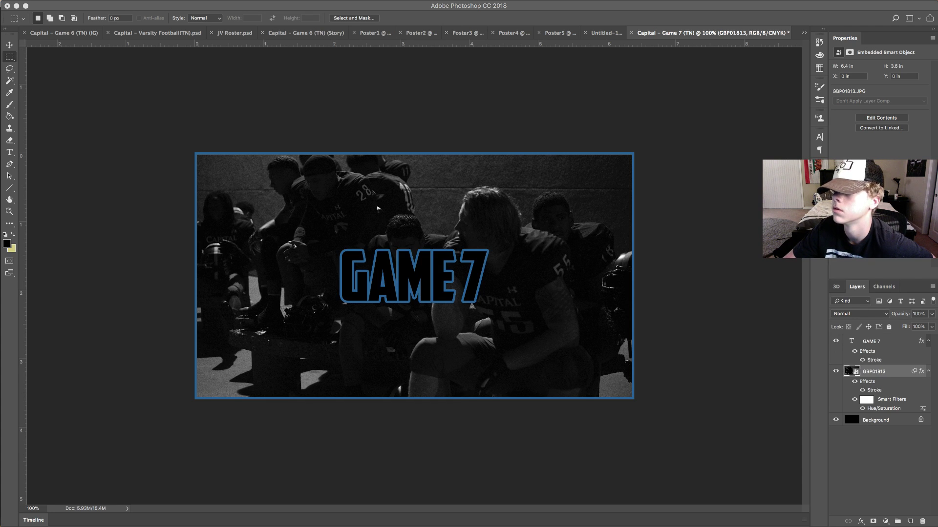
- Switch from Photoshop to the Safari window with the YouTube Instrumentals playlist and enlarge it to fill the screen
key(super+Tab)
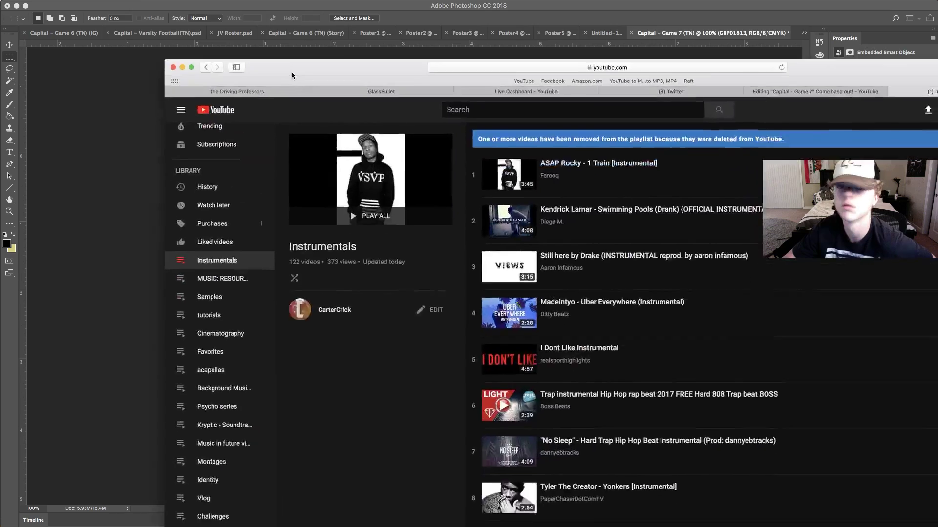
drag(139, 4, 128, 5)
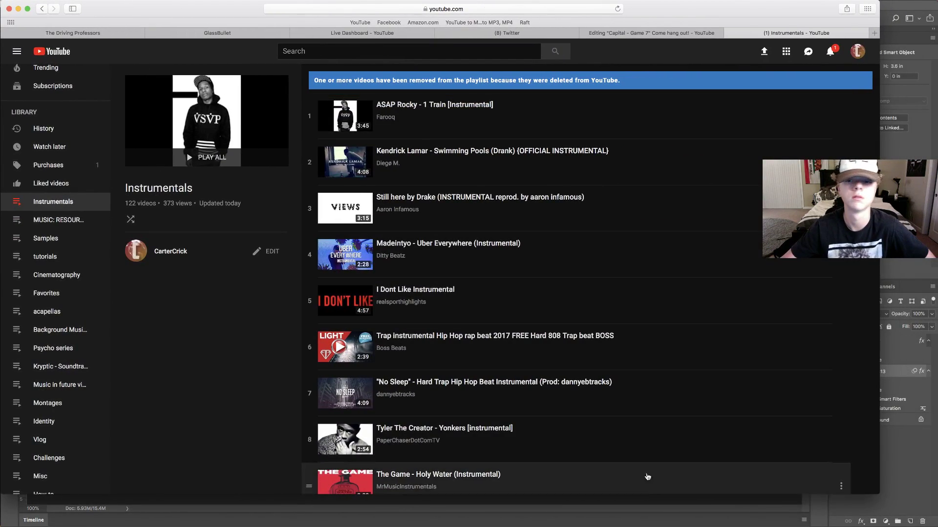
drag(878, 492, 935, 525)
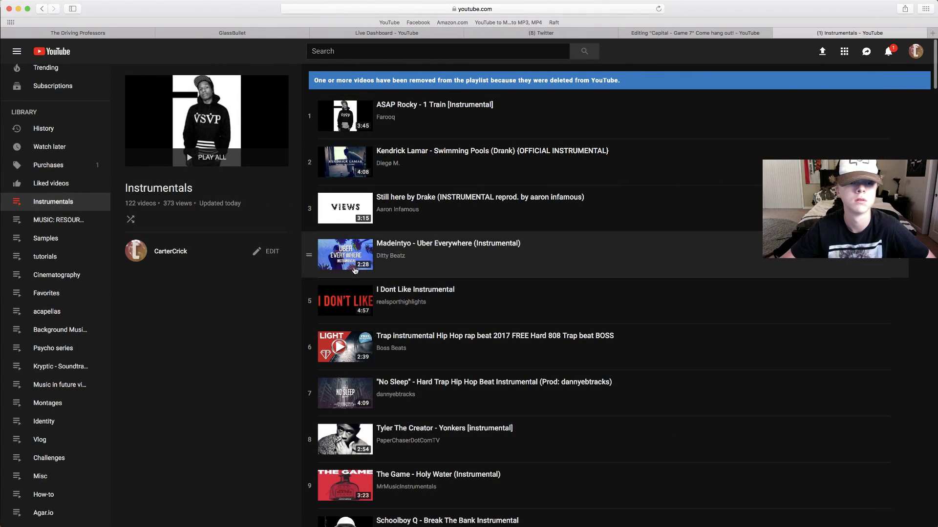
- Preview "Lil Wayne - Can't Be Broken" from the end of the Instrumentals playlist with sound on, skip to about 0:18 and pause
scroll(370, 258, down, 20)
scroll(369, 257, down, 20)
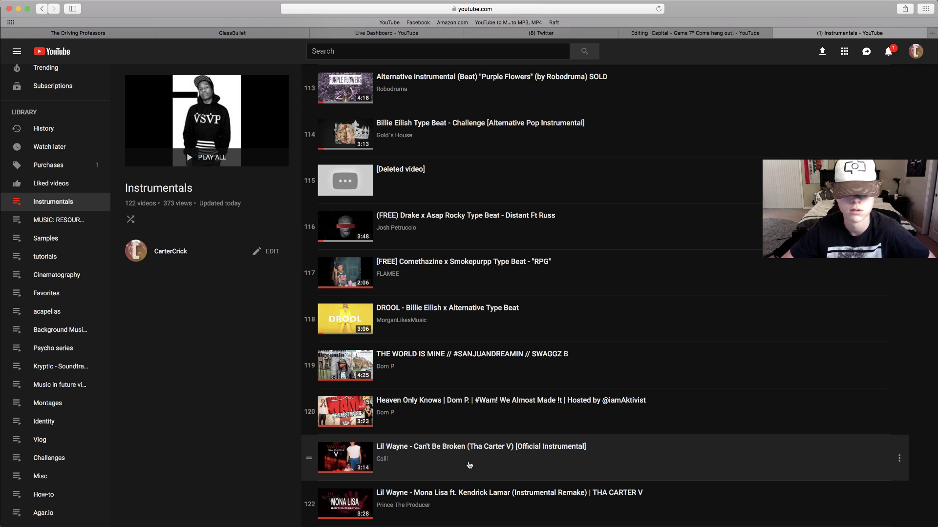
click(470, 465)
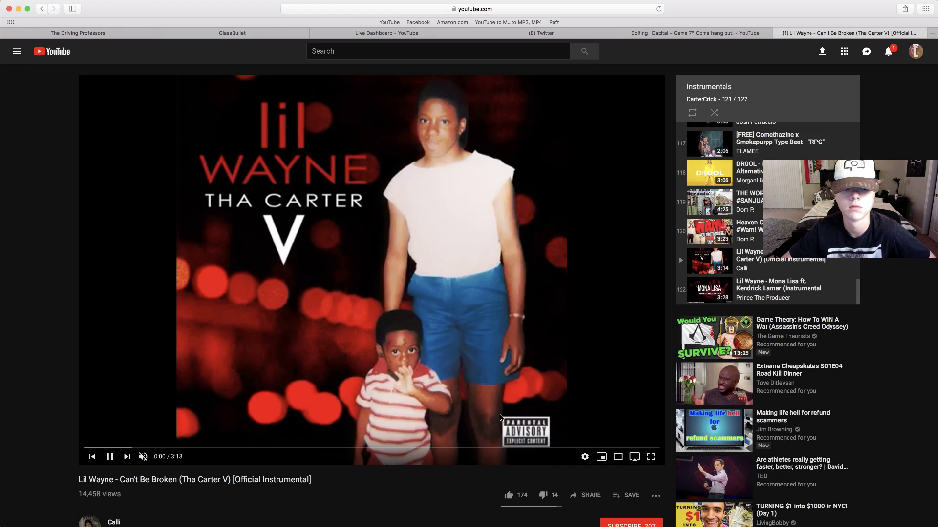
click(143, 457)
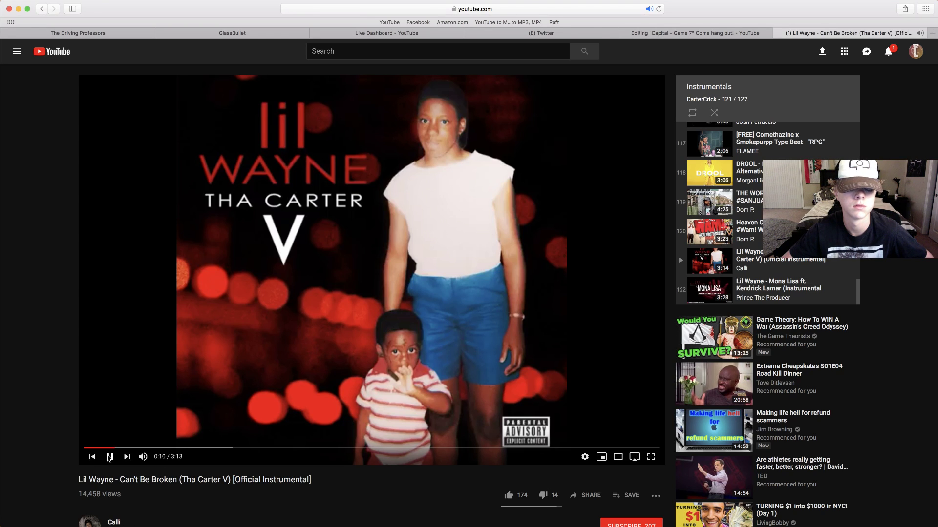
click(137, 448)
click(108, 458)
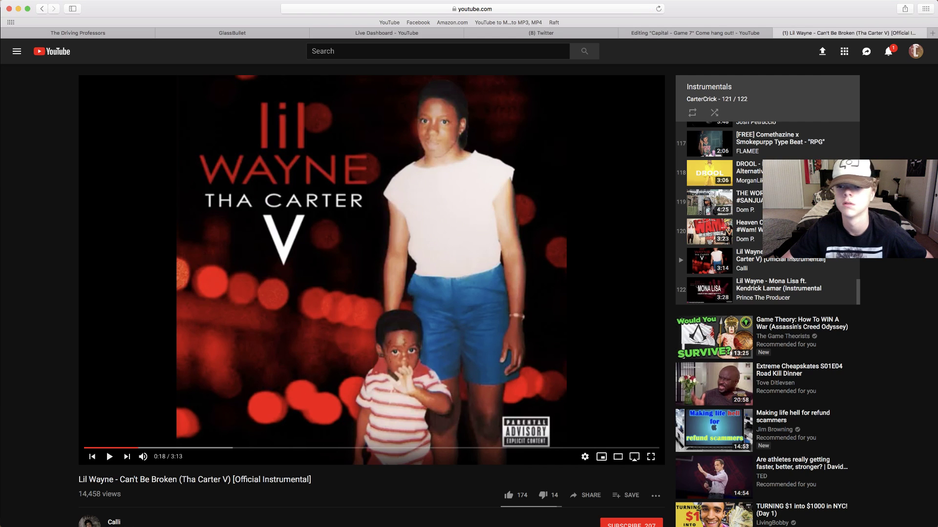
- Play the "Lil Wayne - Mona Lisa" instrumental, sample two further points, dismiss the overlay ad and pause
click(794, 288)
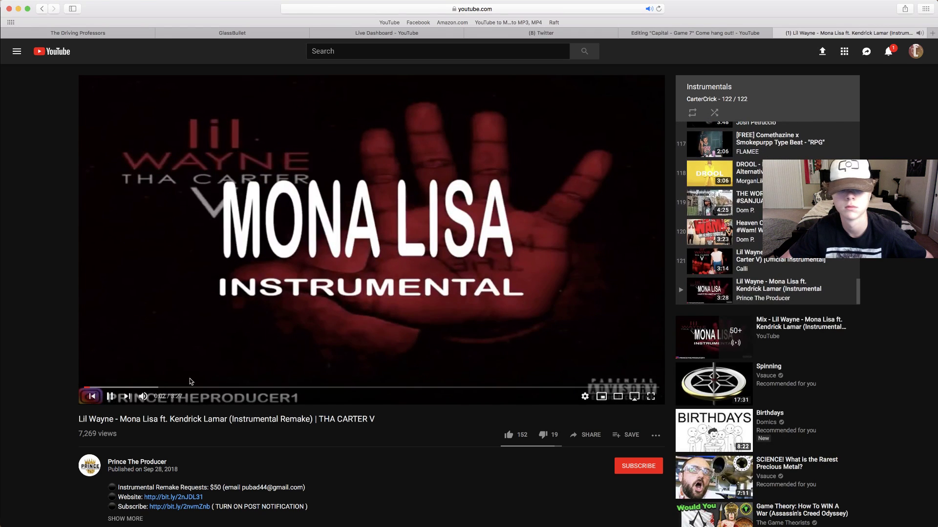
click(162, 388)
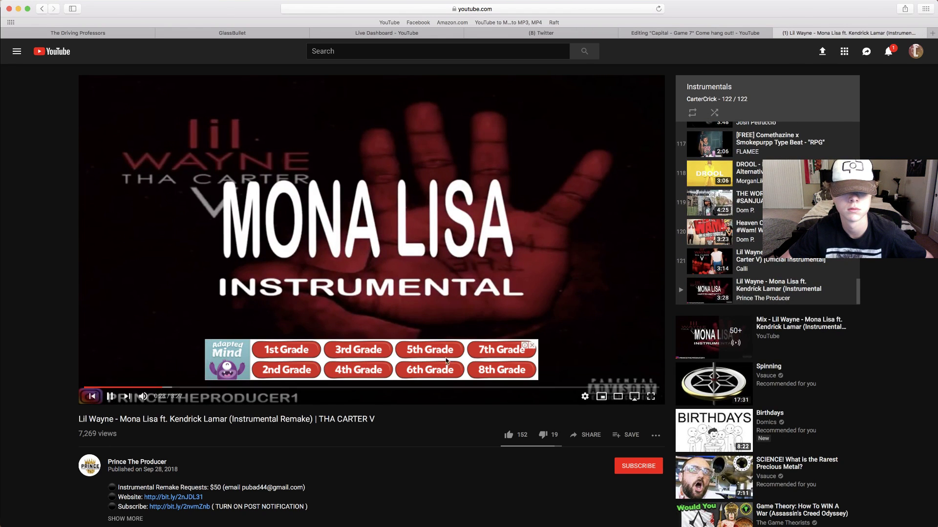
click(532, 345)
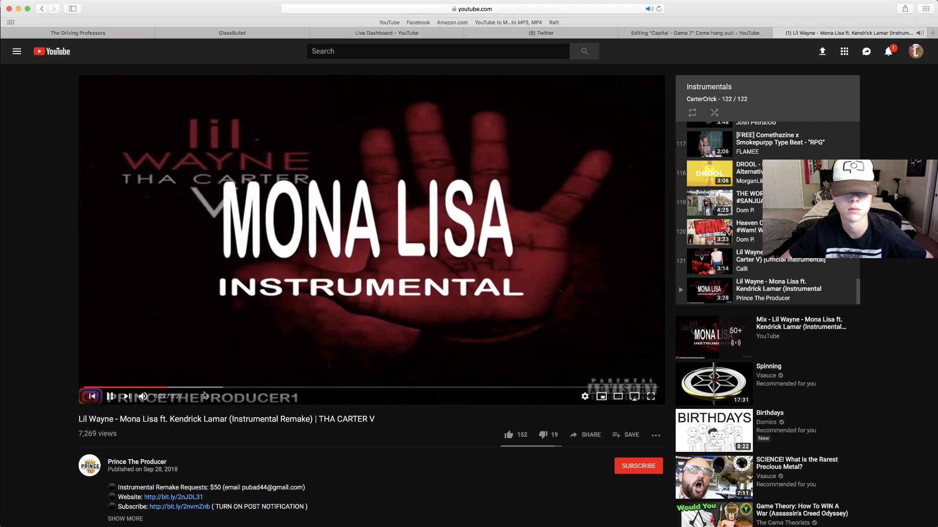
click(223, 387)
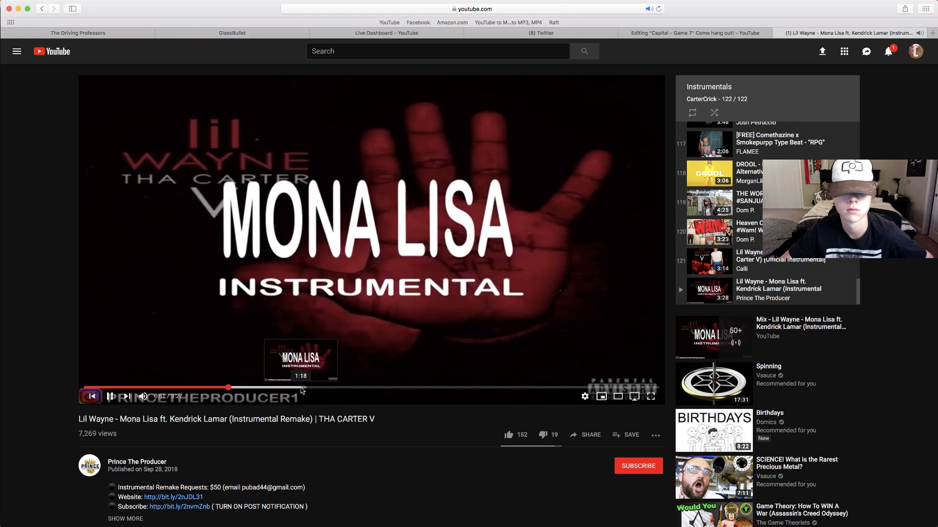
key(space)
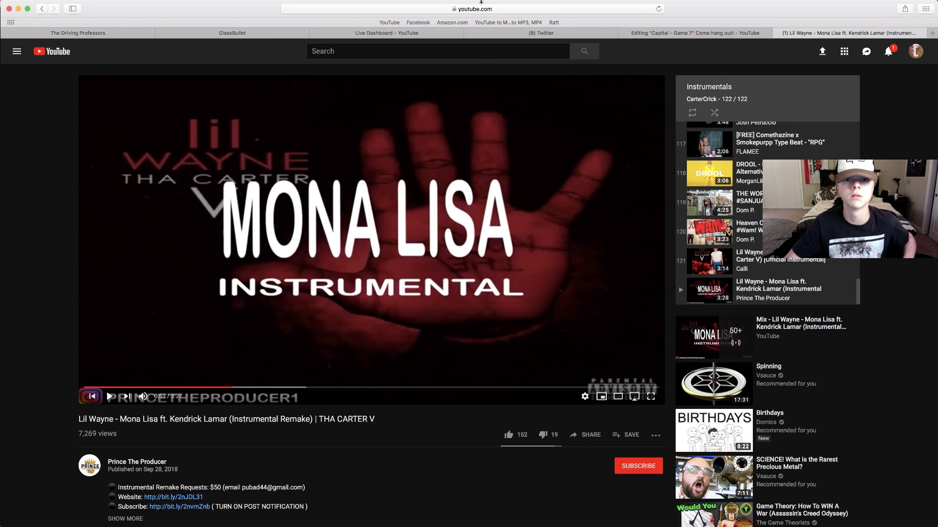
- Copy the Mona Lisa video's link up to its video ID, leaving out the playlist parameters
click(479, 9)
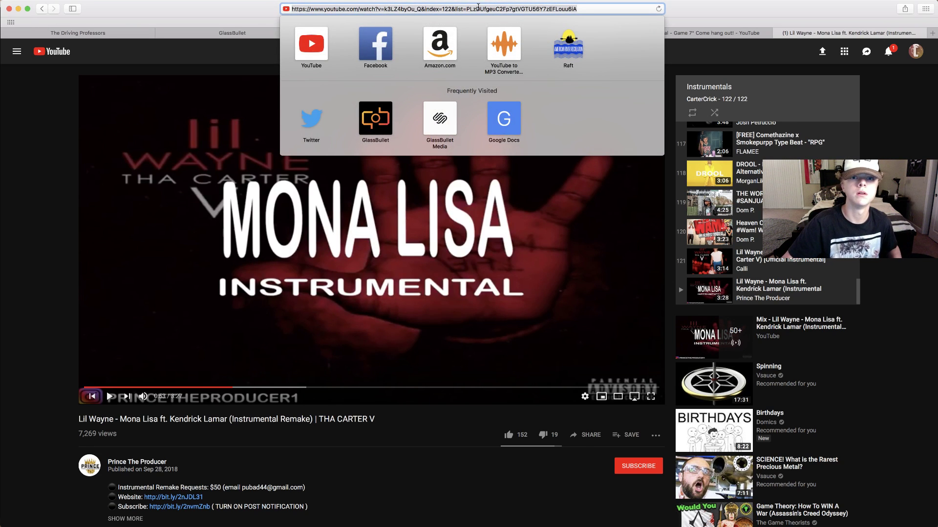
click(448, 9)
drag(423, 9, 268, 10)
key(super+c)
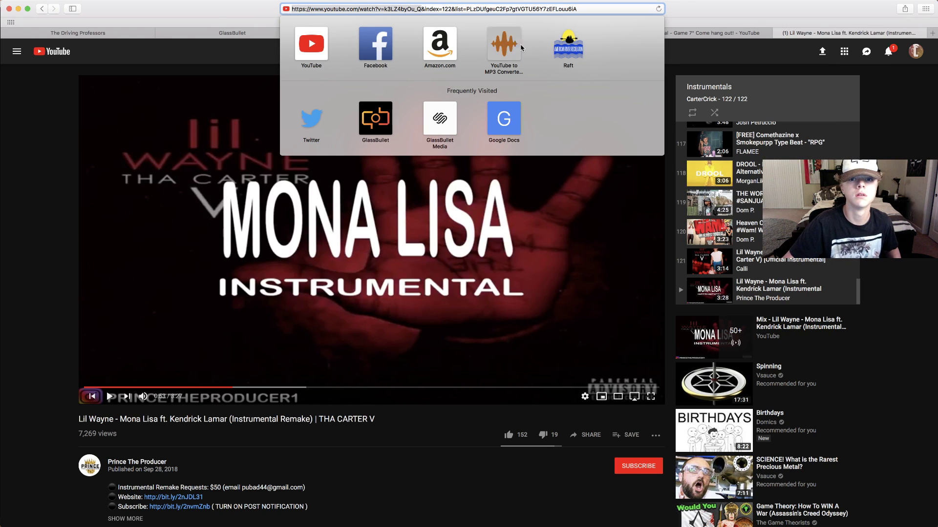
- Start an MP3 conversion of the copied link in the bookmarked YouTube to MP3 converter and dismiss the fake Flash Player pop-up
click(504, 47)
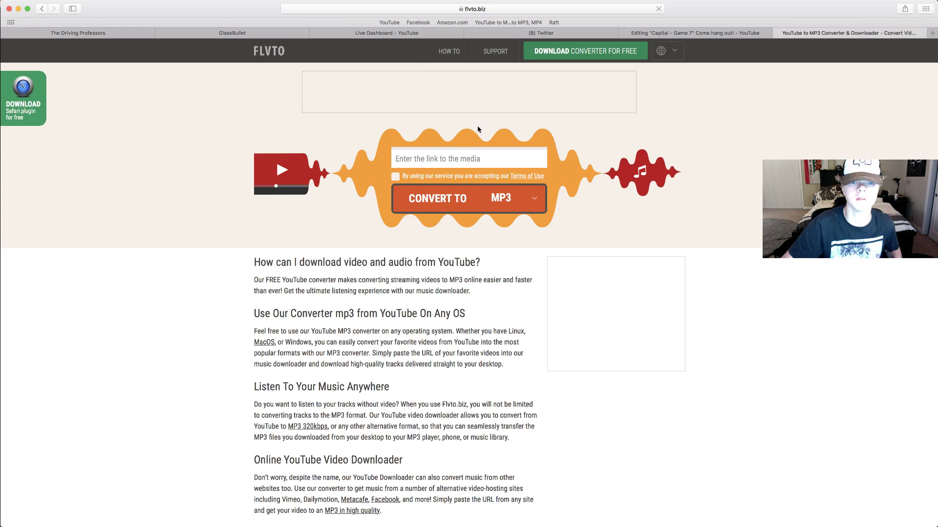
click(469, 159)
key(super+v)
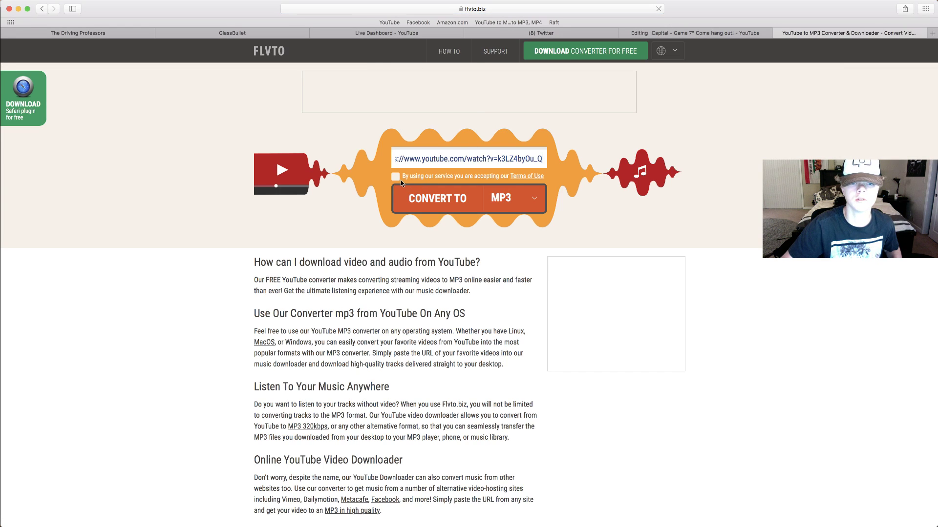
click(407, 193)
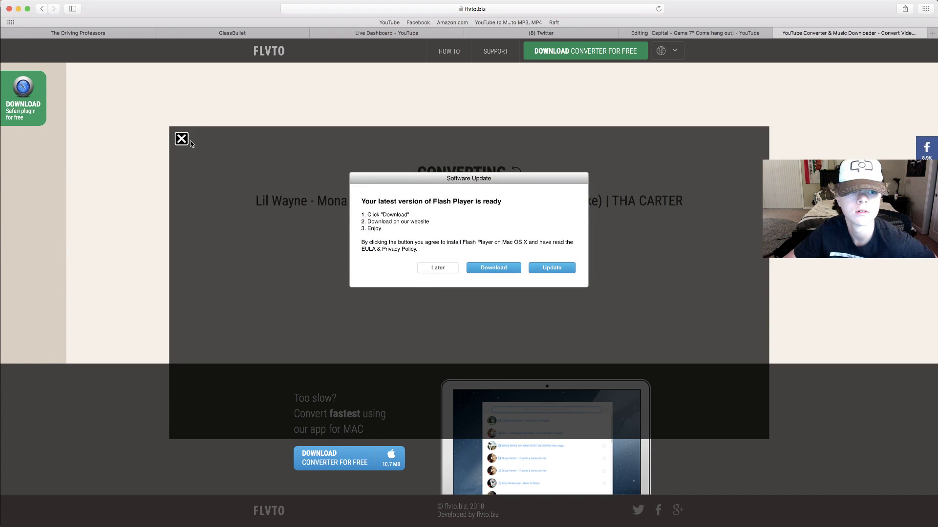
click(181, 140)
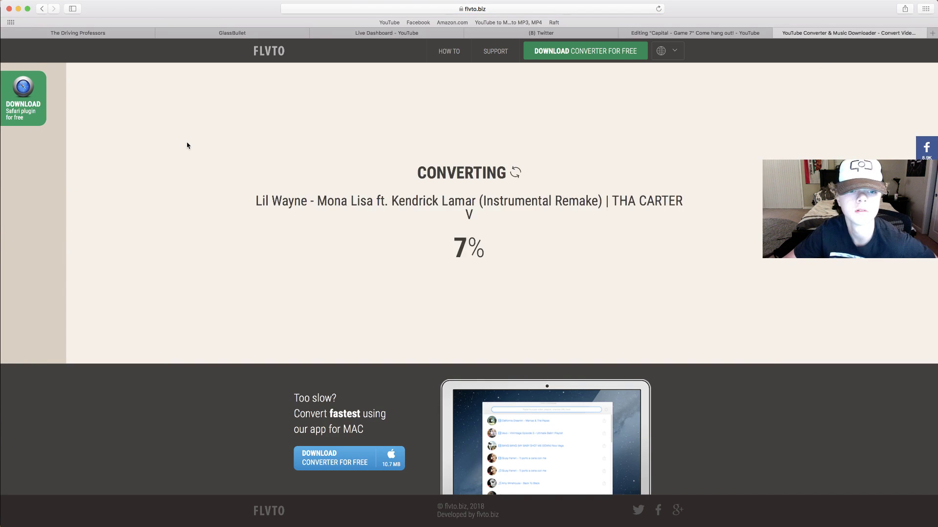
click(685, 36)
click(555, 32)
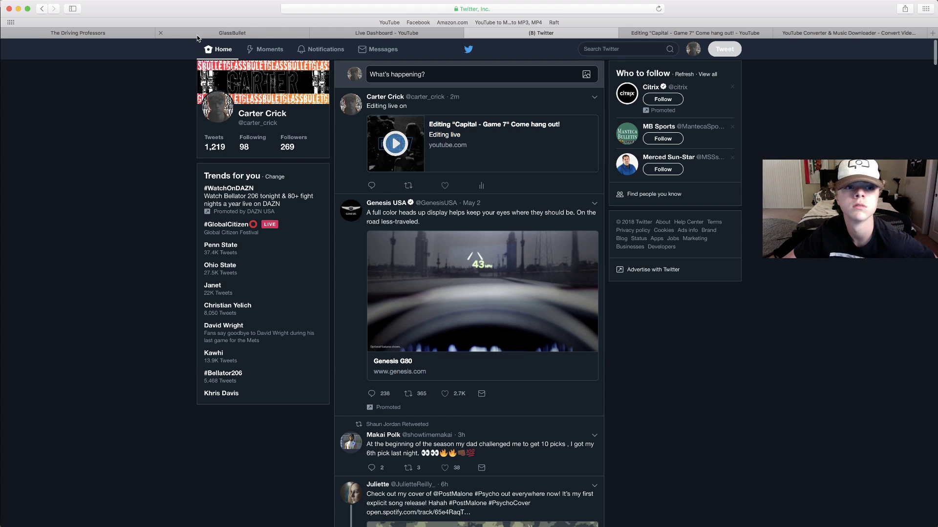
click(809, 34)
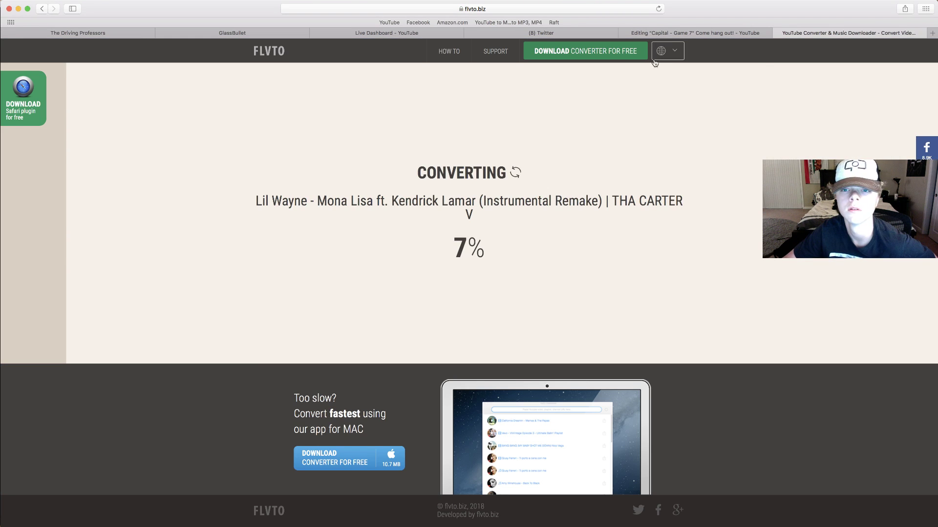
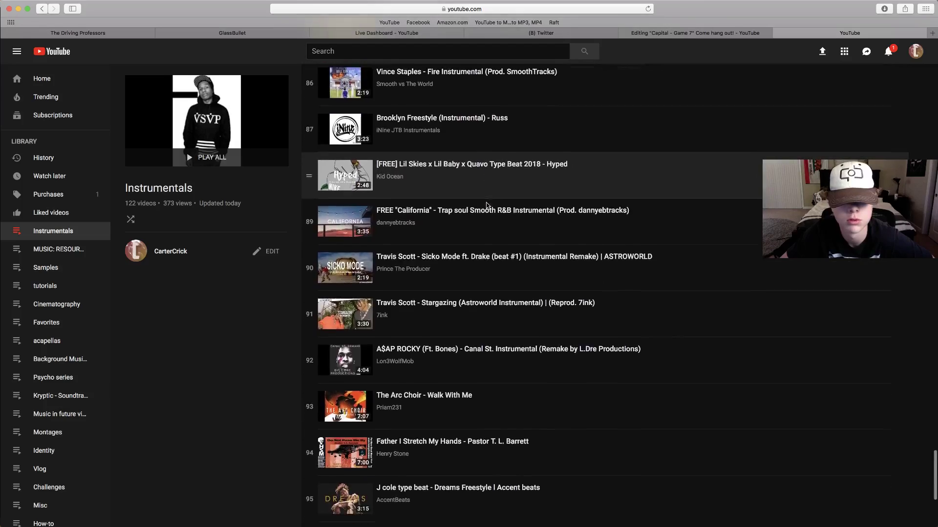
- Preview the "Drake x Asap Rocky Type Beat - Distant" video from the Instrumentals playlist at several points, close its ad and pause
scroll(487, 206, down, 20)
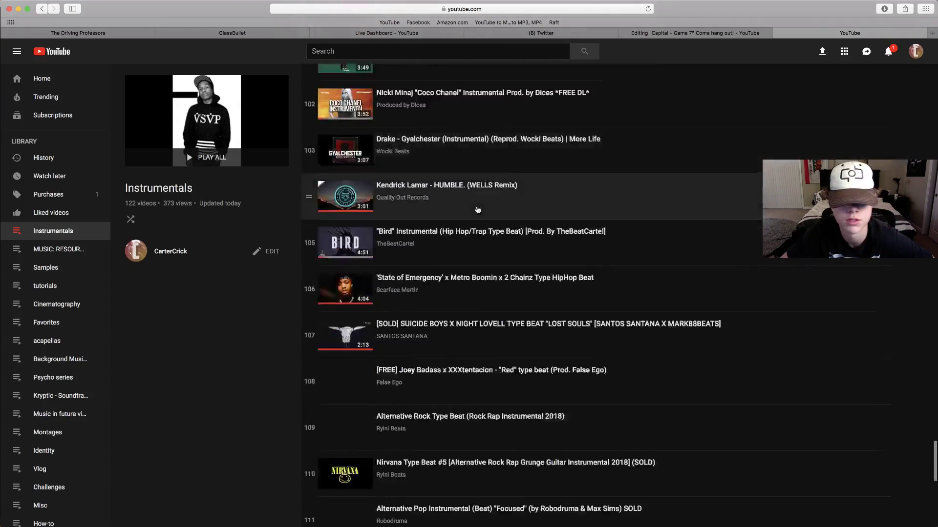
scroll(481, 209, up, 5)
scroll(481, 210, down, 4)
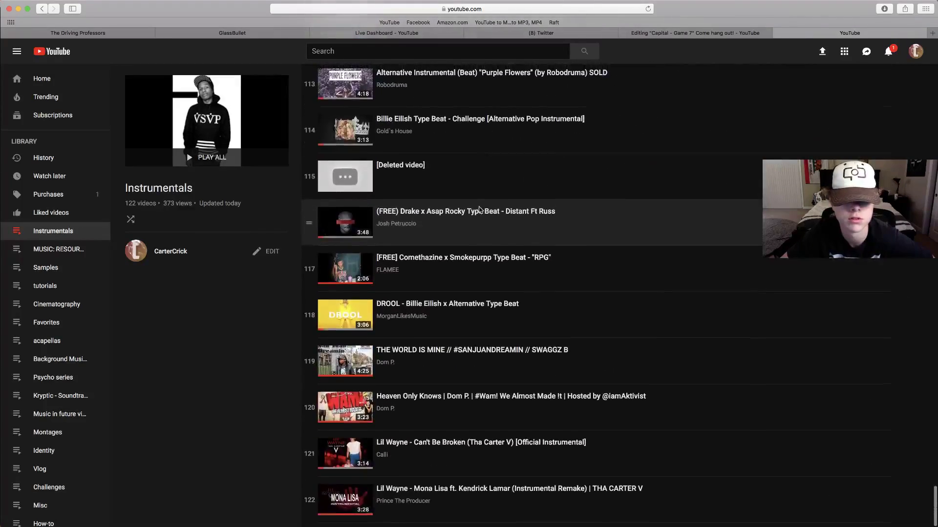
click(441, 240)
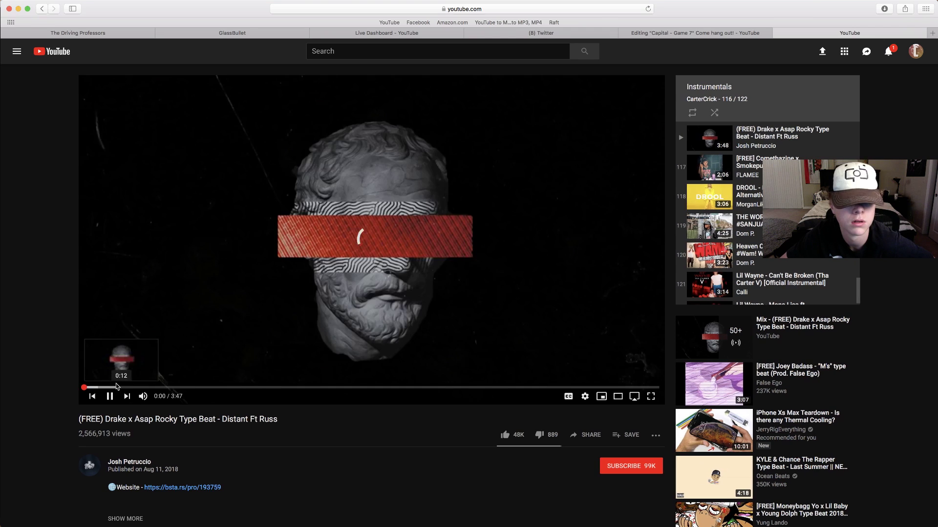
click(153, 388)
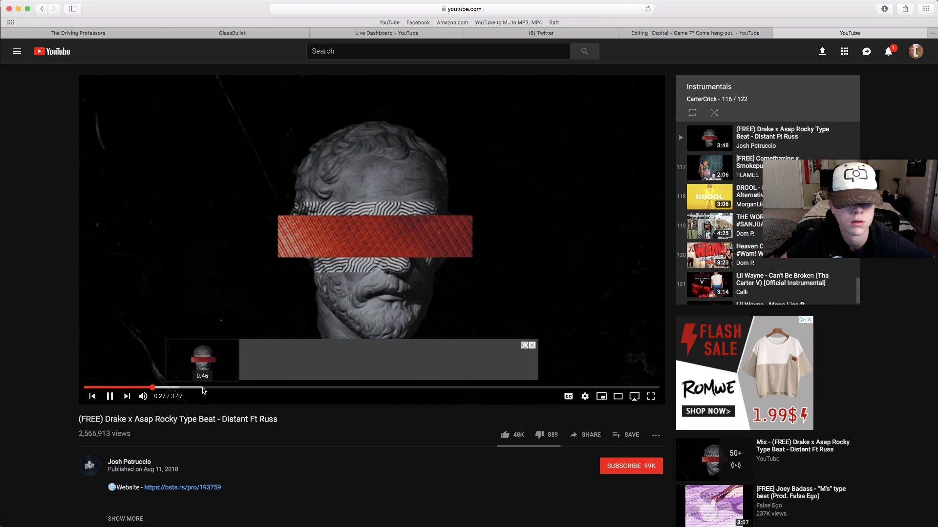
click(303, 388)
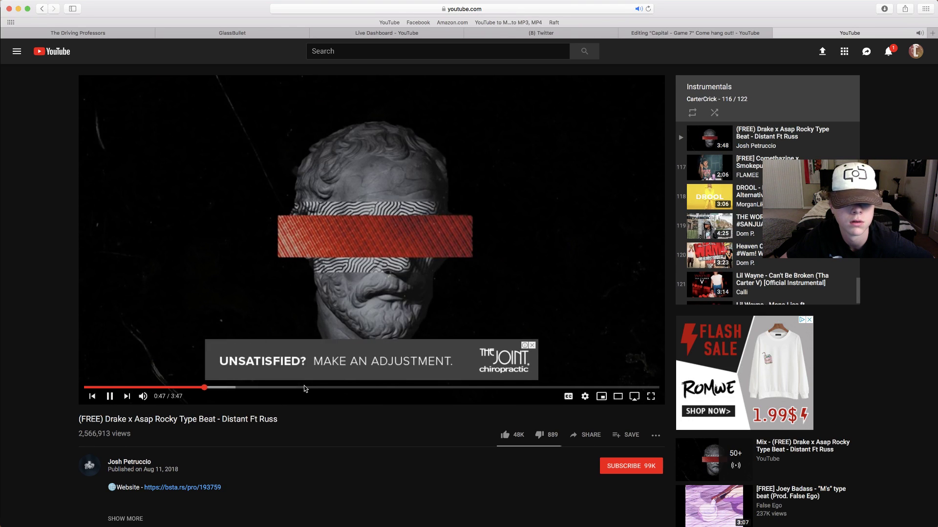
click(532, 345)
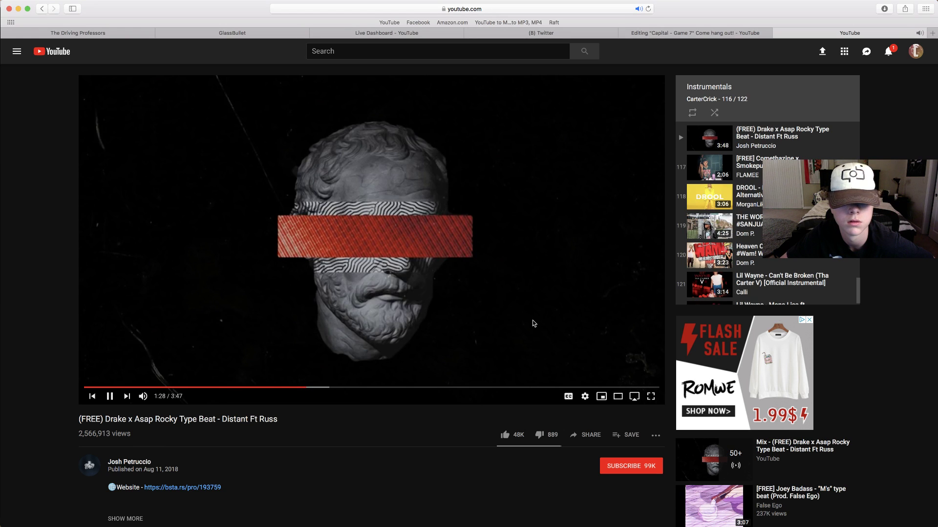
click(534, 323)
- Preview the "Comethazine x Smokepurpp Type Beat - RPG" playlist video, skipping to about 0:23 and 0:54, and look over its comments
scroll(747, 176, up, 1)
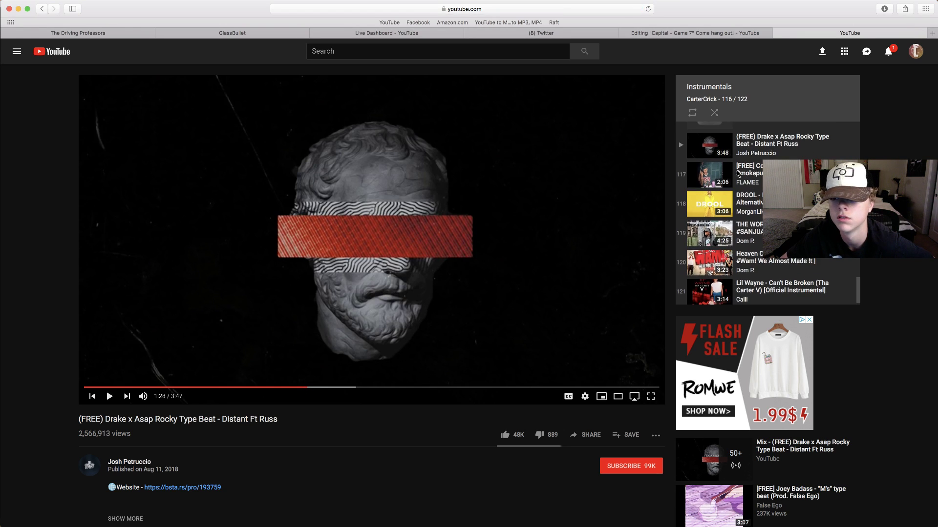
click(738, 174)
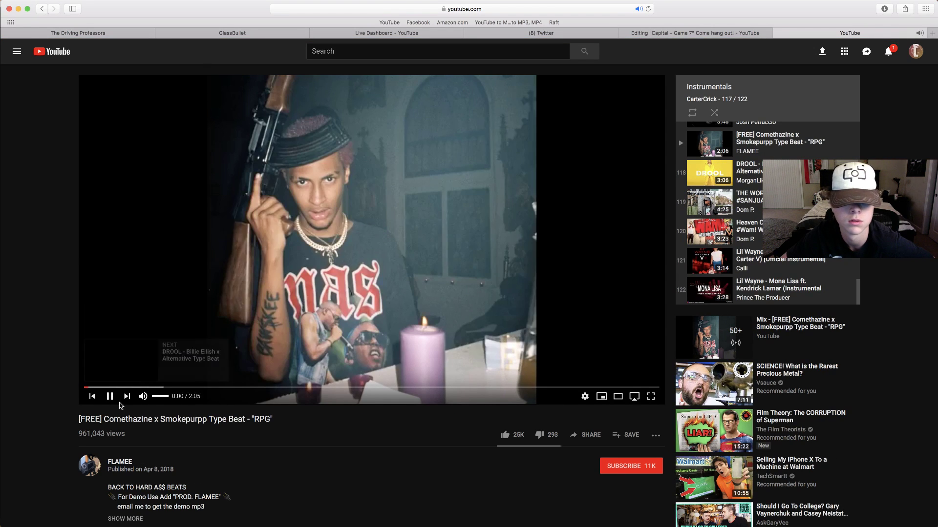
scroll(171, 398, down, 1)
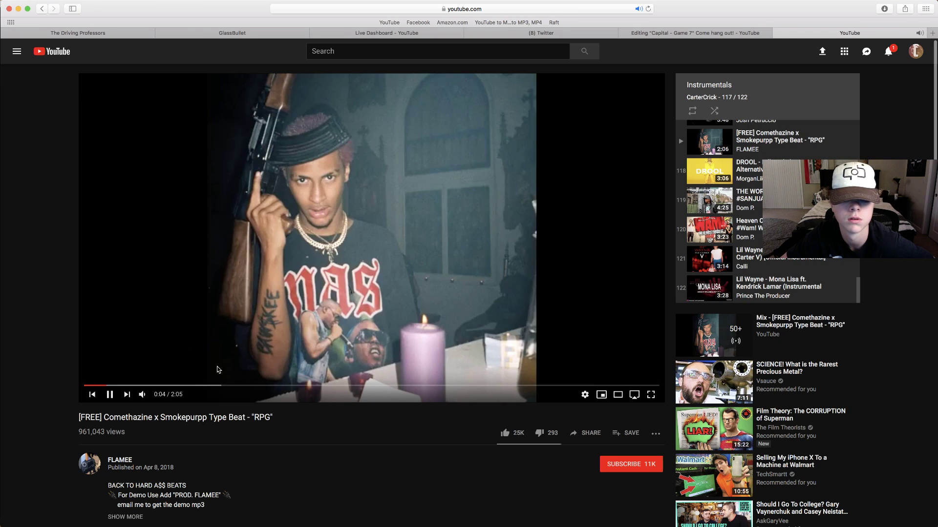
click(187, 386)
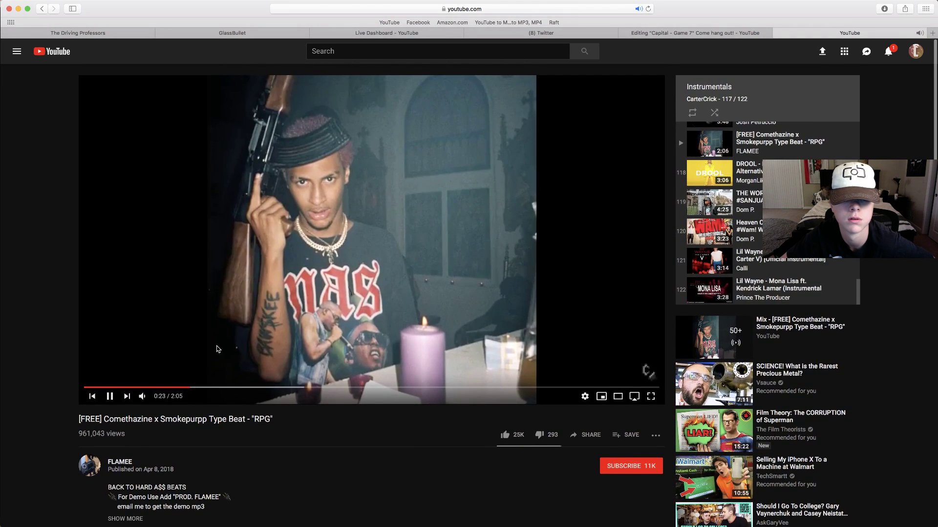
scroll(218, 349, down, 10)
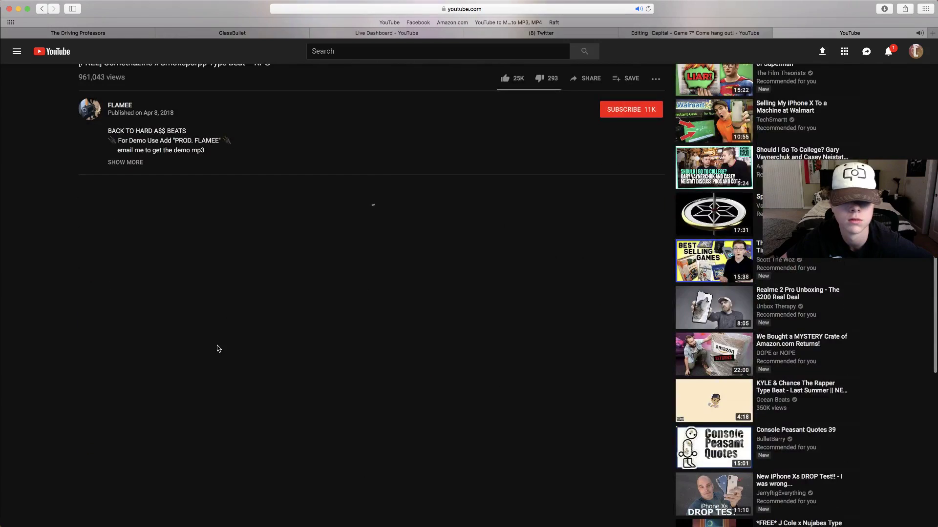
scroll(218, 345, up, 10)
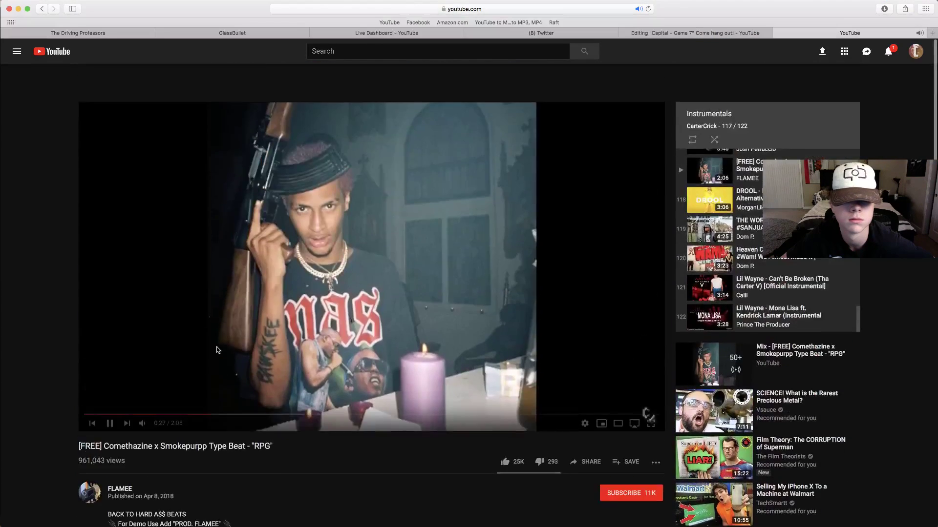
click(328, 387)
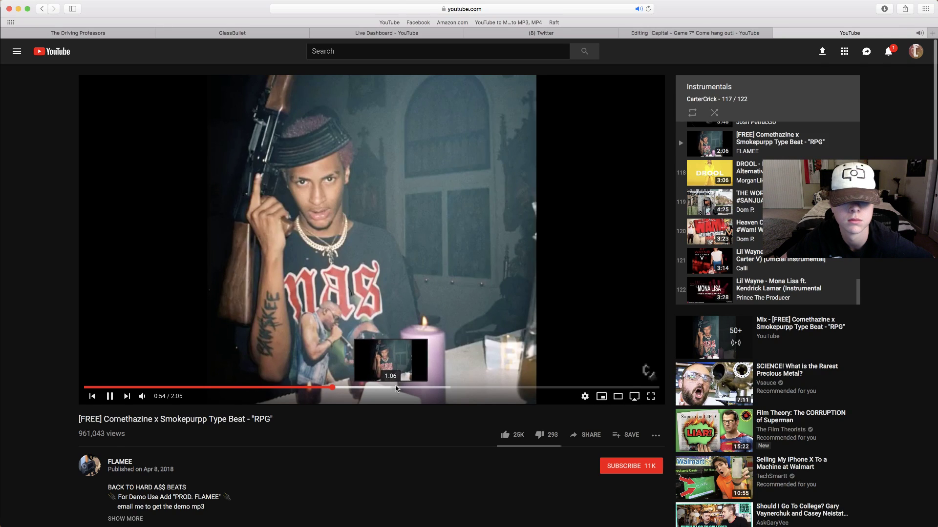
scroll(419, 342, down, 7)
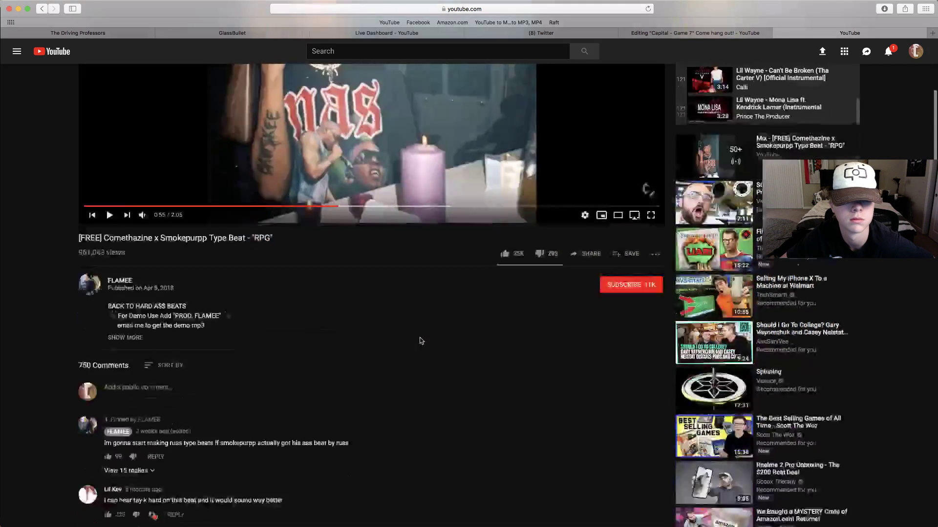
- Reopen the Instrumentals playlist and browse its entries past number 100 for another beat
scroll(421, 337, up, 1)
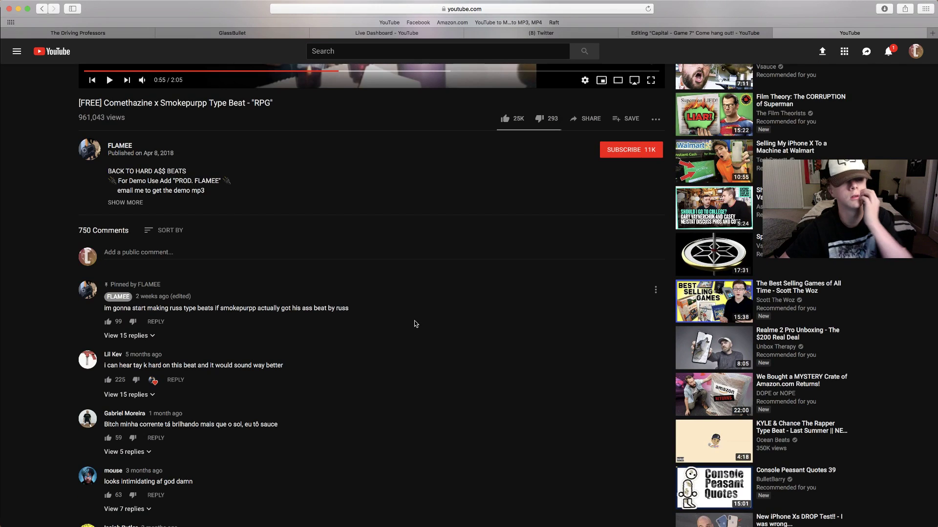
scroll(415, 324, up, 1)
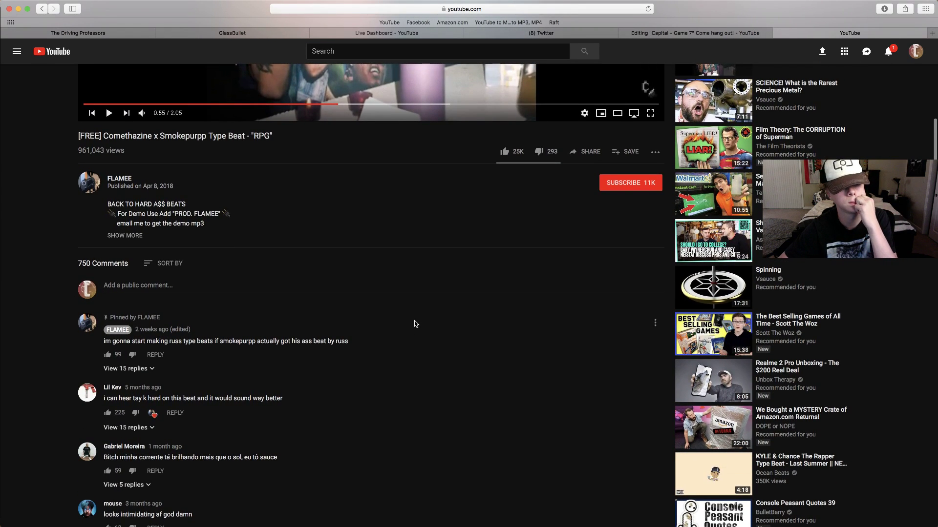
scroll(414, 323, up, 1)
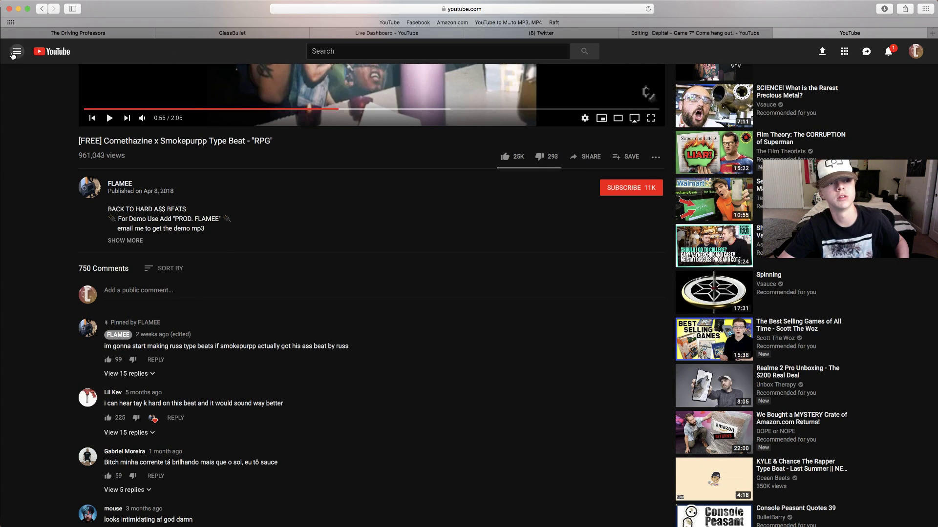
click(16, 52)
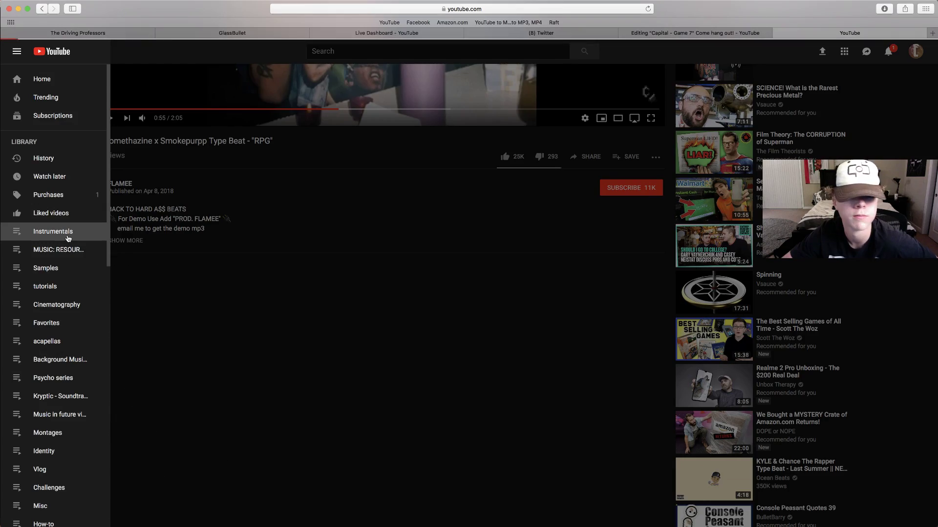
scroll(568, 317, down, 20)
scroll(562, 317, down, 6)
scroll(462, 356, down, 8)
scroll(430, 293, up, 3)
scroll(420, 285, up, 7)
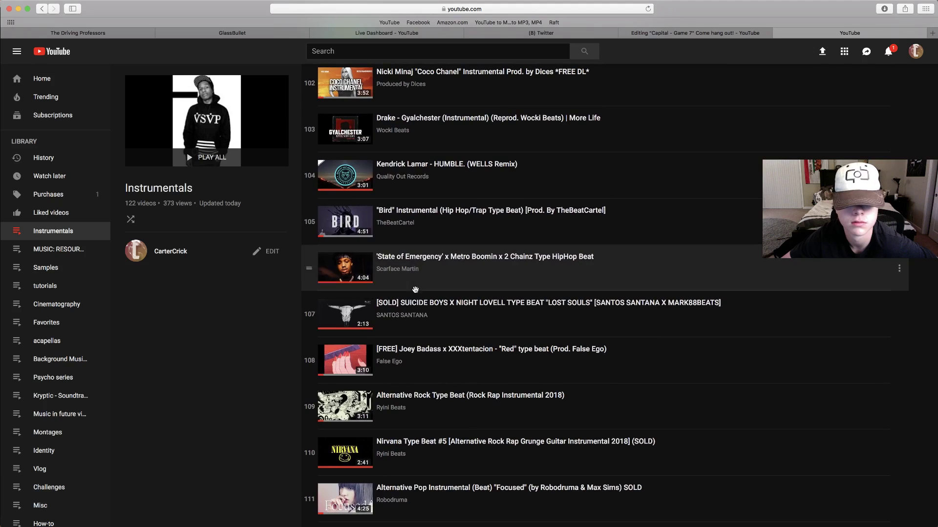
scroll(432, 315, up, 1)
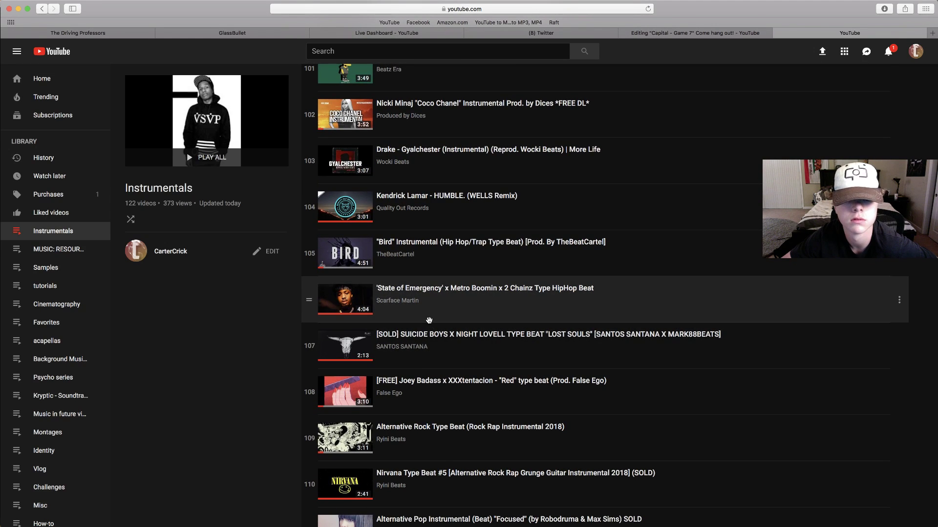
- Preview the "Suicide Boys x Night Lovell Type Beat - Lost Souls" video from the playlist, skipping ahead, and pause it at about 0:51
click(424, 348)
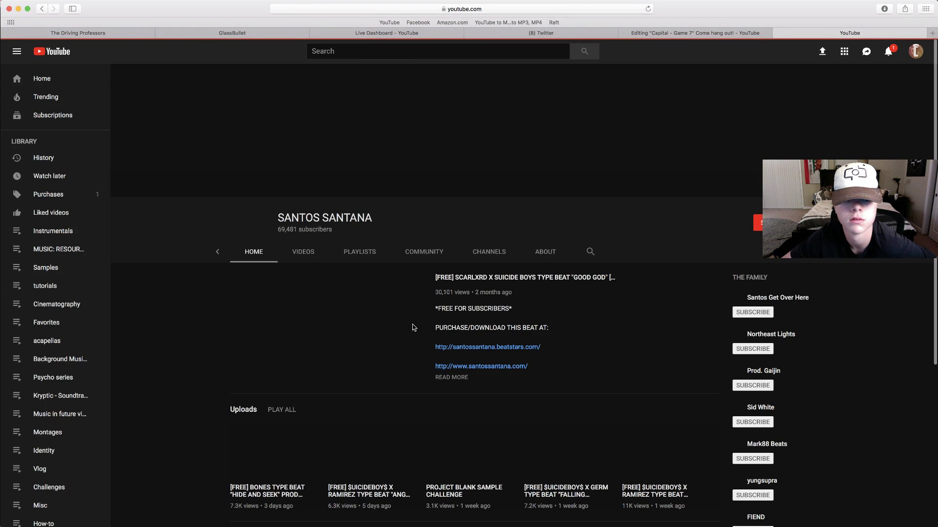
click(42, 9)
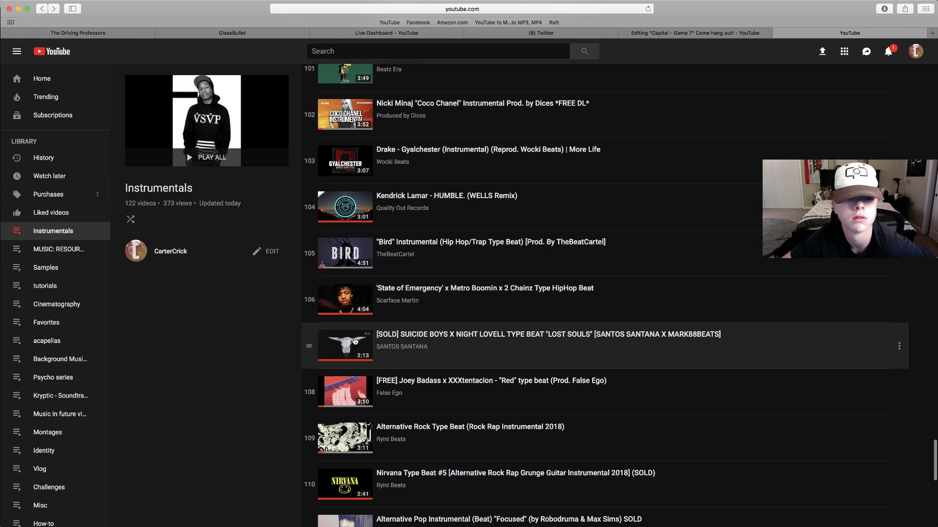
click(355, 341)
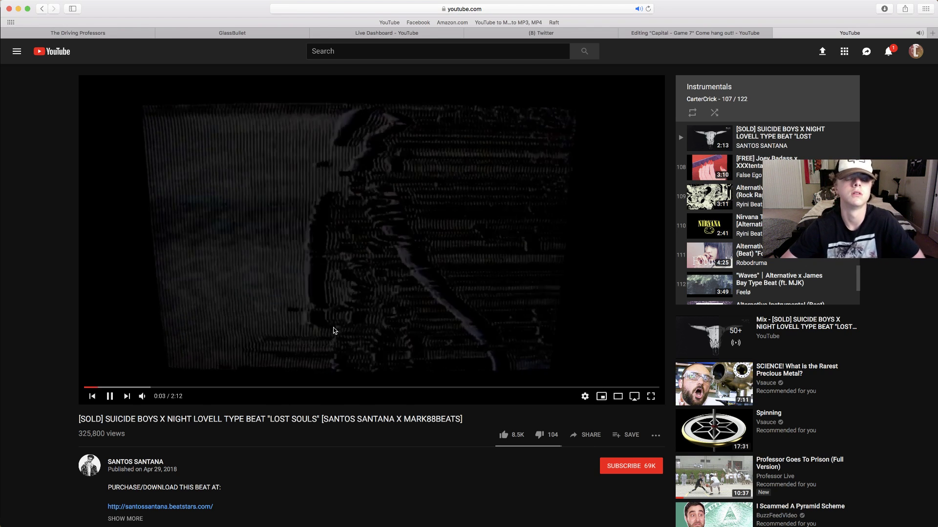
click(137, 388)
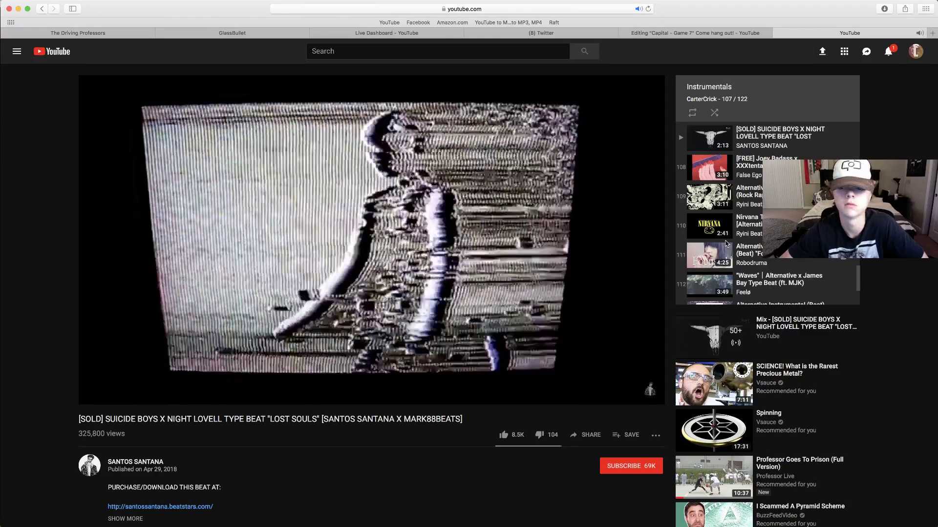
scroll(752, 218, up, 4)
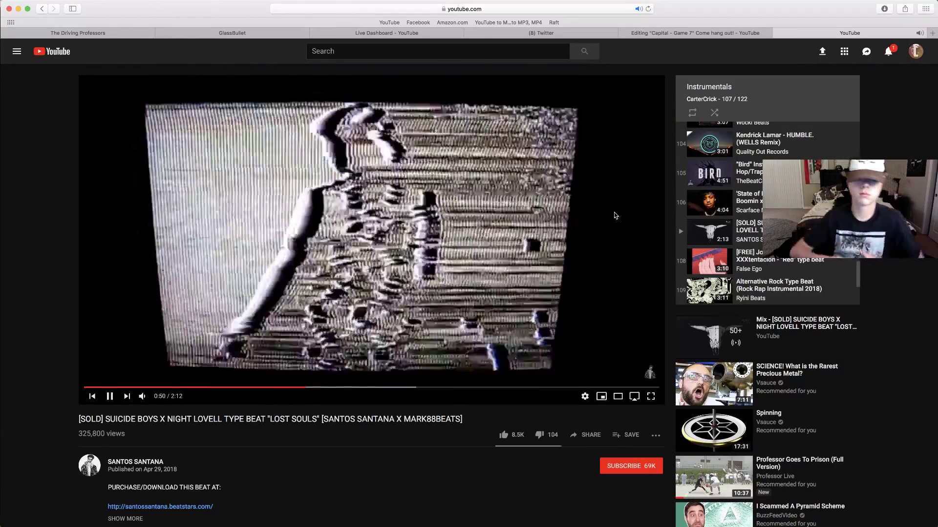
click(615, 215)
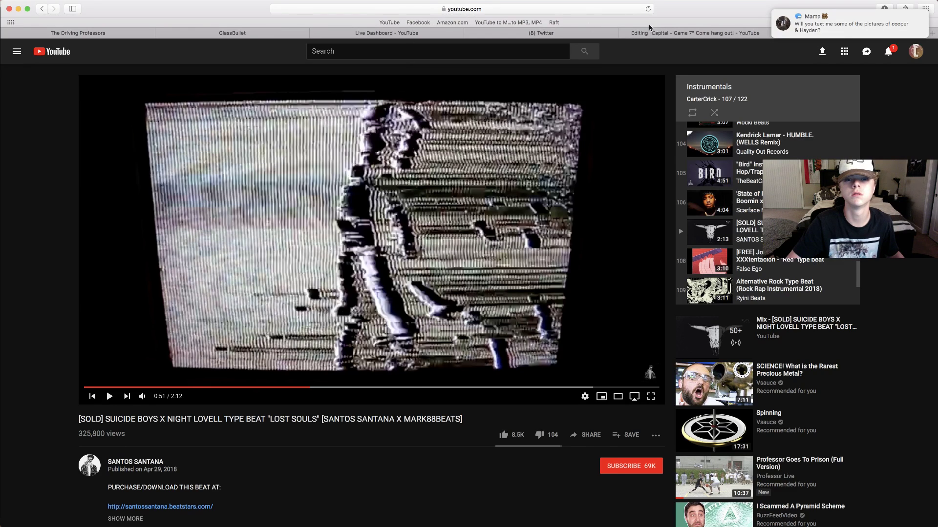
- Copy the Lost Souls video's link up to "t=0s", leaving out the index and list parameters
click(429, 9)
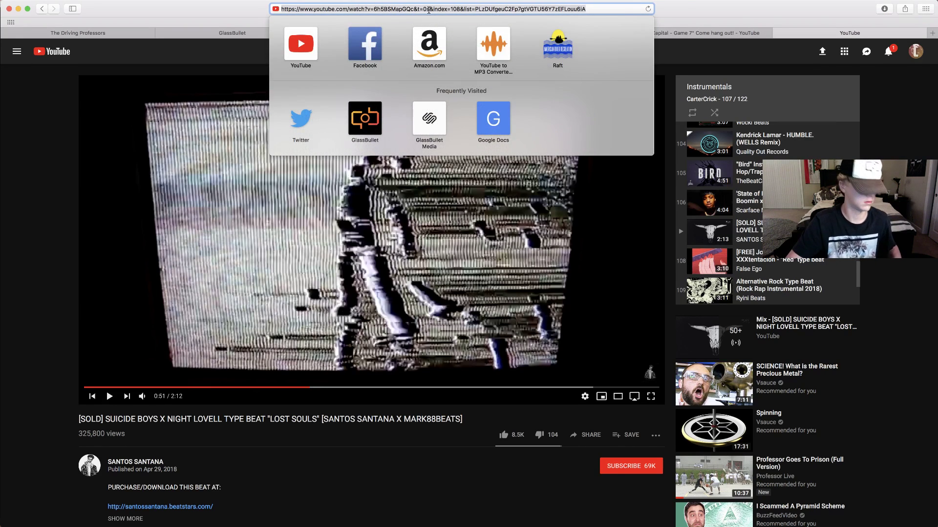
click(413, 10)
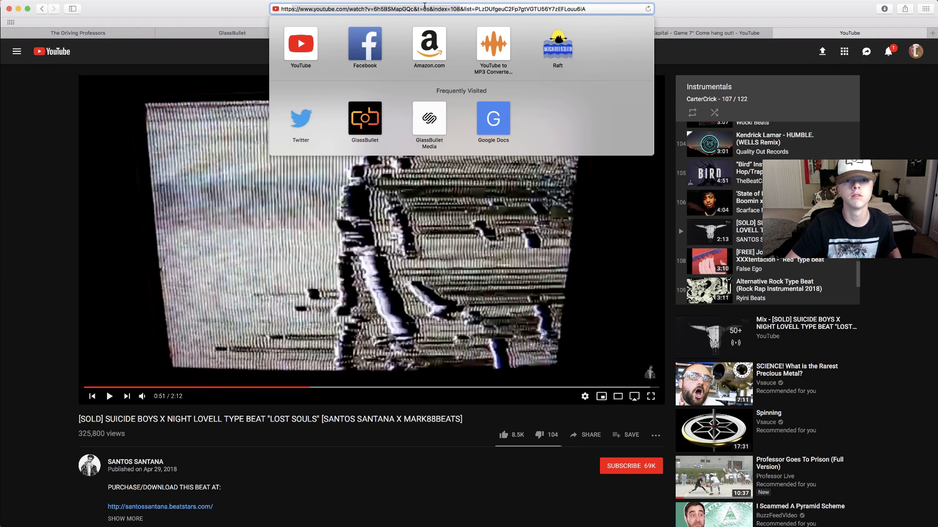
click(425, 8)
drag(431, 9, 256, 11)
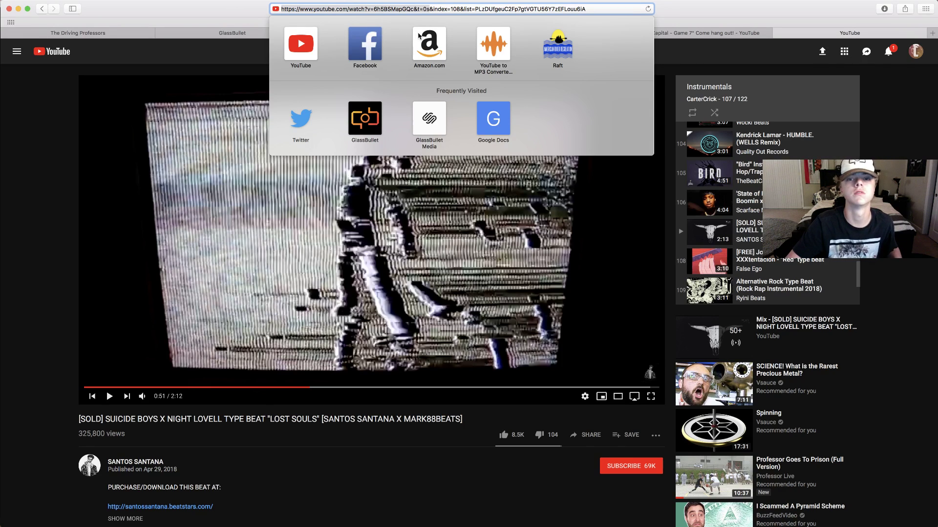
click(433, 10)
drag(431, 12, 268, 6)
key(super+c)
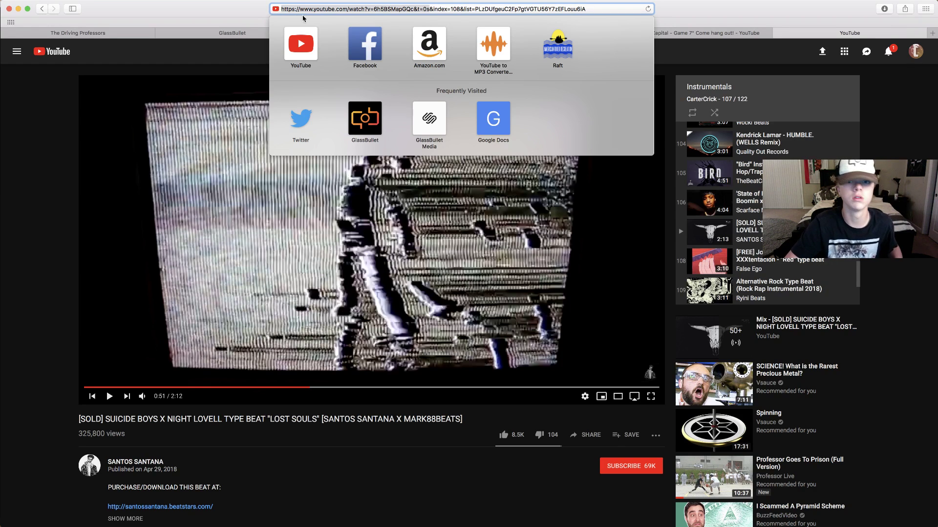
- Paste the copied link into the bookmarked YouTube to MP3 converter, accept the terms of use and start the MP3 conversion
click(504, 57)
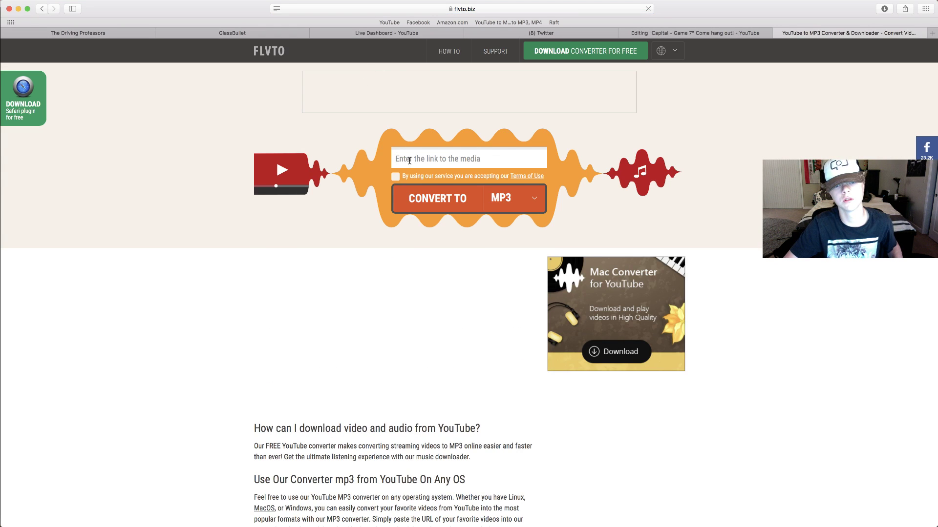
click(409, 161)
key(super+v)
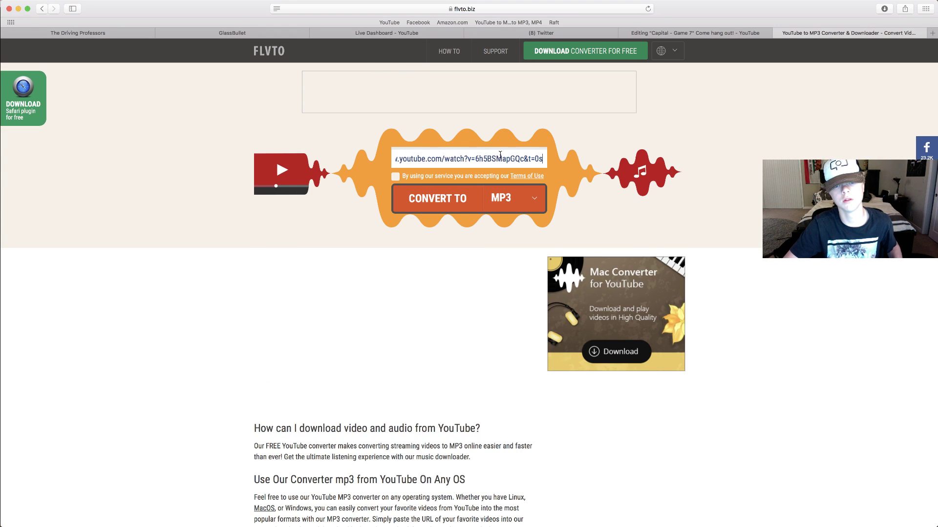
drag(502, 159, 577, 168)
click(543, 160)
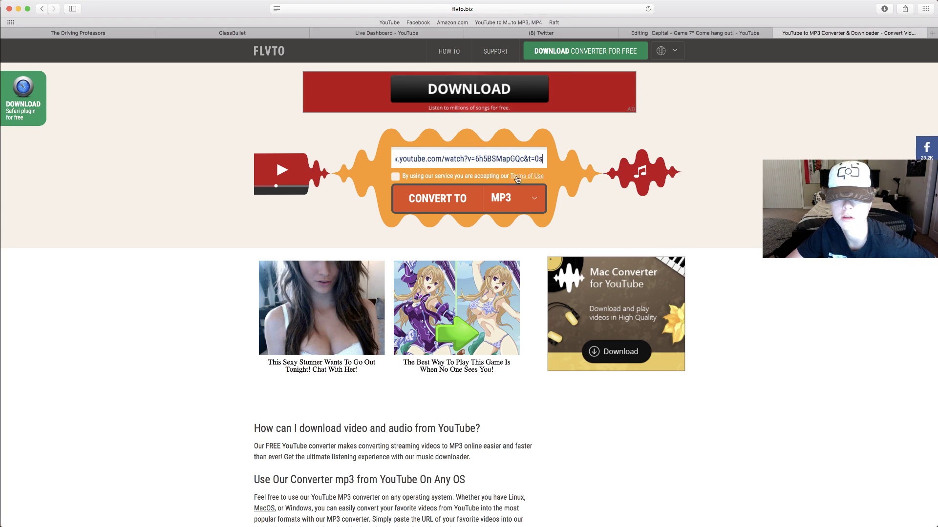
click(395, 176)
click(412, 200)
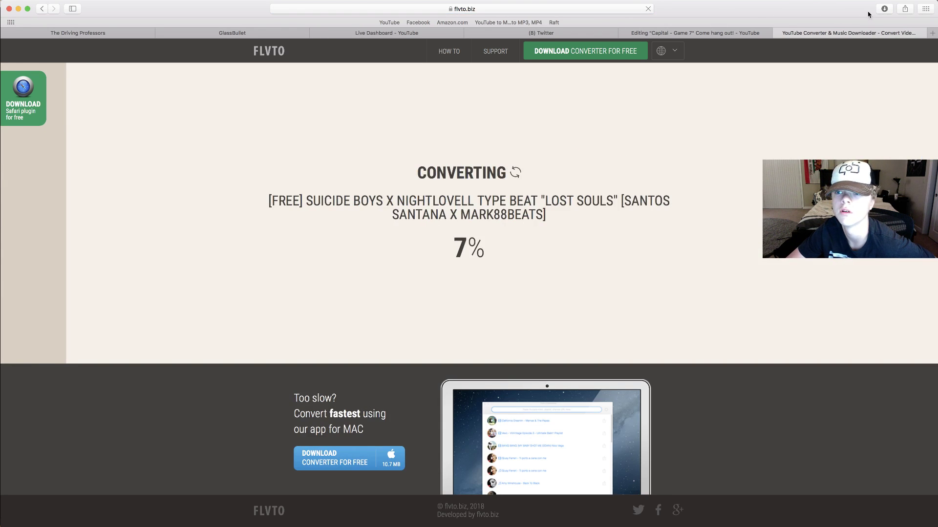
- Check the browser's list of downloads and dismiss the fake Flash Player update pop-up over the conversion page
click(884, 10)
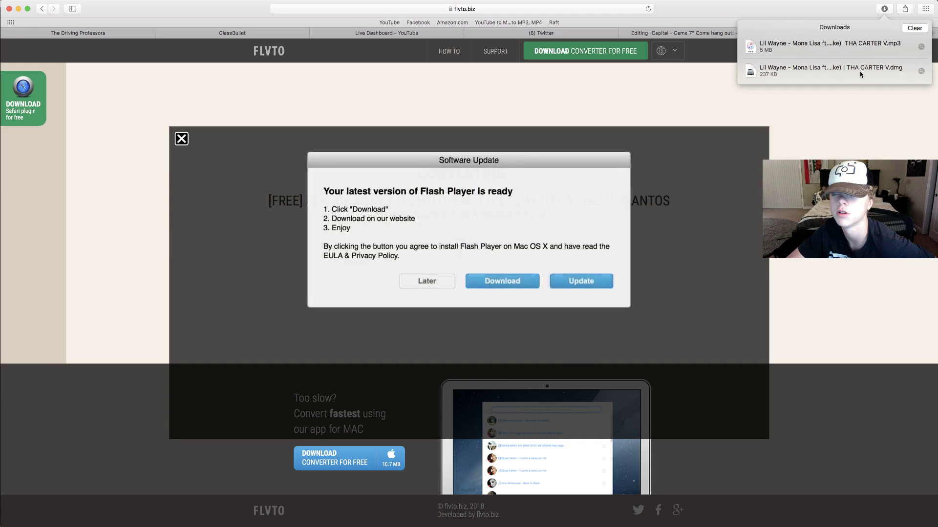
click(181, 140)
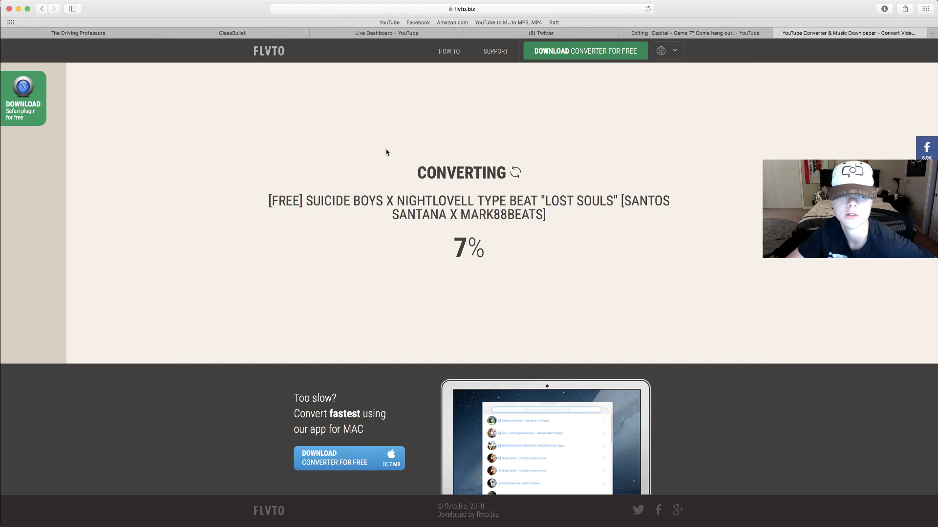
click(884, 10)
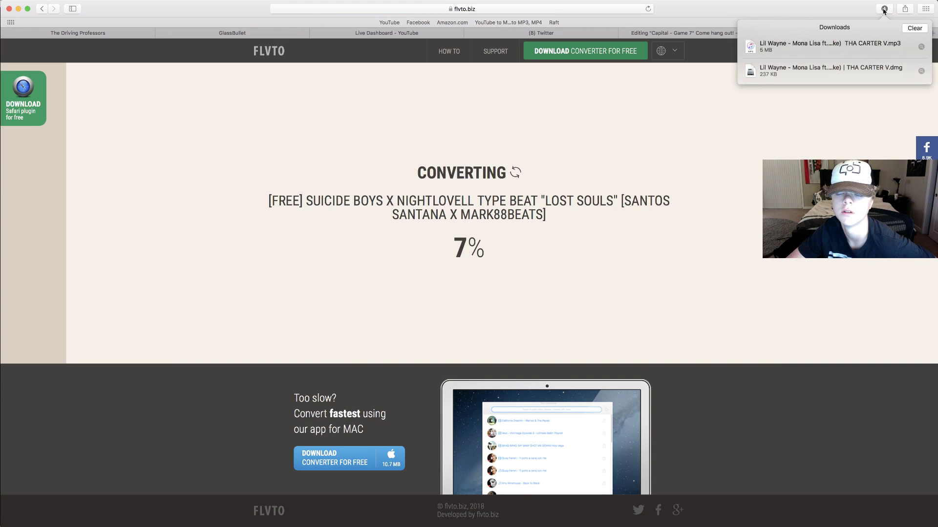
click(884, 10)
click(884, 9)
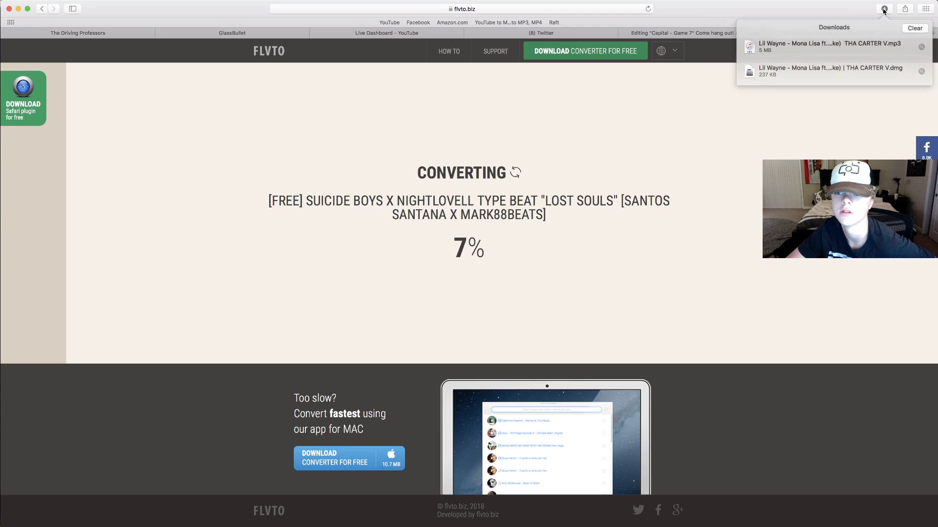
click(885, 9)
click(885, 10)
click(885, 10)
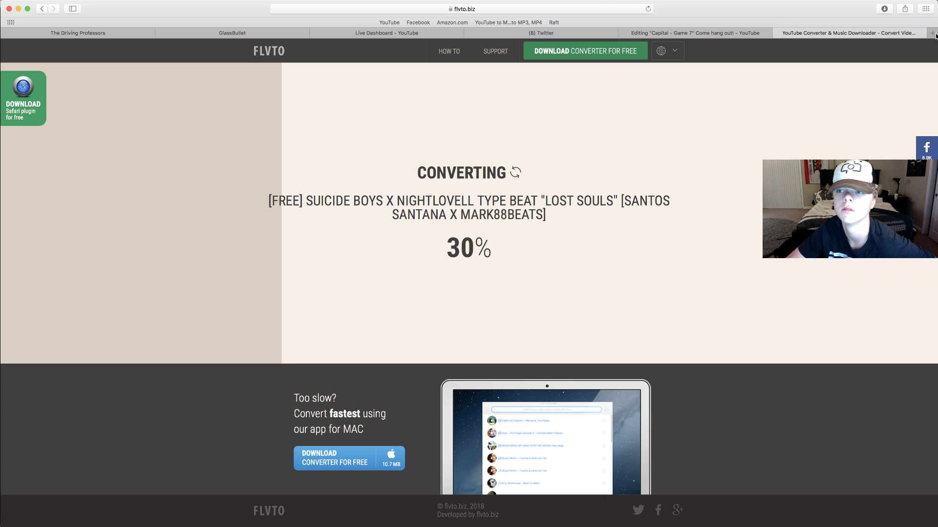
- Open YouTube in a new tab, check the conversion's progress, and search YouTube for "born for greatness papa roach"
click(934, 33)
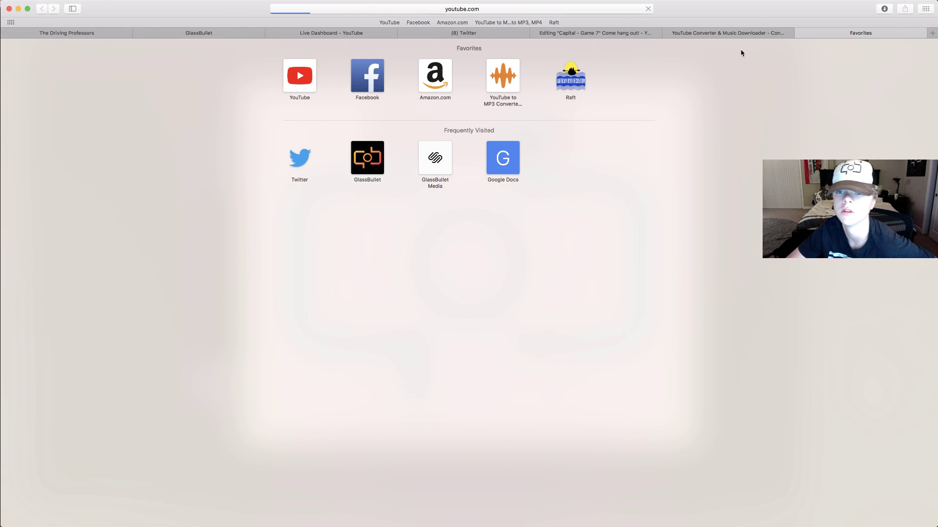
click(684, 34)
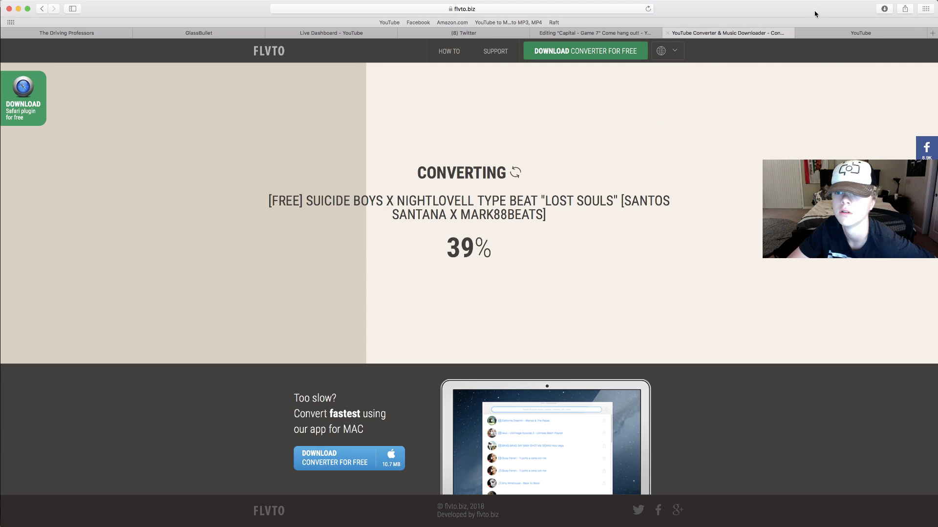
click(836, 34)
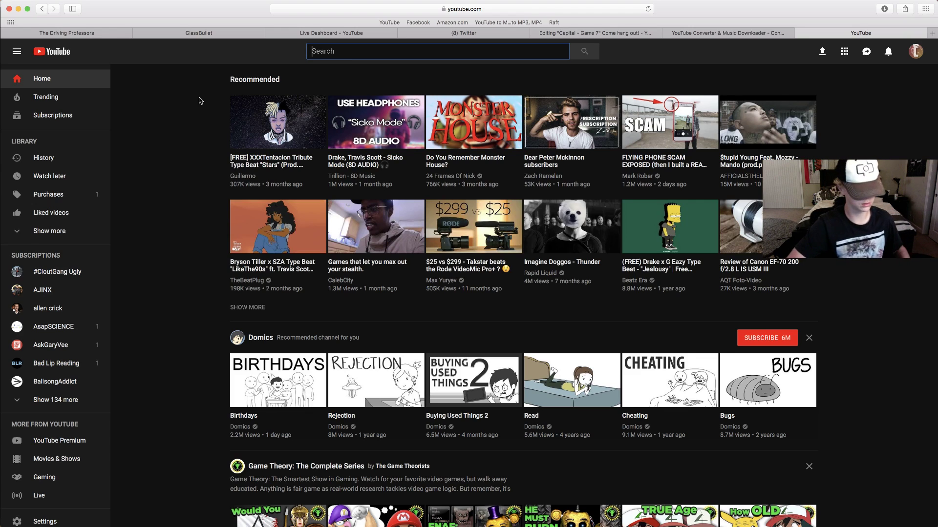
text(Born)
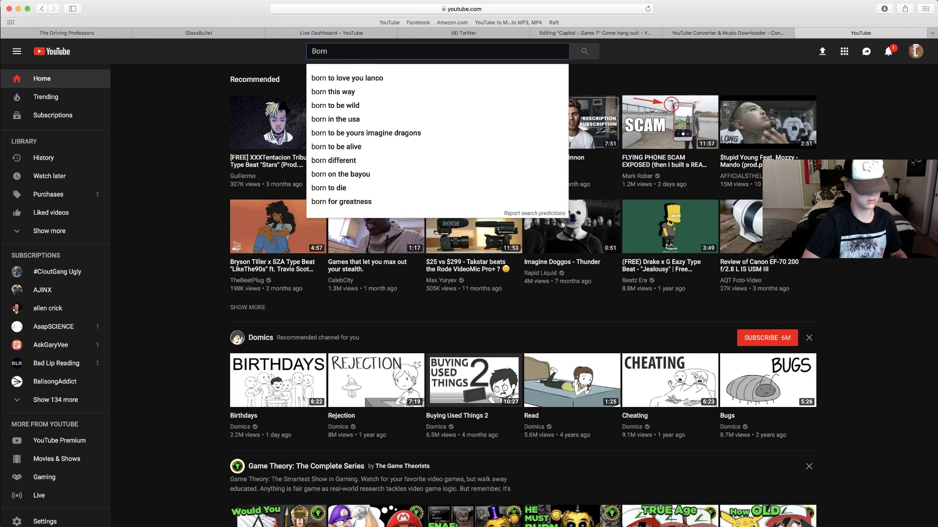
text( for greatne)
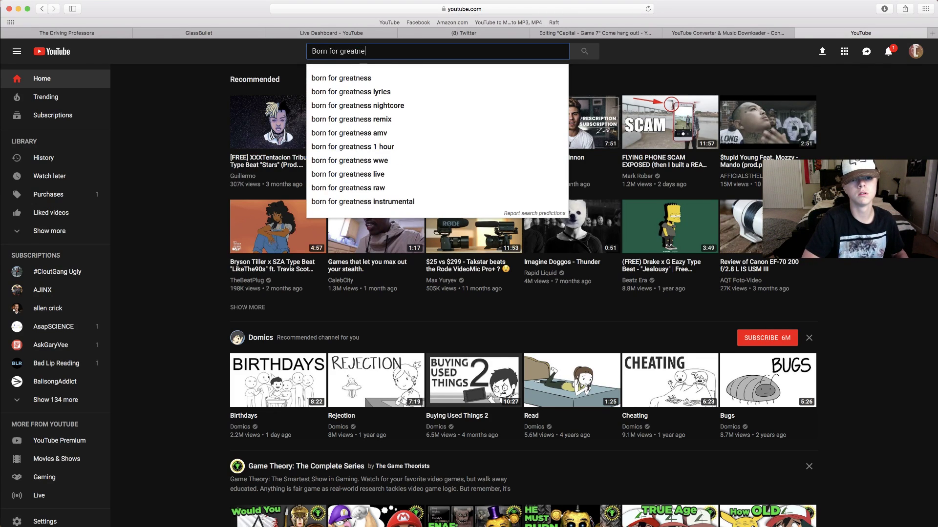
key(Down)
text(papa roach)
key(Return)
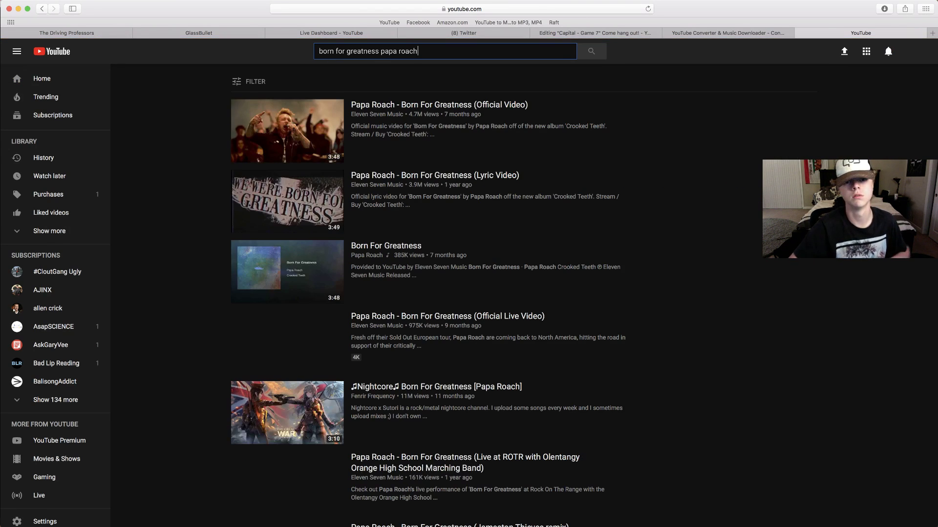
- Play the "Papa Roach - Born For Greatness (Official Video)", skip its ad and bring up its full link
click(264, 133)
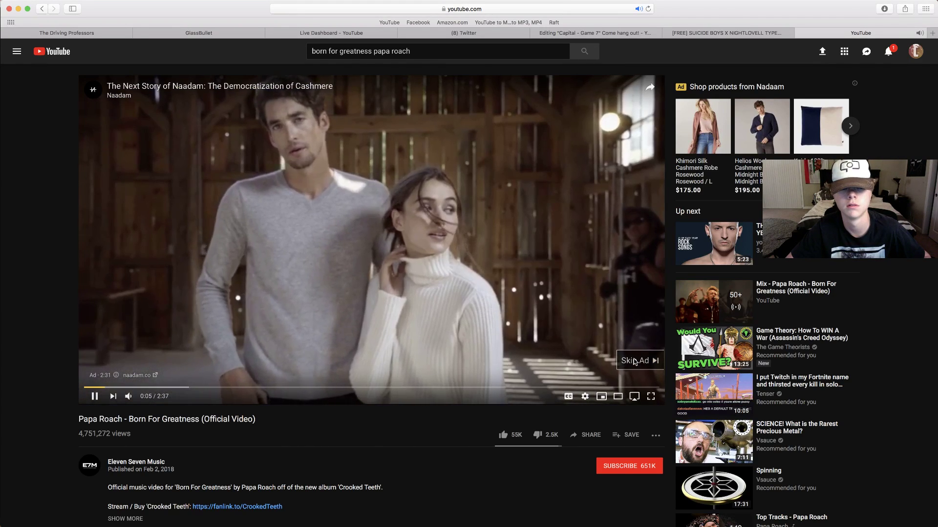
click(635, 362)
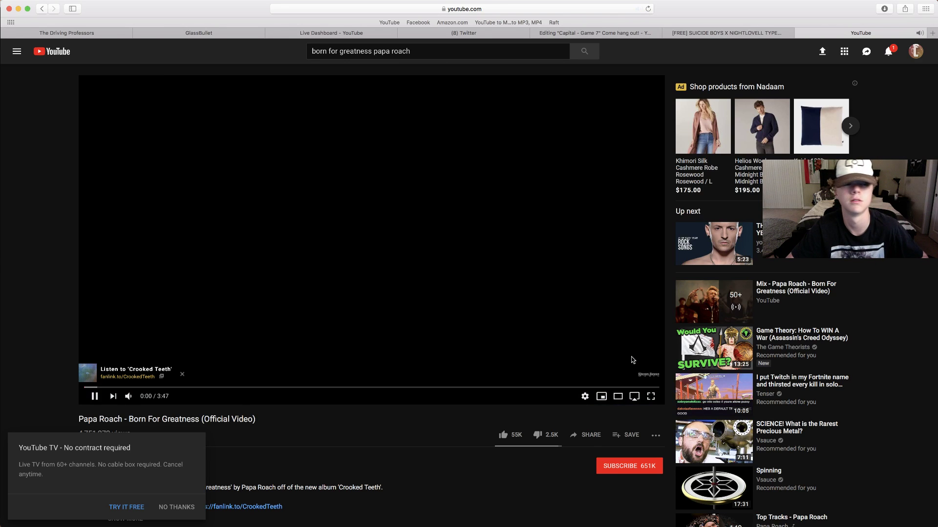
click(502, 9)
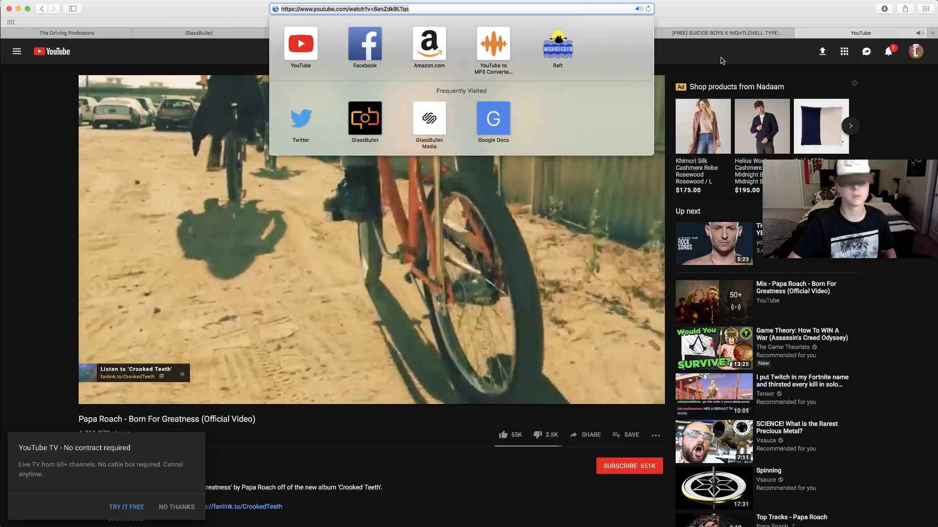
click(721, 61)
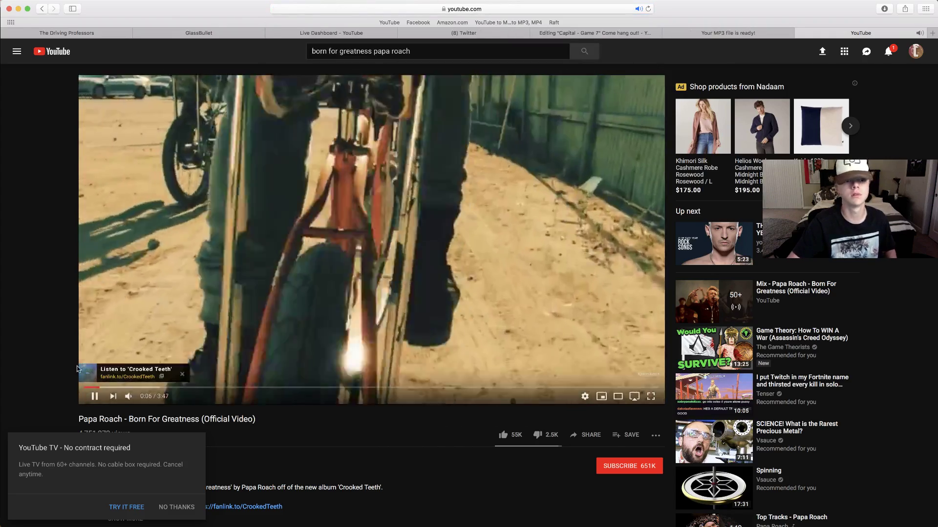
- Skim the "Papa Roach - Born For Greatness (Official Video)" at several points, dismiss the YouTube TV offer and pause playback
click(147, 388)
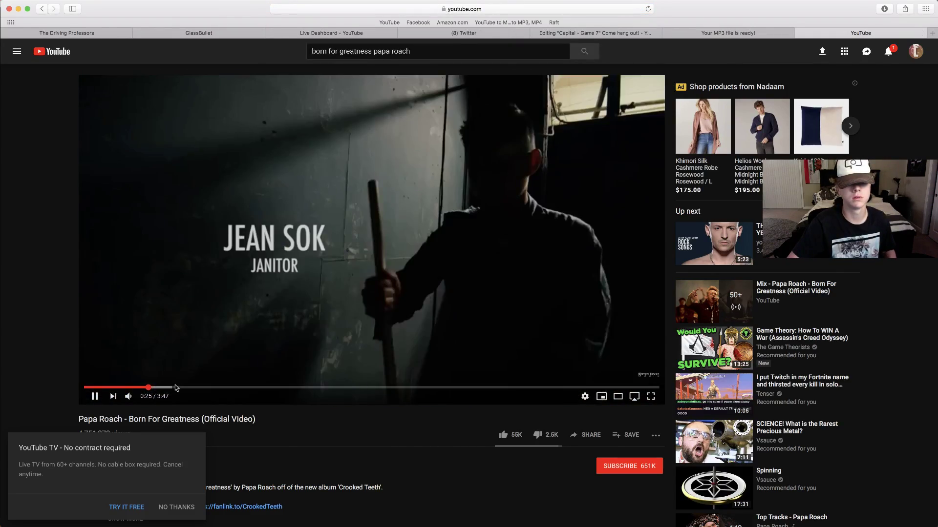
click(180, 387)
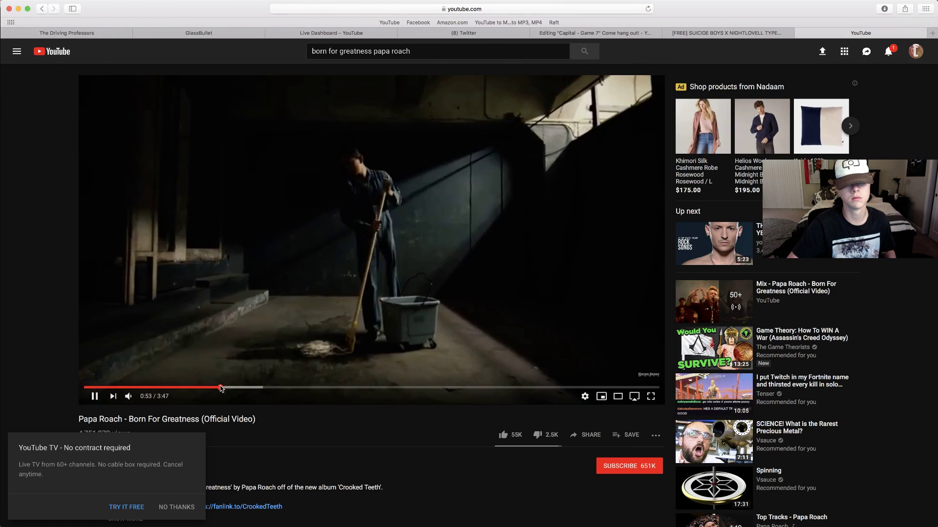
click(171, 505)
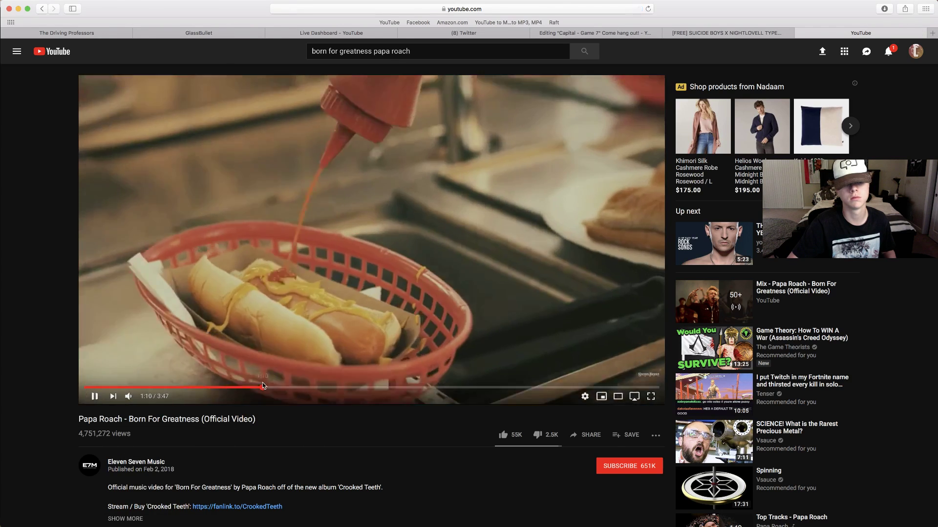
click(262, 387)
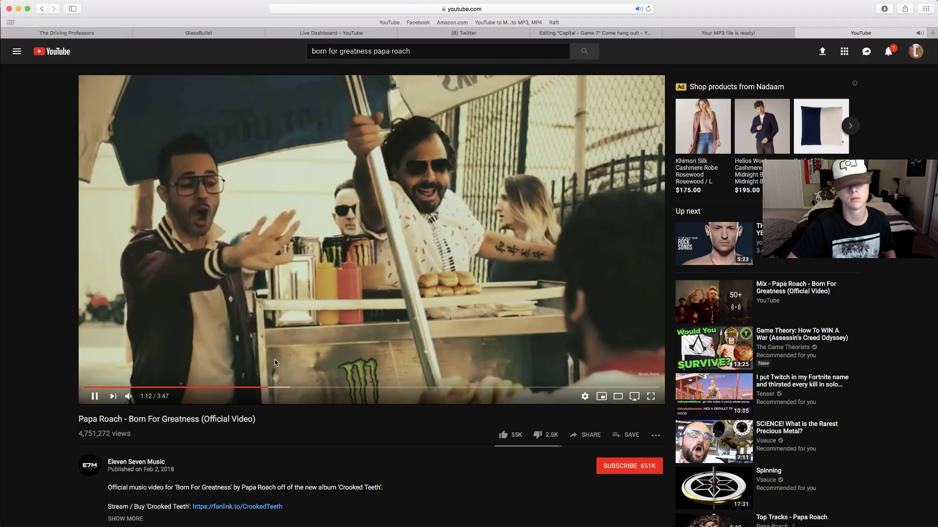
click(292, 319)
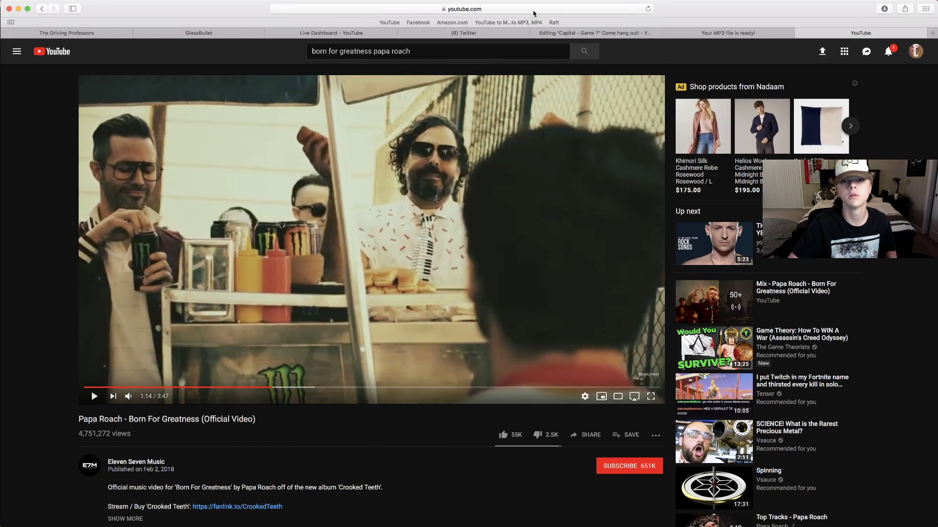
- Copy the full link of the "Born For Greatness" video and open the bookmarked YouTube to MP3 converter
click(528, 9)
key(super+c)
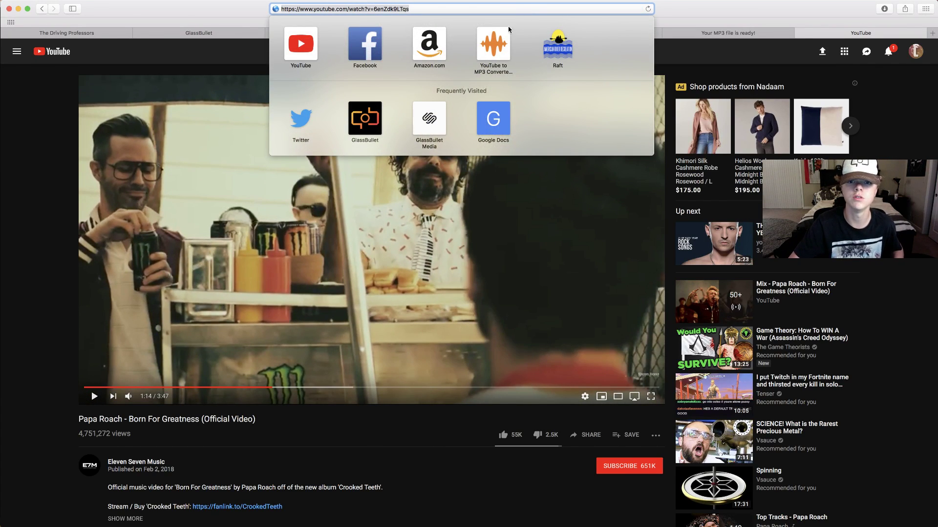
click(494, 42)
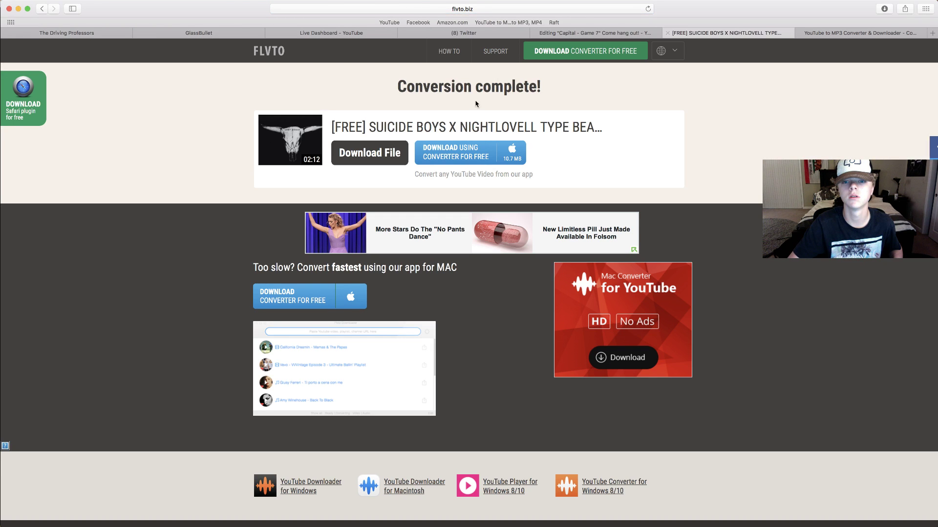
- Download the converted "[FREE] SUICIDE BOYS X NIGHTLOVELL" file from its finished conversion page and close the extra pop-up tab
key(super+w)
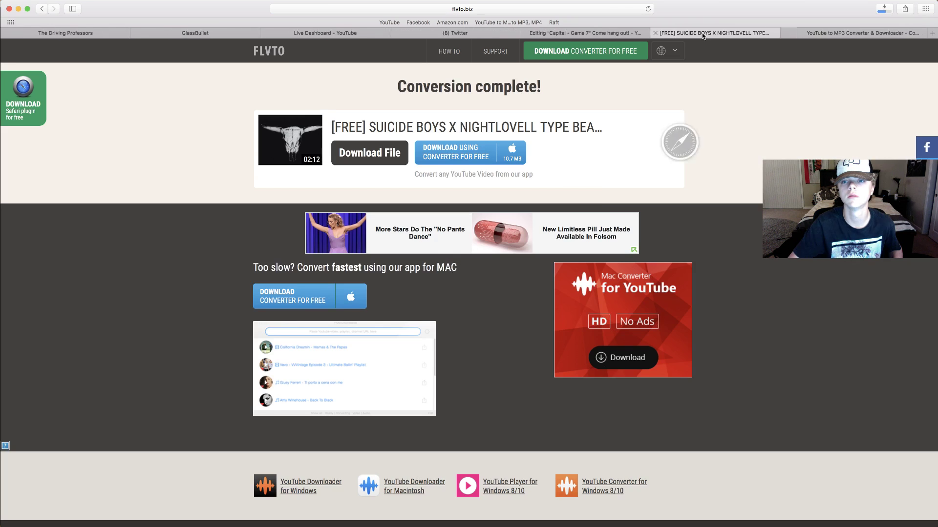
click(379, 157)
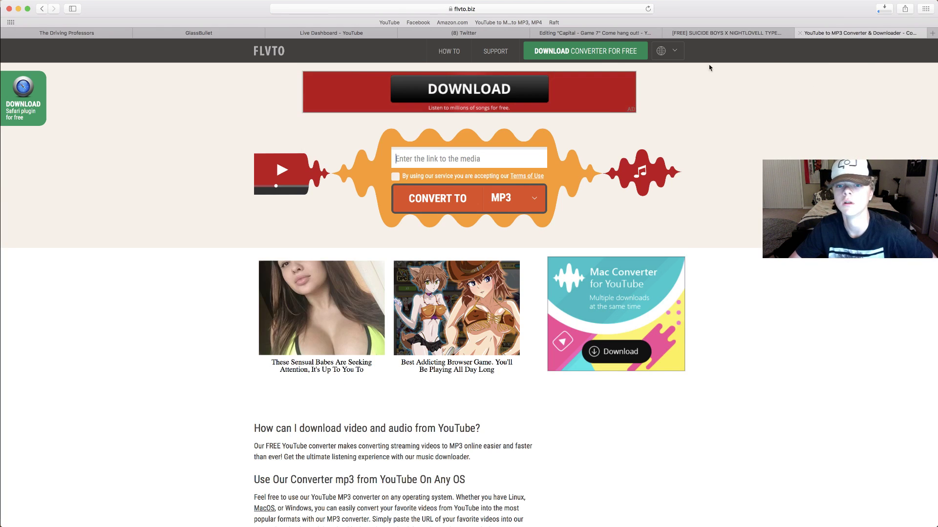
- Paste the "Born For Greatness" link into the converter, accept the terms of use and start the MP3 conversion
click(429, 157)
key(super+v)
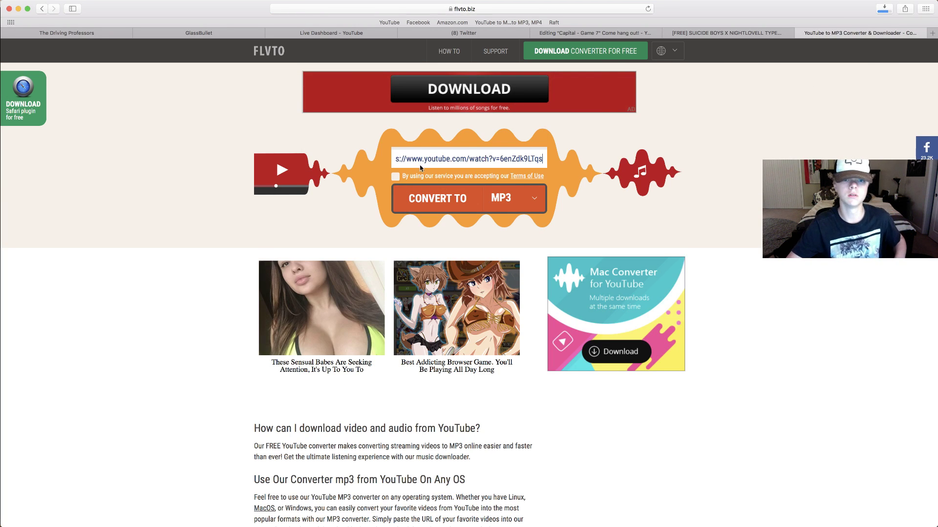
drag(479, 155, 602, 163)
click(396, 176)
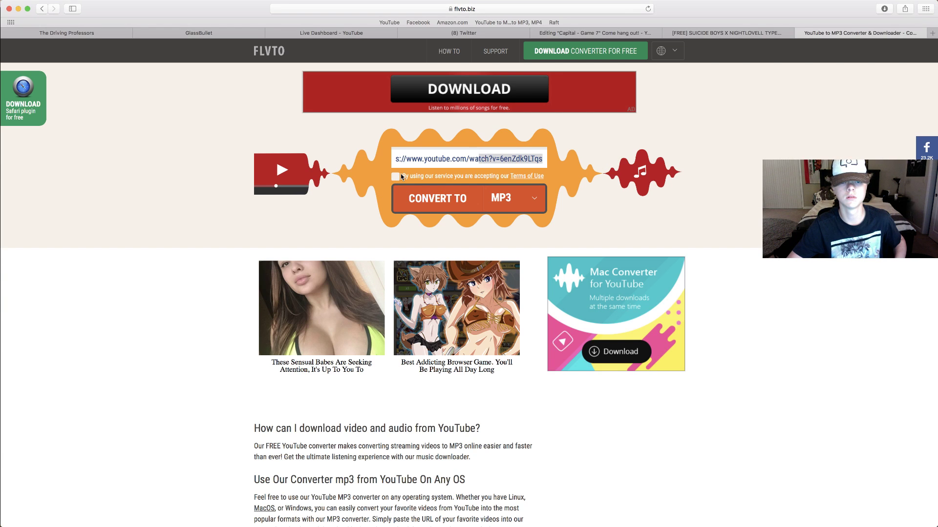
click(415, 204)
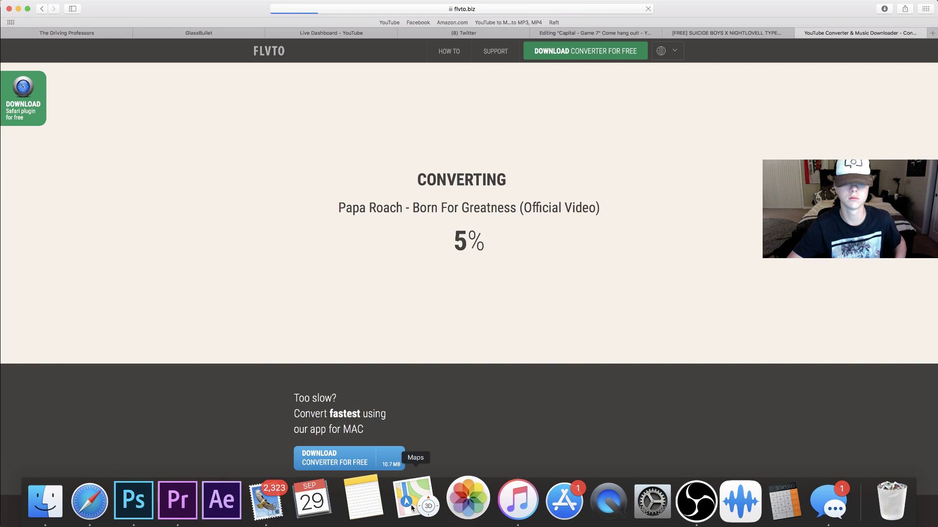
- Switch to iTunes, pause the "SUICIDE BOYS X NIGHT LOVELL" track and close the player window
click(504, 501)
click(155, 105)
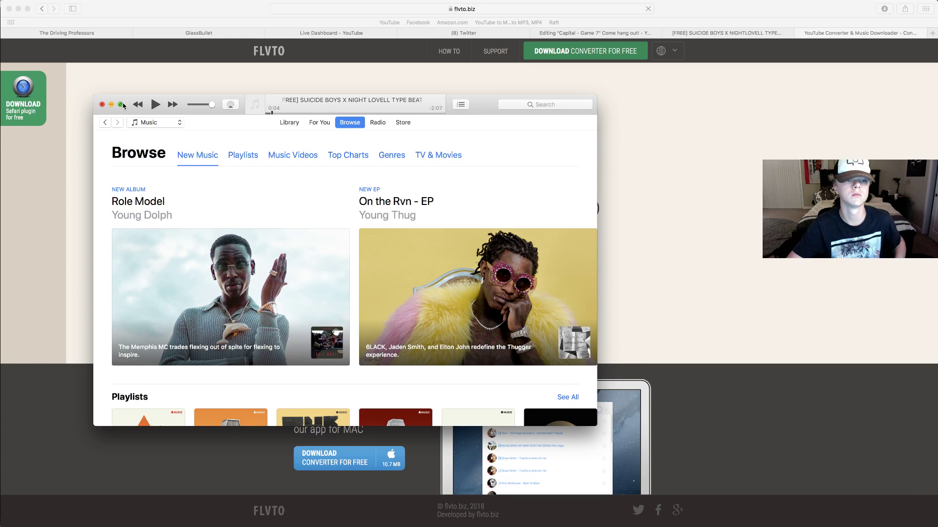
click(102, 105)
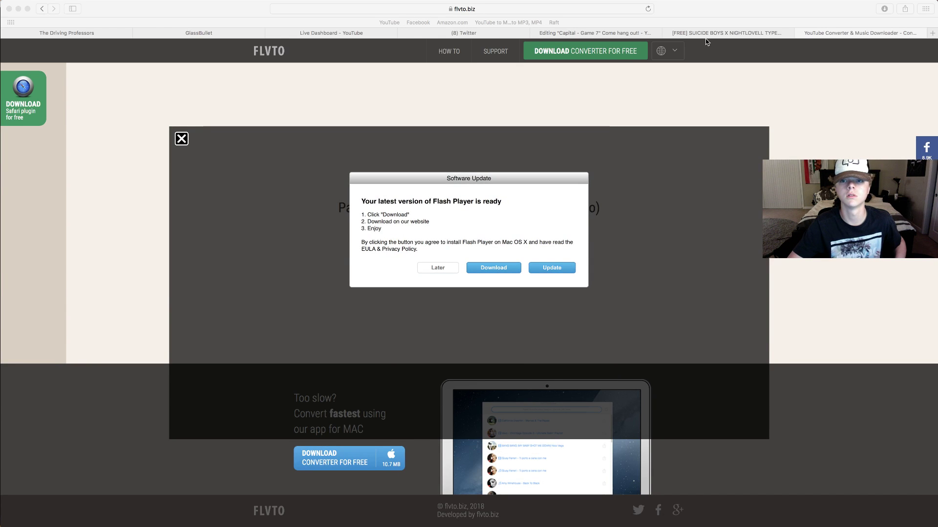
- Check the browser's downloaded files and dismiss the fake Flash Player update pop-up covering the "Born For Greatness" conversion
click(883, 9)
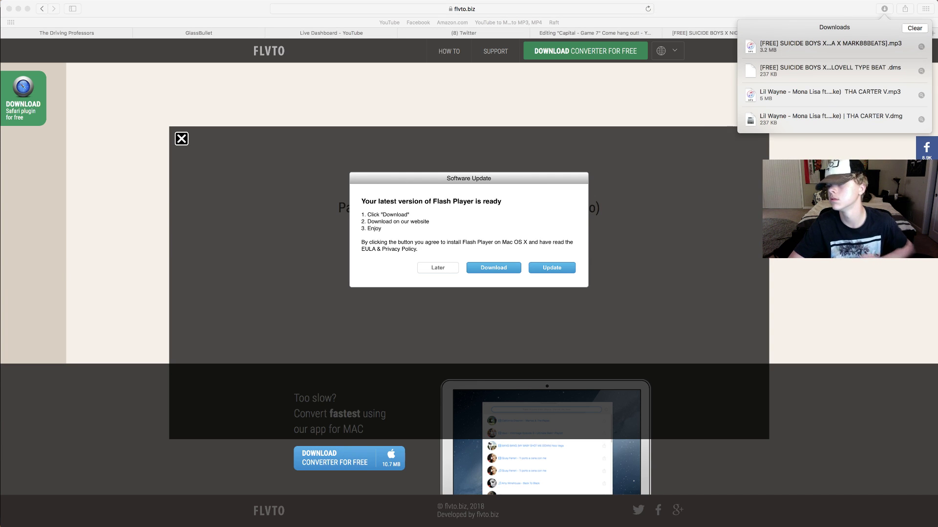
click(181, 139)
click(182, 140)
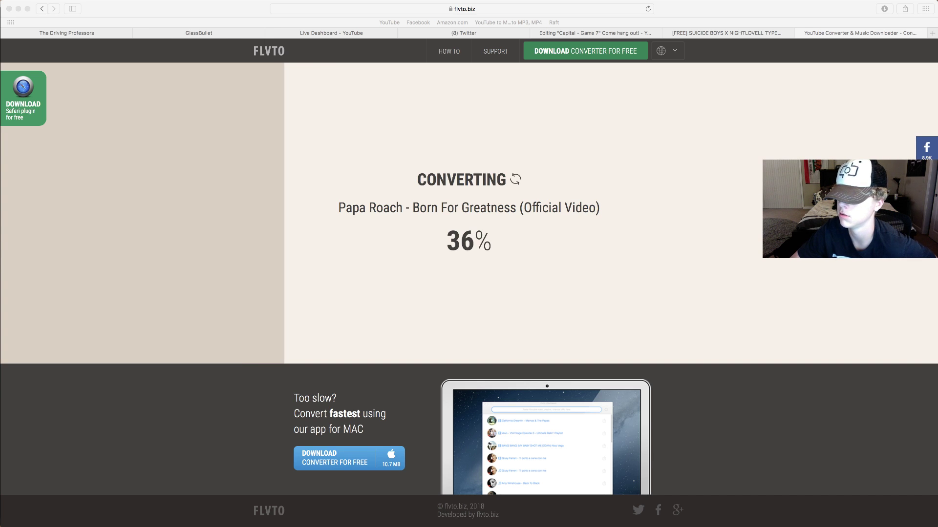
- Bring up iTunes again, pause the Lil Wayne "Mona Lisa" track and close the player window
mouse_move(674, 525)
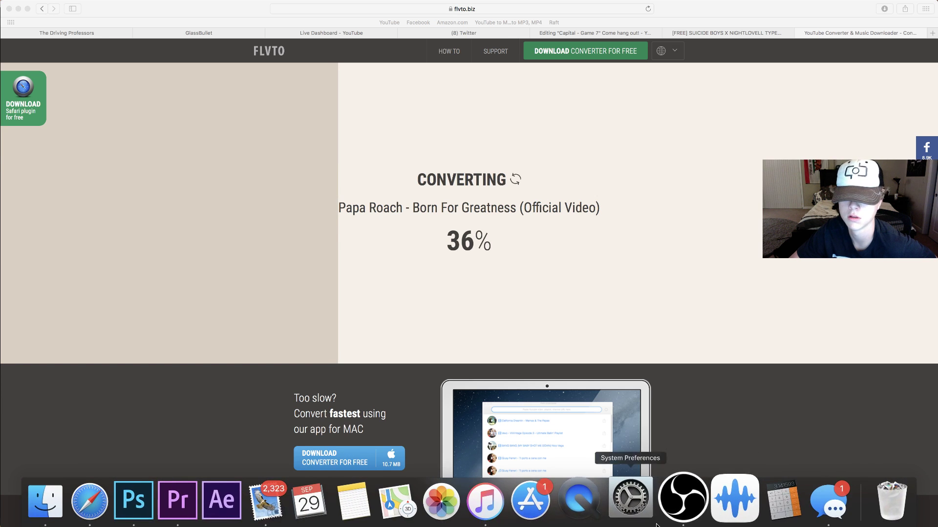
click(516, 525)
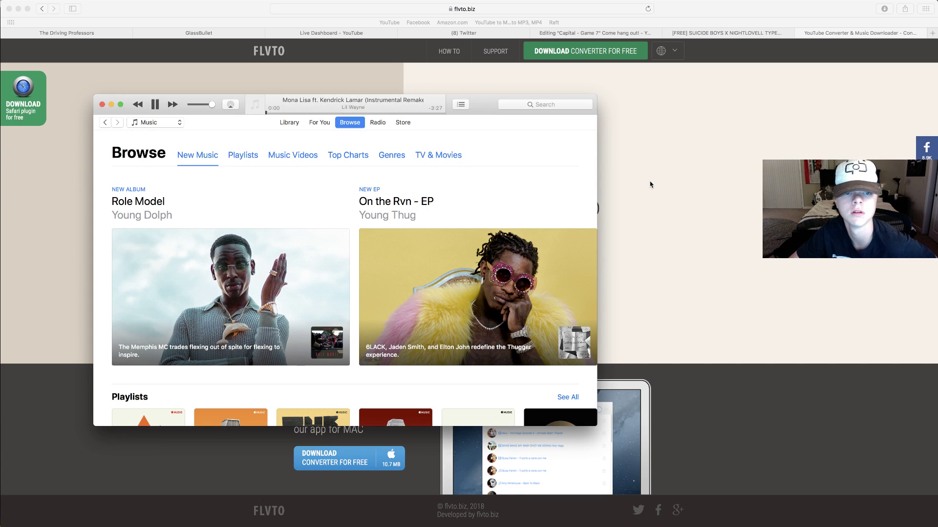
click(102, 105)
mouse_move(611, 508)
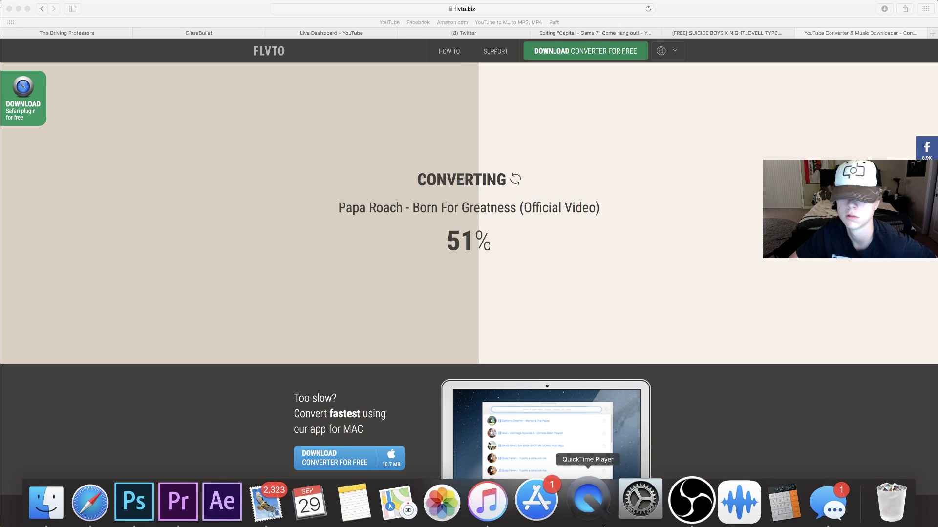
click(511, 500)
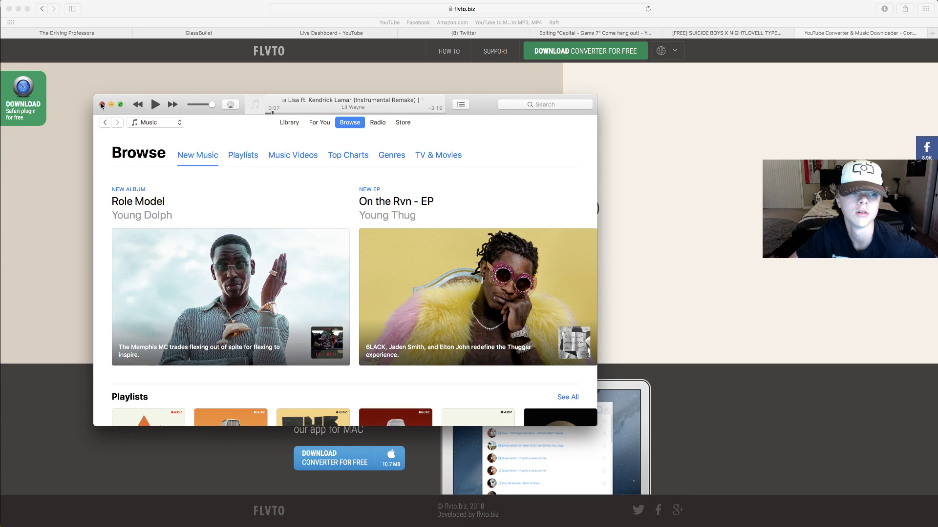
key(super+w)
- Check the YouTube Live Dashboard of the running stream and return to the "Born For Greatness" conversion page
click(571, 264)
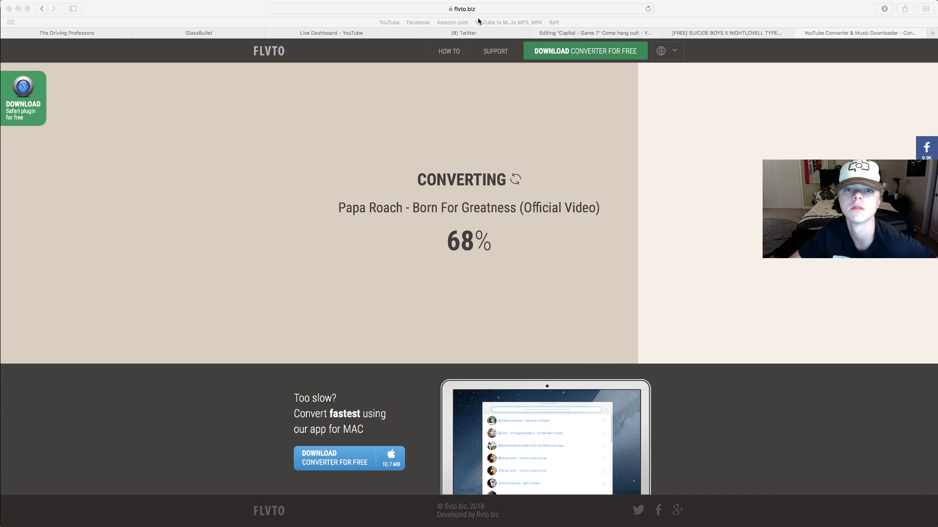
click(352, 34)
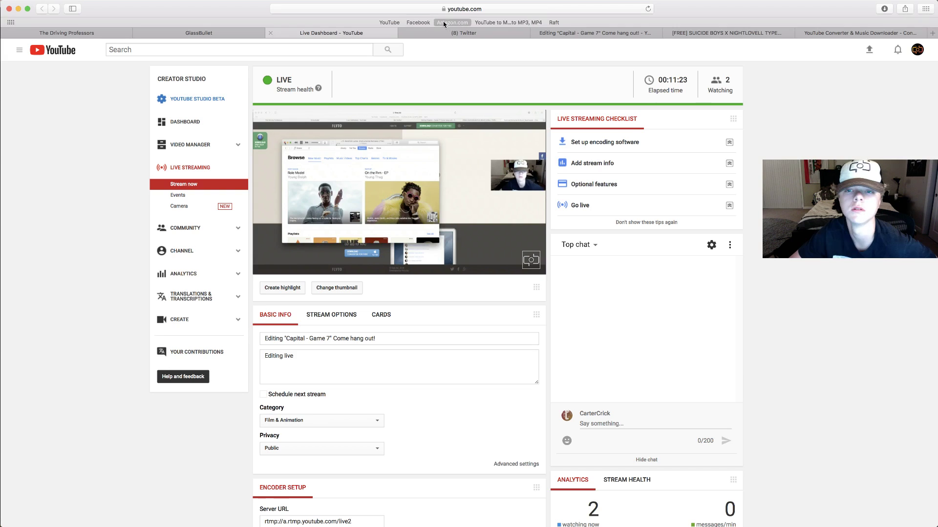
click(833, 33)
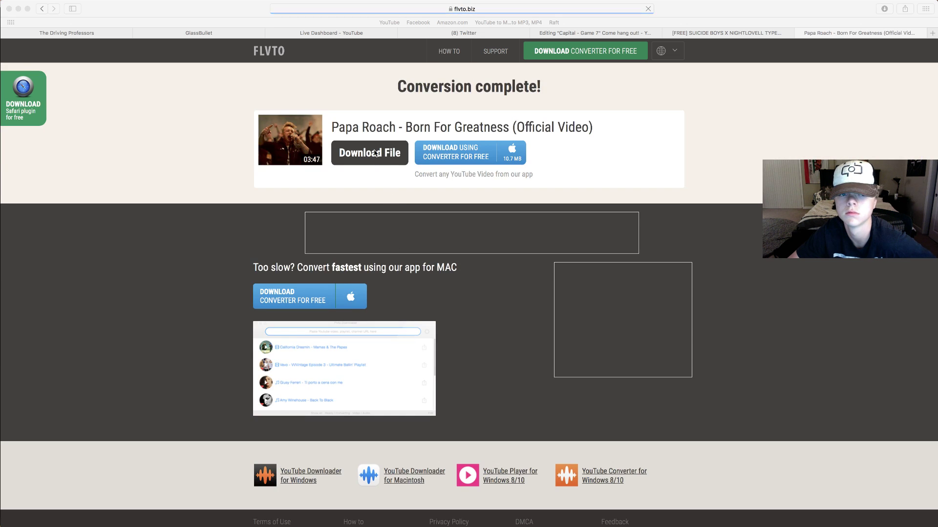
- Try to download the converted "Papa Roach - Born For Greatness (Official Video)" file and close the extra pop-up tab
click(375, 153)
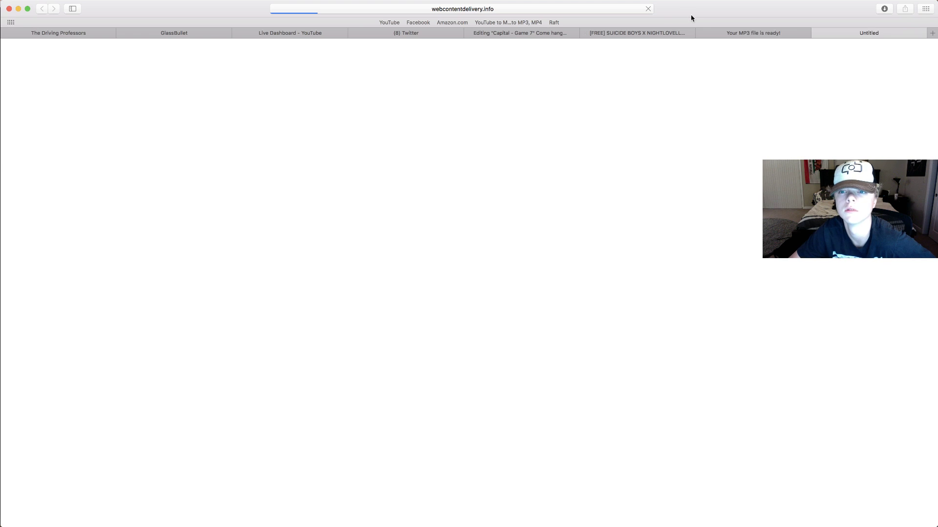
key(super+w)
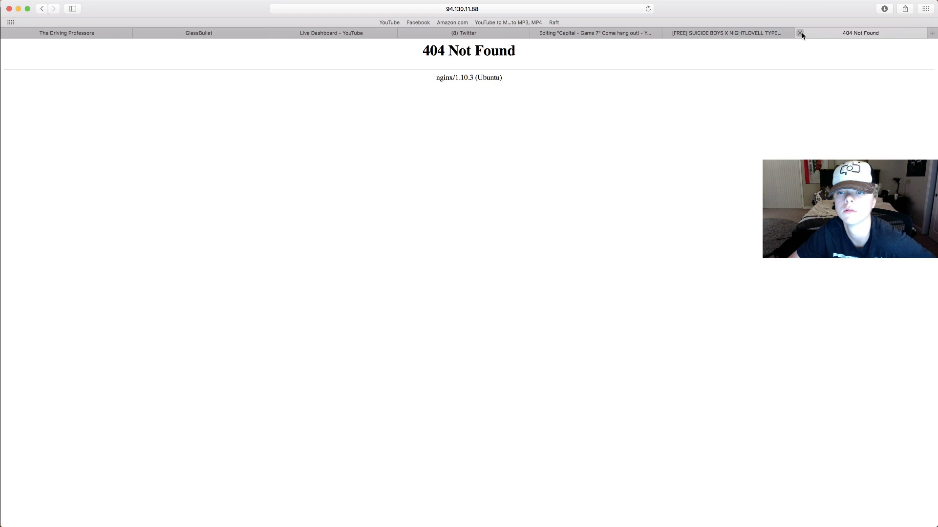
- Go back to the converter form with the "Born For Greatness" link and start its MP3 conversion again
click(42, 9)
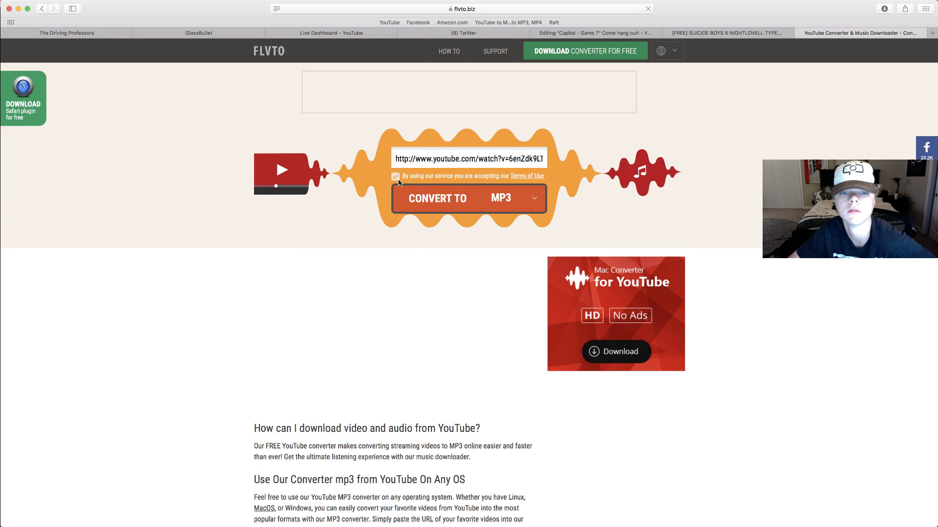
click(41, 10)
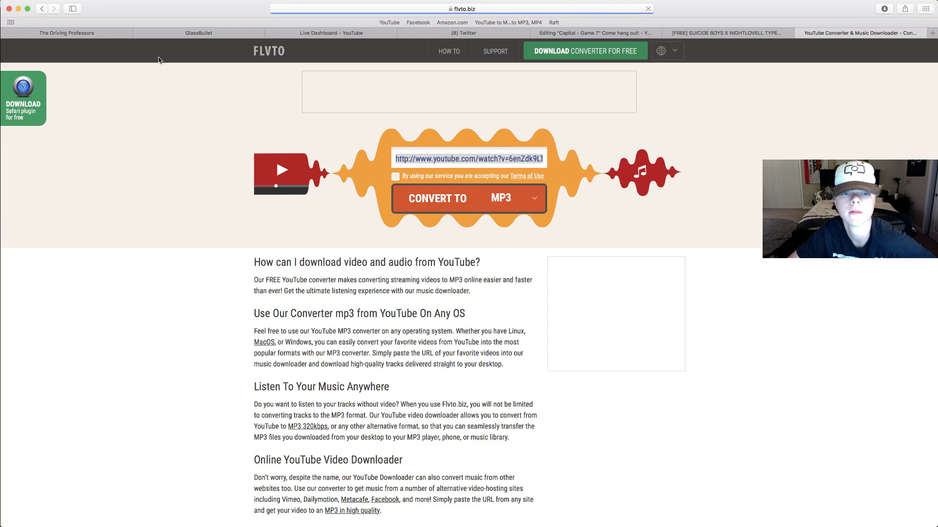
click(43, 8)
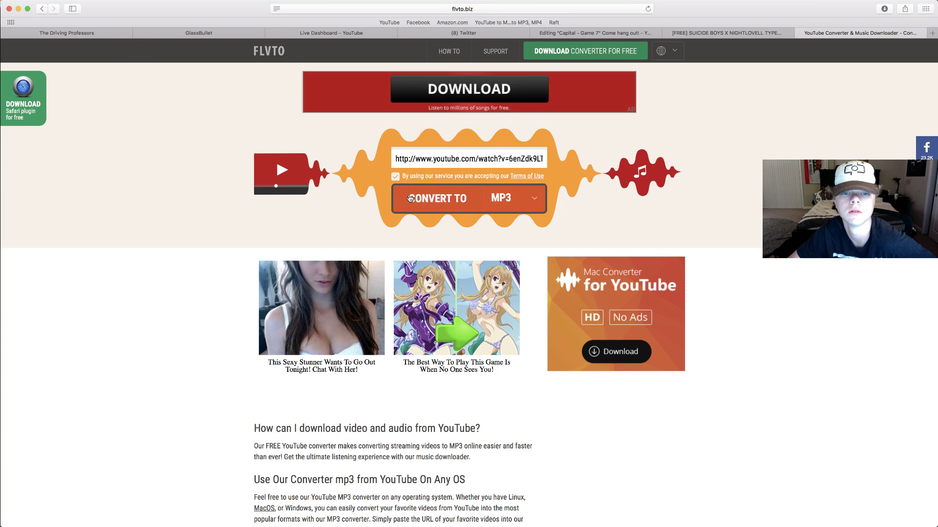
click(410, 198)
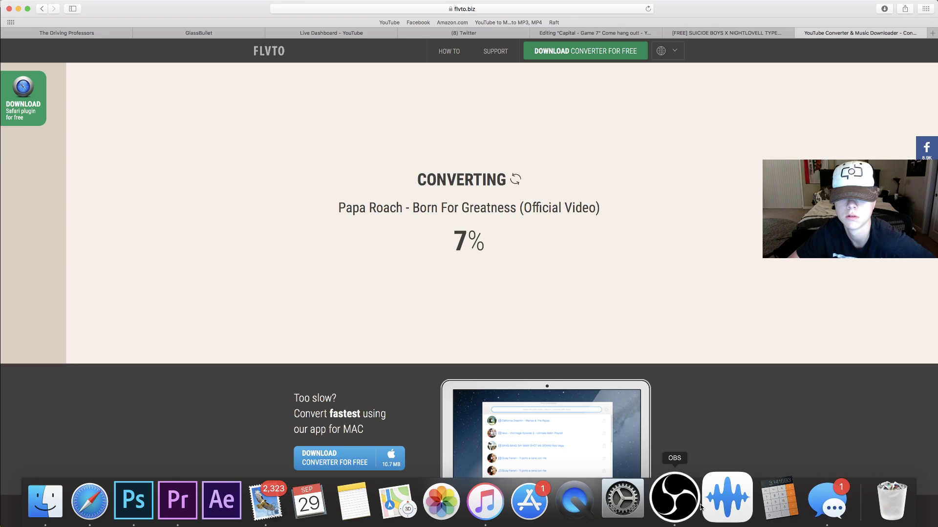
- Switch to Premiere Pro, where the Soccer Vid sequence is open
click(195, 496)
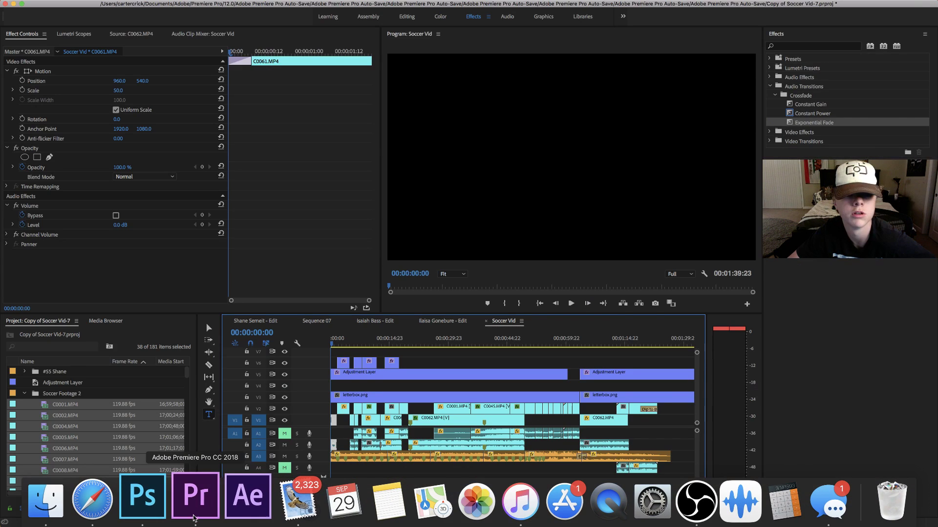
click(94, 4)
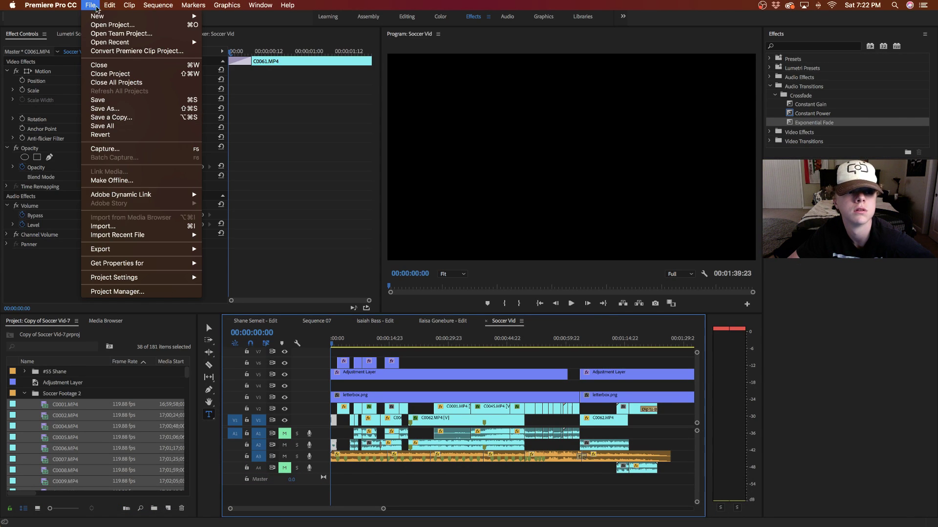
click(95, 6)
click(95, 6)
mouse_move(38, 3)
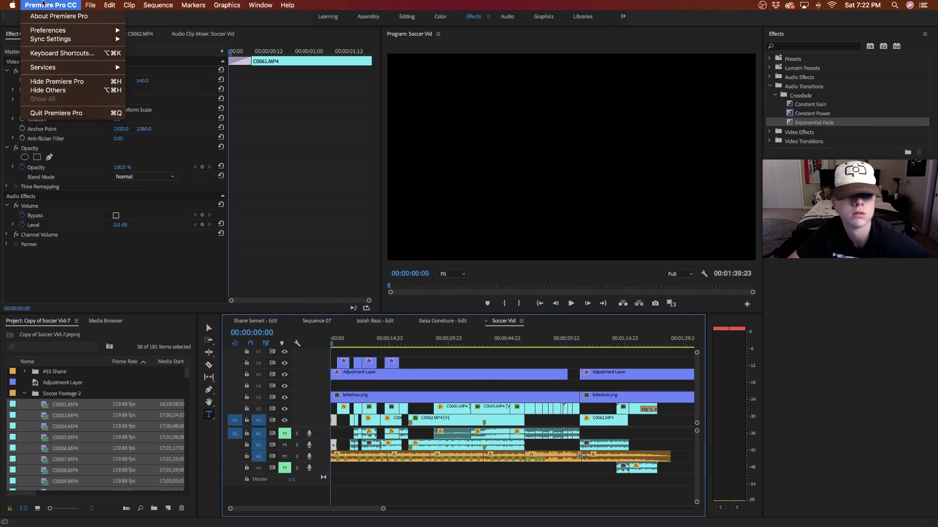
click(94, 4)
click(95, 4)
click(94, 4)
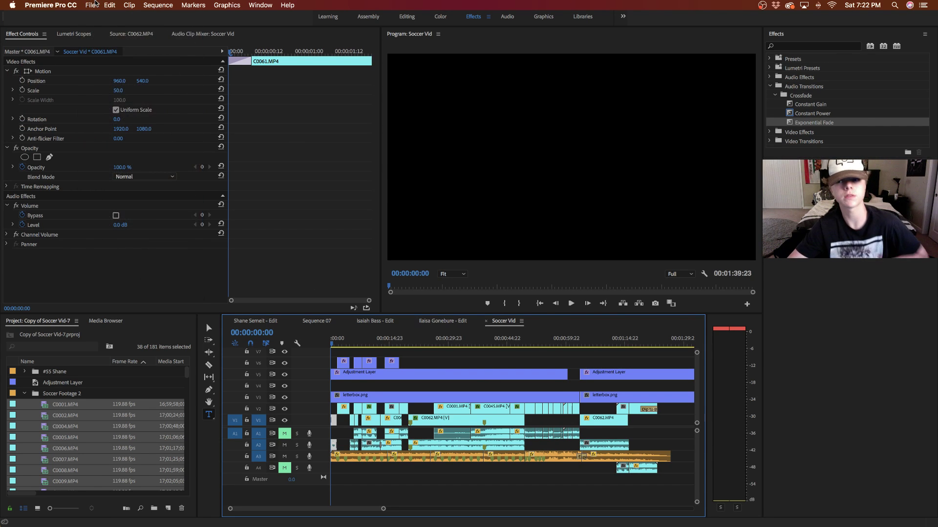
click(96, 3)
click(97, 4)
click(97, 4)
click(97, 4)
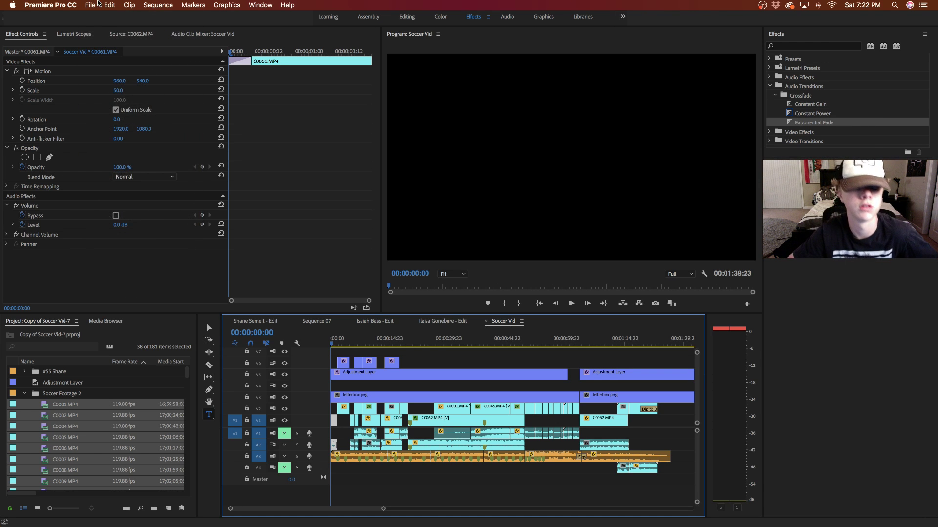
mouse_move(196, 525)
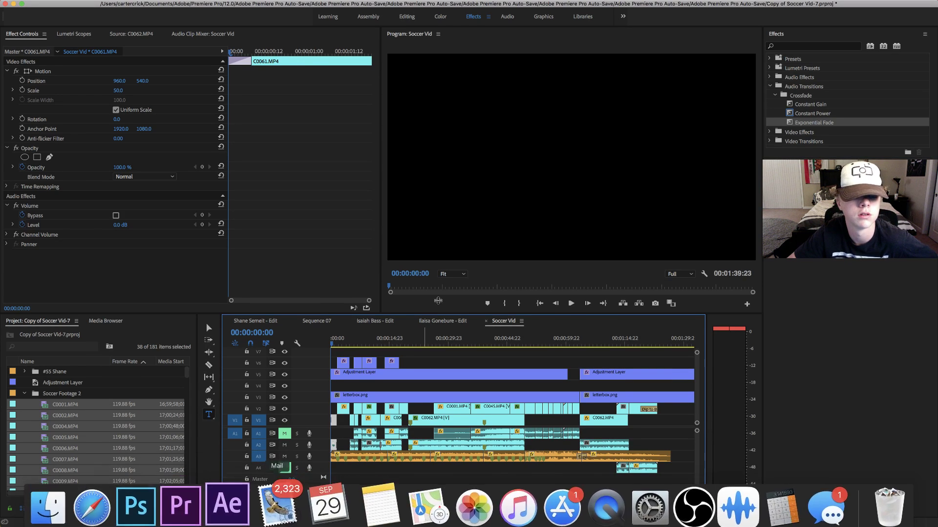
mouse_move(747, 526)
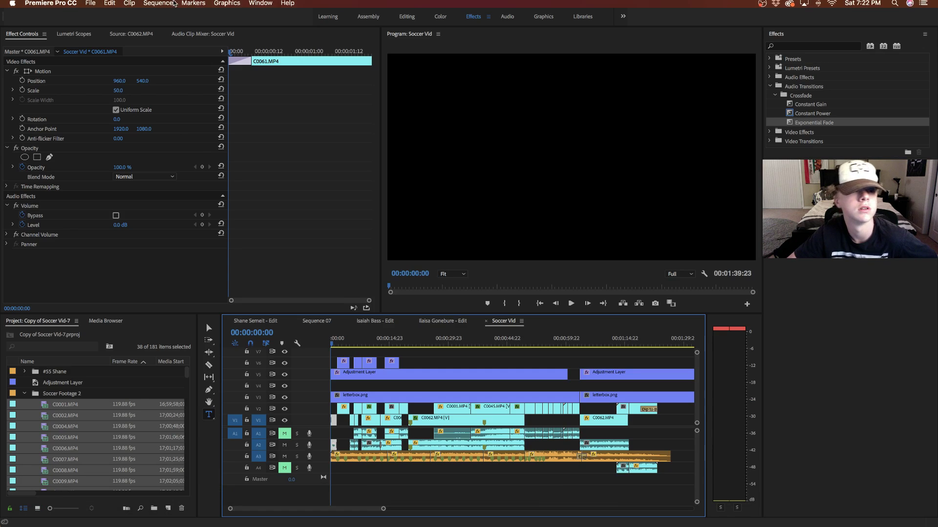
- Create a new project named "Capital - Game 7" with the default general settings
click(91, 5)
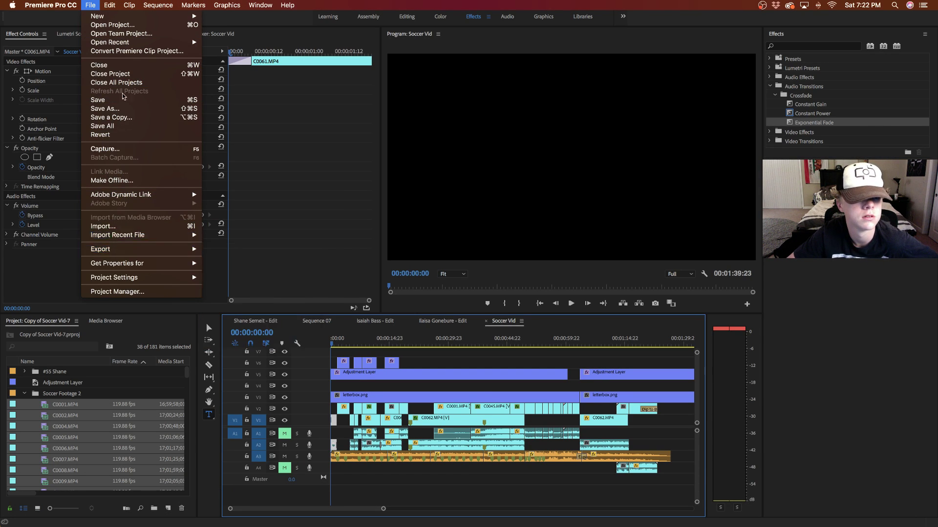
mouse_move(96, 16)
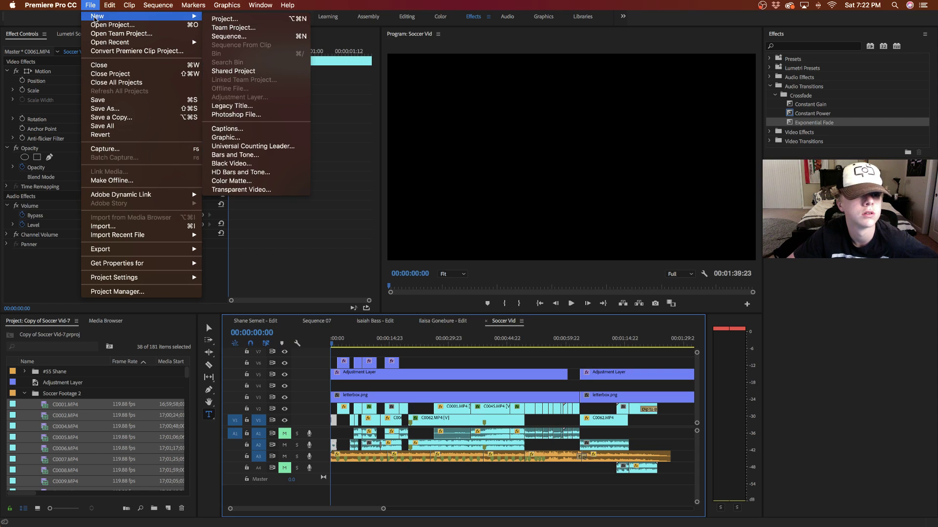
click(238, 19)
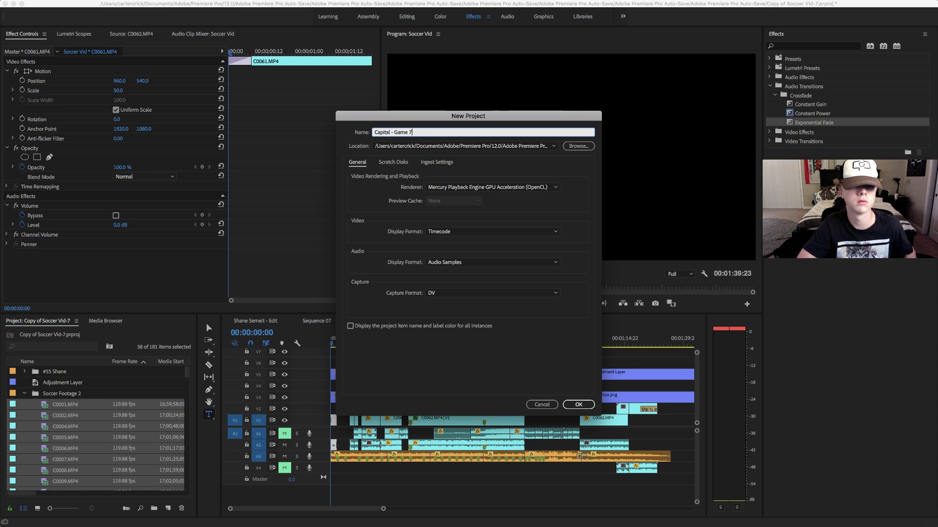
key(Return)
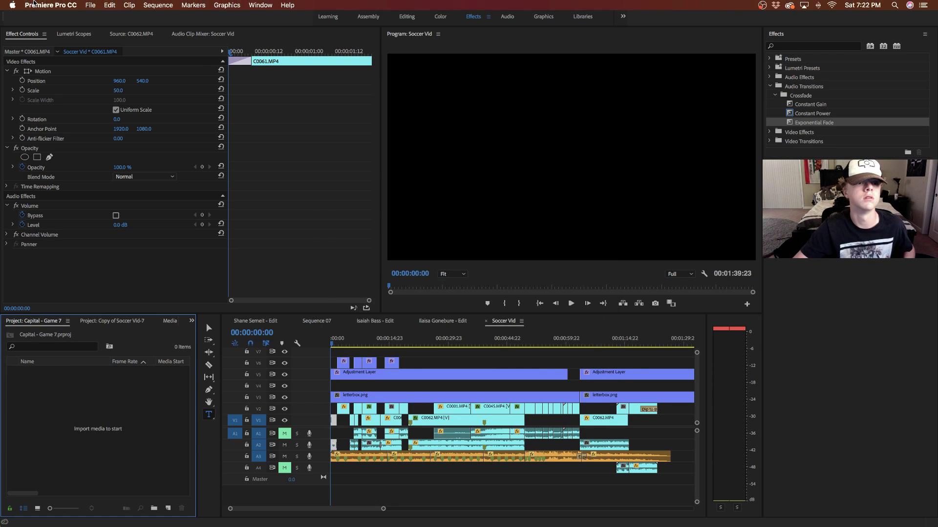
- Create a new sequence named "Capital - Game 7" from the custom Videos preset
click(90, 5)
mouse_move(146, 16)
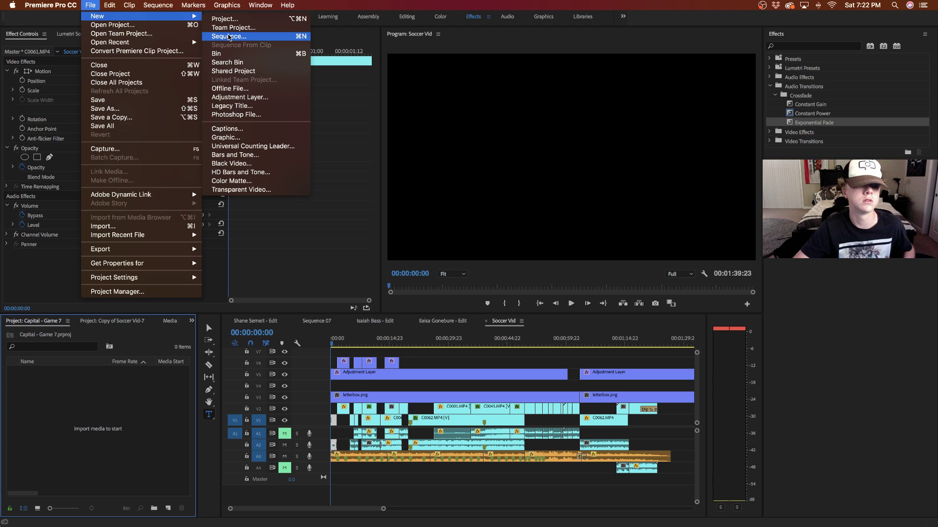
click(229, 37)
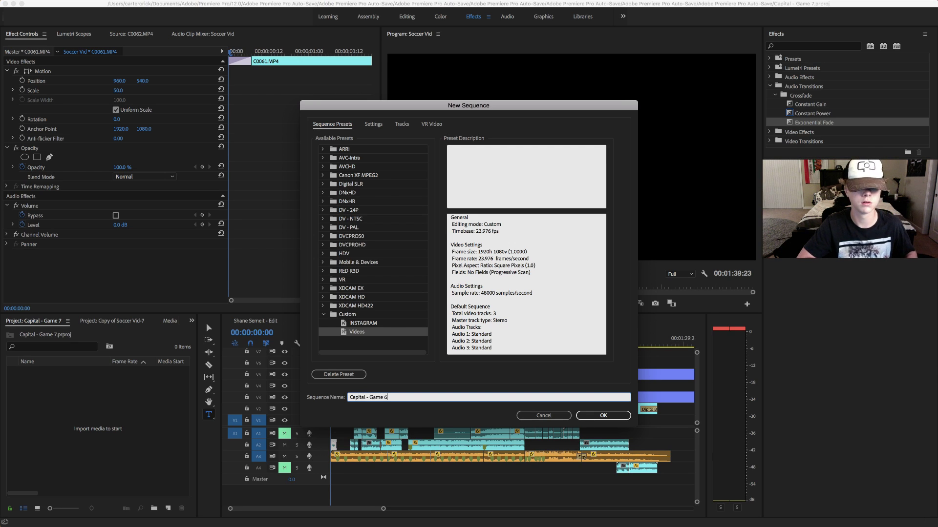
key(Return)
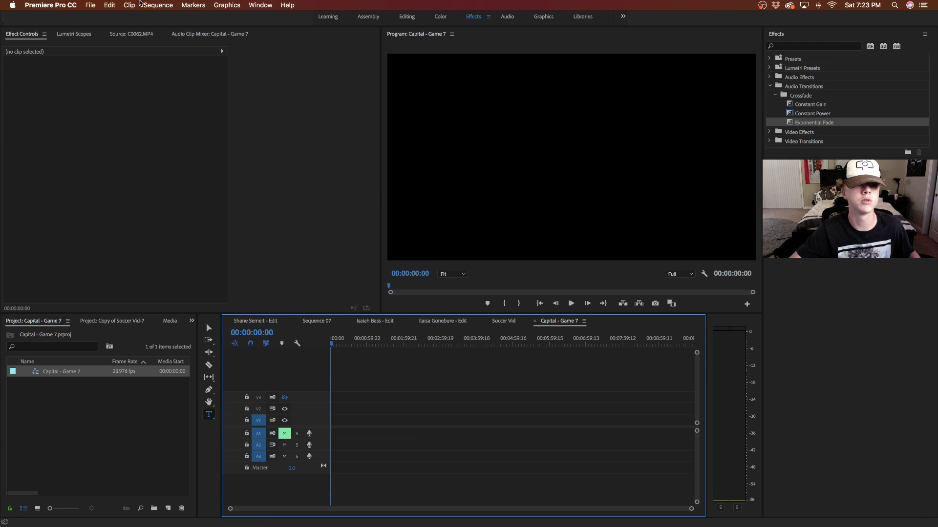
- Check the settings of the "Capital - Game 7" sequence and close them without changing anything
click(144, 5)
click(161, 16)
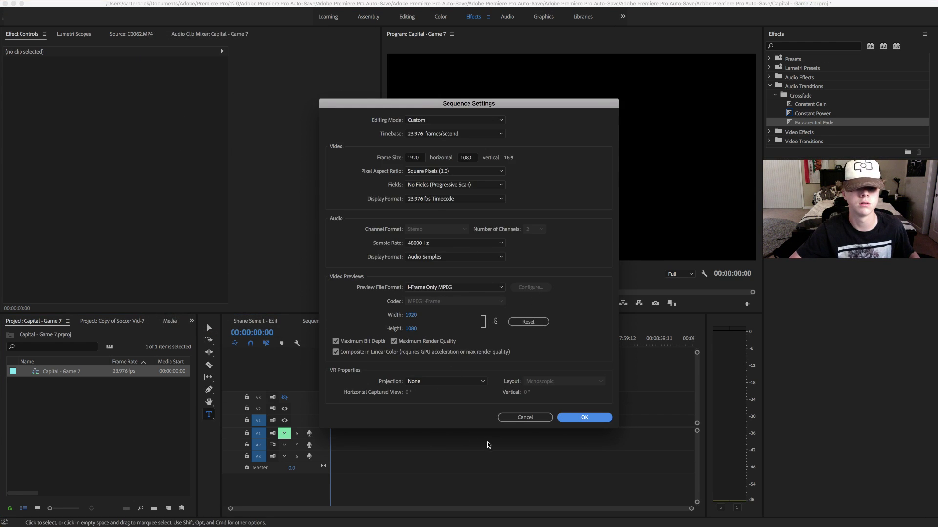
click(534, 418)
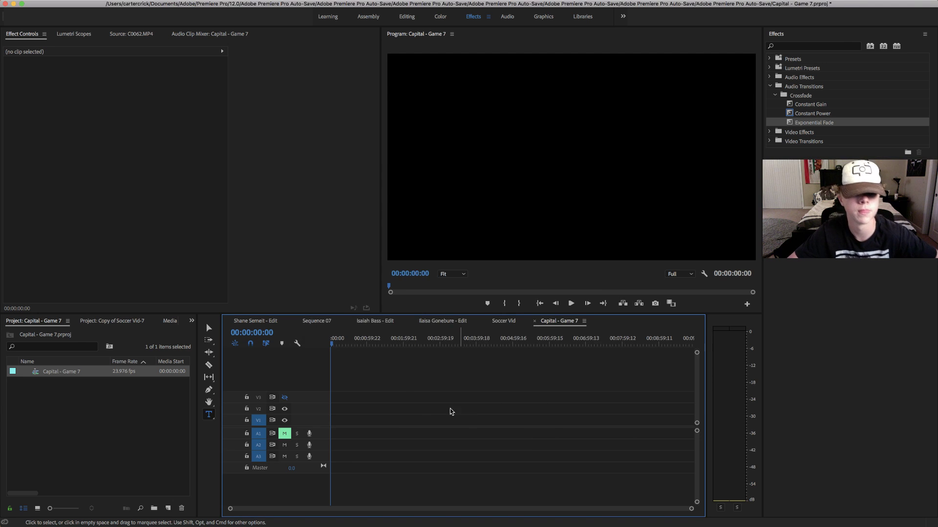
- Review the custom Videos preset's description for a new sequence and cancel without creating another one
click(92, 5)
click(219, 37)
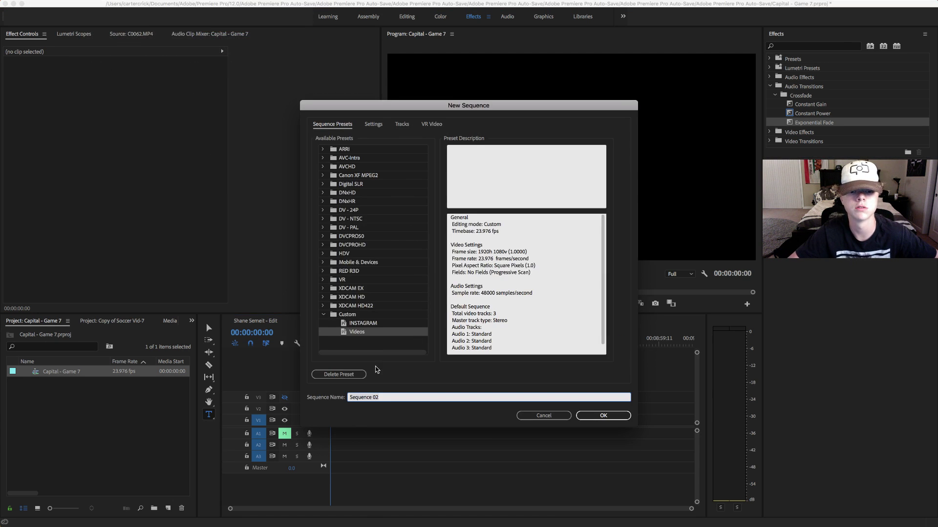
click(355, 324)
click(357, 316)
click(363, 333)
click(359, 317)
click(362, 333)
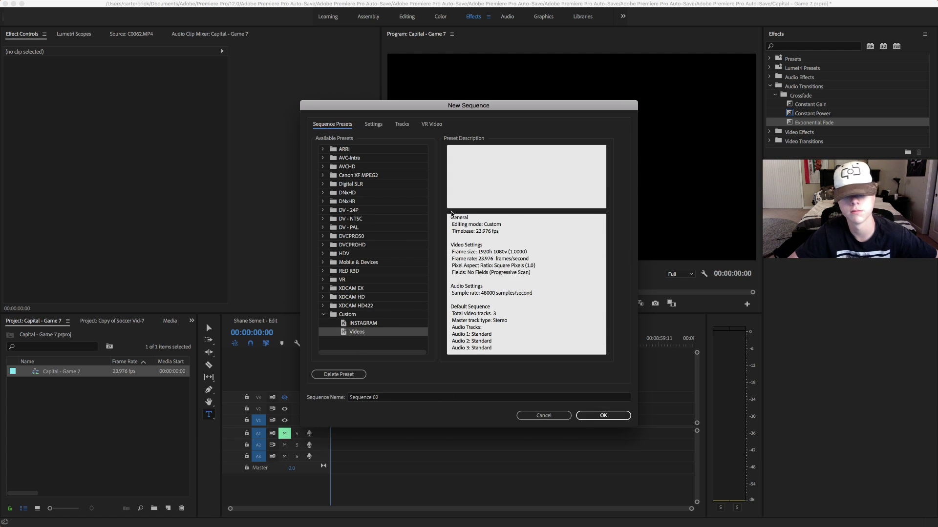
scroll(470, 340, down, 2)
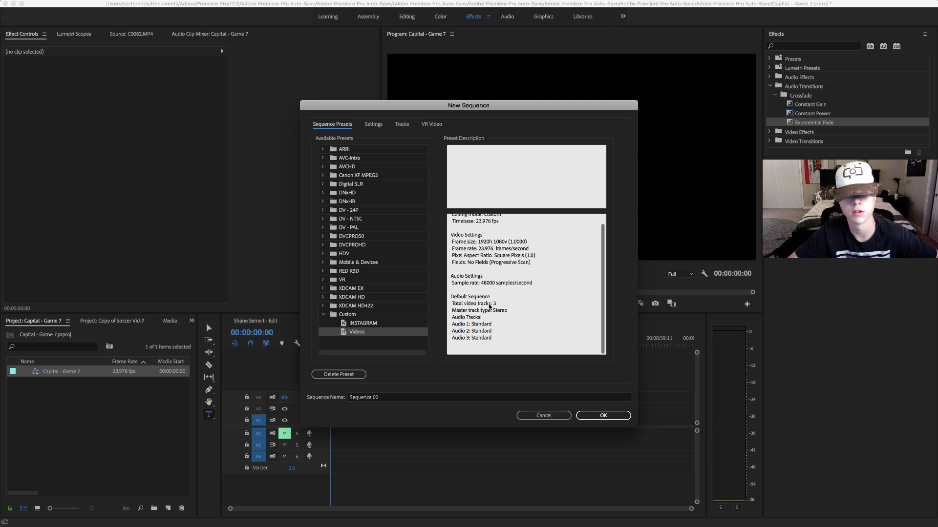
scroll(487, 310, up, 1)
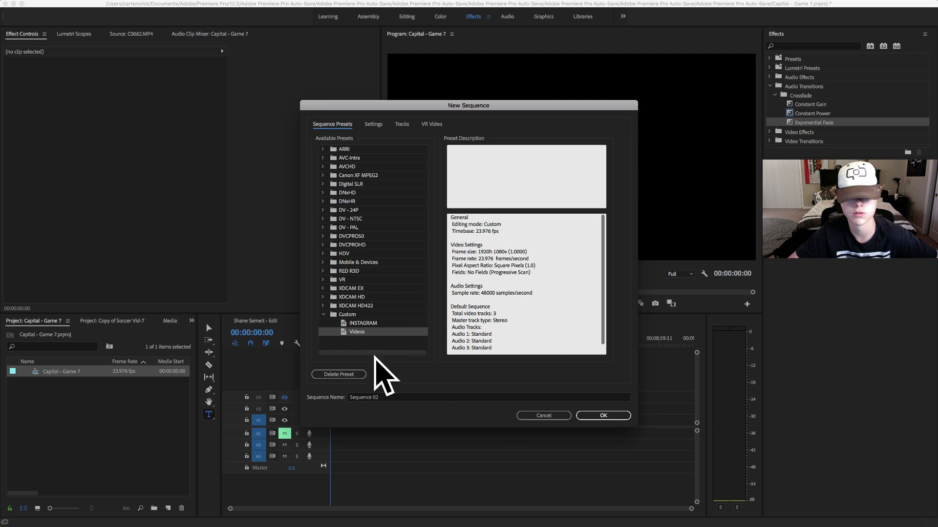
click(547, 415)
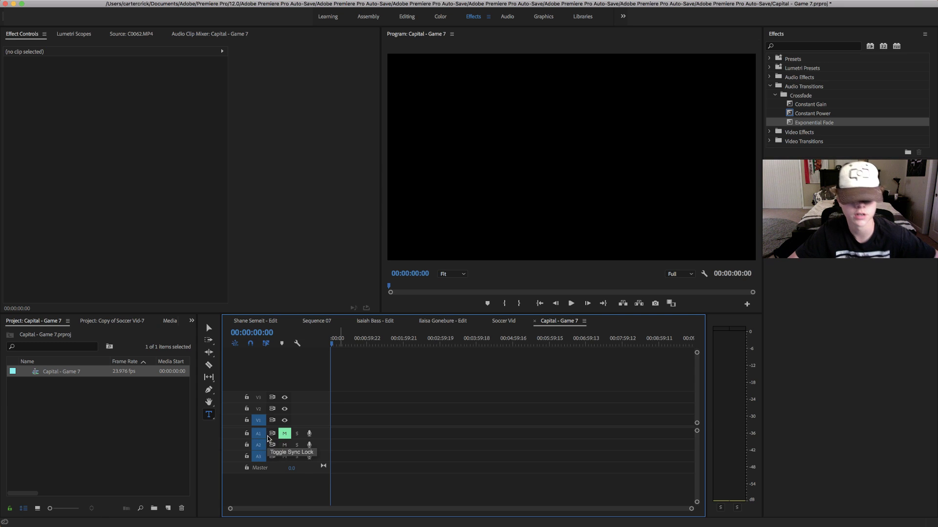
- Place the Lil Wayne "Mona Lisa" MP3 at the start of audio track A2 and the "[FREE] SUICIDE BOYS X NIGHTLOVELL" beat directly after it
key(super+Tab)
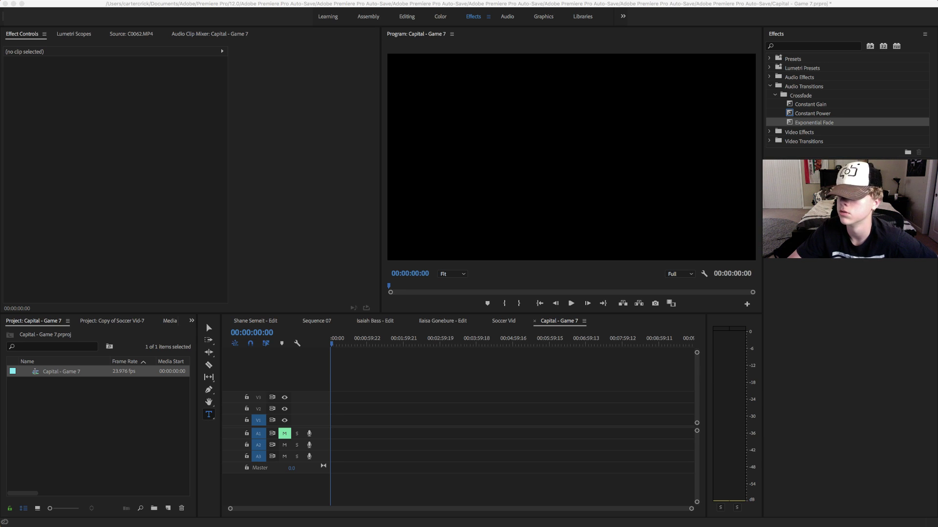
drag(937, 466, 330, 447)
drag(937, 415, 461, 448)
drag(688, 440, 457, 447)
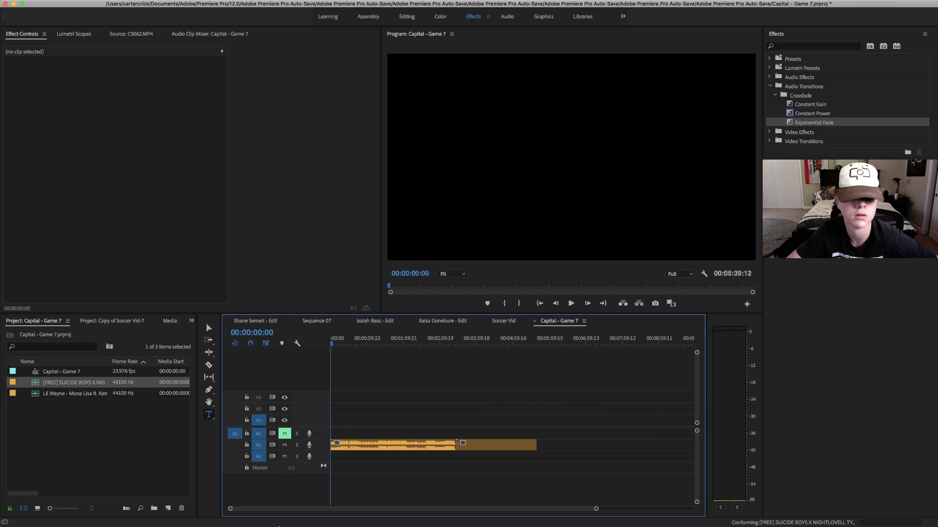
- Switch to Safari, download the converted "Papa Roach - Born For Greatness (Official Video)" MP3, close the pop-up tab and show the downloads list
click(99, 498)
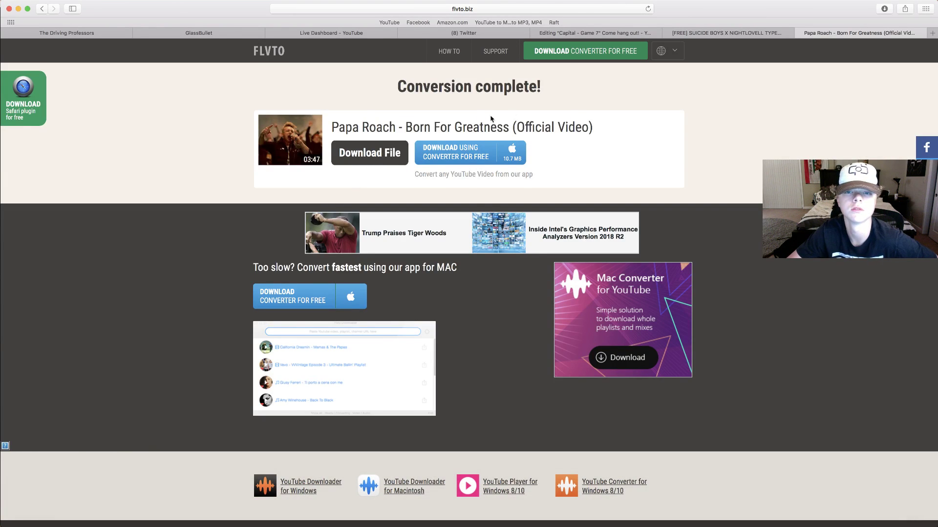
click(356, 154)
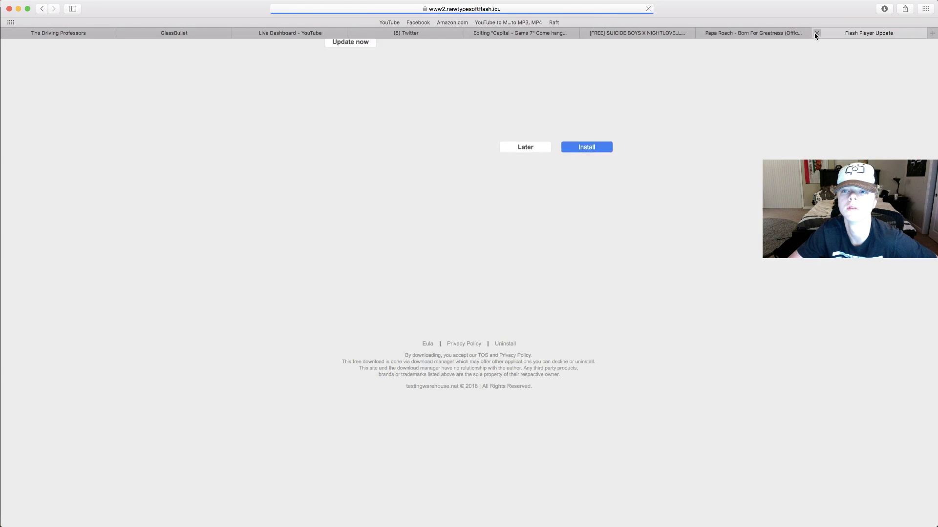
click(817, 33)
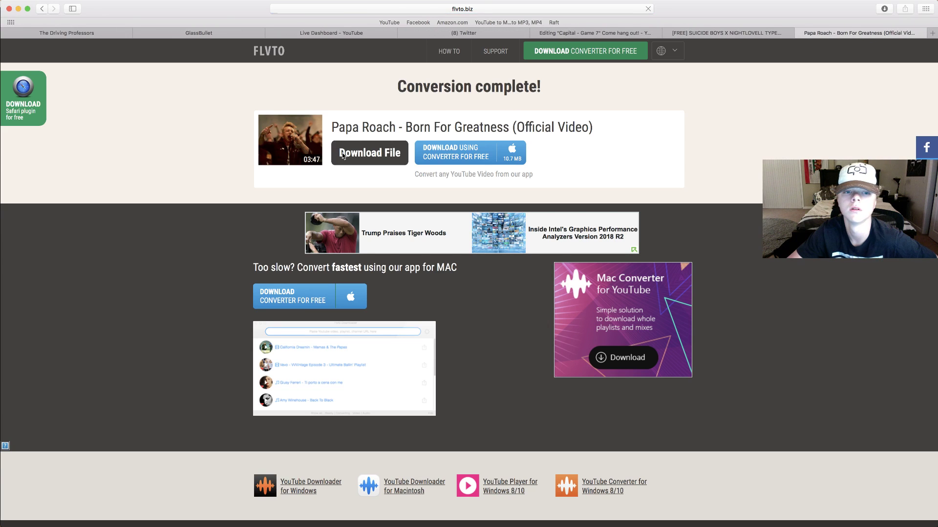
click(884, 9)
- Bring up the iTunes window and close it
mouse_move(583, 522)
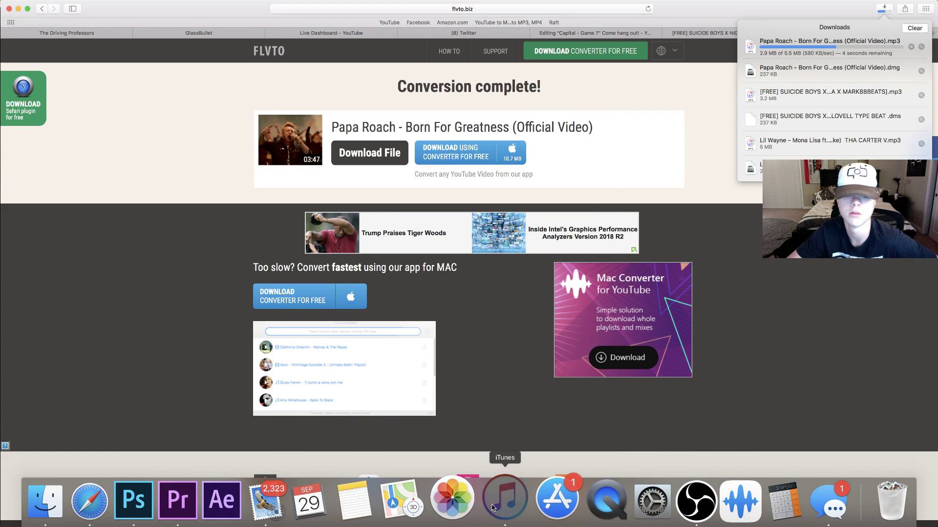
click(505, 516)
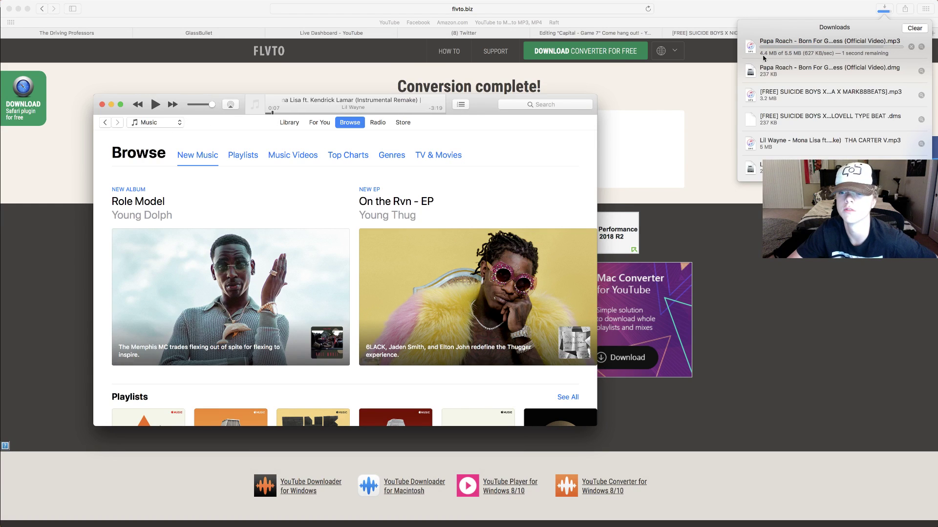
click(102, 104)
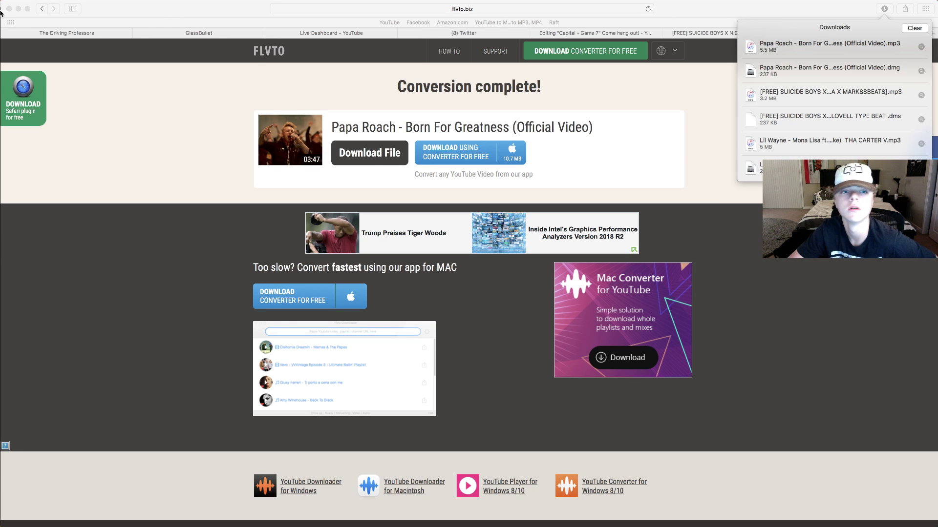
- Minimize the converter's browser window and close the two pop-up windows covering Premiere Pro
click(19, 10)
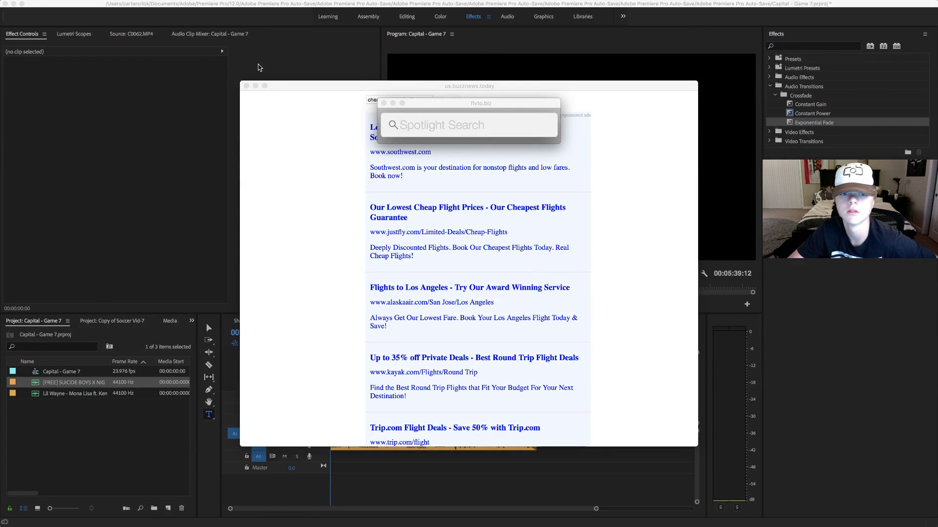
click(247, 86)
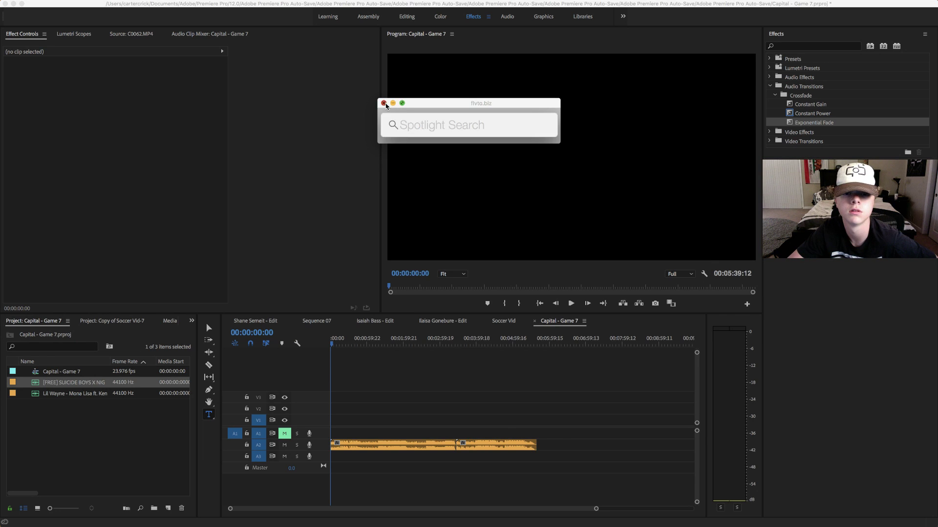
click(384, 103)
- Add the "Papa Roach - Born For Greatness" MP3 to audio track A2 directly after the second song
drag(386, 522, 539, 448)
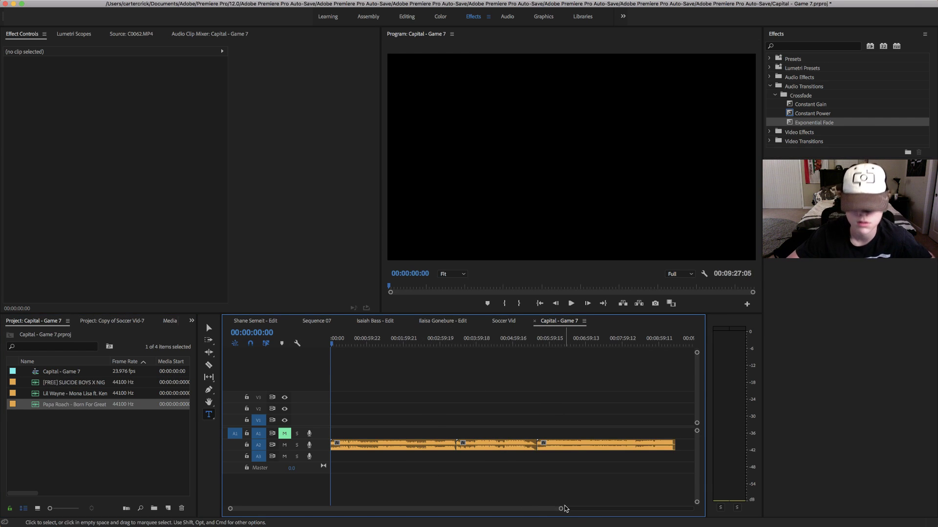
drag(561, 508, 625, 509)
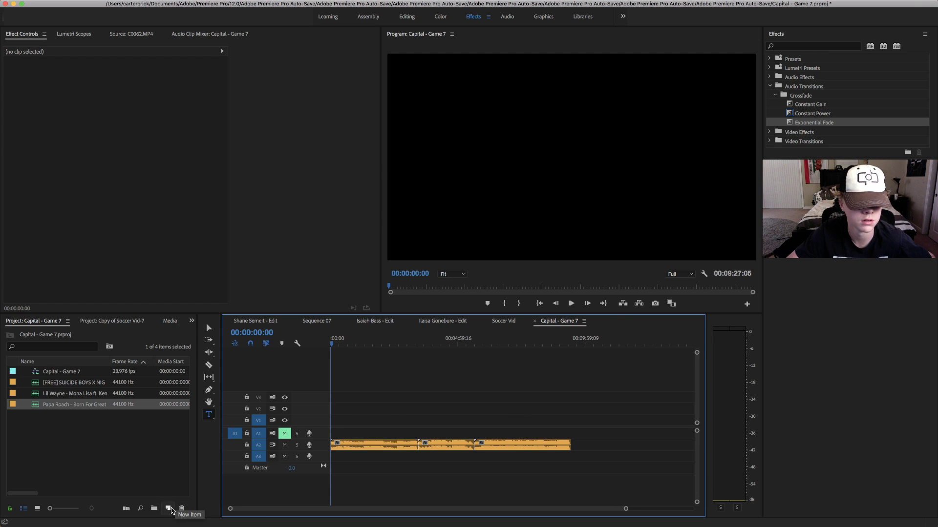
- Import the Game 7 folder from Capital Christian > Footage on the GLASSBULLET drive into the project
click(166, 463)
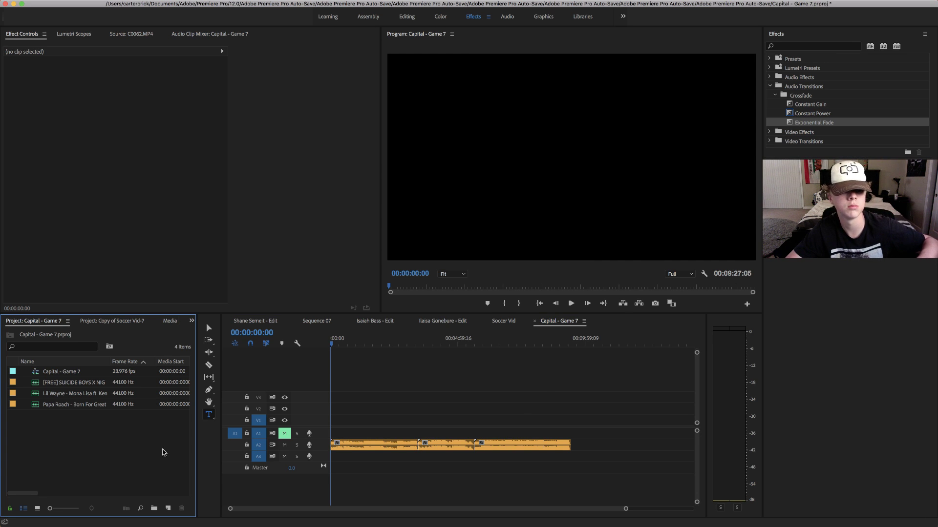
double_click(163, 452)
click(316, 225)
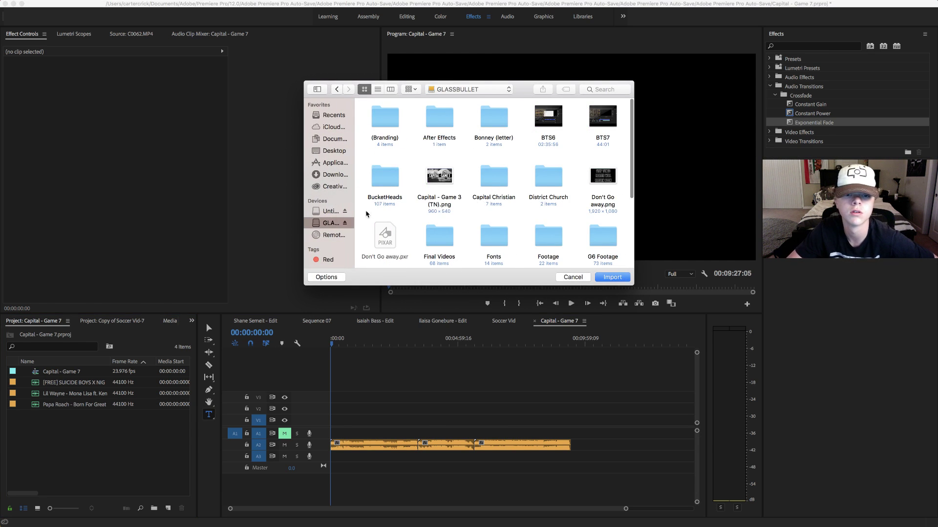
scroll(485, 155, down, 1)
double_click(484, 155)
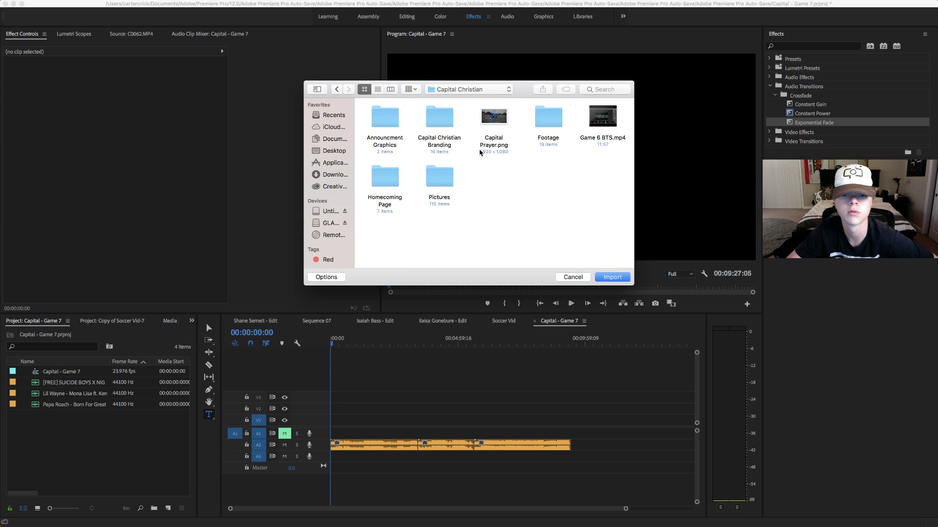
double_click(544, 132)
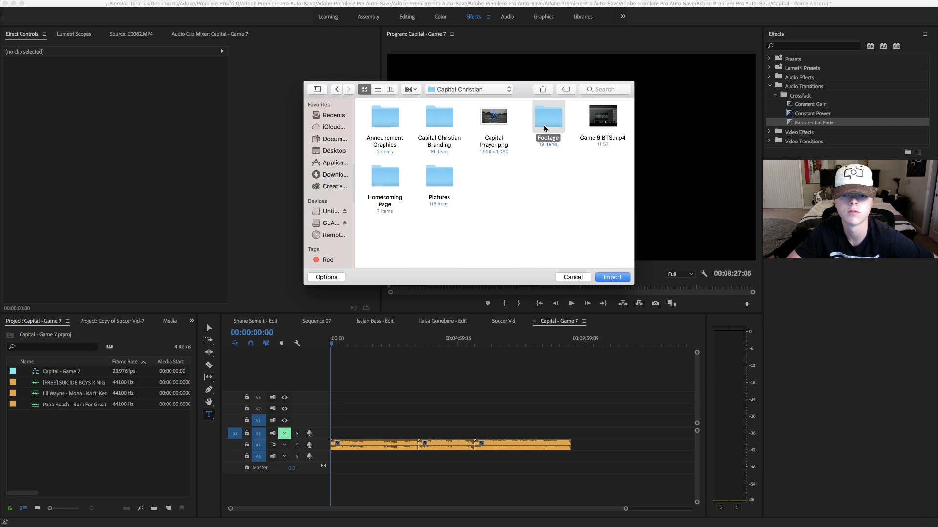
scroll(476, 151, down, 3)
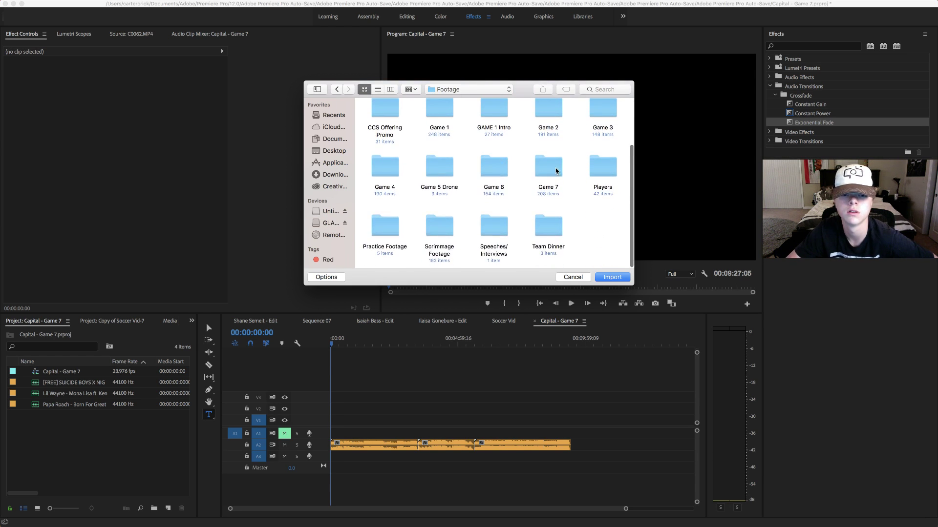
double_click(537, 172)
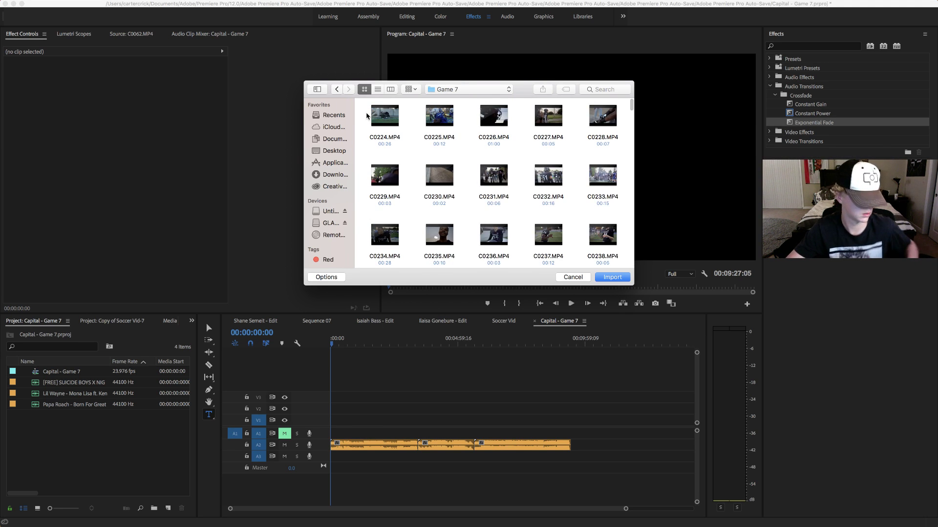
key(super+a)
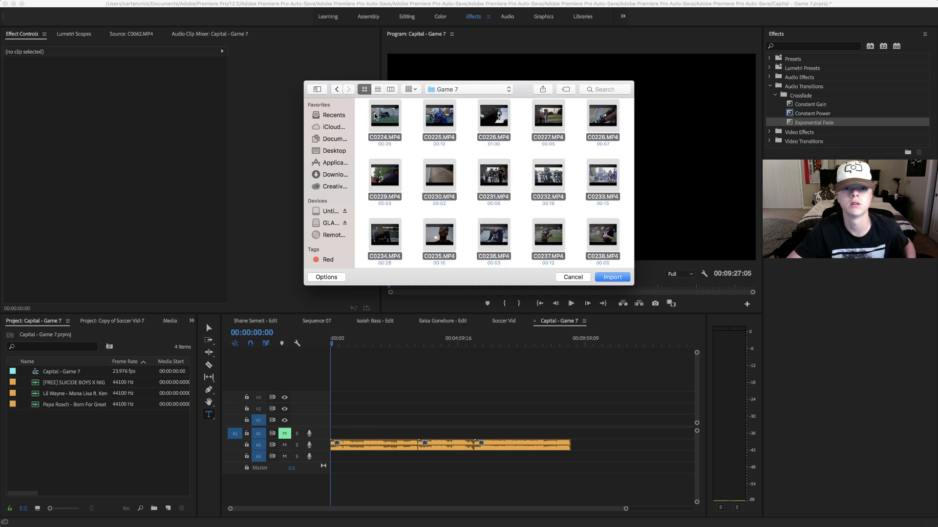
click(336, 89)
click(546, 238)
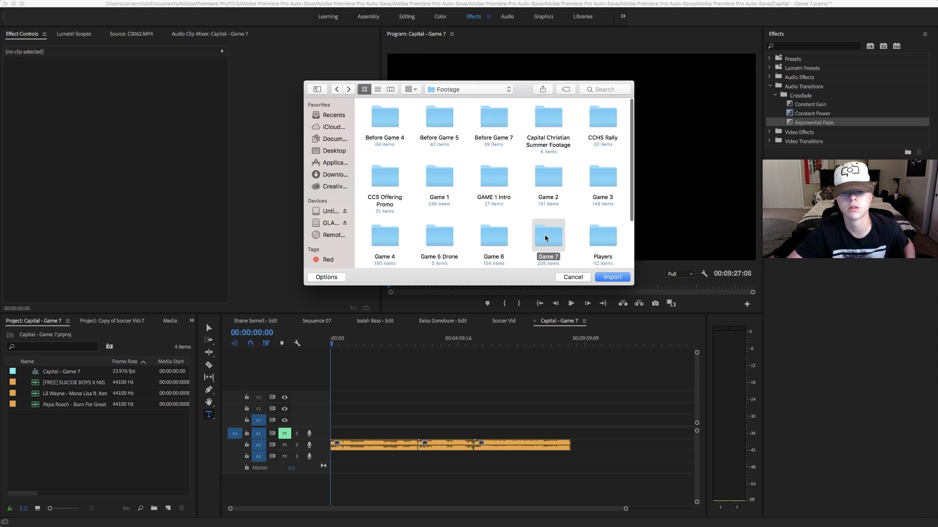
click(622, 278)
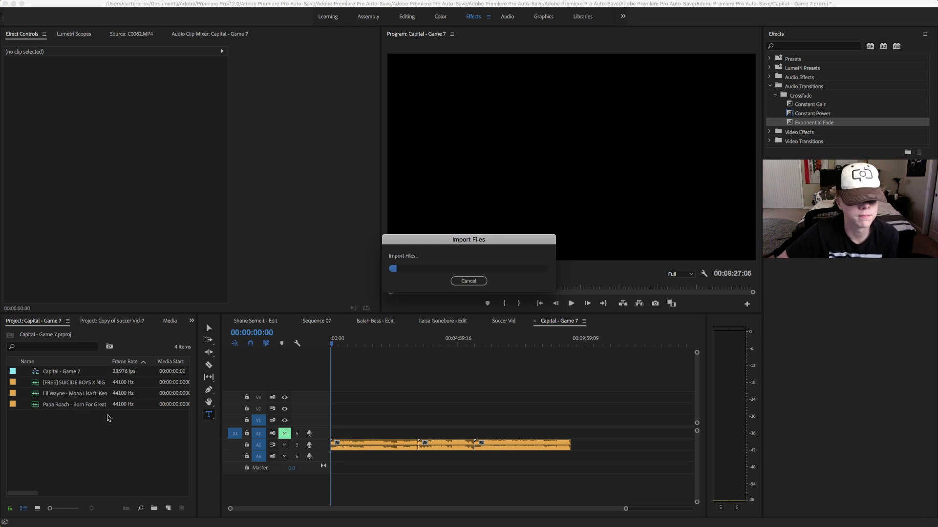
- Switch to Safari, check the stream on the YouTube Live Dashboard and minimize the browser window
mouse_move(360, 518)
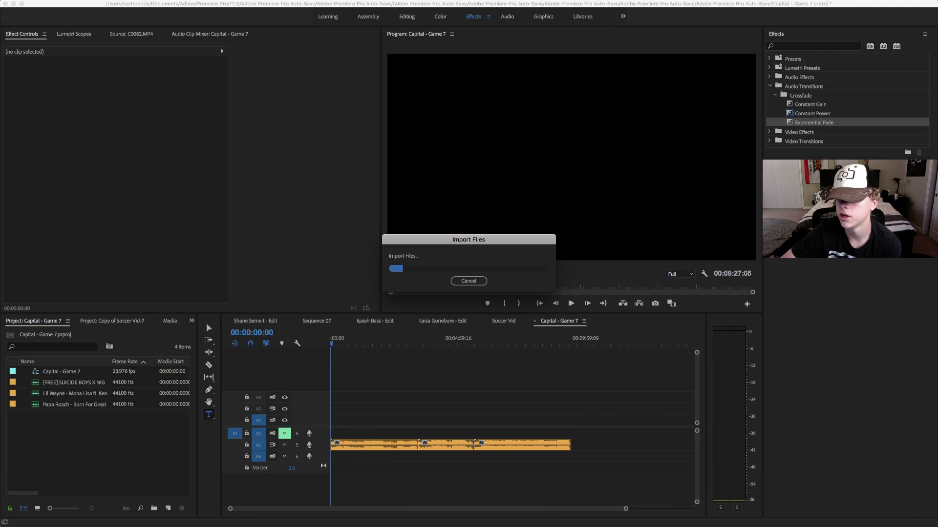
drag(917, 443, 399, 417)
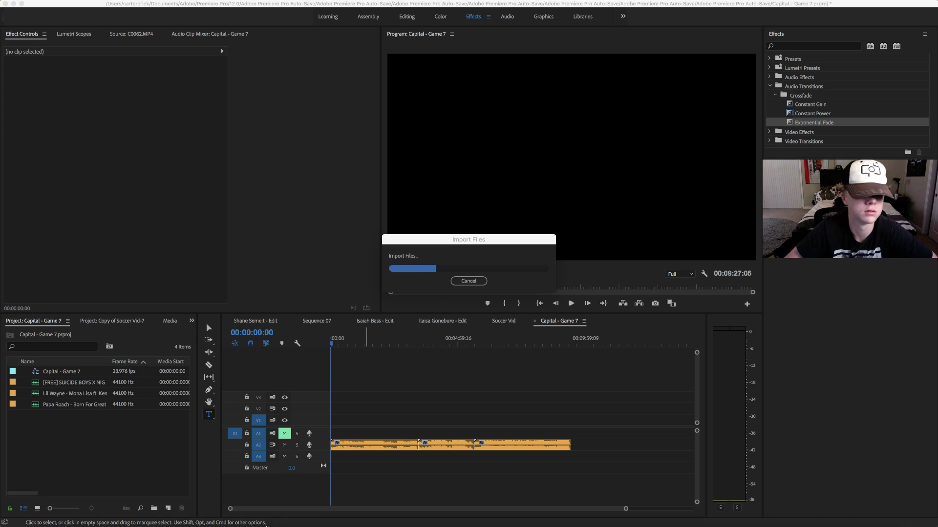
click(98, 496)
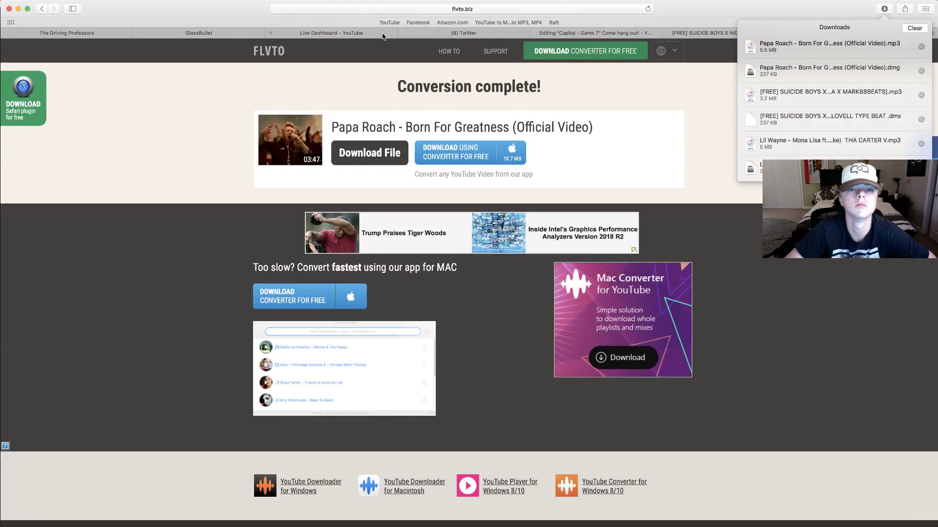
click(383, 36)
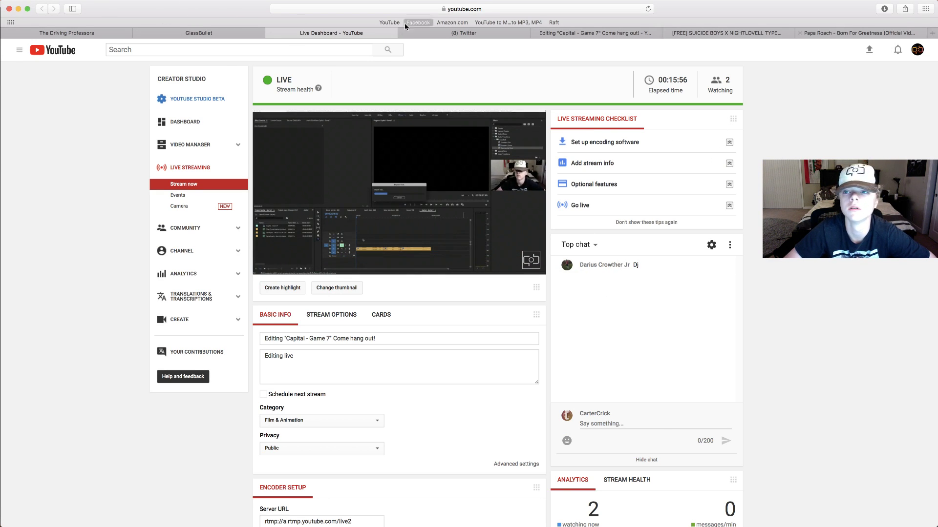
click(18, 8)
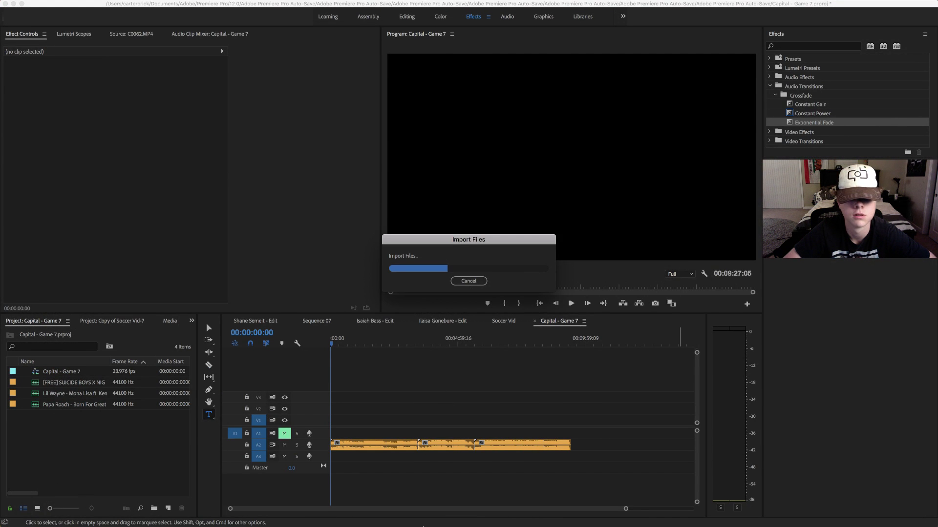
- Bring Safari back, look through the converter, GlassBullet and The Driving Professors pages, and minimize the window
mouse_move(135, 513)
click(101, 503)
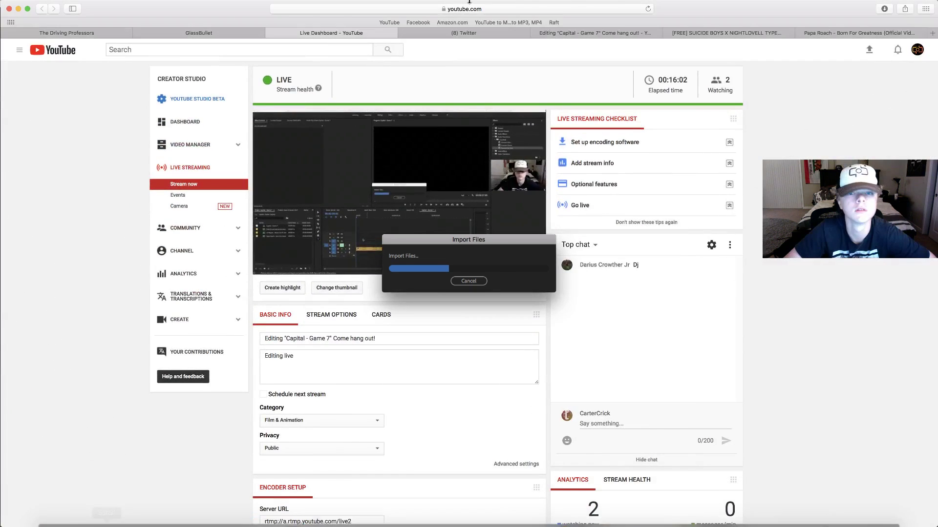
click(829, 34)
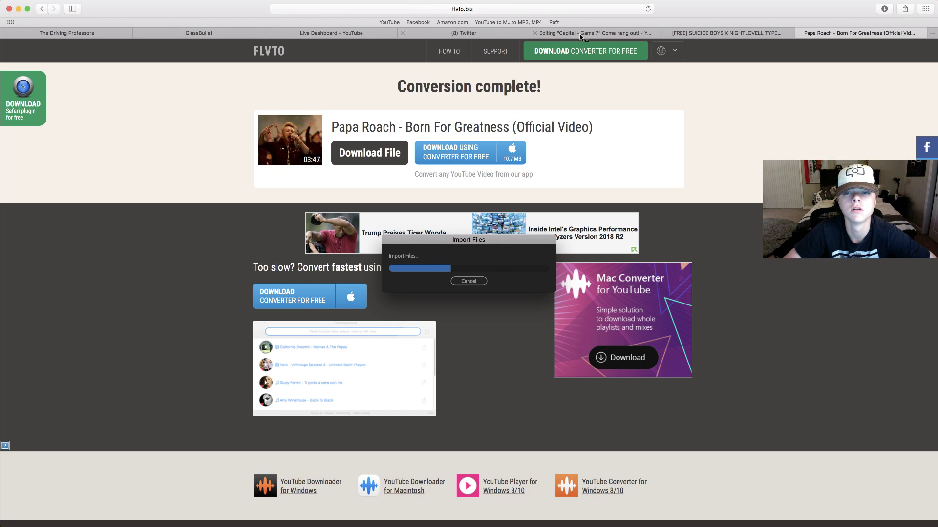
click(174, 33)
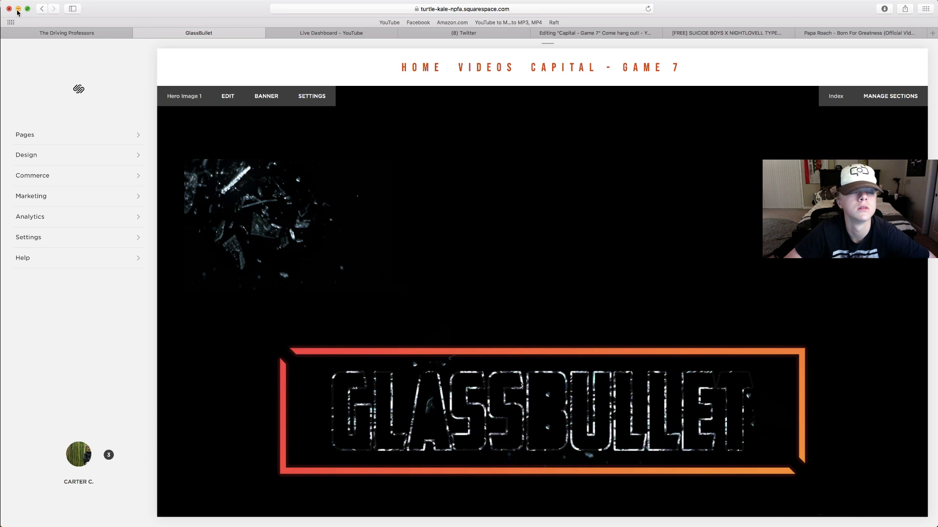
click(46, 36)
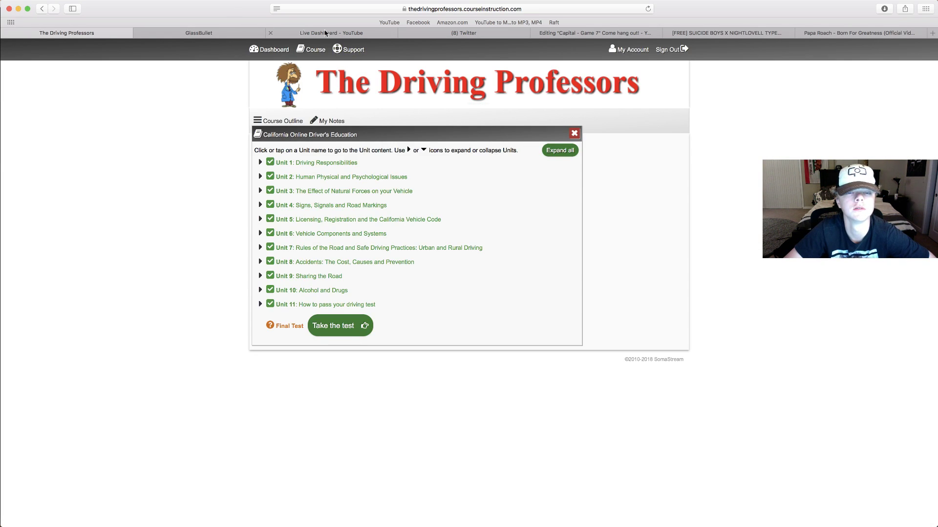
click(904, 35)
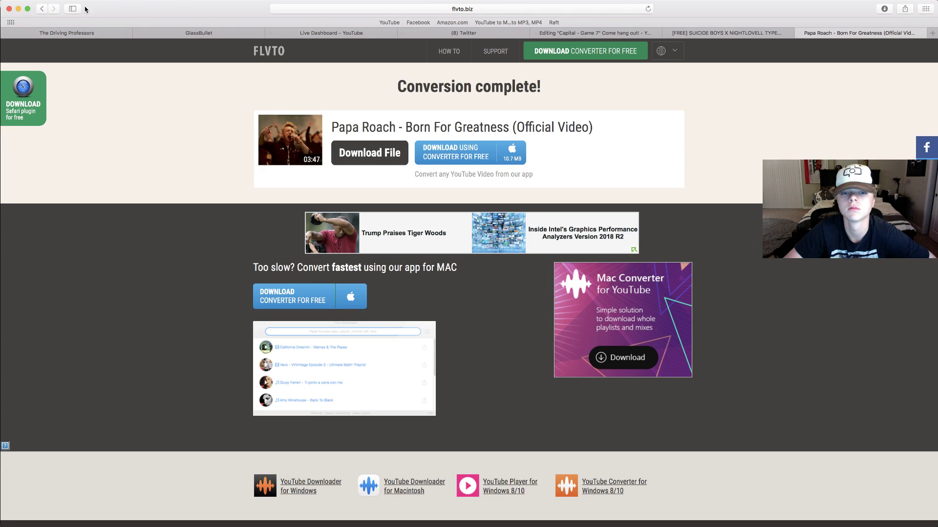
click(17, 8)
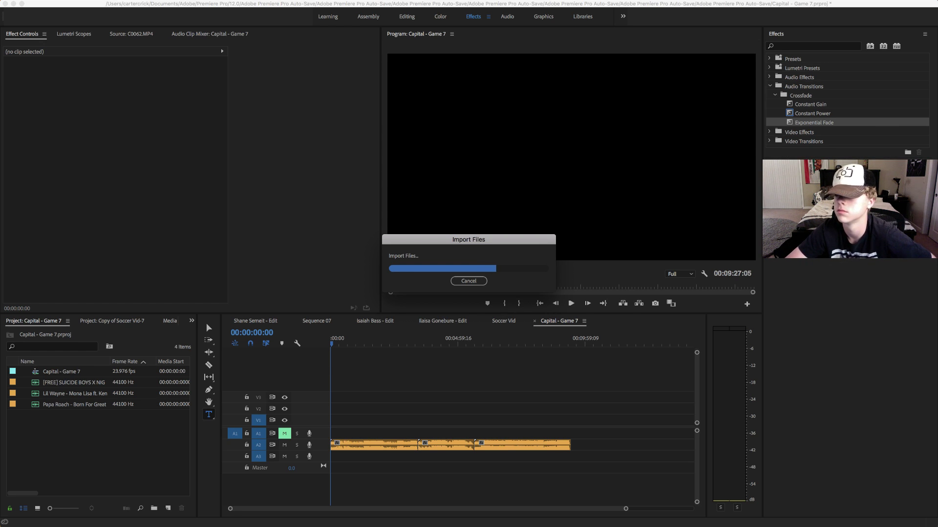
- Enlarge the Preview window with the Basic Correction screenshot, zoom in on its colour settings and close it
drag(255, 137, 761, 506)
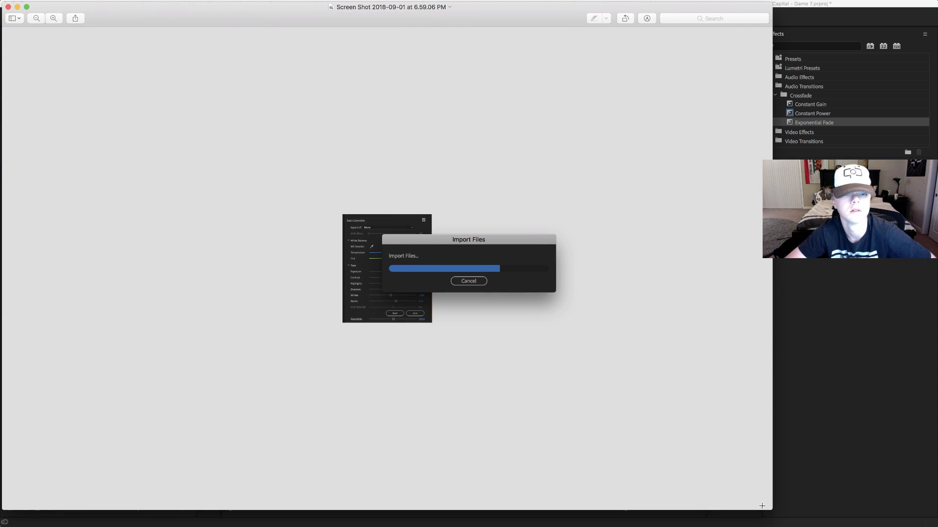
click(58, 20)
click(58, 19)
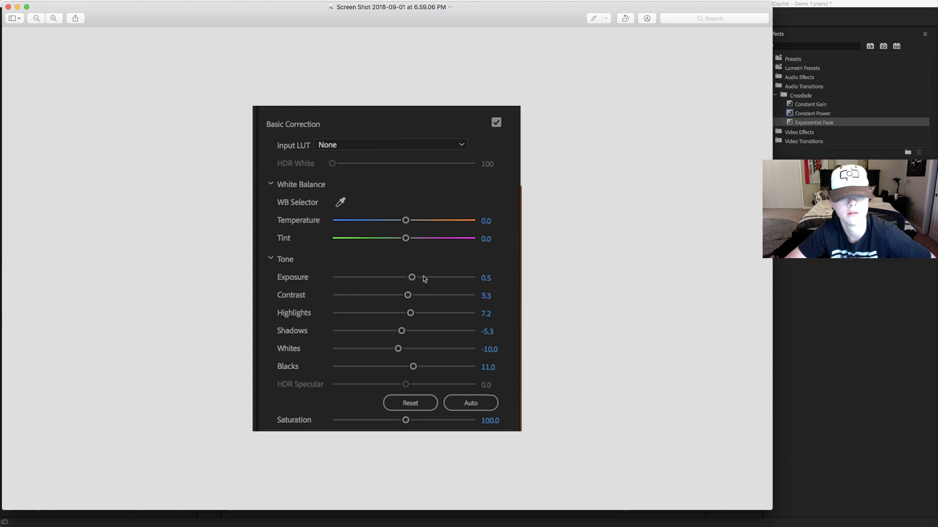
click(7, 7)
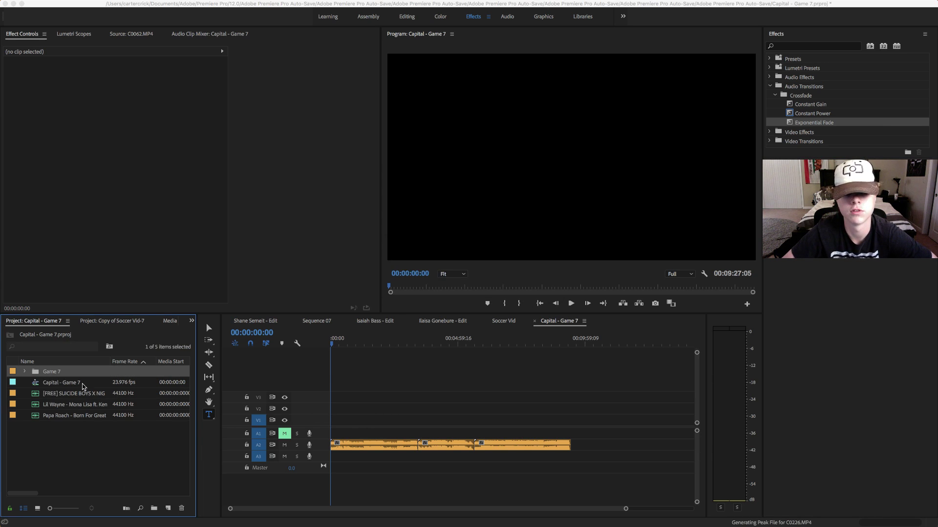
- Expand the imported Game 7 bin and select its first image, IMG_2583.JPG
click(59, 375)
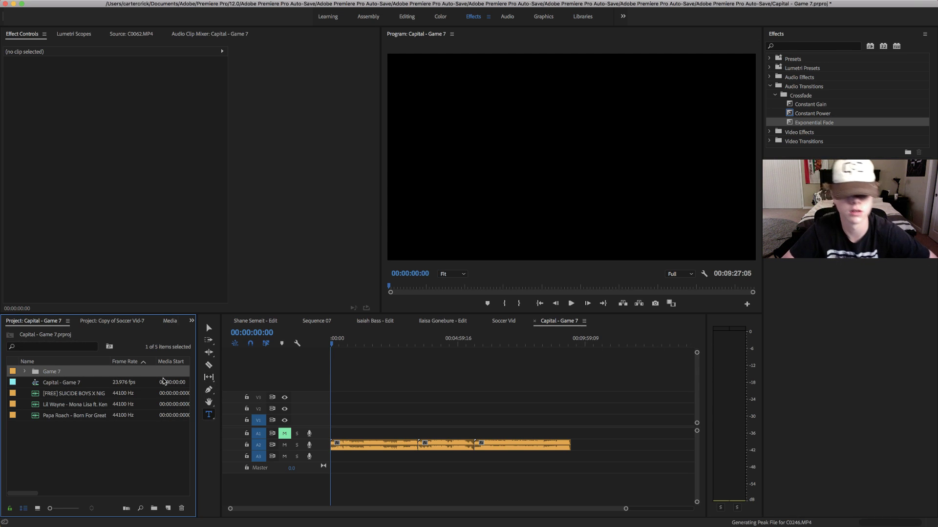
double_click(59, 372)
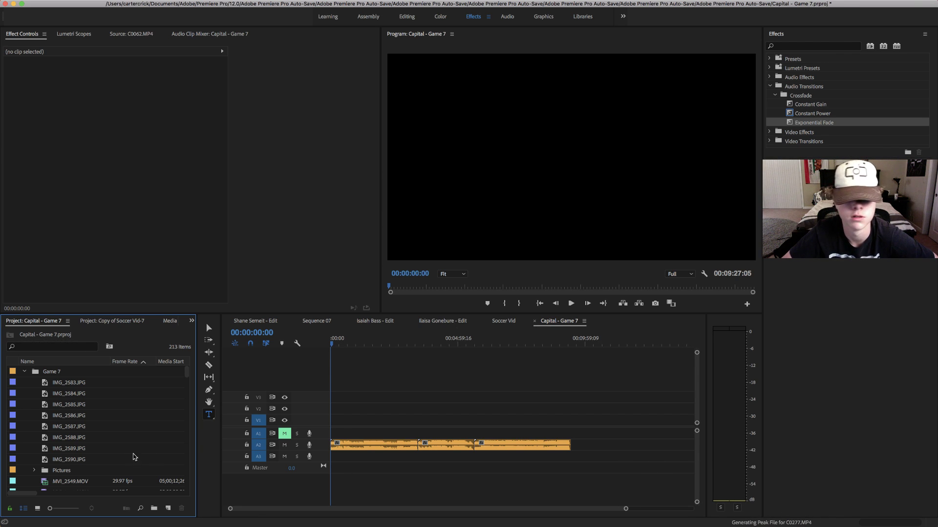
click(72, 383)
key(Up)
key(Down)
key(Up)
key(Down)
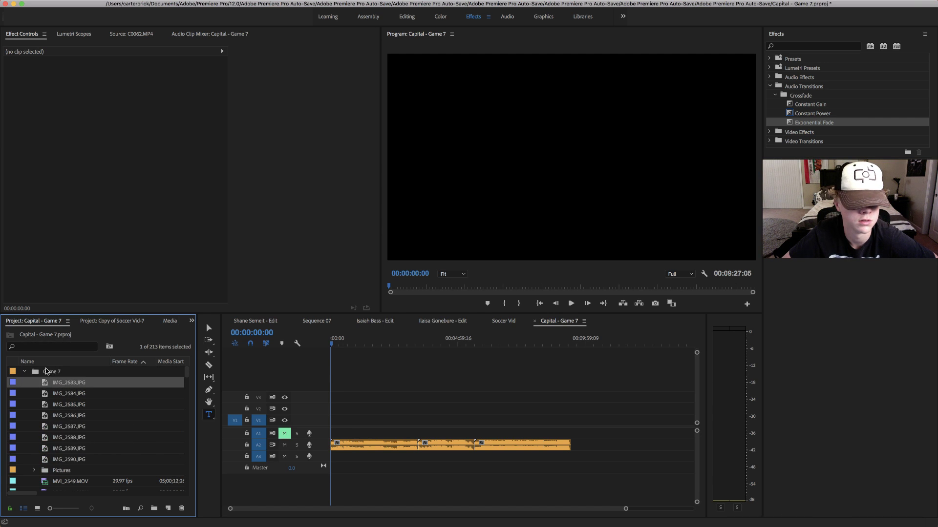
key(Up)
key(Down)
- Collapse and re-expand the Game 7 bin, and look down its contents to the MVI video clips
click(25, 374)
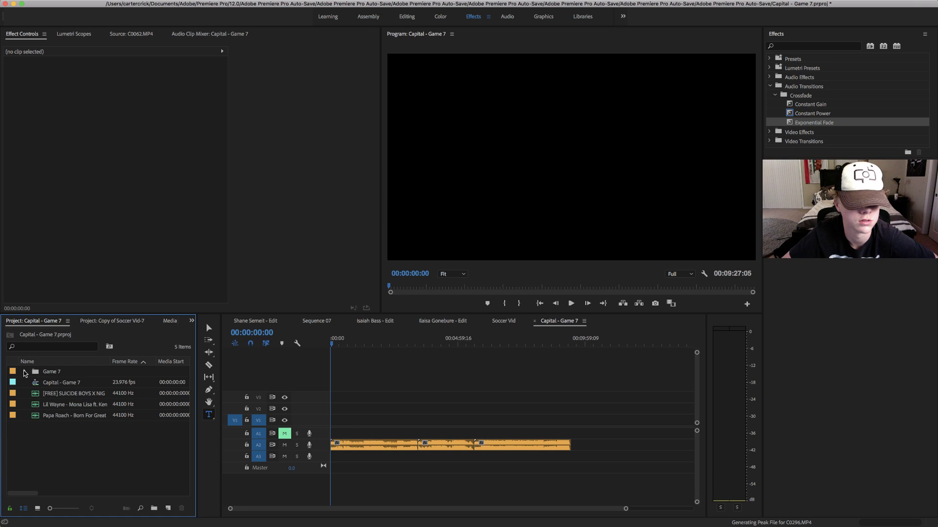
click(25, 373)
click(25, 374)
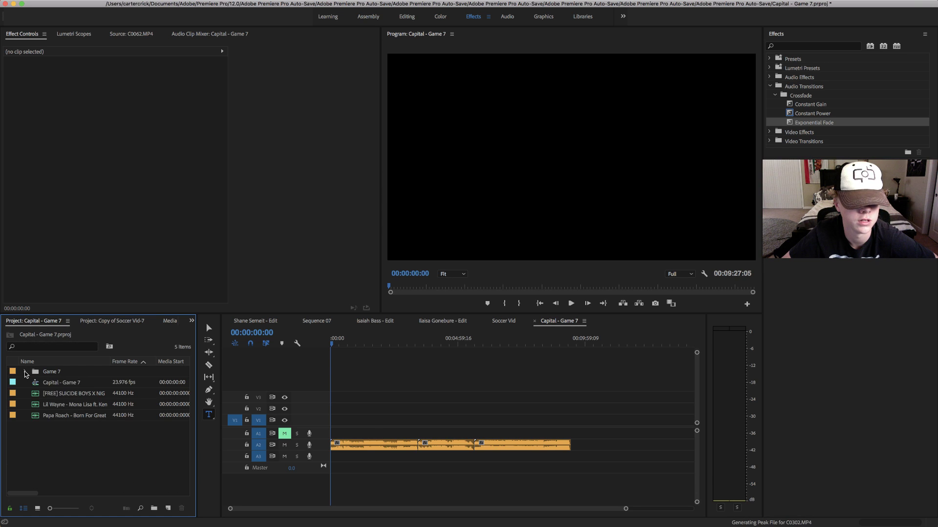
click(24, 373)
scroll(98, 430, down, 5)
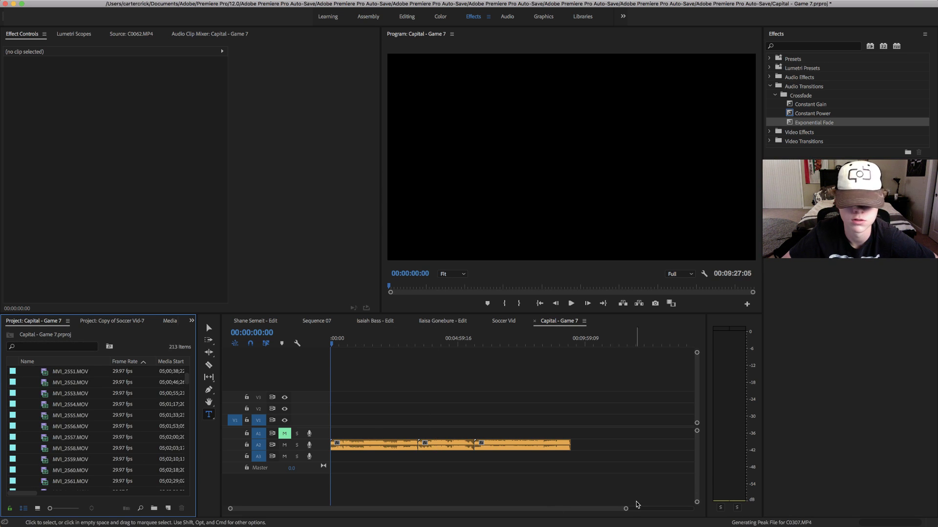
- Play the first song's opening and its join with the second song from 00:03:26:22, and move the playhead to 00:04:01:11
drag(625, 509, 540, 517)
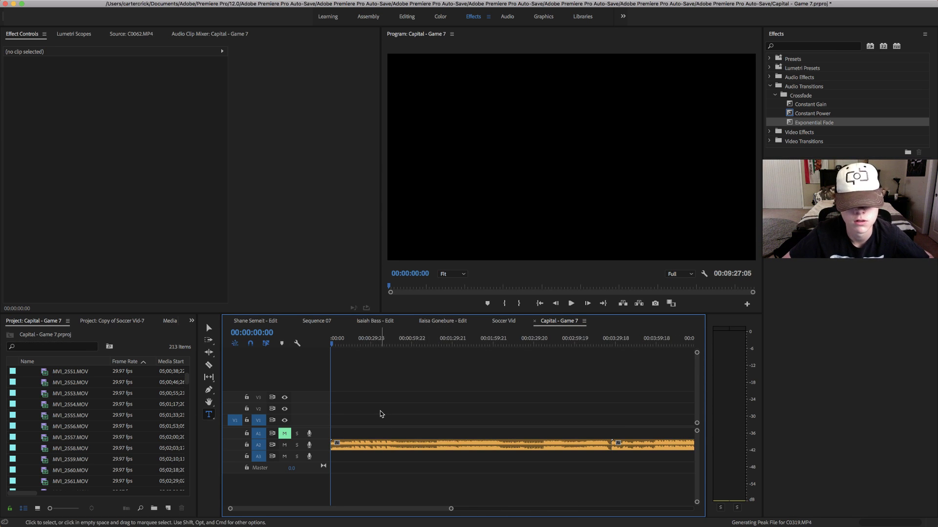
key(space)
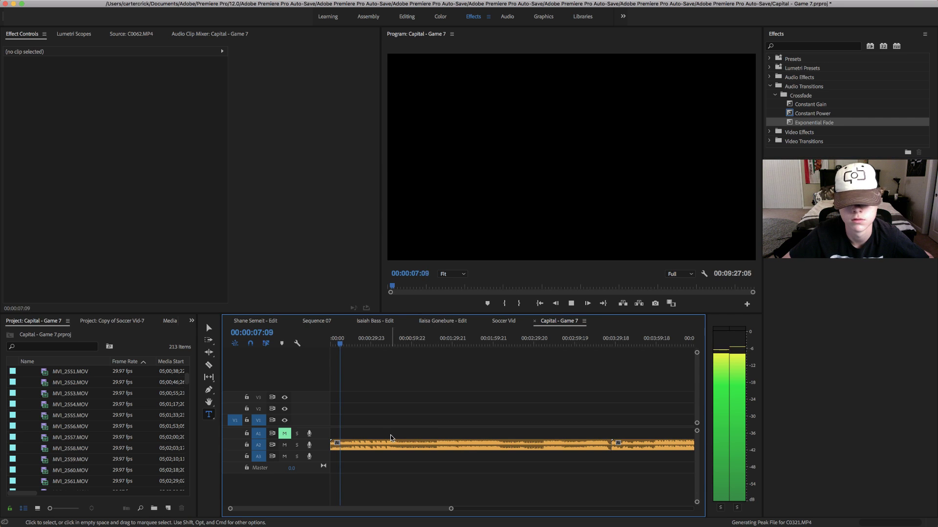
click(612, 341)
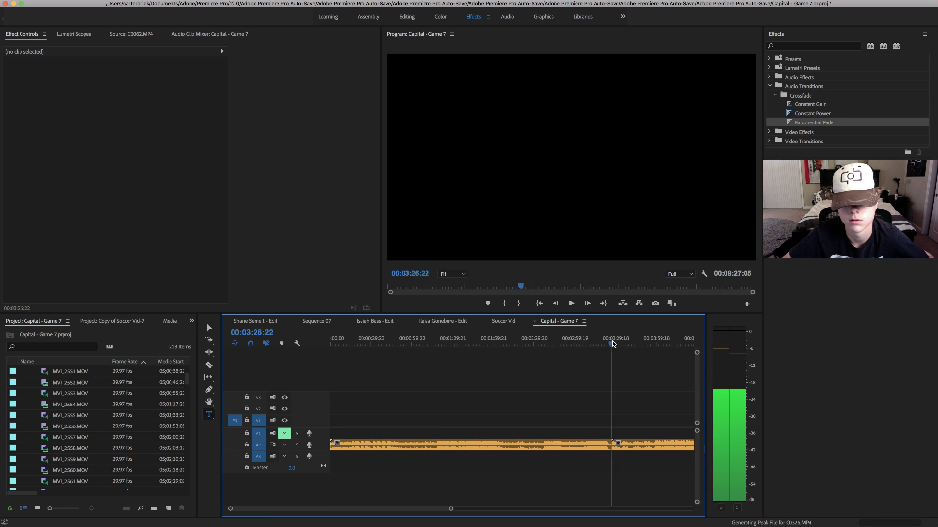
scroll(502, 426, down, 1)
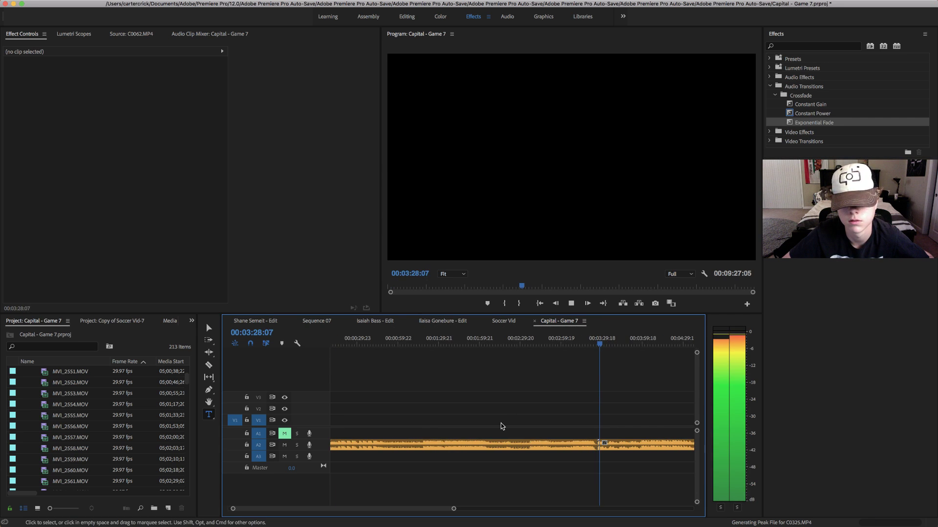
key(space)
scroll(511, 476, down, 10)
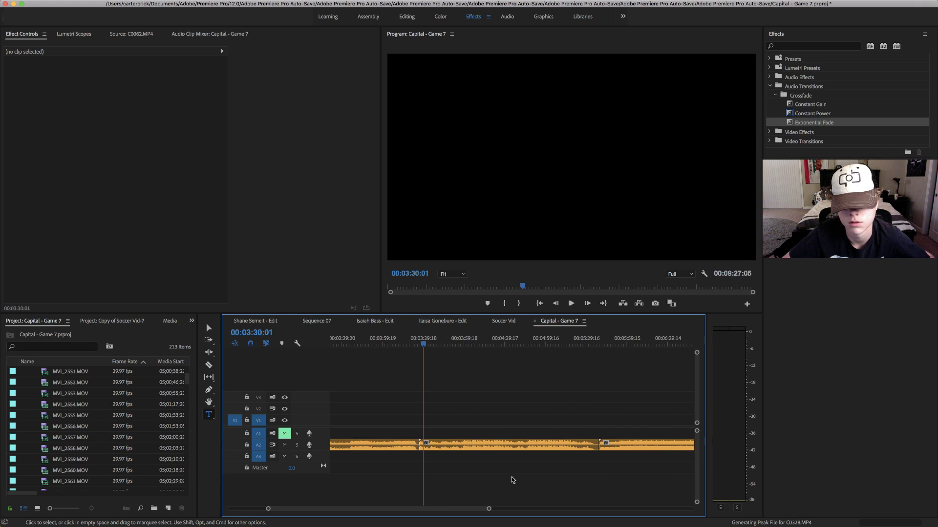
drag(431, 343, 466, 344)
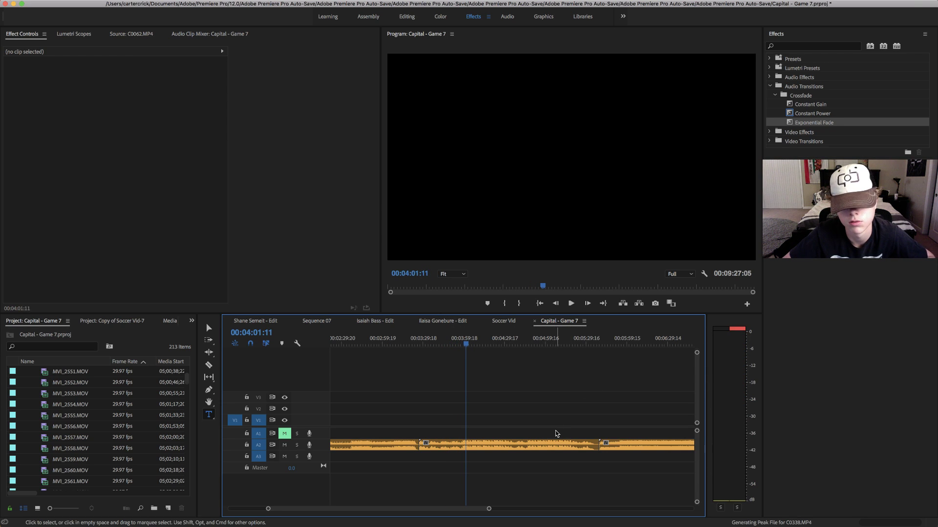
- Delete the second of the three songs on A2 and close the gap so the last song follows the first
click(555, 444)
key(Delete)
click(505, 446)
key(Delete)
scroll(412, 400, up, 5)
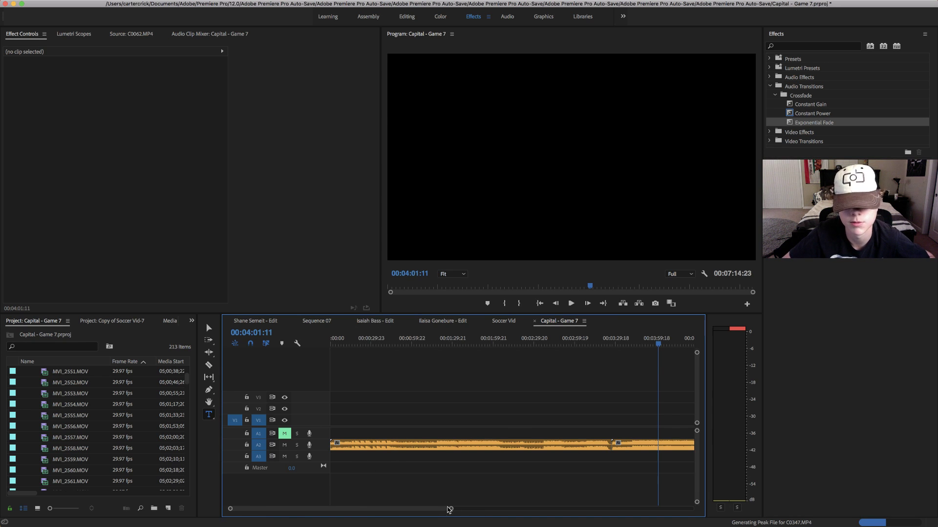
drag(449, 509, 569, 495)
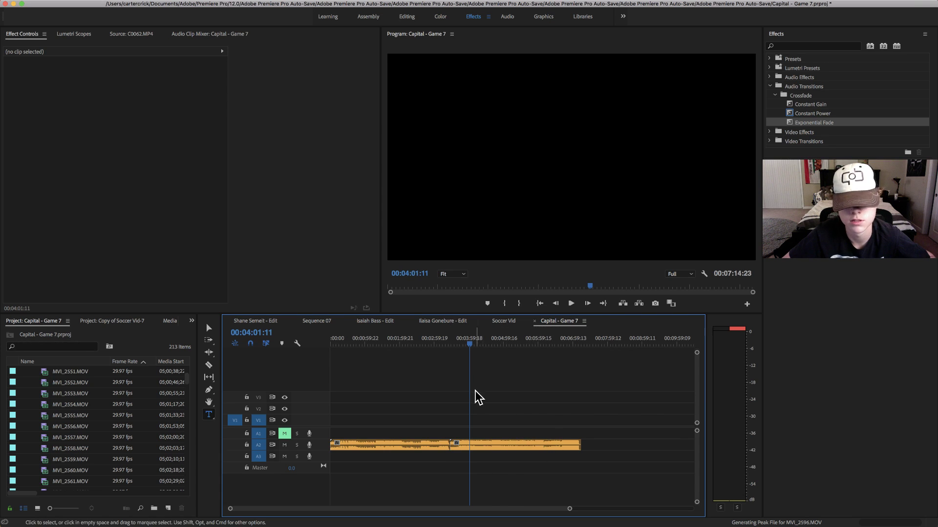
- Adjust the audio gain of the Papa Roach - Born For Greatness song on A2 by -7 dB
drag(464, 343, 470, 343)
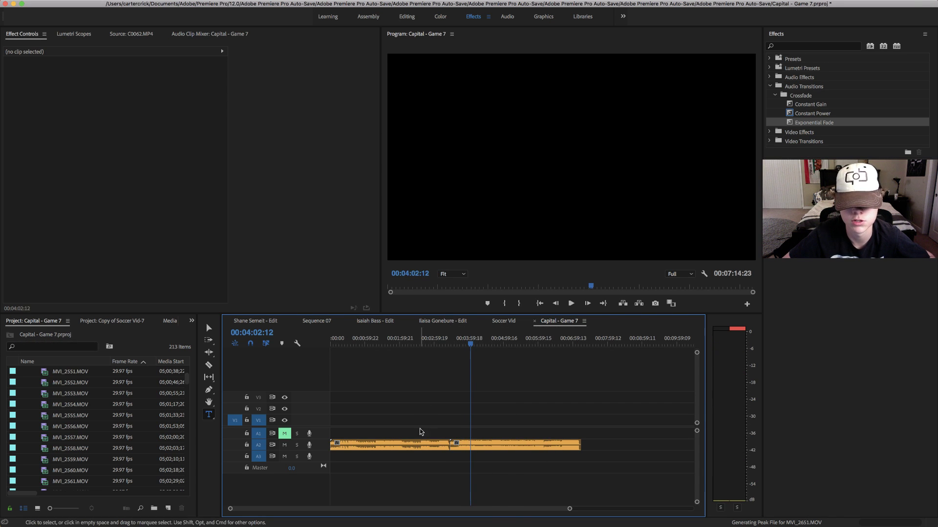
right_click(489, 448)
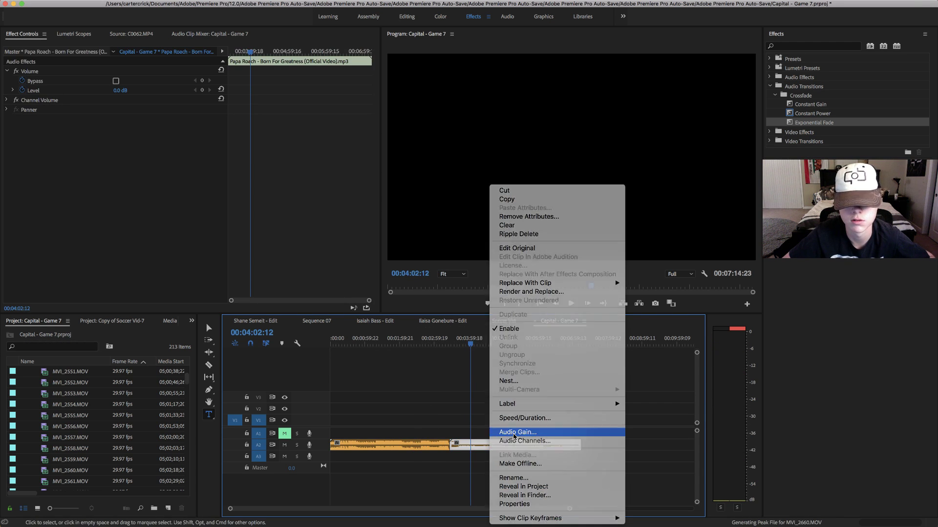
click(511, 432)
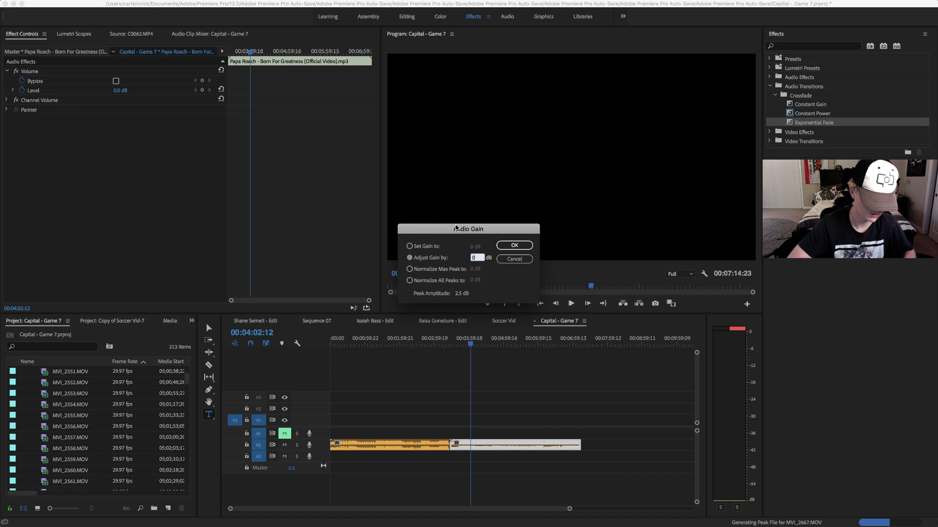
text(-7)
key(Return)
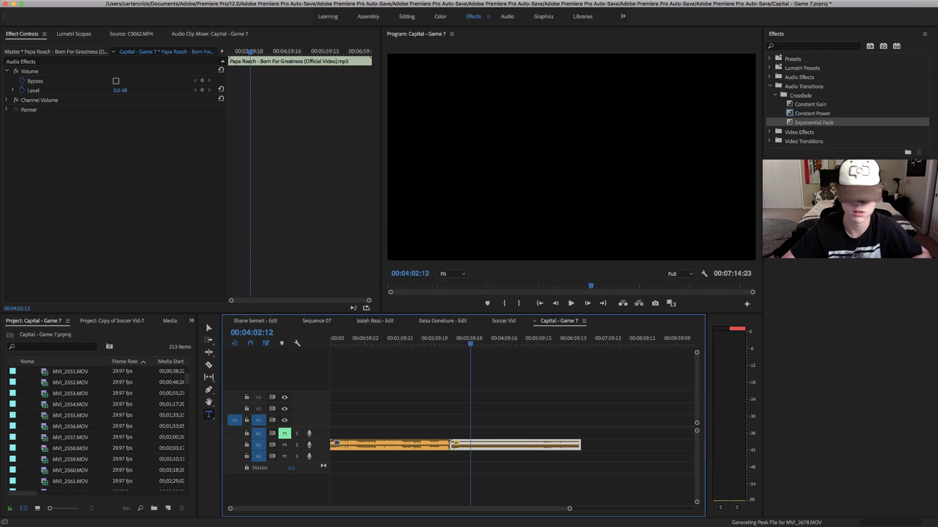
- Play parts of both songs around their join to compare loudness, and move the playhead to 00:02:50:02
click(458, 342)
drag(458, 343, 435, 343)
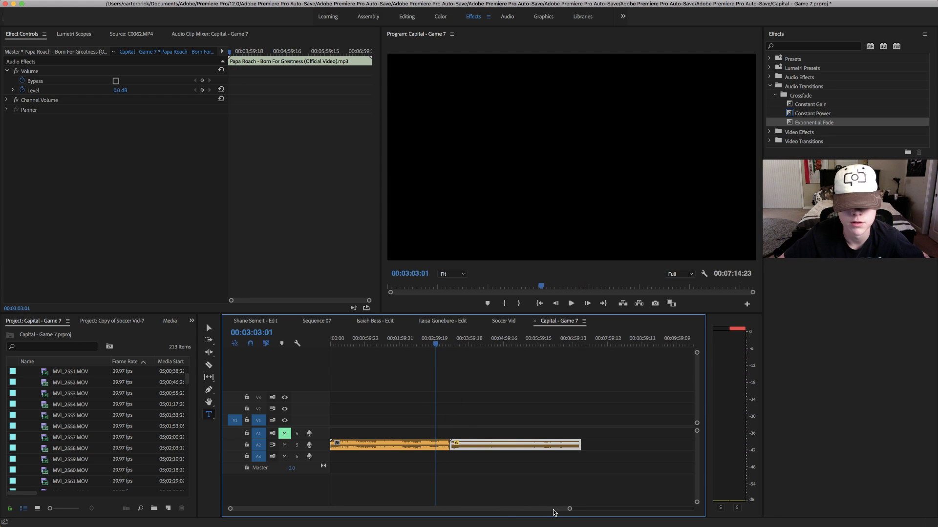
drag(569, 509, 489, 509)
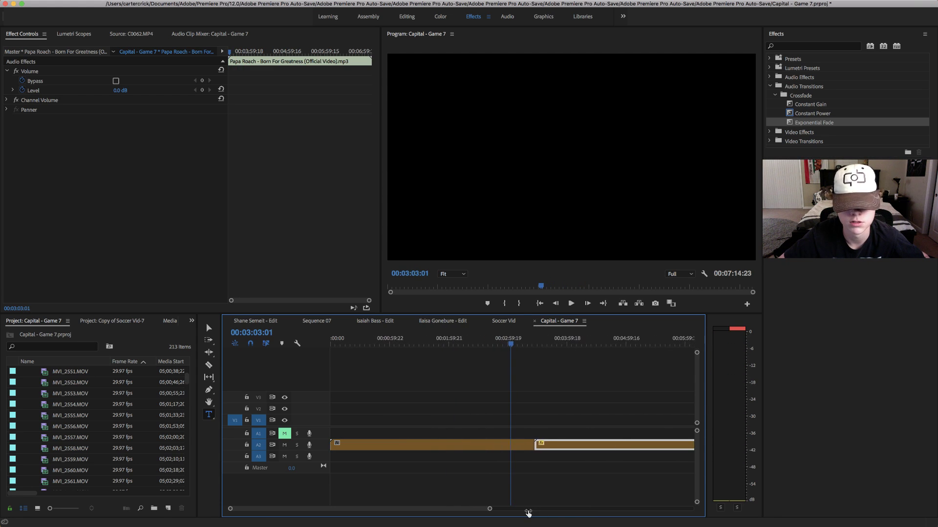
drag(569, 342, 516, 344)
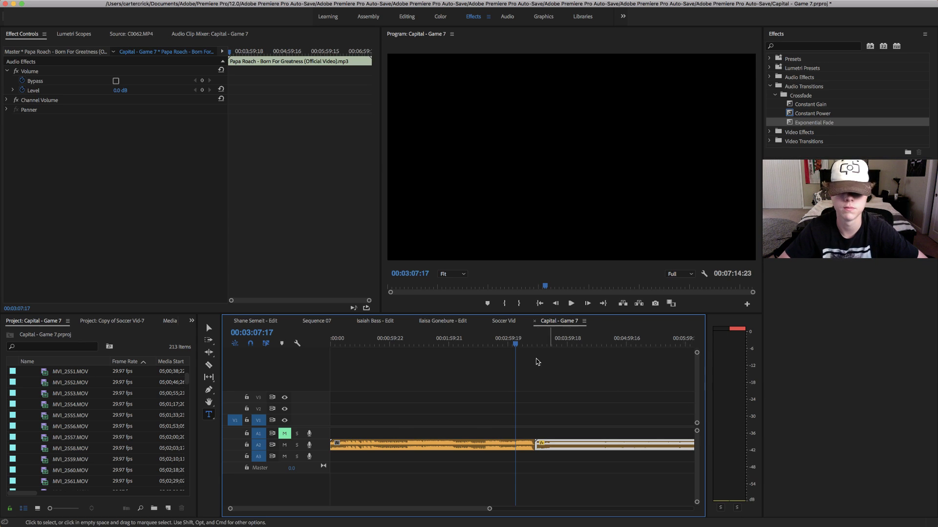
click(586, 346)
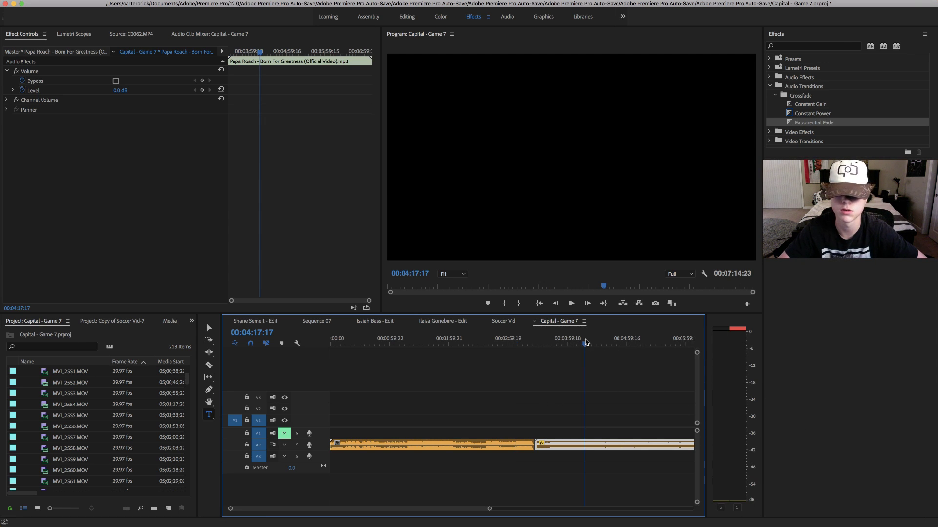
key(space)
key(space)
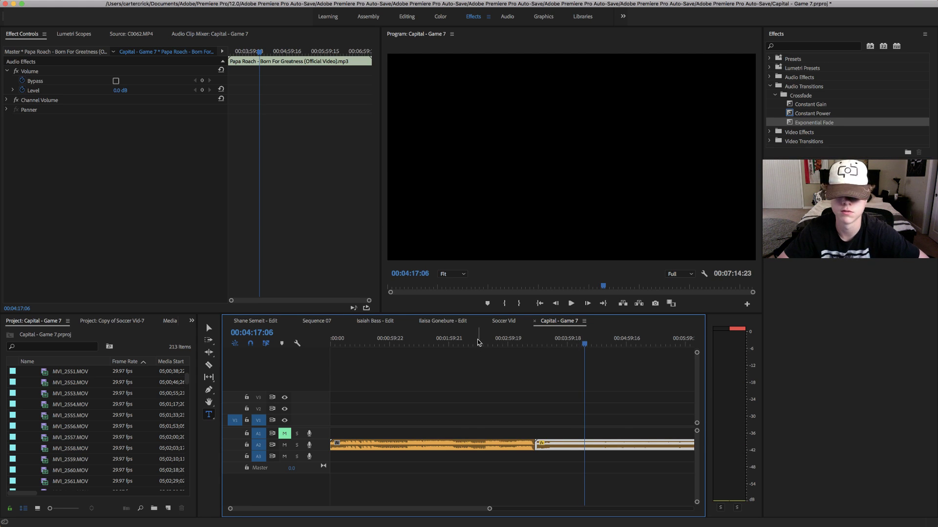
drag(478, 342, 499, 343)
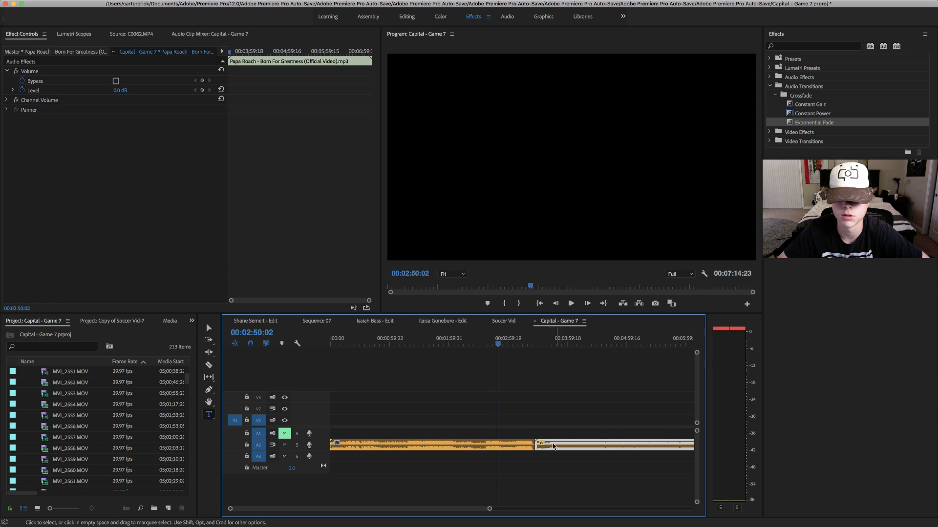
- Listen to the Lil Wayne - Mona Lisa song around 00:02:02:20 and adjust its audio gain by -4 dB
right_click(471, 447)
click(623, 387)
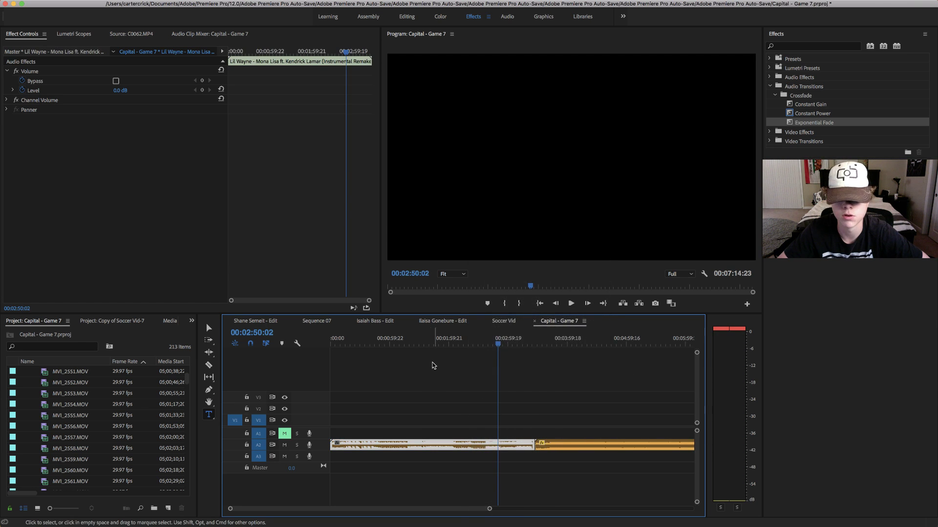
click(431, 345)
drag(433, 346, 452, 348)
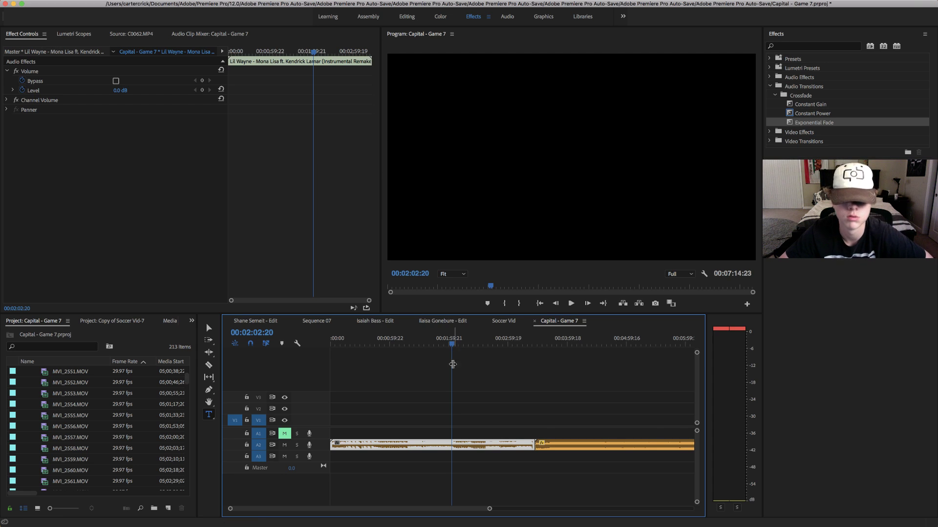
right_click(494, 449)
click(459, 421)
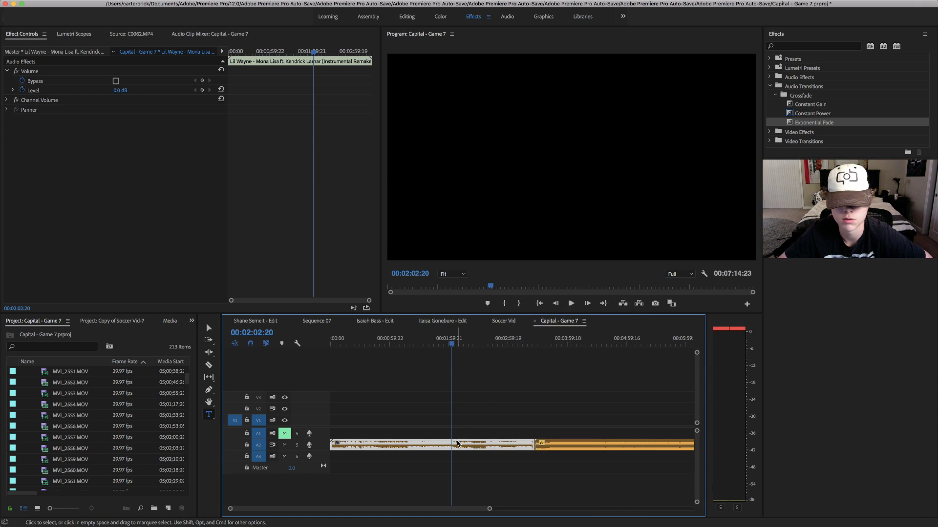
right_click(458, 444)
click(489, 433)
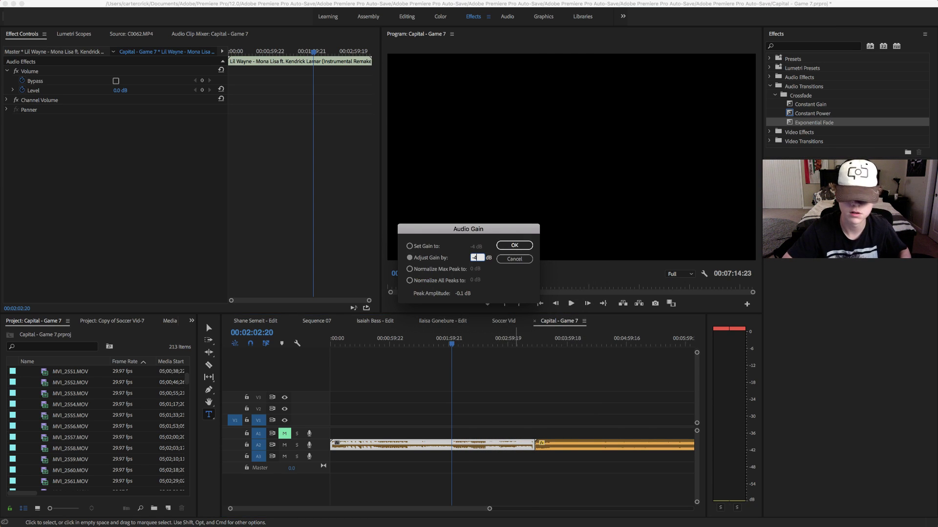
key(Return)
- Check the levels of both songs at several points and move the playhead to 00:07:12:11 near the end
click(519, 342)
drag(519, 342, 500, 342)
click(574, 341)
scroll(488, 434, down, 2)
scroll(607, 379, down, 3)
click(606, 343)
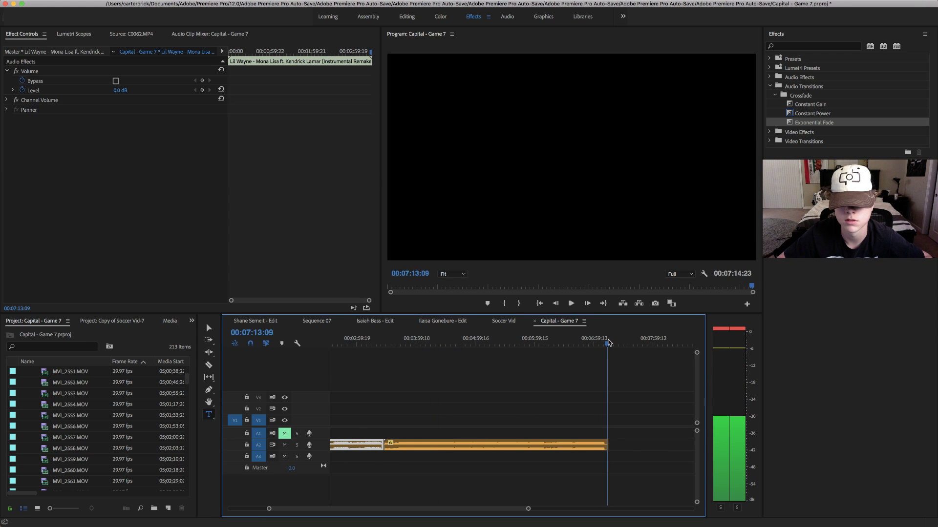
scroll(538, 379, up, 4)
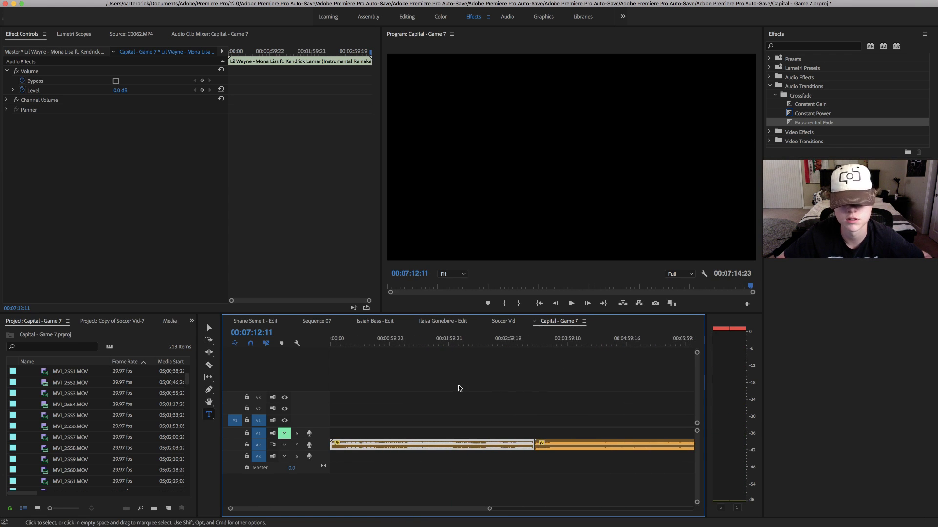
- Import letterbox.png and lay it on V3 across the full length of the two songs
drag(489, 509, 581, 509)
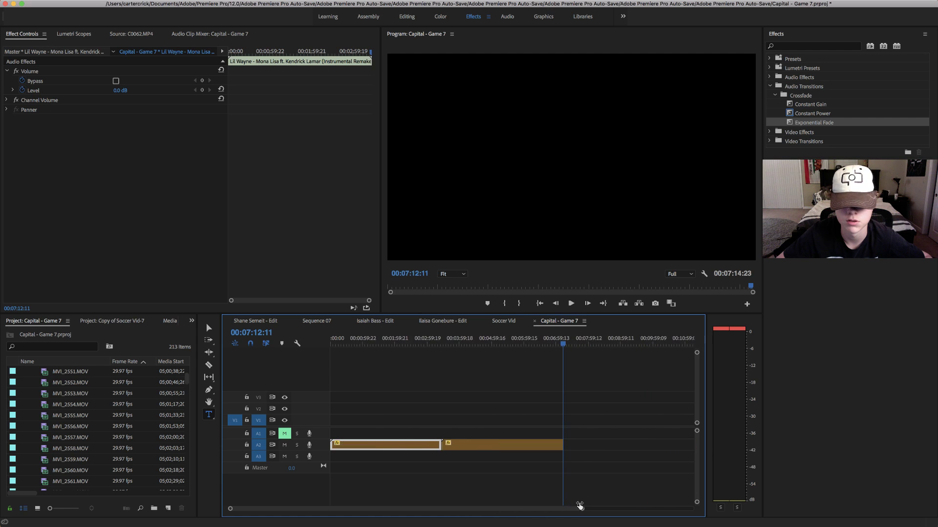
click(497, 400)
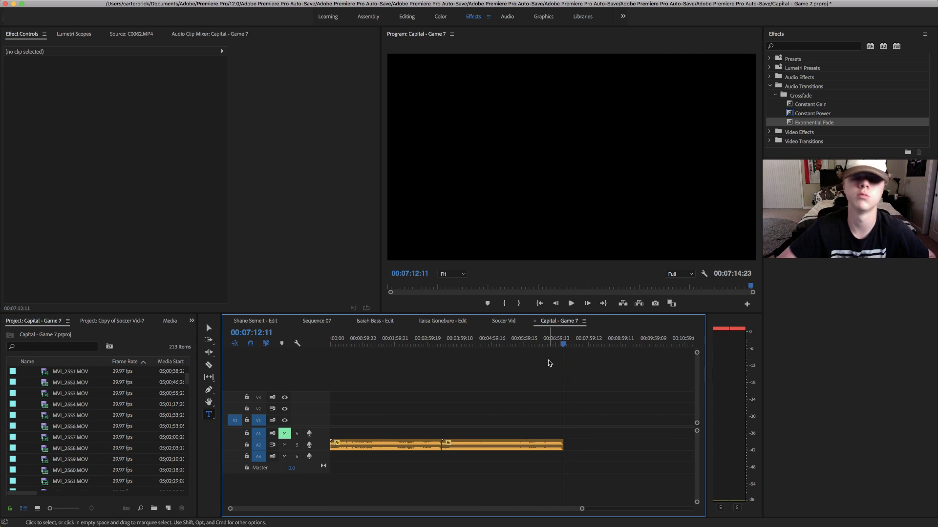
drag(937, 447, 564, 412)
drag(436, 409, 430, 397)
click(418, 354)
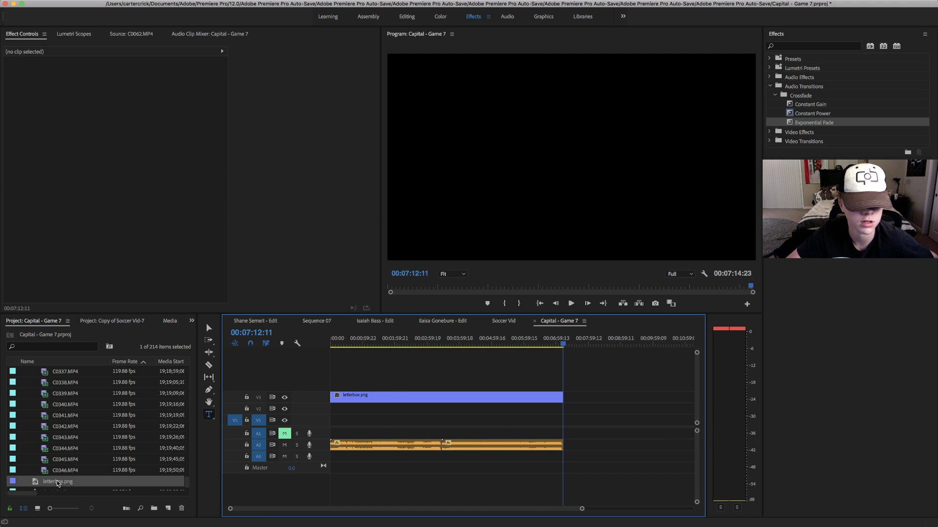
- Create a 1920 x 1080, 23.976 fps adjustment layer and place it on V2 under the full length of the letterbox
click(166, 508)
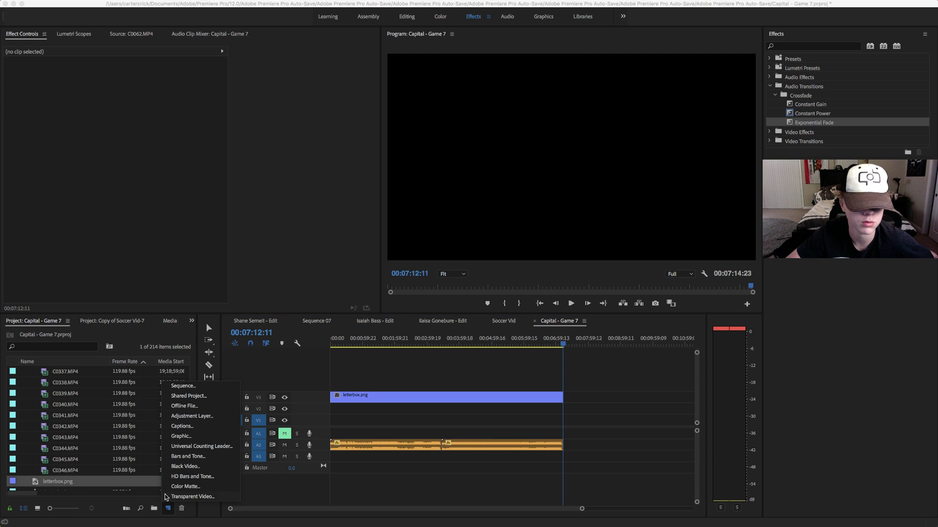
click(178, 417)
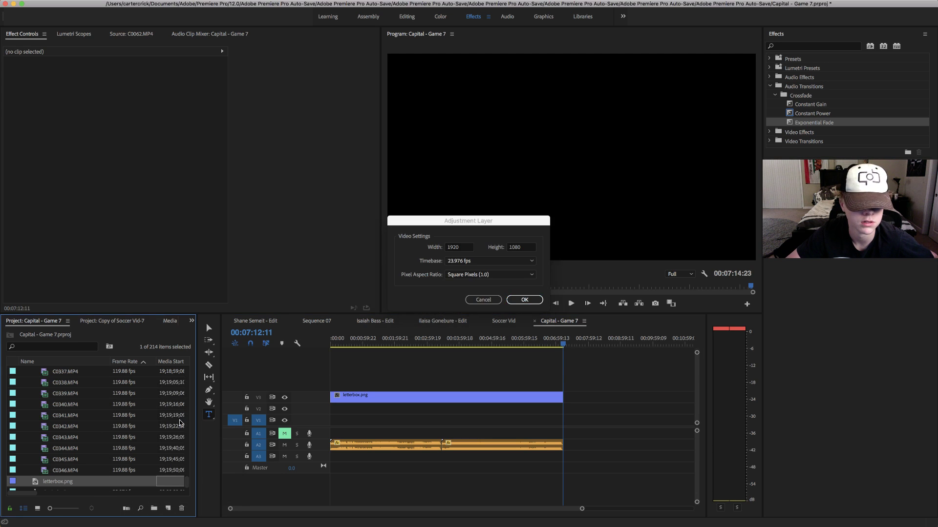
click(524, 299)
drag(57, 377, 569, 408)
- Move the playhead to 00:02:26:10, switch to the Color workspace and examine the Basic Correction screenshot enlarged in Preview
click(410, 348)
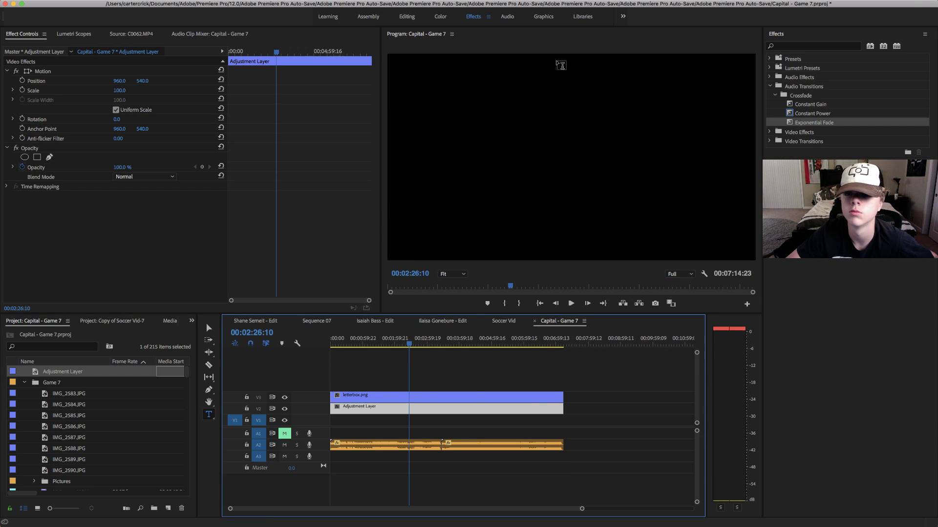
click(440, 19)
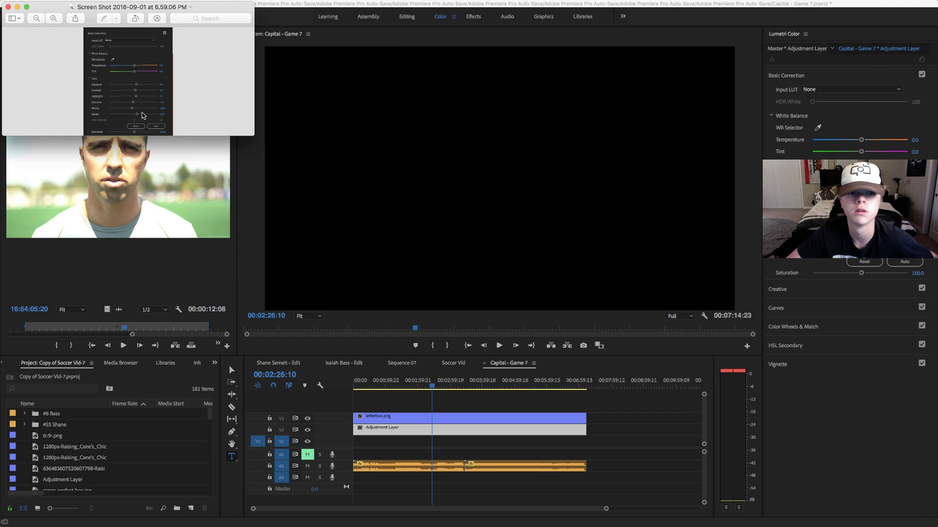
drag(251, 130, 734, 399)
click(55, 19)
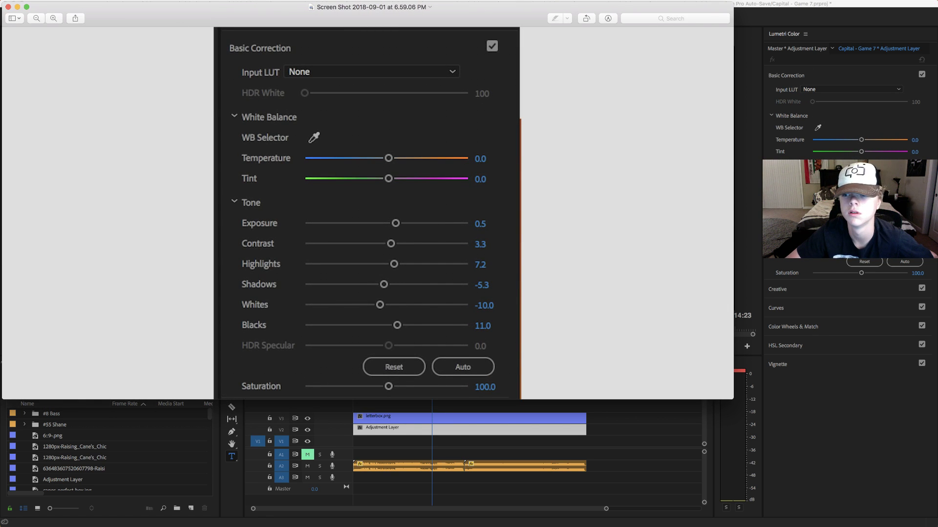
key(super+w)
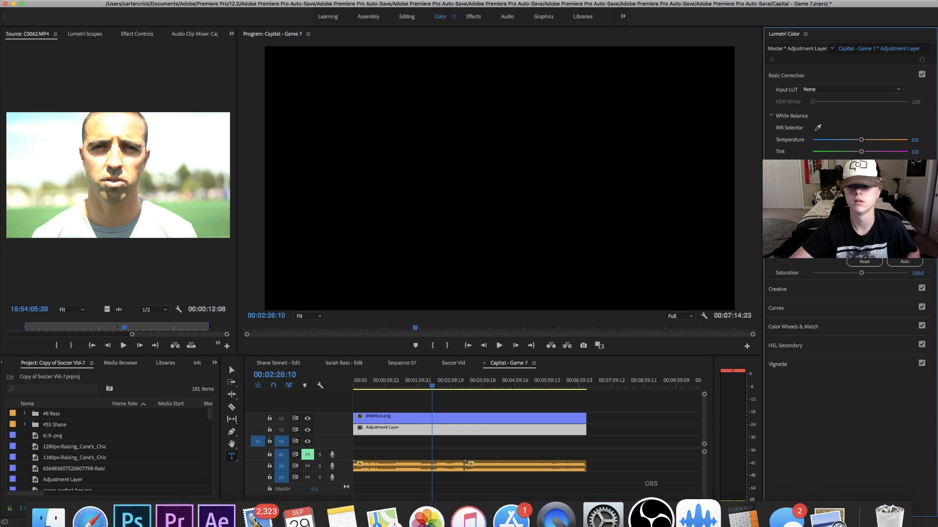
- Reopen the Basic Correction screenshot in Preview to check its tone values, close it and return to Premiere Pro
mouse_move(234, 525)
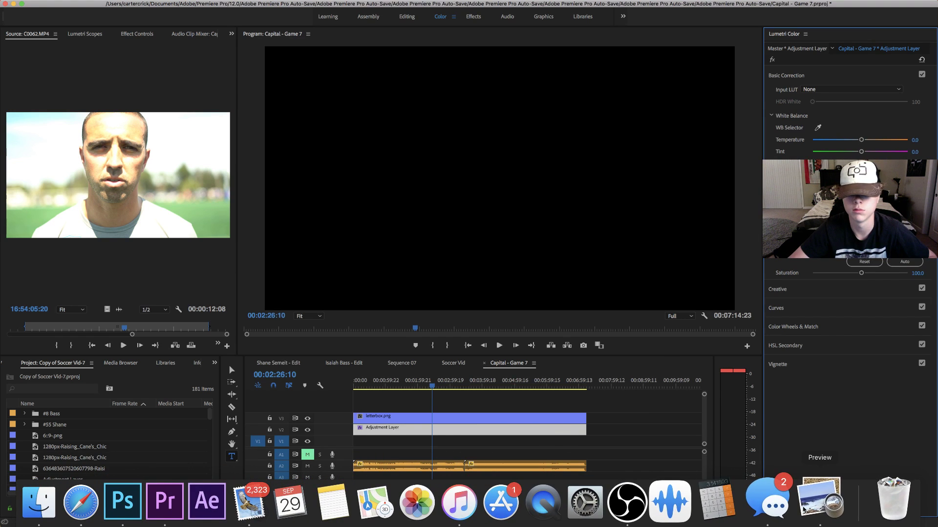
click(837, 503)
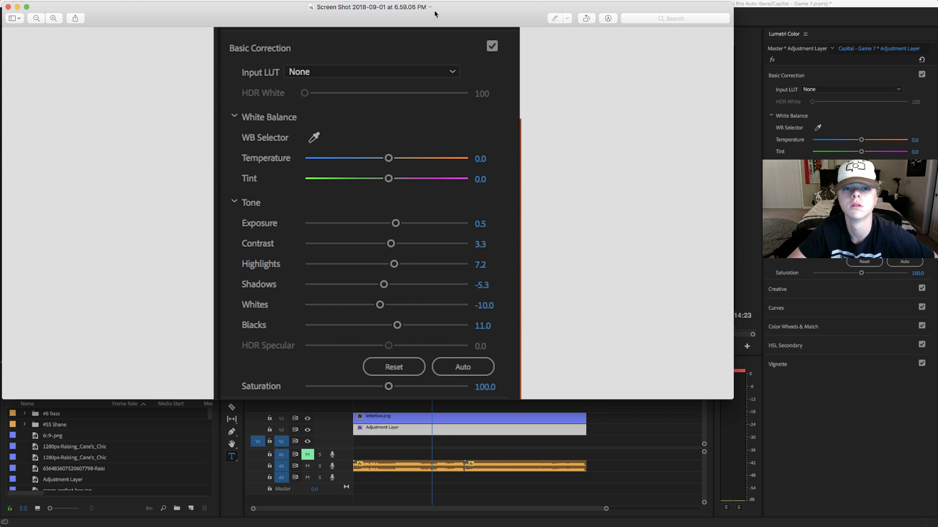
key(super+w)
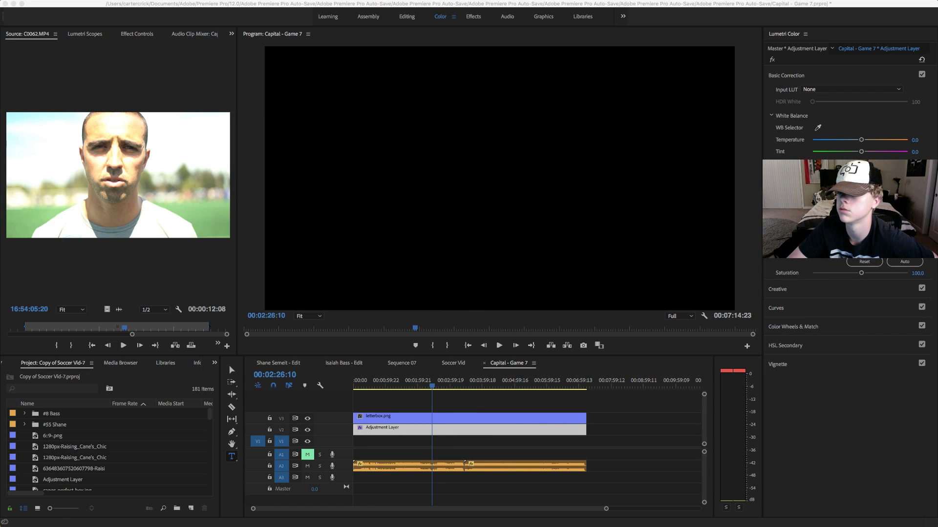
key(super+Tab)
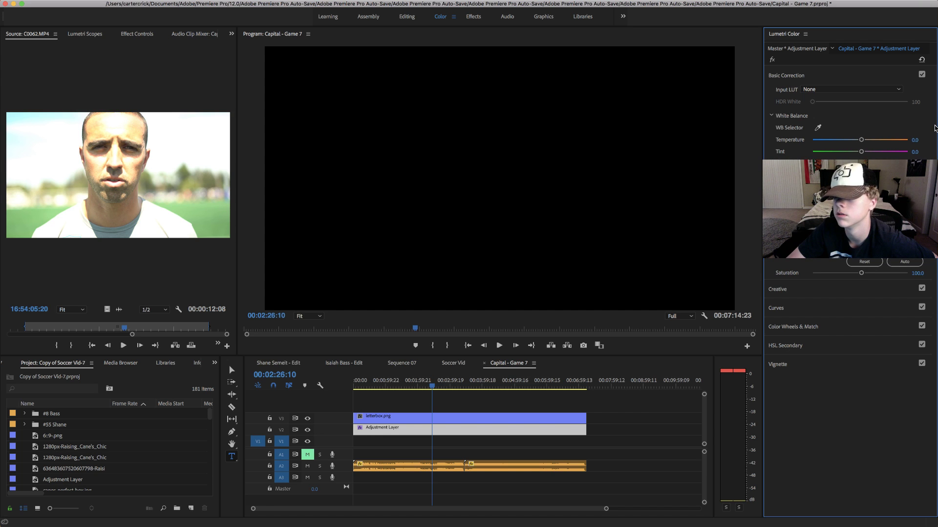
- Cut the adjustment layer on V2 with the Razor tool at the join between the two songs
click(472, 405)
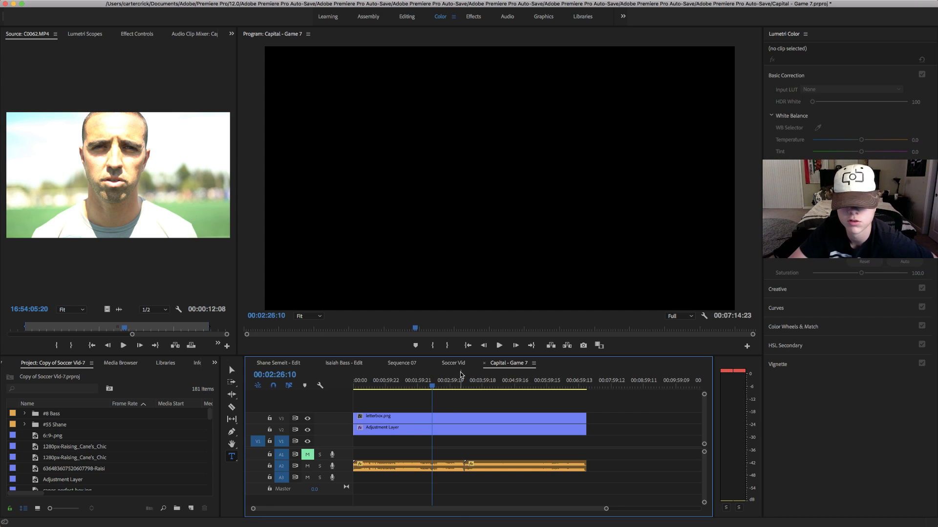
drag(606, 509, 565, 518)
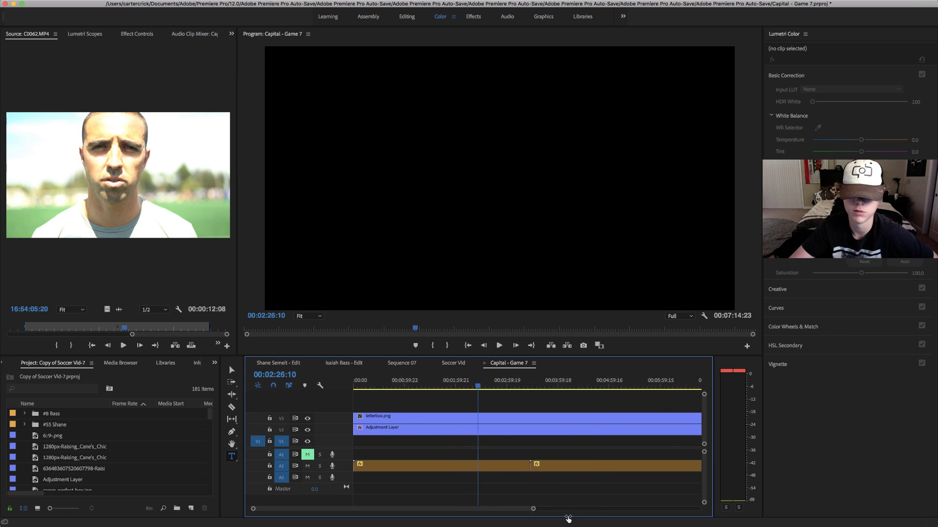
key(c)
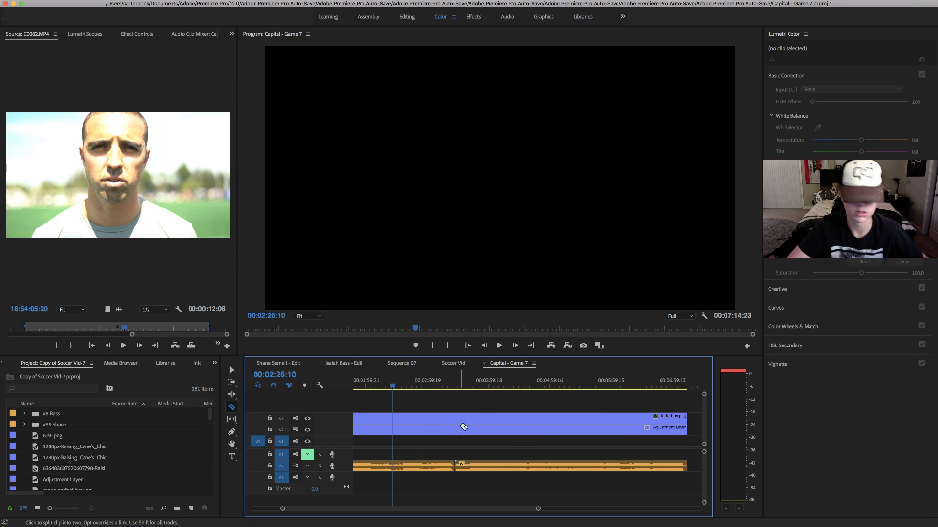
click(455, 430)
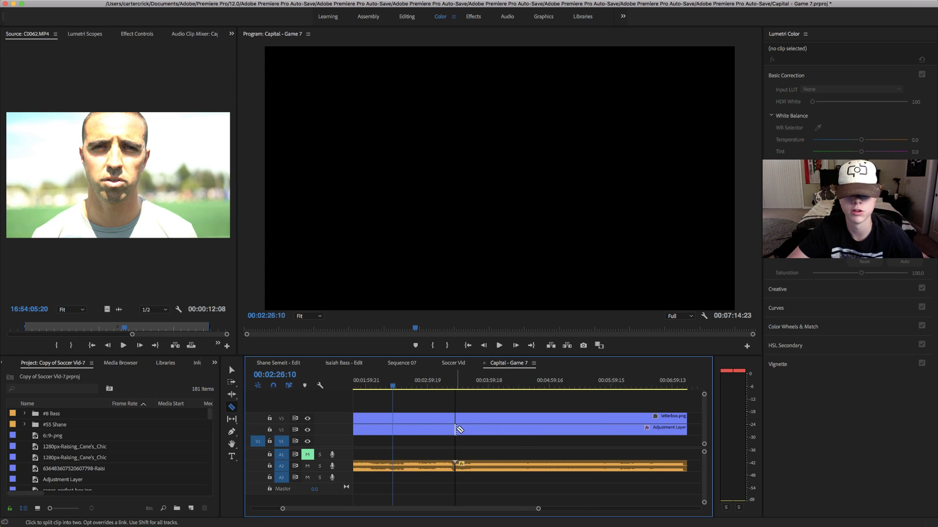
- Cut the adjustment layer on V2 a second time after the song join, select the middle section and set its saturation to 100
click(490, 430)
key(v)
click(472, 429)
drag(861, 274, 852, 274)
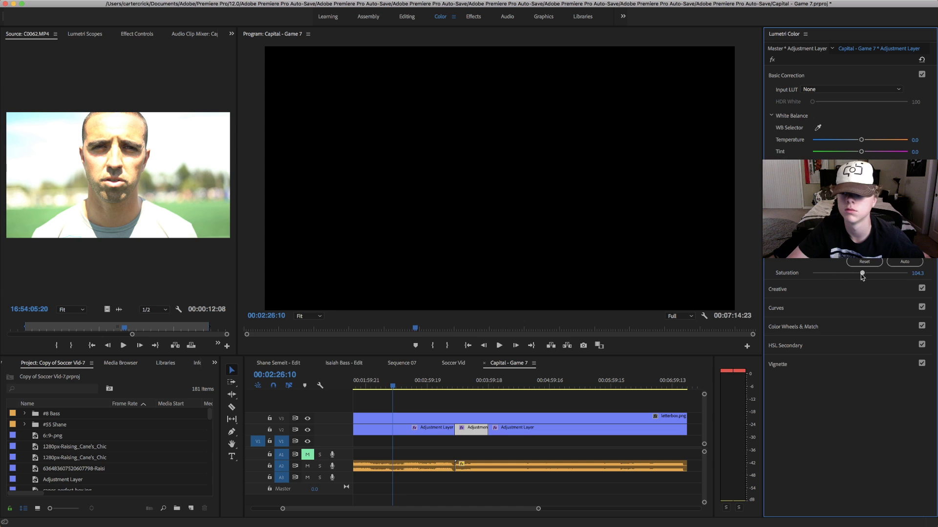
click(917, 273)
text(10)
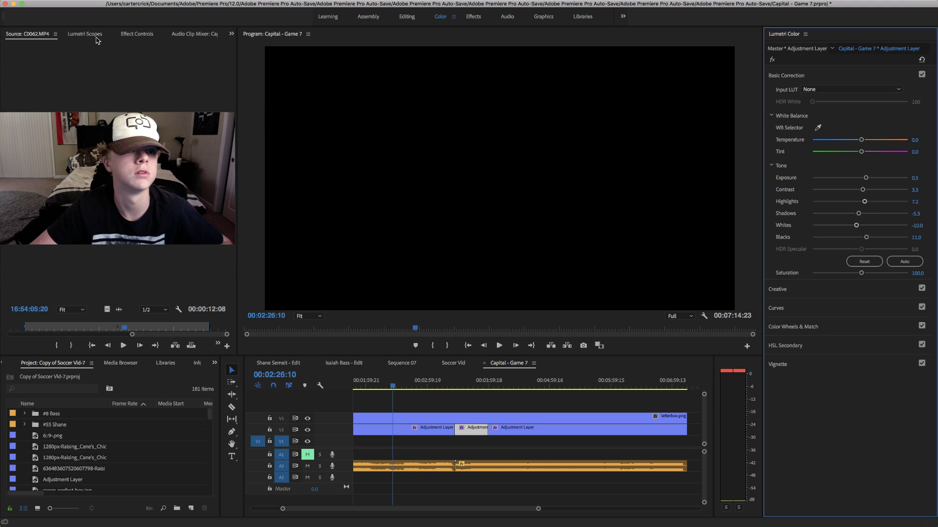
- Check the Effect Controls, deselect the clips and undo both cuts in the adjustment layer on V2
click(138, 34)
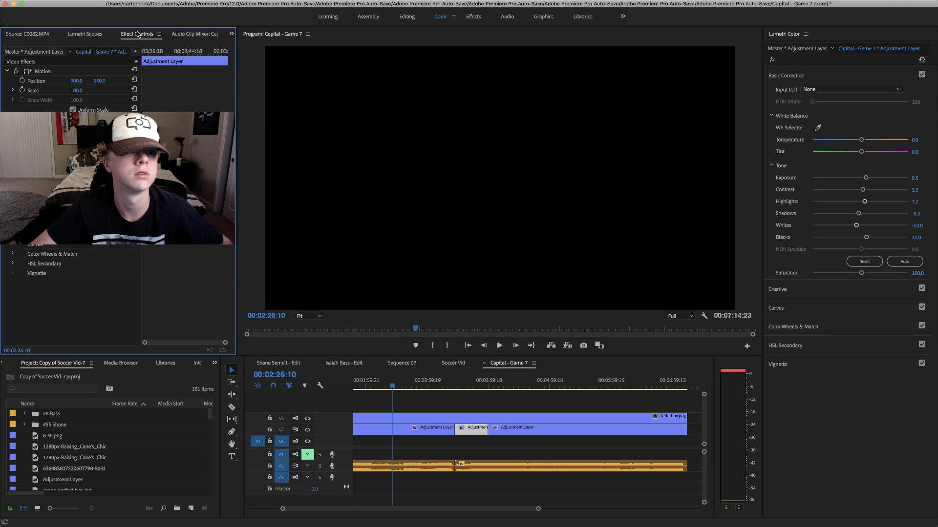
click(30, 34)
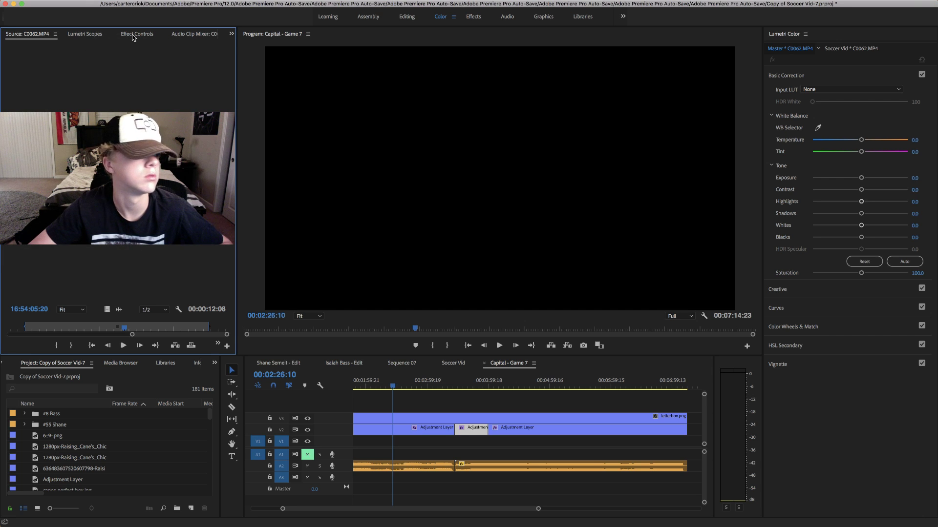
key(shift+5)
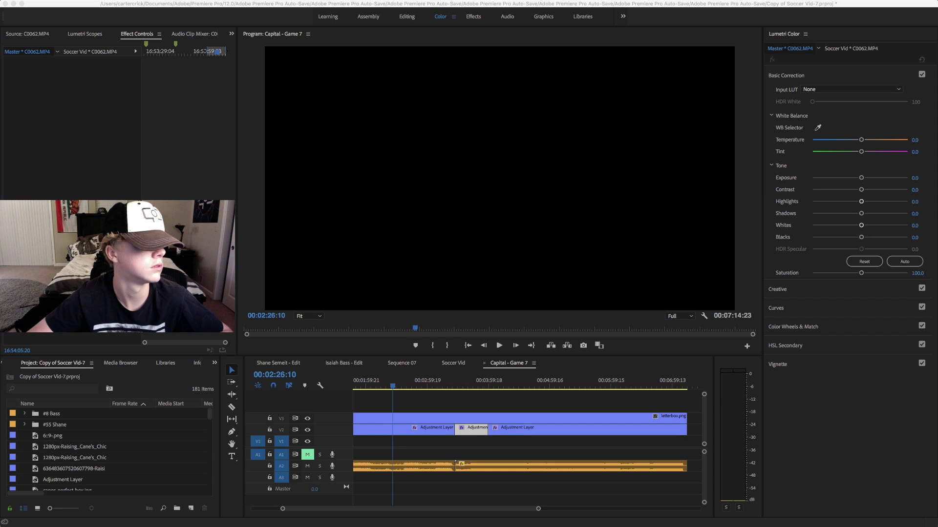
click(458, 386)
click(490, 405)
key(super+z)
key(super+z)
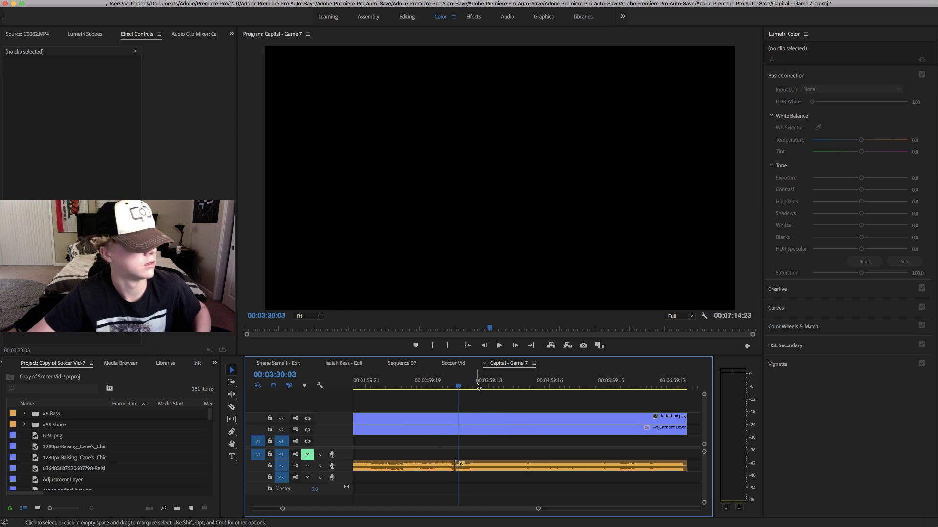
- Play the Mona Lisa song on A2 from the start of the sequence and review about its first 20 seconds
click(426, 386)
scroll(376, 395, up, 4)
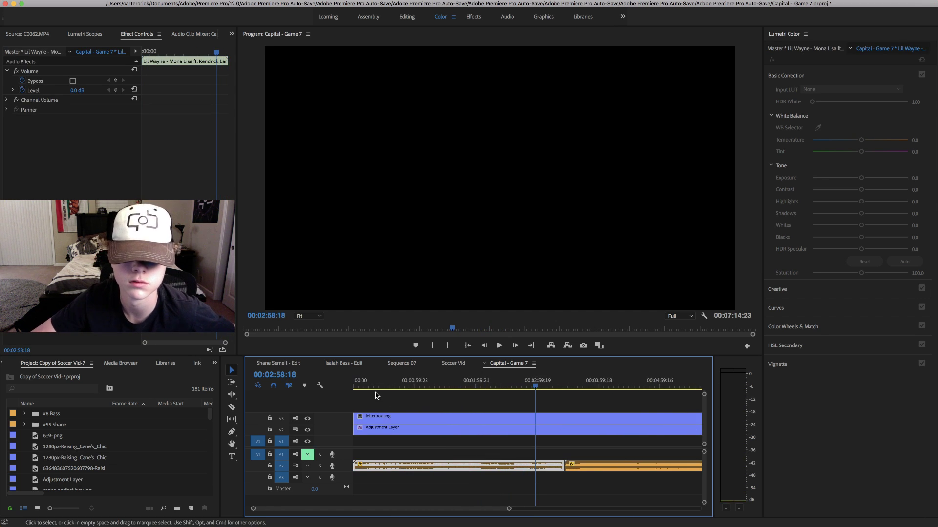
key(Home)
drag(508, 509, 472, 516)
key(space)
key(XF86AudioRaiseVolume)
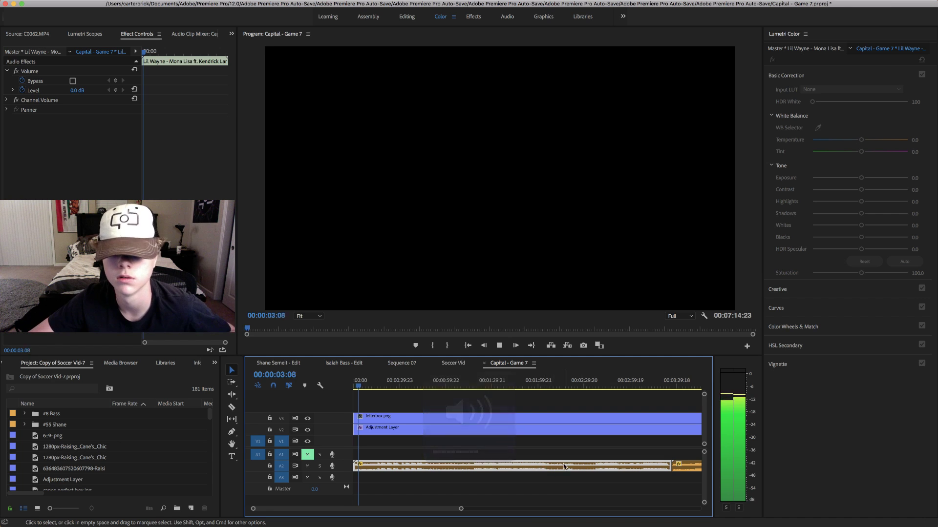
click(374, 388)
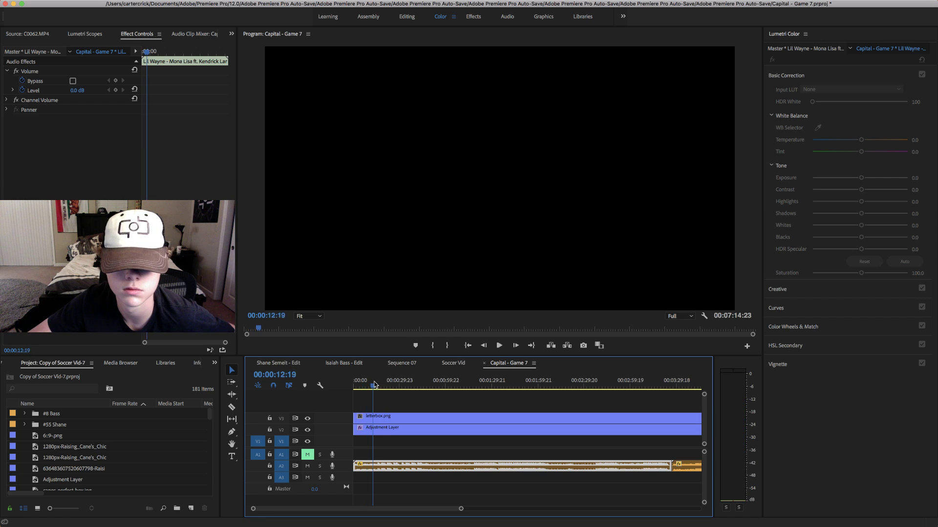
click(376, 385)
click(367, 385)
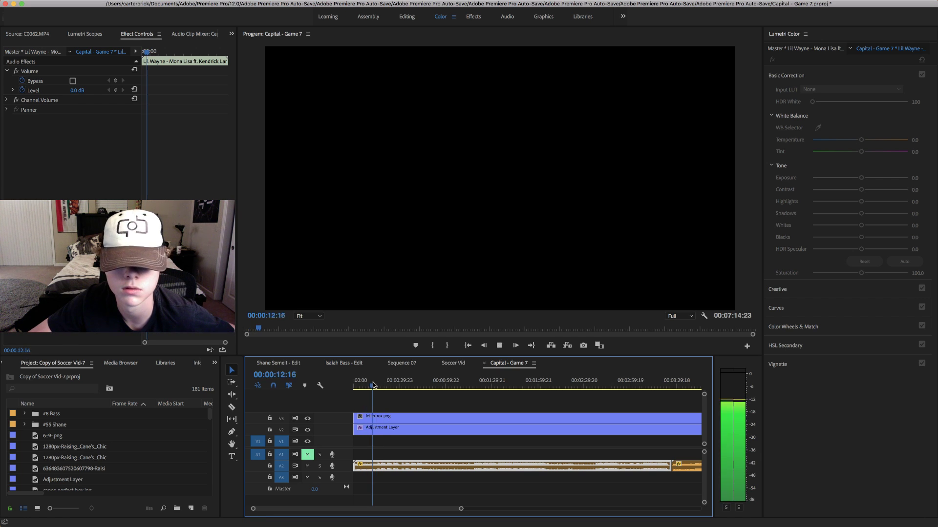
click(375, 386)
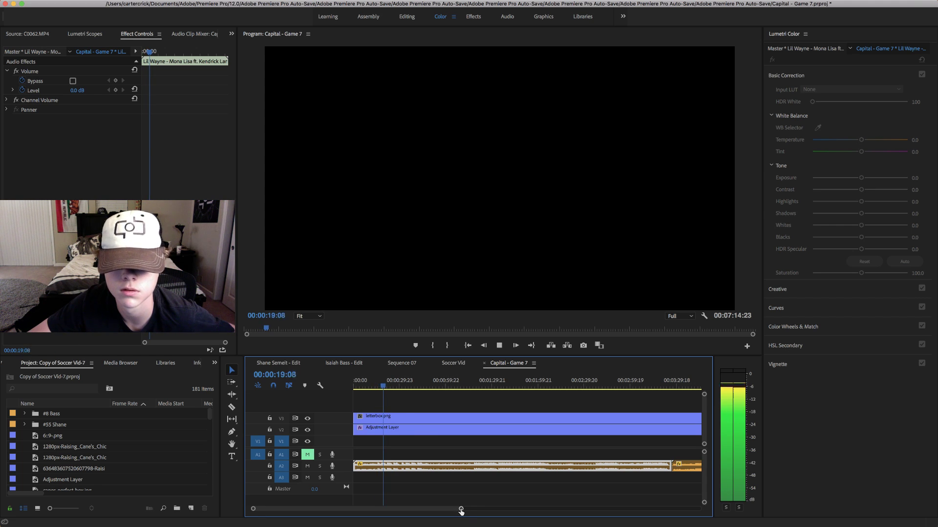
- Scrub and play the Mona Lisa song between about 00:00:45 and 00:01:20 to choose a new starting point
drag(421, 387, 431, 387)
click(443, 387)
click(463, 387)
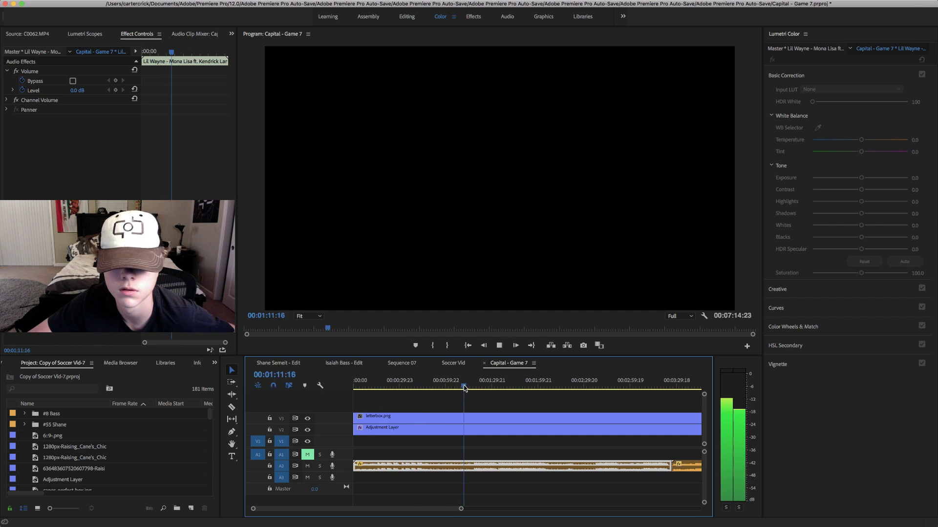
click(423, 387)
key(space)
click(464, 387)
click(475, 387)
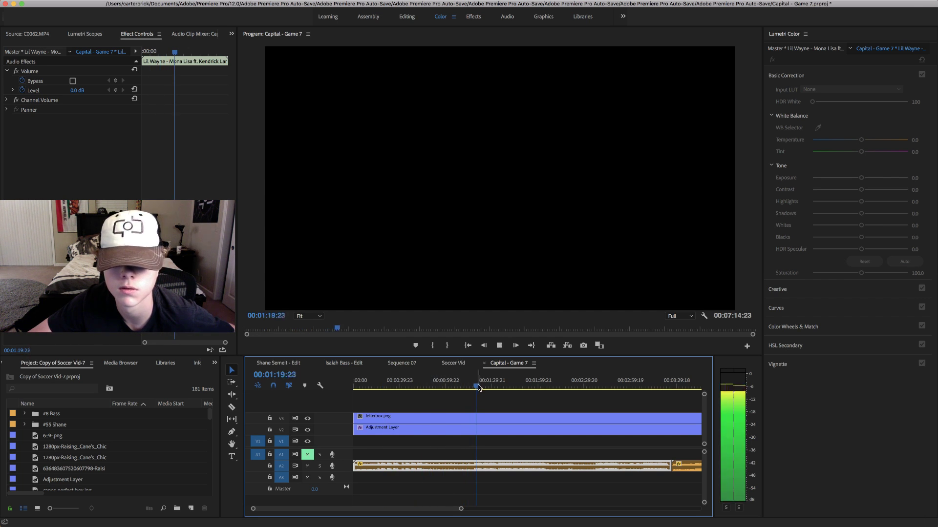
click(472, 387)
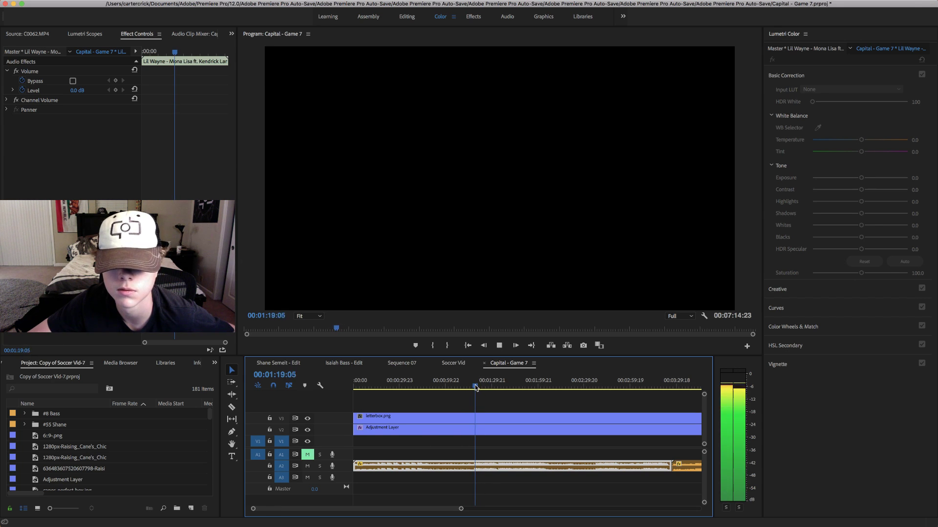
click(471, 388)
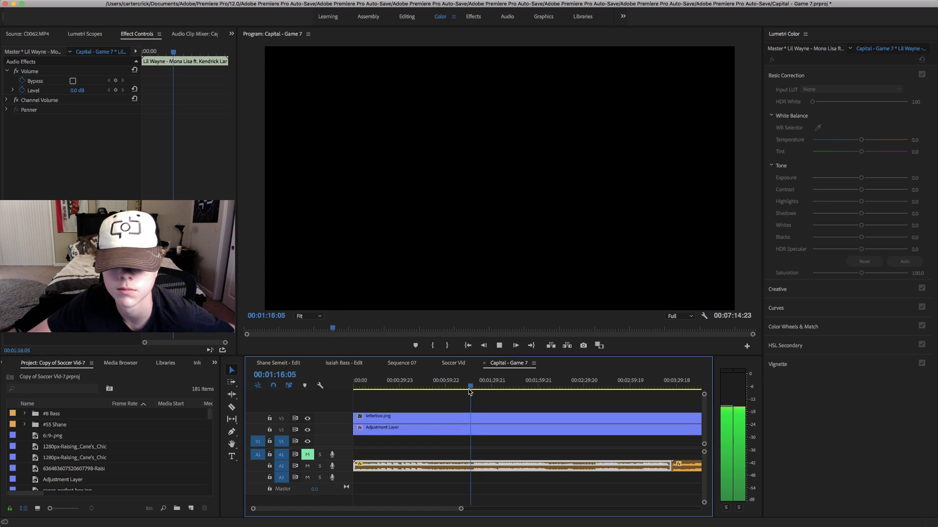
click(468, 387)
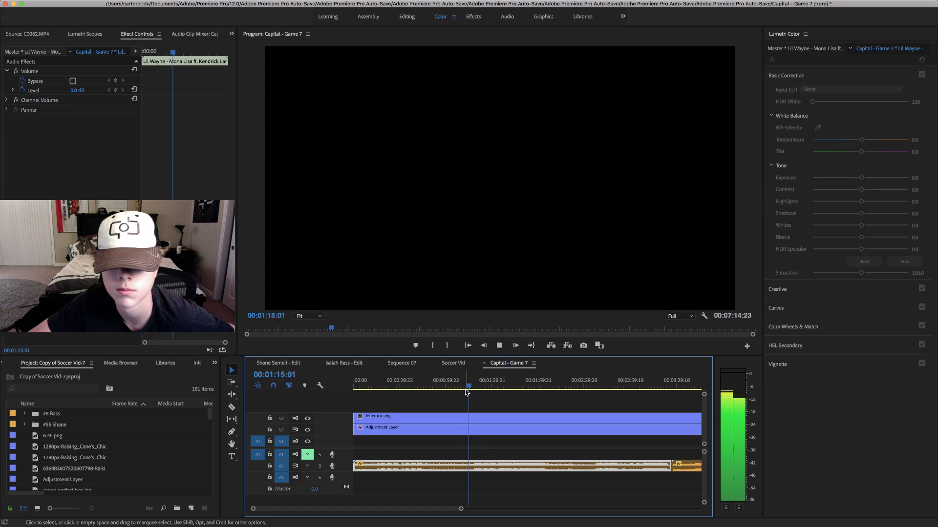
- Trim the start of the Mona Lisa song up to 00:01:13:04 and move the remainder back to the sequence start
drag(467, 388, 464, 394)
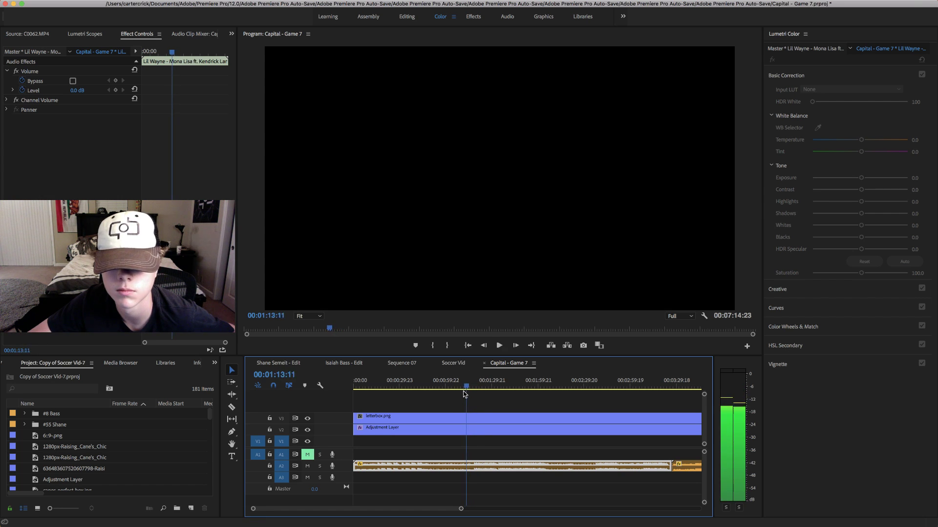
drag(356, 465, 410, 468)
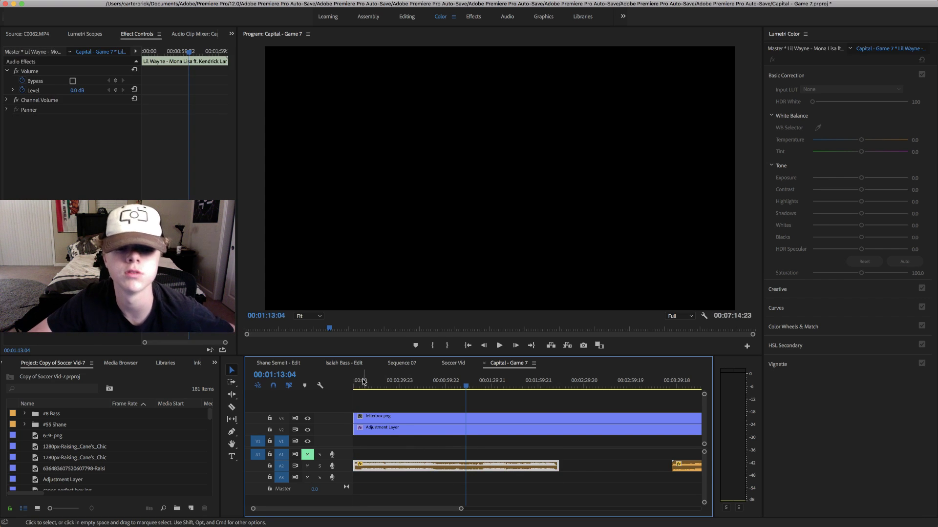
click(389, 411)
click(399, 465)
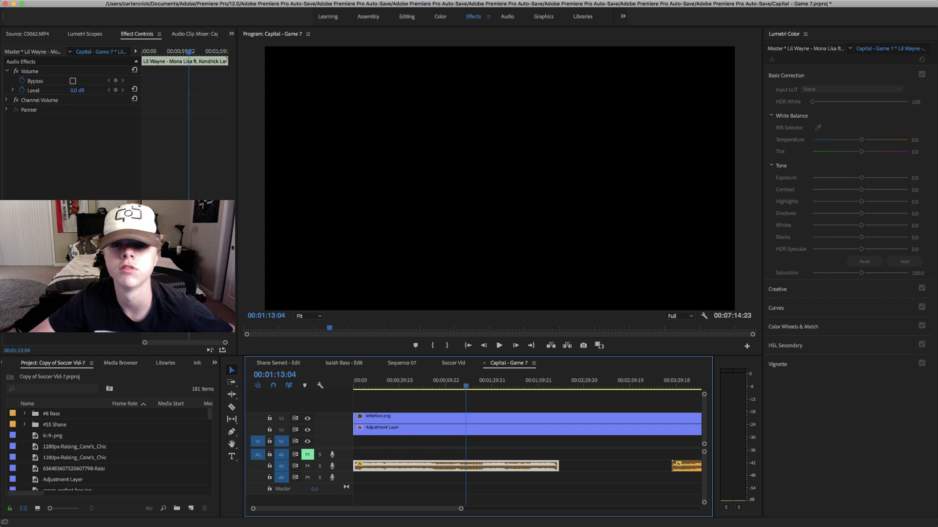
- Switch to the Effects workspace, add an Exponential Fade to the start of the Mona Lisa song and play back the opening
click(772, 88)
click(770, 90)
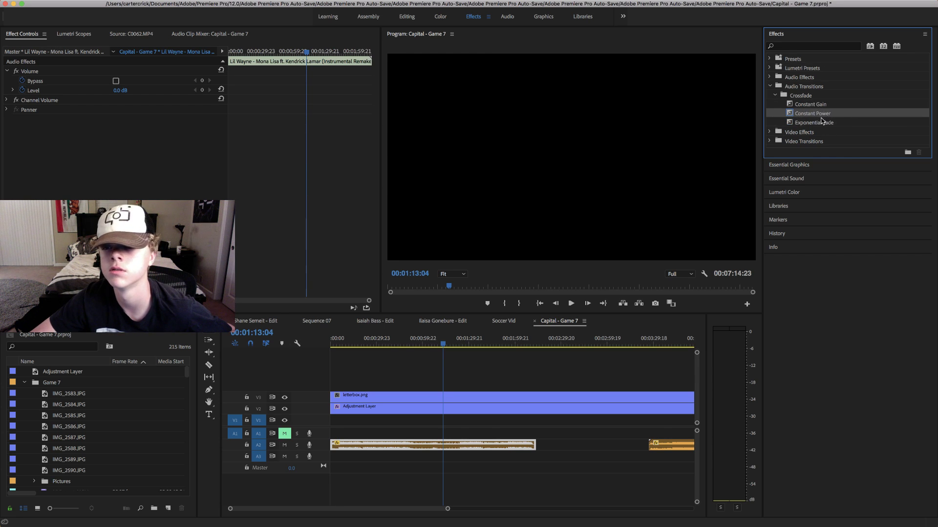
drag(825, 123, 336, 454)
click(336, 355)
key(Home)
key(space)
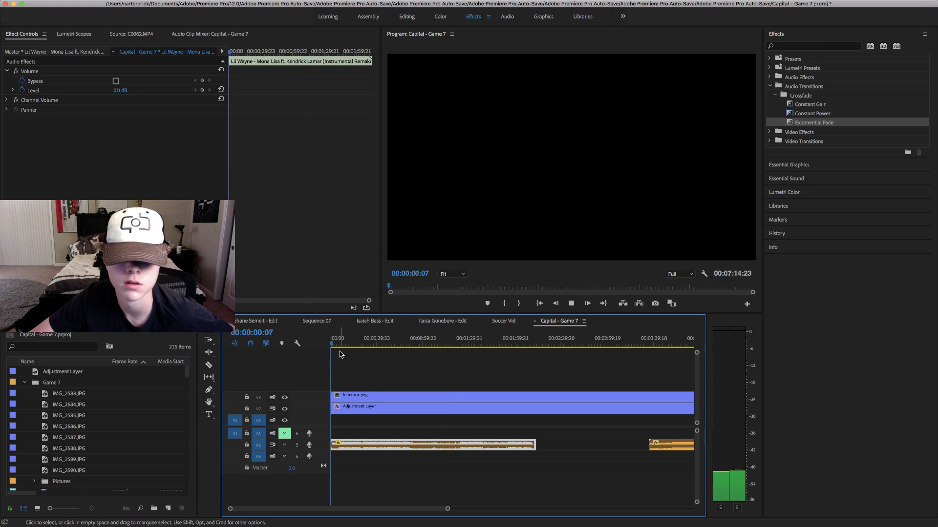
key(space)
key(Home)
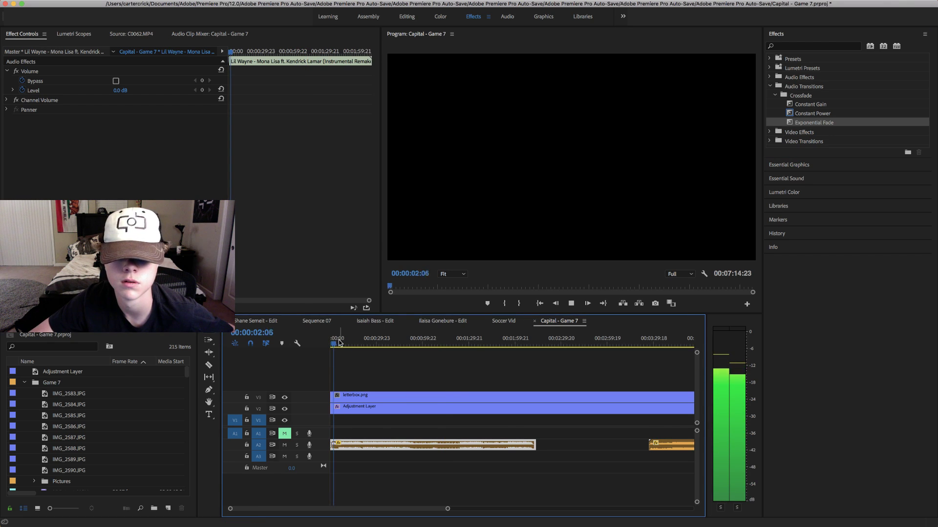
key(space)
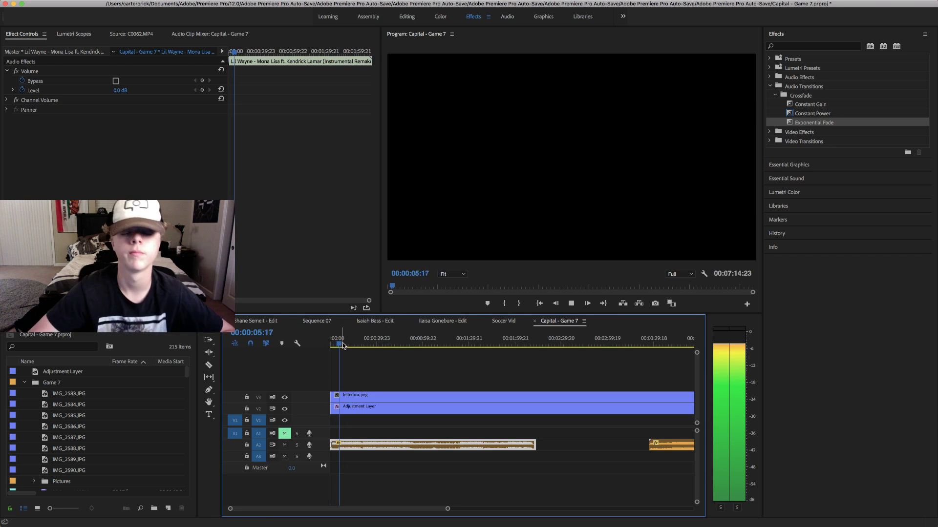
- Find the end of the intro by playback and cut the Mona Lisa song on A2 at 00:00:21:05 with the Razor tool
click(381, 347)
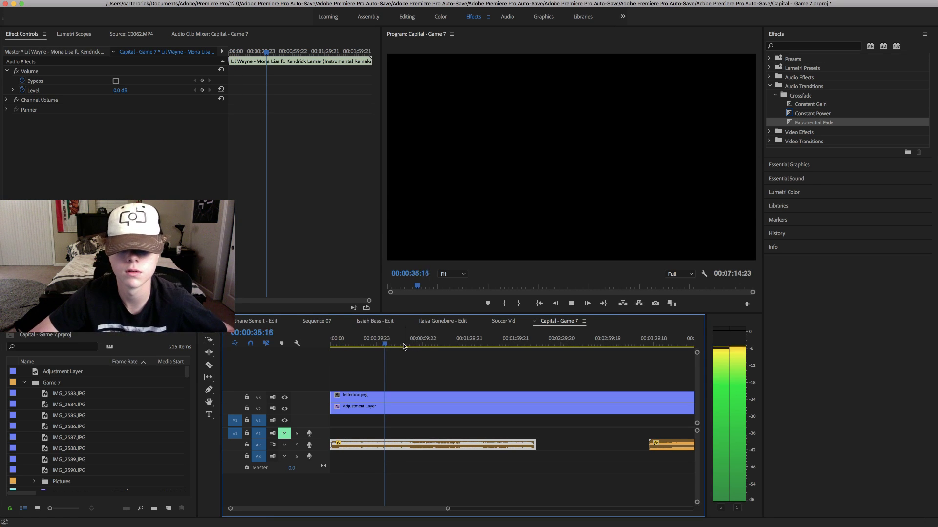
drag(381, 351, 358, 353)
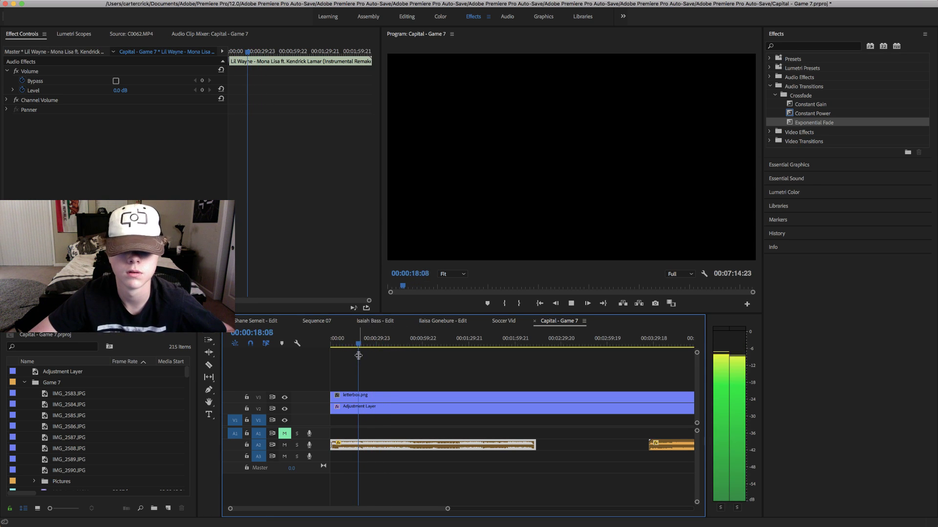
scroll(442, 508, up, 4)
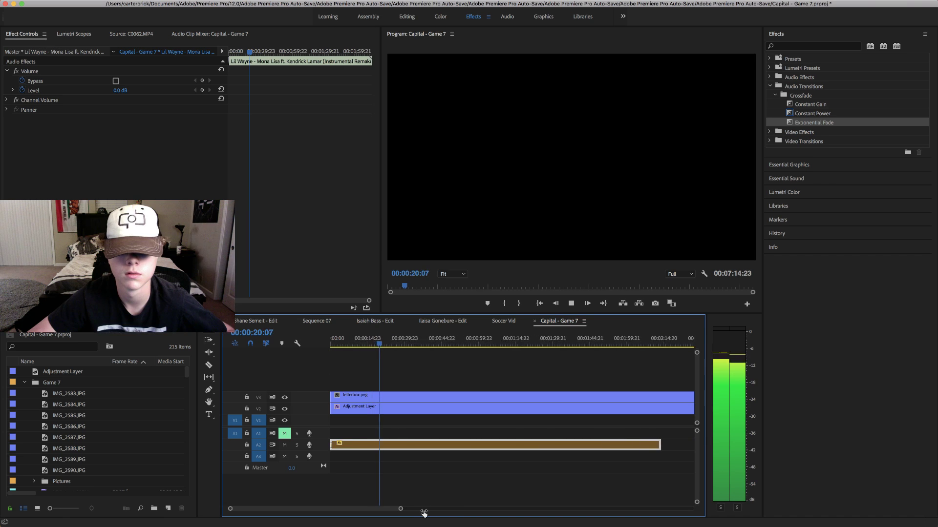
key(space)
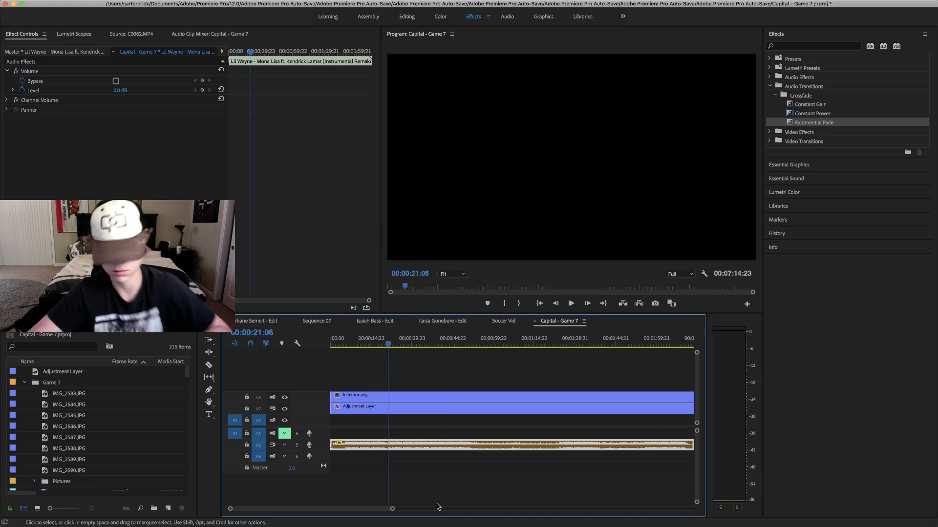
key(Left)
scroll(457, 469, down, 2)
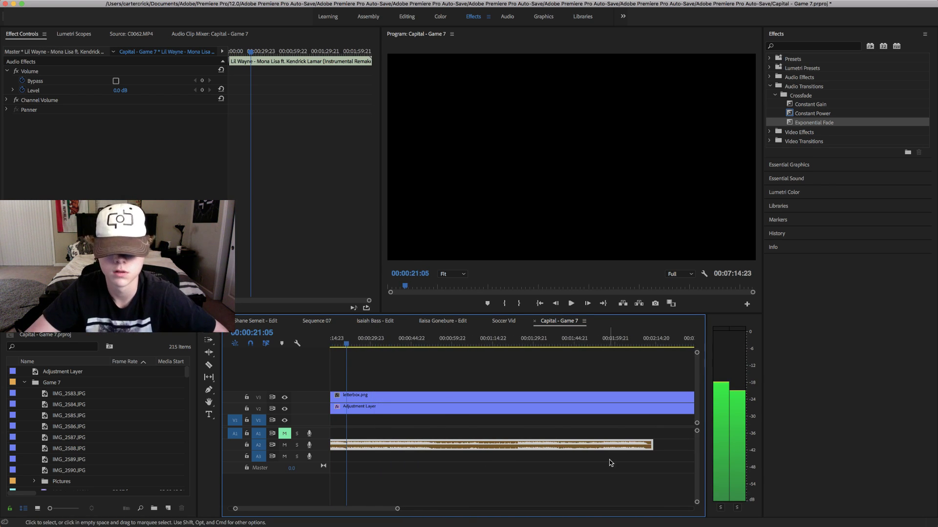
click(348, 445)
key(v)
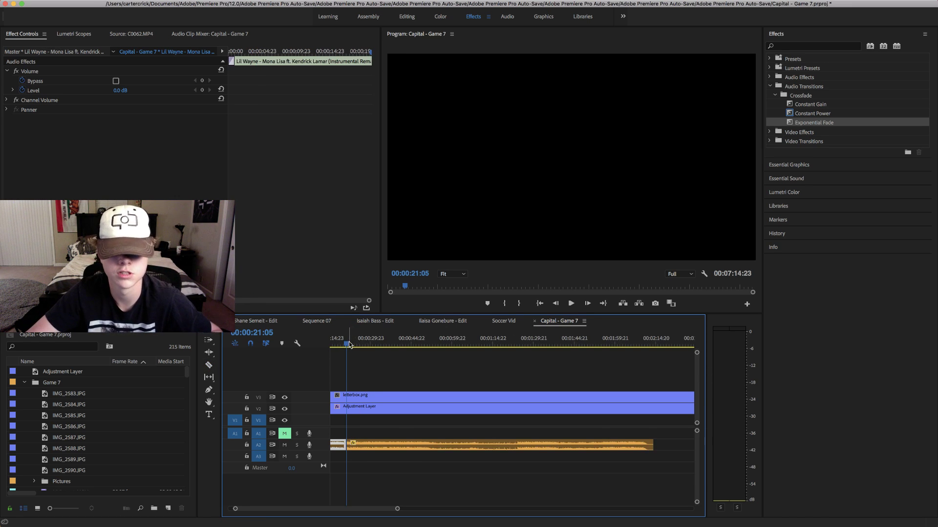
- Trim the Mona Lisa song's second section to start at 00:01:23:21 and move it directly after the end of the second song
click(352, 344)
drag(353, 344, 639, 344)
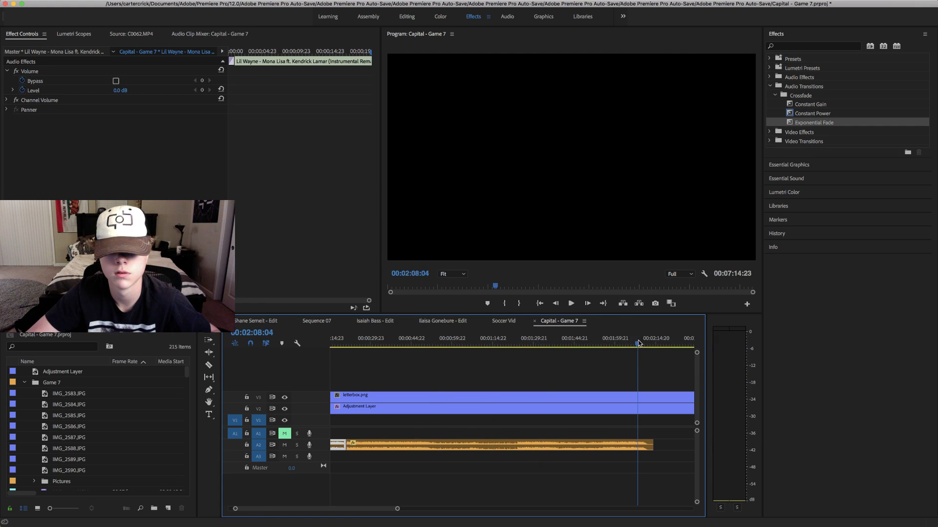
click(518, 344)
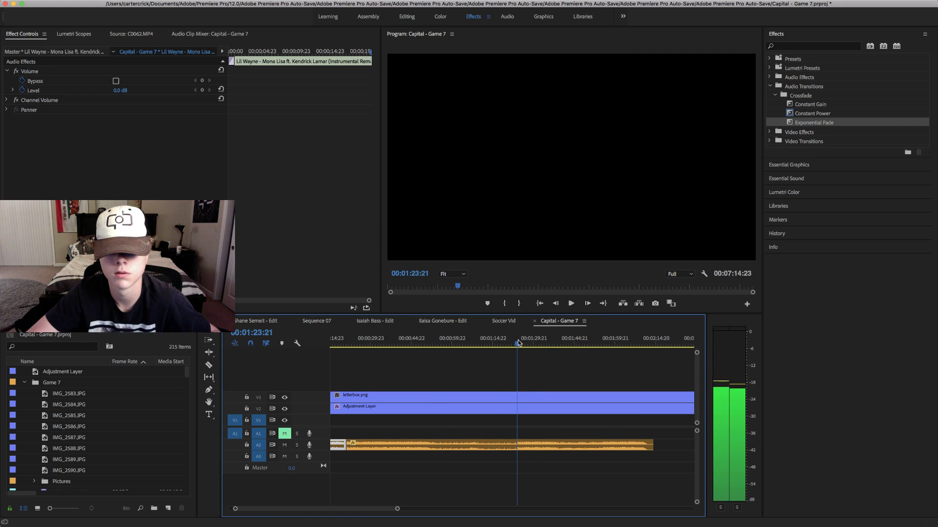
drag(348, 445, 525, 450)
key(space)
drag(397, 508, 604, 483)
drag(393, 446, 579, 453)
- Play back the final Mona Lisa section at the end of the sequence, from about 00:07:59 onward
key(space)
key(Home)
key(space)
key(space)
click(591, 339)
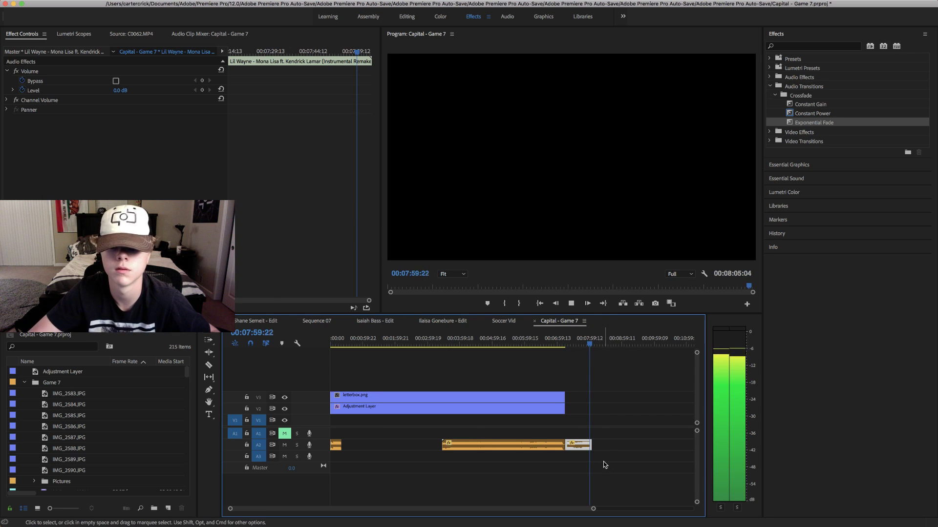
drag(674, 442, 672, 442)
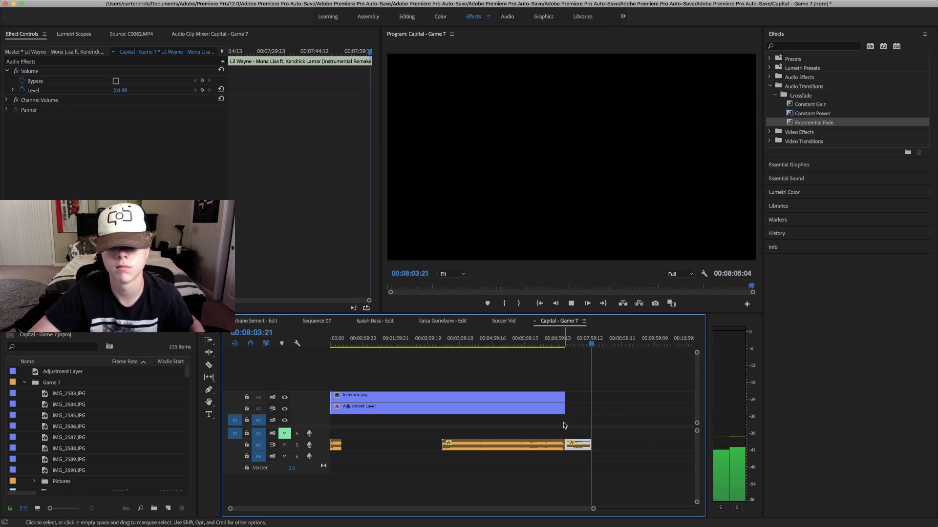
- Move the second song on A2 directly after the short Mona Lisa intro and place the final Mona Lisa section right behind it
drag(487, 446, 386, 446)
drag(588, 447, 487, 446)
drag(386, 344, 354, 345)
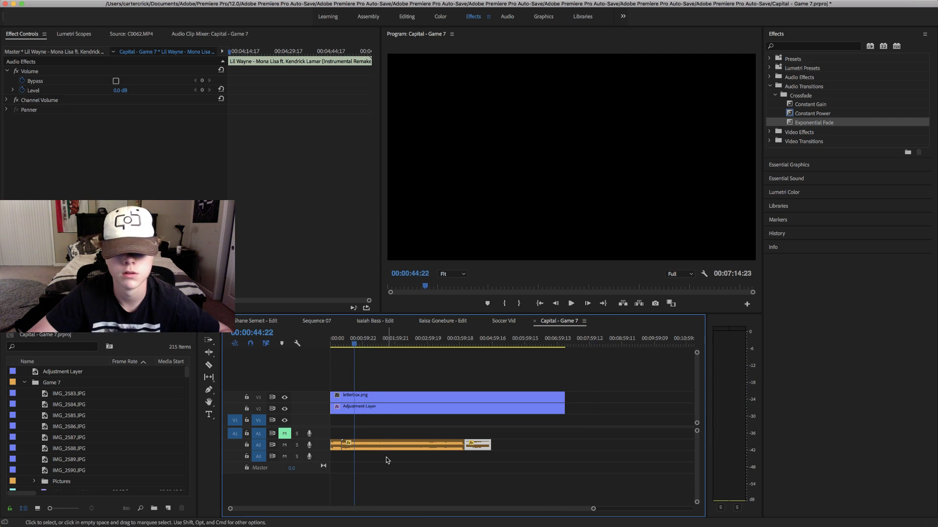
drag(593, 509, 529, 519)
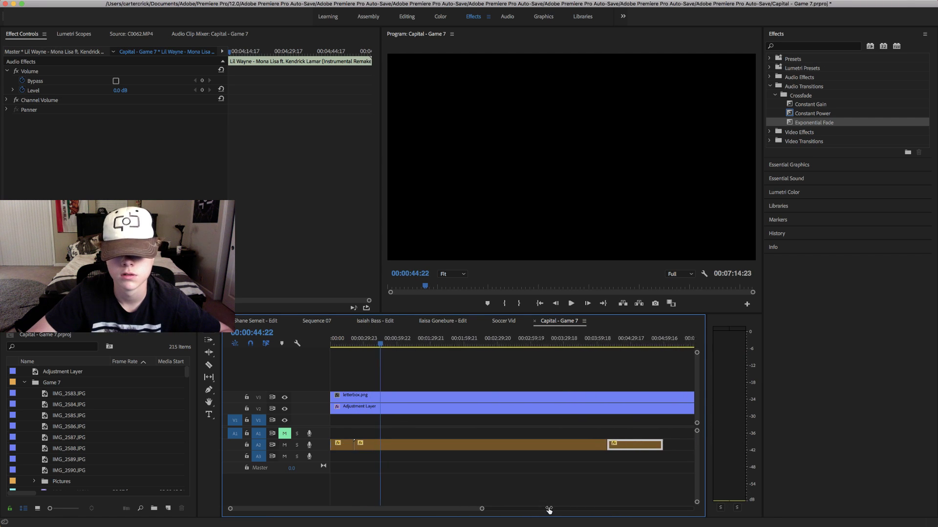
- Find the strong section of the Papa Roach song by playback and trim the clip's start on A2 to 00:01:30:07
click(655, 340)
drag(654, 340, 460, 344)
click(377, 441)
click(392, 471)
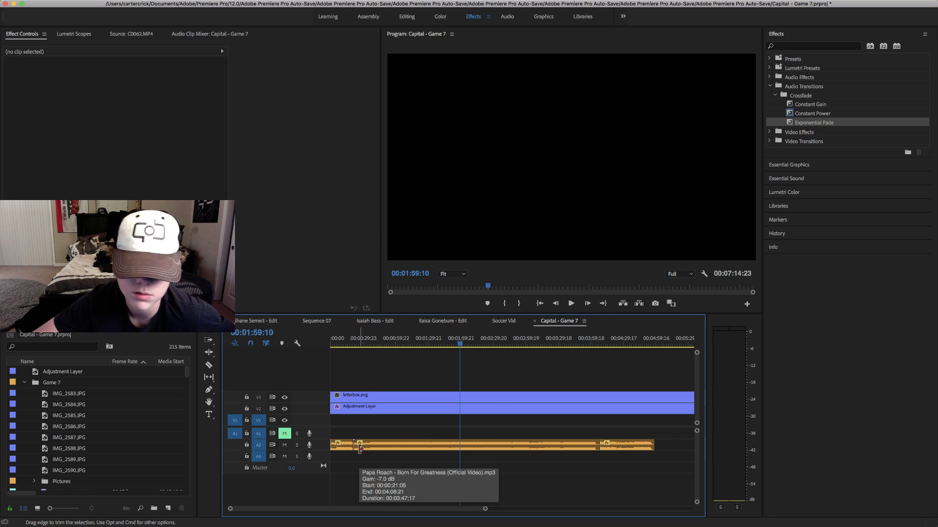
click(356, 342)
key(space)
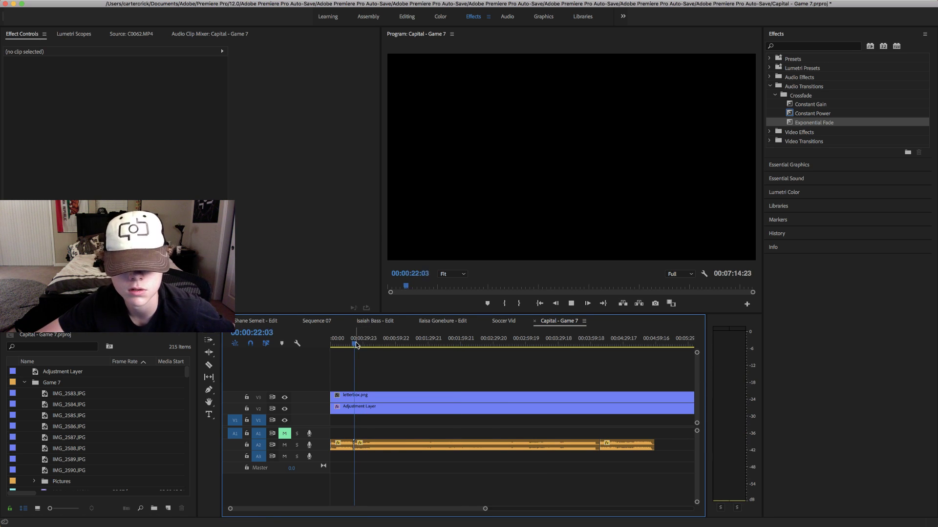
click(375, 340)
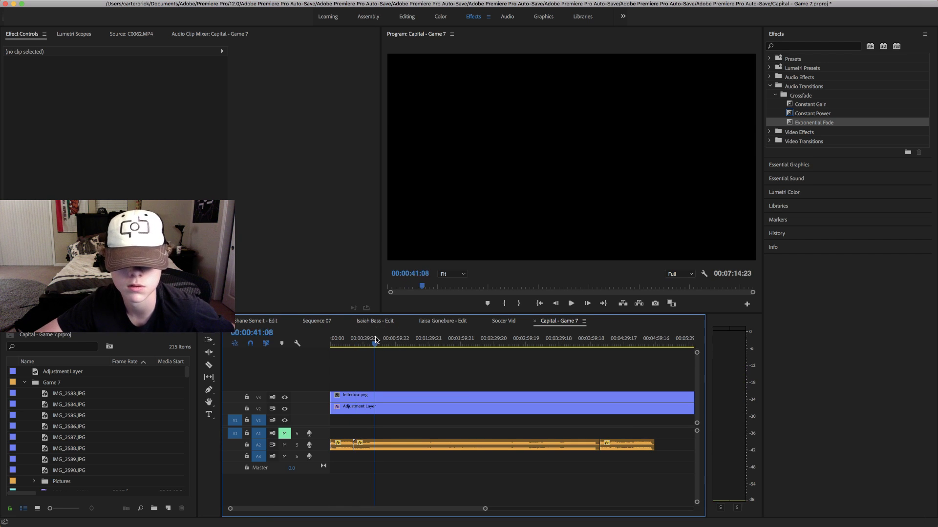
click(424, 343)
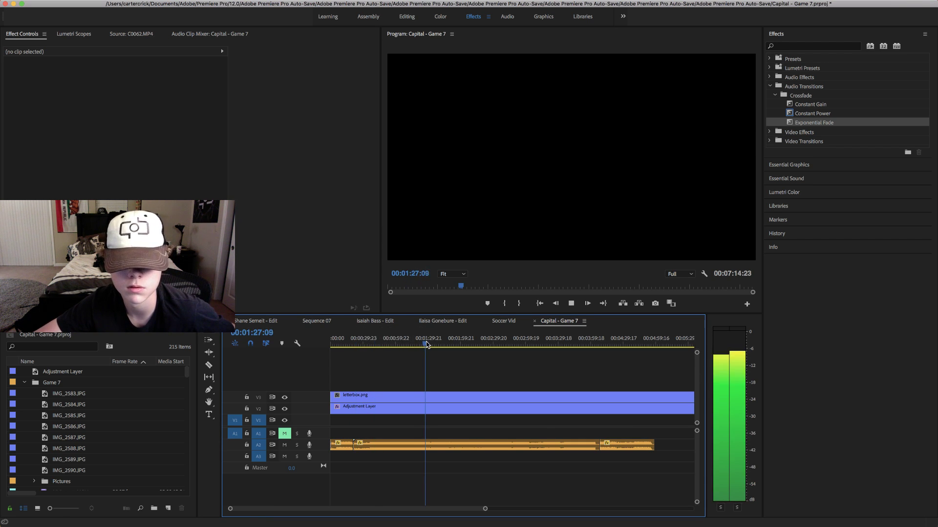
click(433, 344)
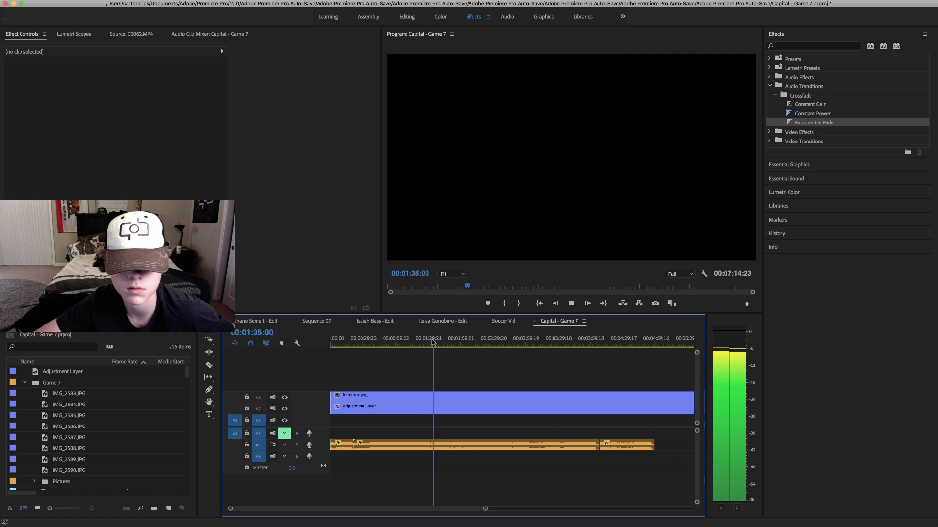
click(429, 344)
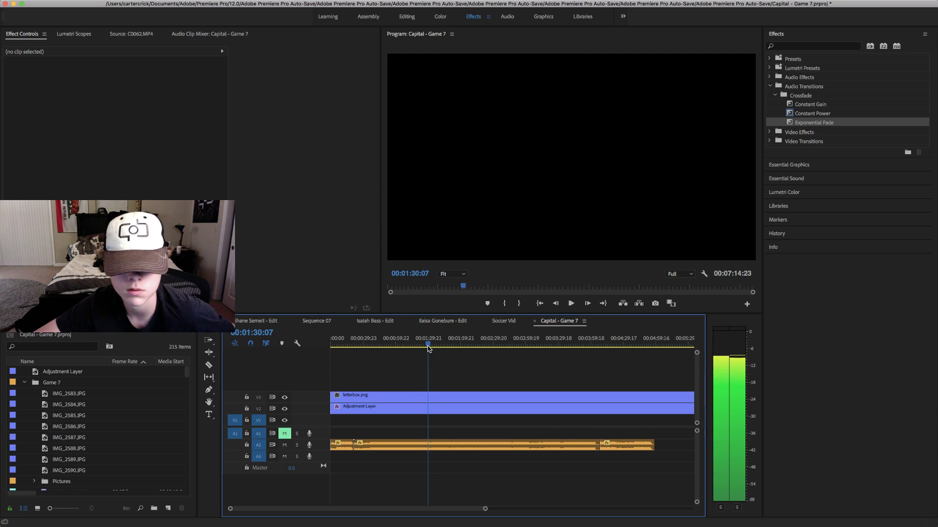
drag(359, 446, 429, 425)
key(space)
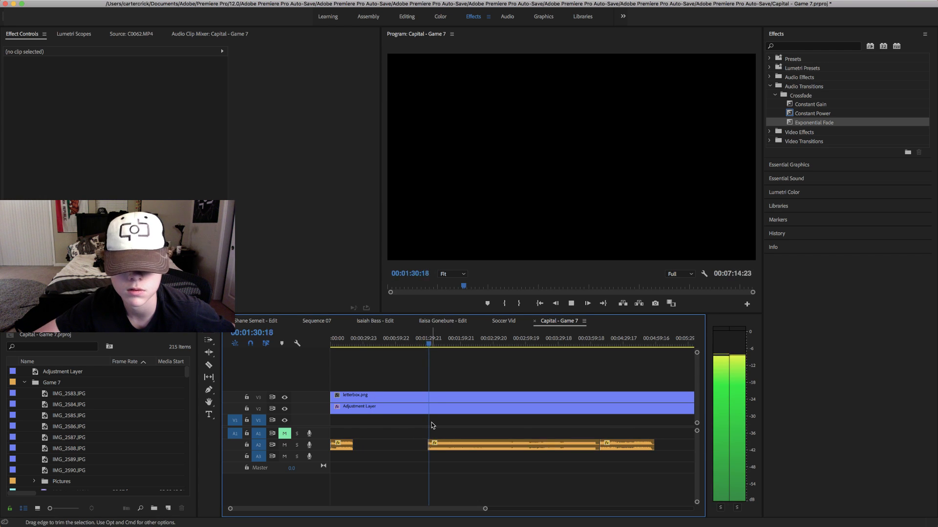
- Move the trimmed Papa Roach song directly after the Mona Lisa intro on A2 and place the final Mona Lisa section right behind it
click(427, 345)
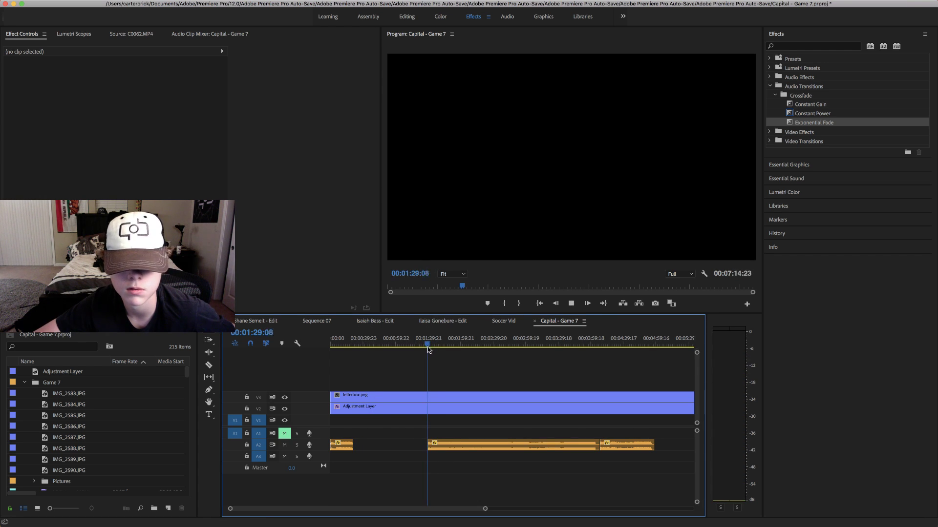
drag(443, 446, 374, 448)
drag(626, 442, 554, 445)
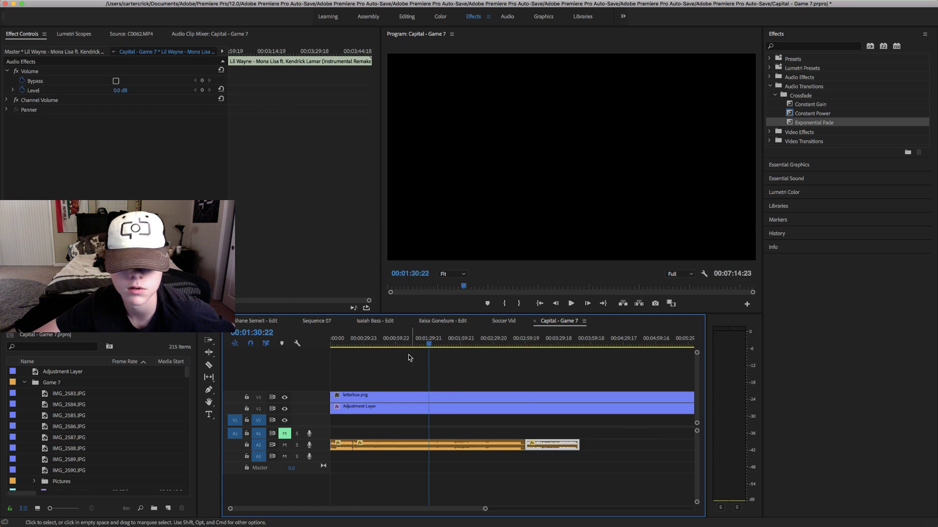
click(358, 342)
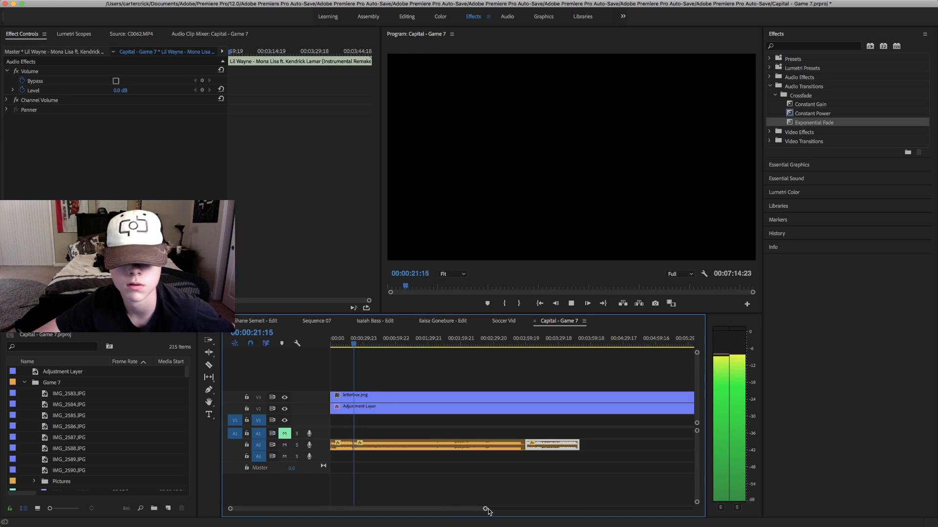
- Try overlapping the songs by moving the Mona Lisa intro to A3 with its end extended to 00:00:23:09, and play back the overlap
drag(485, 511, 390, 513)
key(space)
drag(391, 446, 419, 457)
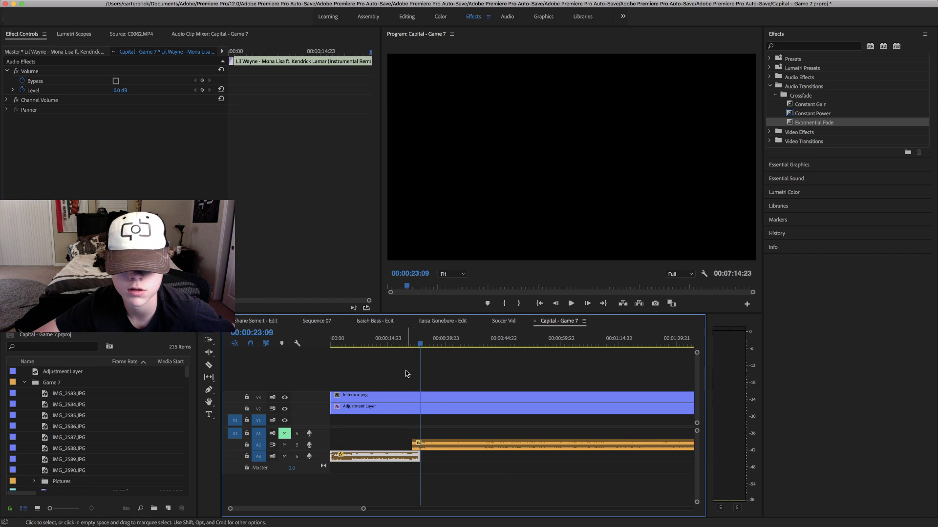
click(408, 342)
key(space)
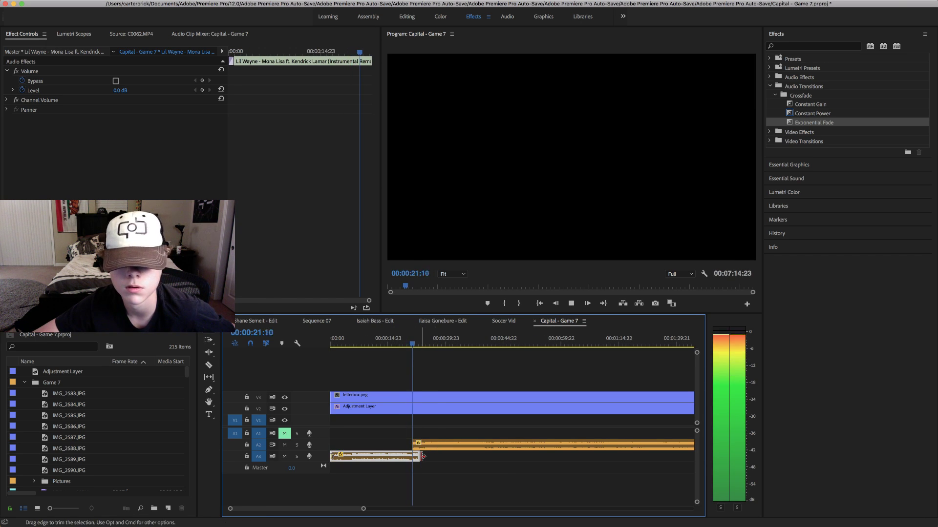
- Trim the Mona Lisa intro on A3 back to the start of the Papa Roach song and return it to A2
key(space)
drag(422, 457, 413, 458)
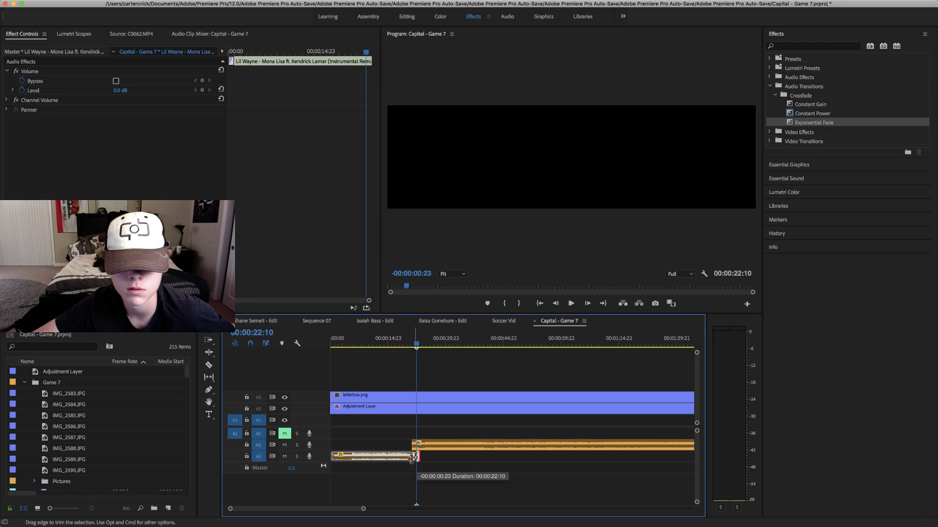
click(414, 459)
drag(416, 344, 404, 351)
key(space)
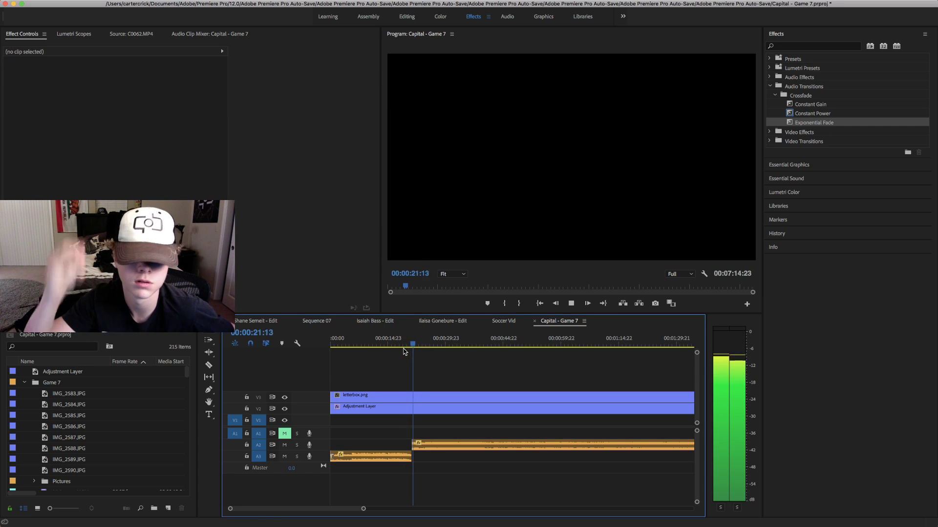
key(space)
scroll(379, 457, right, 1)
click(382, 461)
scroll(392, 459, left, 1)
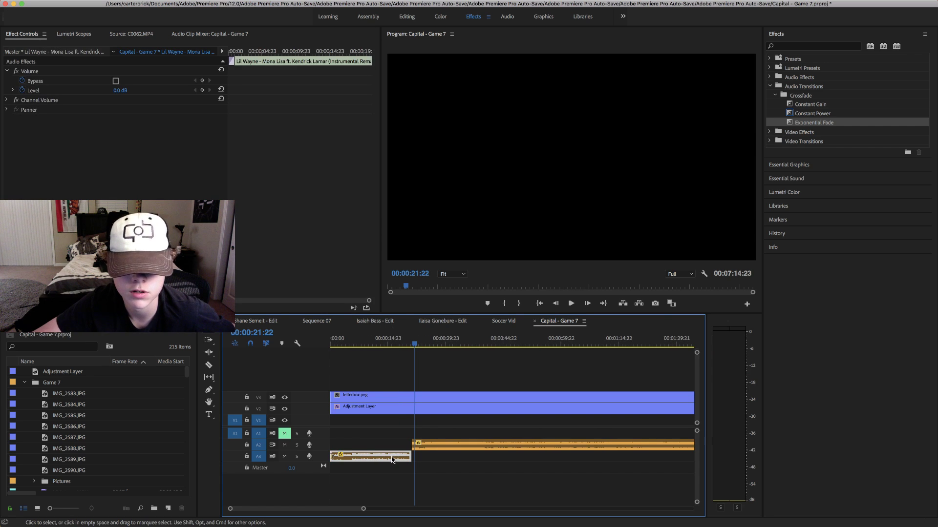
drag(389, 454, 380, 406)
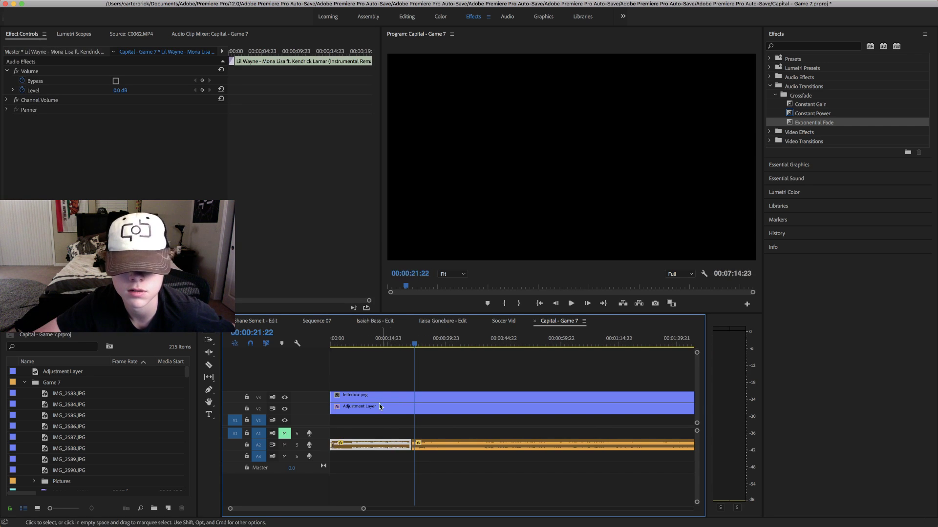
- Try an Exponential Fade at the cut between the Mona Lisa intro and the Papa Roach song, and play back the join
click(403, 341)
key(space)
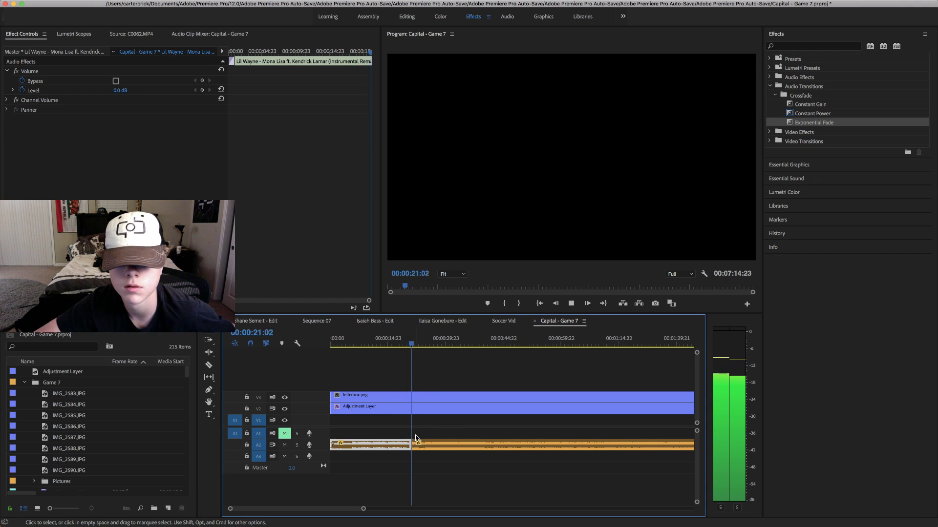
drag(814, 122, 414, 446)
click(410, 342)
key(space)
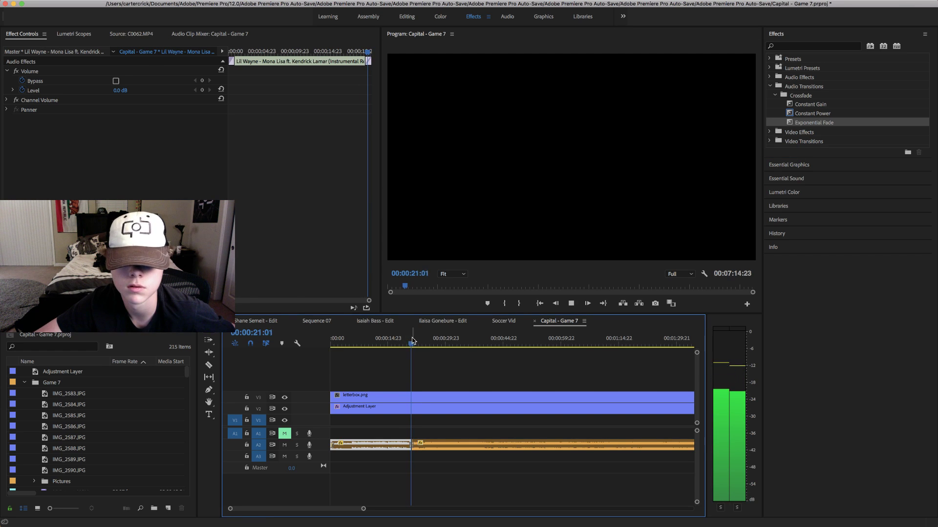
click(412, 445)
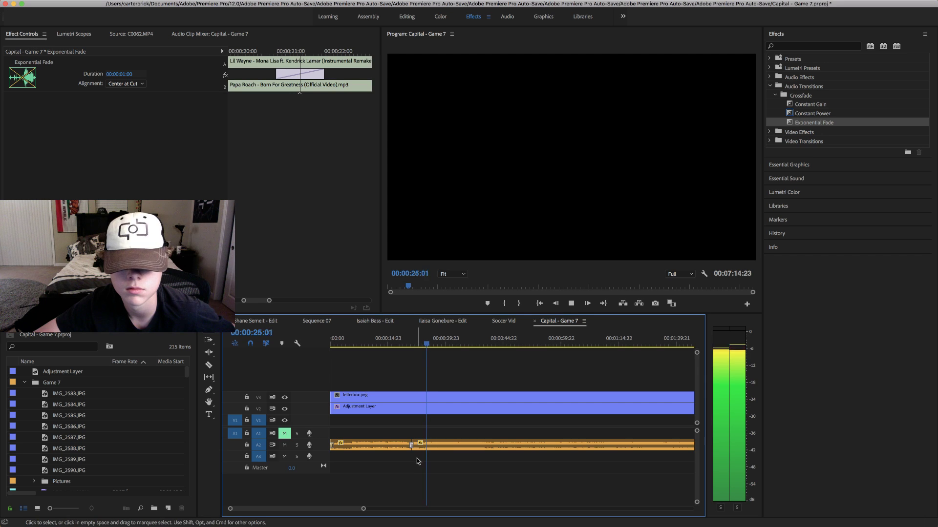
click(445, 477)
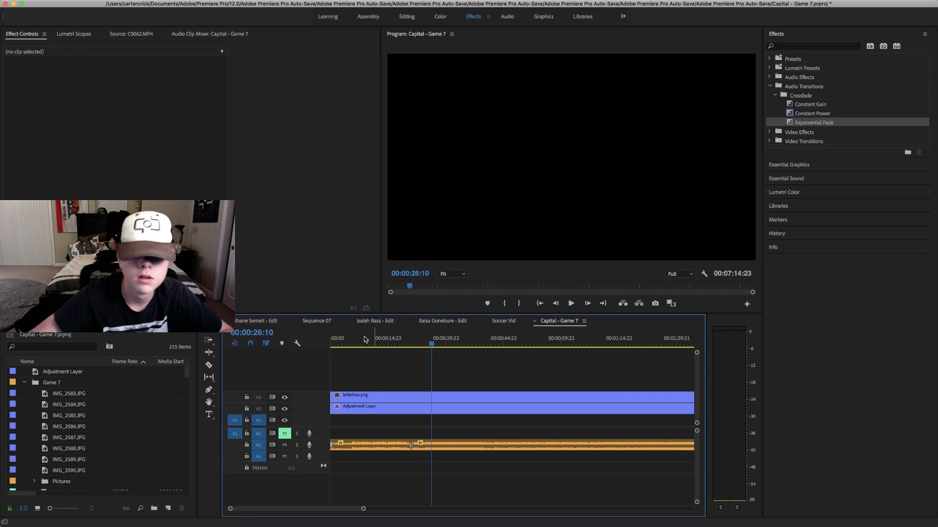
drag(446, 343, 410, 345)
key(space)
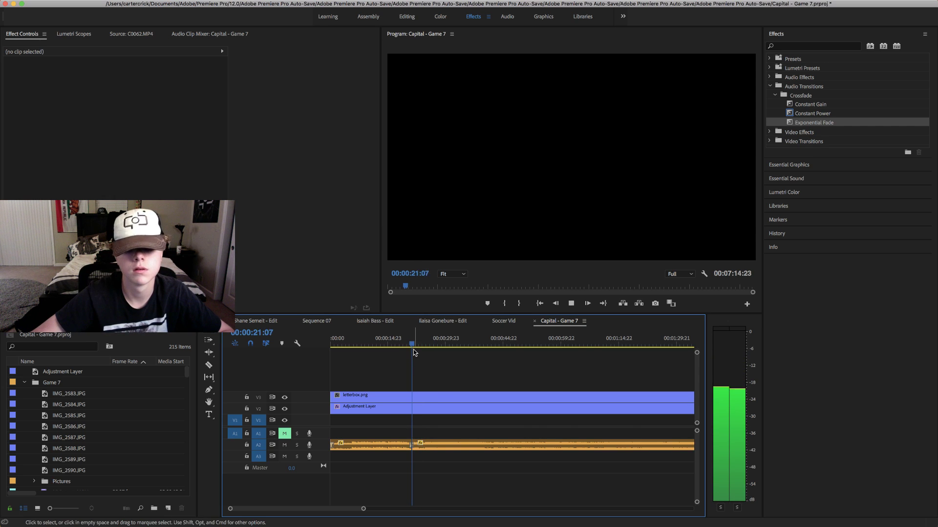
key(space)
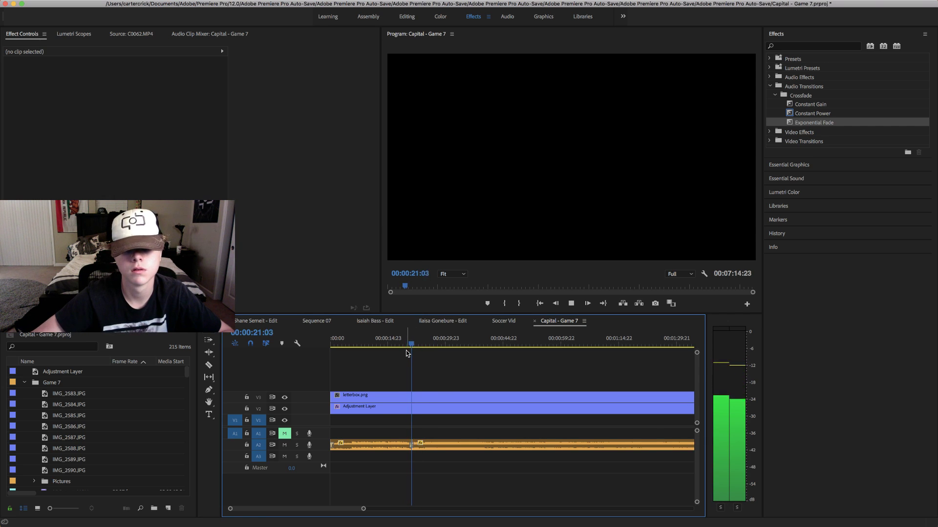
- Undo the crossfade and shift the Papa Roach song and everything after it on A2 to start at about 00:00:27:15, using Track Select Forward
scroll(417, 464, down, 5)
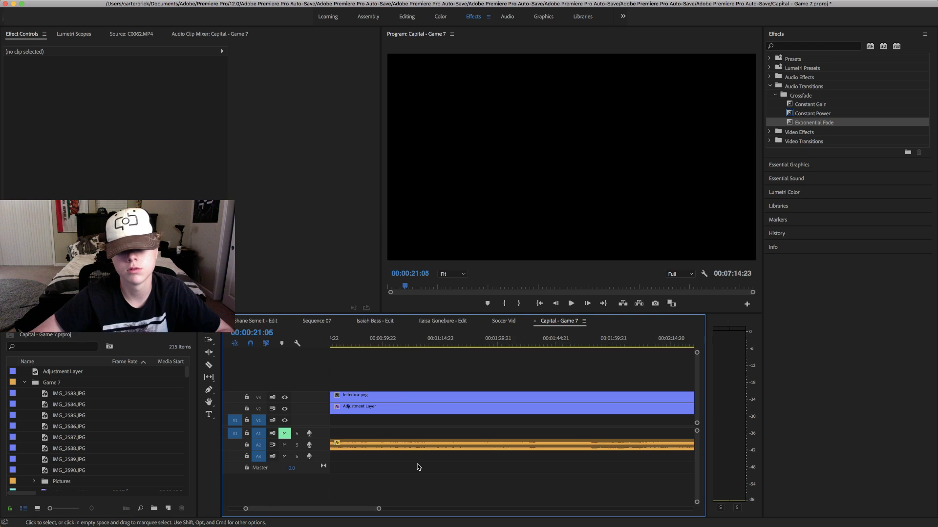
scroll(417, 464, up, 5)
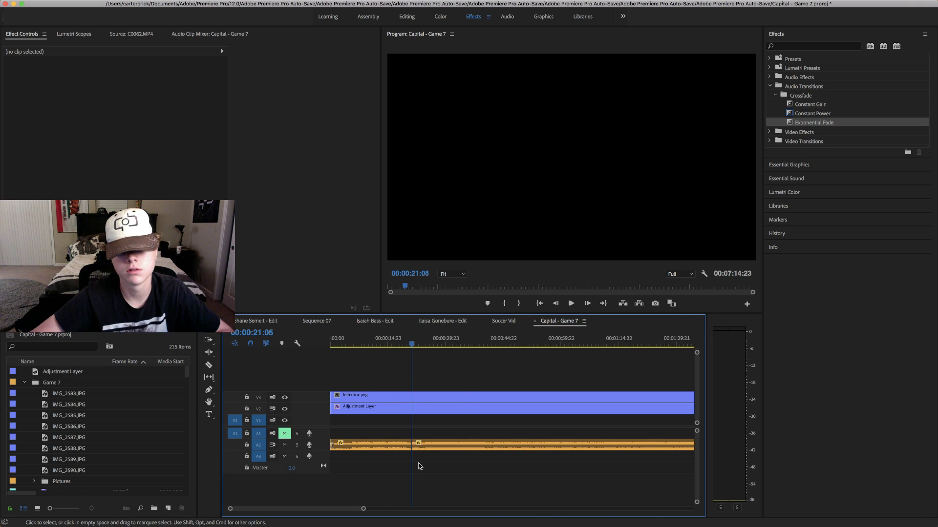
key(a)
click(418, 446)
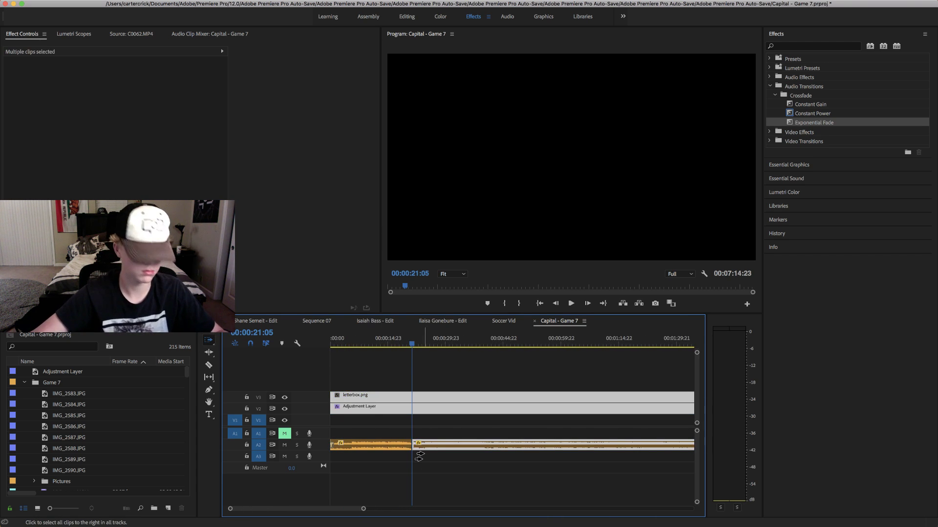
click(451, 435)
shift+click(445, 446)
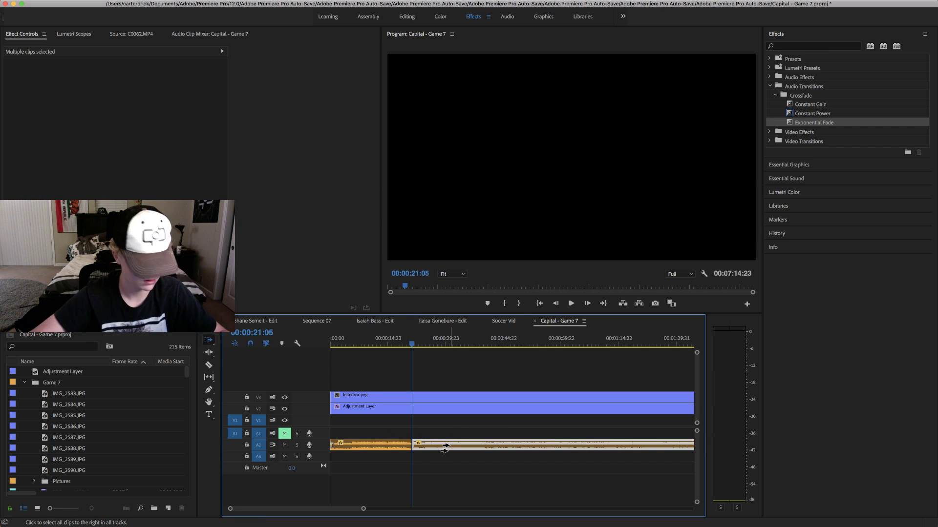
drag(446, 446, 463, 444)
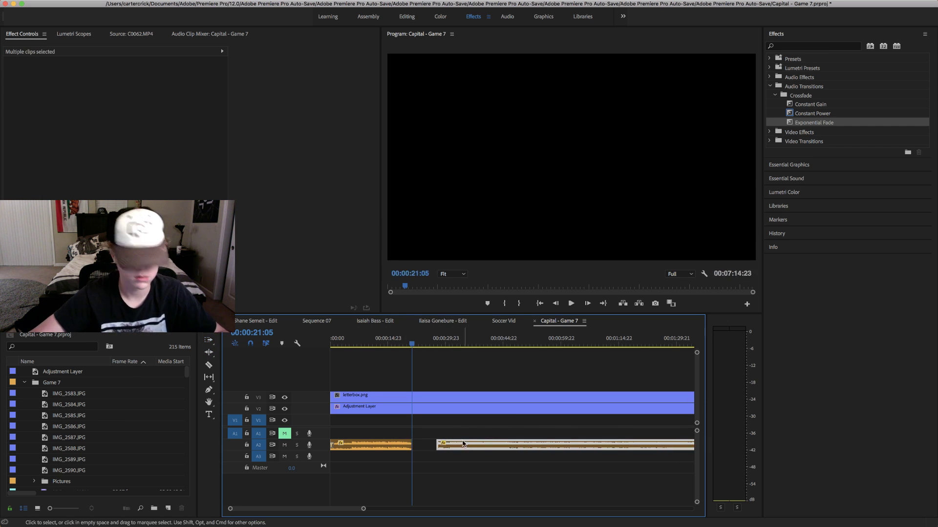
- Apply an Exponential Fade to the end of the Mona Lisa intro on A2 and play back the fade-out
click(409, 346)
key(space)
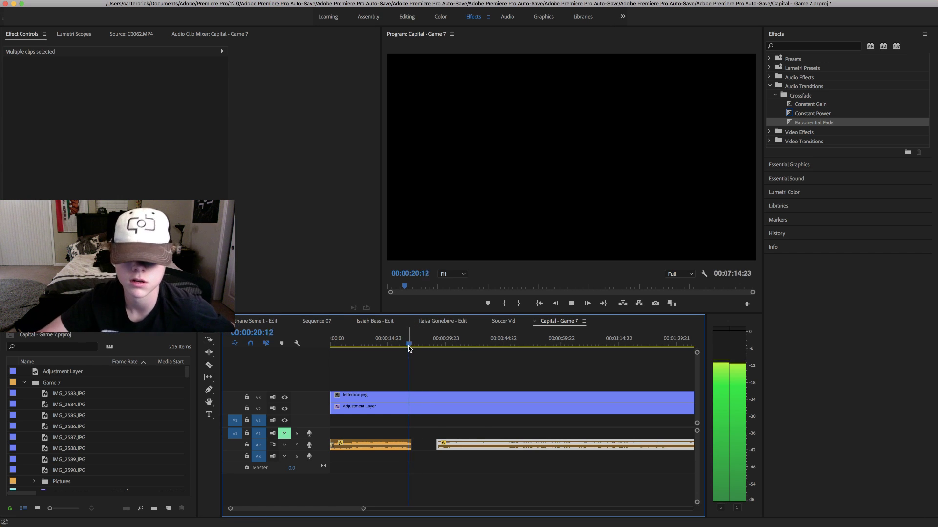
key(space)
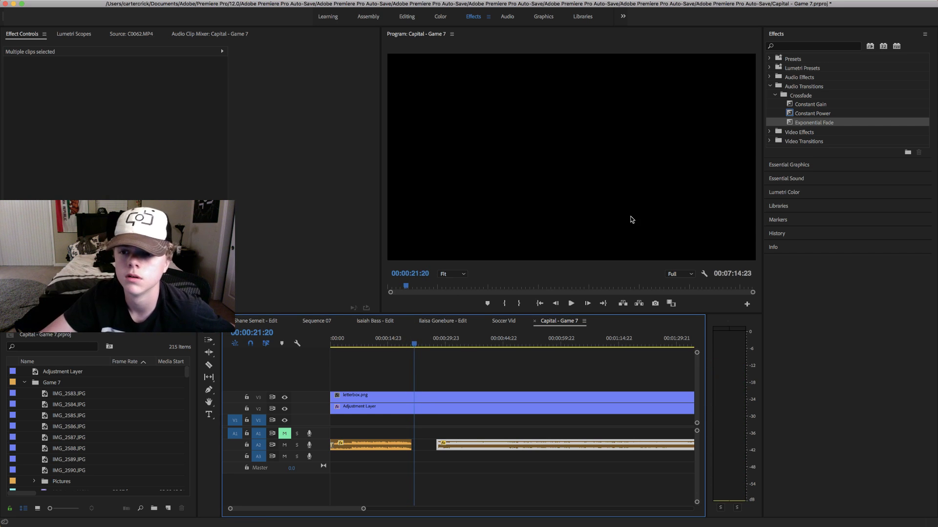
drag(801, 126, 500, 410)
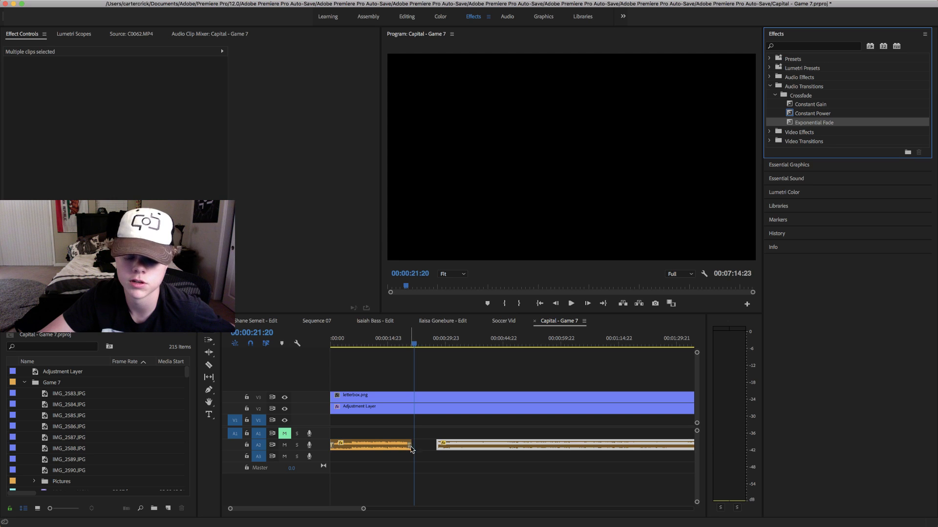
click(403, 344)
key(space)
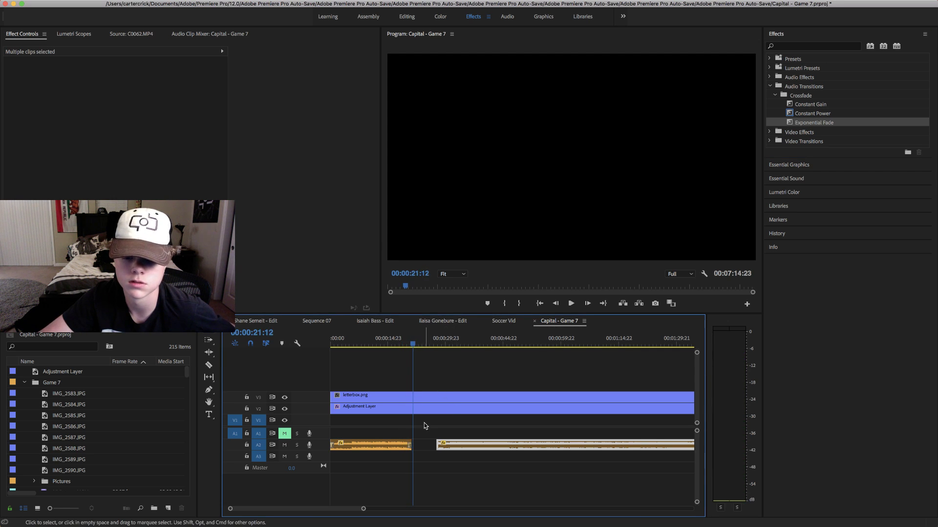
click(419, 456)
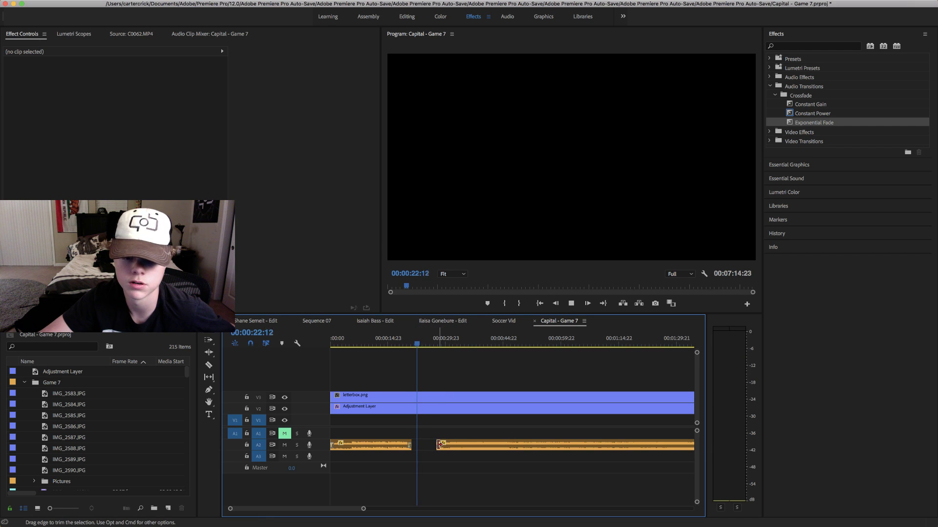
- Move the Papa Roach song on A2 earlier to start at 00:00:23:04, leaving a short gap after the Mona Lisa intro
drag(440, 445, 434, 448)
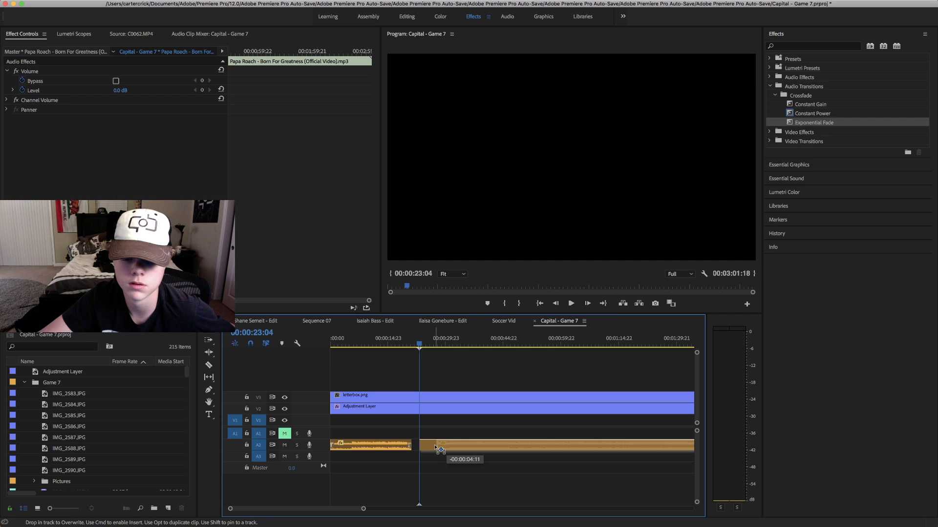
drag(435, 446, 436, 446)
key(space)
- Apply an Exponential Fade to the start of the Papa Roach song on A2 and move it directly after the Mona Lisa intro
click(410, 342)
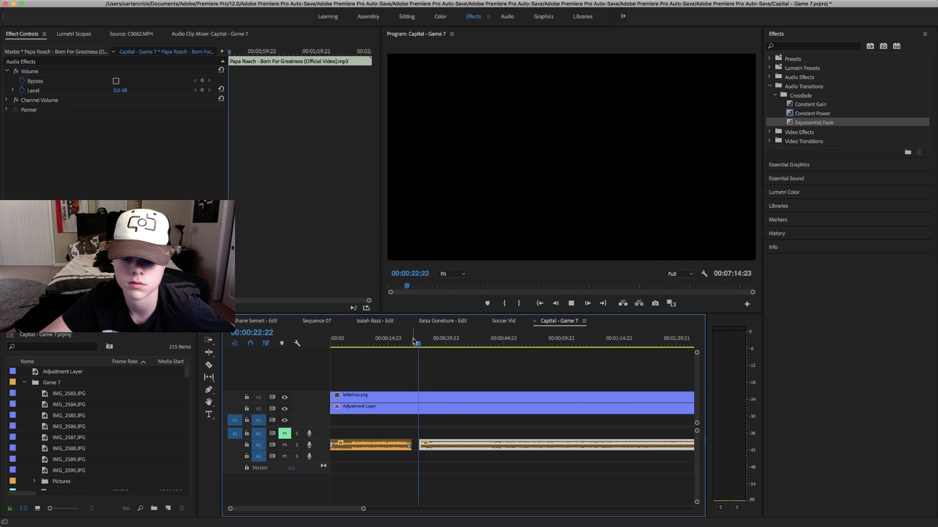
drag(814, 122, 590, 337)
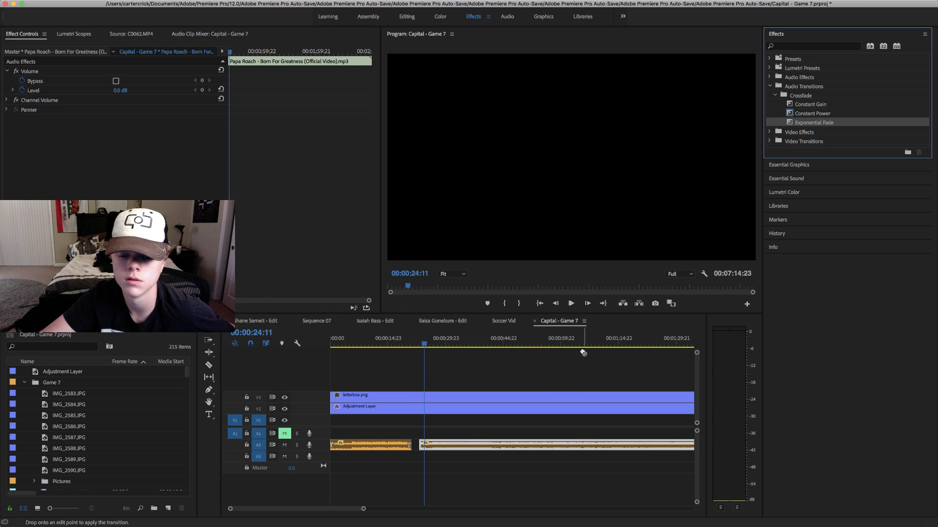
drag(423, 449, 414, 448)
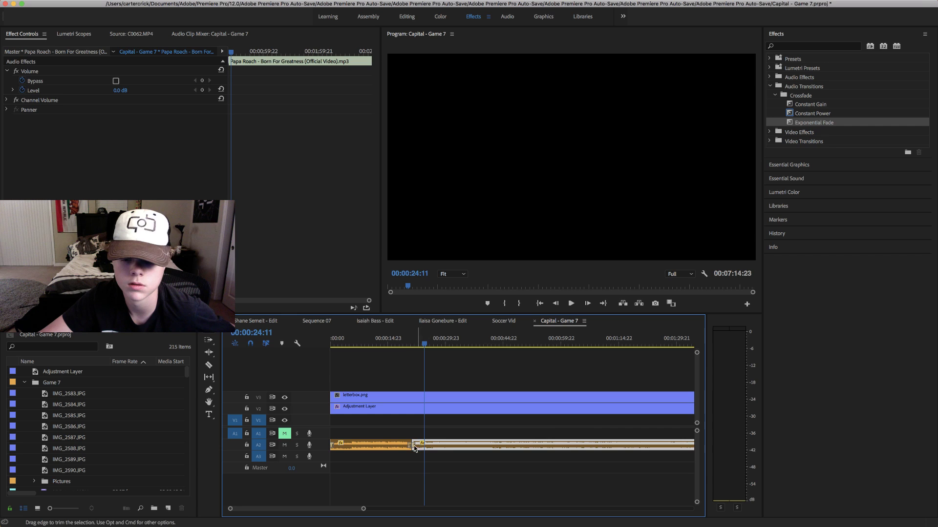
- Set the Papa Roach fade-in duration to 00:00:04:02, move the song down to A3, and play back the transition
click(416, 446)
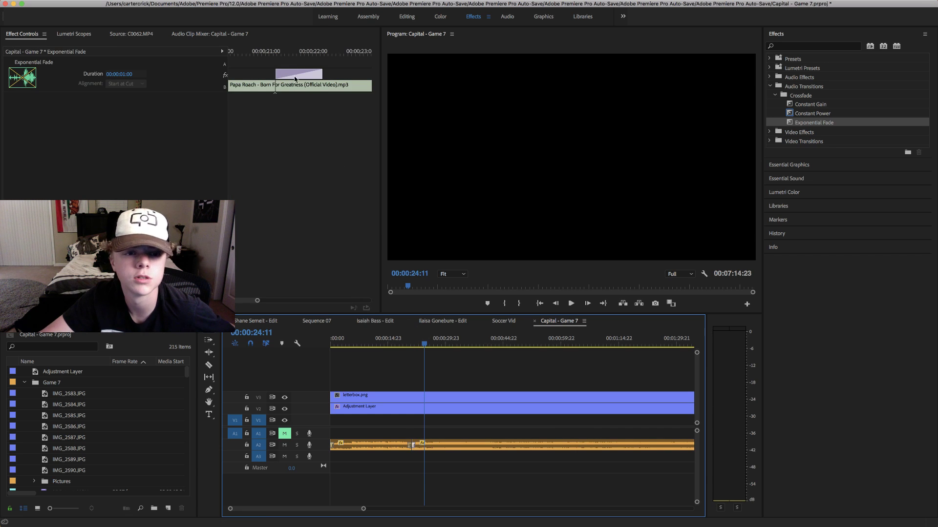
drag(129, 81, 122, 78)
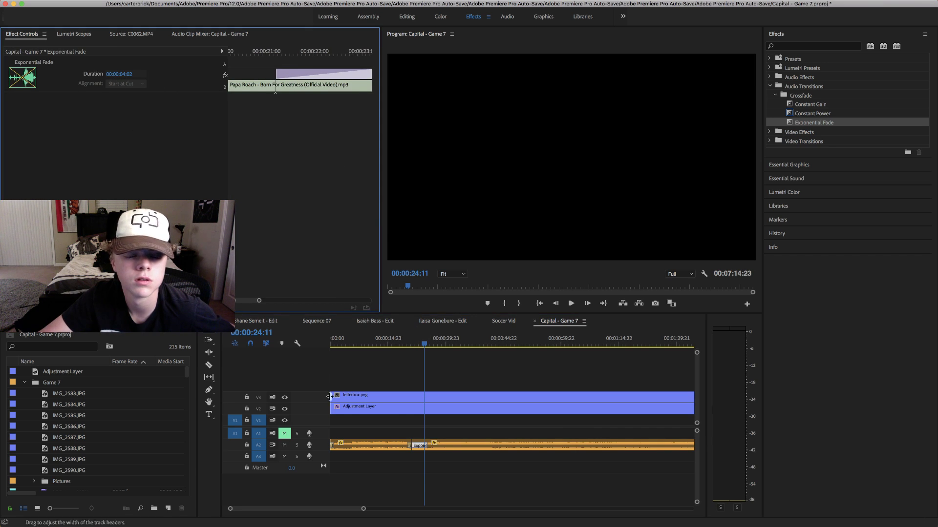
drag(437, 446, 437, 456)
click(409, 342)
key(space)
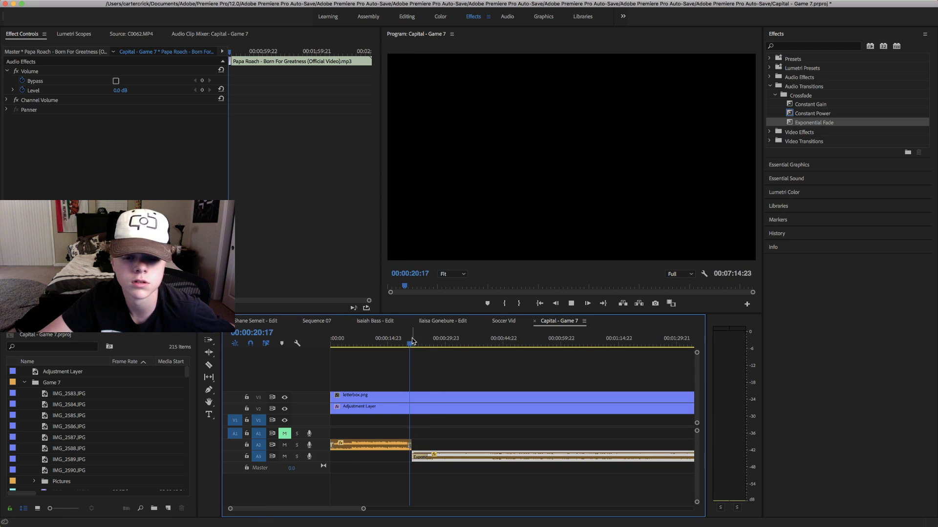
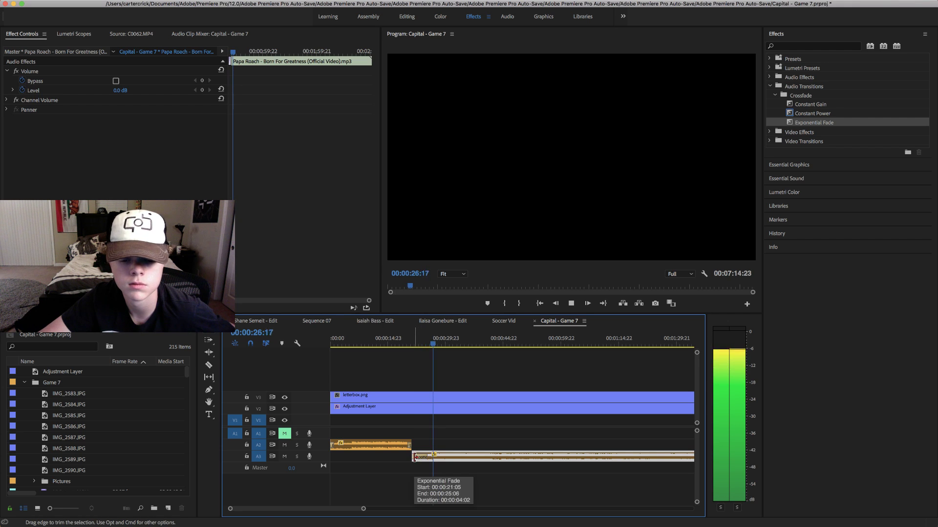
- Listen through the Papa Roach song on A3 and cut it with the Razor tool at 00:01:13:02
drag(363, 509, 438, 492)
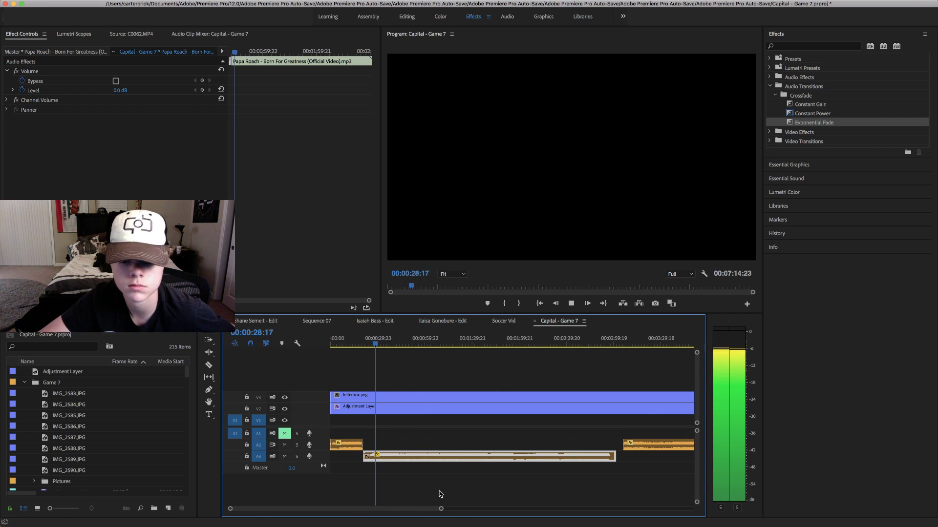
mouse_move(379, 345)
mouse_down()
mouse_move(398, 346)
mouse_move(394, 353)
mouse_up()
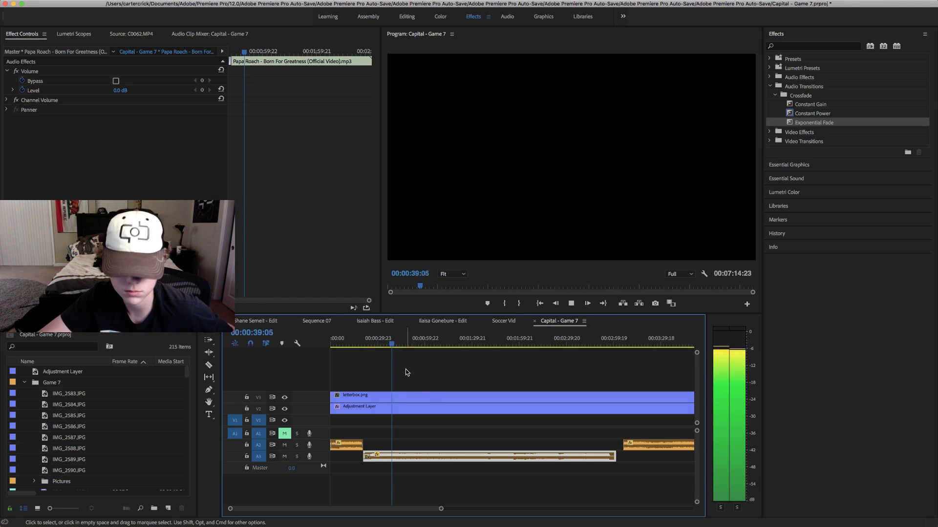
click(422, 341)
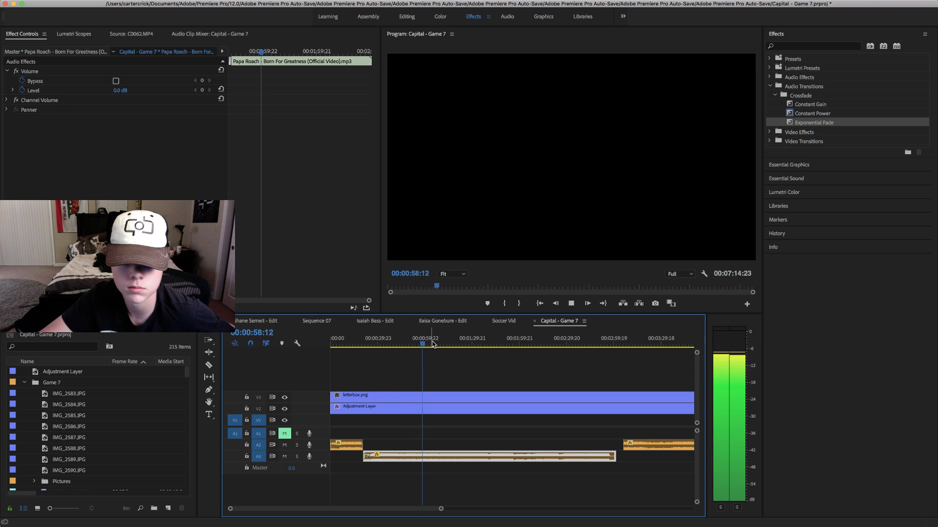
click(443, 343)
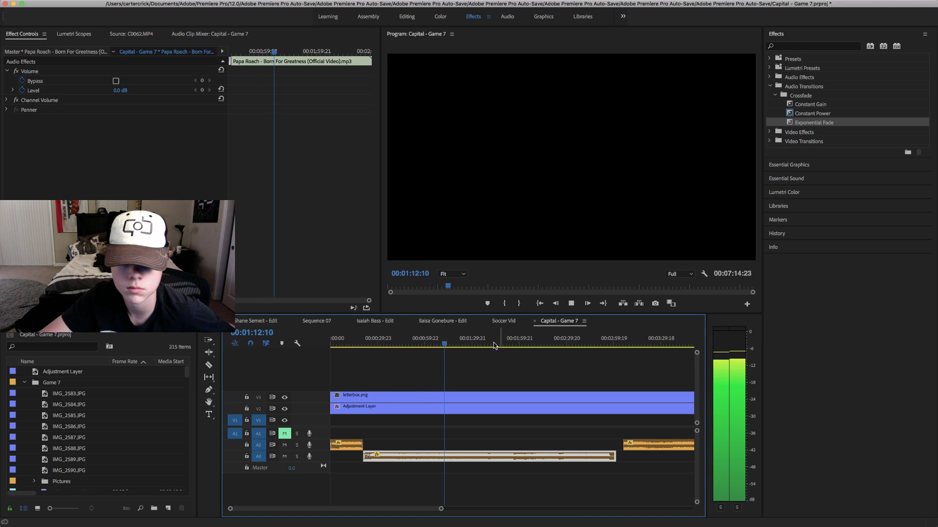
click(435, 344)
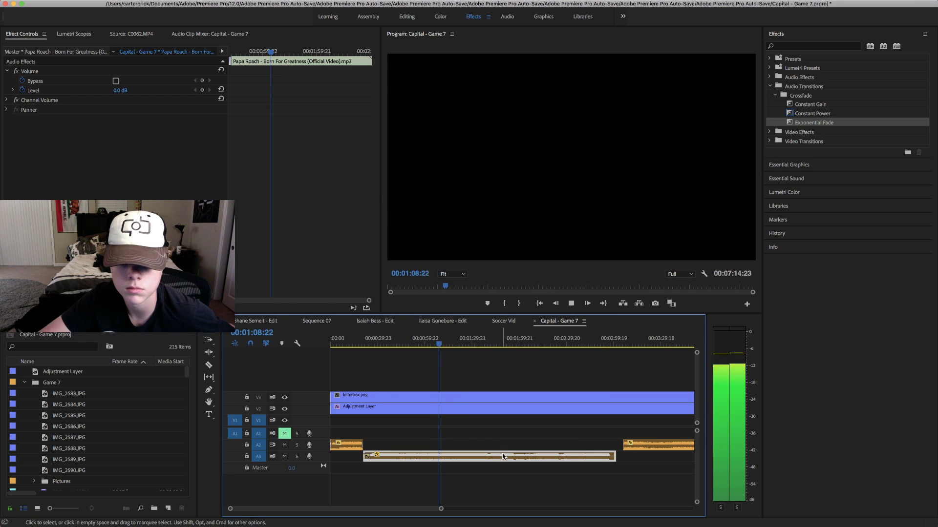
drag(441, 508, 435, 509)
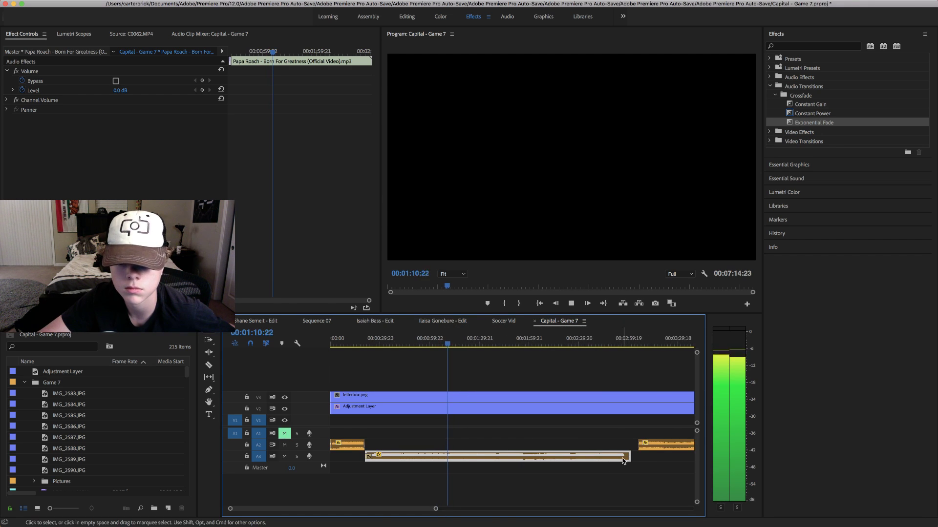
key(space)
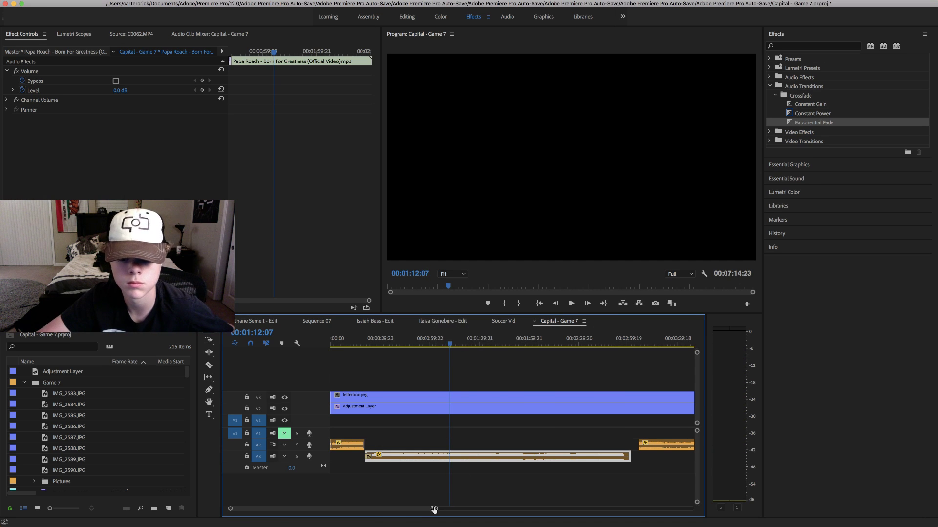
drag(434, 510, 379, 518)
key(space)
key(space)
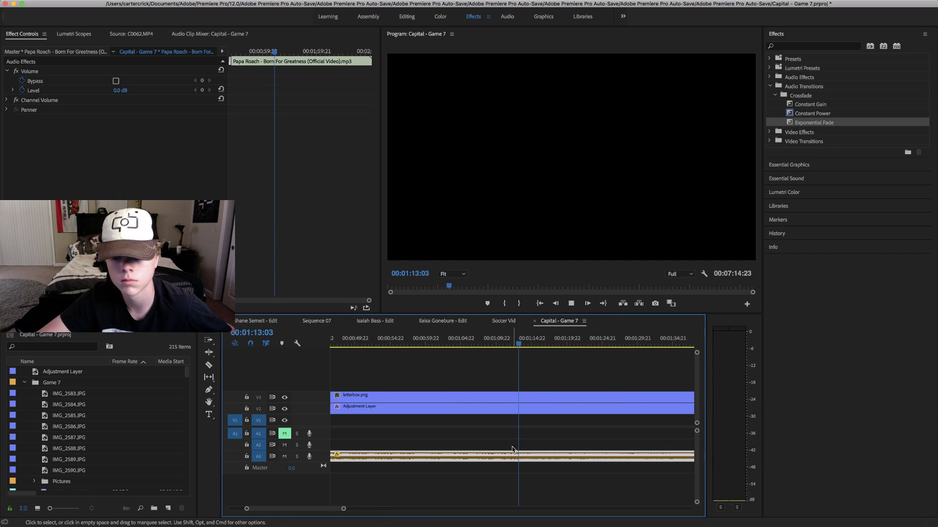
drag(518, 342, 516, 333)
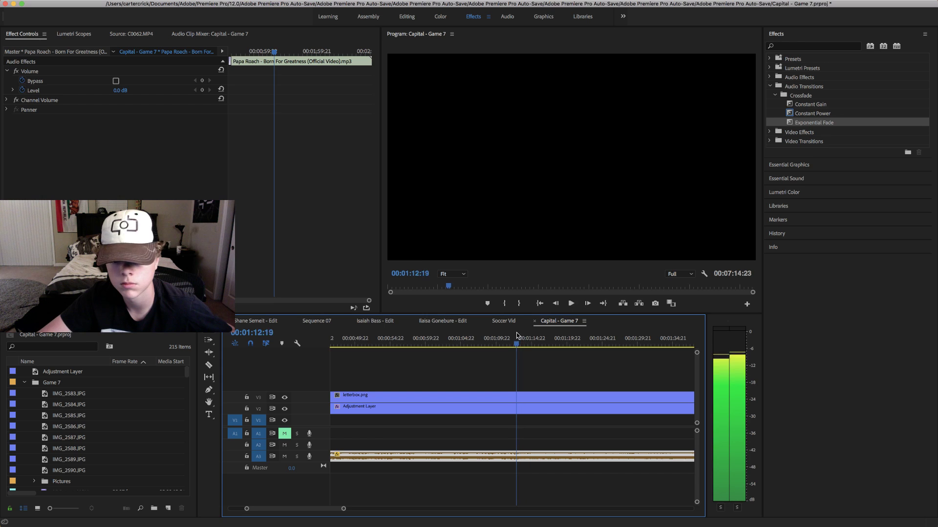
key(c)
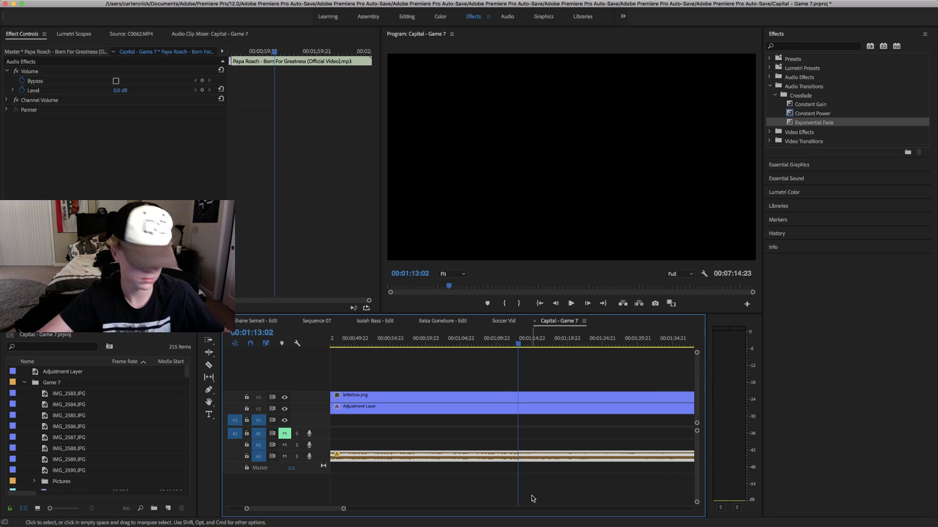
click(518, 457)
- Trim the start of the second Papa Roach part on A3 forward to 00:01:41:18
key(space)
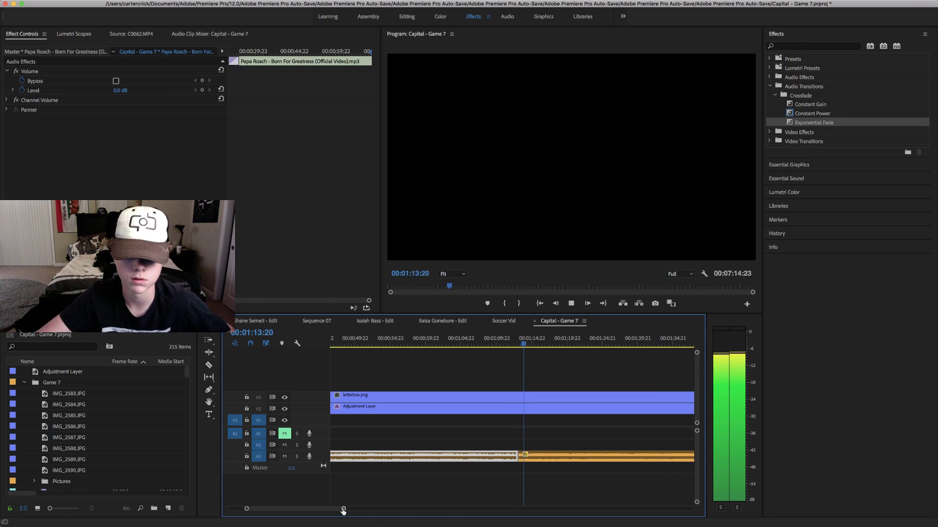
drag(343, 509, 425, 509)
click(483, 341)
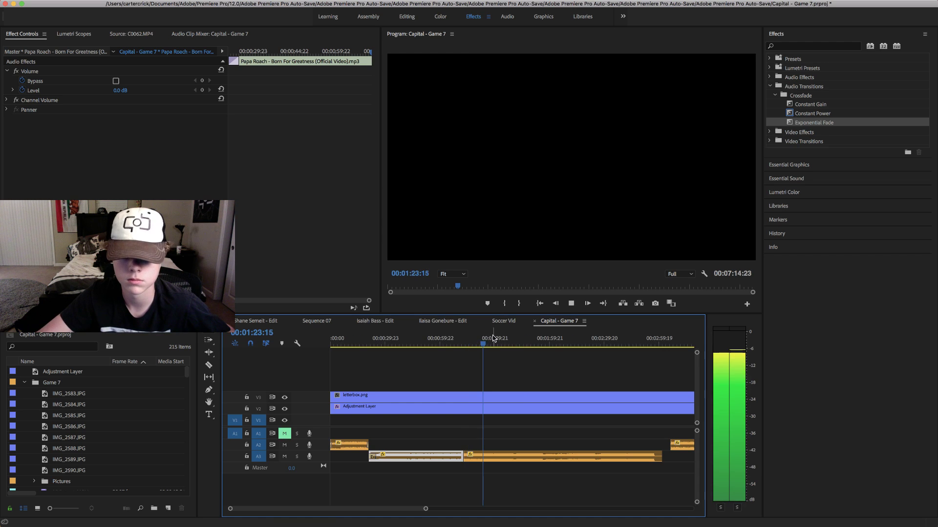
click(518, 339)
click(535, 341)
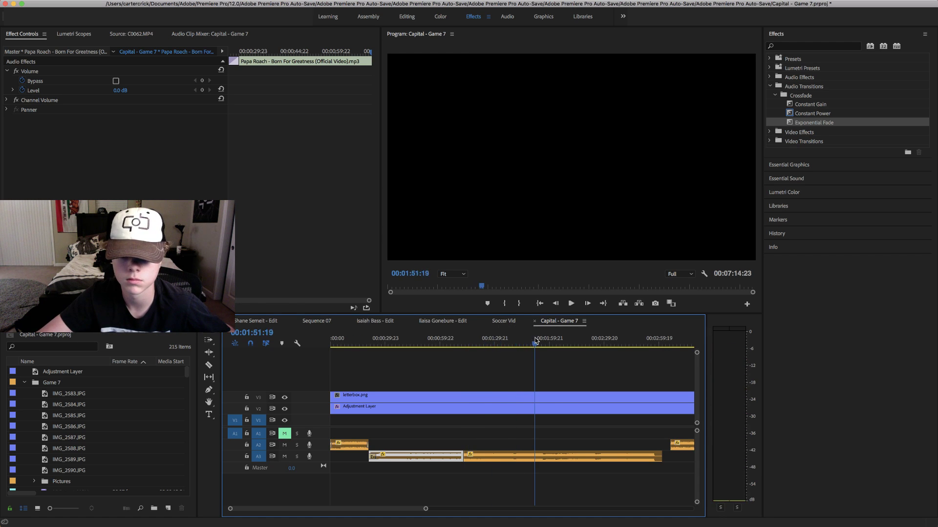
drag(535, 341, 516, 347)
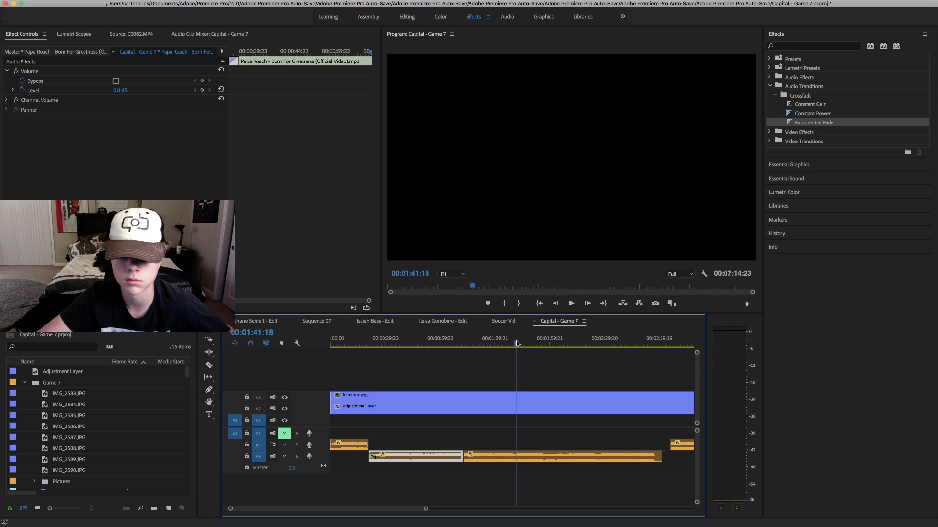
drag(464, 457, 520, 447)
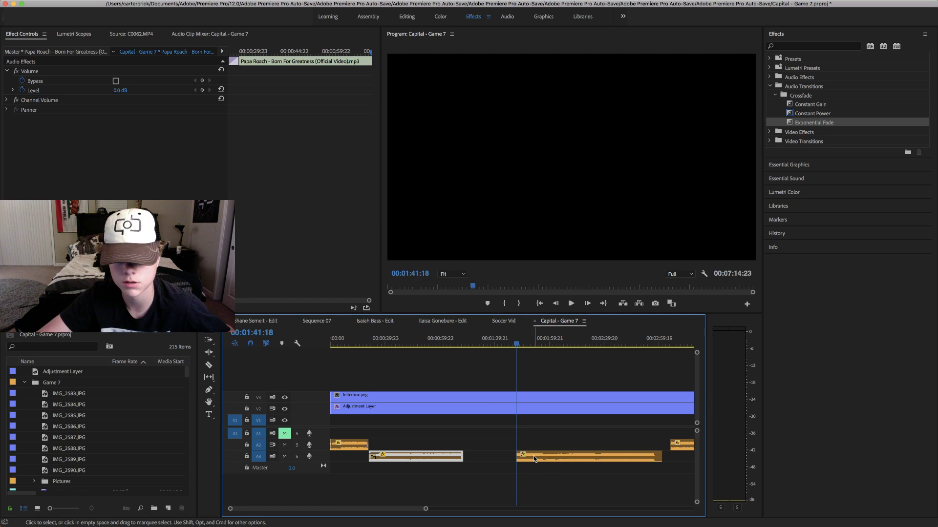
- Close the gap between the two Papa Roach parts on A3 and play back the join from about 00:01:08
click(457, 345)
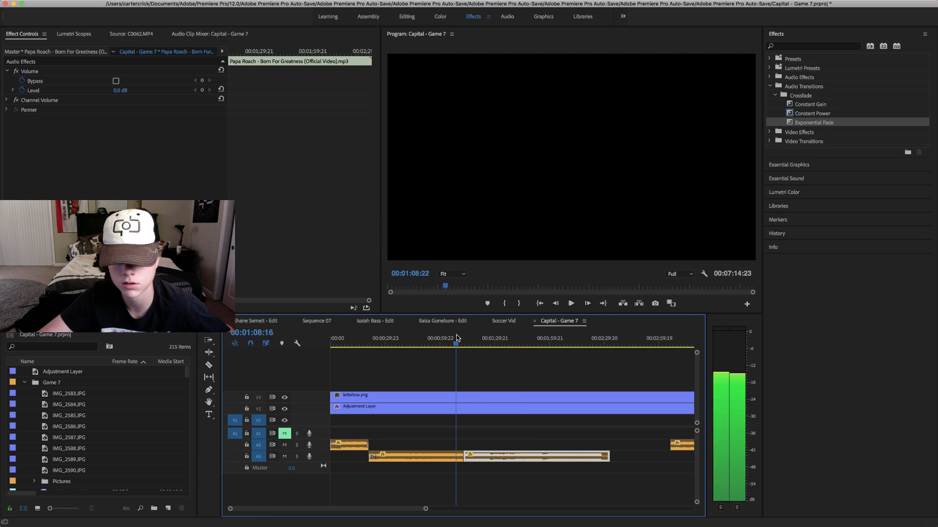
key(space)
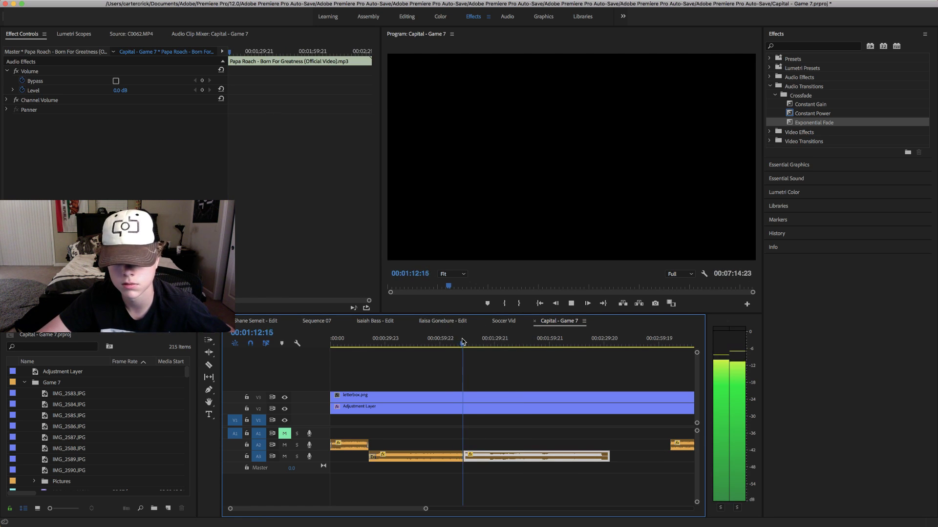
click(463, 342)
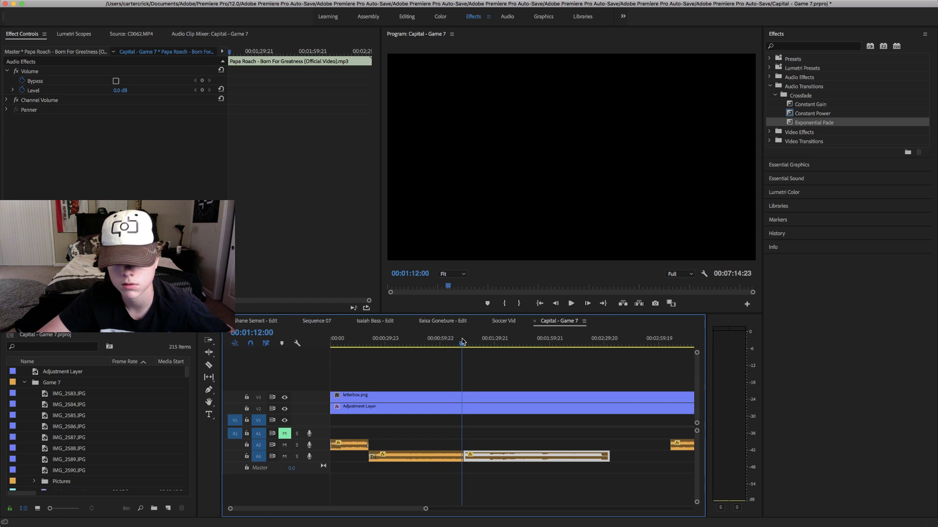
click(470, 474)
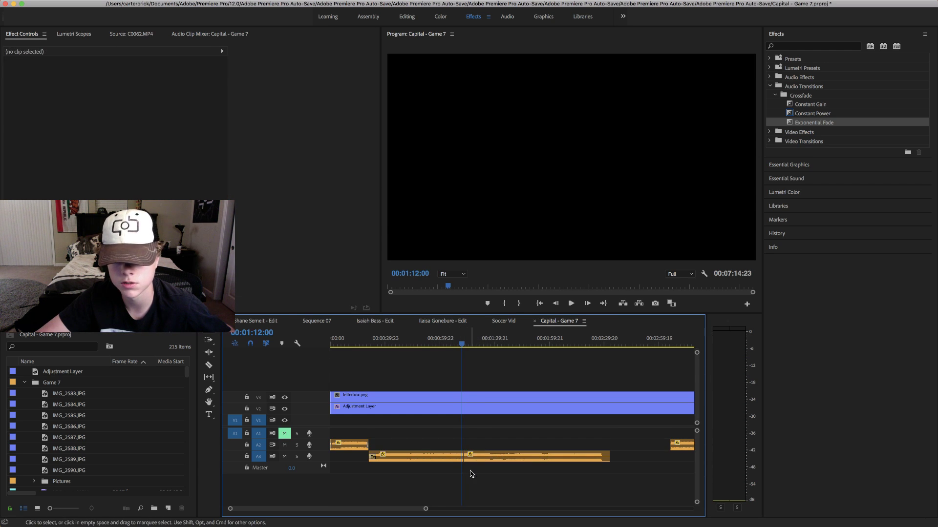
- Save the project and move both Papa Roach parts from A3 up to A2, right after the Mona Lisa intro
key(super+s)
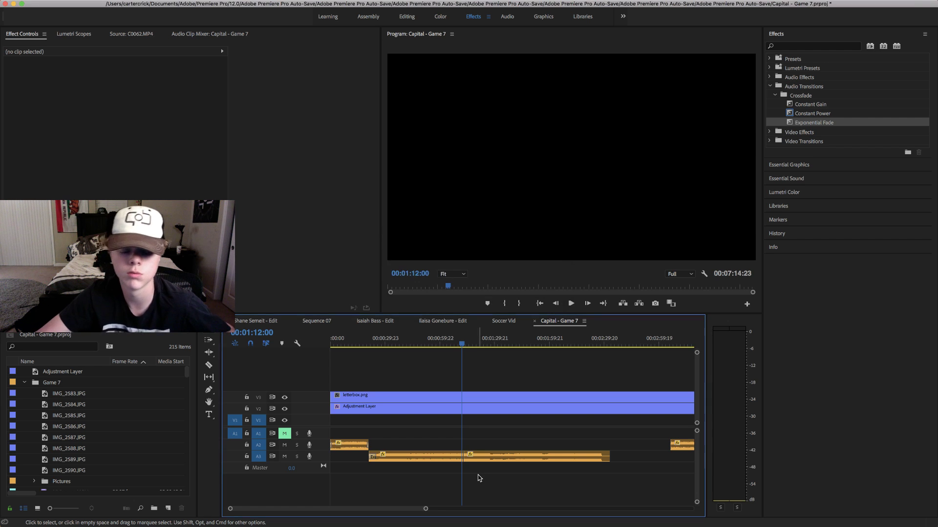
drag(436, 470, 487, 442)
click(457, 430)
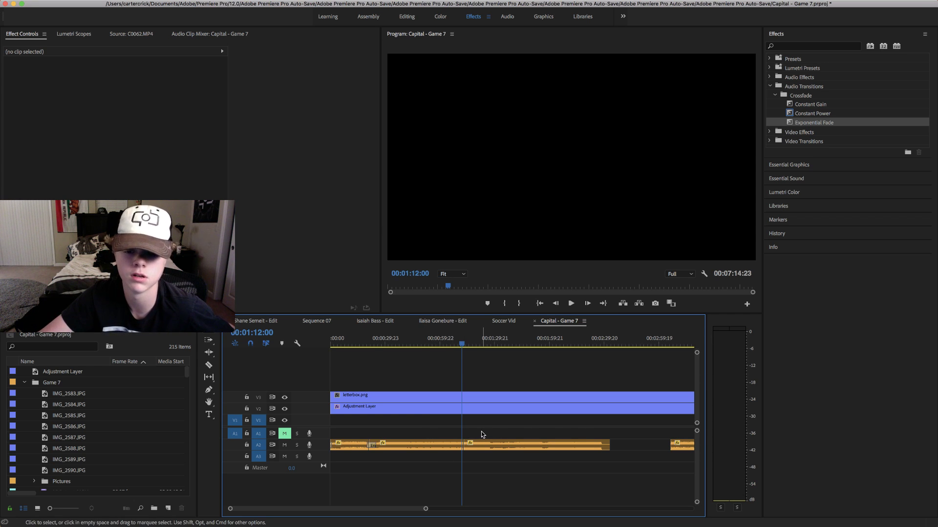
- Listen through the joined Papa Roach parts on A2 from 00:01:12:00 to about 00:01:41
key(space)
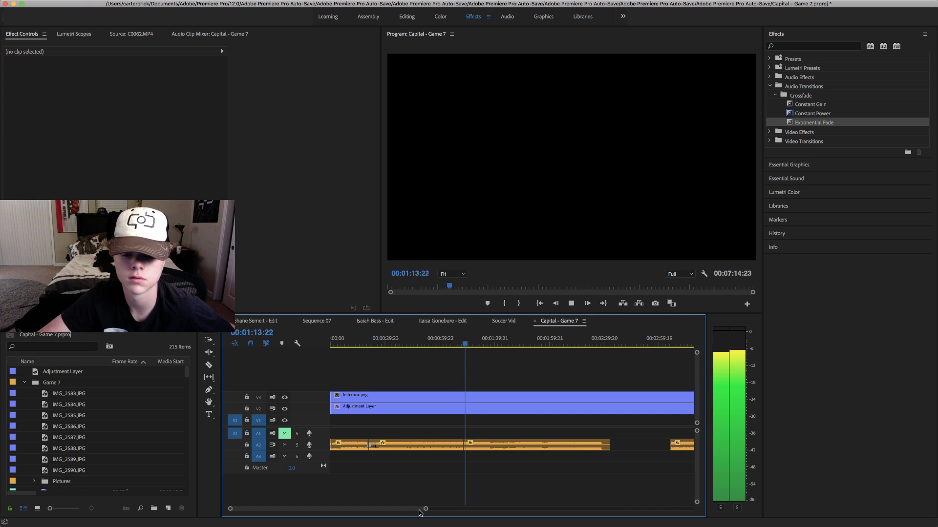
drag(425, 509, 390, 515)
scroll(390, 517, down, 2)
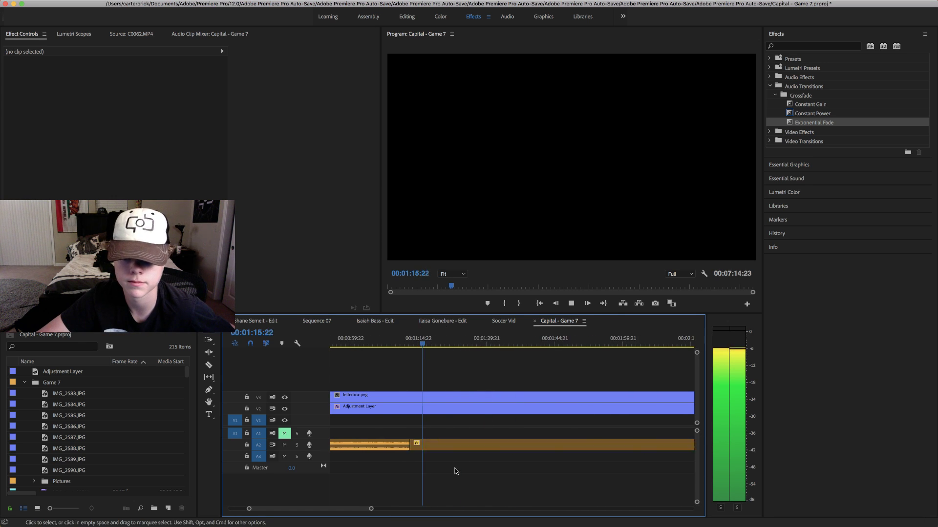
click(472, 344)
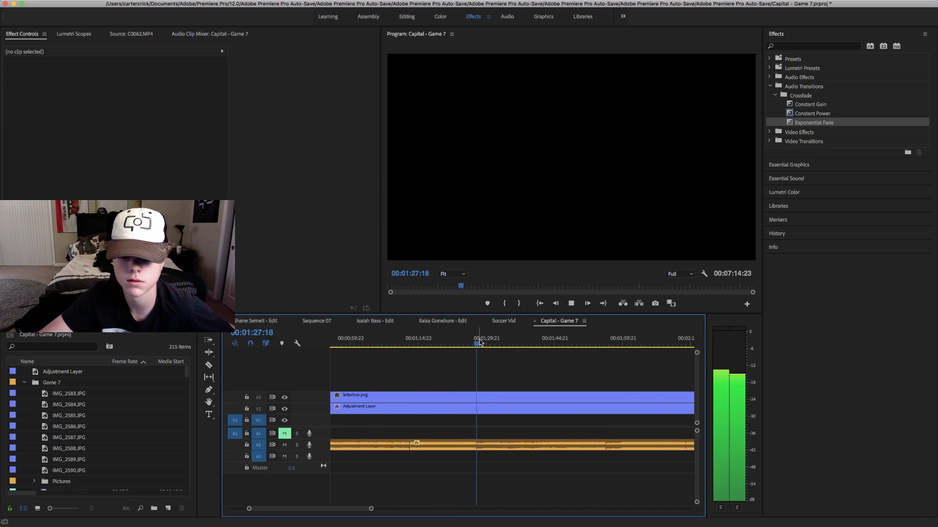
click(484, 342)
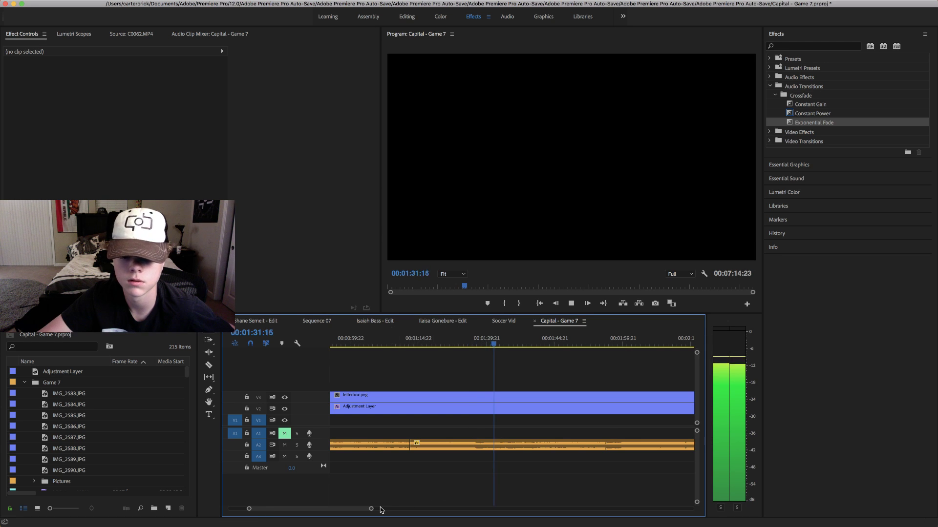
drag(371, 509, 423, 509)
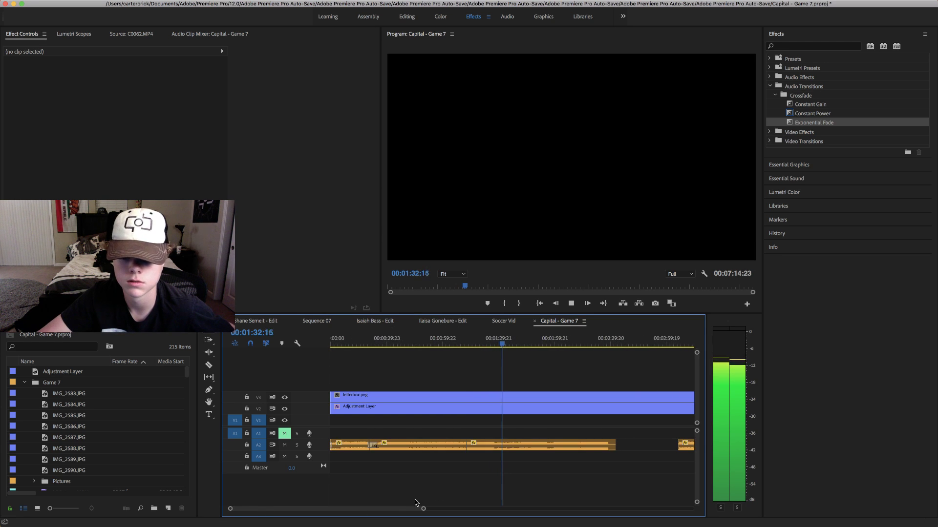
click(515, 341)
click(537, 341)
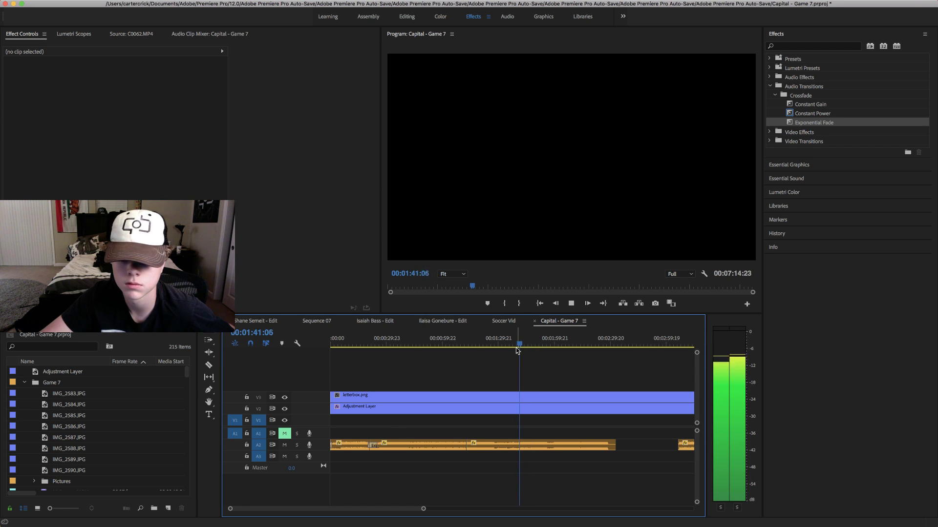
mouse_move(518, 345)
mouse_down()
mouse_move(531, 344)
mouse_move(519, 345)
mouse_up()
- Cut the second Papa Roach part on A2 with the Razor tool at 00:01:41:19 and play on past the cut
drag(422, 509, 363, 526)
key(space)
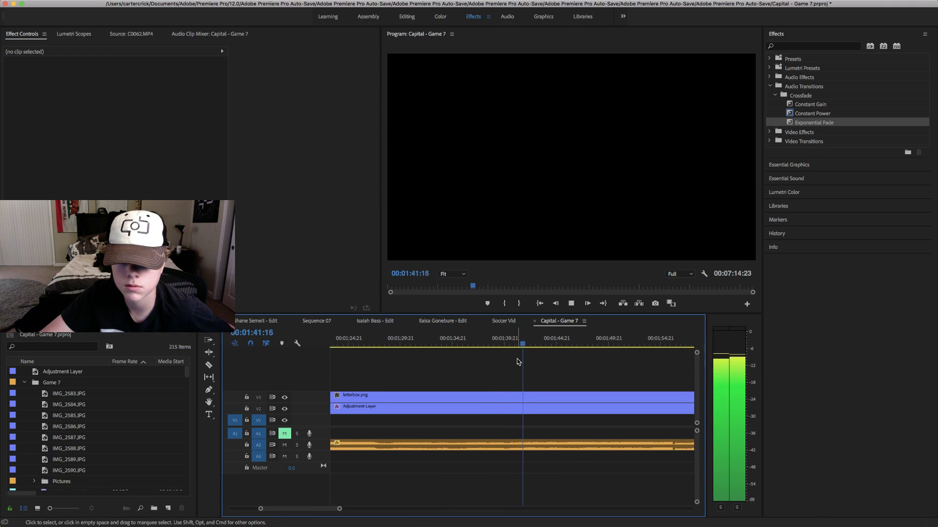
key(space)
key(Left)
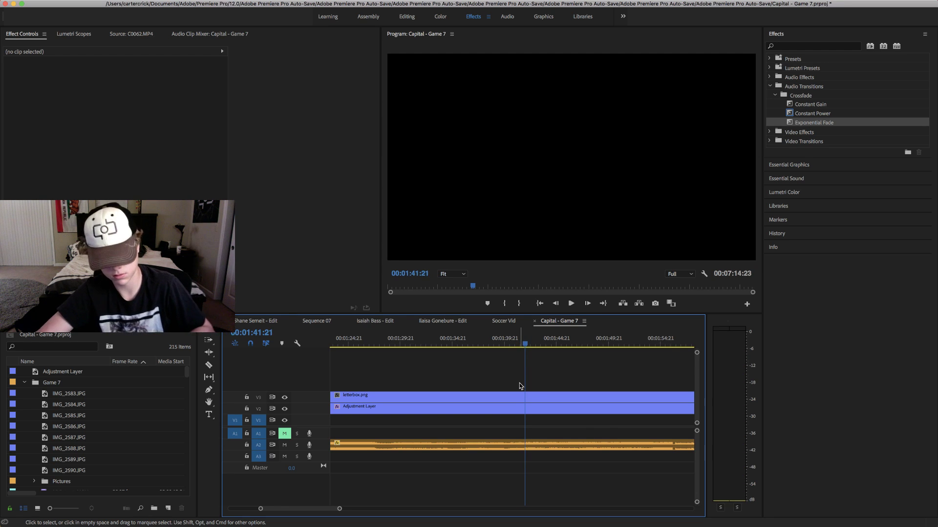
key(Left)
key(Left)
key(Left)
key(Left)
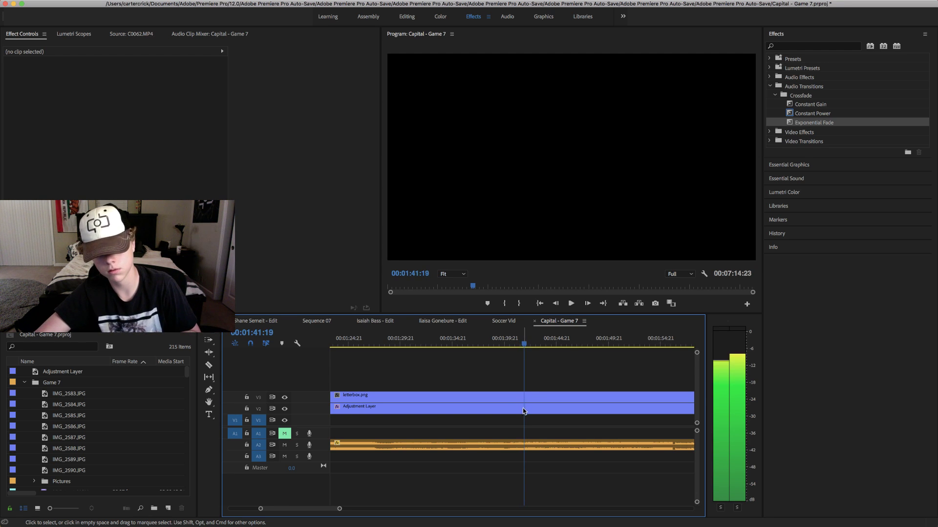
key(c)
click(525, 447)
key(space)
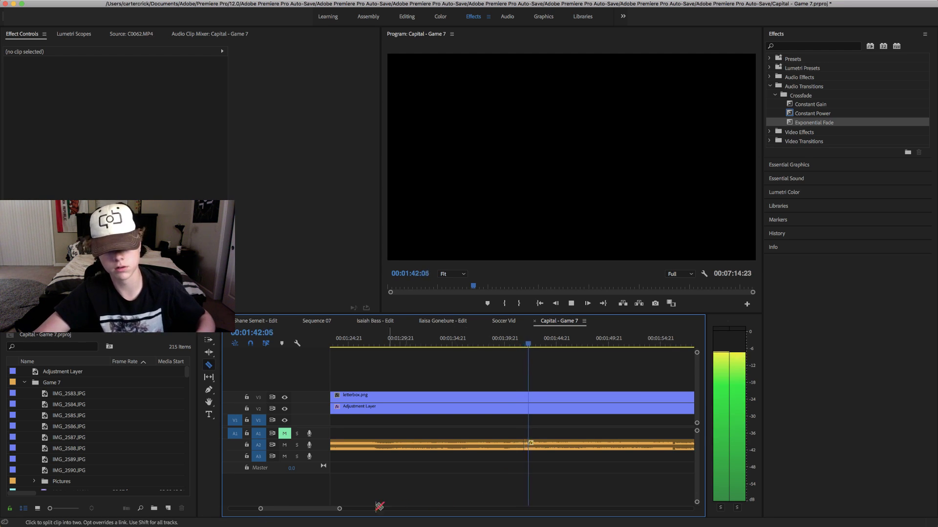
drag(338, 510, 422, 509)
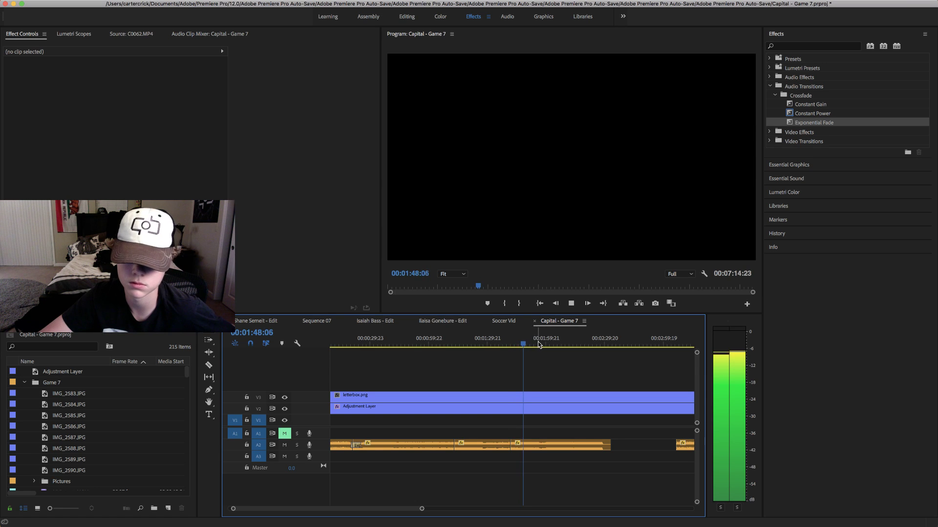
key(space)
click(510, 337)
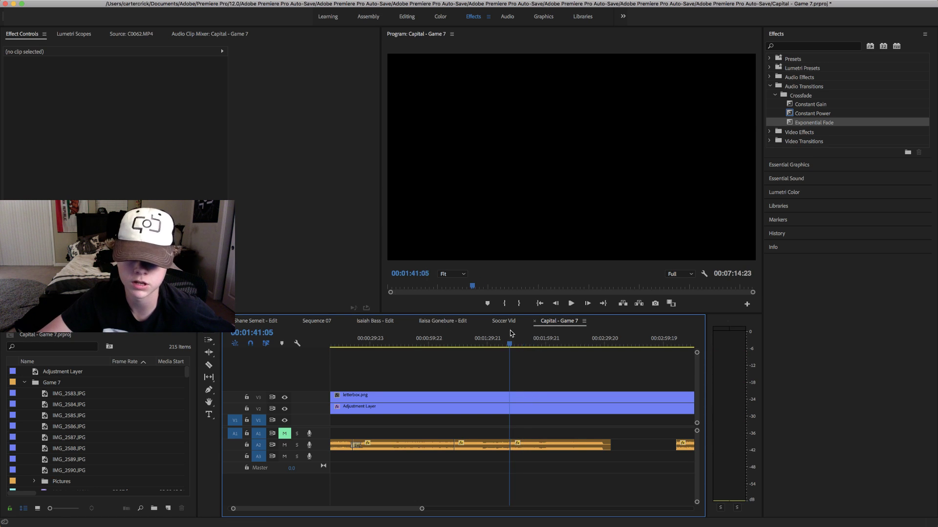
- Trim the end of the last Papa Roach part on A2 back to about 00:02:29:16
click(610, 341)
scroll(453, 497, down, 3)
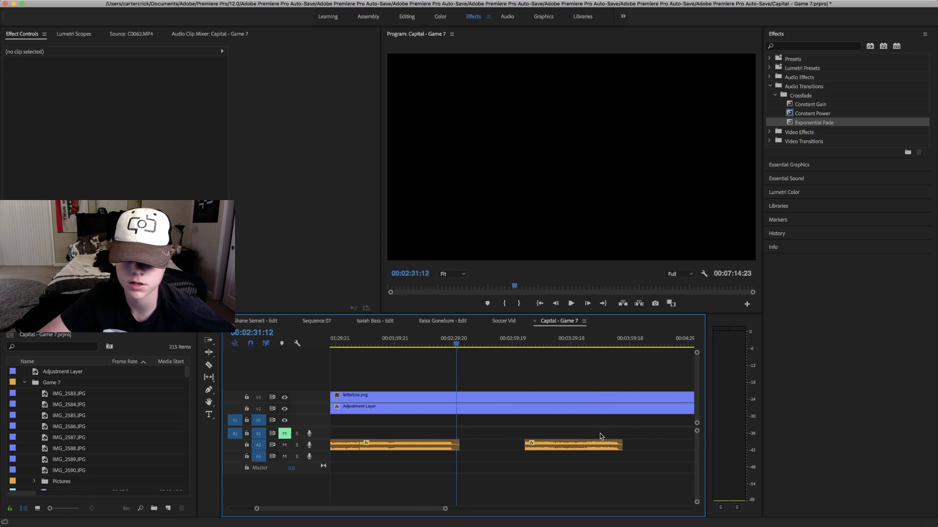
drag(446, 510, 400, 509)
click(363, 447)
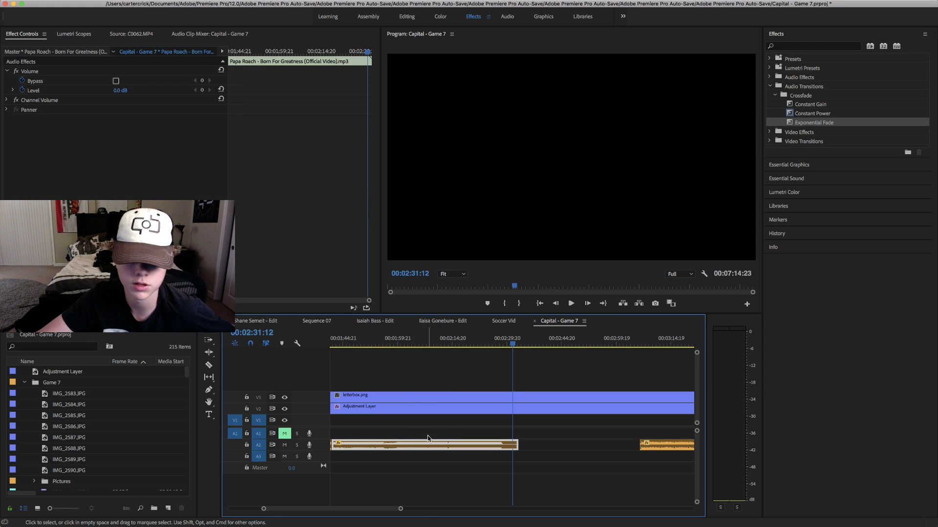
key(equal)
key(equal)
key(equal)
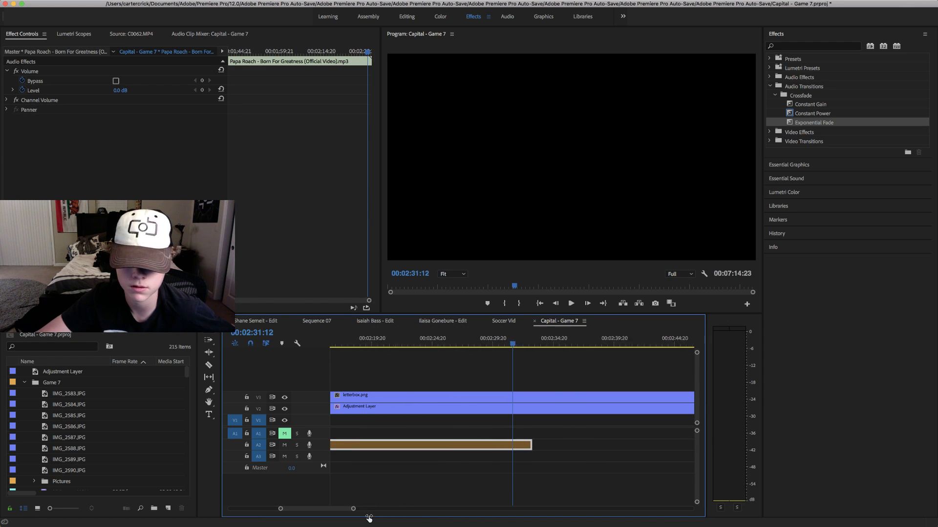
drag(545, 445, 475, 445)
- Play back the trimmed Papa Roach ending on A2 and apply an Exponential Fade to the clip's end
key(space)
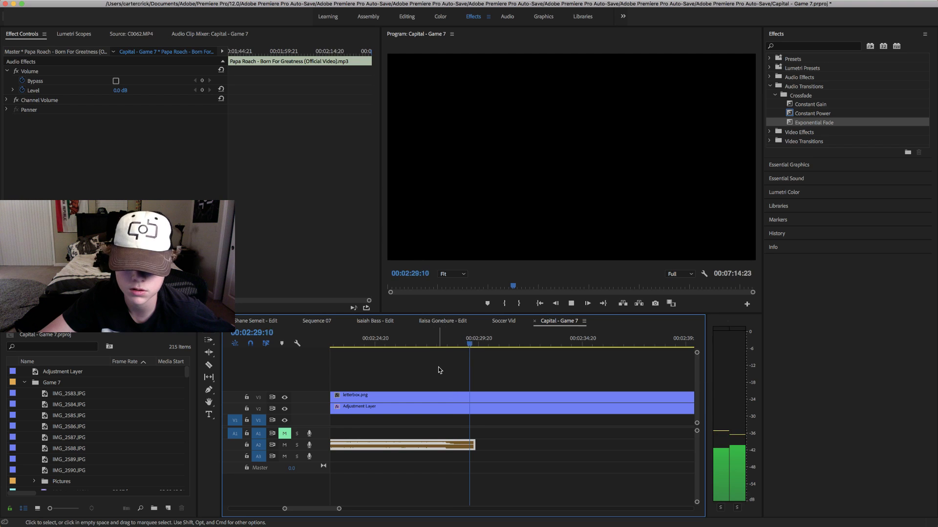
click(447, 348)
key(space)
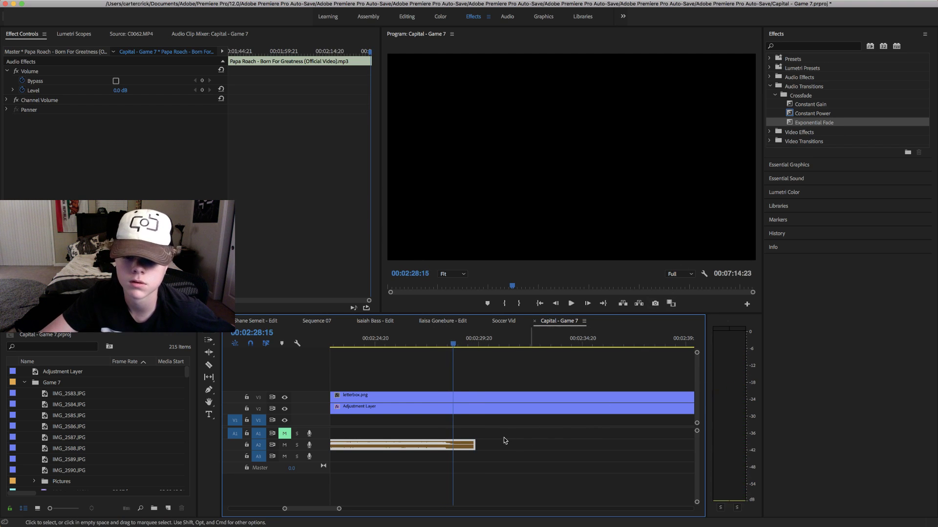
click(489, 444)
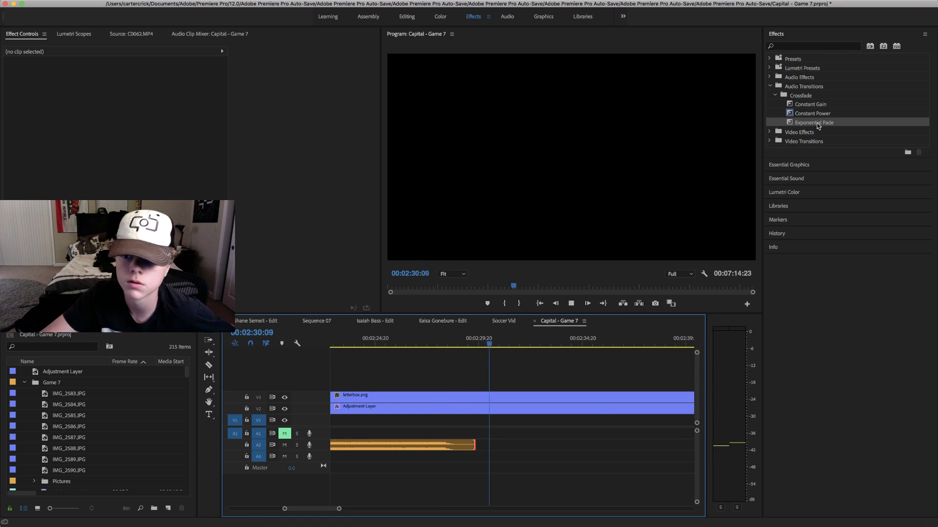
drag(813, 122, 474, 448)
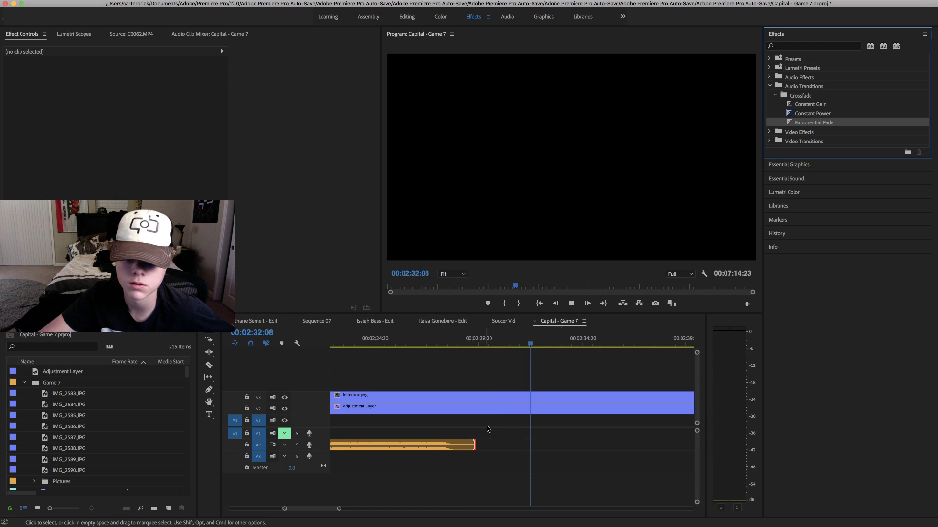
- Move the last music clip from A2 to A3 so it slightly overlaps the end of the A2 music, and play the join
drag(339, 509, 466, 509)
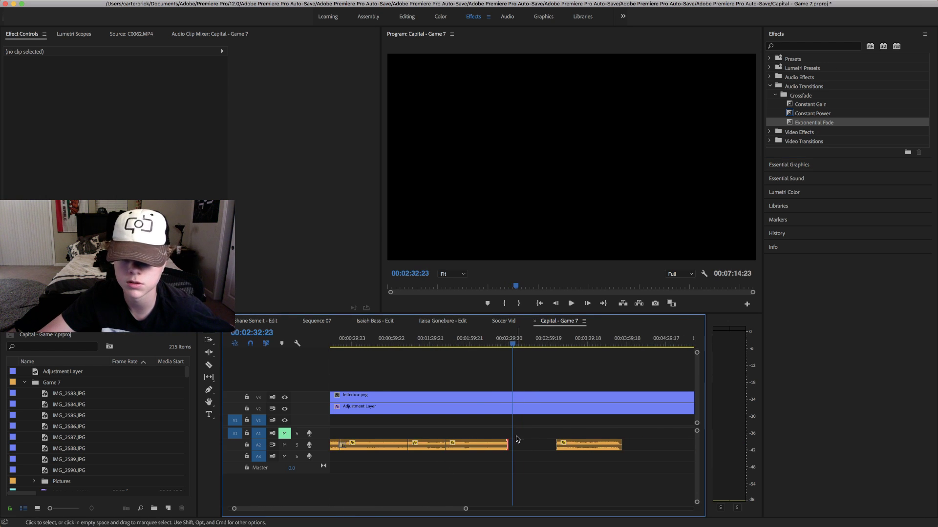
drag(600, 448, 537, 459)
click(503, 342)
key(space)
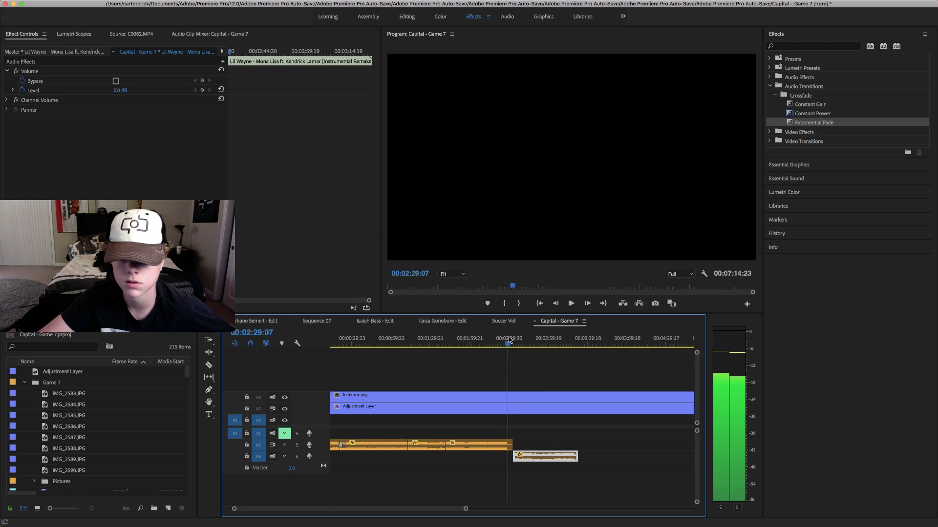
click(508, 339)
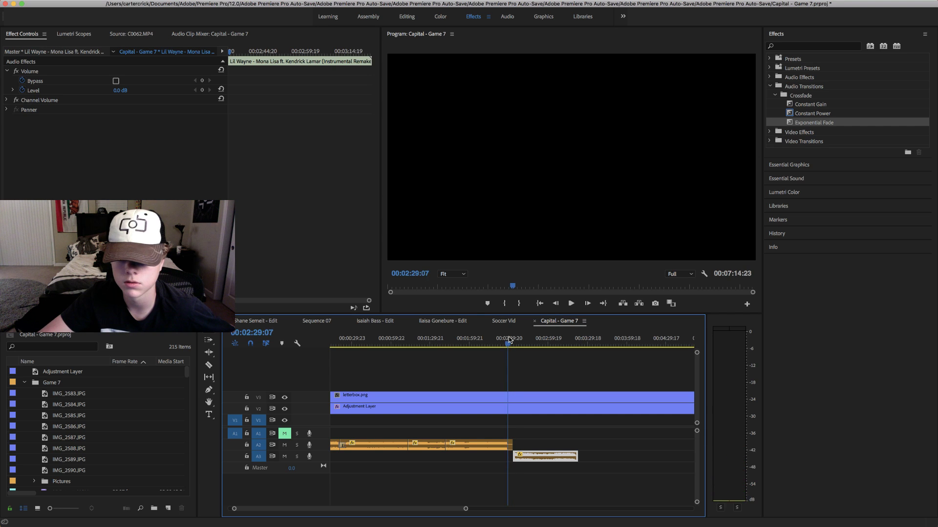
key(space)
drag(526, 456, 522, 458)
key(space)
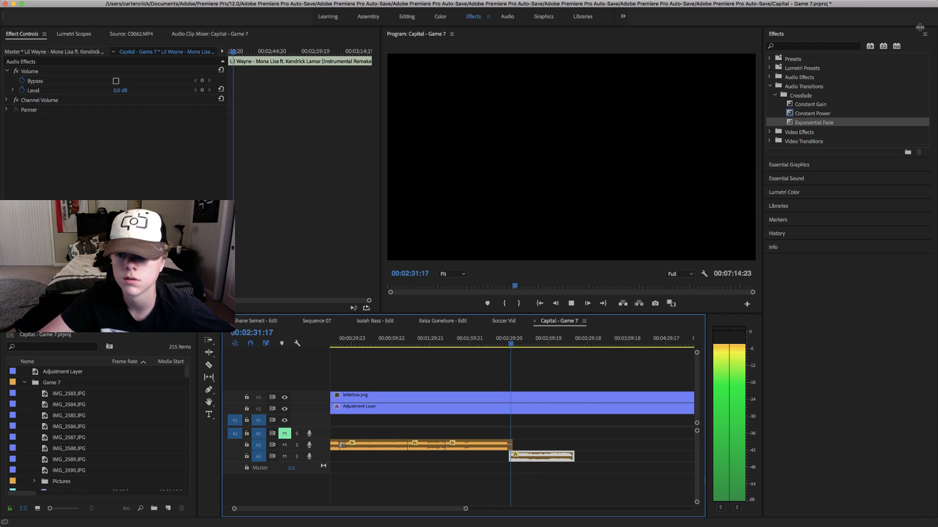
- Apply an Exponential Fade to the start of the A3 music clip and play back the transition
drag(813, 123, 511, 455)
click(510, 339)
key(space)
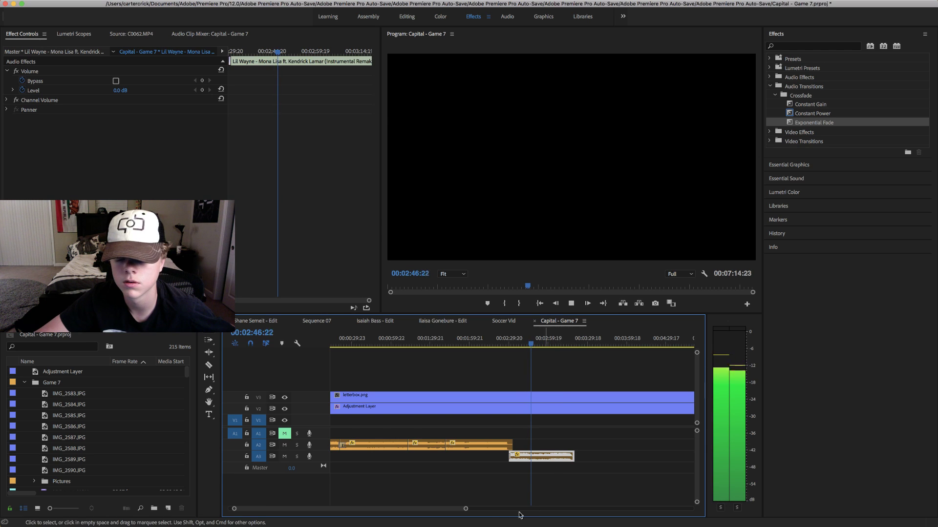
- Trim the A3 music clip to end at 00:02:45:16, add an Exponential Fade at its end, and play it back
drag(465, 508, 382, 509)
key(space)
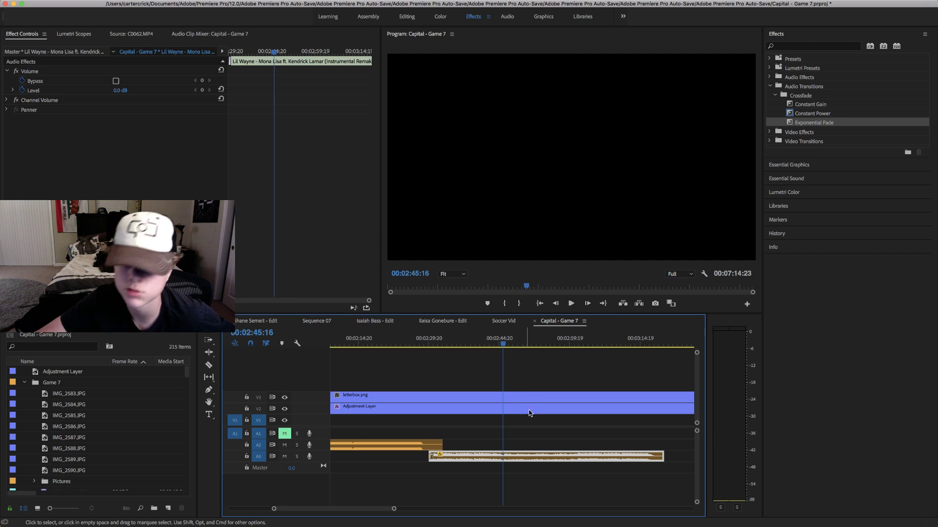
drag(655, 457, 502, 459)
click(809, 124)
click(496, 345)
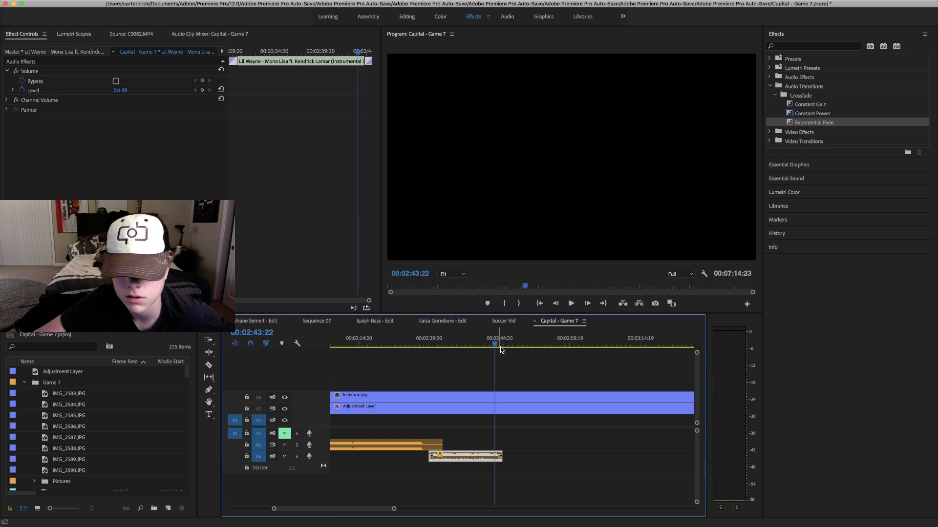
key(space)
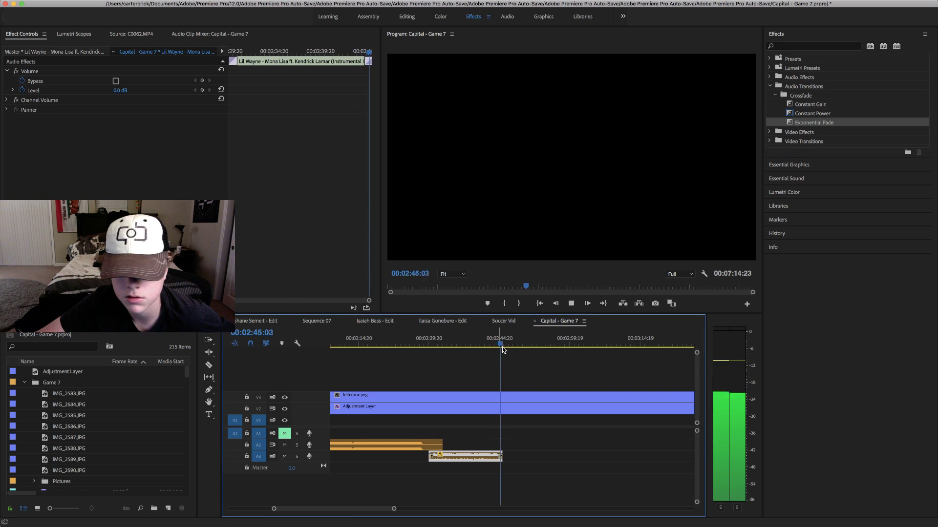
click(440, 465)
key(space)
key(space)
- Trim the Adjustment Layer and letterbox.png clips to end with the music at 00:02:45:16
drag(394, 509, 520, 477)
drag(656, 409, 449, 427)
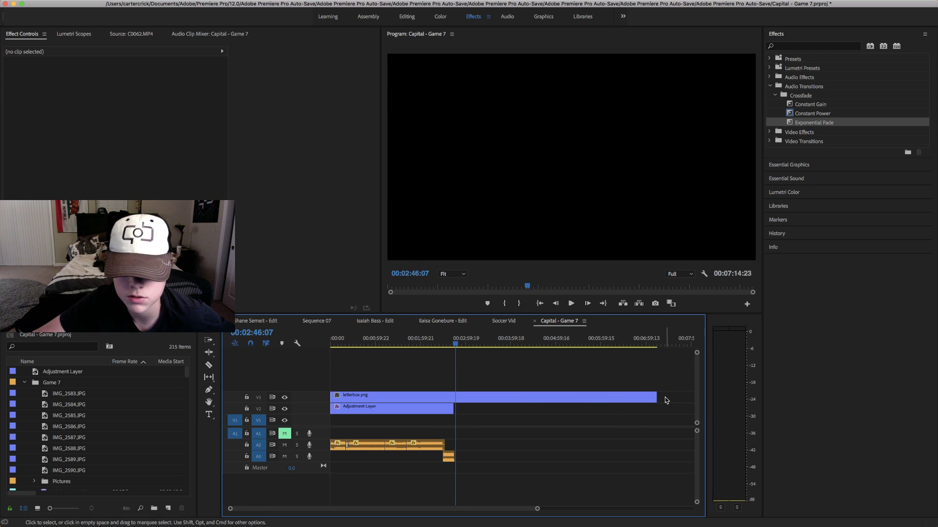
drag(656, 399, 508, 402)
drag(449, 404, 451, 403)
- Play back the ending, return the playhead to the sequence start, and save the project
click(451, 343)
key(space)
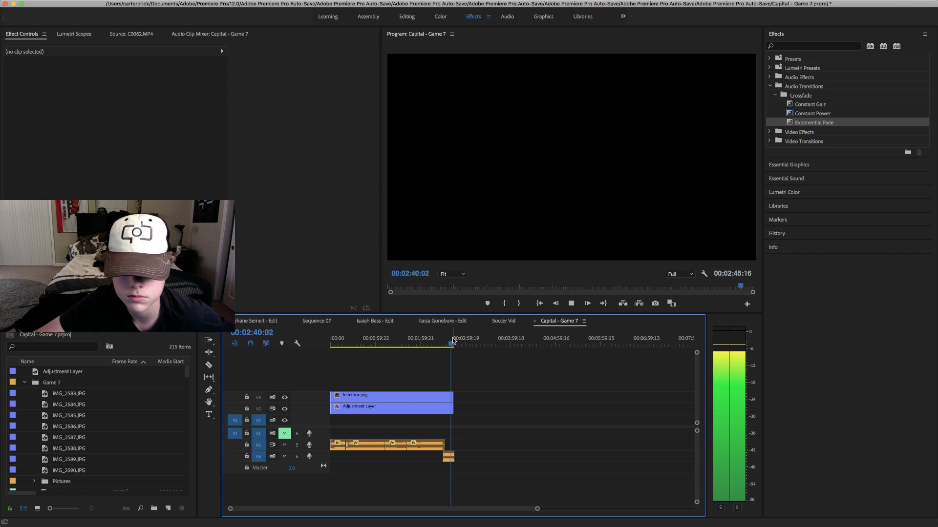
key(Home)
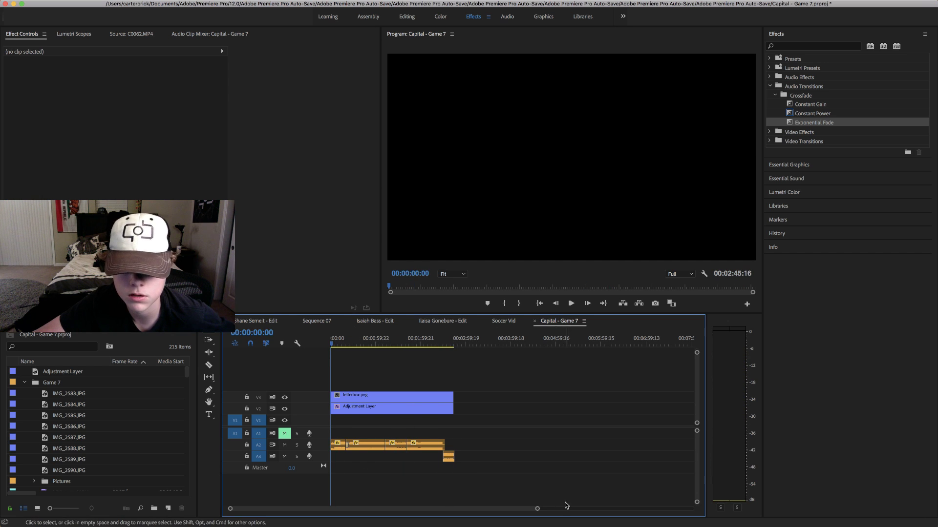
key(super+s)
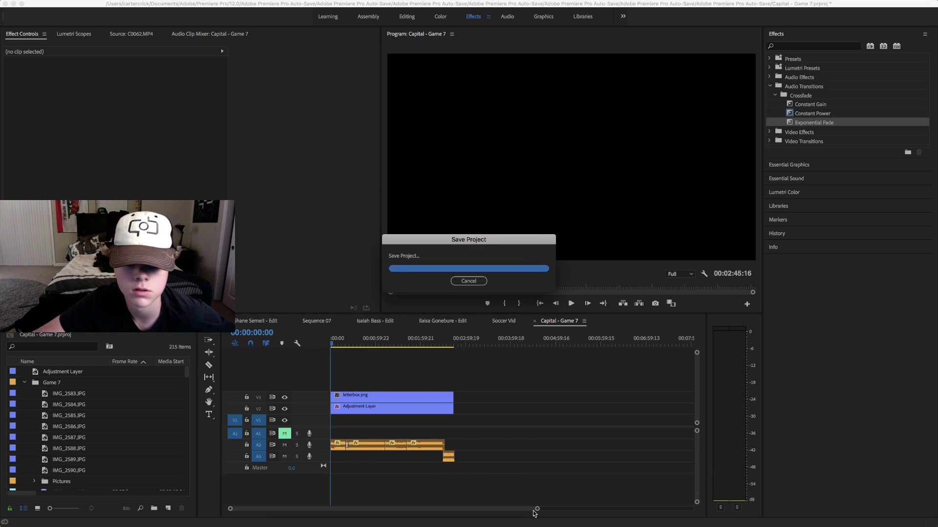
- Enlarge the A2 track and mark the first music clip's beat drop with a clip marker at 00:00:05:15, keeping the clip in place
drag(537, 509, 643, 477)
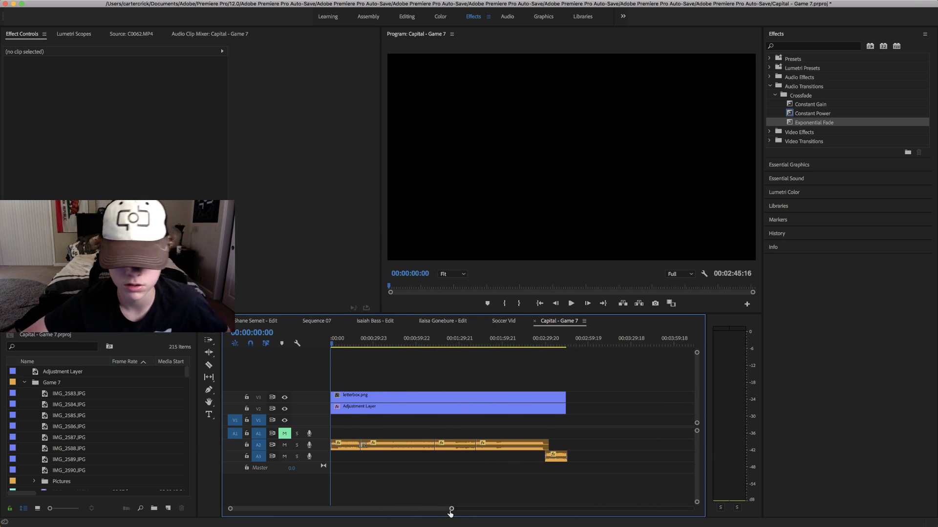
drag(450, 513, 384, 486)
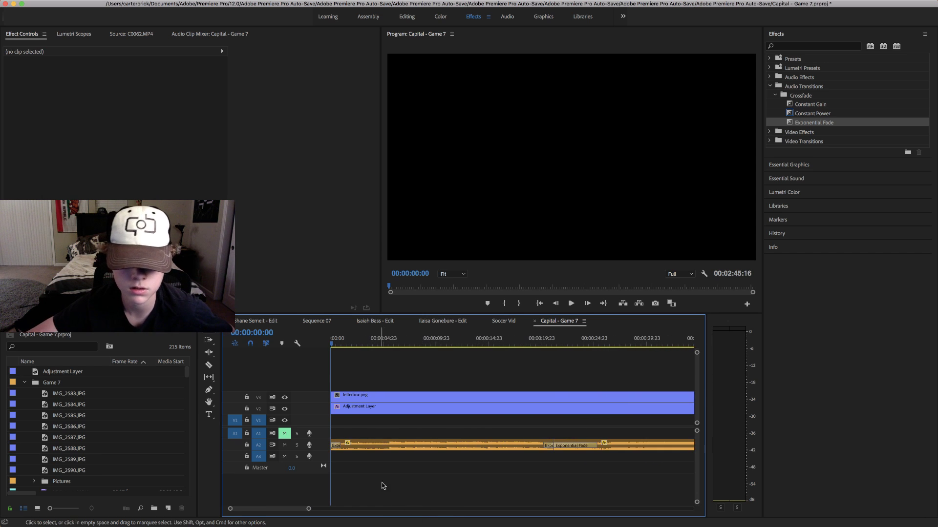
click(392, 449)
click(391, 346)
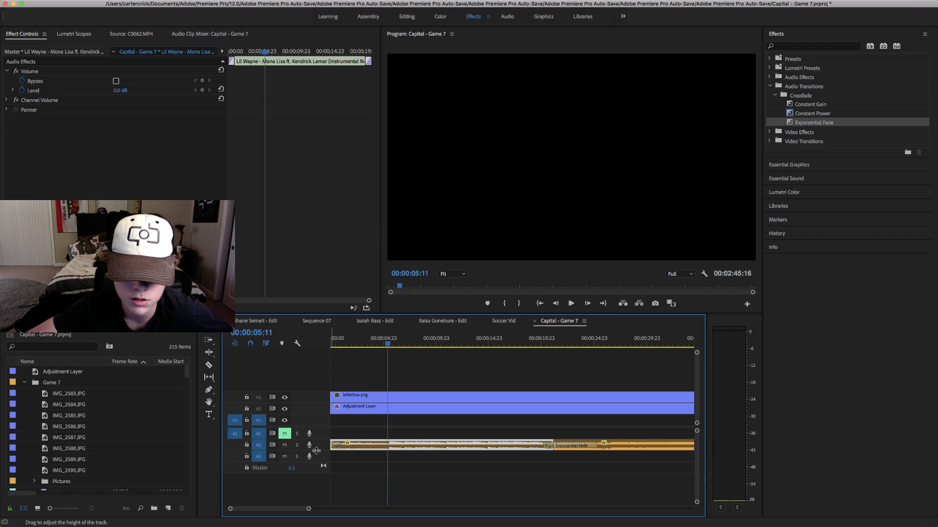
drag(316, 450, 316, 475)
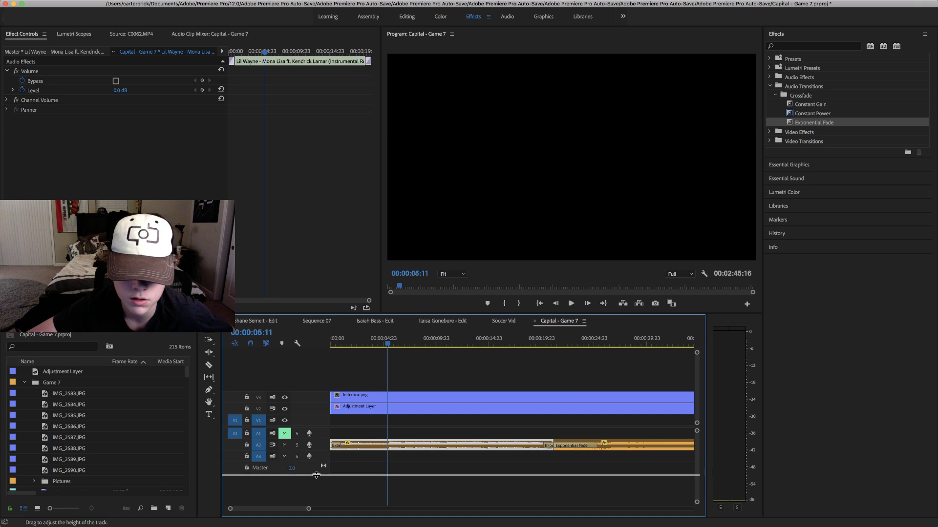
click(389, 343)
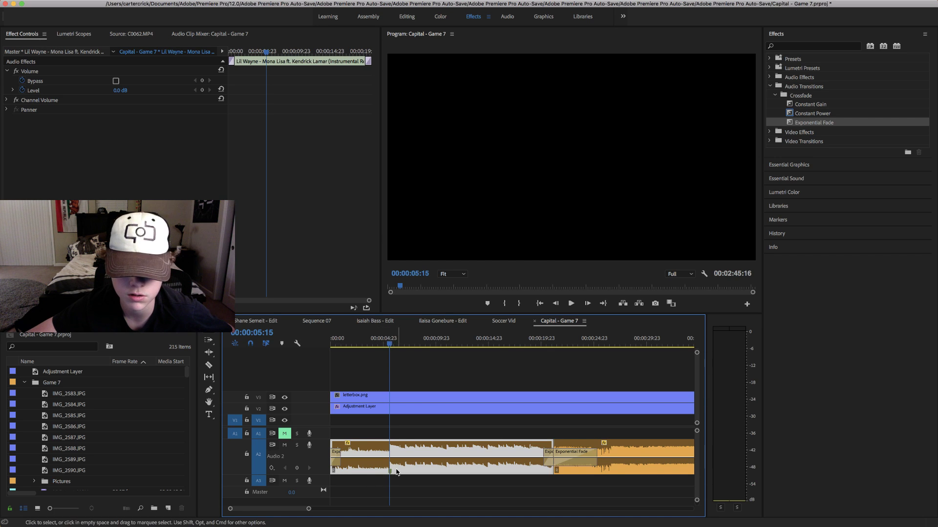
drag(389, 473, 398, 473)
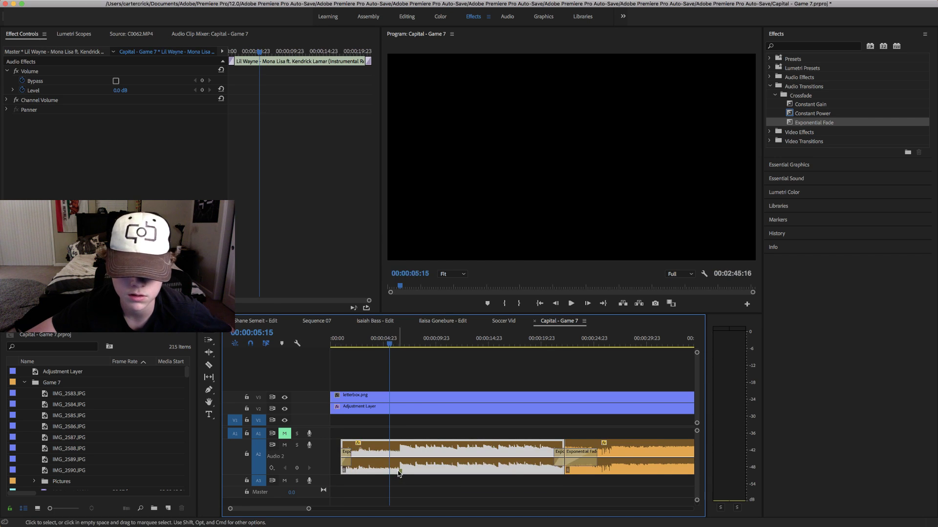
key(super+z)
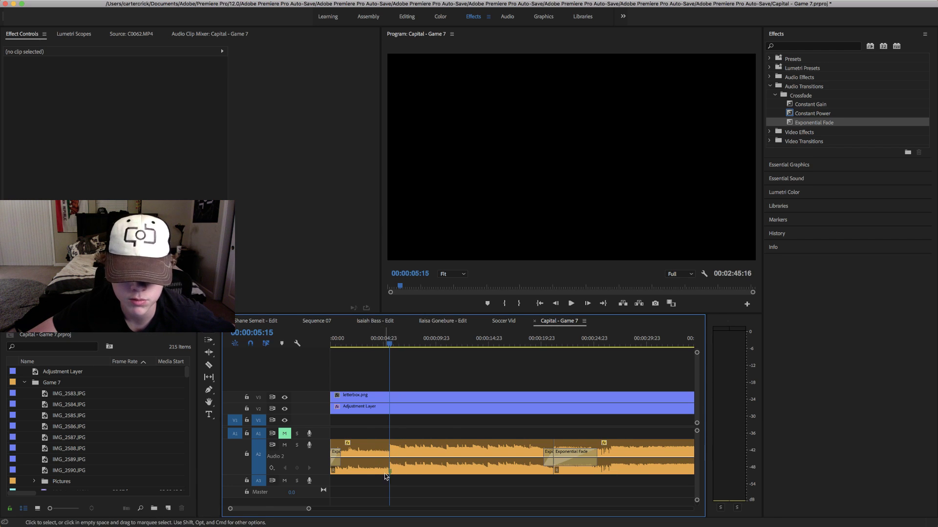
drag(363, 407, 344, 415)
mouse_move(313, 510)
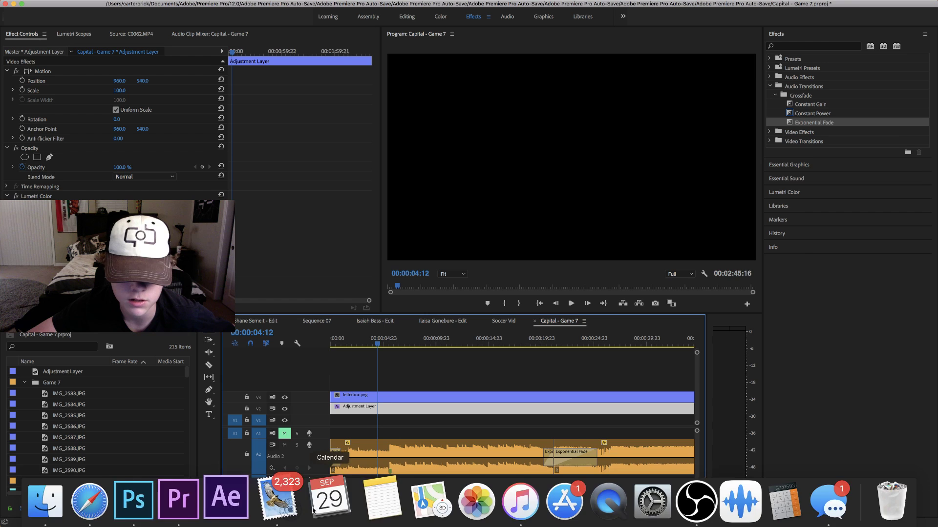
drag(309, 509, 323, 509)
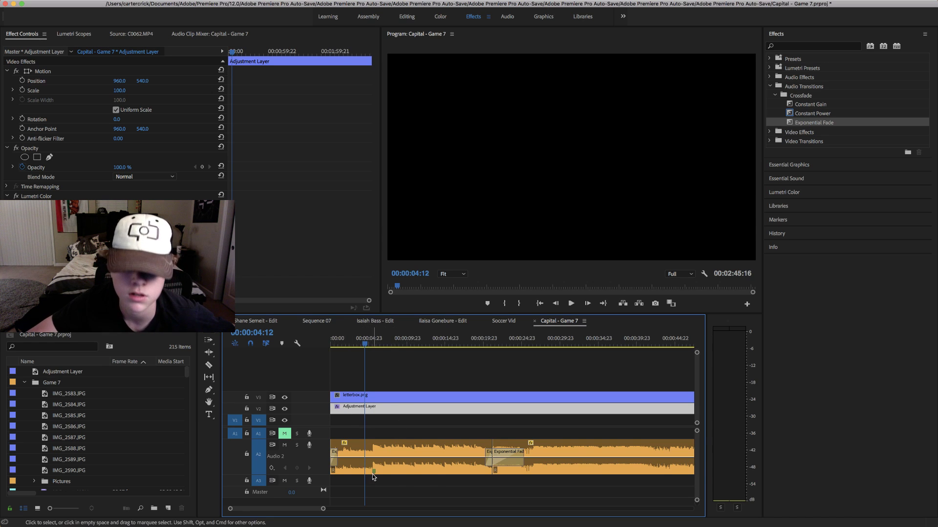
scroll(488, 472, down, 5)
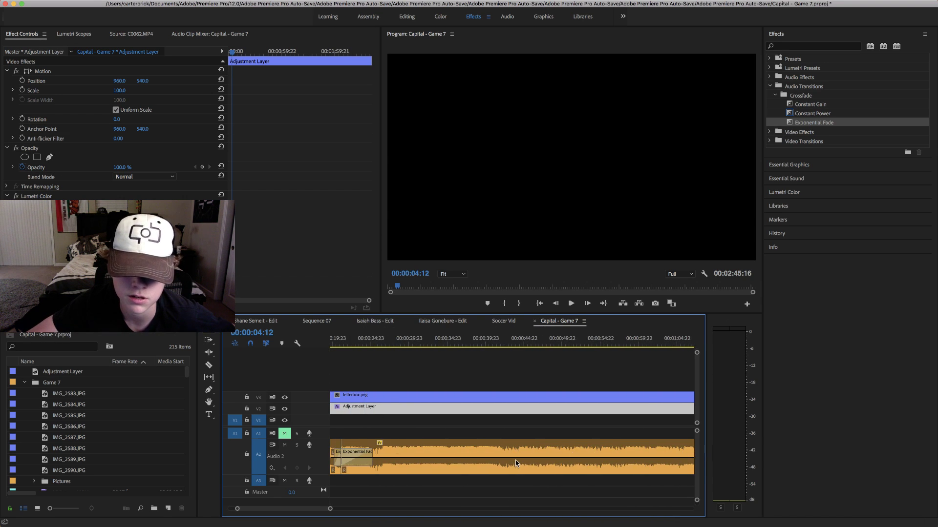
scroll(361, 489, up, 5)
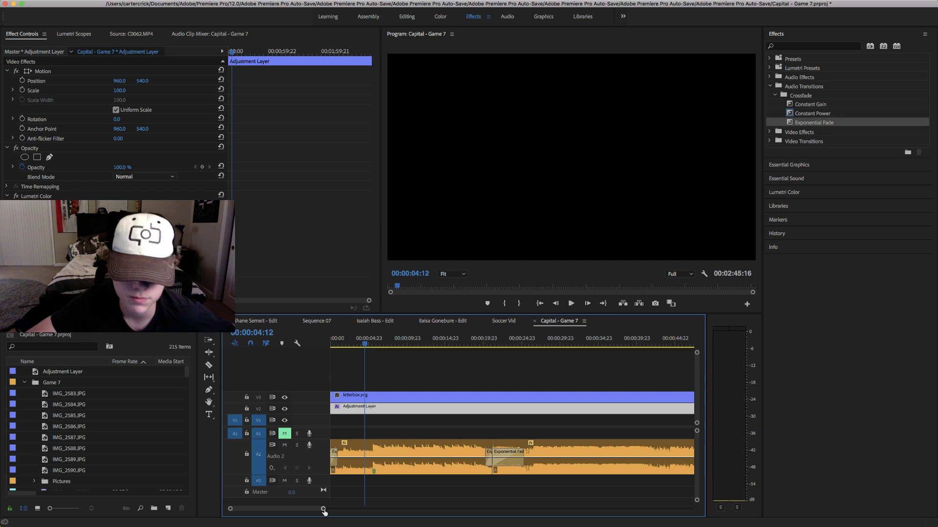
drag(323, 509, 382, 511)
click(442, 495)
- Add a marker at 00:00:00:17 on the first A2 music clip itself rather than on the sequence
click(363, 341)
drag(372, 348, 323, 354)
key(=)
key(=)
key(=)
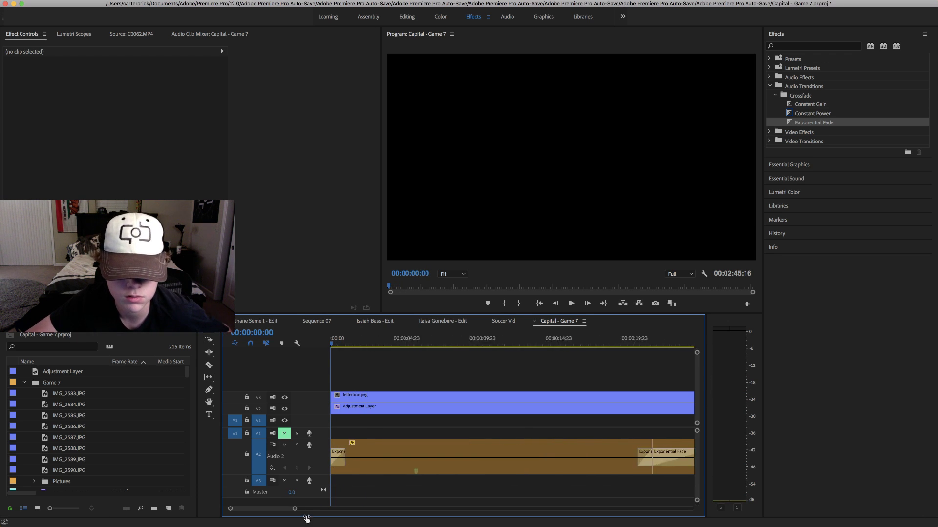
drag(335, 342, 353, 343)
key(m)
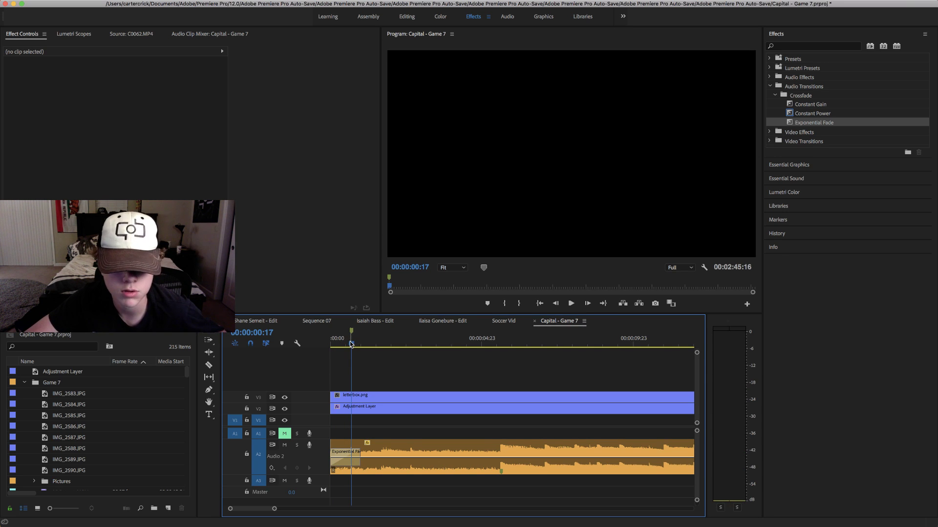
key(super+z)
click(369, 471)
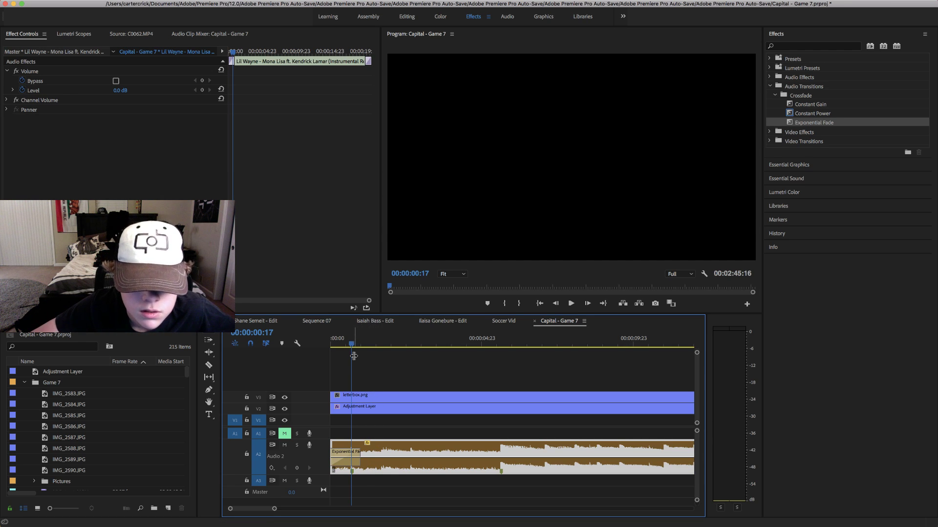
- Add clip markers on the next two beats of the first music clip, at about 00:00:01:16 and 00:00:02:15
drag(353, 344, 450, 350)
click(444, 347)
click(436, 346)
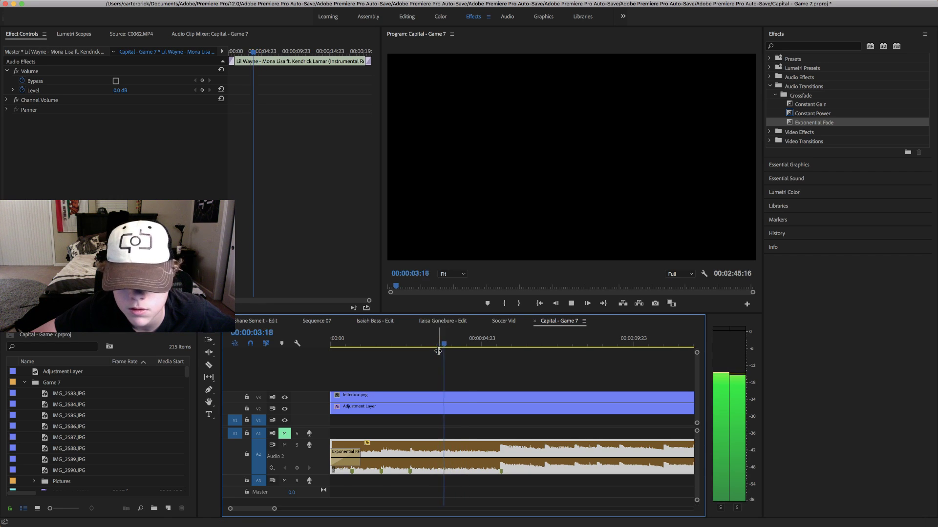
click(439, 347)
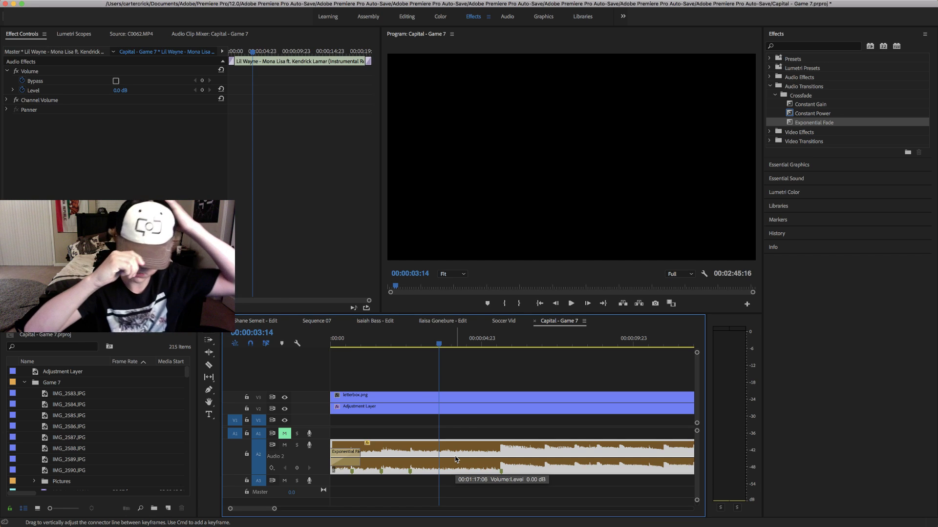
- Add clip markers to the first music clip at 00:00:03:21 and about 00:00:04:09, and replay the section
mouse_move(271, 509)
mouse_down()
mouse_move(247, 509)
mouse_move(271, 508)
mouse_up()
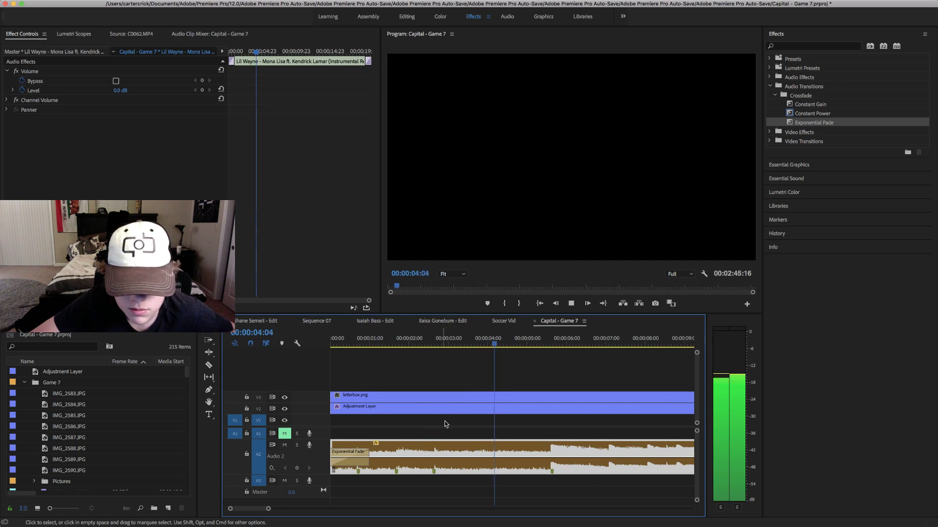
mouse_move(498, 345)
mouse_down()
mouse_move(465, 345)
mouse_move(483, 346)
mouse_up()
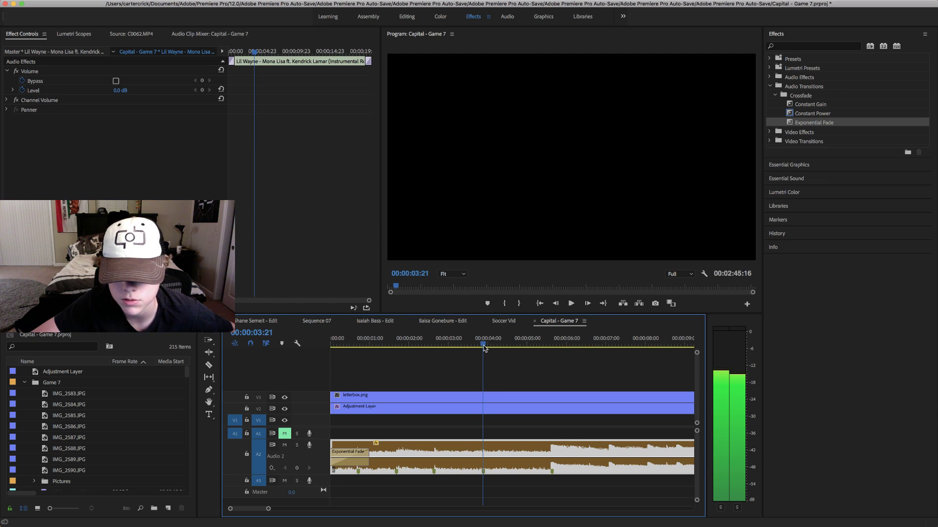
drag(484, 348, 503, 351)
key(space)
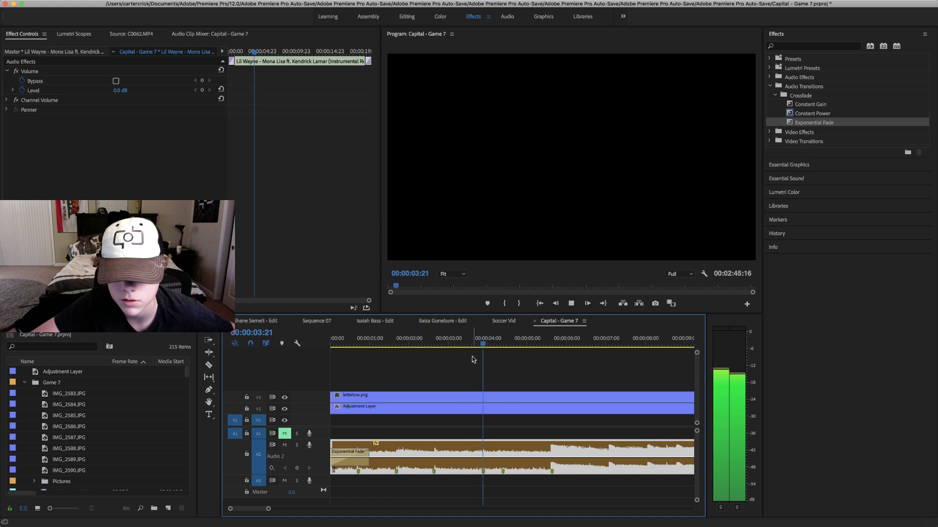
- Add clip markers for the quick beats at about 00:00:04:03 and 00:00:04:16 in the first music clip
mouse_move(477, 346)
mouse_down()
mouse_move(515, 364)
mouse_move(476, 361)
mouse_move(491, 359)
mouse_move(474, 346)
mouse_move(486, 346)
mouse_up()
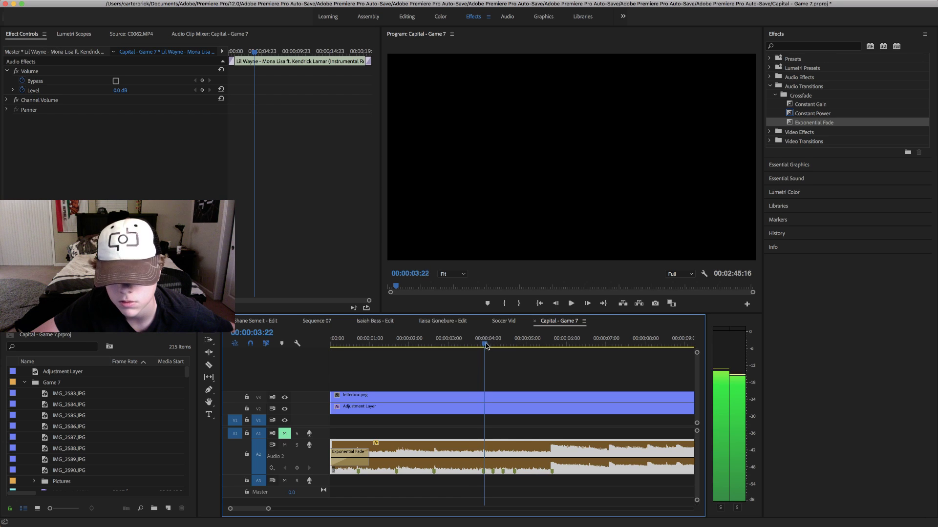
key(space)
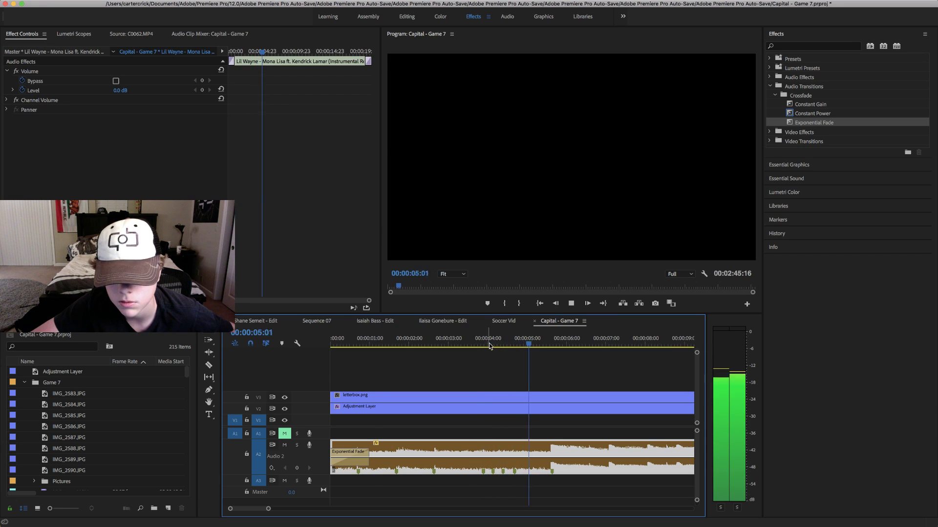
key(space)
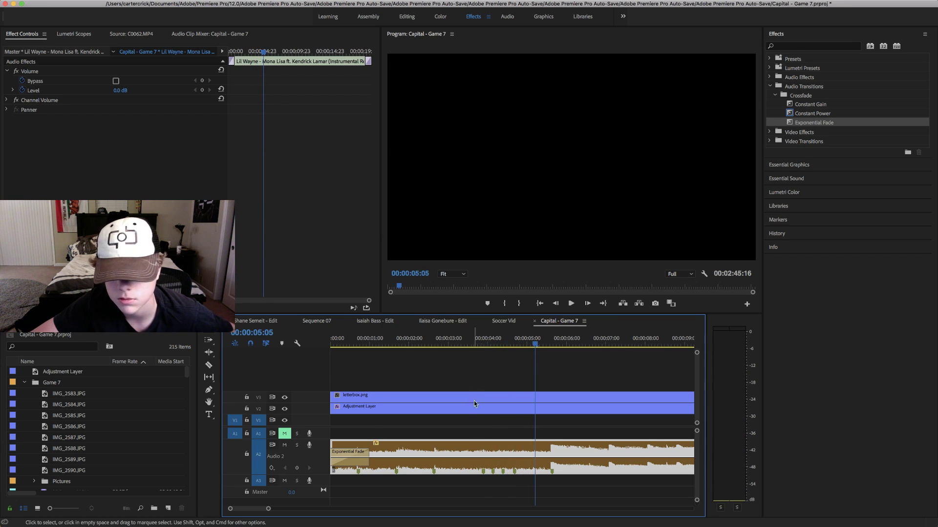
super+click(492, 471)
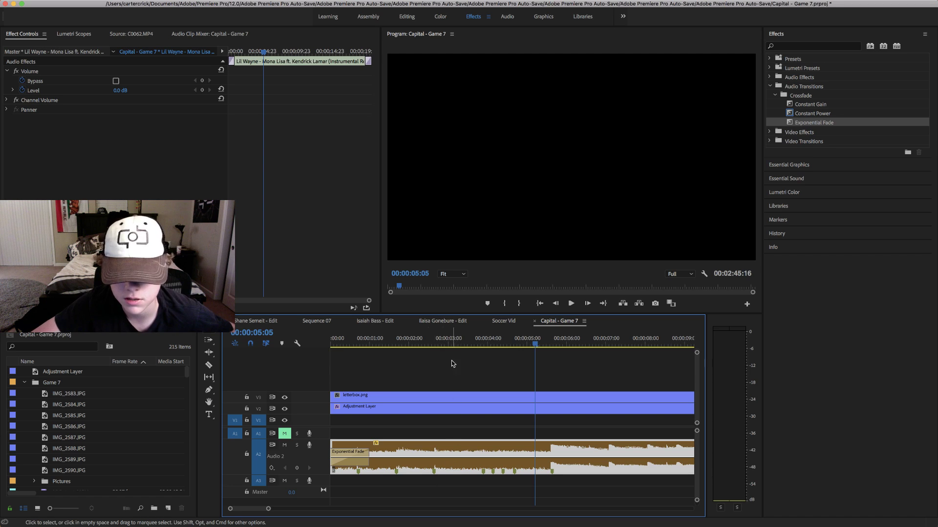
- Replay the build-up from 00:00:03:18 and add clip markers on its beats at about 00:00:05:00 and 00:00:05:07 in the first music clip
click(477, 345)
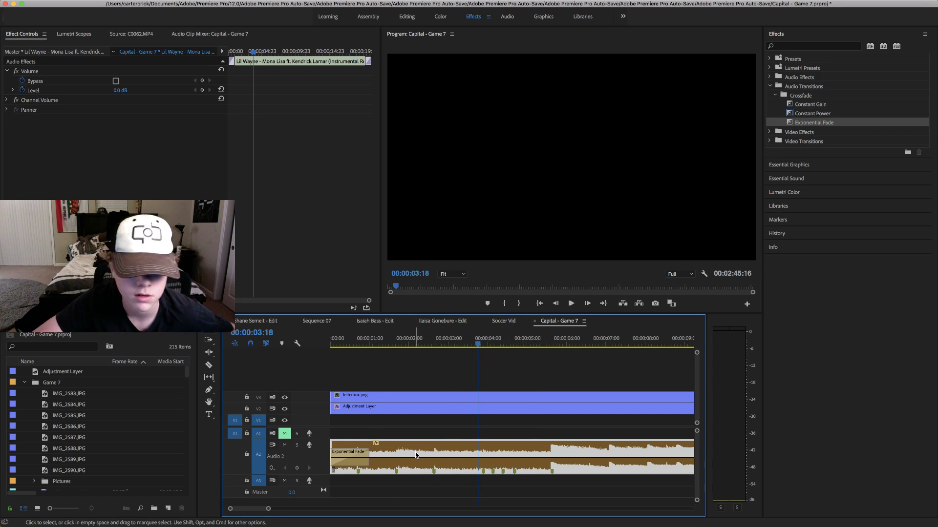
key(space)
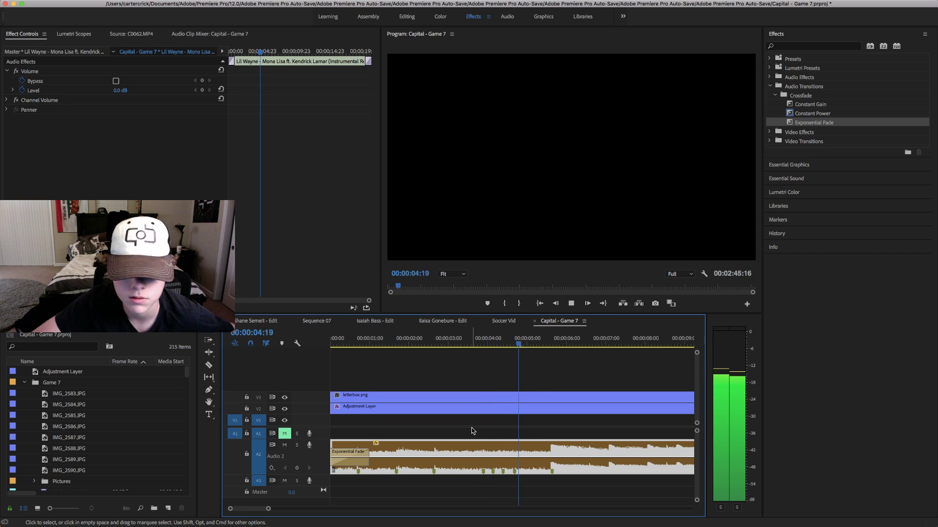
drag(524, 346, 541, 347)
key(space)
key(space)
key(space)
key(space)
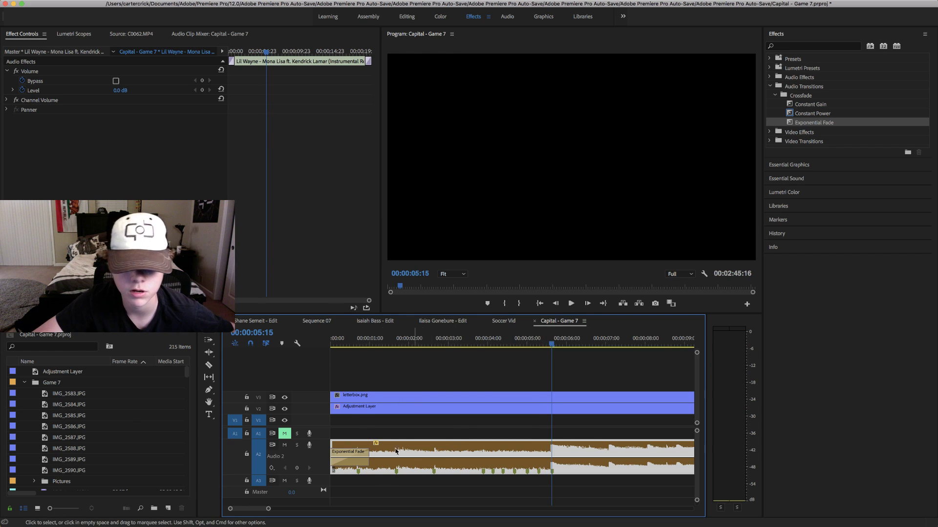
- Add clip markers on the first music clip's beats from about 00:00:06:13 to 00:00:12:11
scroll(441, 480, right, 5)
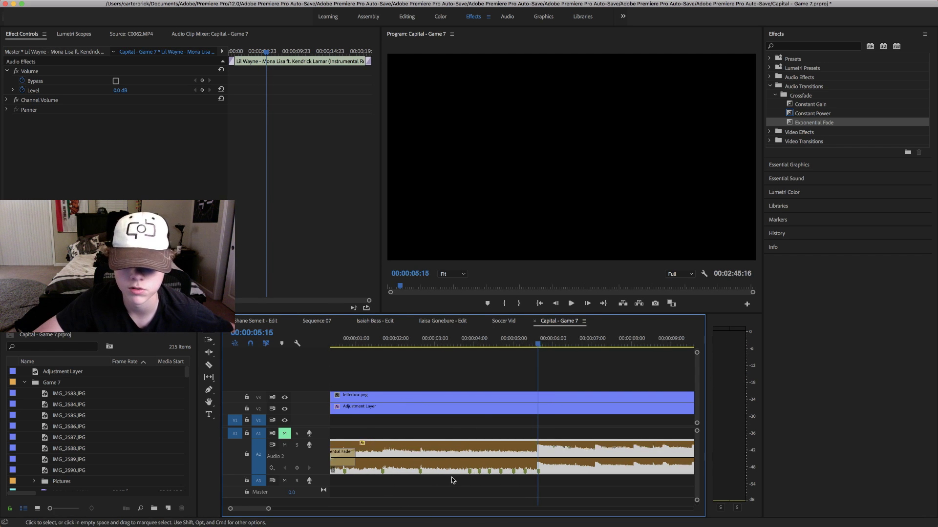
click(504, 345)
drag(504, 345, 518, 347)
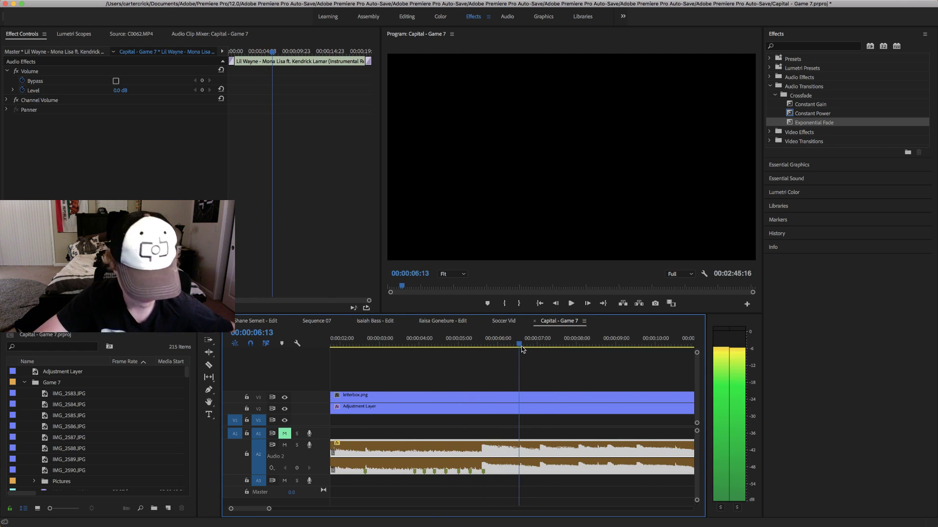
scroll(519, 393, right, 10)
scroll(519, 392, left, 3)
scroll(524, 396, left, 3)
key(space)
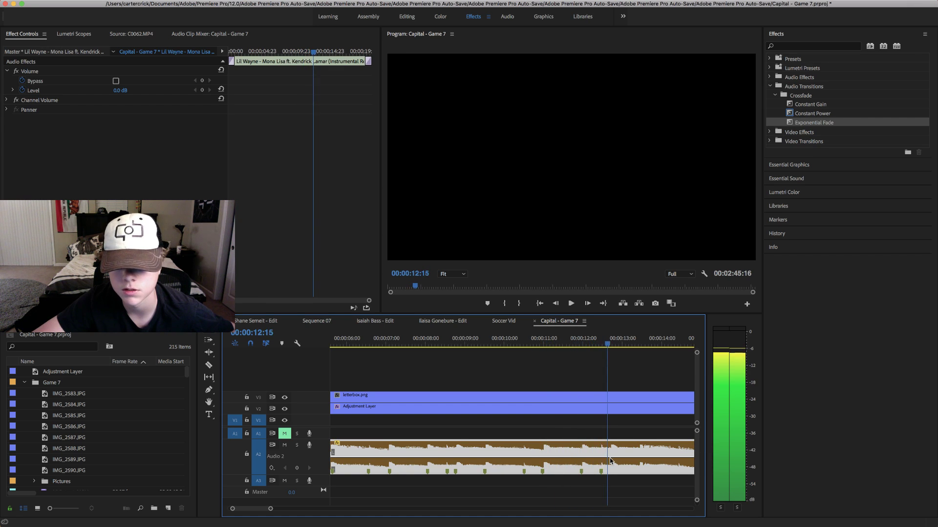
- Add clip markers on the first music clip's remaining beats up to 00:00:18:20, and play through to its end
key(space)
scroll(546, 335, right, 3)
drag(547, 342, 642, 419)
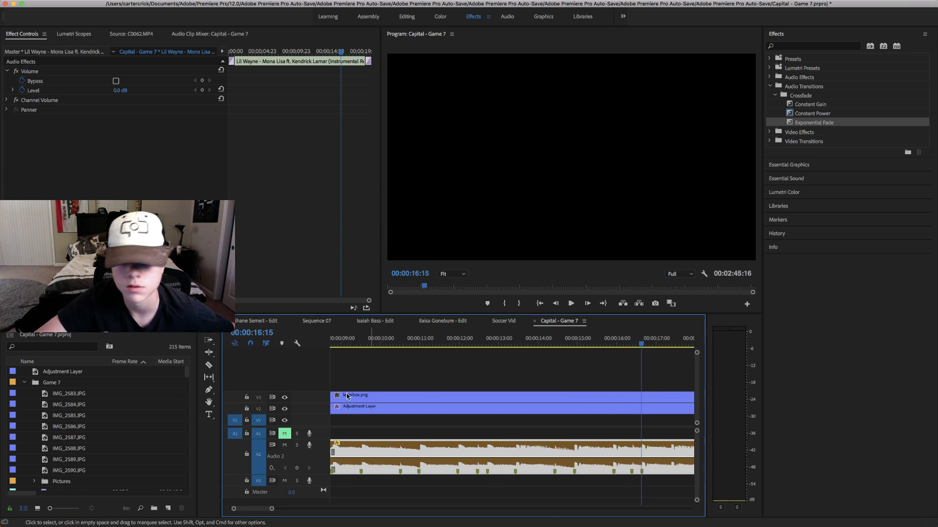
scroll(506, 395, right, 5)
drag(484, 344, 563, 359)
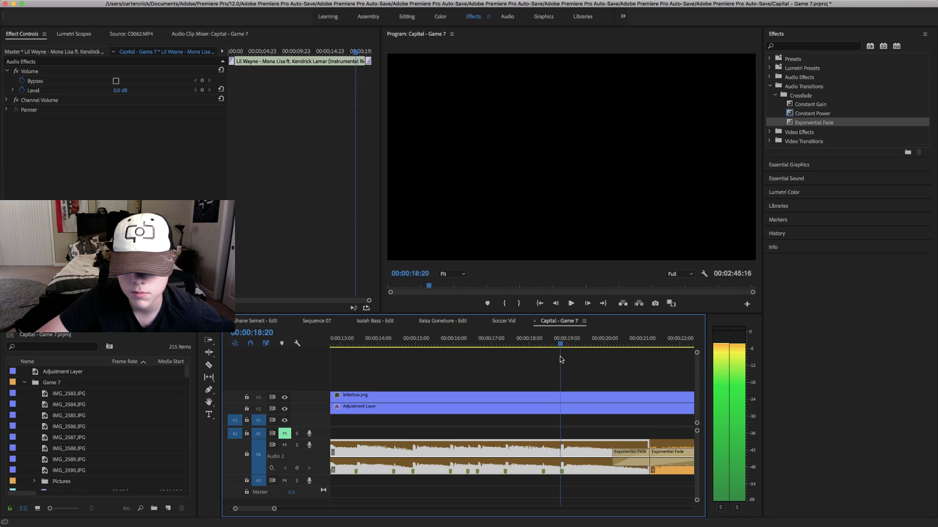
key(space)
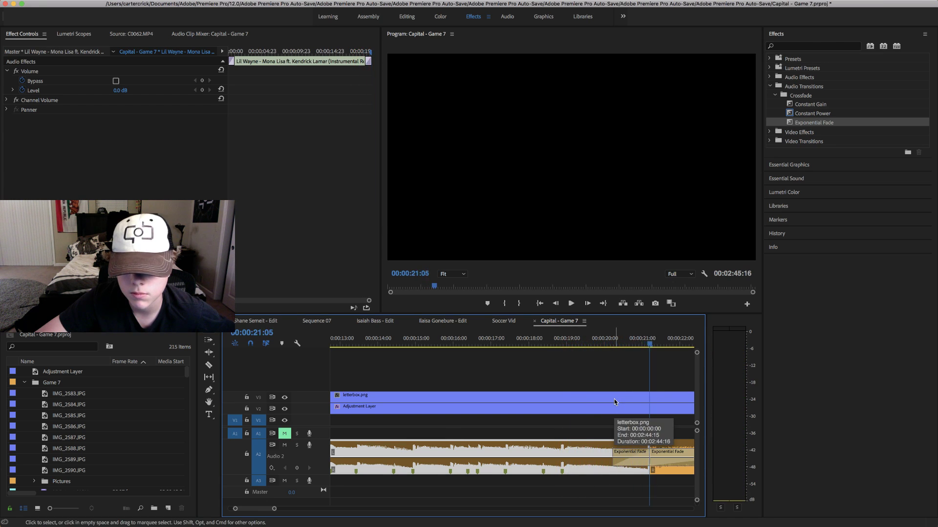
key(space)
- Add a marker at 00:00:23:06 on the second A2 music clip itself rather than on the sequence
scroll(614, 402, down, 2)
scroll(614, 401, down, 1)
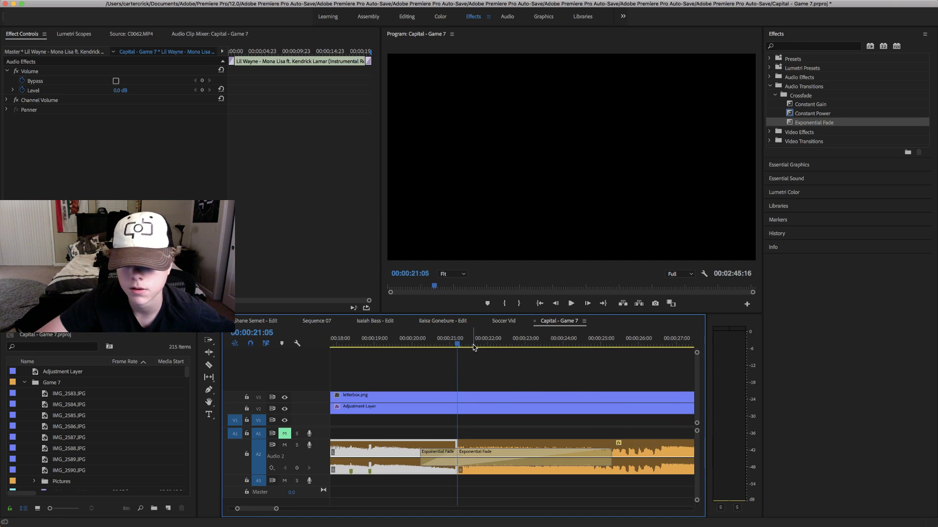
mouse_move(467, 346)
mouse_down()
mouse_move(540, 353)
mouse_move(507, 360)
mouse_move(561, 368)
mouse_move(528, 371)
mouse_move(536, 370)
mouse_up()
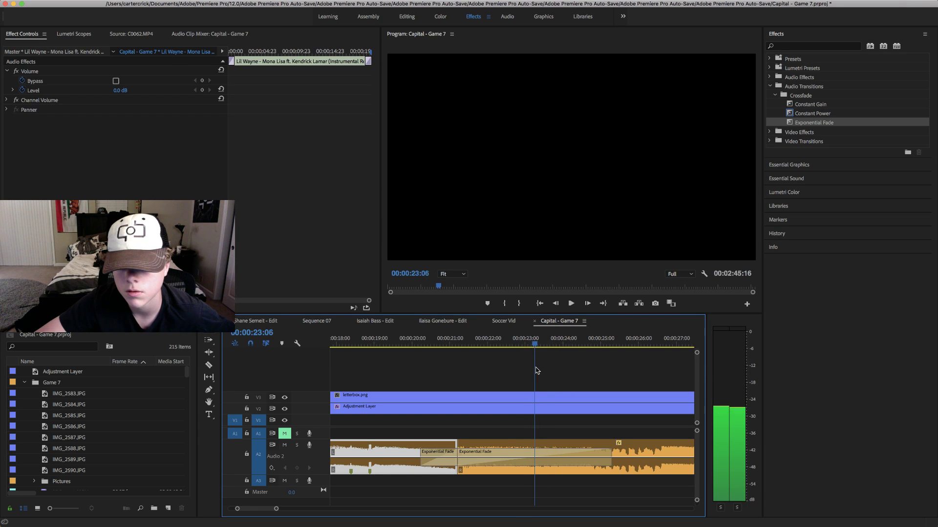
key(m)
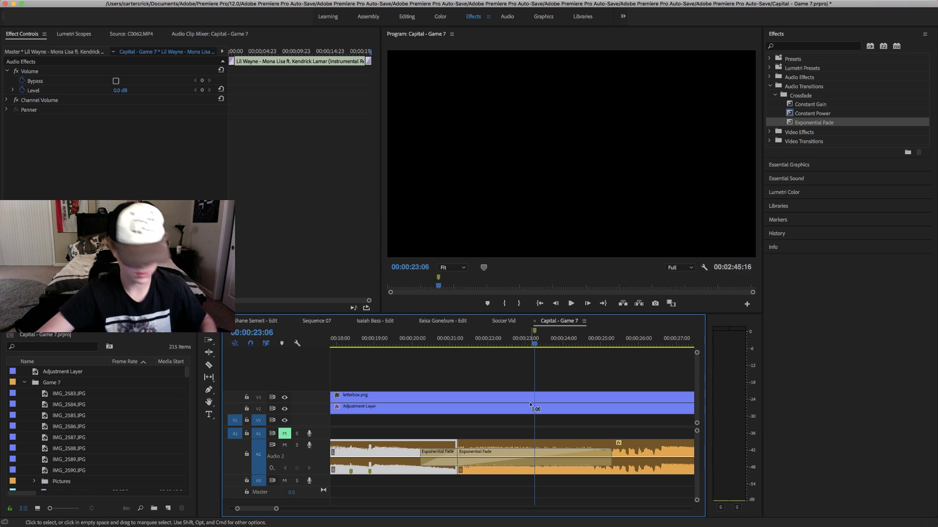
key(super+z)
click(548, 442)
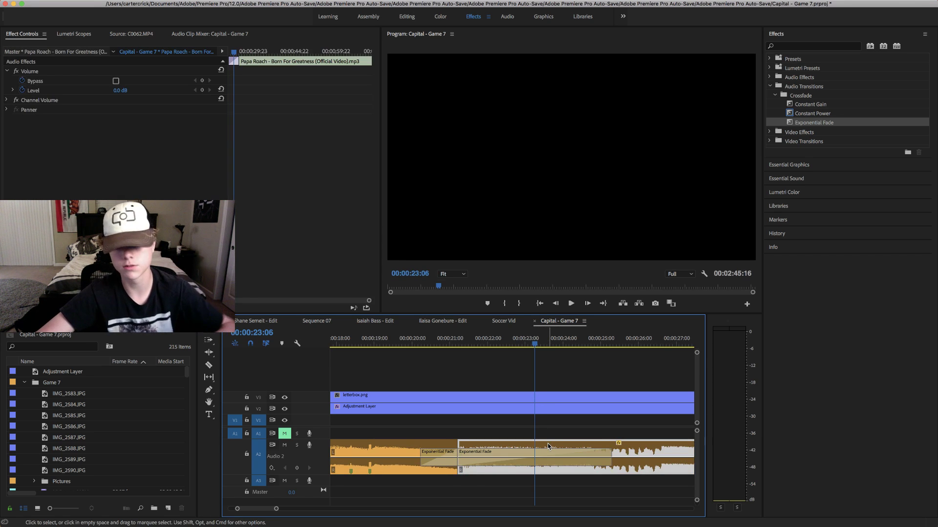
key(m)
- Replay the second music clip's fade-in and add clip markers on its quick beats from about 00:00:24:21 to 00:00:26:14
click(528, 348)
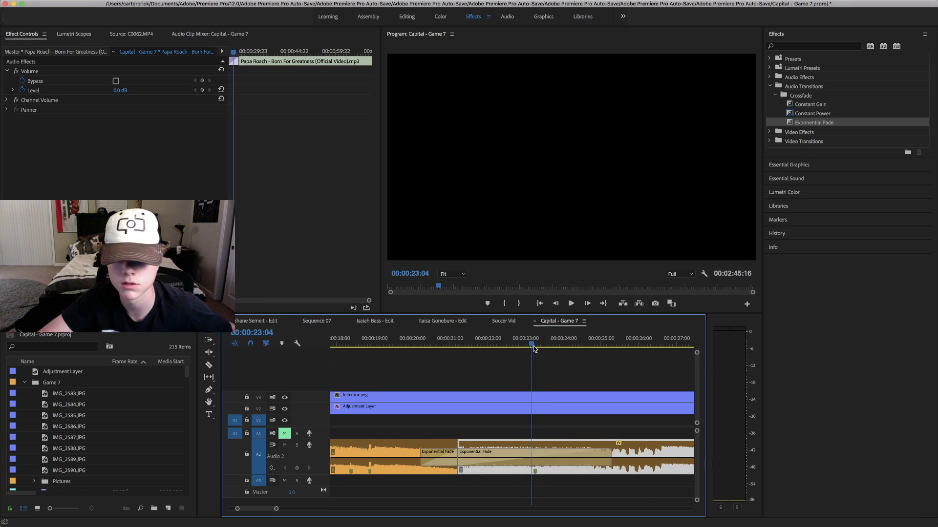
key(space)
click(519, 347)
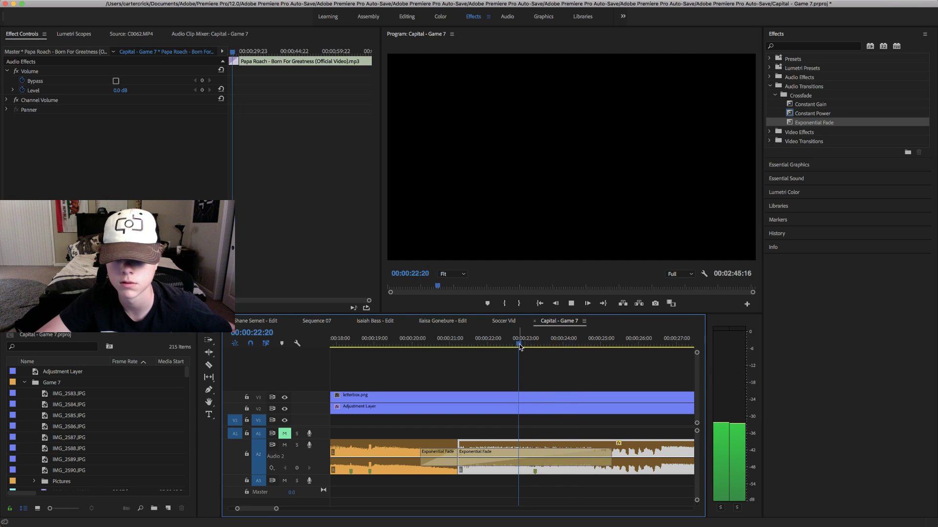
click(528, 348)
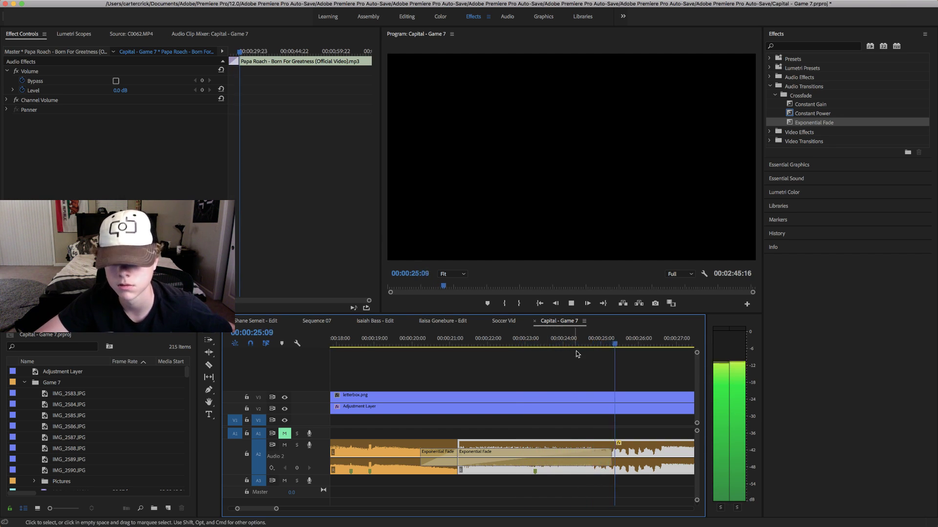
key(space)
scroll(553, 360, right, 3)
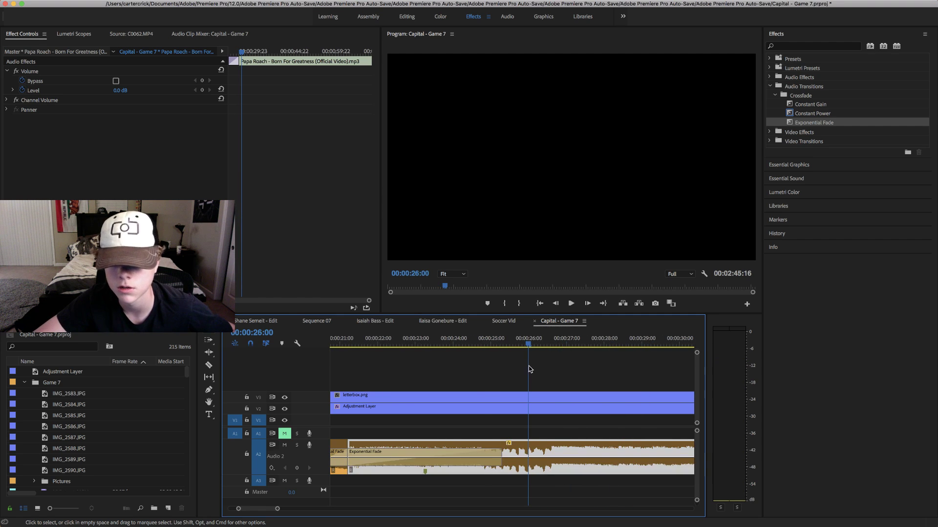
click(485, 347)
drag(486, 347, 507, 353)
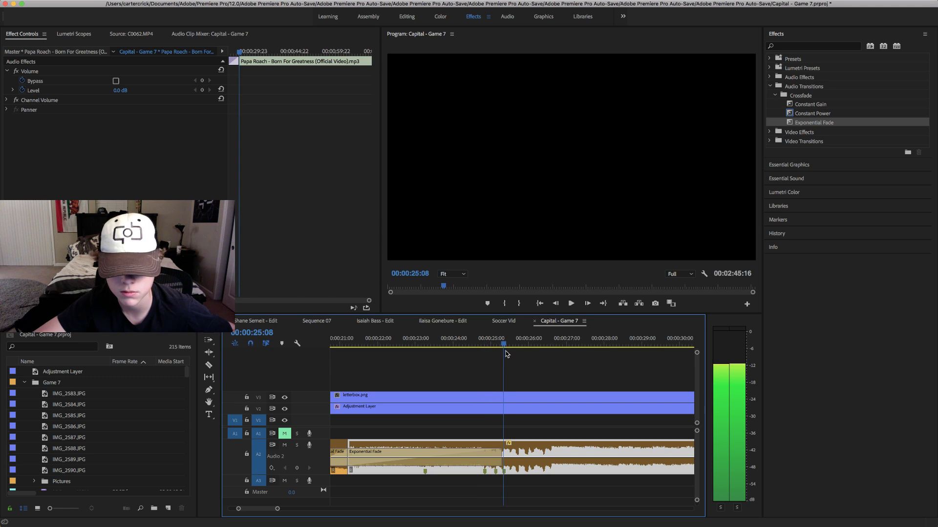
drag(511, 354, 545, 378)
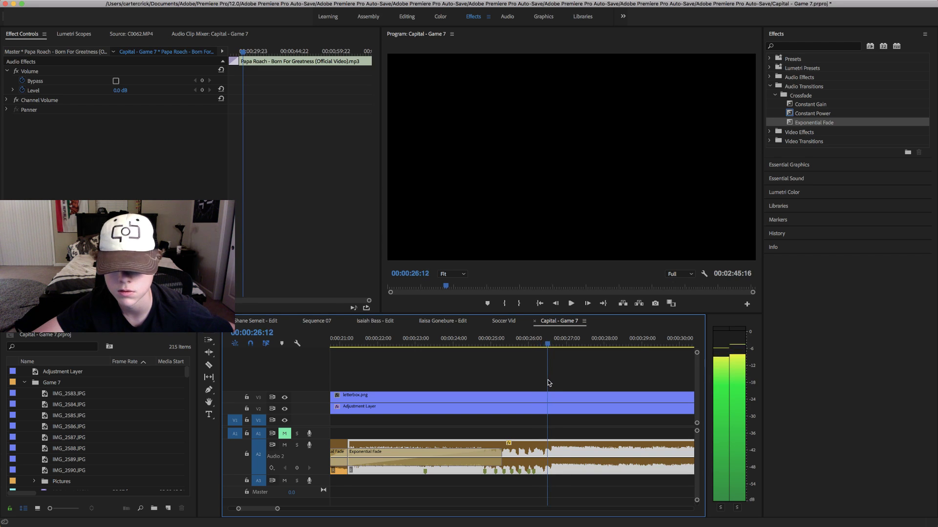
drag(547, 380, 546, 373)
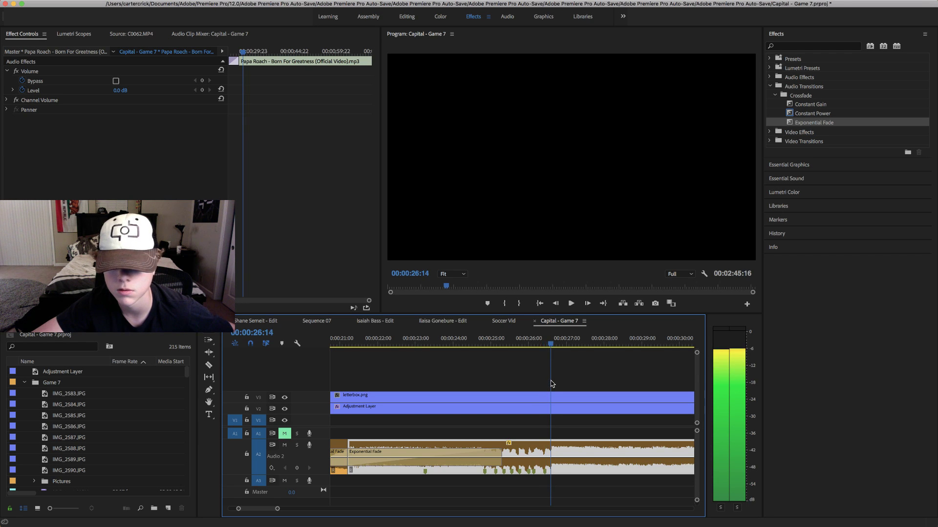
- Play back the second music clip from 00:00:24:17 to check its markers against the quick beats
click(480, 343)
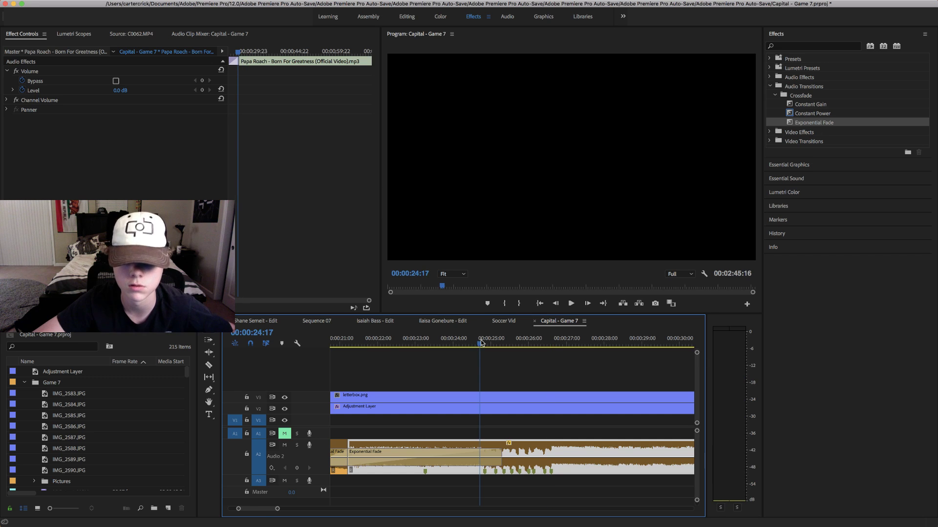
key(space)
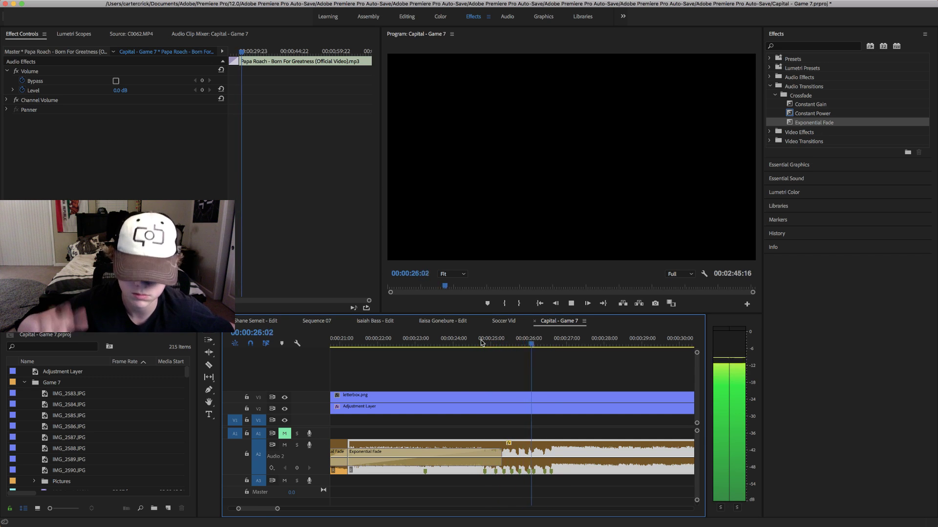
key(space)
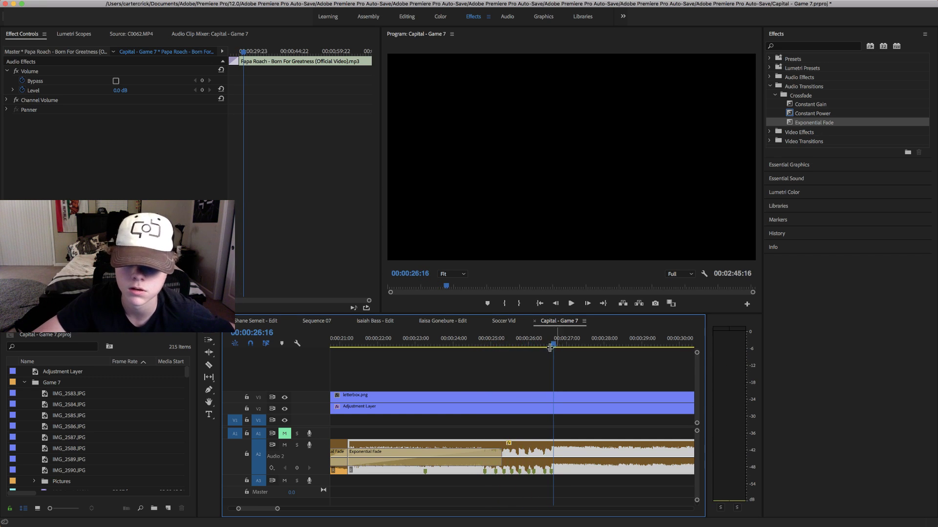
click(477, 344)
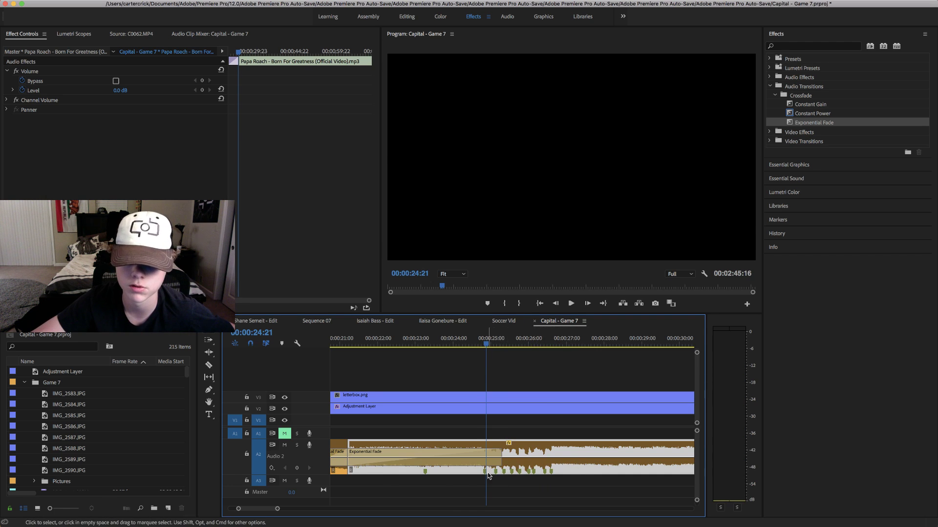
- Play the music bed from the start of the sequence to review the first clip's beat markers
scroll(488, 476, right, 3)
scroll(400, 450, left, 18)
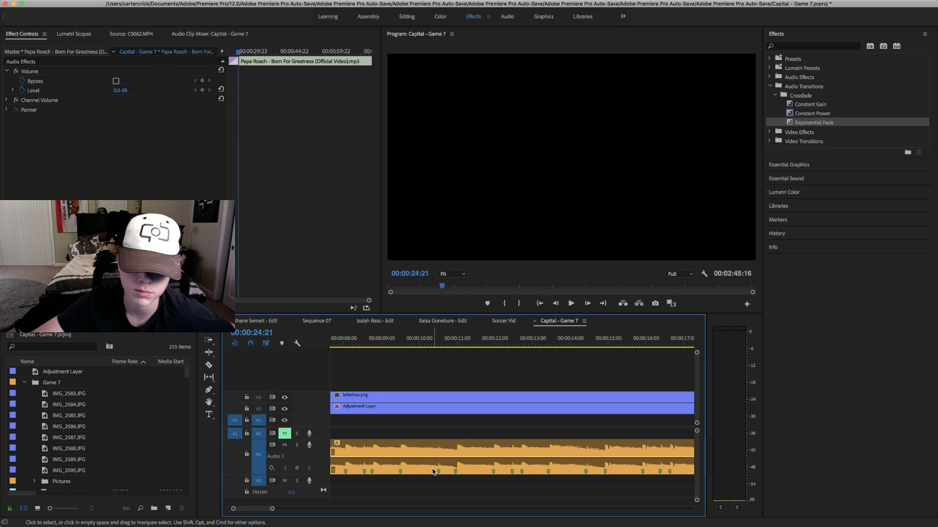
drag(354, 344, 331, 344)
key(space)
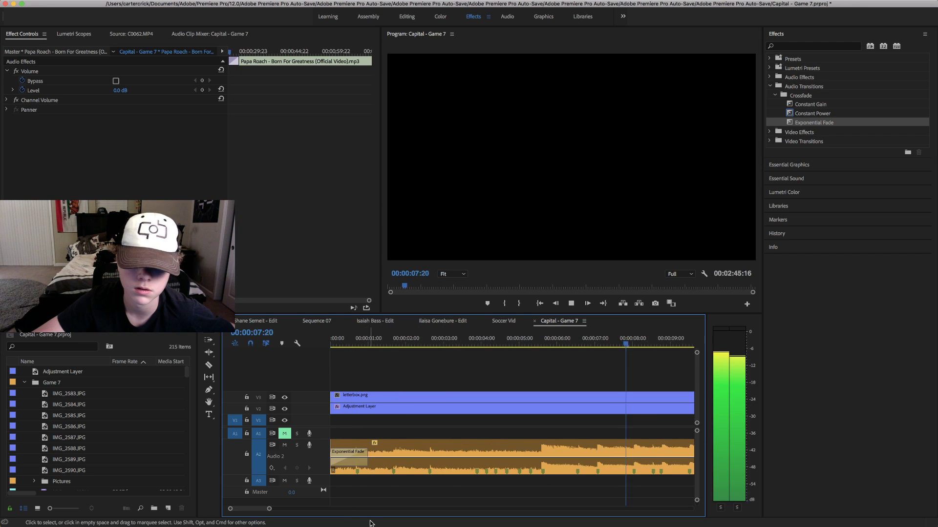
drag(269, 510, 336, 510)
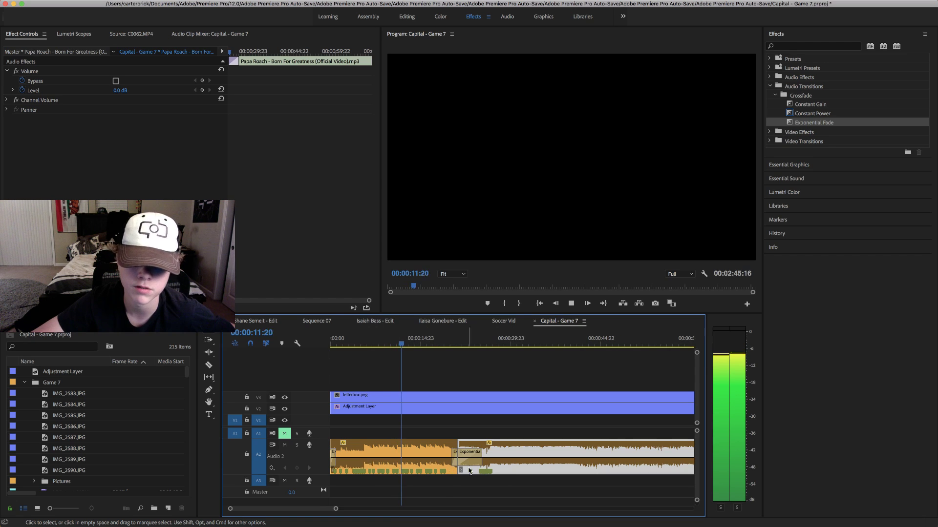
click(393, 447)
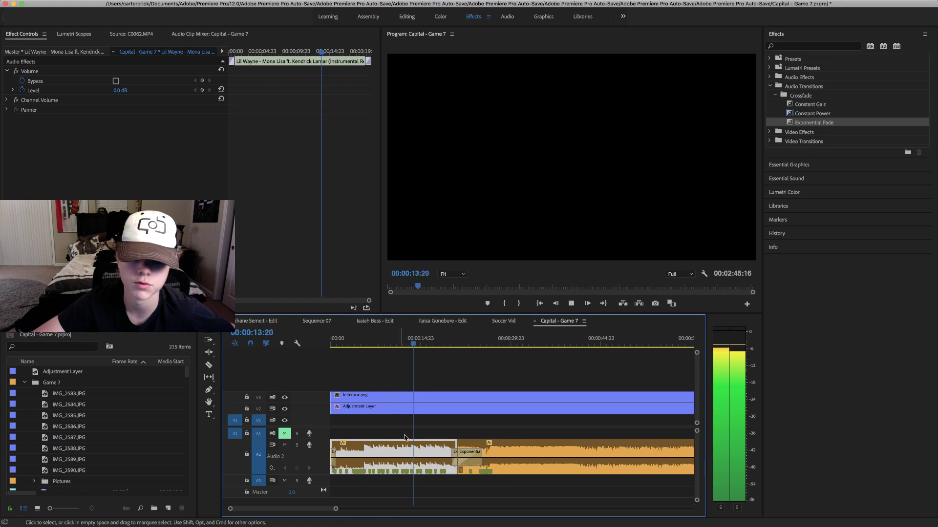
- Listen repeatedly to the transition between the two music clips and on into the second song
drag(446, 338, 455, 345)
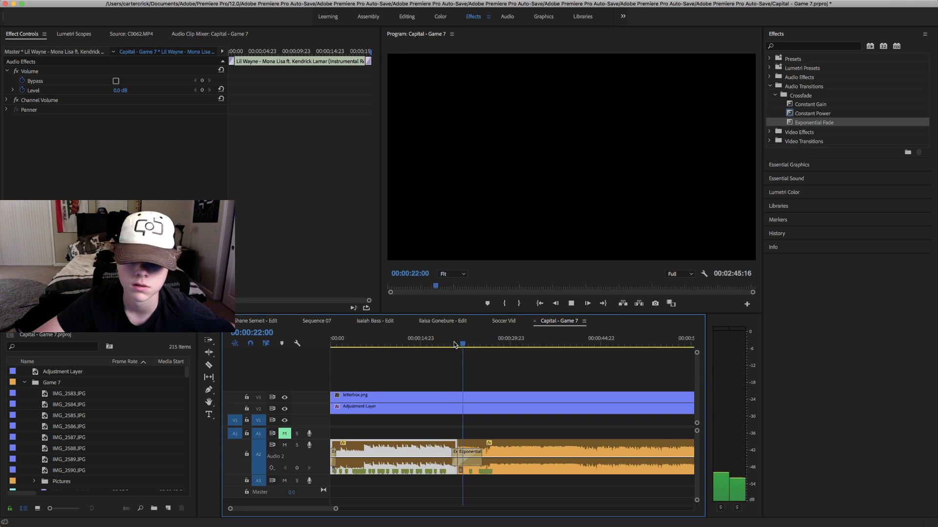
click(454, 344)
key(space)
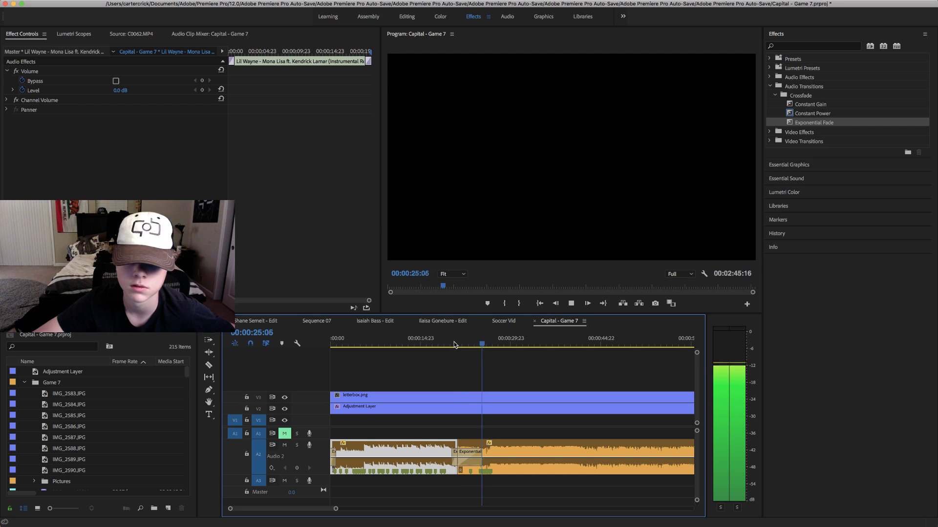
key(space)
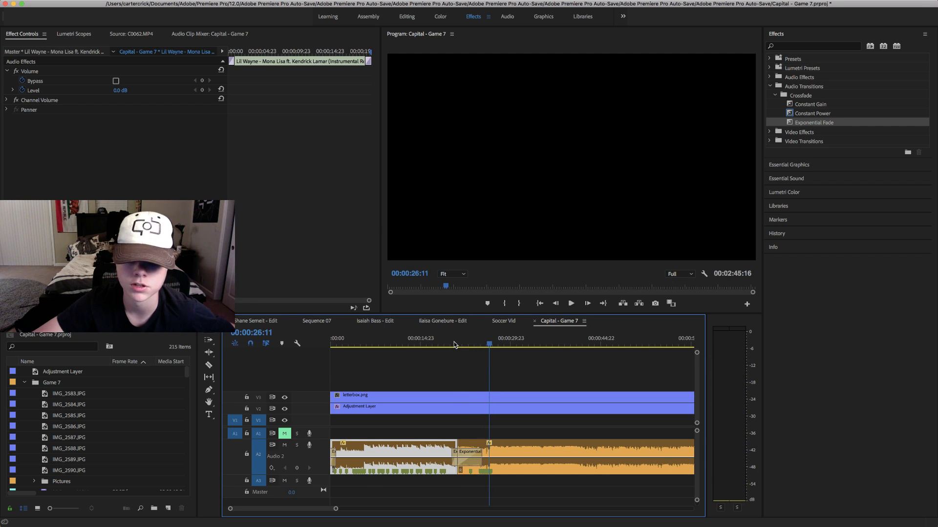
click(454, 345)
key(space)
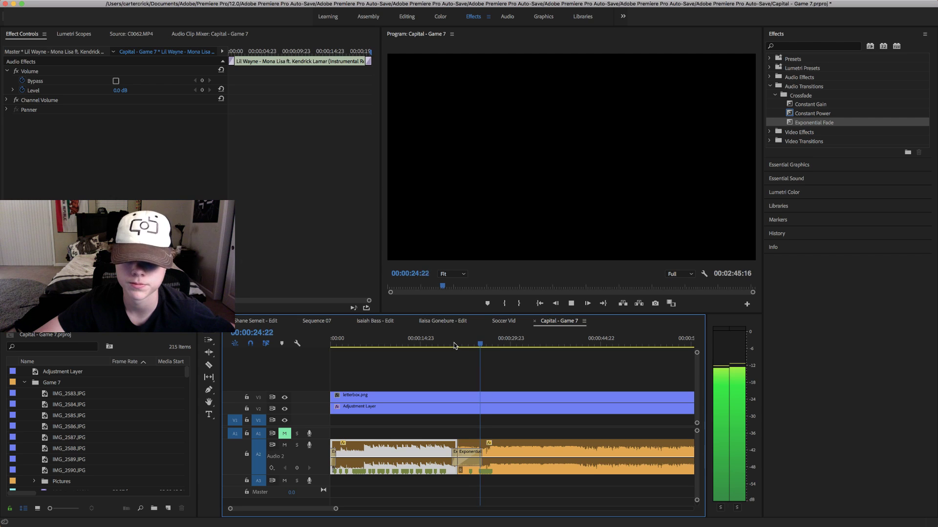
key(space)
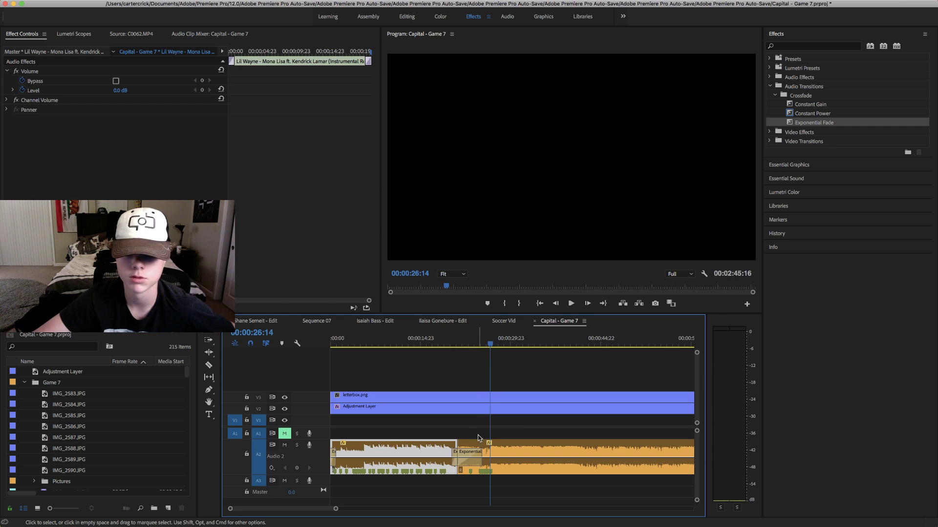
key(space)
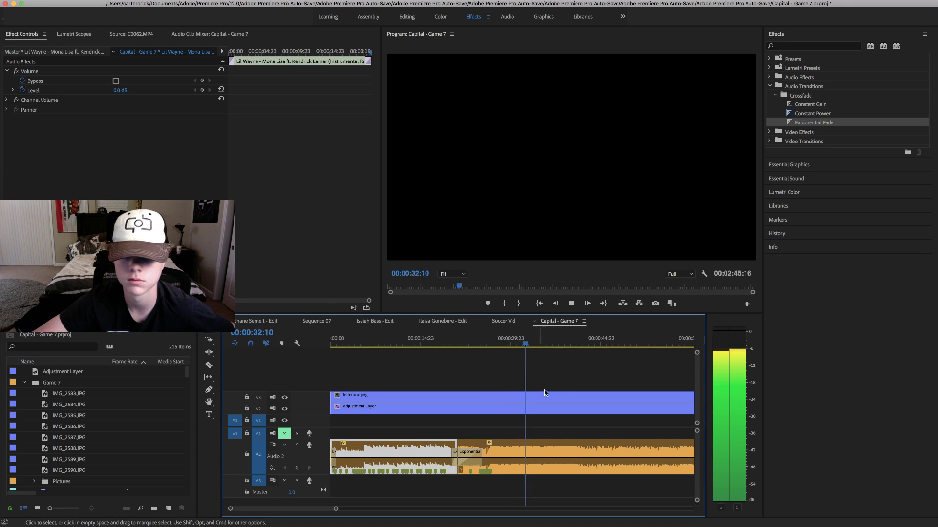
mouse_move(650, 6)
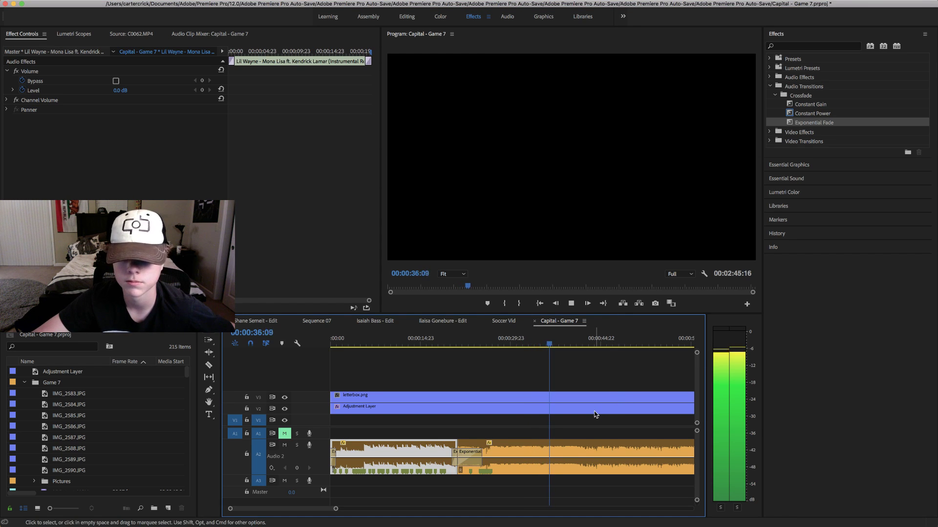
- Stop playback and look over the remaining music clips through to the end of the Capital - Game 7 sequence
key(space)
scroll(593, 407, down, 3)
scroll(594, 409, down, 10)
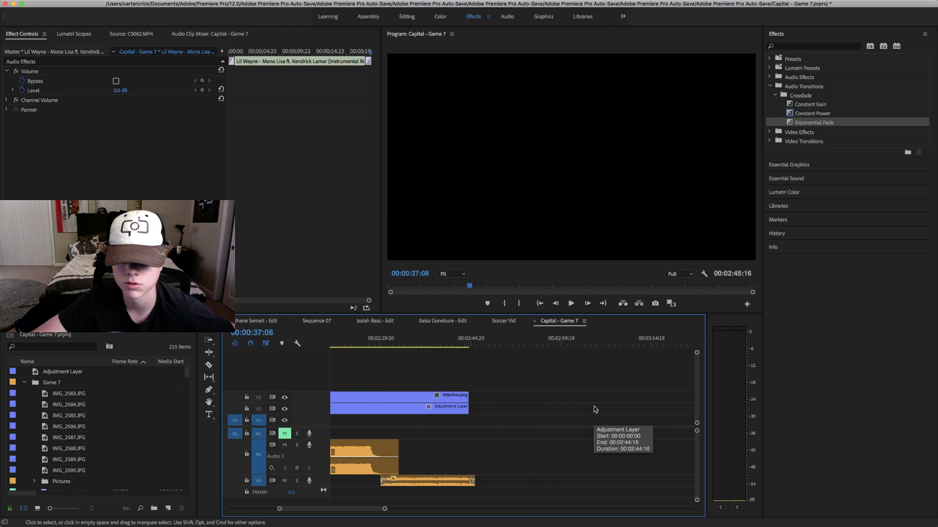
scroll(594, 410, up, 6)
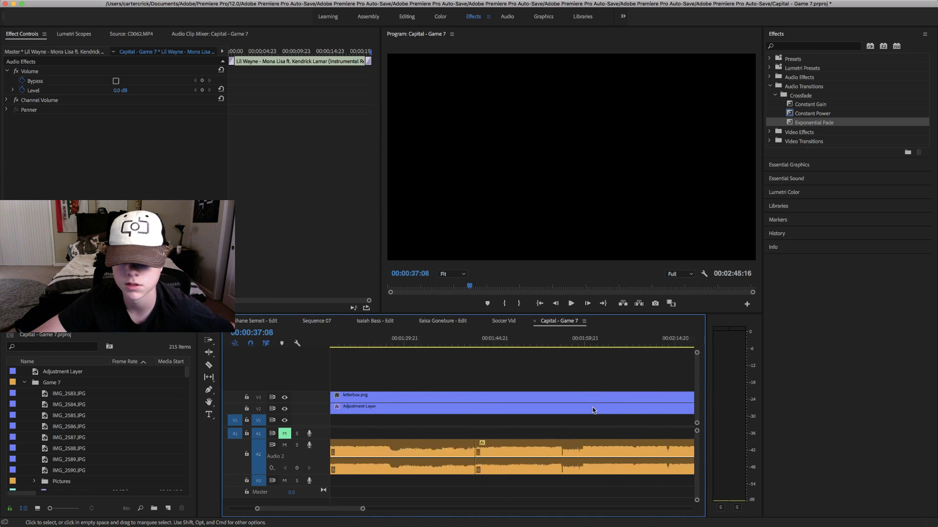
scroll(593, 408, up, 5)
scroll(591, 406, down, 5)
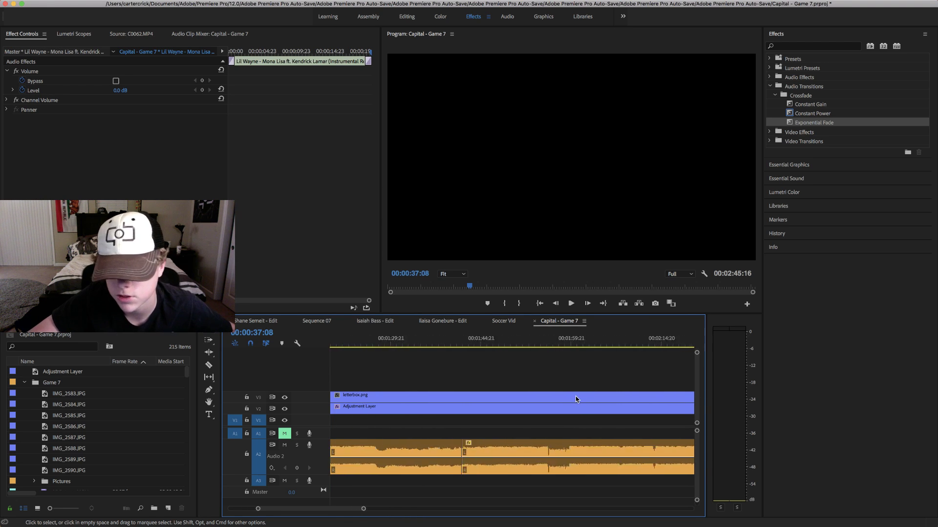
scroll(576, 396, down, 6)
scroll(488, 400, up, 5)
scroll(425, 394, down, 2)
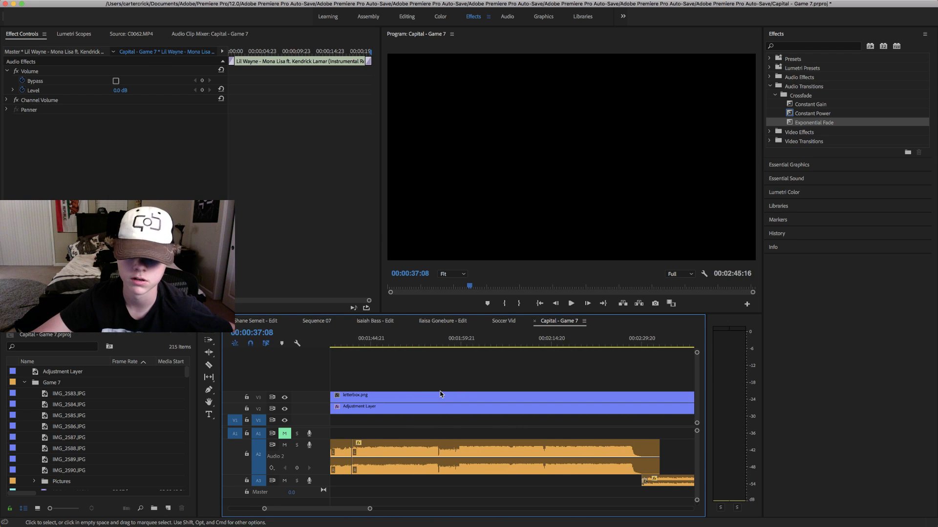
- Play the closing music clip on track A3 from 00:02:30:12 to listen to the ending transition
scroll(440, 394, down, 3)
click(495, 344)
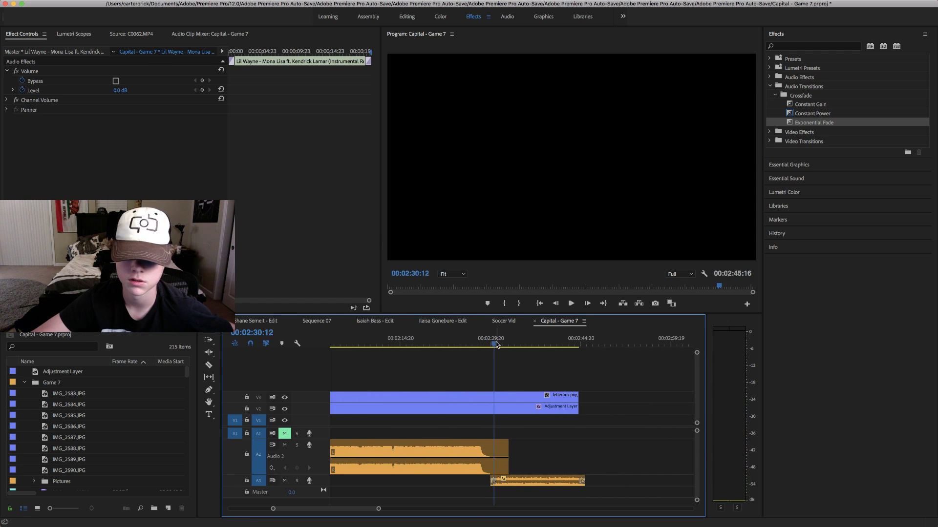
key(space)
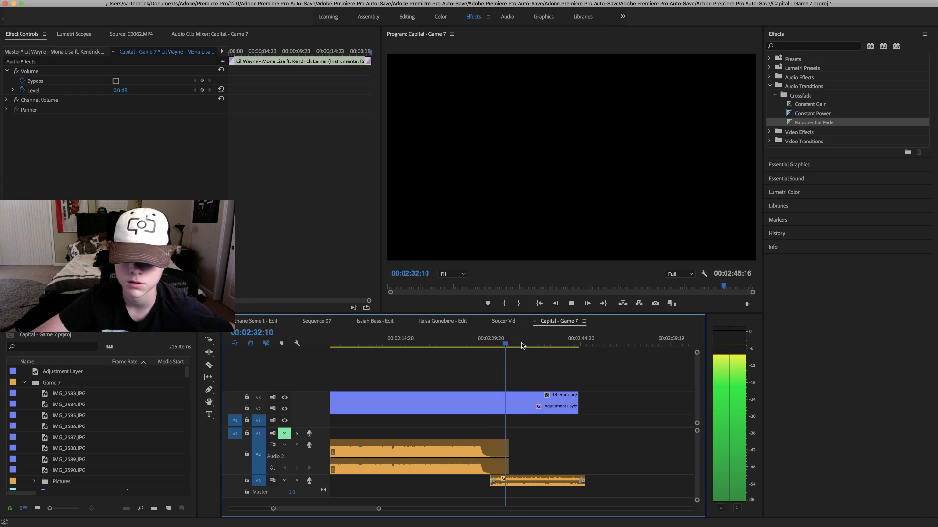
key(space)
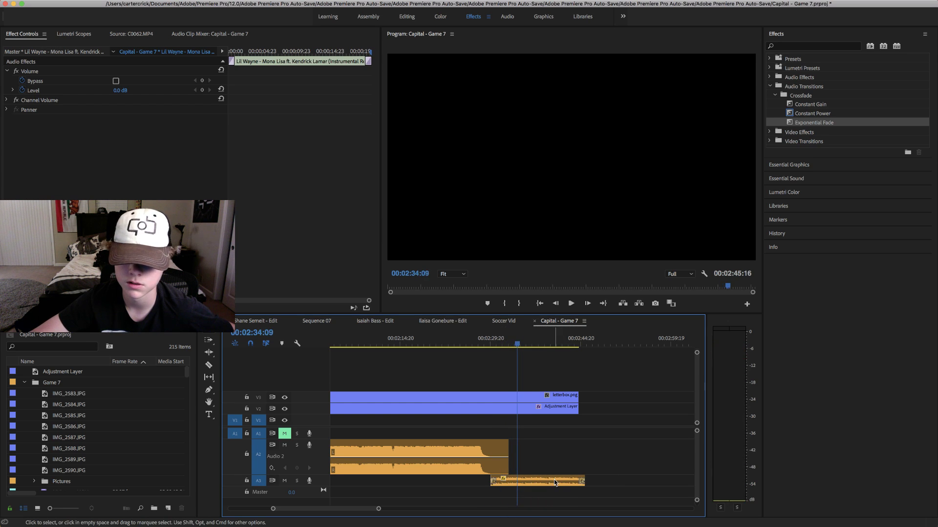
key(space)
key(space)
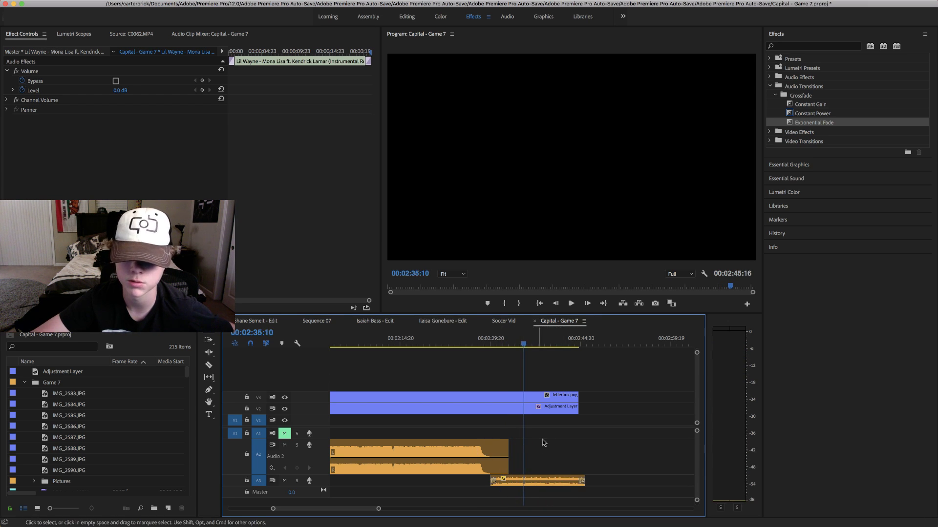
- Deselect the music clip, return the playhead to the sequence start and enlarge the V1 track's height
drag(334, 509, 586, 518)
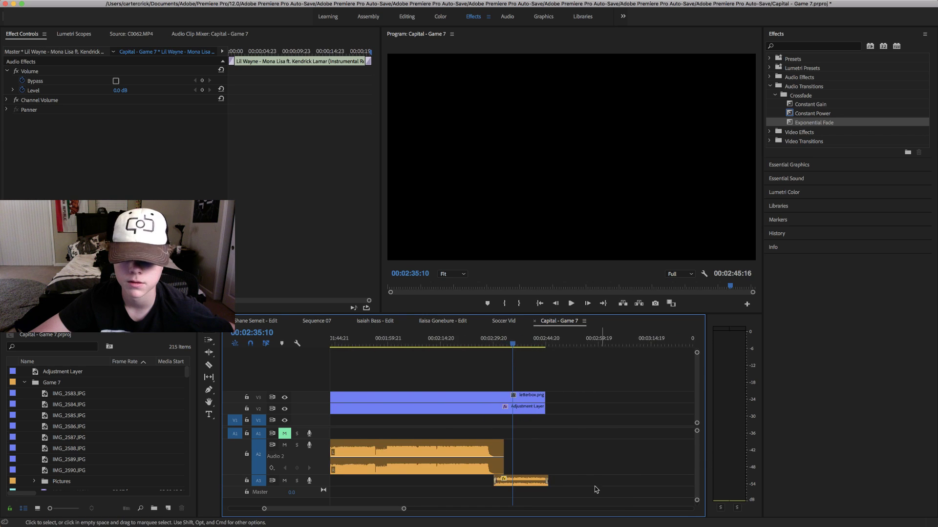
click(383, 376)
key(space)
key(Home)
mouse_move(306, 416)
mouse_down()
mouse_move(306, 389)
mouse_move(308, 401)
mouse_up()
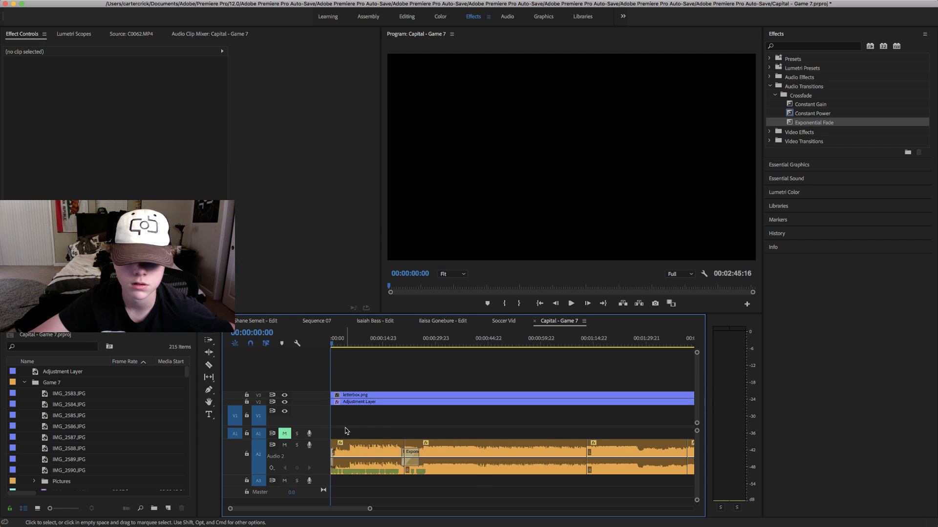
- Play the music from the sequence start, then skip ahead to listen to the opening of the second song
key(space)
click(418, 345)
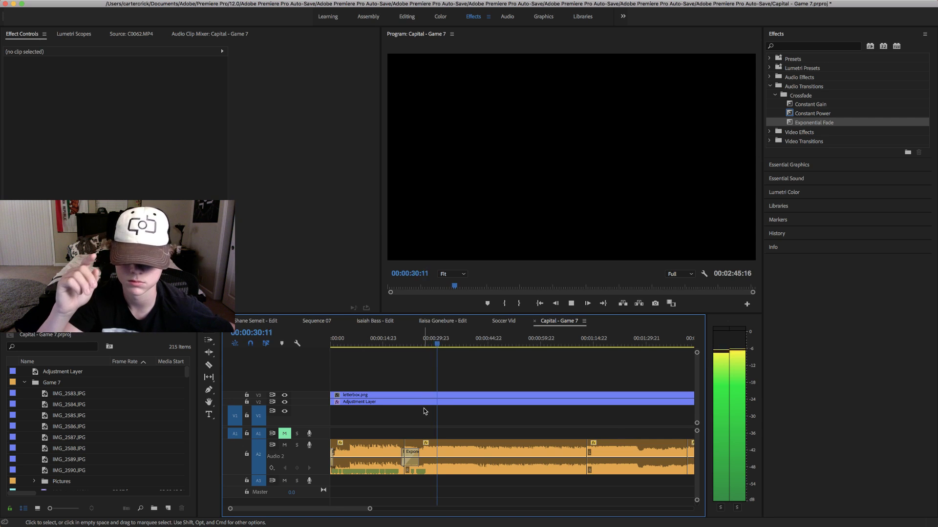
key(space)
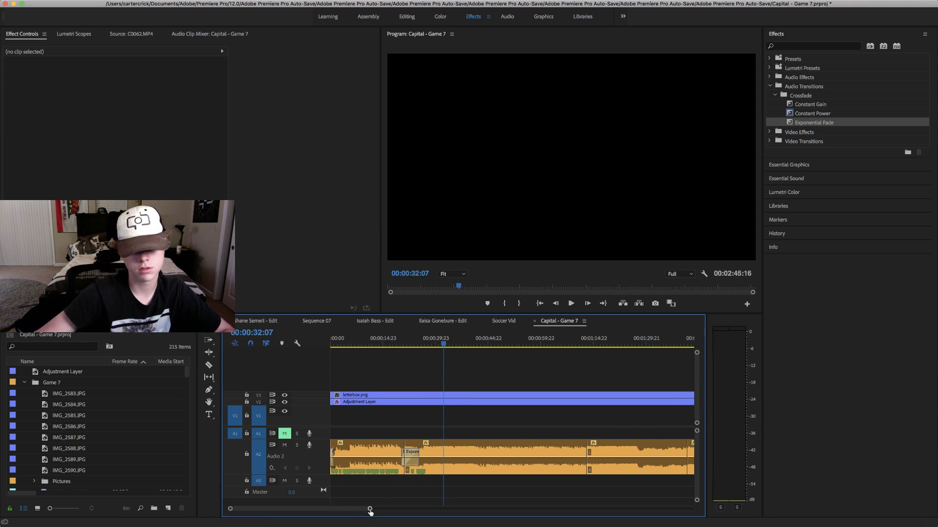
- Play the second music clip from about 00:00:30 to 00:00:34 to listen past its last beat markers
drag(370, 509, 336, 509)
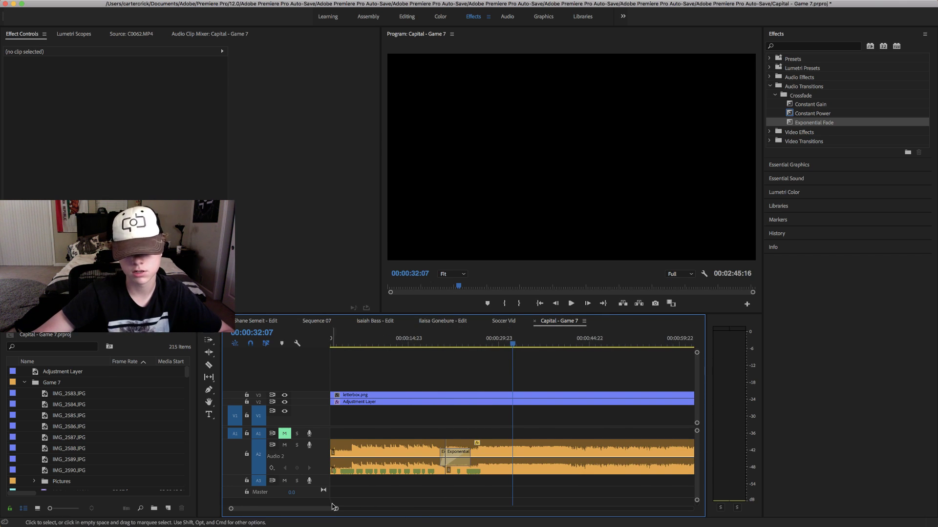
drag(335, 509, 316, 510)
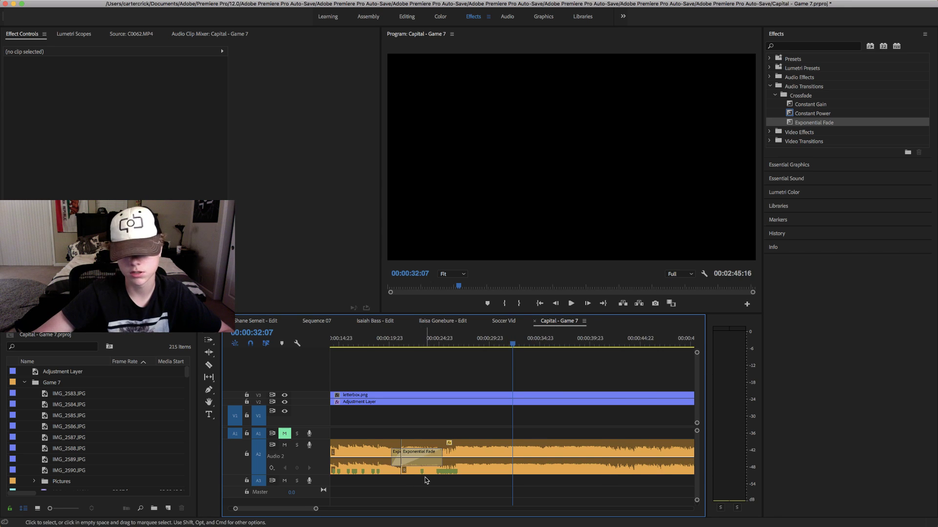
scroll(425, 480, down, 3)
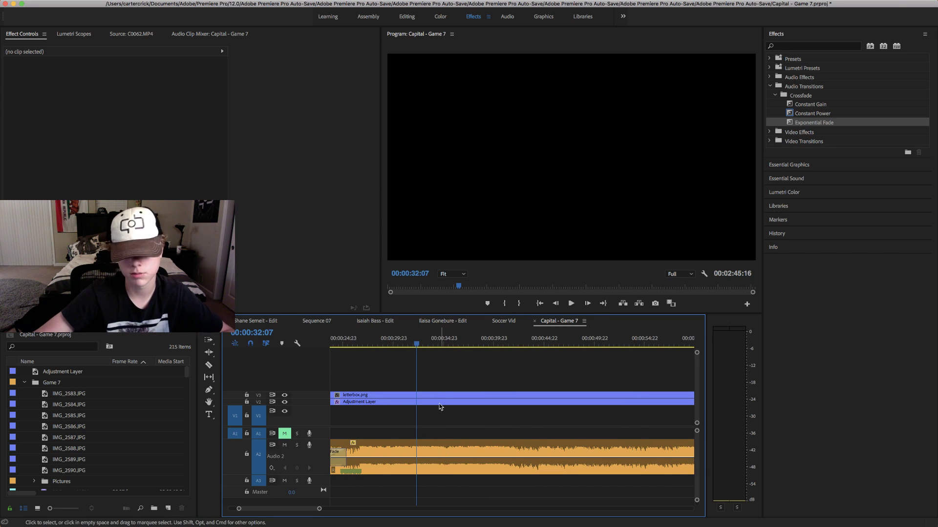
click(394, 345)
key(space)
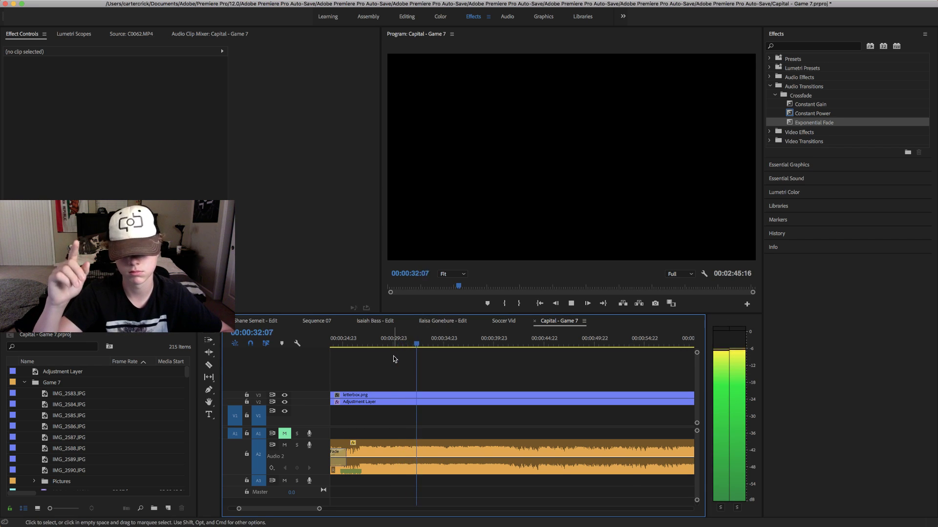
key(space)
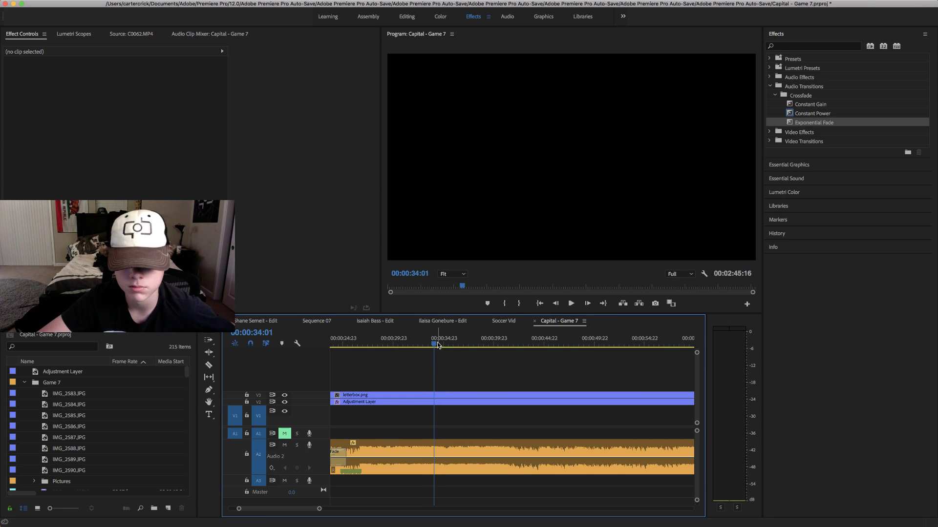
- Replay the transition between the first two music clips from 00:00:23:03 on into the second song
scroll(531, 367, right, 5)
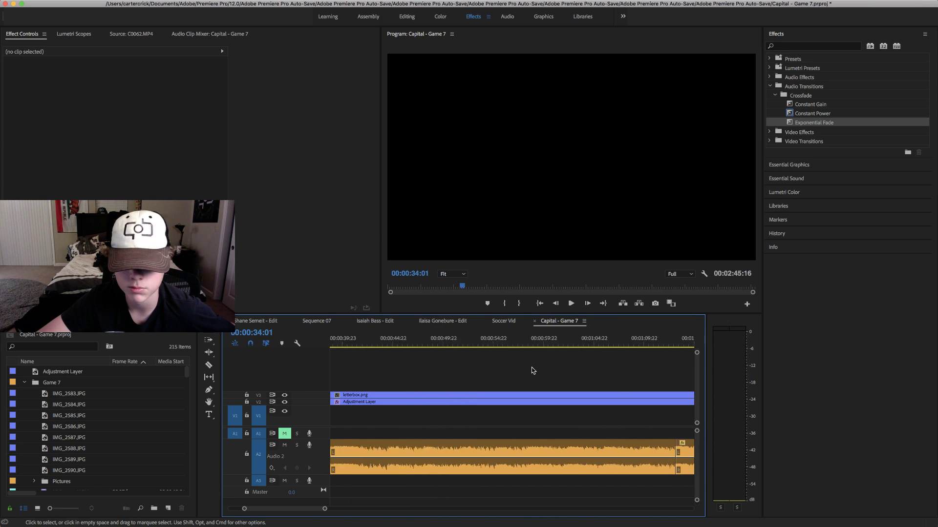
drag(323, 509, 376, 509)
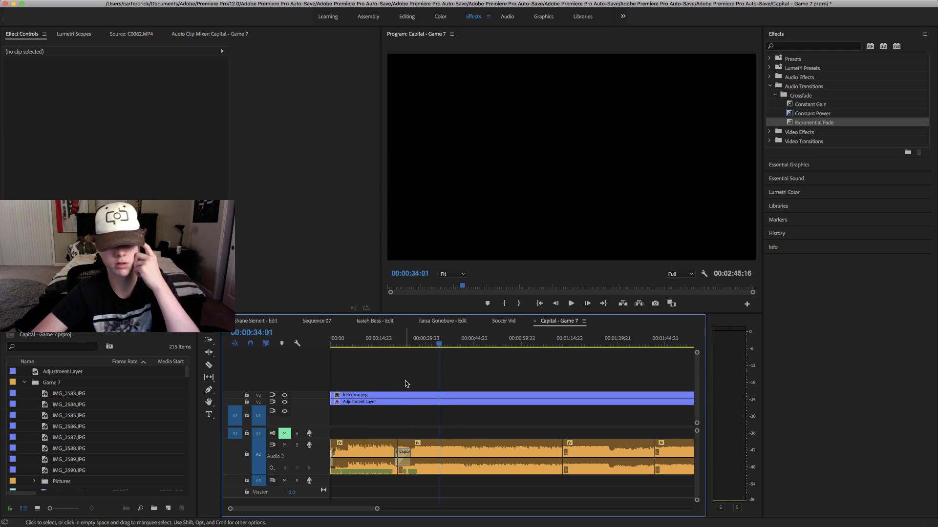
click(404, 343)
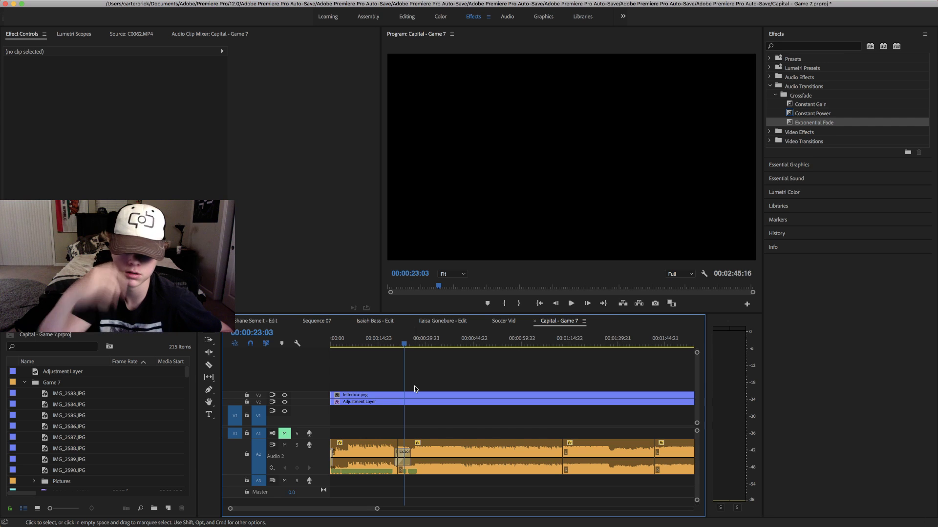
key(space)
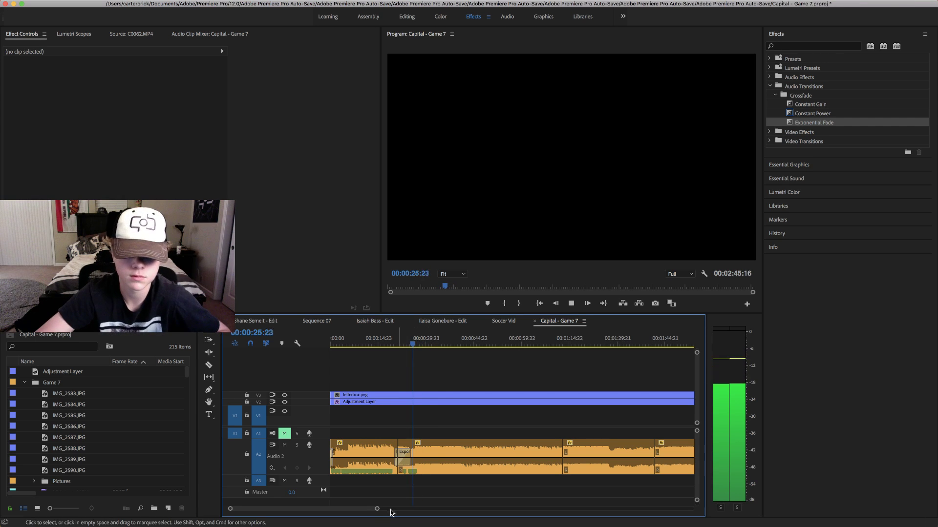
drag(376, 509, 326, 509)
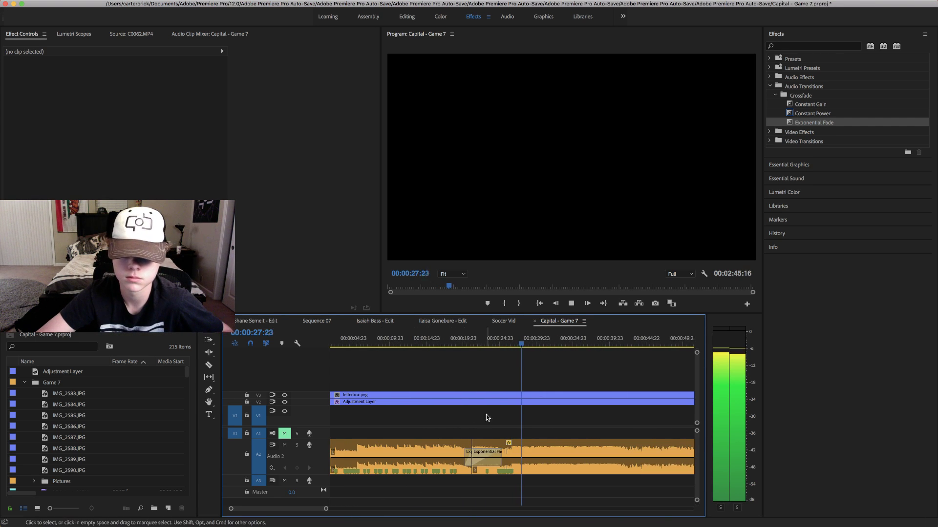
key(space)
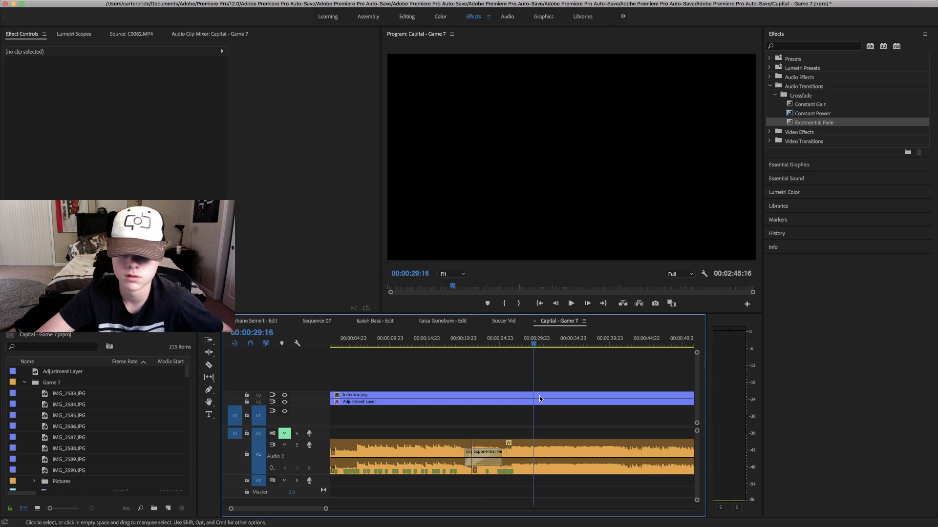
key(space)
key(space)
- Play the third music clip from about 00:01:16 and look over the music clips that follow it
scroll(613, 434, down, 5)
click(653, 343)
key(space)
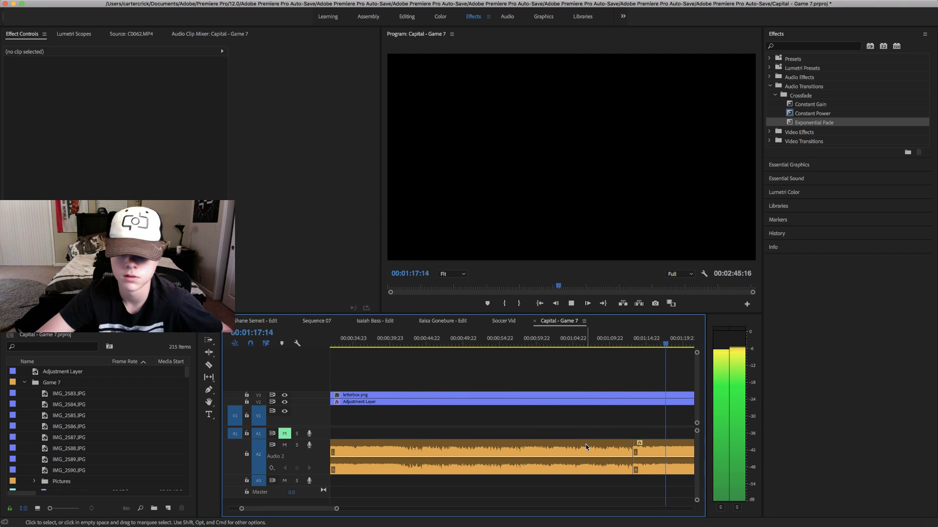
key(space)
scroll(586, 446, down, 3)
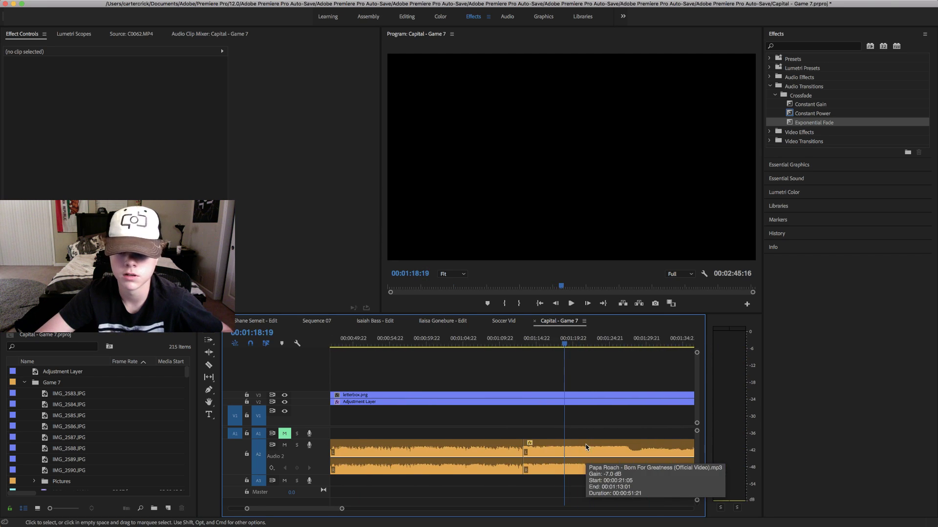
scroll(561, 446, down, 5)
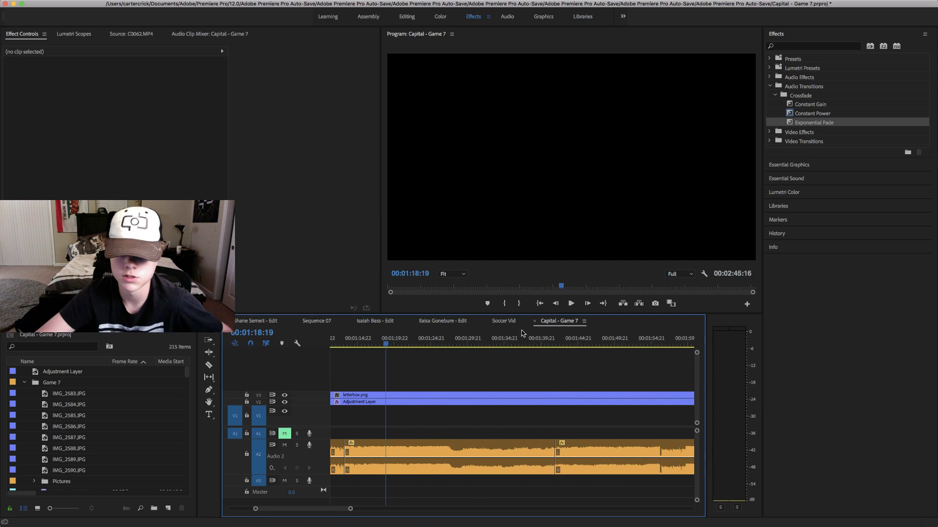
- Split the adjustment layer on V2 at 00:01:29:04, just after the music gets quieter
scroll(435, 367, up, 4)
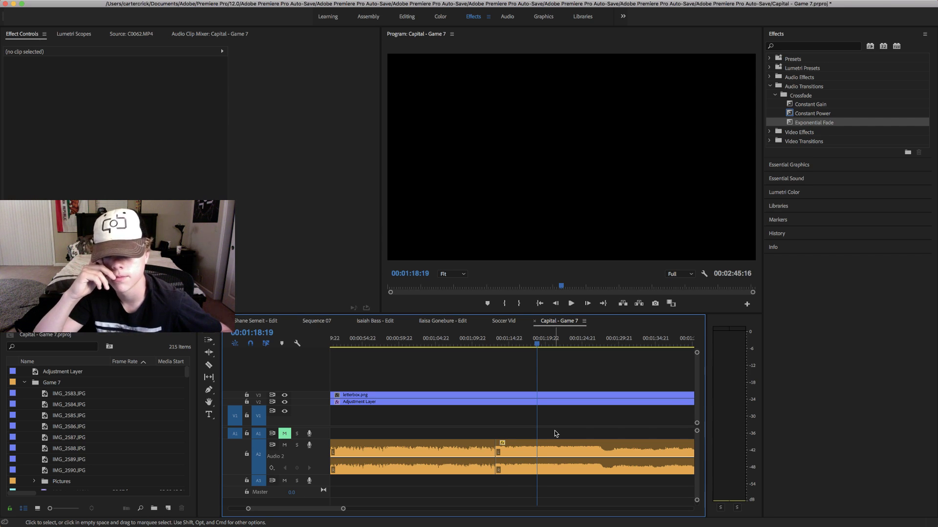
scroll(525, 392, right, 5)
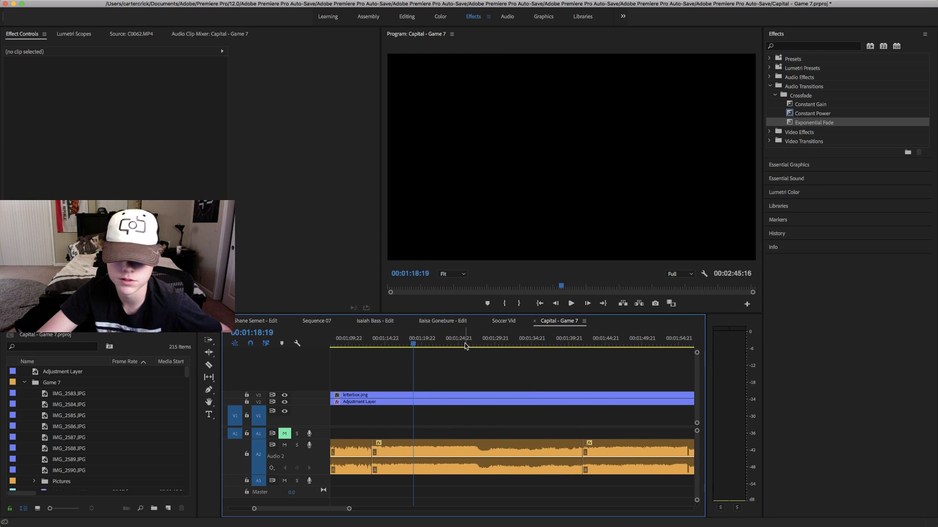
drag(465, 346, 491, 347)
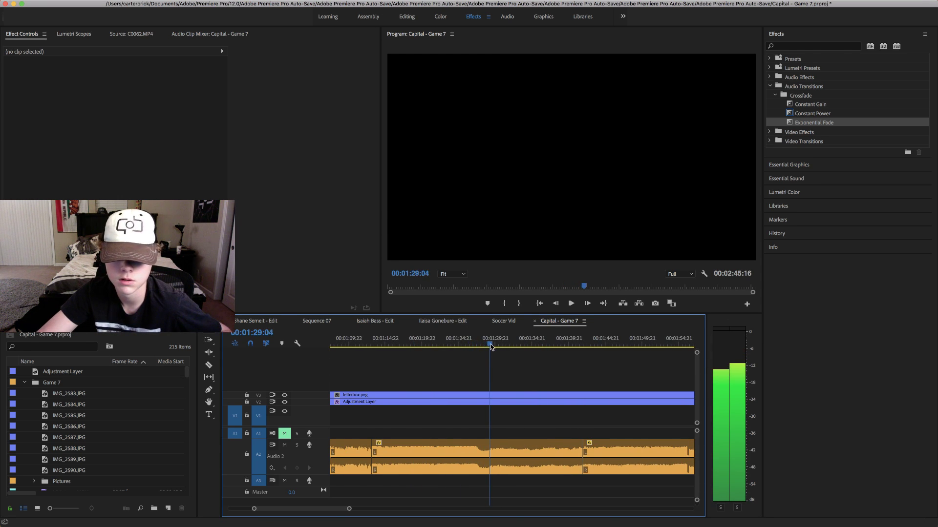
scroll(489, 371, right, 2)
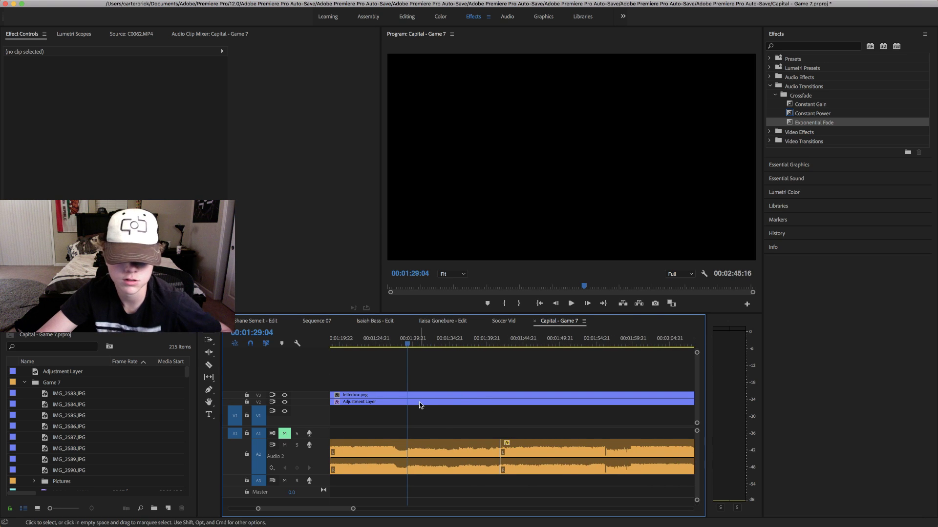
key(space)
key(space)
click(408, 344)
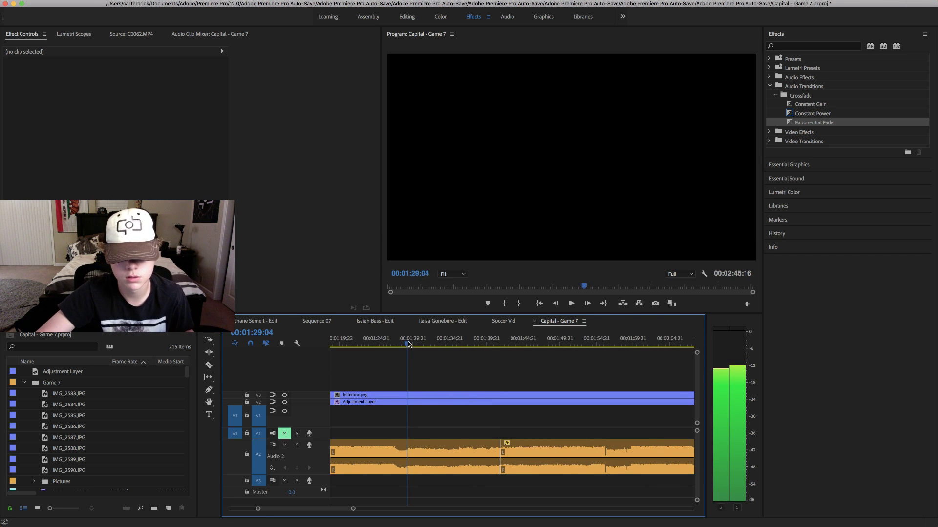
key(c)
click(409, 402)
- Split the adjustment layer on V2 at 00:01:56:06, at the cut between the music clips
key(space)
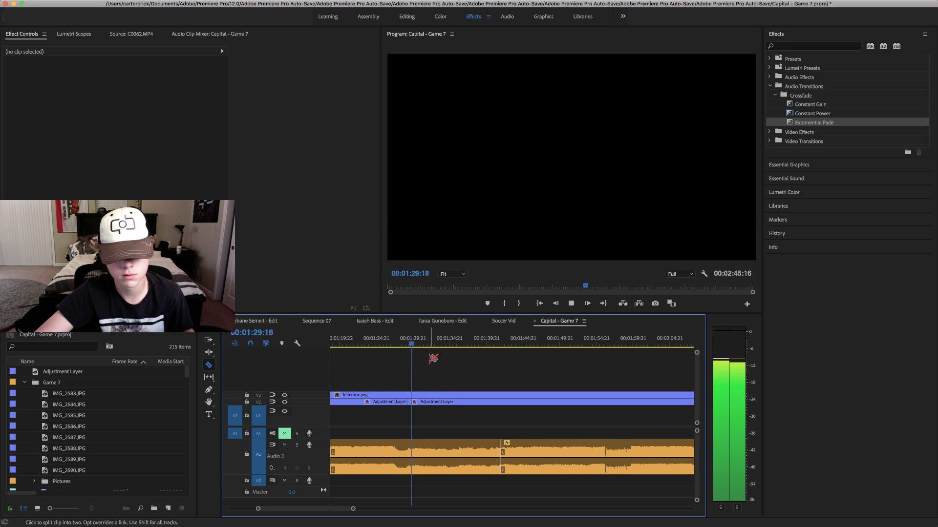
click(502, 342)
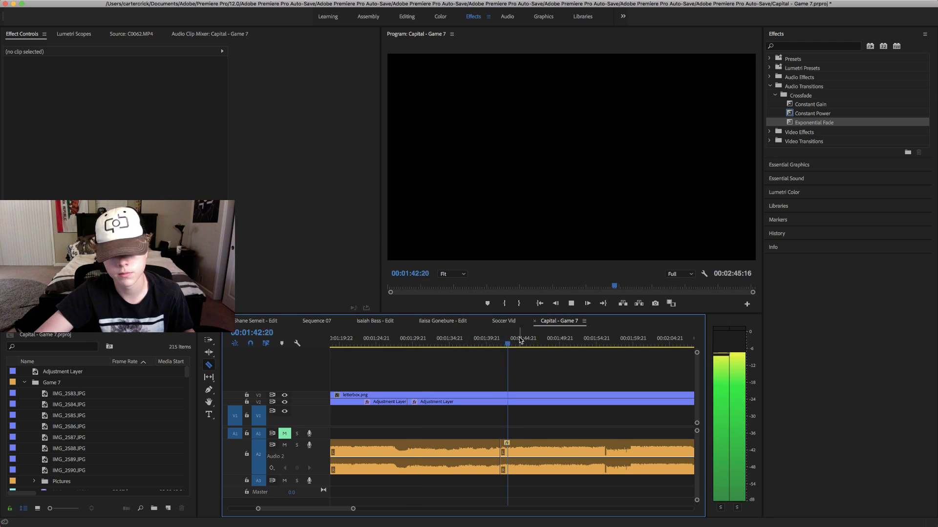
click(602, 343)
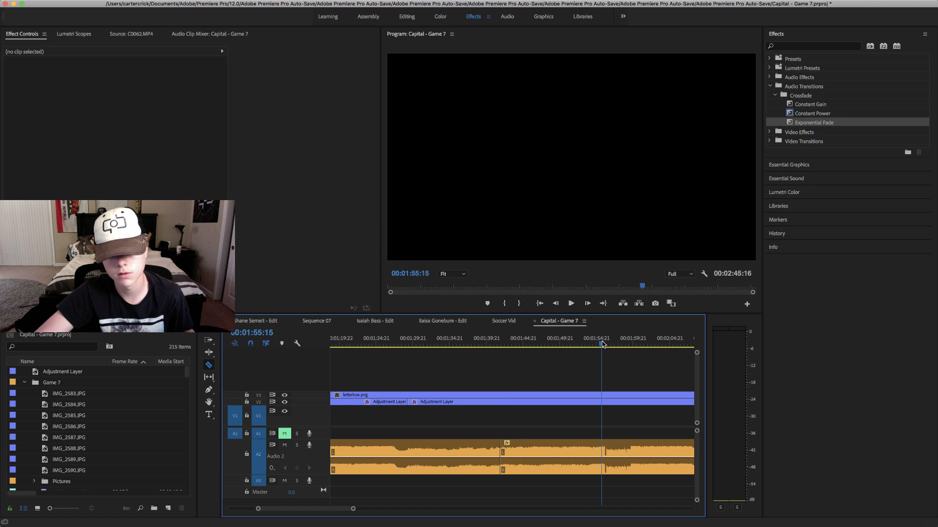
click(603, 345)
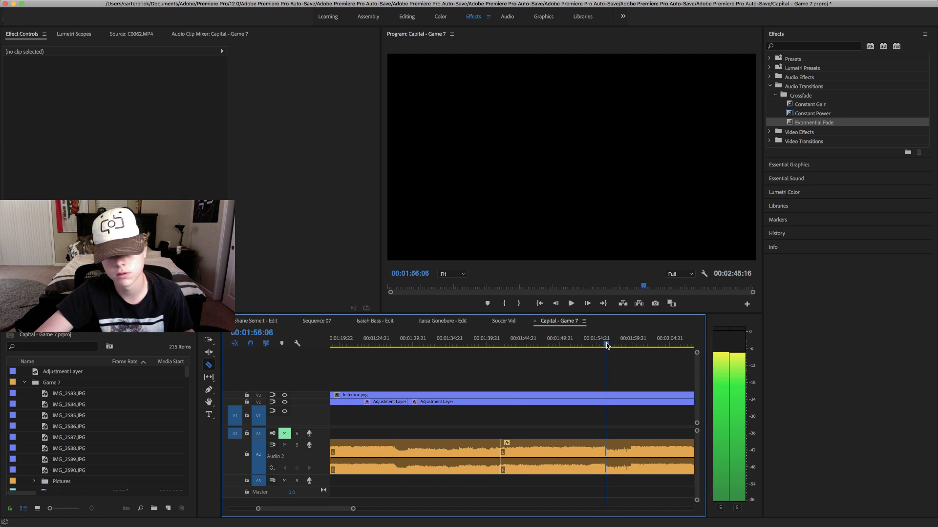
click(606, 345)
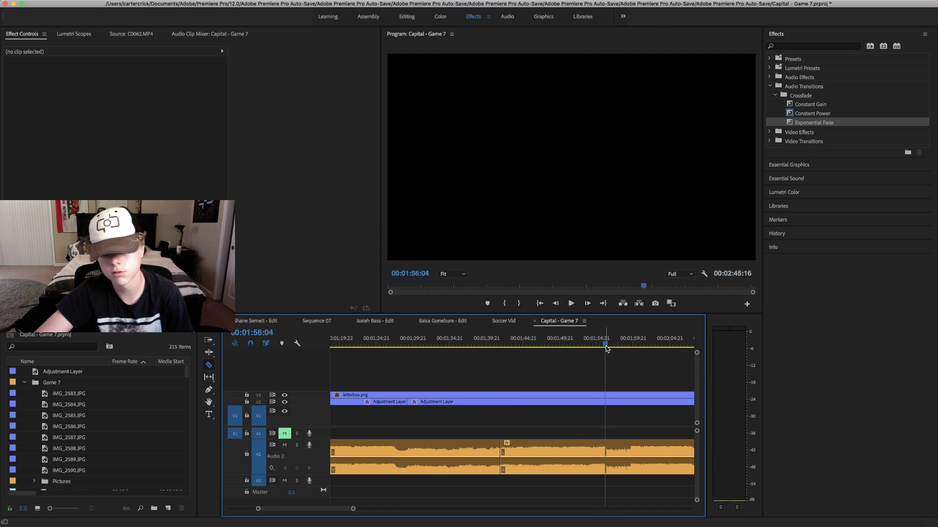
click(605, 345)
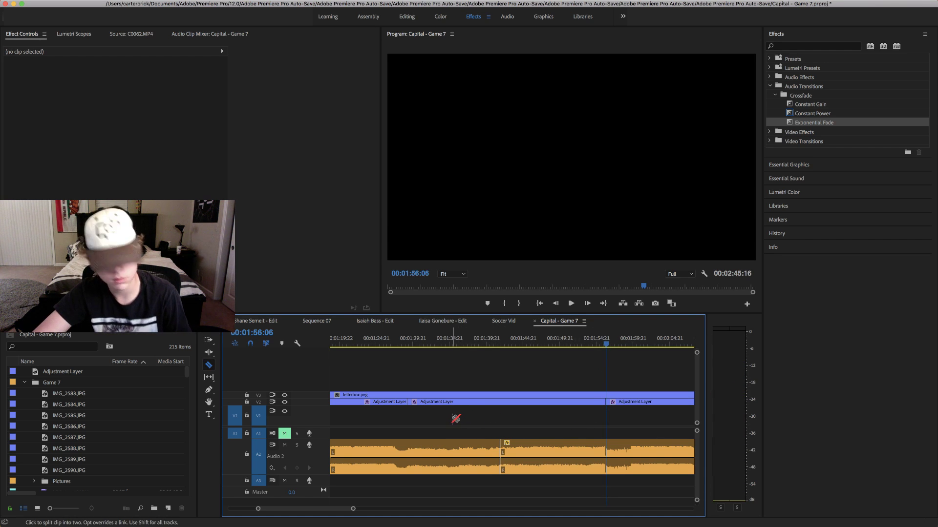
key(v)
- Set the Lumetri saturation to 0 on the adjustment layer segment between 00:01:29:04 and 00:01:56:06
click(408, 346)
key(space)
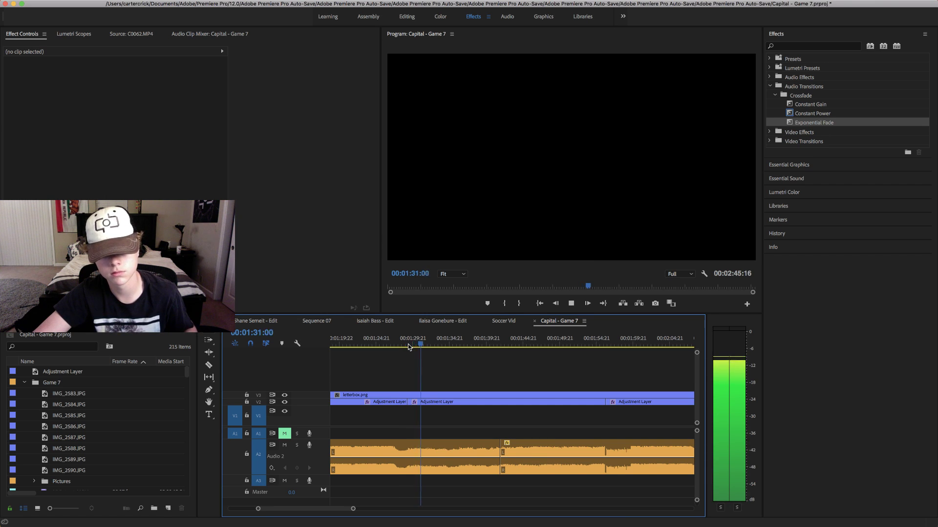
click(435, 402)
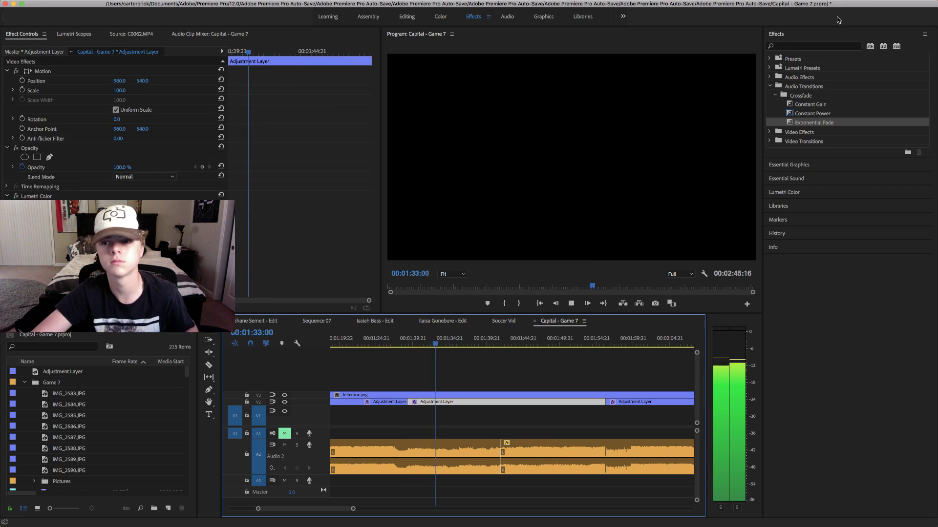
click(440, 18)
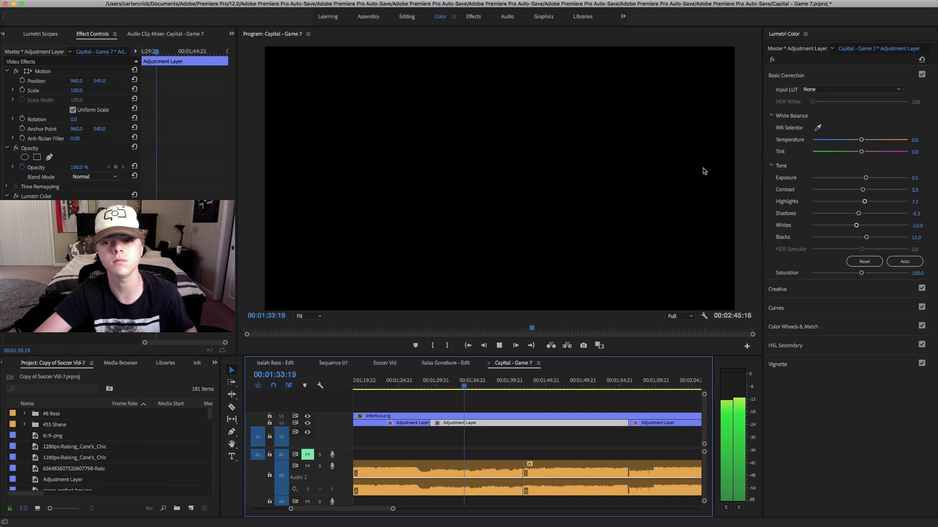
drag(864, 274, 812, 273)
key(space)
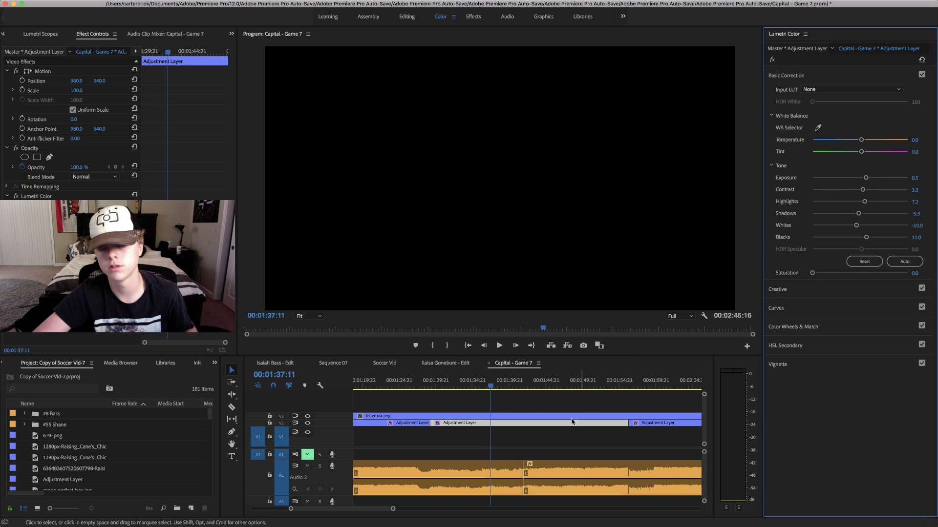
click(435, 384)
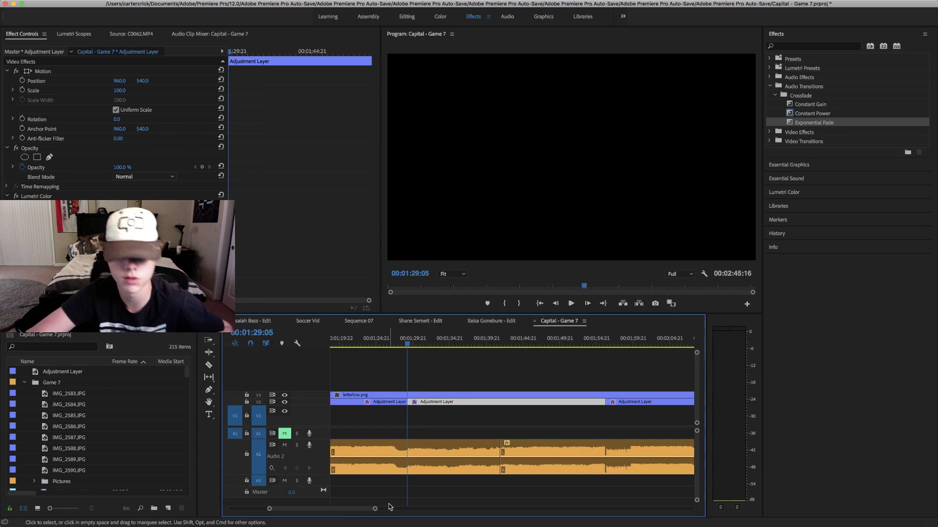
- Select the second music clip and add beat markers from 00:00:27:11 to about 00:00:29:03
scroll(409, 463, right, 10)
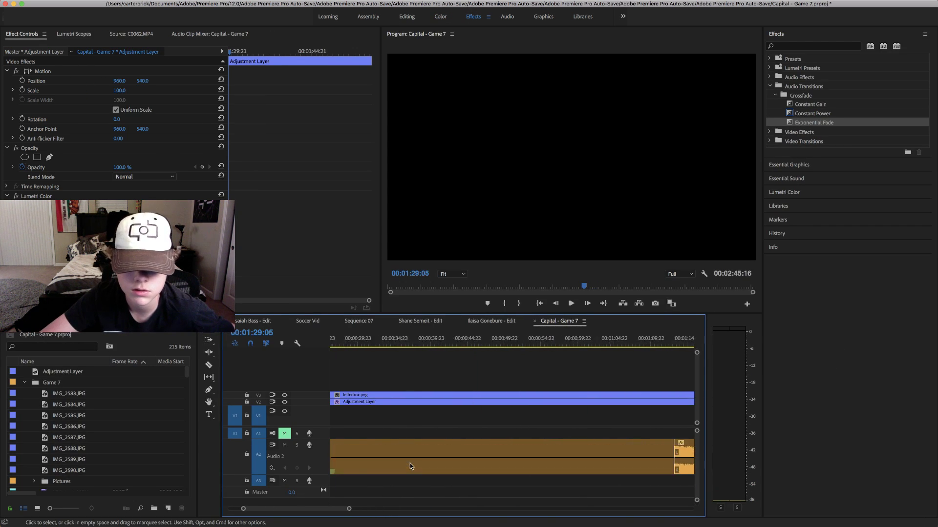
scroll(410, 467, left, 15)
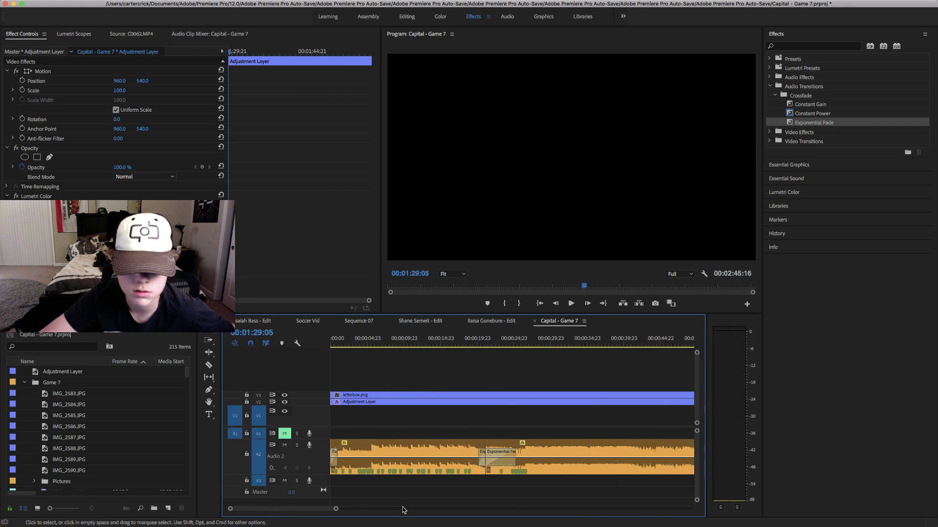
drag(371, 344, 525, 346)
drag(330, 512, 293, 511)
drag(499, 344, 526, 344)
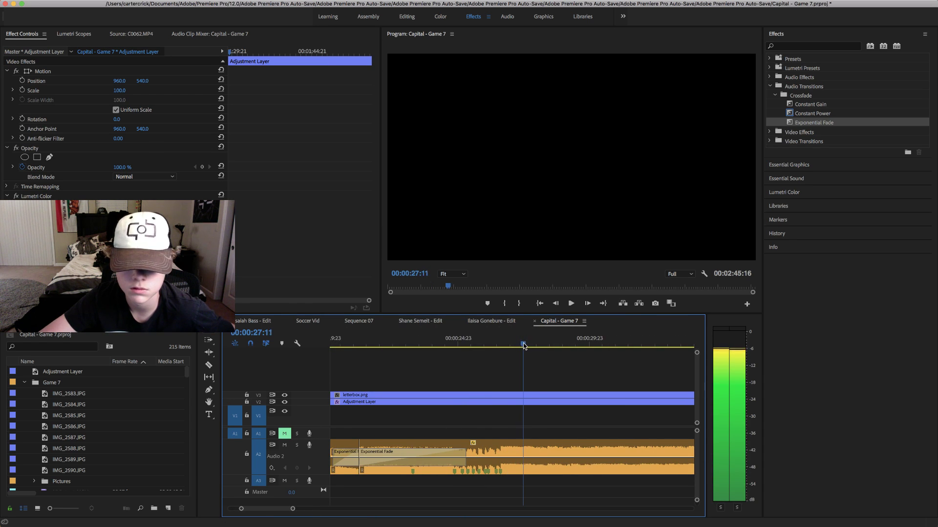
click(530, 448)
drag(525, 346, 569, 348)
drag(568, 345, 572, 346)
key(Left)
key(m)
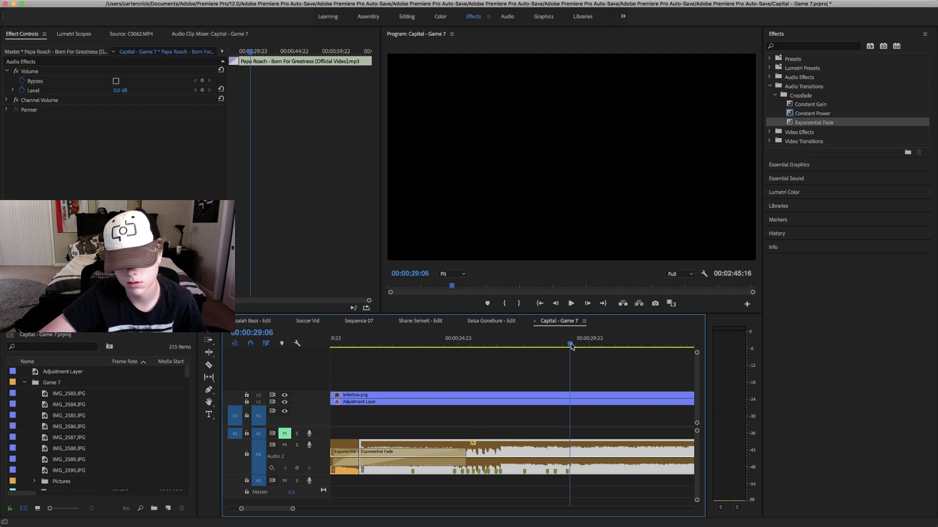
- Add beat markers to the second music clip at about 00:00:29:07 and at 00:00:30:04, replaying the music around them
drag(572, 346, 566, 346)
key(space)
key(space)
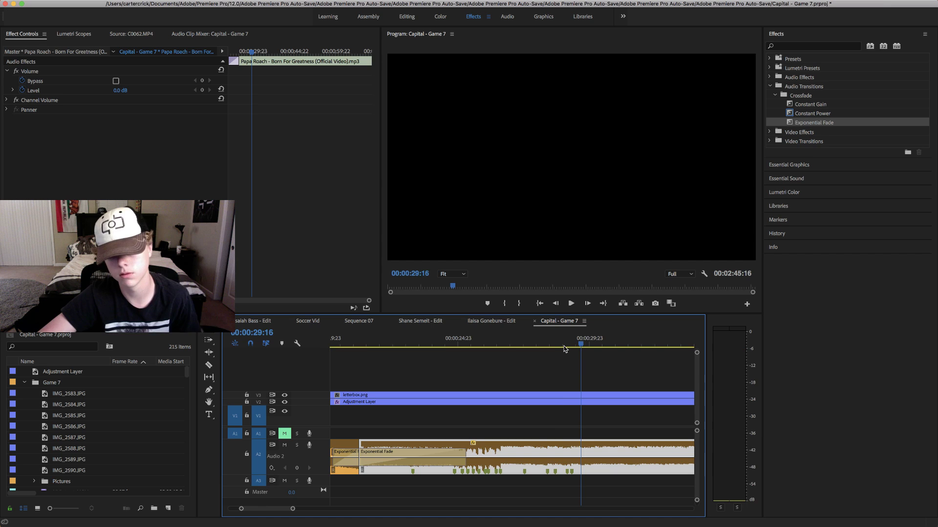
click(566, 347)
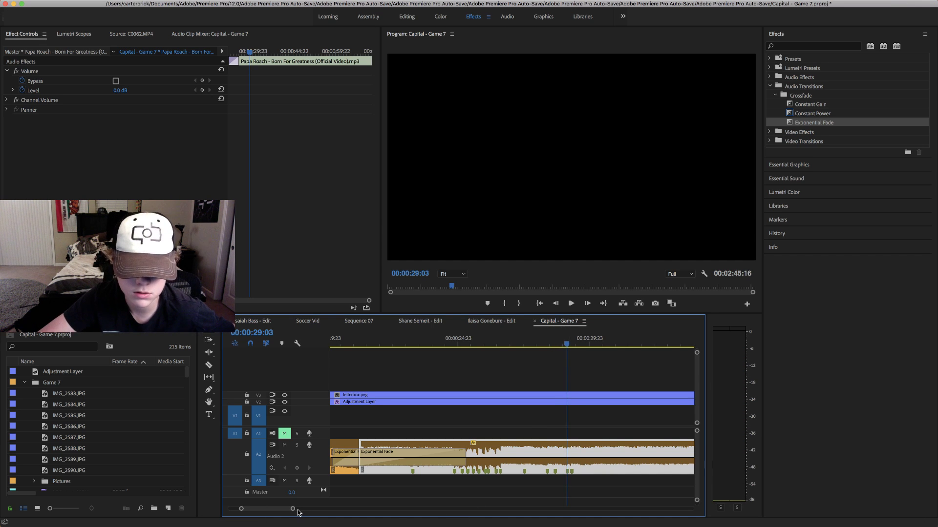
drag(293, 511, 269, 510)
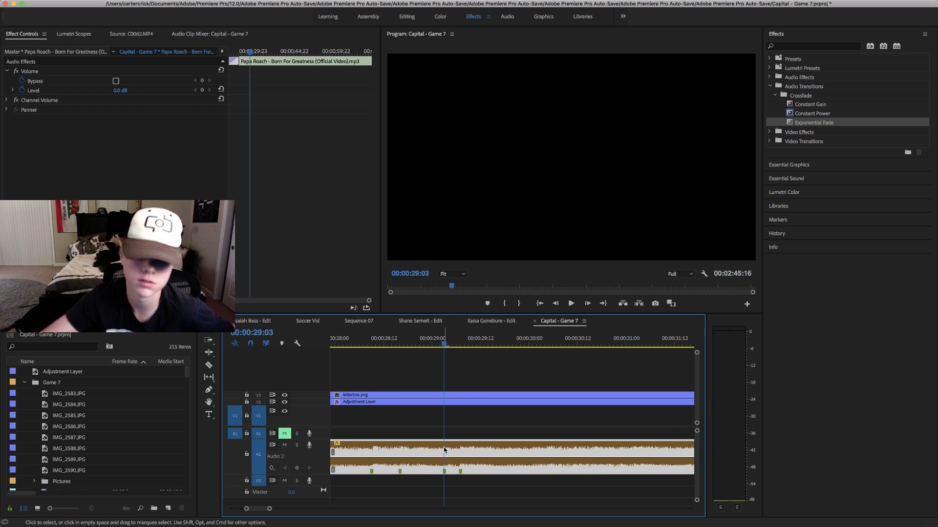
drag(445, 347, 558, 353)
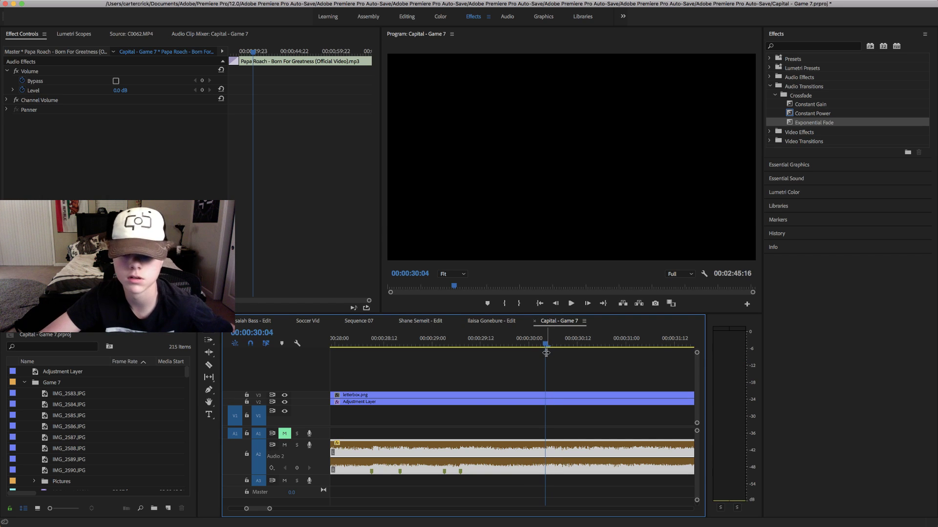
drag(546, 349, 548, 351)
key(space)
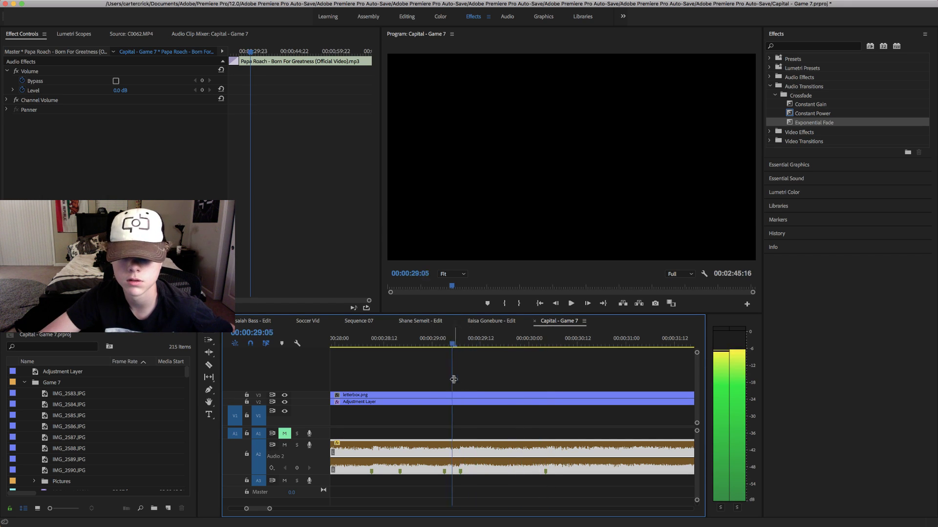
- Add a beat marker to the second music clip at 00:00:30:17 and replay the music past it
key(space)
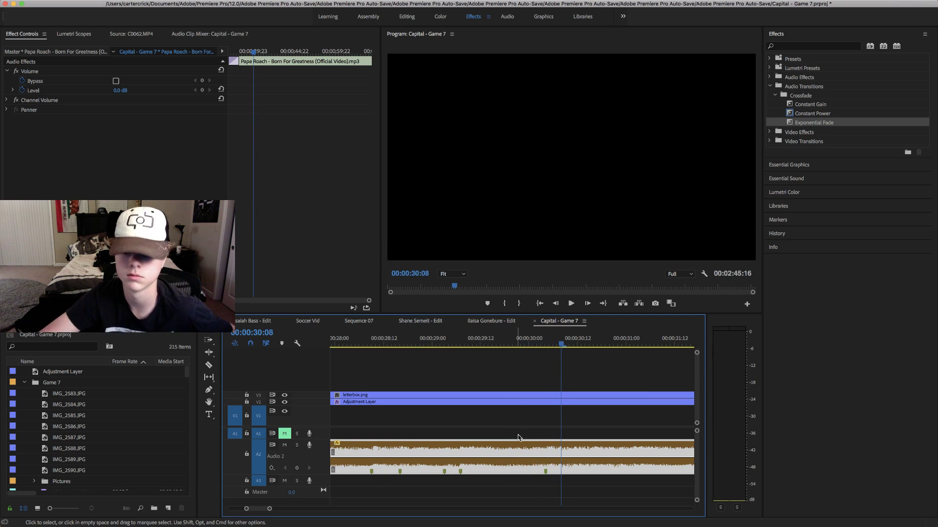
key(space)
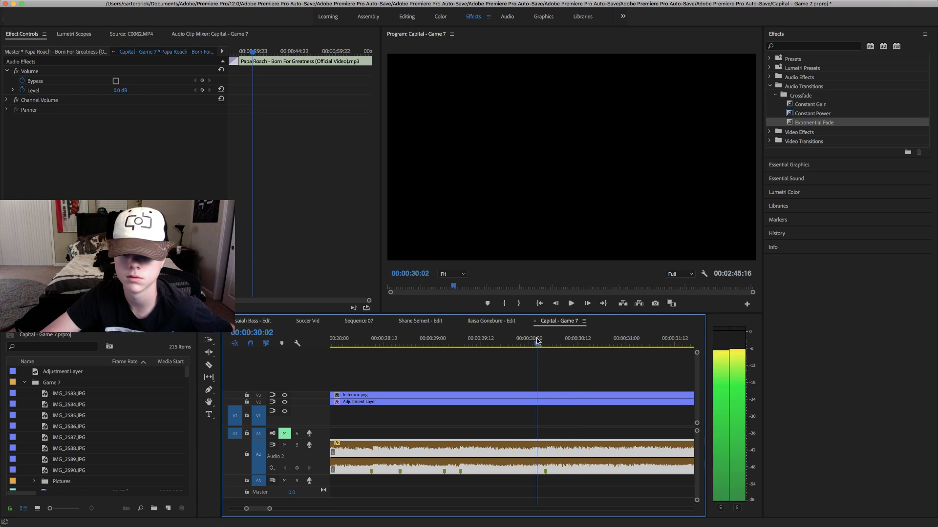
key(space)
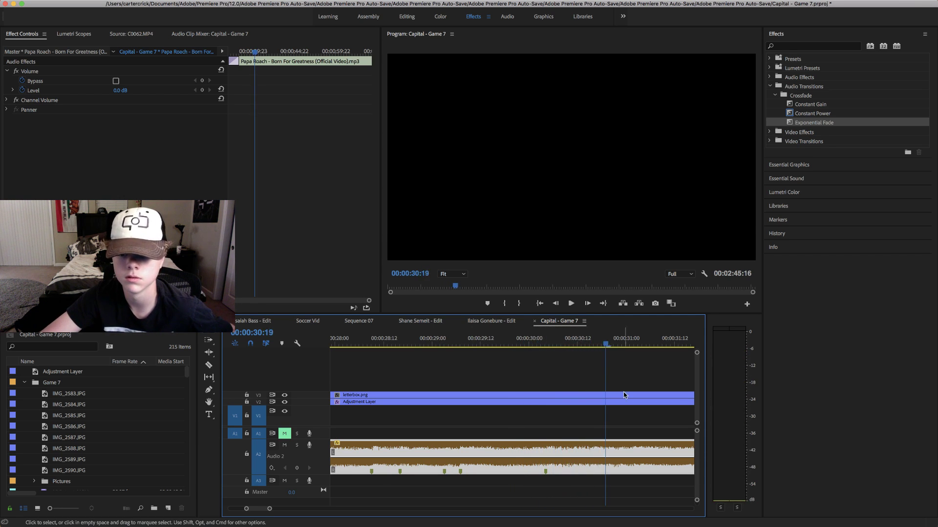
mouse_move(604, 342)
mouse_down()
mouse_move(571, 344)
mouse_move(603, 346)
mouse_move(595, 354)
mouse_up()
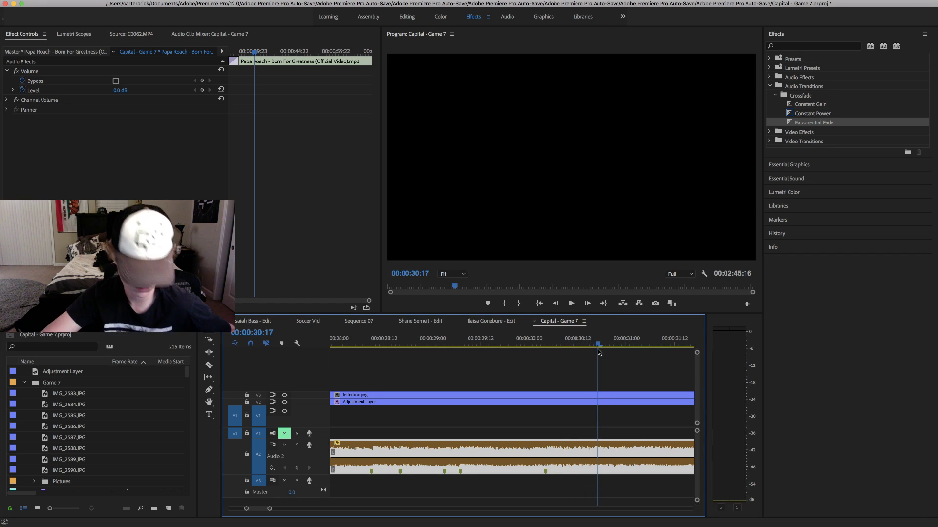
scroll(519, 444, down, 3)
drag(454, 351, 396, 359)
key(space)
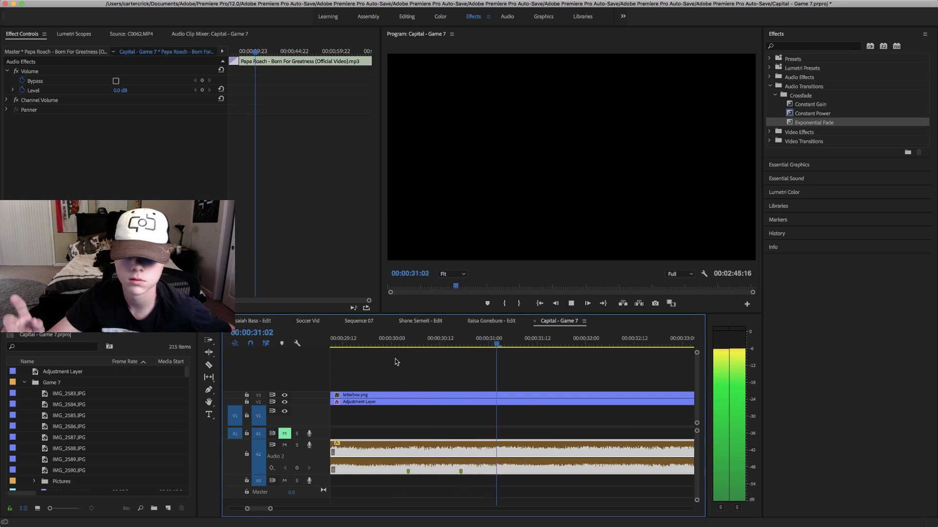
key(space)
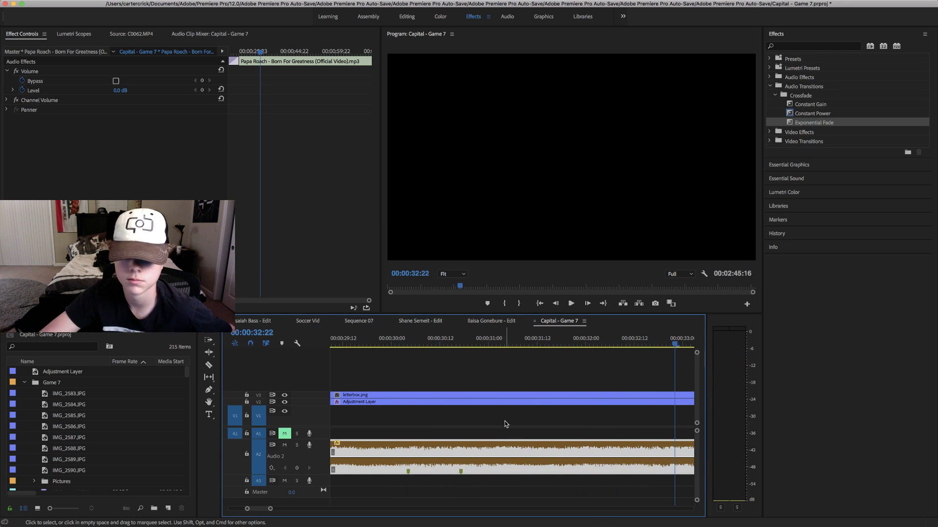
- Continue the second music clip's beat markers from 00:00:31:01 to 00:00:33:18
scroll(506, 425, down, 5)
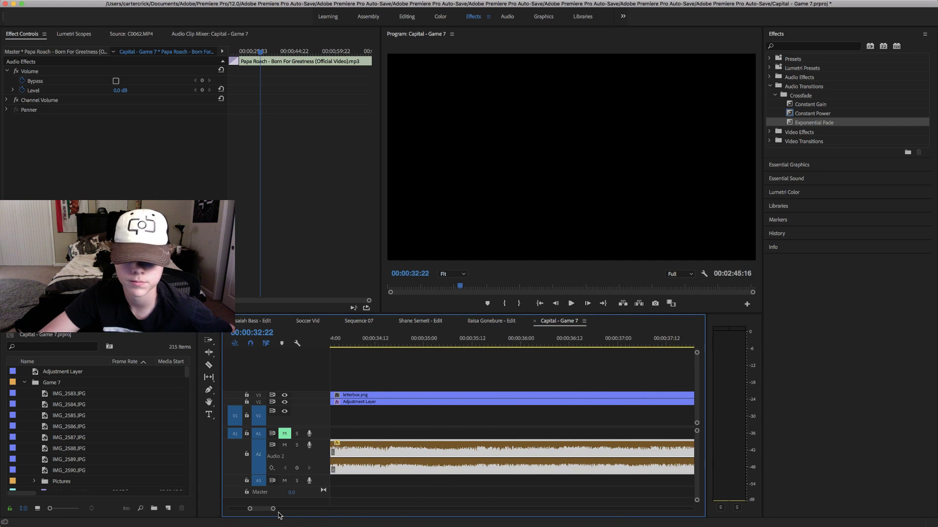
drag(272, 510, 495, 511)
key(=)
key(=)
key(=)
key(=)
click(449, 345)
drag(449, 347, 467, 346)
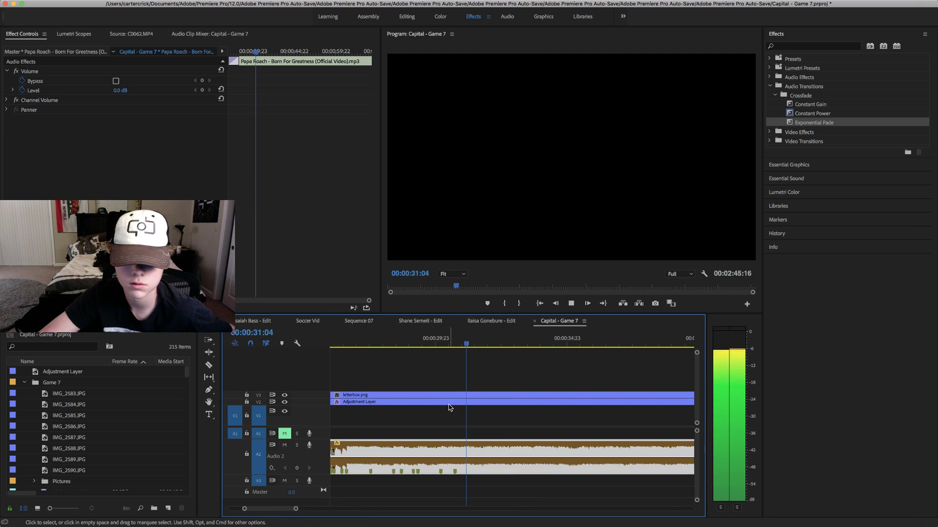
click(461, 345)
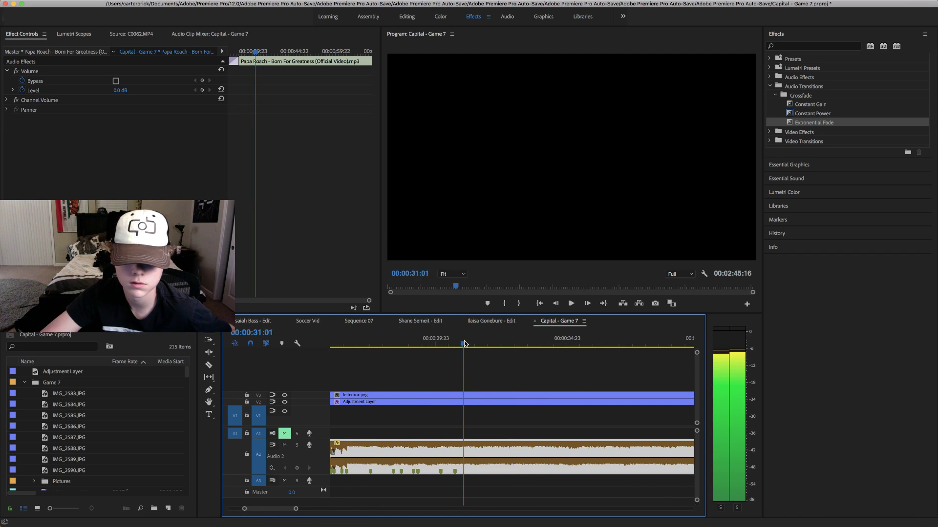
drag(465, 344, 536, 349)
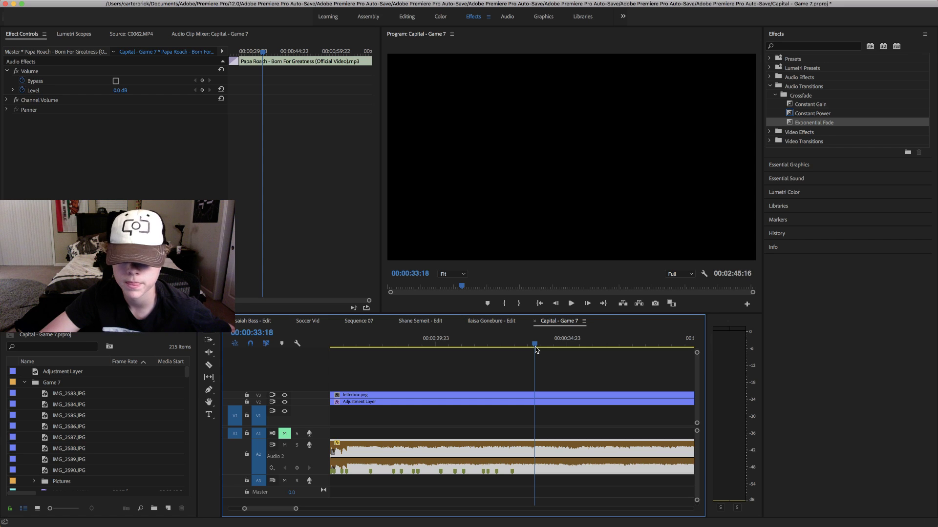
- Mark the second music clip's following beats up to 00:00:37:20 and 00:00:38:05, playing the music to check them
key(space)
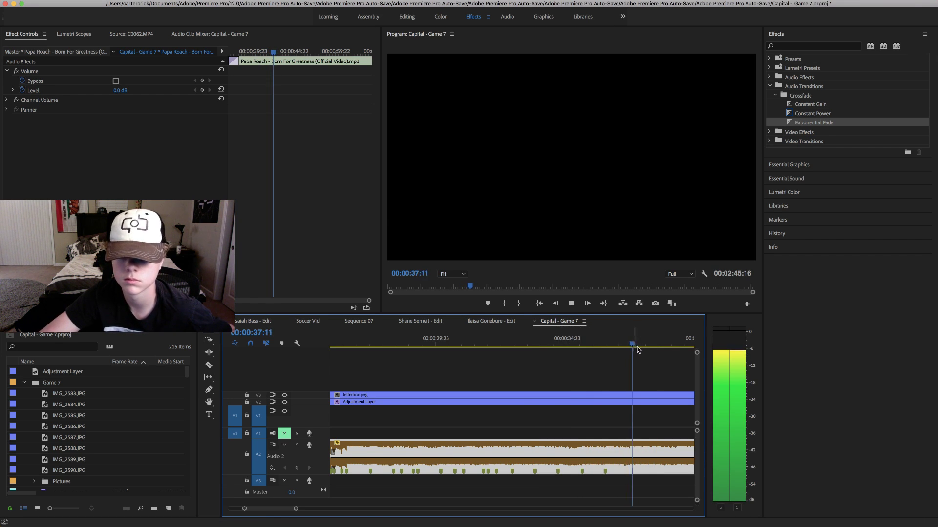
drag(637, 350, 641, 350)
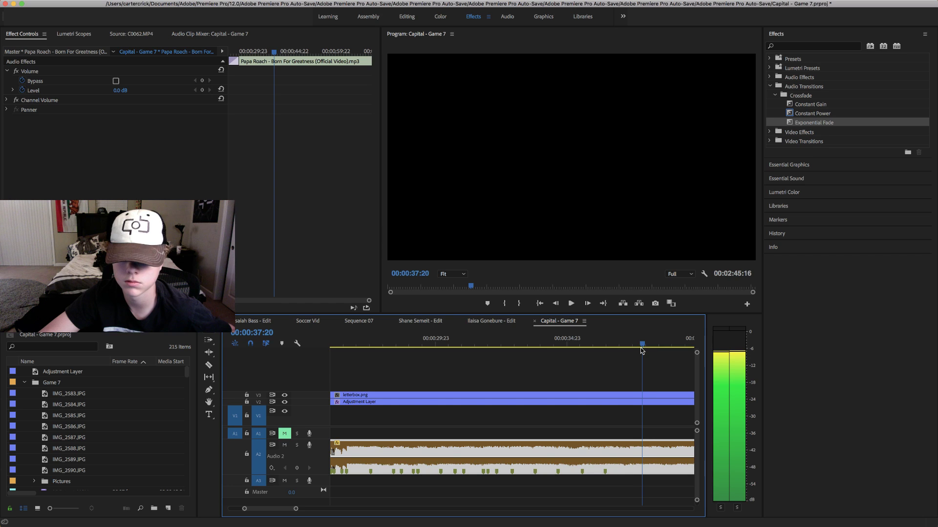
key(space)
key(space)
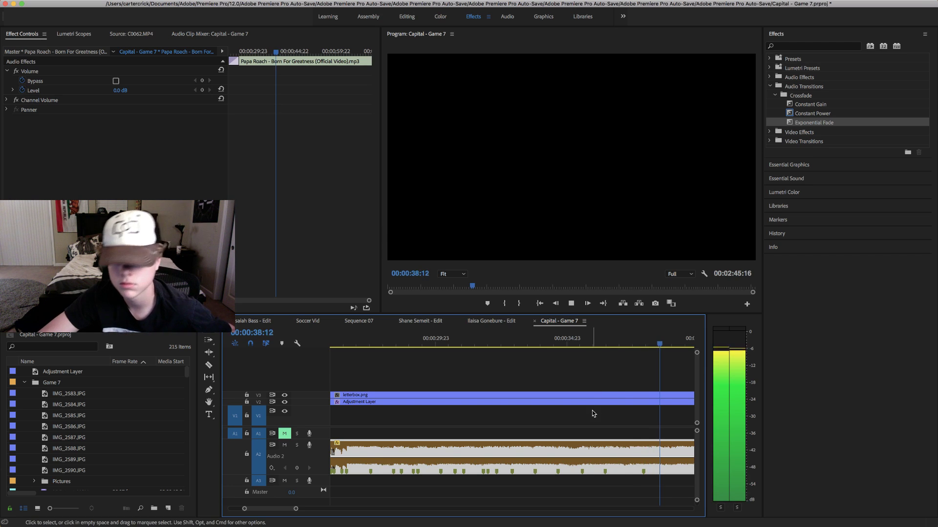
mouse_move(660, 343)
mouse_down()
mouse_move(639, 346)
mouse_move(650, 352)
mouse_up()
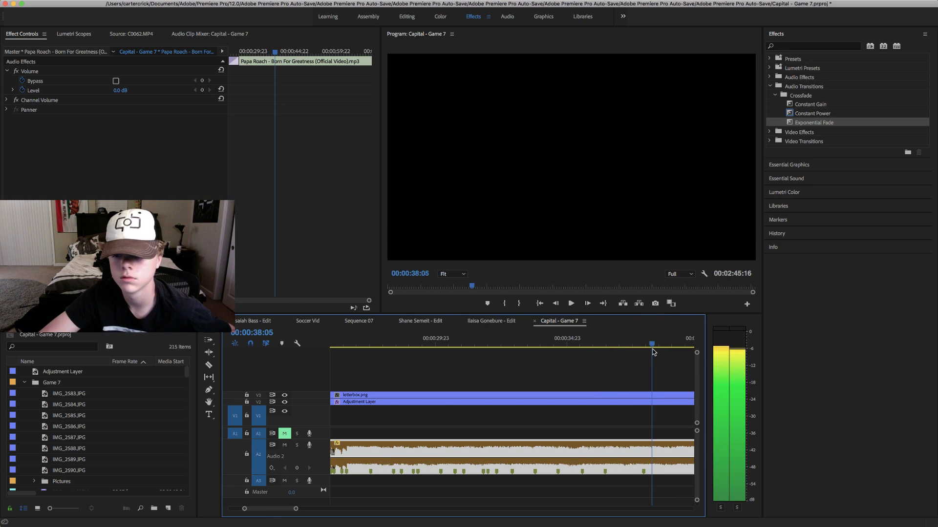
key(space)
key(space)
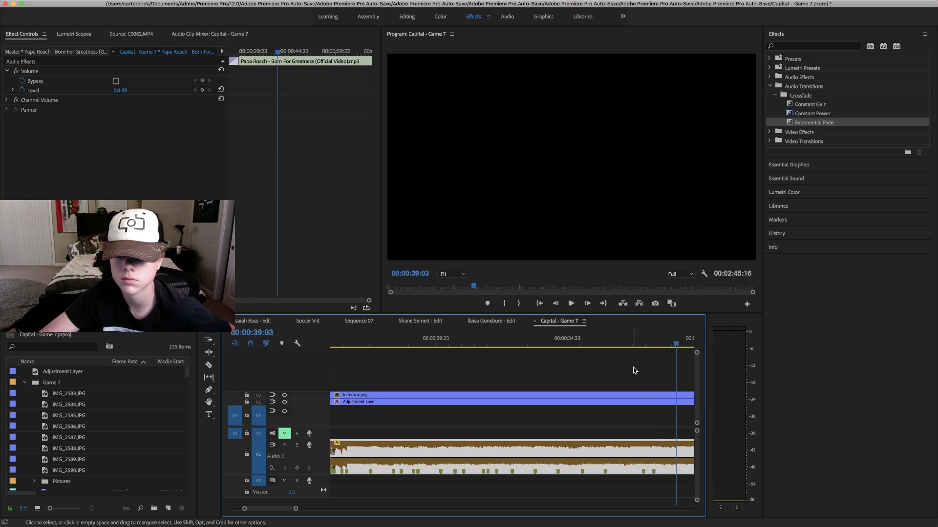
- Continue the second music clip's beat markers to about 00:00:43:01 and, replaying the marked section, add one at about 00:00:37:08
scroll(573, 430, right, 5)
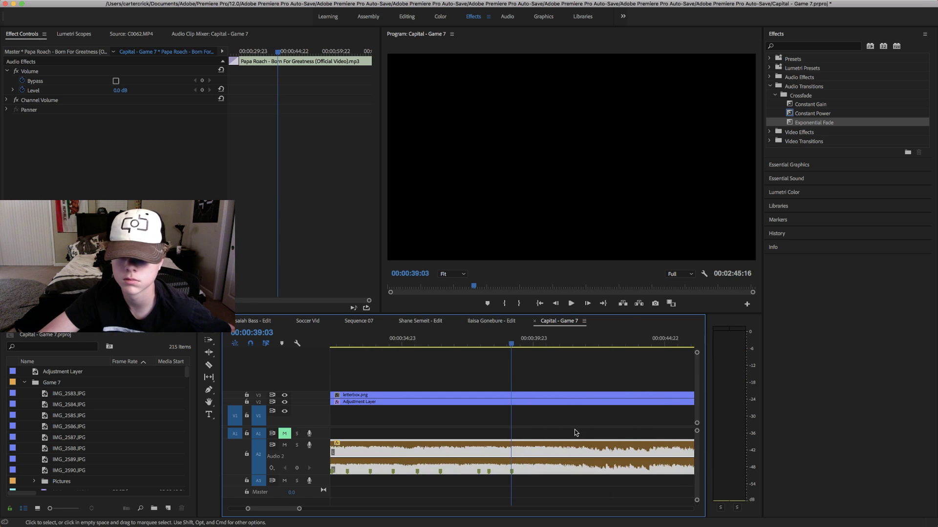
drag(472, 346, 577, 362)
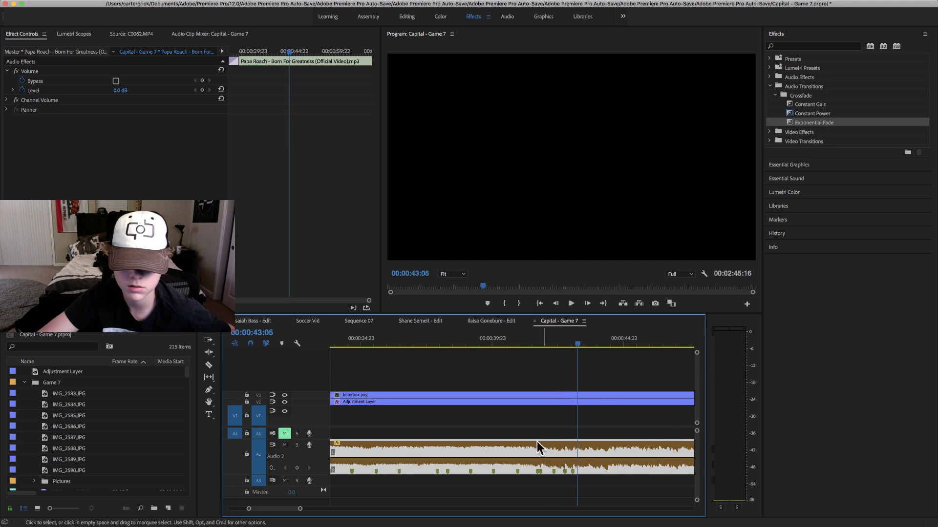
scroll(530, 443, left, 3)
drag(349, 344, 335, 343)
key(space)
scroll(525, 485, left, 10)
scroll(525, 486, right, 7)
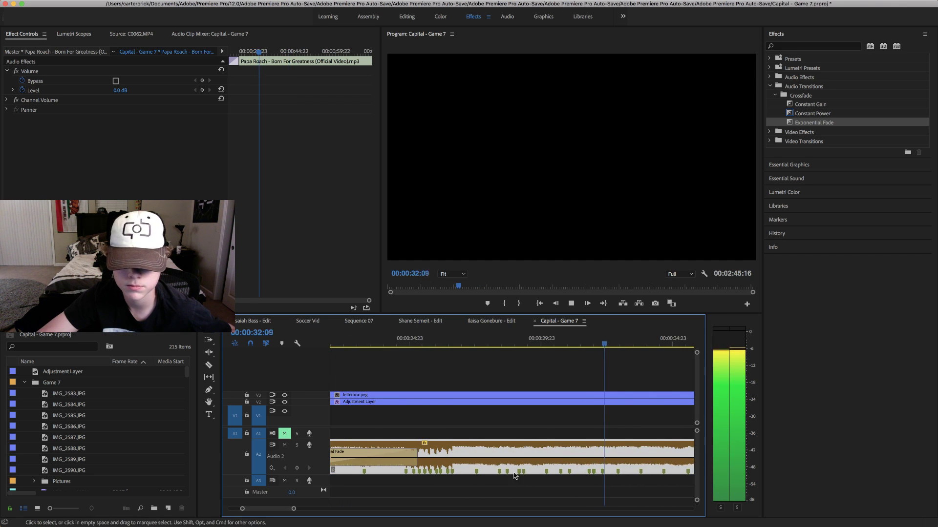
scroll(572, 470, right, 4)
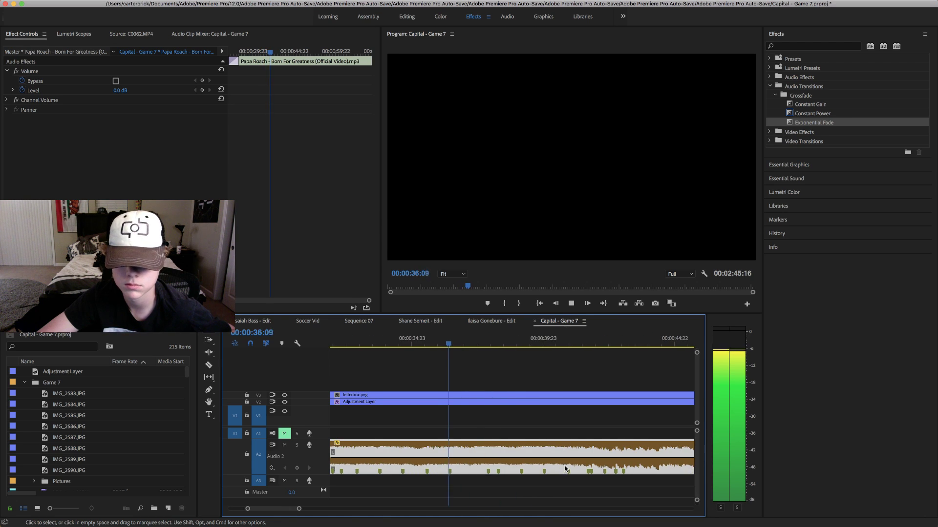
scroll(542, 466, right, 4)
key(space)
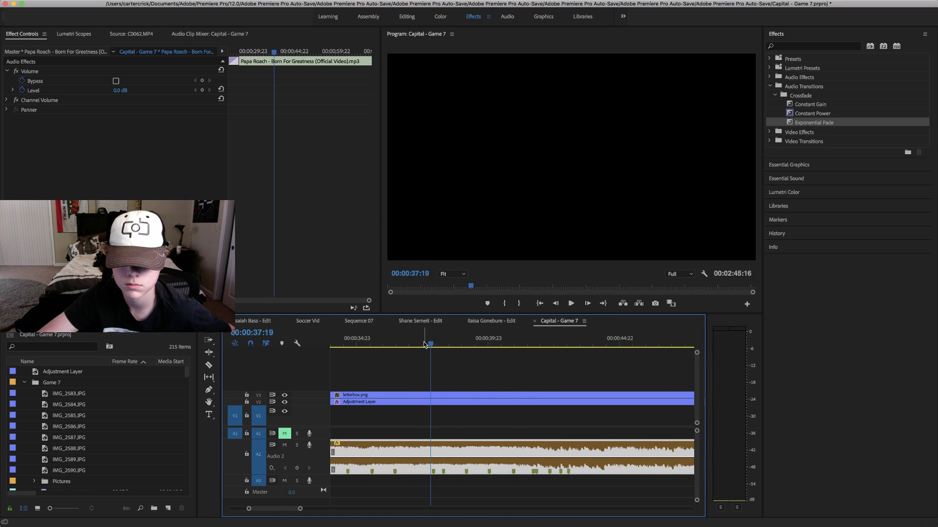
drag(430, 344, 419, 347)
key(space)
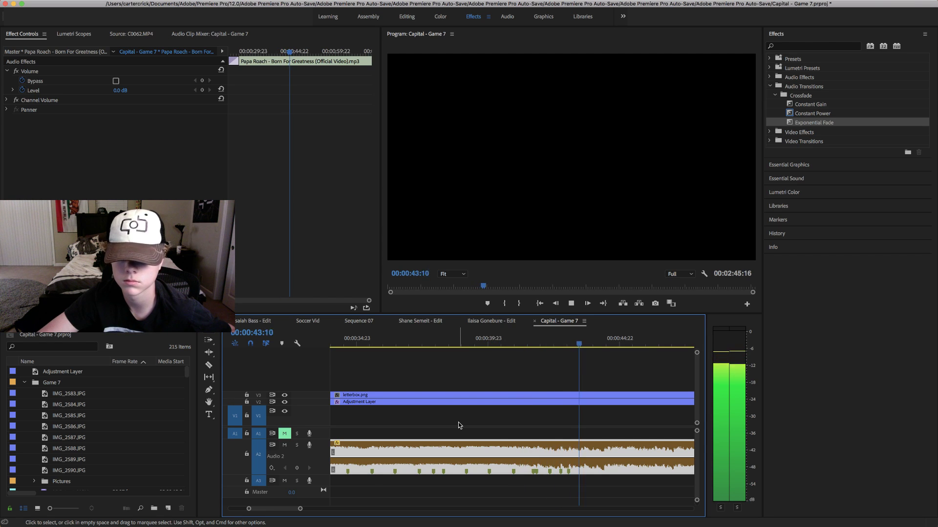
- Replay the music from 00:00:42:12 and split the second music clip at 00:00:41:19
key(space)
click(556, 355)
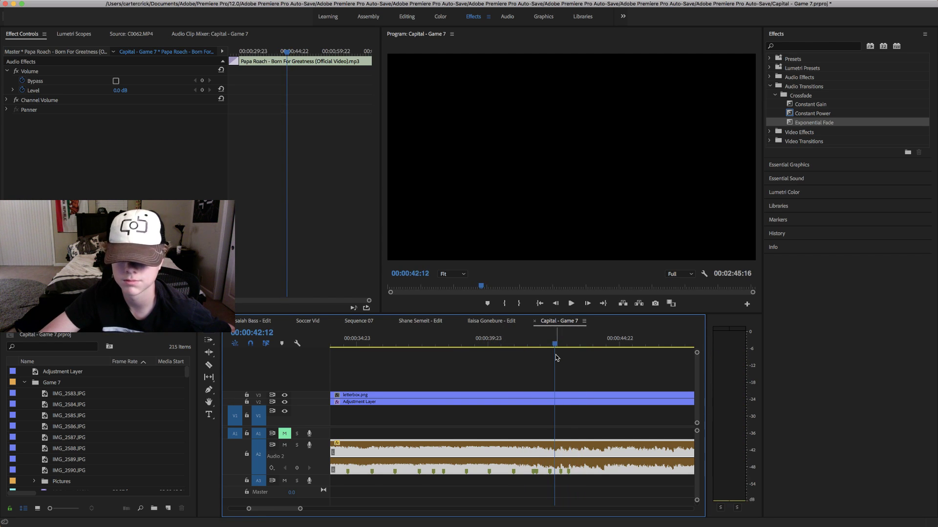
key(space)
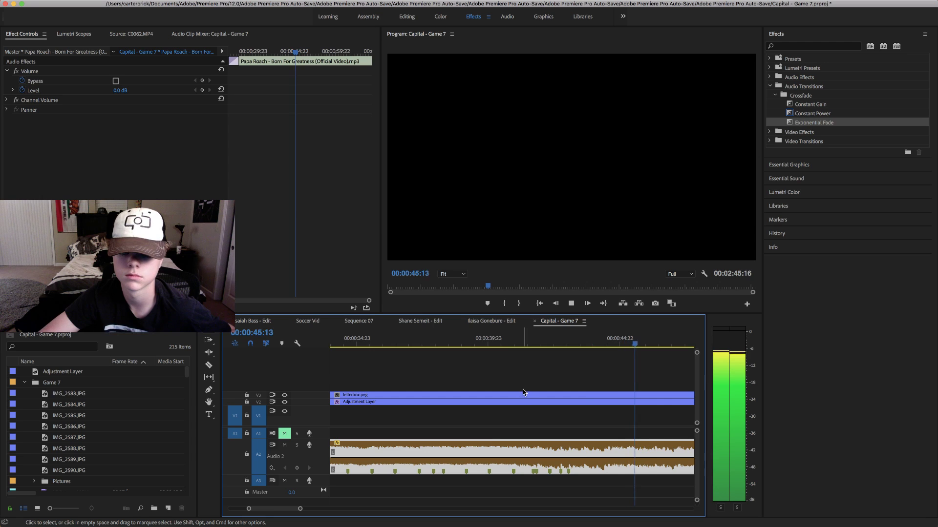
click(530, 344)
click(533, 345)
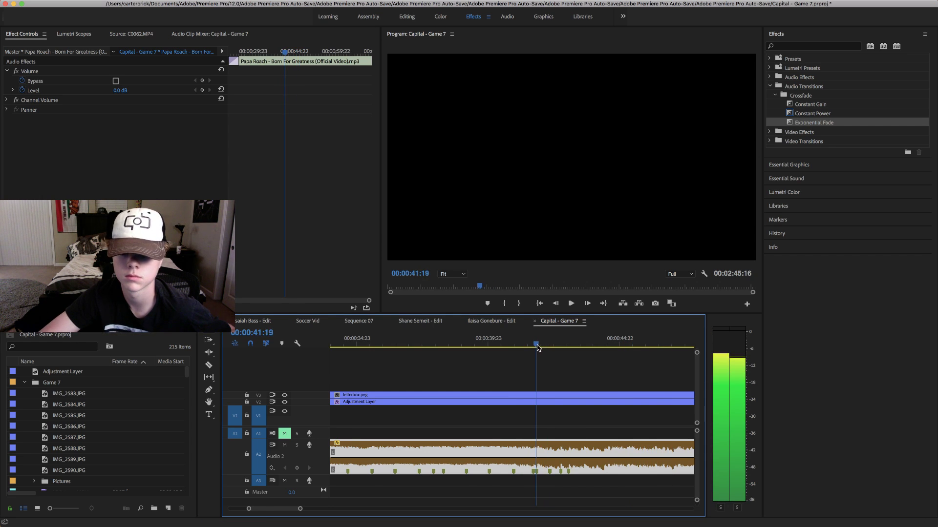
click(536, 449)
- Audition the music after the split up to about 00:00:45:05 and recheck the split point near 00:00:41:17
key(space)
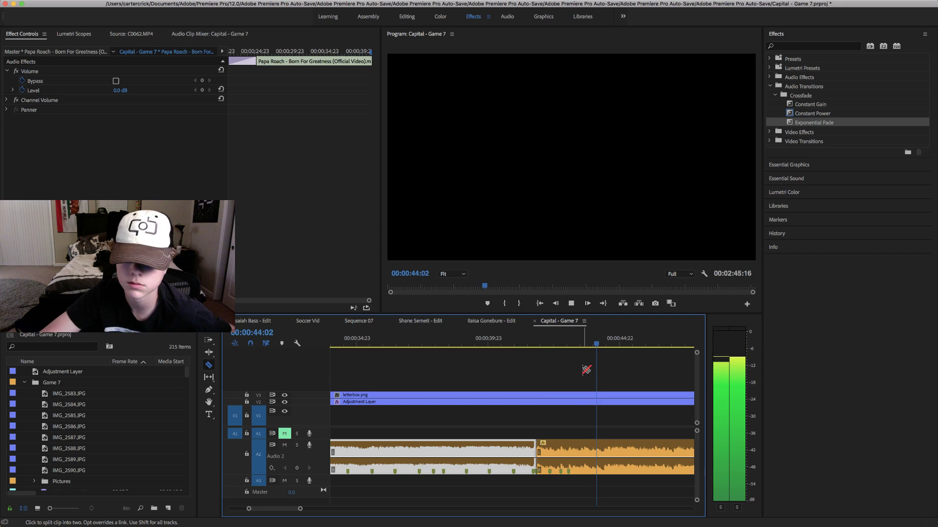
key(space)
click(611, 347)
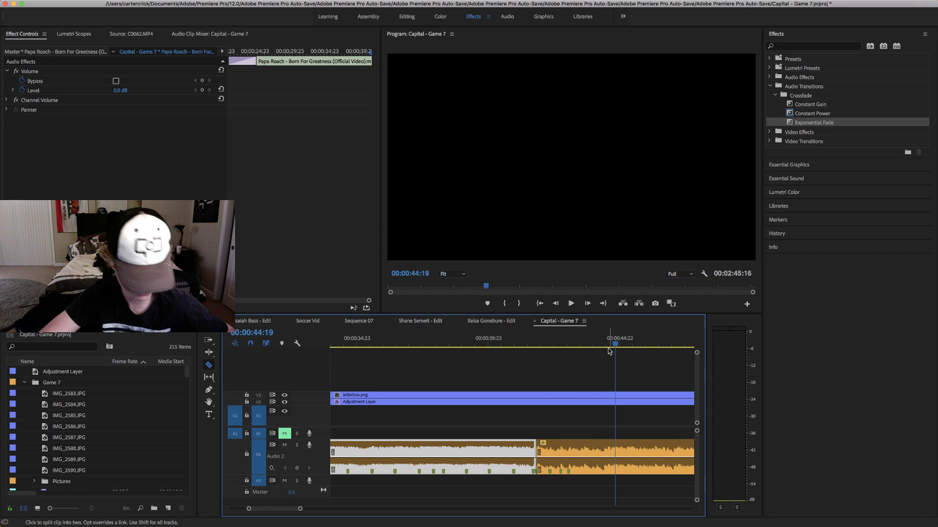
drag(609, 351, 626, 347)
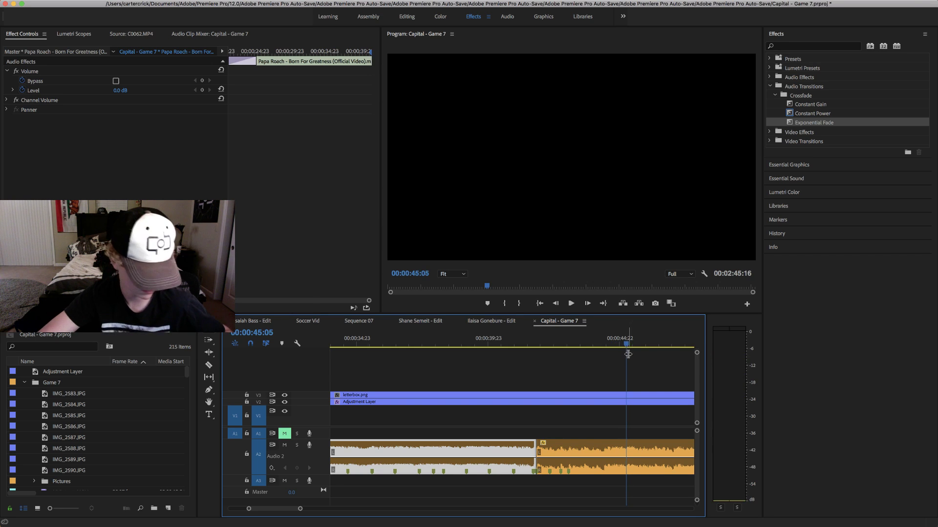
key(c)
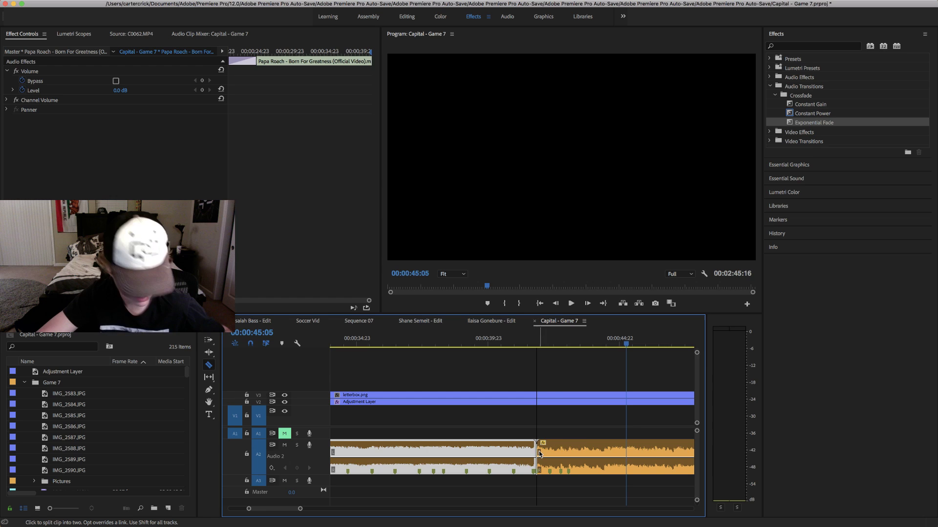
click(535, 346)
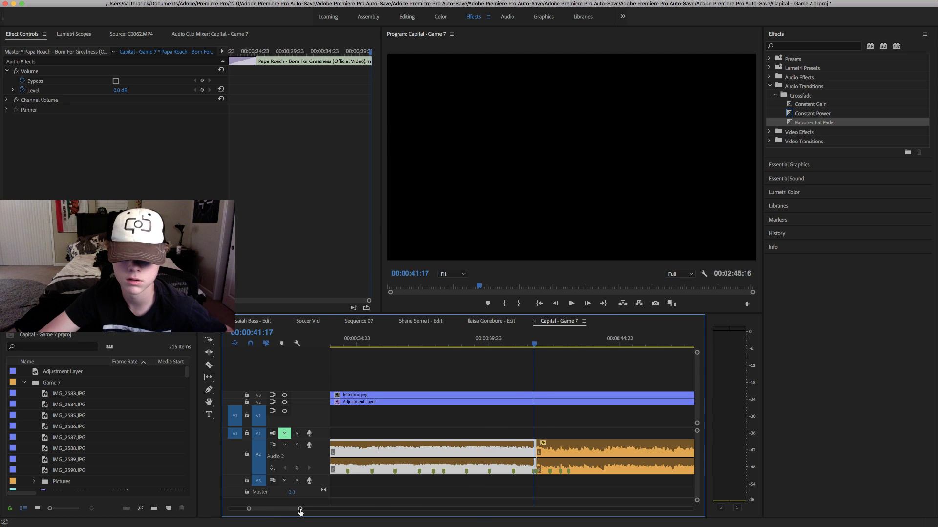
mouse_move(300, 508)
mouse_down()
mouse_move(265, 508)
mouse_move(285, 509)
mouse_up()
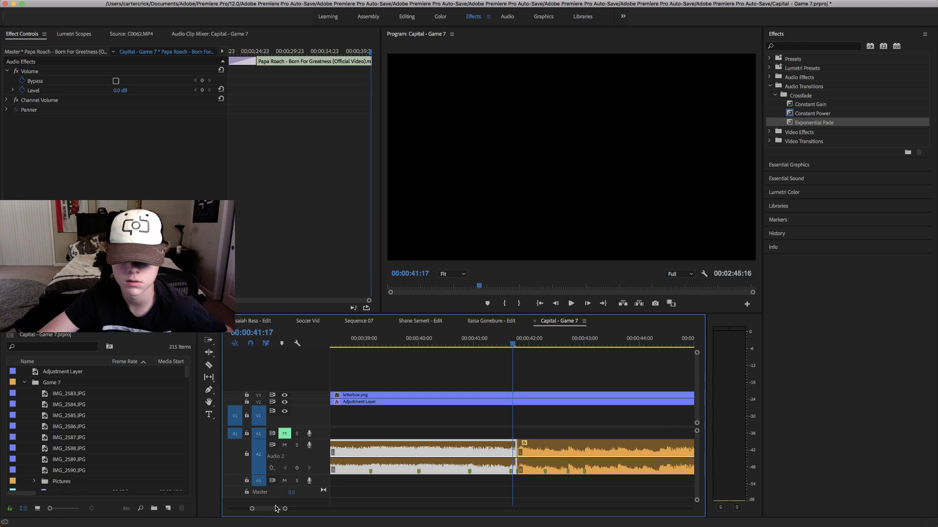
key(space)
key(space)
click(515, 345)
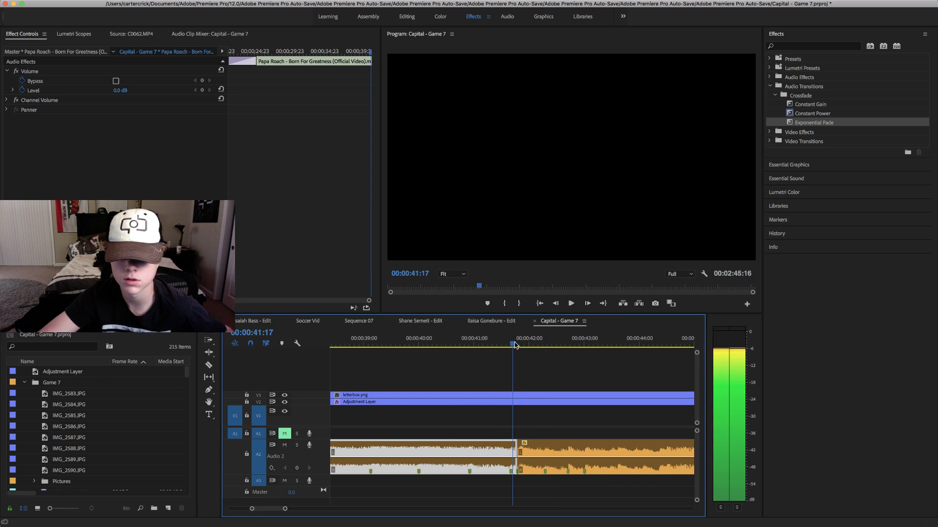
- Cut out the music between the split and about 00:00:44:12 and close the gap
drag(515, 345, 577, 360)
key(space)
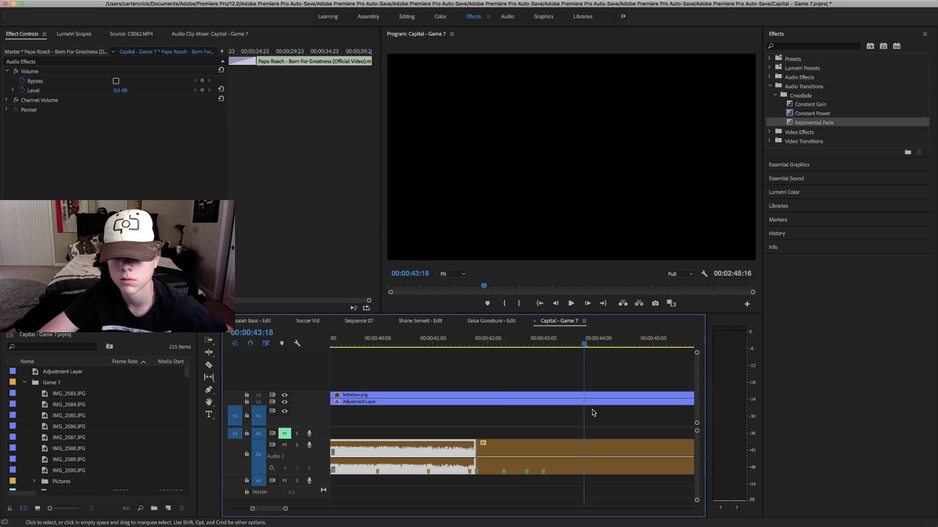
click(545, 345)
drag(545, 346, 544, 349)
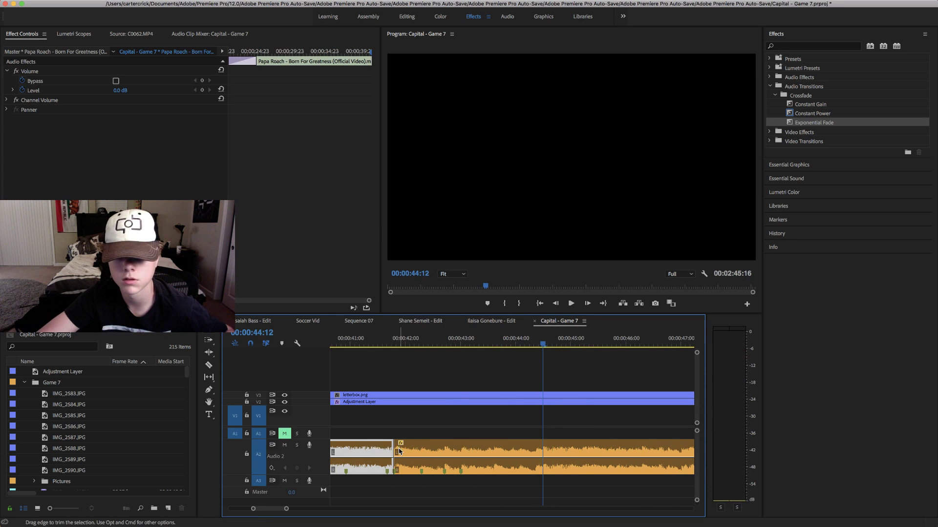
mouse_move(397, 450)
mouse_down()
mouse_move(544, 440)
mouse_move(410, 452)
mouse_up()
- Play the music across the new cut repeatedly, starting from 00:00:41:09, to check the join
click(373, 342)
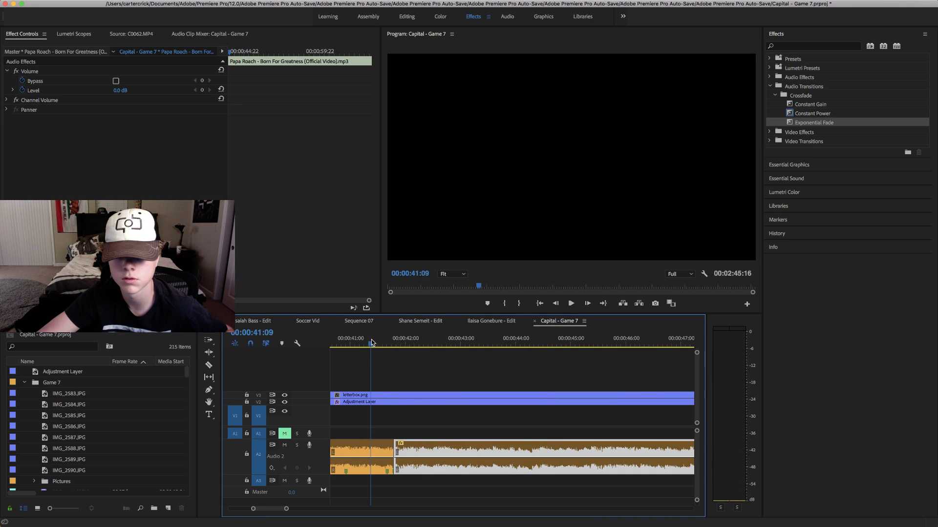
key(space)
key(space)
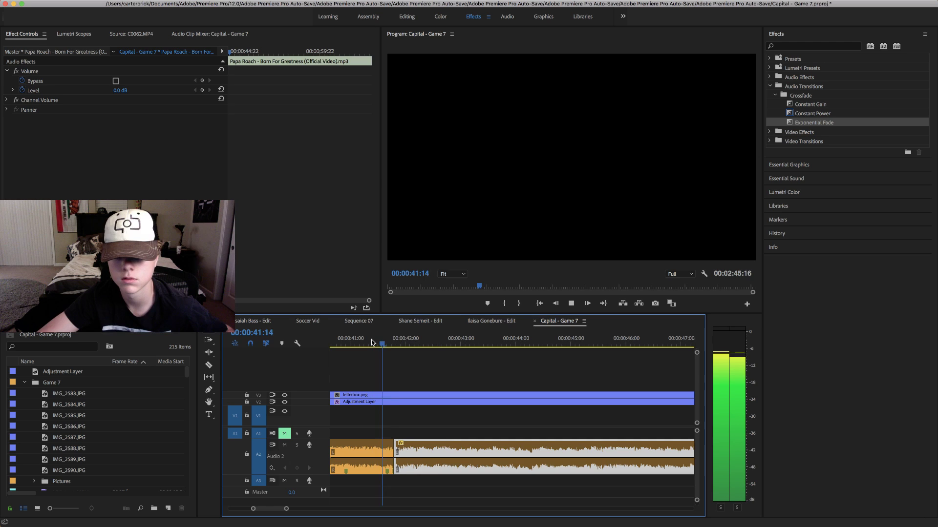
key(space)
key(space)
drag(396, 344, 387, 345)
key(space)
click(386, 352)
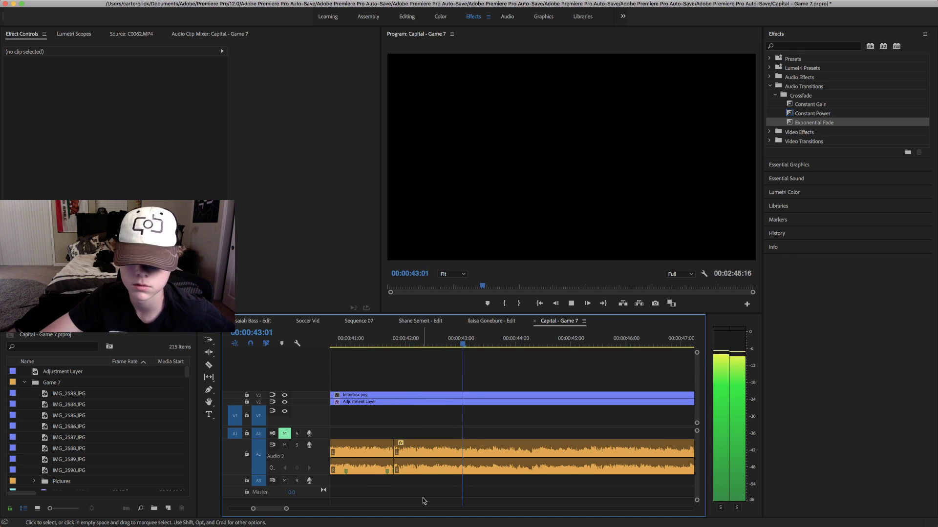
key(space)
key(space)
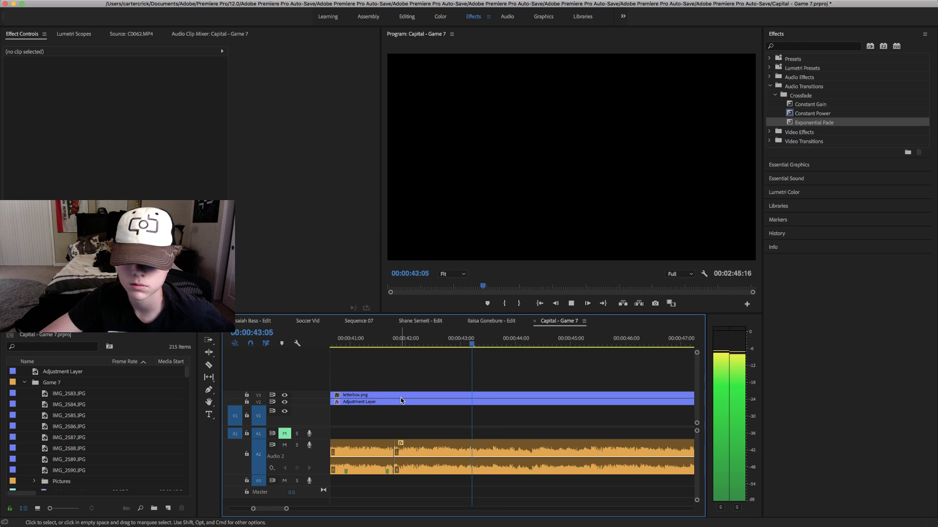
key(space)
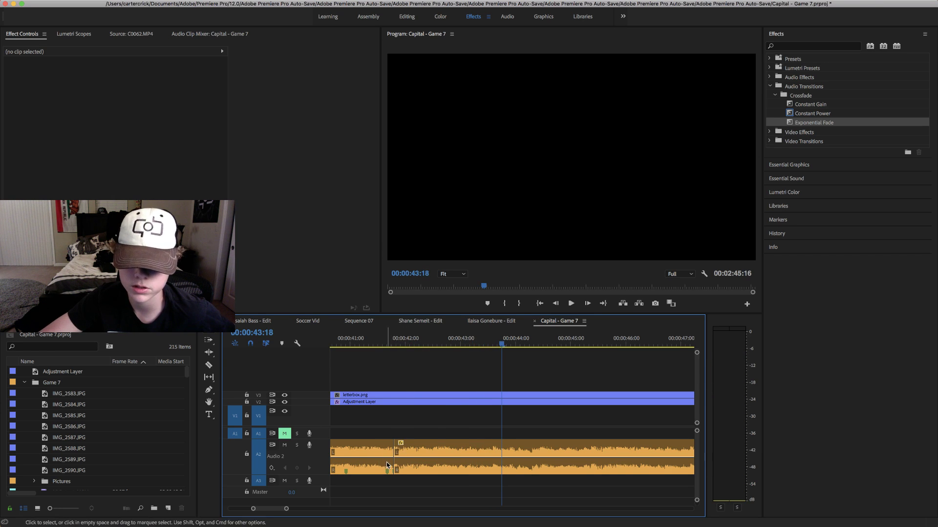
- Find the first beat after the music cut and add a sequence marker at 00:00:41:22
click(389, 344)
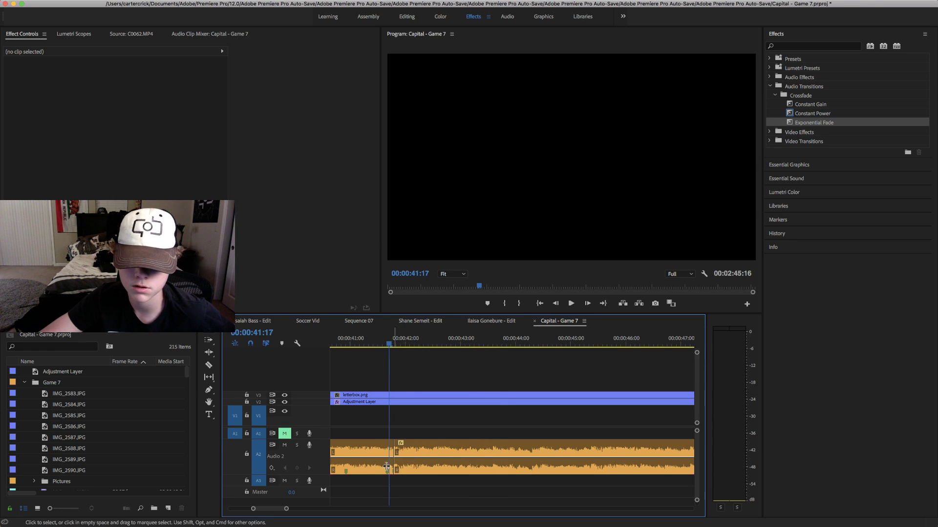
drag(286, 509, 279, 509)
key(space)
key(space)
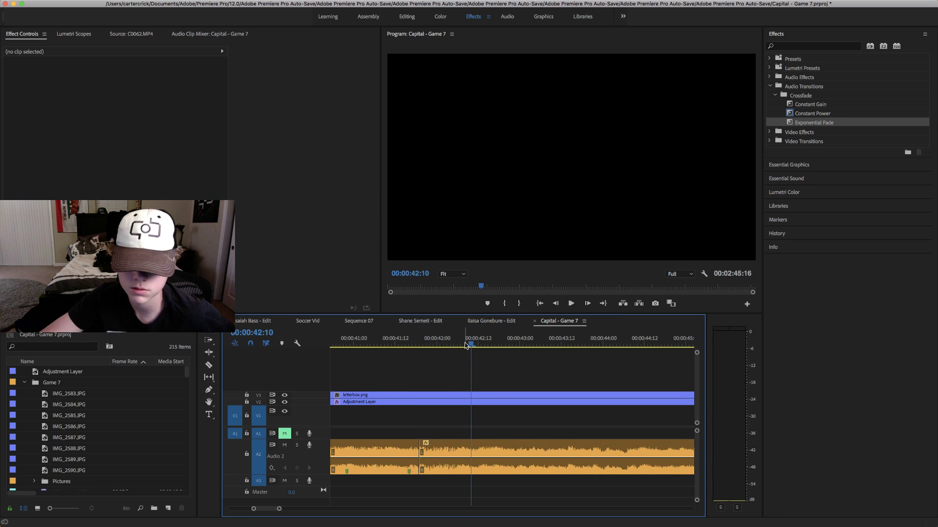
drag(446, 345, 459, 346)
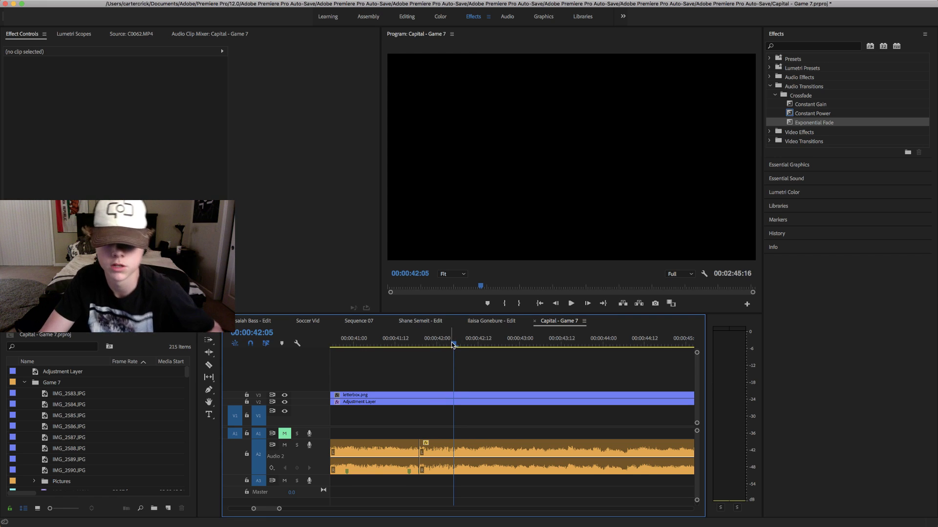
drag(452, 345, 419, 372)
key(space)
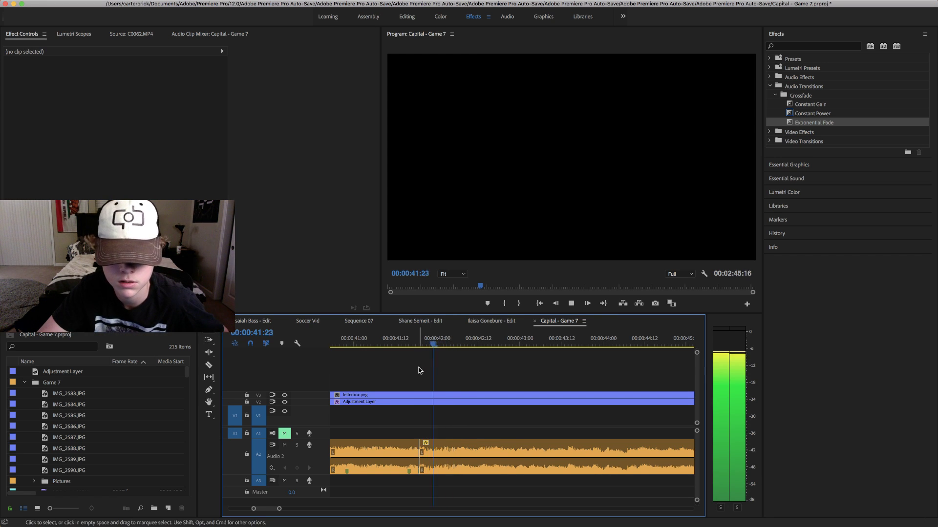
key(space)
click(437, 346)
click(430, 345)
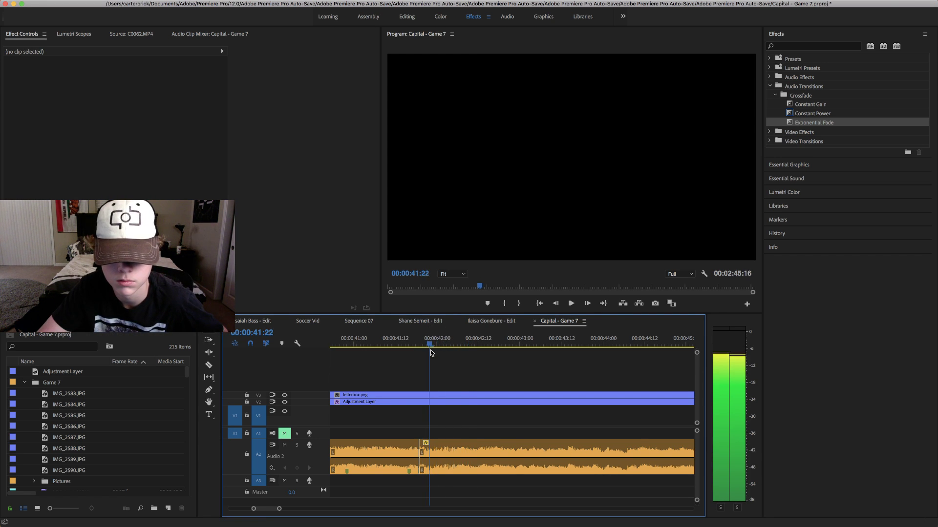
key(m)
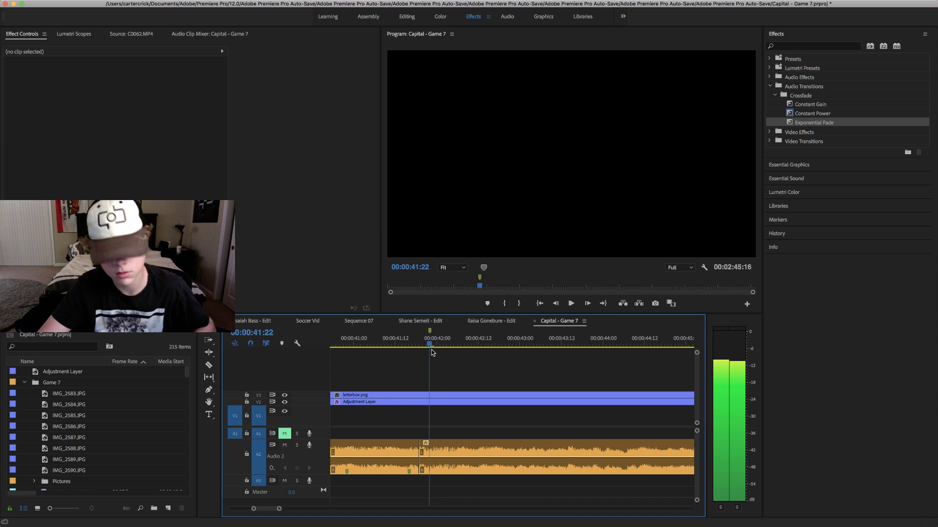
- Mark the following beats with sequence markers up to 00:00:44:22
click(434, 346)
mouse_move(437, 351)
mouse_down()
mouse_move(565, 383)
mouse_move(553, 384)
mouse_move(681, 454)
mouse_up()
key(m)
key(m)
key(m)
key(m)
key(m)
key(m)
key(m)
key(m)
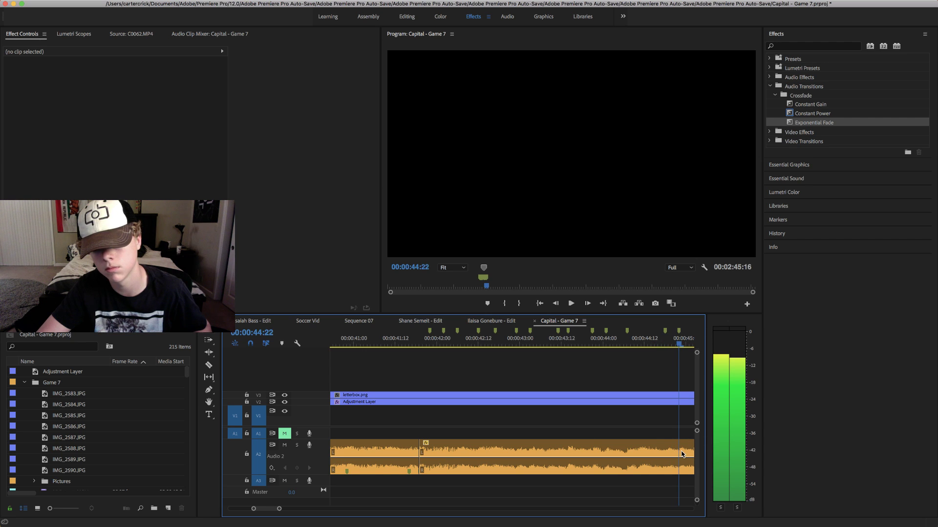
- Add sequence beat markers at about 00:00:45:08 and 00:00:45:16, replaying the music around them
drag(488, 342, 707, 347)
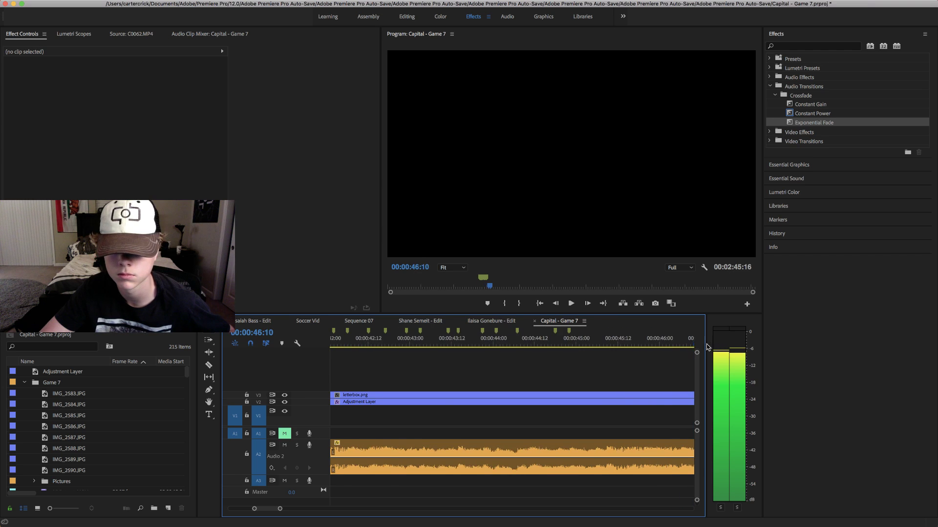
drag(579, 346, 590, 379)
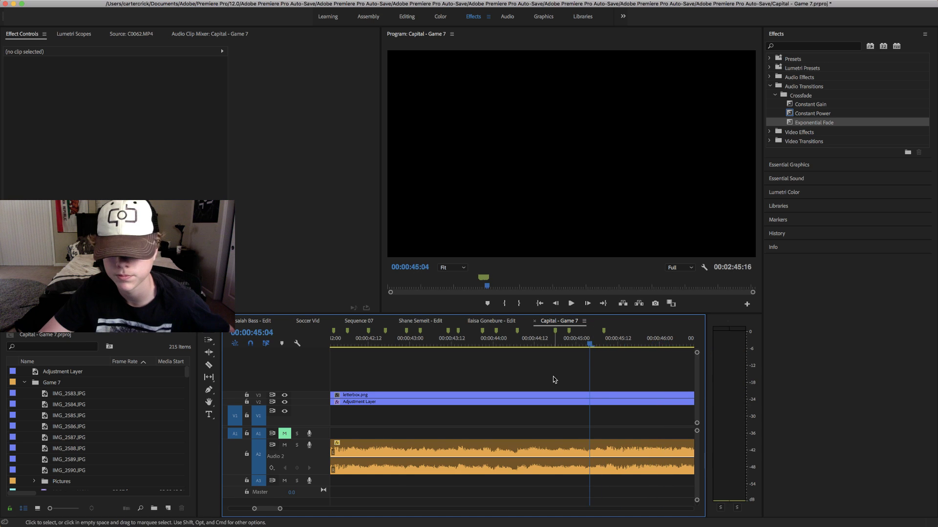
scroll(520, 375, right, 3)
scroll(521, 377, right, 2)
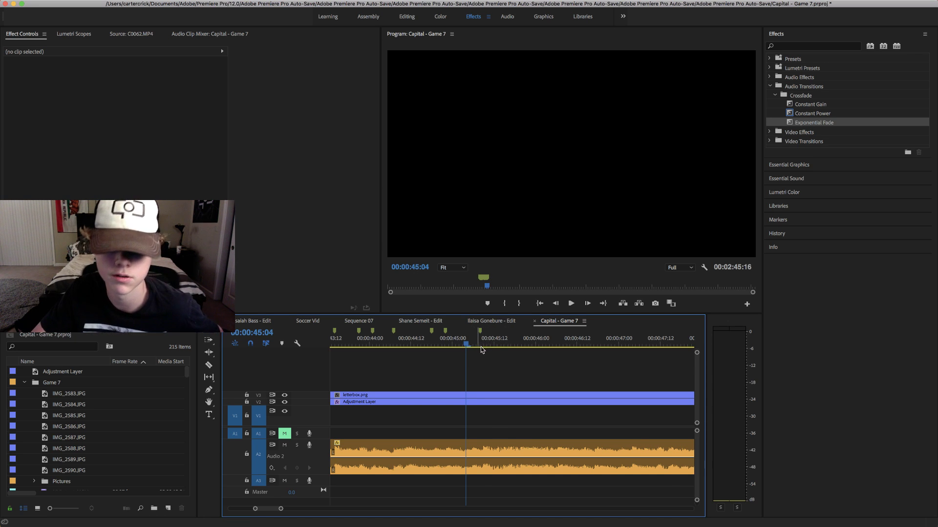
key(space)
key(space)
drag(525, 342, 506, 348)
key(space)
key(space)
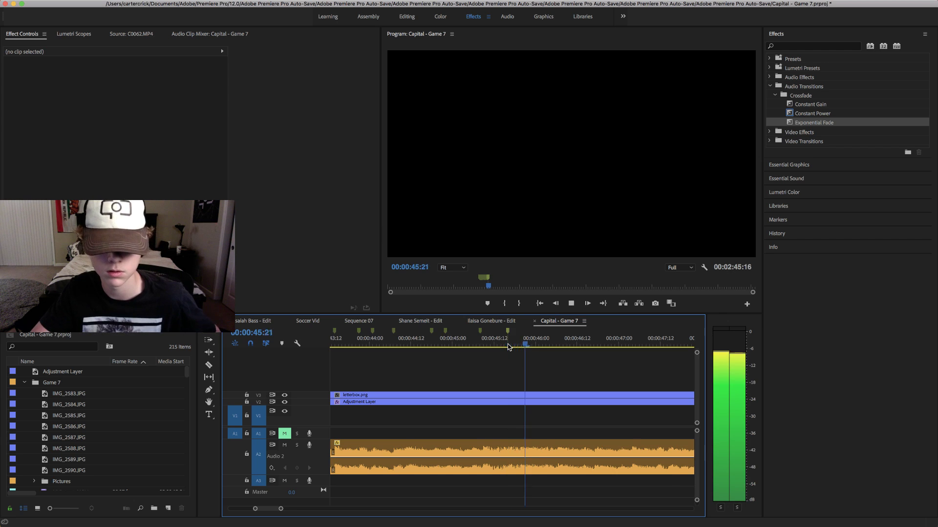
key(space)
key(space)
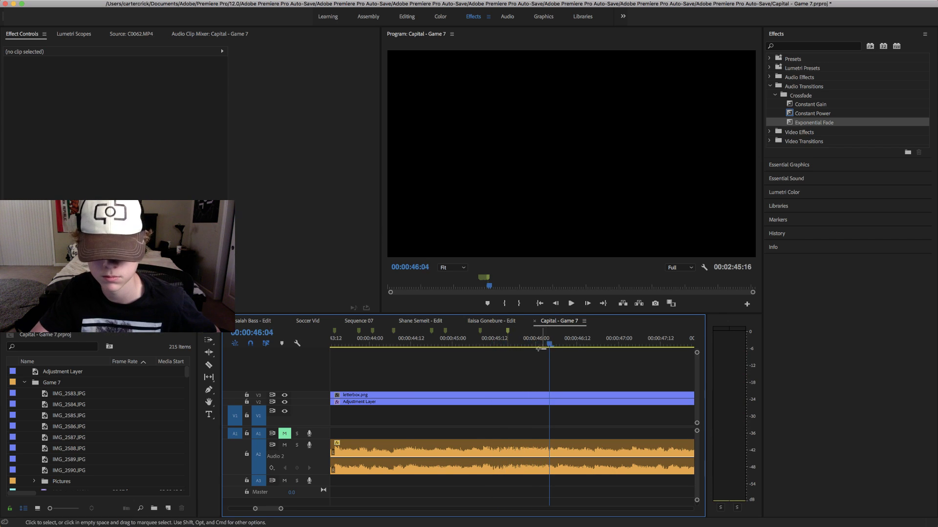
- Scrub the music and mark its beats with sequence markers from about 00:00:45:19 to 00:00:47:03
drag(510, 348, 564, 351)
key(space)
key(space)
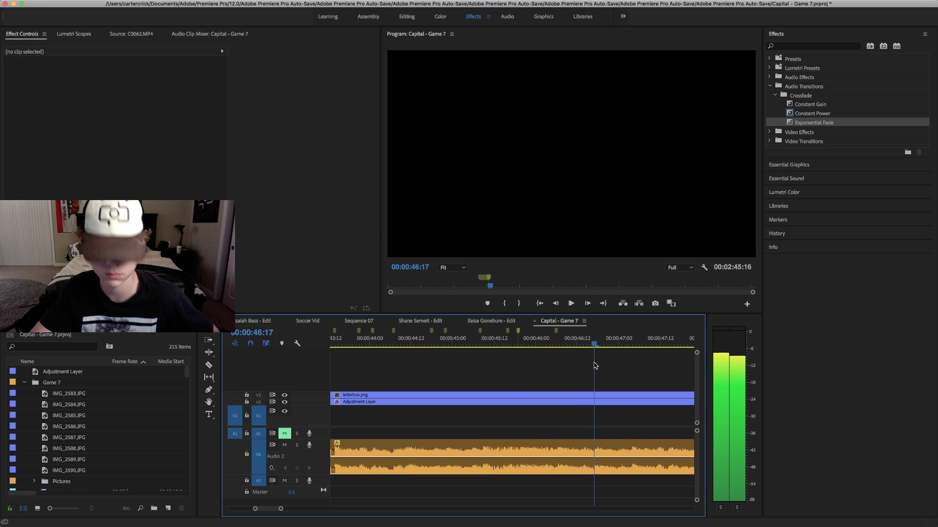
drag(596, 366, 667, 386)
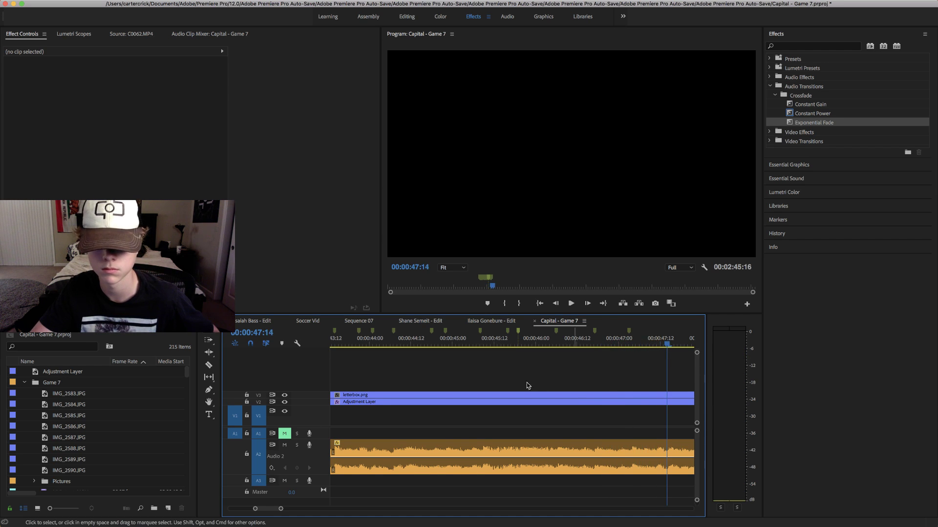
- Replay the music from around 00:00:44:04 to 00:00:44:13 several times to check the new sequence markers against the beats
click(390, 349)
key(space)
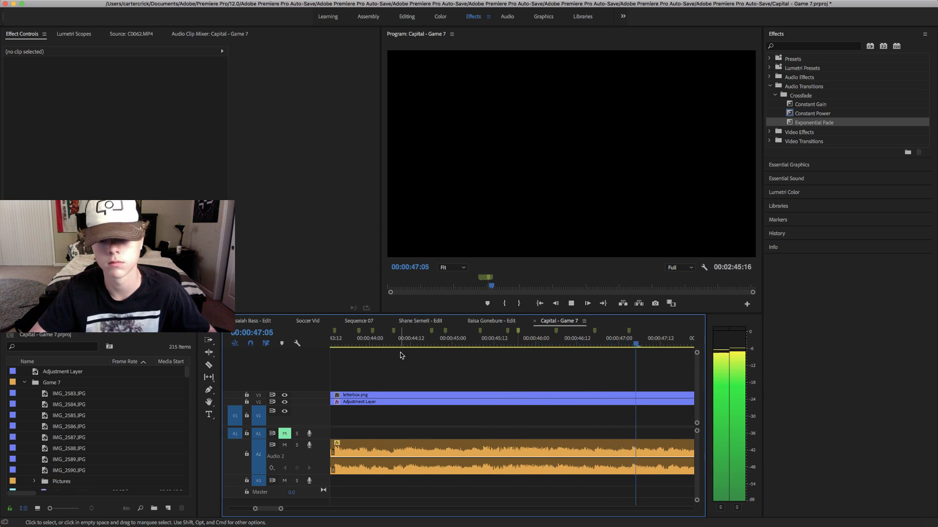
key(space)
drag(608, 345, 415, 366)
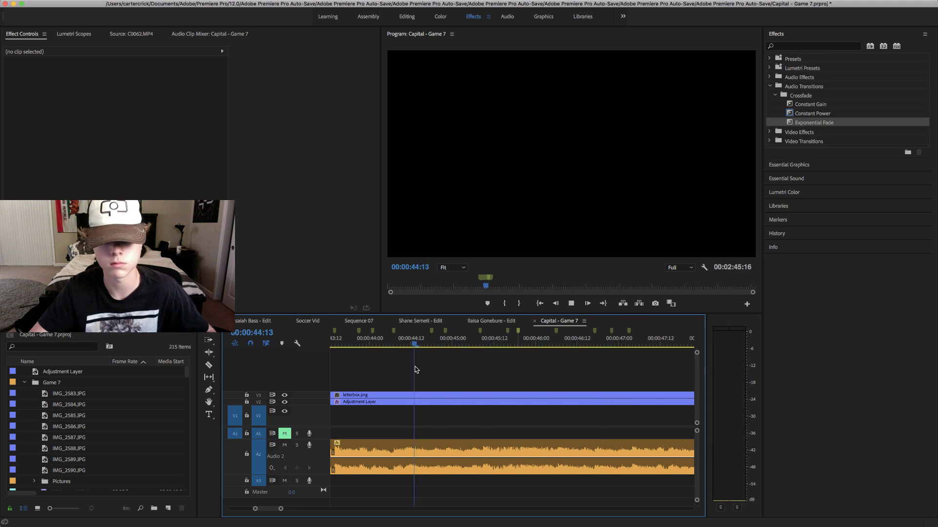
key(space)
key(space)
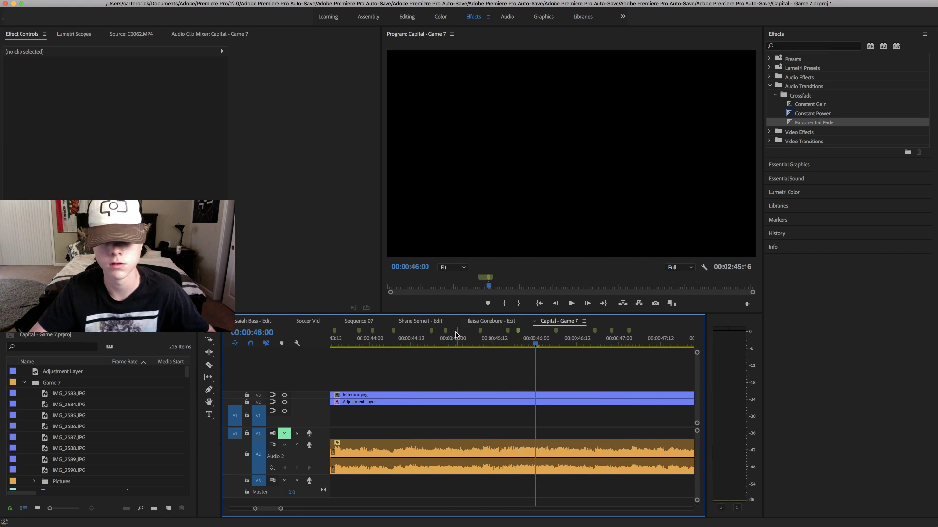
drag(434, 342, 413, 346)
scroll(413, 347, up, 2)
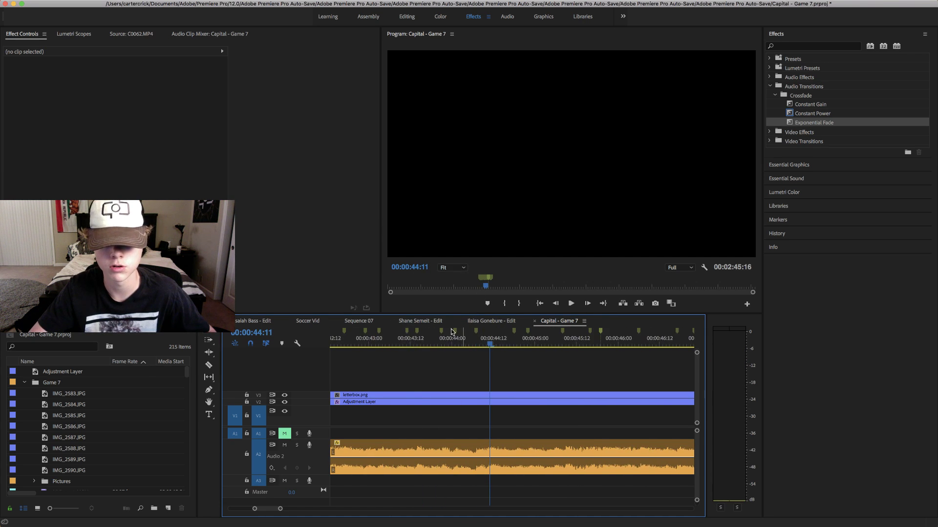
mouse_move(479, 345)
mouse_down()
mouse_move(451, 344)
mouse_move(466, 344)
mouse_up()
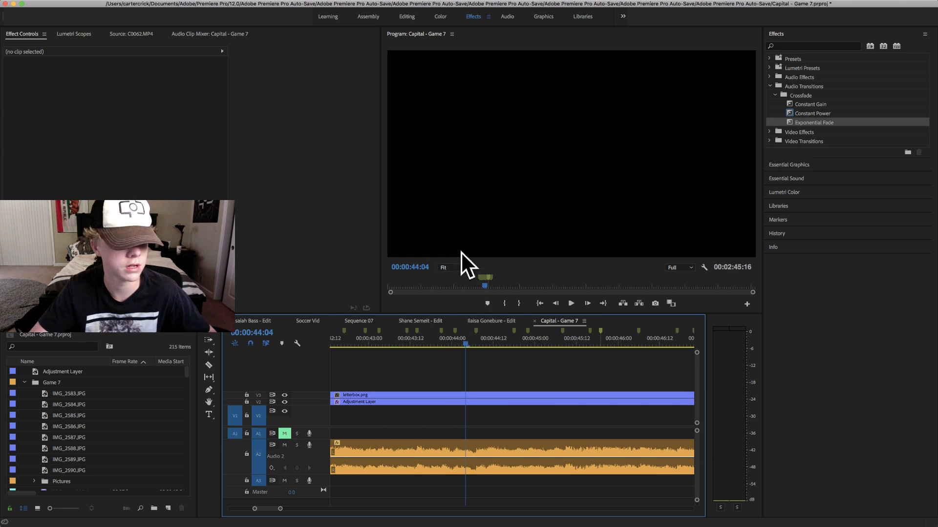
key(space)
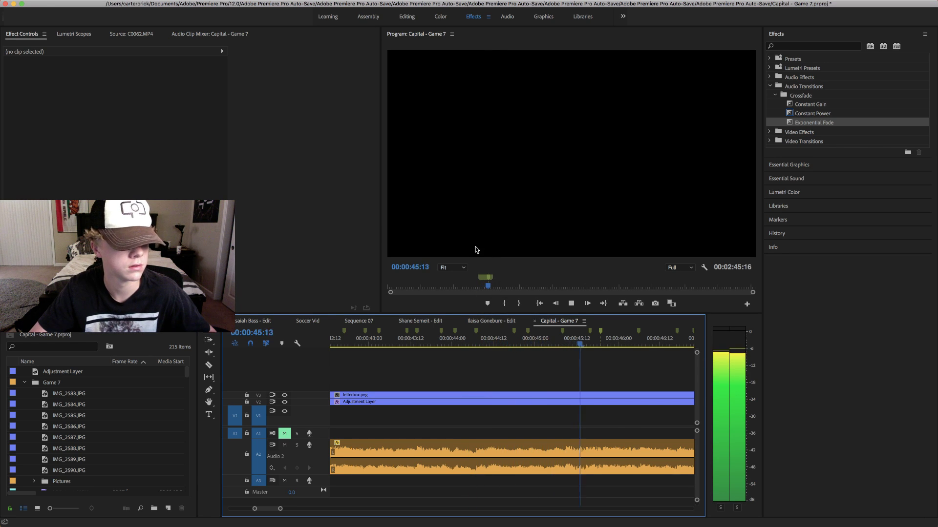
key(space)
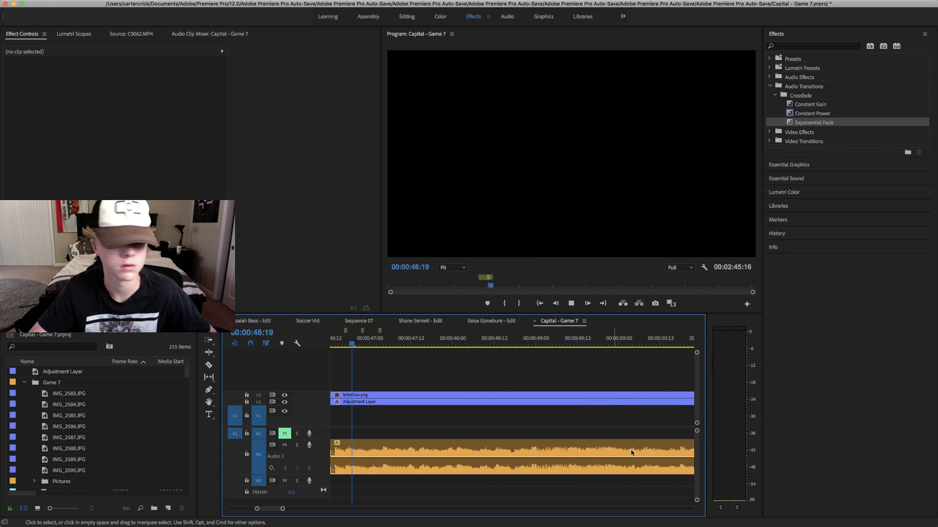
- Try moving all the audio clips later in the sequence to test whether the sequence markers follow, and undo the move
scroll(430, 397, up, 3)
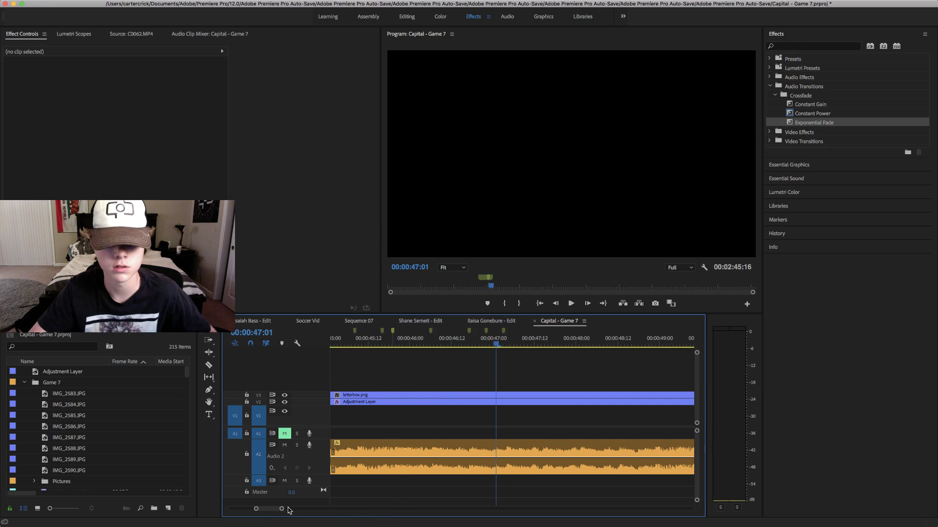
drag(281, 509, 451, 509)
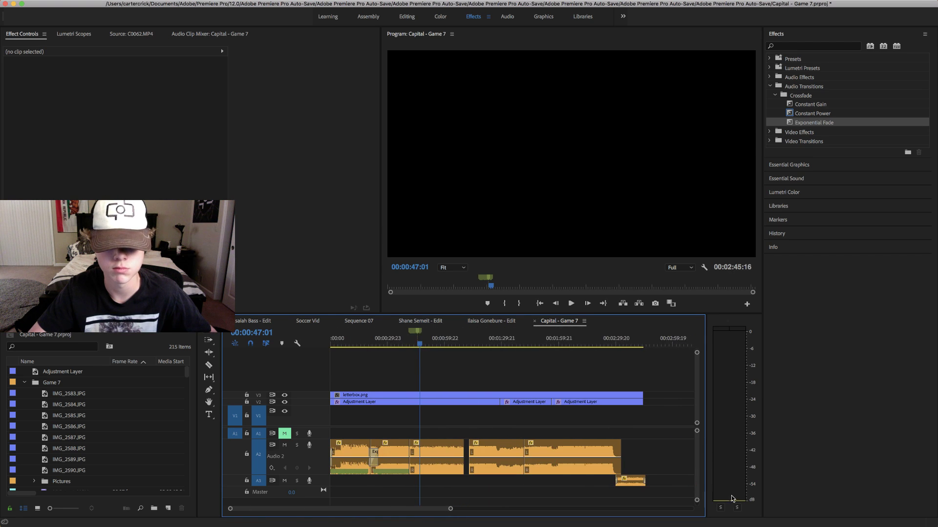
drag(672, 492, 387, 436)
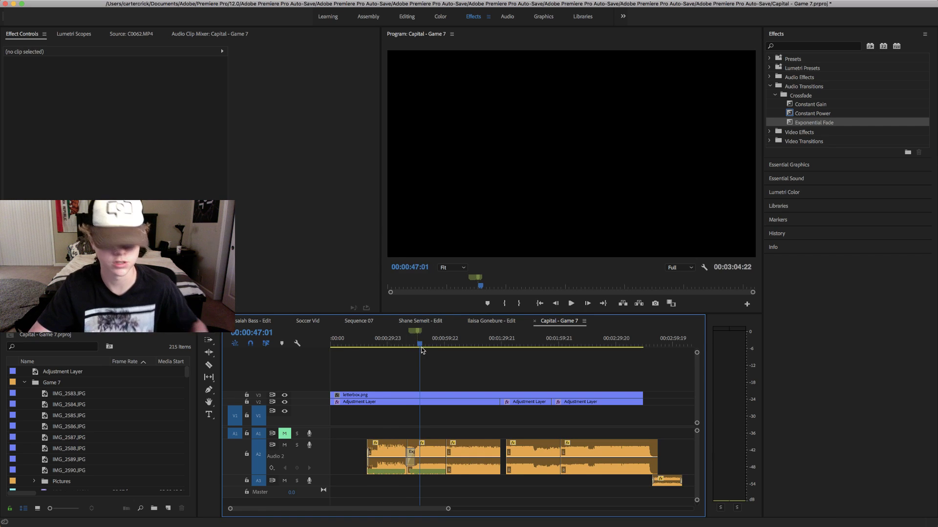
key(super+z)
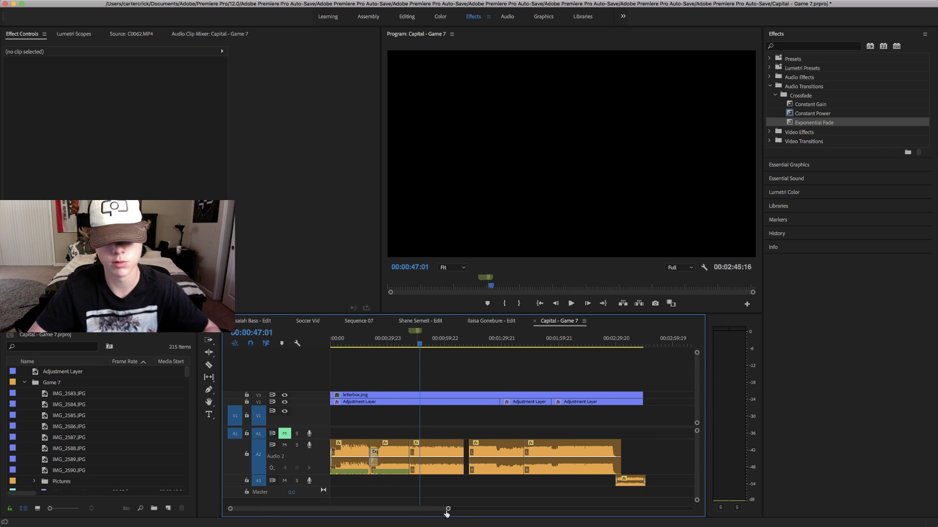
- Select the Papa Roach music clip after the cut and copy the beats onto it as clip markers from 00:00:41:22 to about 00:00:44:07
drag(449, 509, 362, 526)
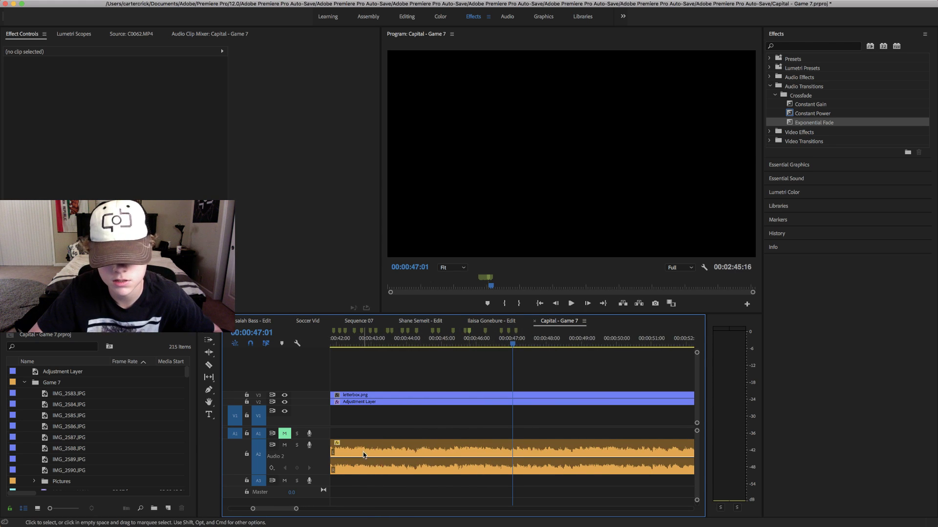
scroll(488, 450, left, 3)
drag(480, 342, 485, 342)
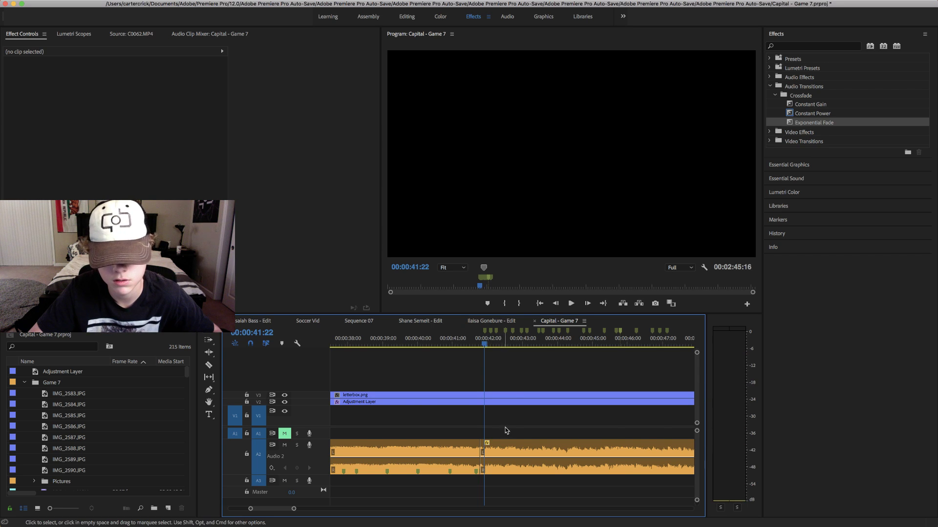
key(d)
drag(485, 348, 490, 346)
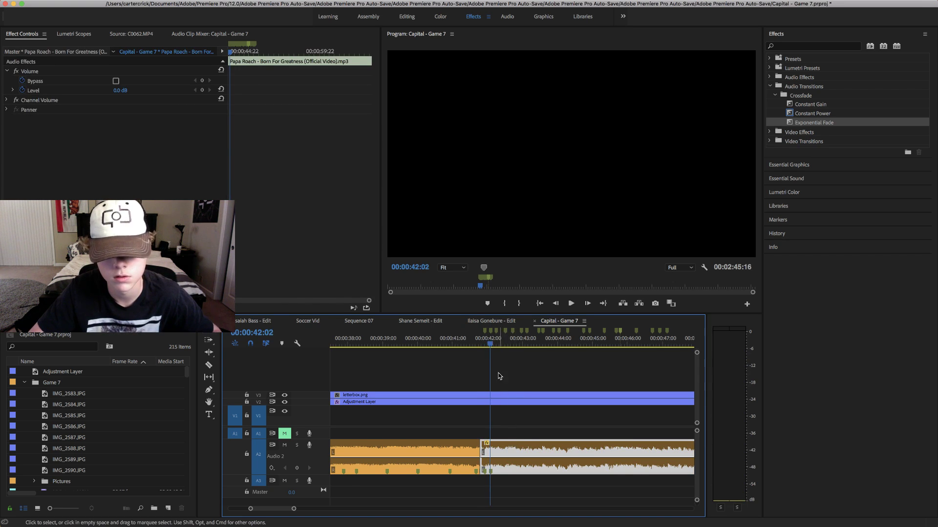
click(497, 345)
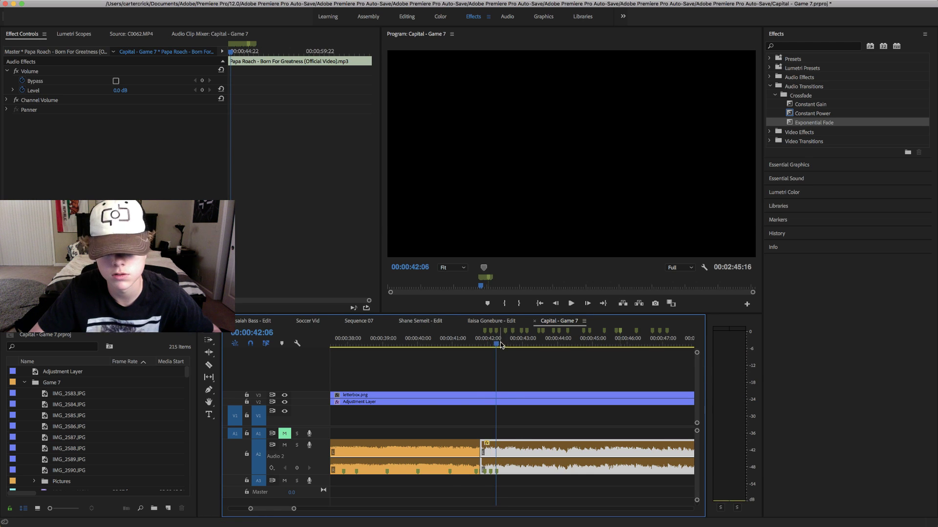
drag(501, 345, 549, 355)
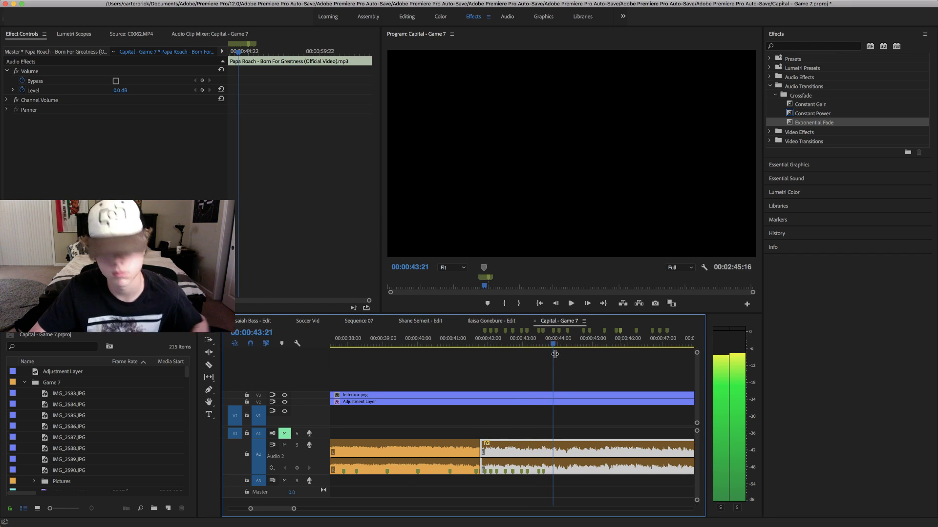
drag(554, 354, 586, 368)
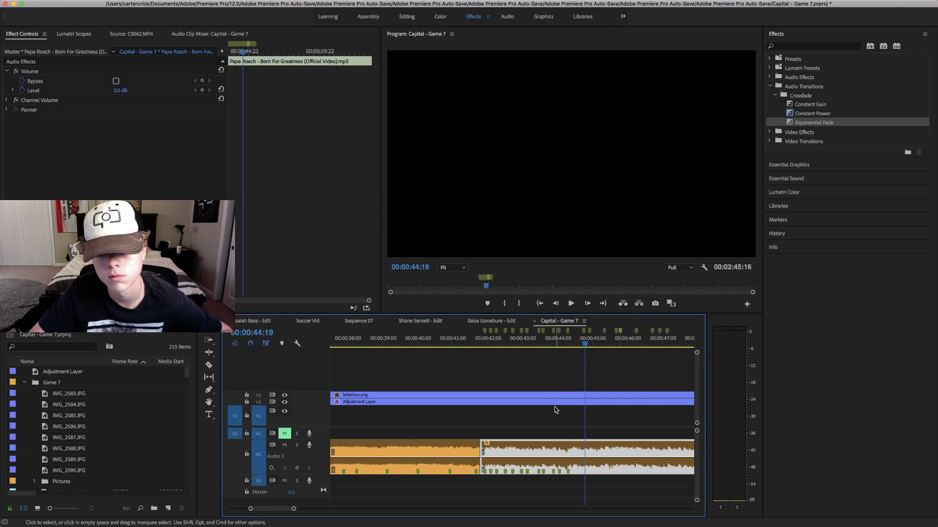
- Continue marking the beats after 00:00:47:03 with sequence markers up to about 00:00:48:08, leaving the music clip deselected
scroll(555, 408, down, 3)
click(530, 341)
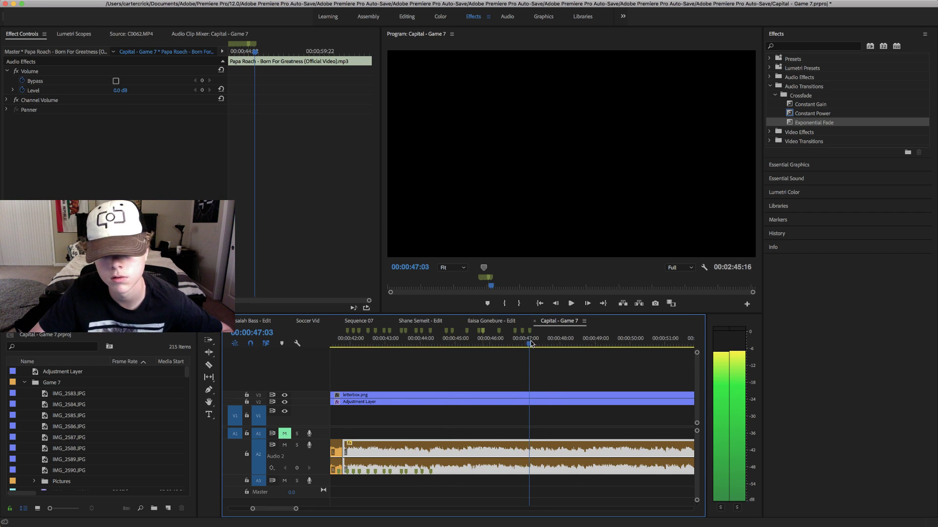
drag(531, 344, 576, 358)
click(550, 372)
- Replay the music from 00:00:47:23 and add sequence beat markers from about 00:00:48:12 to 00:00:51:14
key(space)
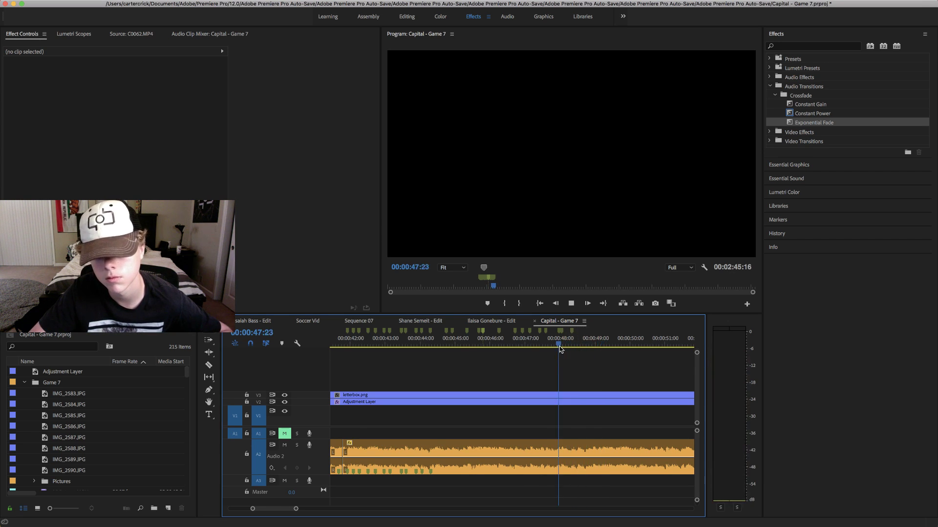
click(564, 348)
mouse_move(591, 347)
mouse_down()
mouse_move(568, 347)
mouse_move(600, 348)
mouse_move(547, 347)
mouse_move(576, 348)
mouse_up()
key(space)
click(577, 344)
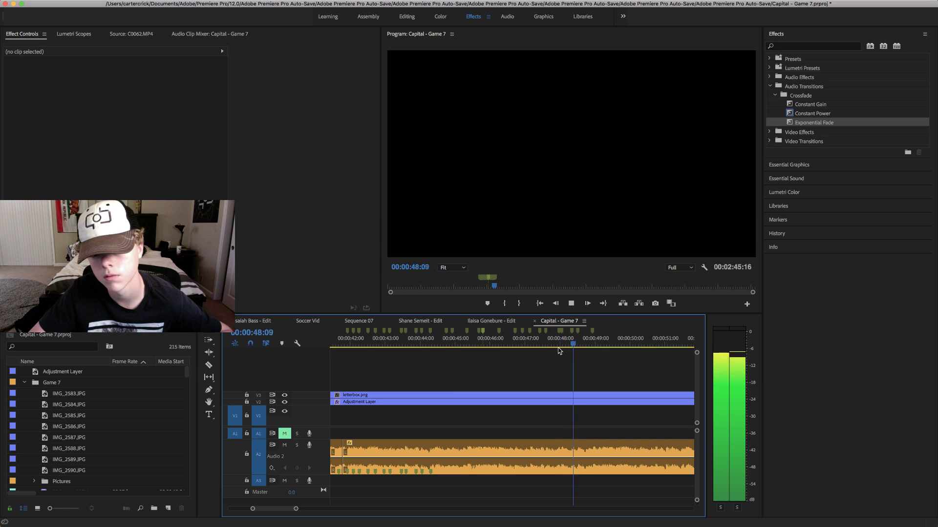
drag(559, 350, 618, 352)
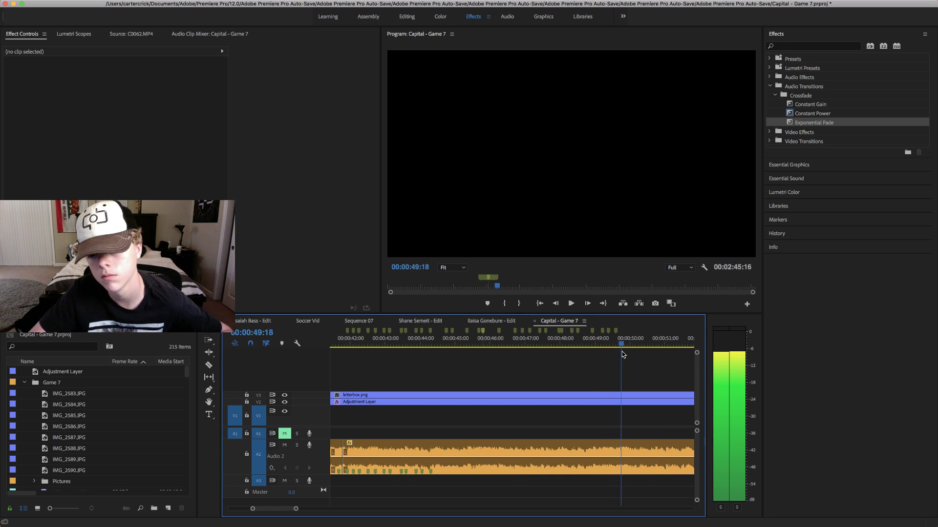
drag(622, 355, 685, 411)
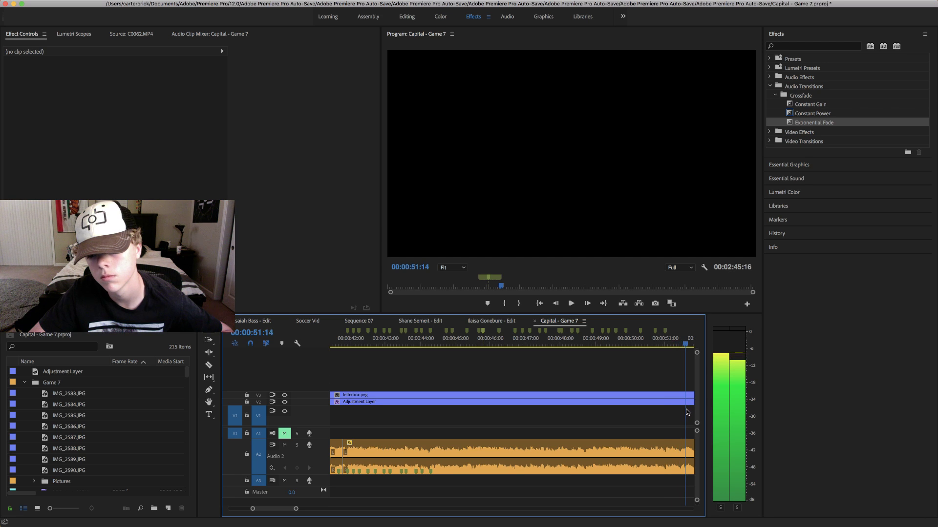
- Select the music clip after the cut and add clip markers at the sequence marker positions after 00:00:44:07 up to 00:00:49:21
scroll(590, 367, down, 3)
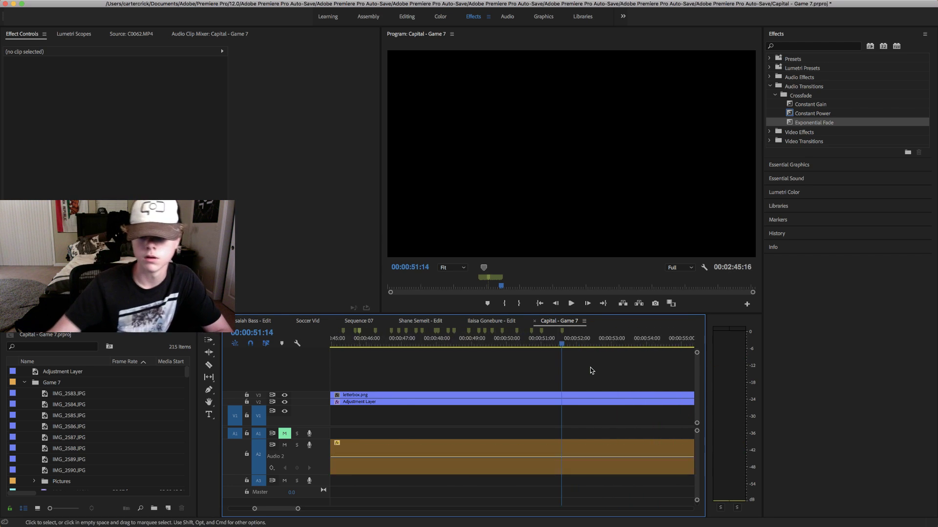
scroll(590, 368, up, 3)
click(424, 444)
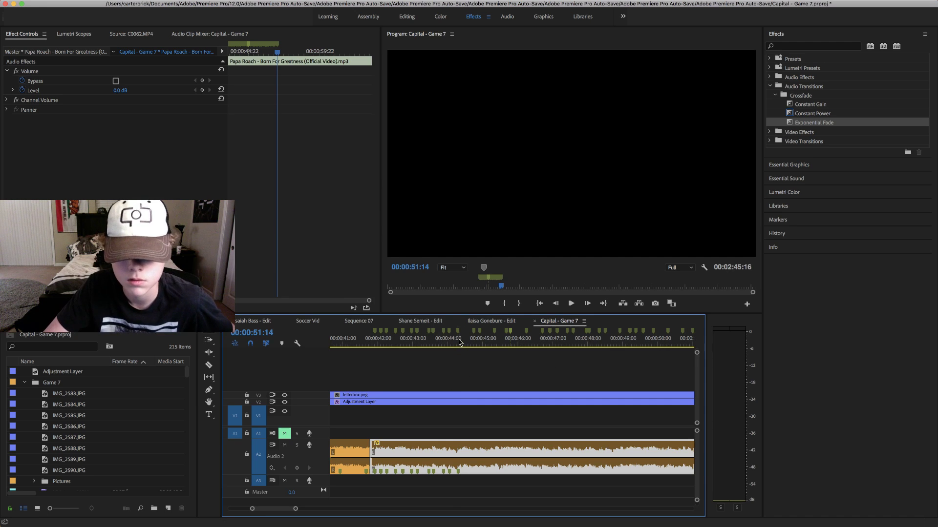
drag(459, 342, 552, 355)
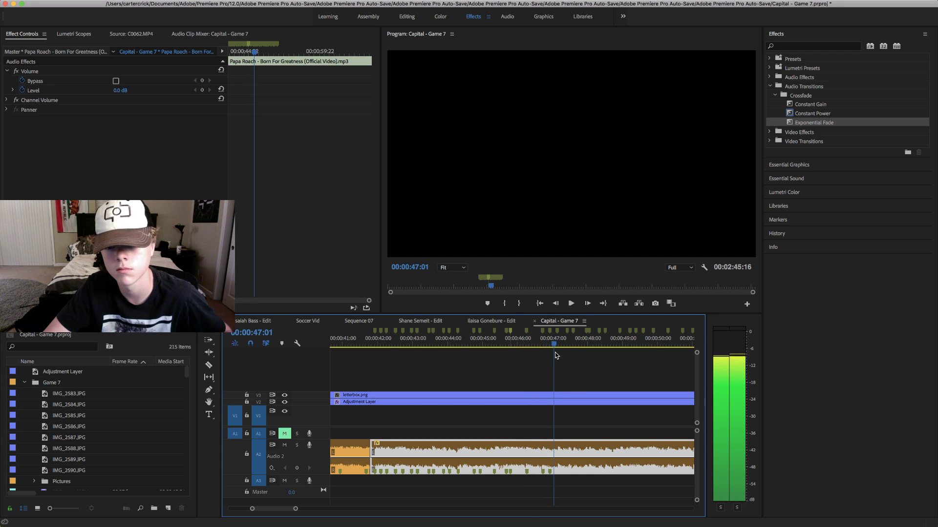
drag(559, 358, 655, 387)
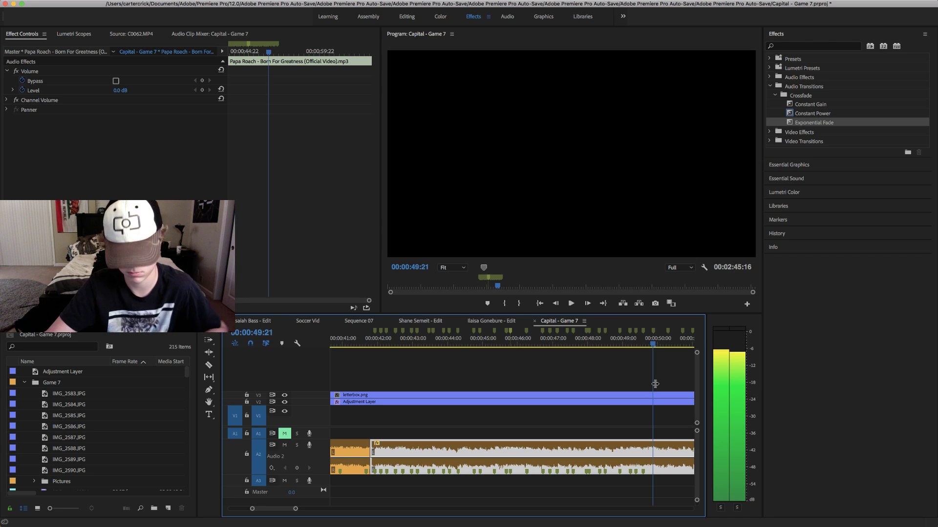
drag(656, 385, 655, 384)
key(m)
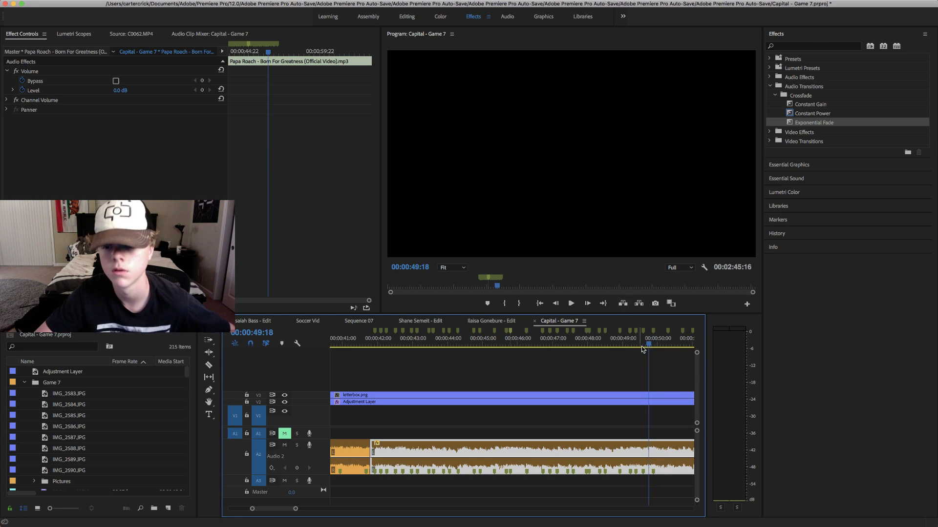
- Add clip markers to the music at 00:00:50:08, about 00:00:50:17, 00:00:51:00 and 00:00:51:14
drag(649, 345, 657, 344)
scroll(628, 352, down, 3)
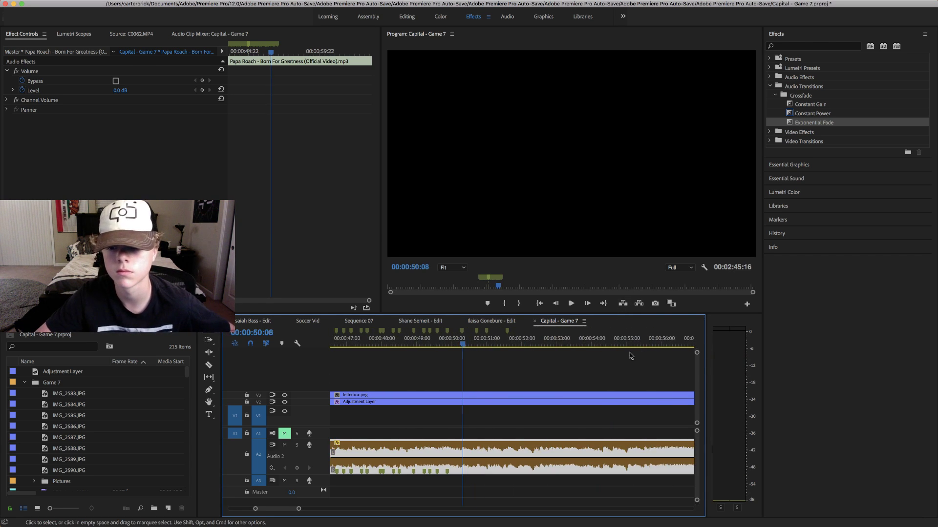
click(458, 345)
drag(458, 345, 515, 349)
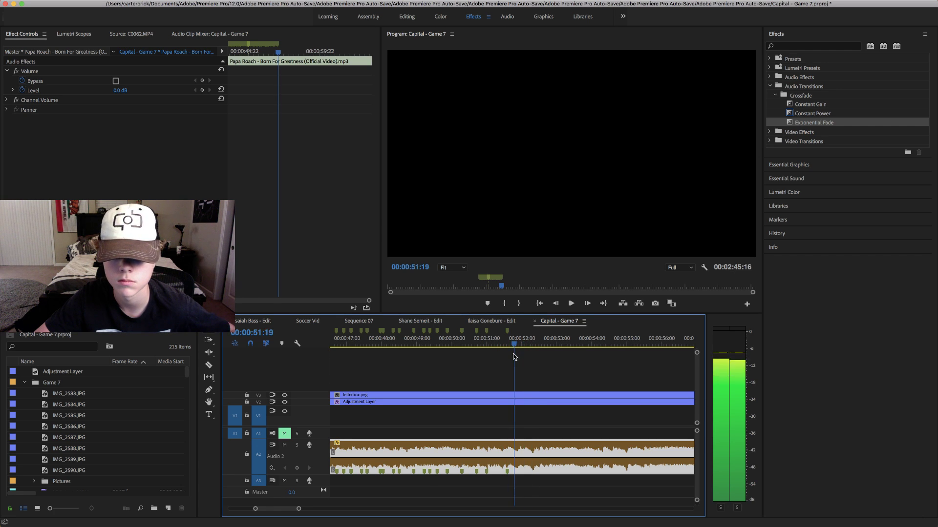
- Listen to the rest of the selected music clip through to its end, just before the gap in the audio track
key(space)
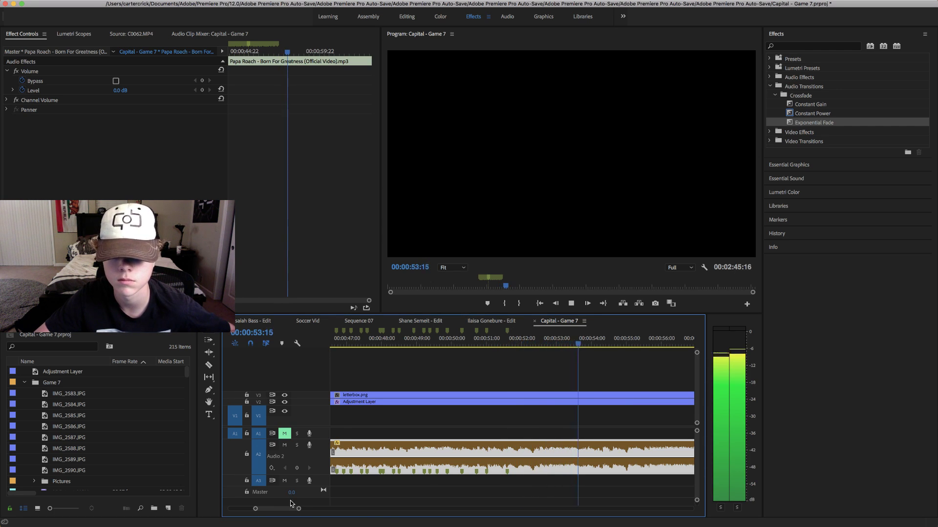
drag(298, 509, 402, 509)
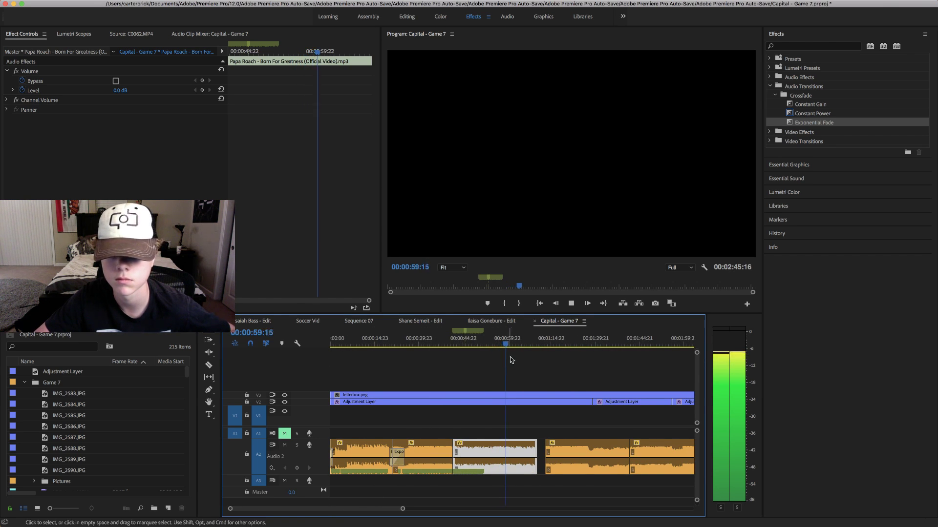
click(531, 346)
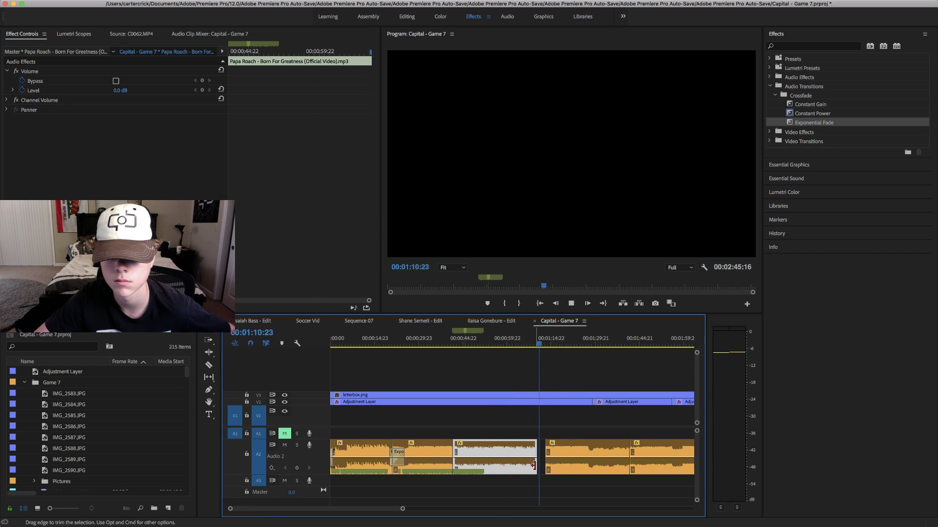
key(space)
scroll(548, 440, right, 5)
scroll(548, 441, left, 2)
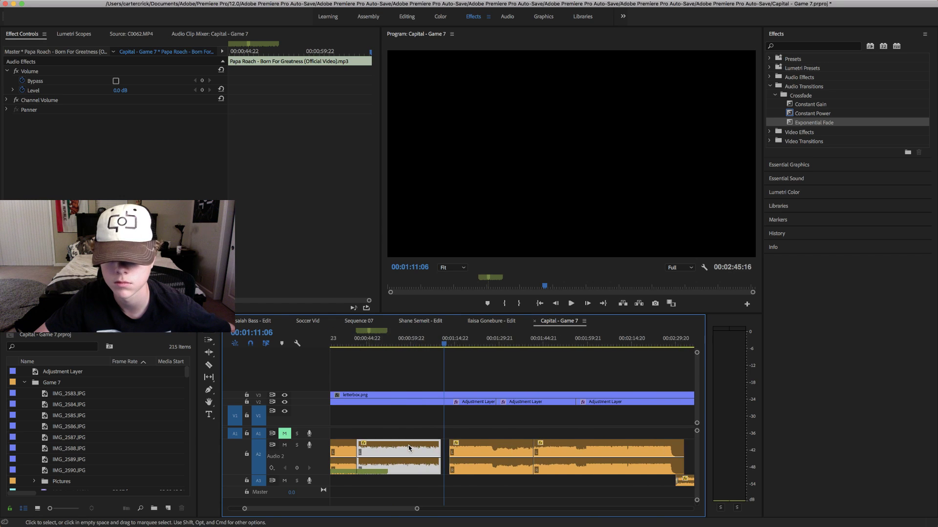
- Select all audio clips after the gap, including the last one on A3, and move them earlier to close the gap in the music
key(a)
click(461, 444)
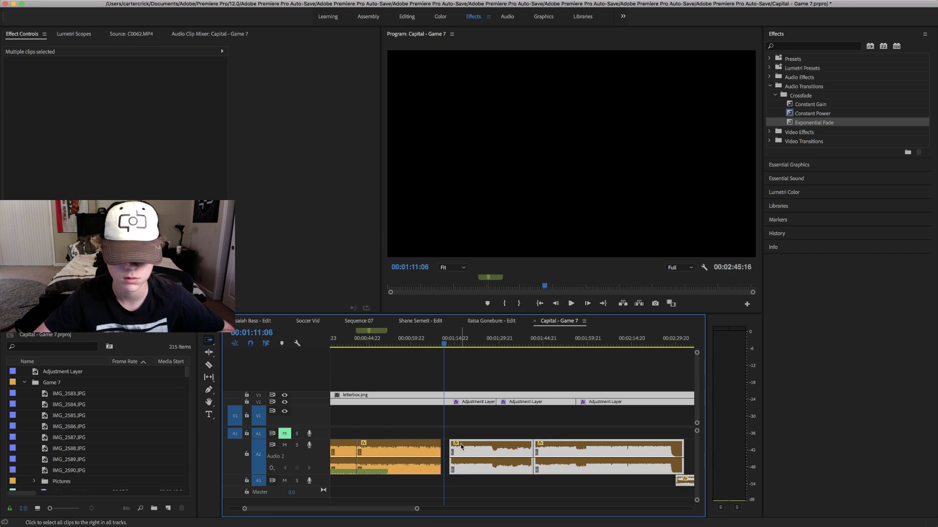
drag(461, 446, 454, 450)
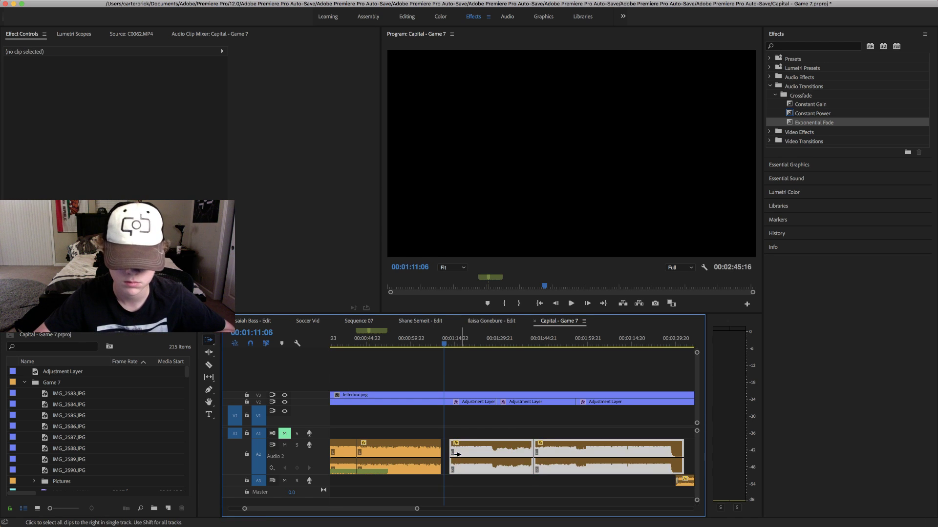
click(467, 484)
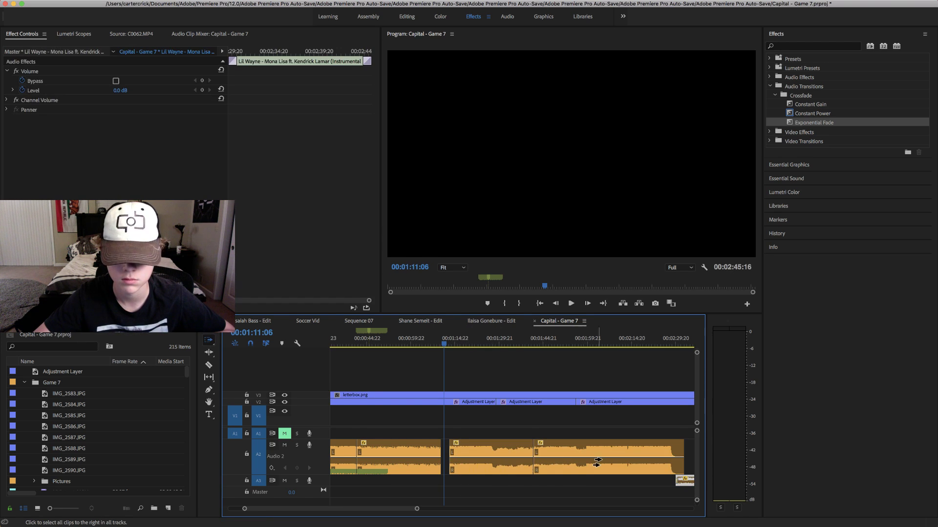
click(485, 457)
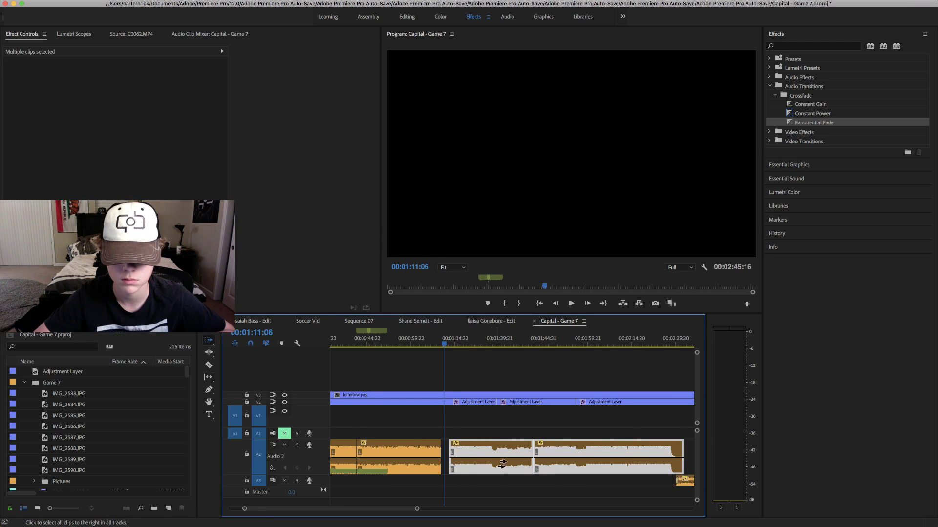
shift+click(685, 484)
drag(471, 452, 462, 453)
- Play the music across the closed gap, deselect the moved clips and save the project
click(431, 342)
key(space)
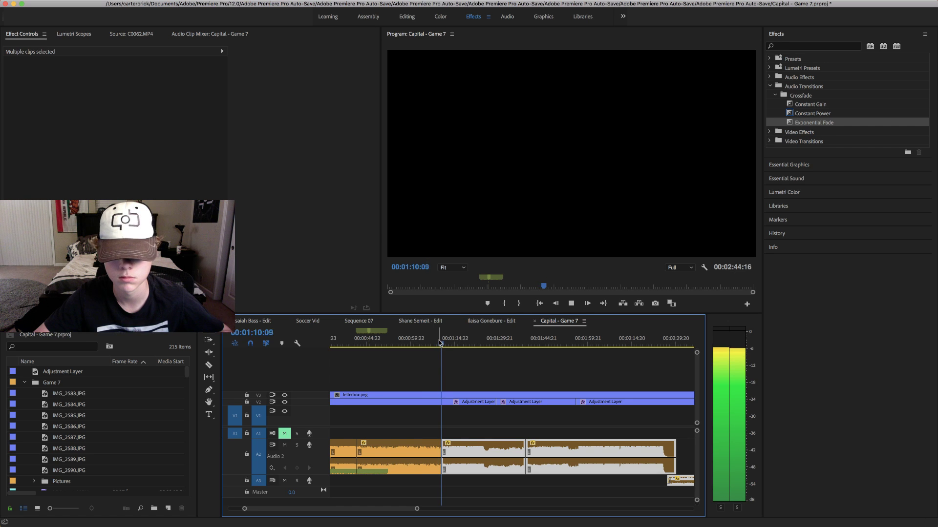
key(space)
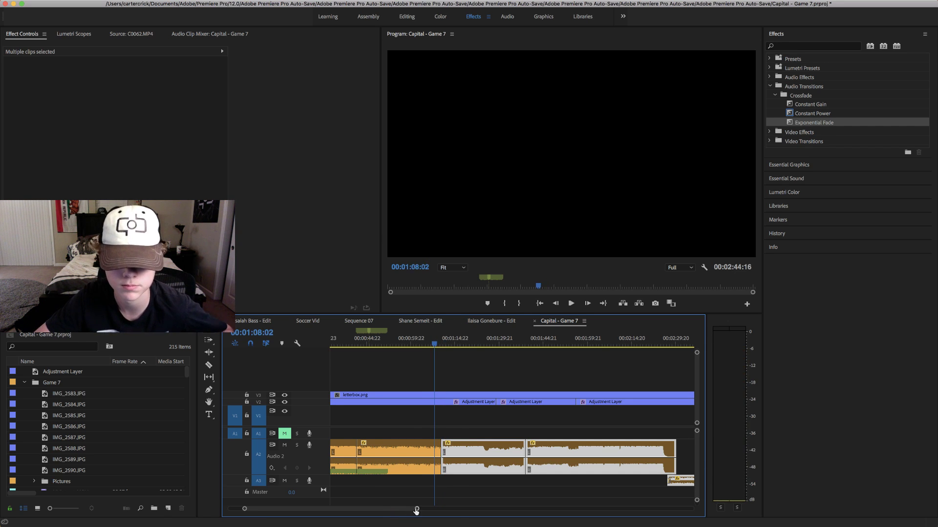
click(656, 383)
key(super+s)
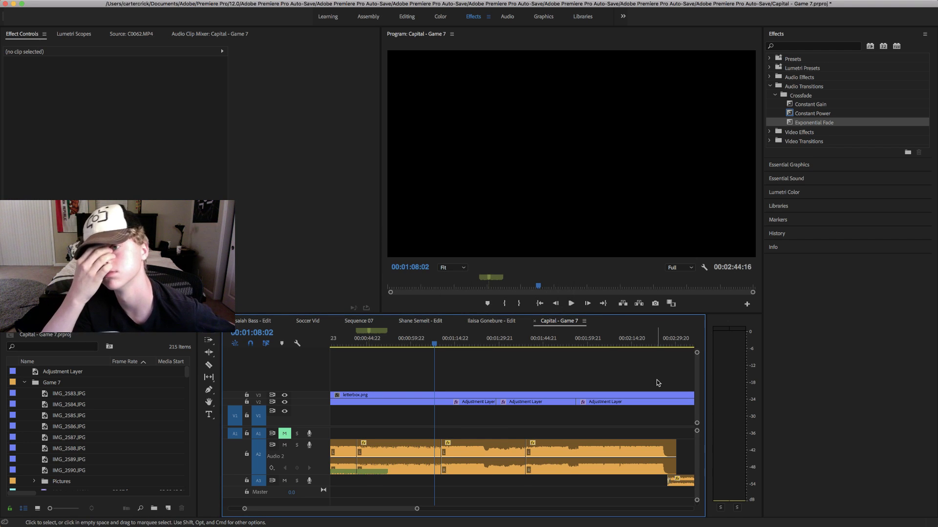
click(386, 347)
- Switch to Safari, check the YouTube live dashboard's stream status, chat and analytics, and return to Premiere Pro
click(104, 503)
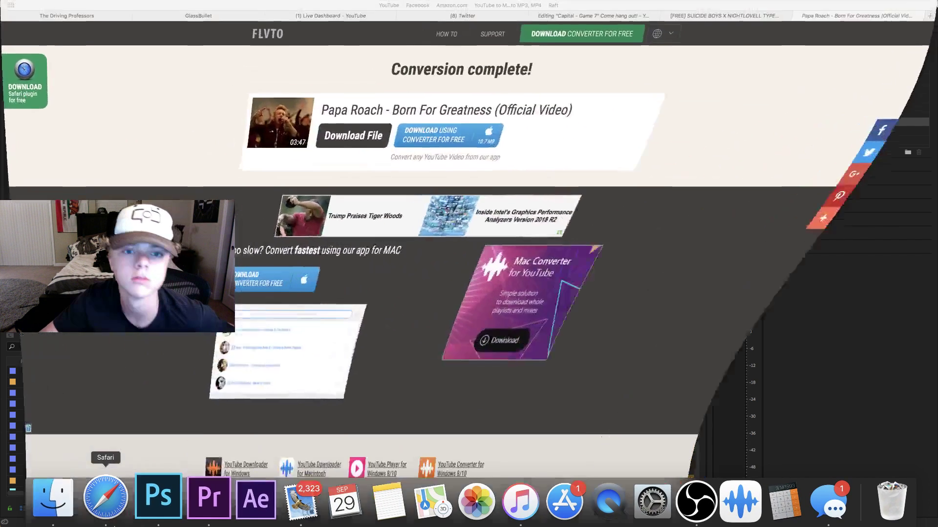
click(319, 33)
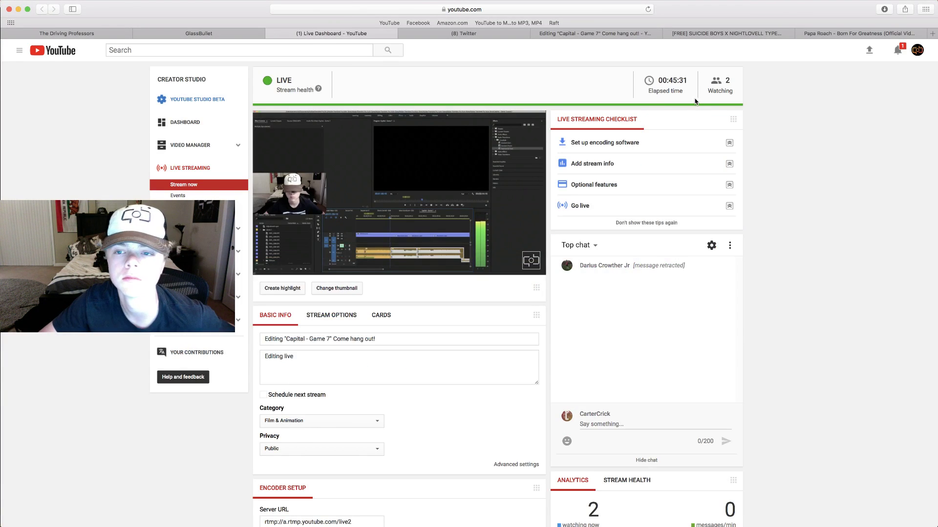
mouse_move(723, 266)
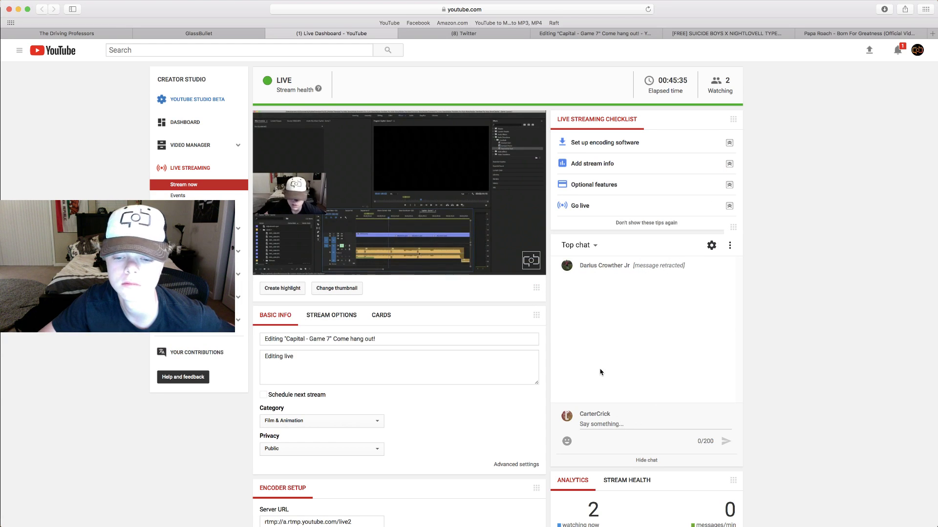
scroll(662, 391, down, 3)
scroll(663, 391, down, 3)
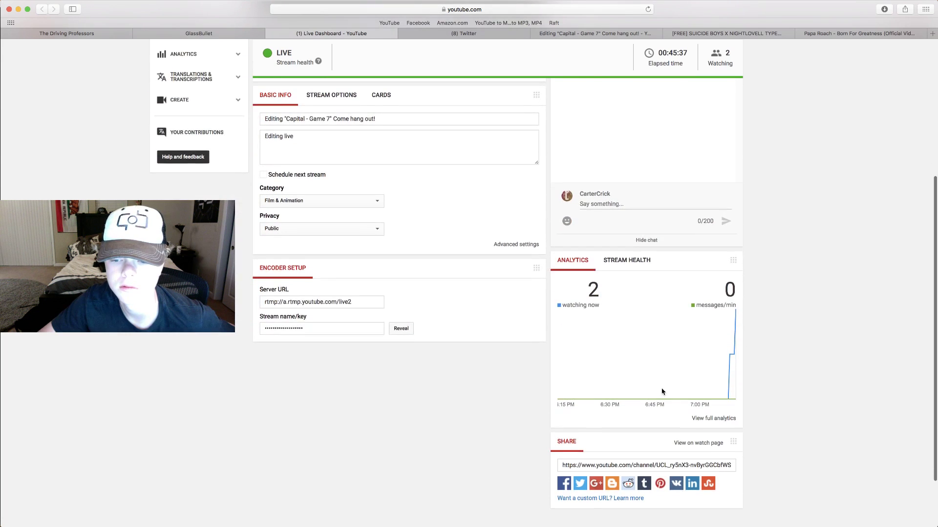
scroll(663, 391, up, 5)
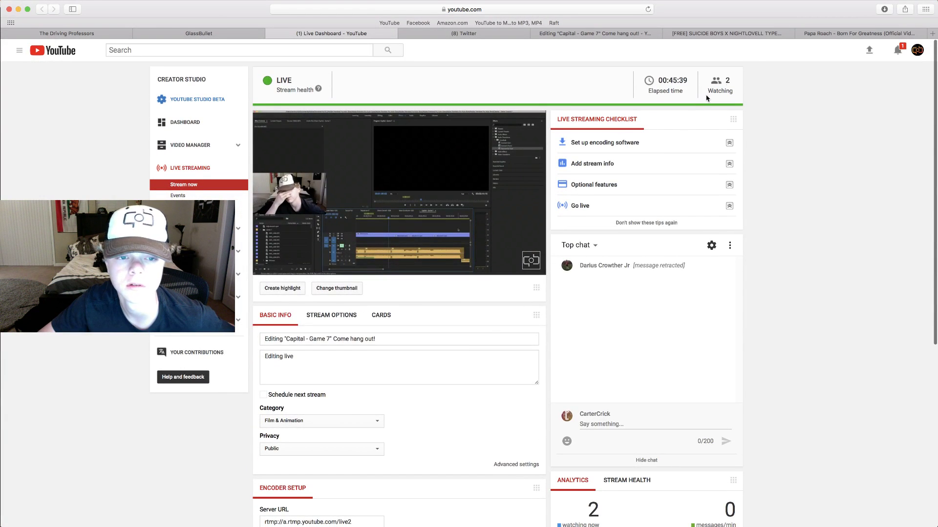
click(19, 9)
- Play the music from about 00:00:50:20 and add sequence beat markers from about 00:00:52:11 to 00:00:56:04
click(383, 390)
key(j)
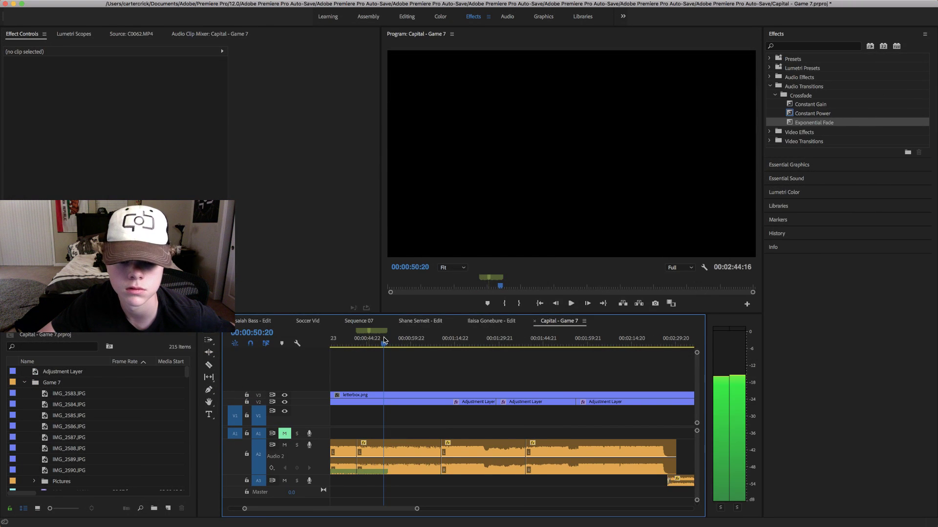
drag(417, 508, 316, 509)
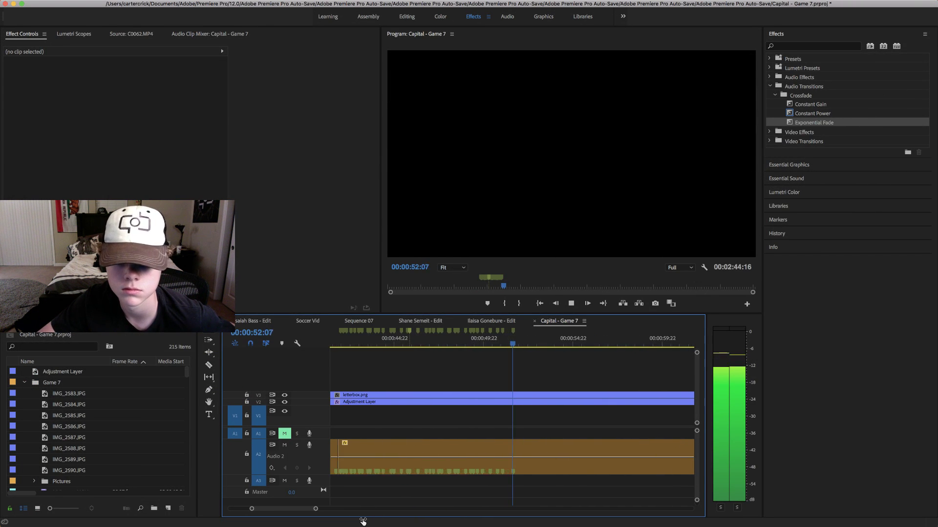
click(520, 340)
drag(520, 341, 591, 358)
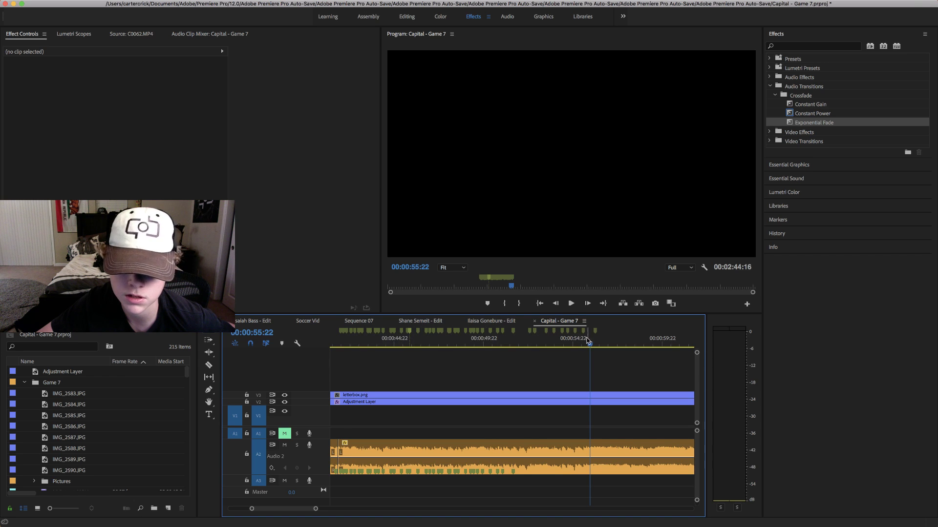
- Review the beat markers placed so far on the music clips, from the sequence start up to the current playhead
scroll(540, 371, up, 10)
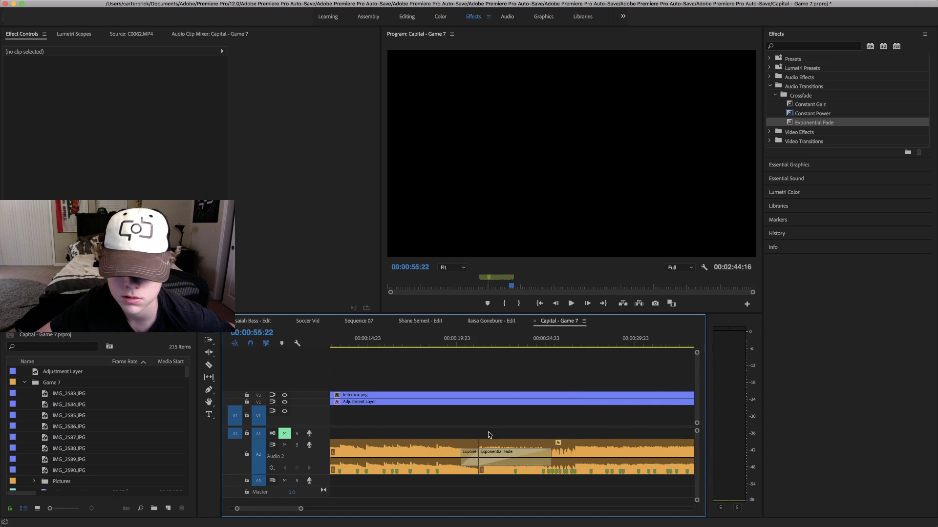
scroll(405, 458, down, 5)
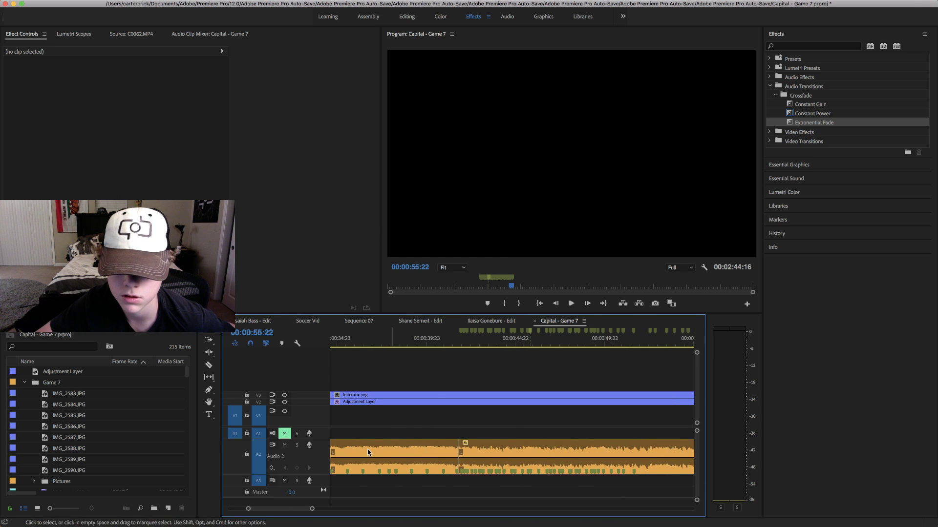
scroll(505, 458, up, 2)
scroll(436, 455, up, 8)
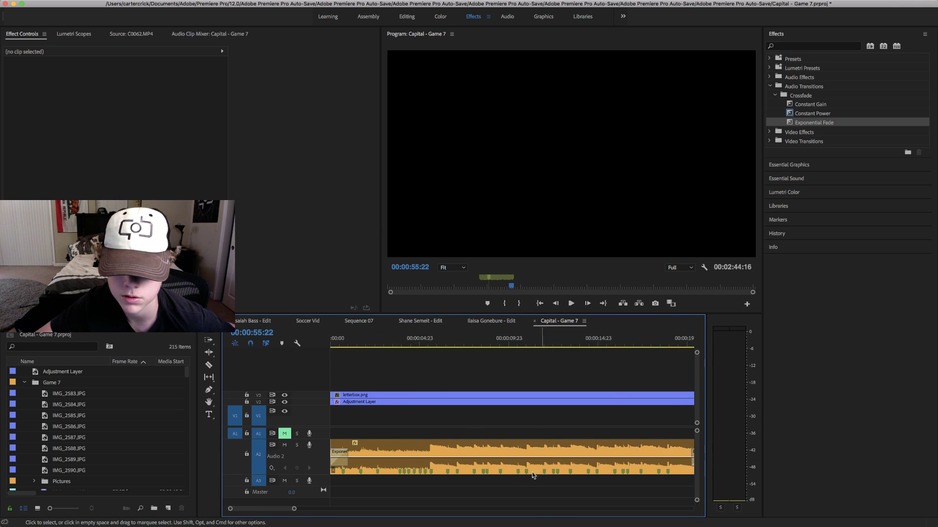
scroll(506, 442, down, 10)
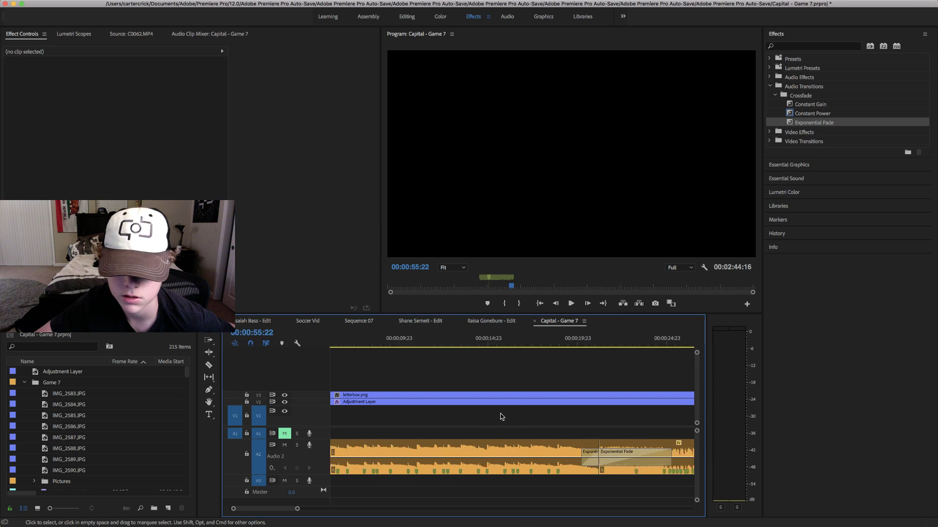
scroll(564, 423, down, 10)
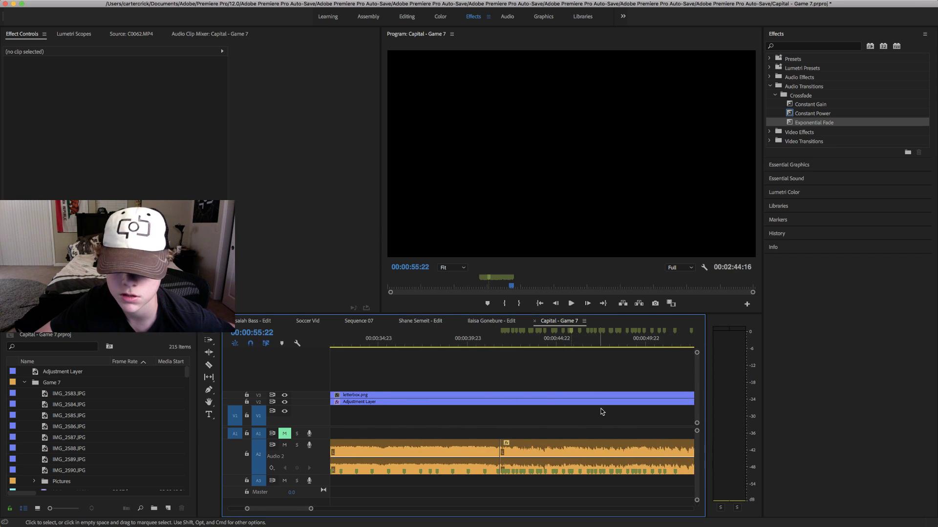
scroll(561, 397, up, 4)
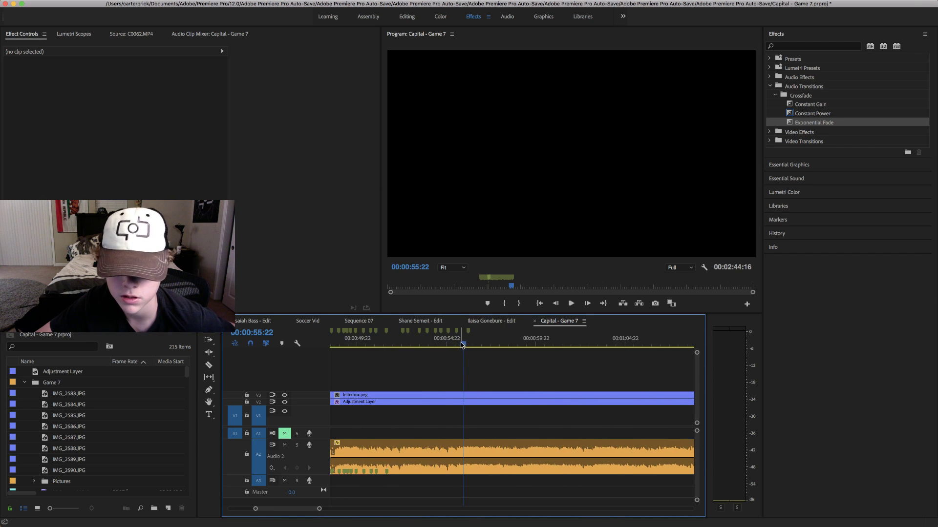
- Play the music from 00:00:55:22 and add sequence beat markers at about 00:00:56:22 and 00:00:57:17
key(space)
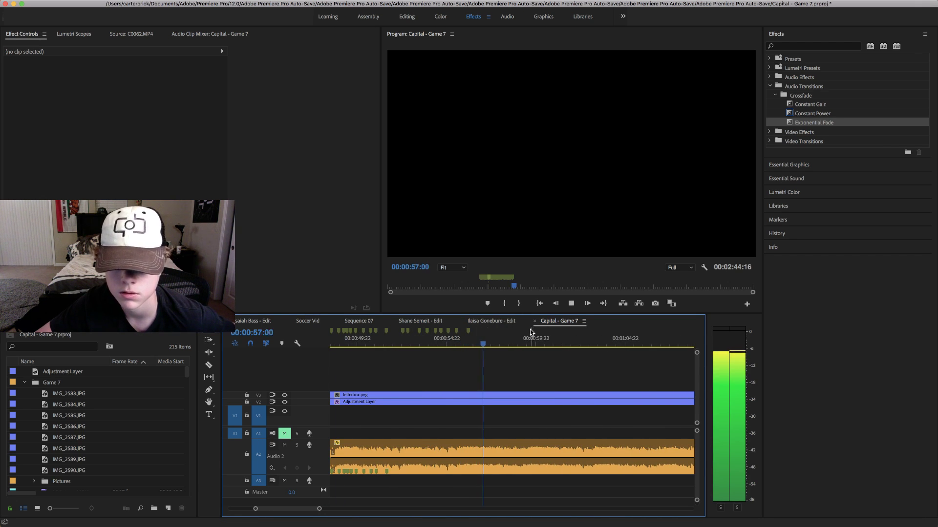
click(483, 339)
drag(471, 343, 498, 341)
drag(501, 342, 493, 342)
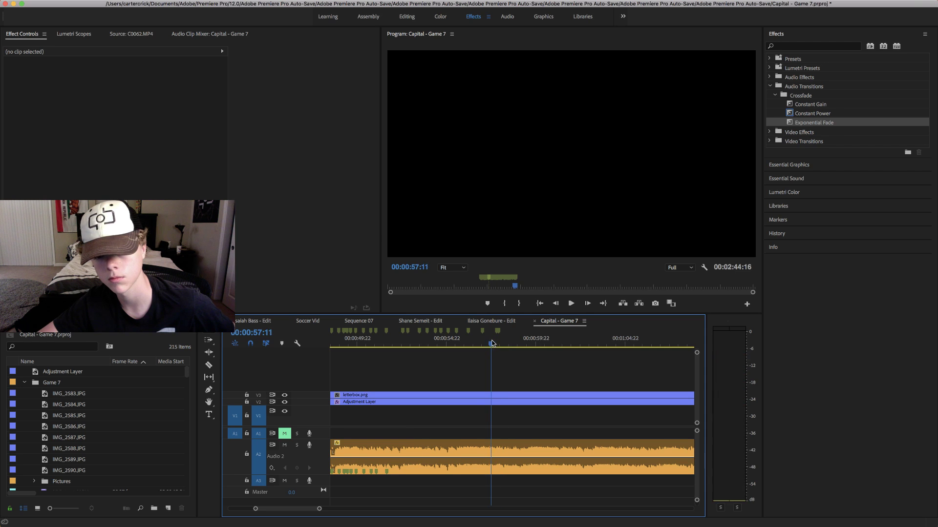
- Replay the music from 00:00:57:11 and add sequence beat markers up to about 00:01:04:02
key(space)
click(493, 343)
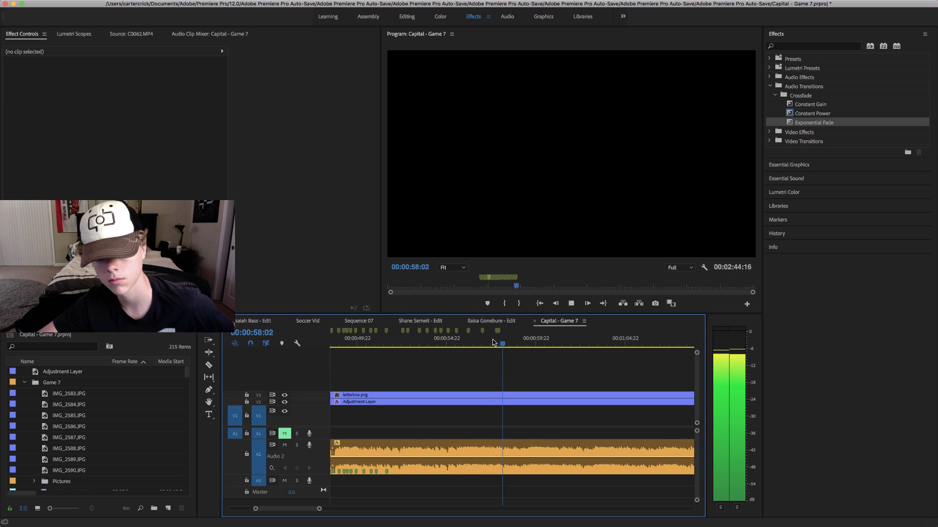
key(space)
click(504, 343)
drag(505, 344, 619, 361)
key(m)
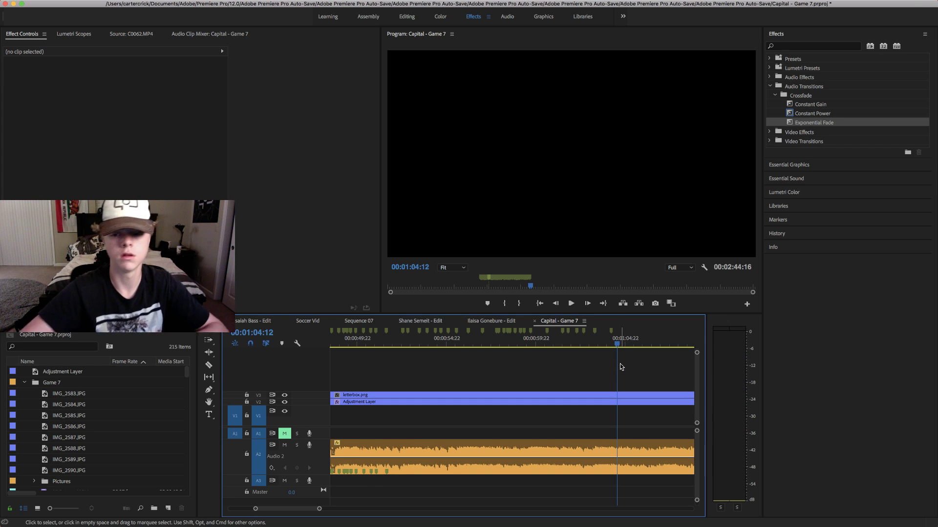
- Replay the latest marked section and add sequence beat markers from about 00:01:05:00 to 00:01:06:19
drag(614, 339, 533, 353)
key(space)
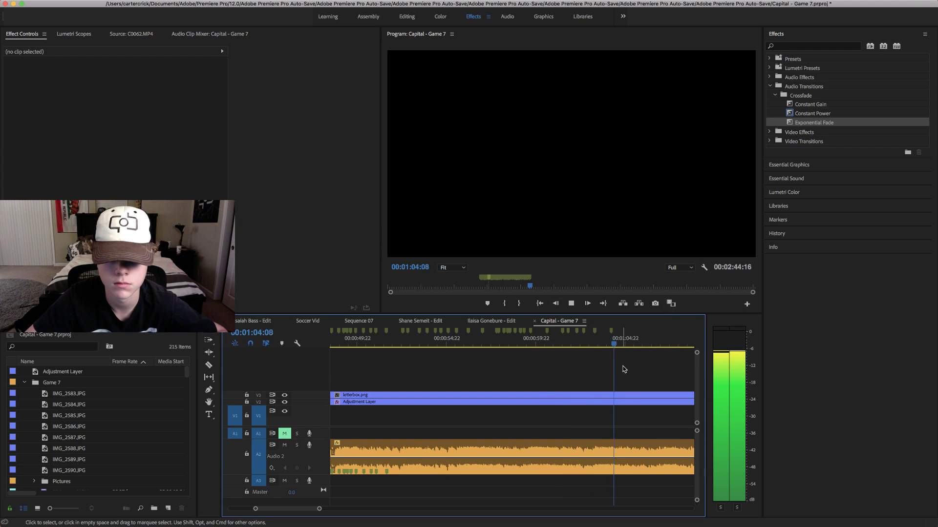
key(space)
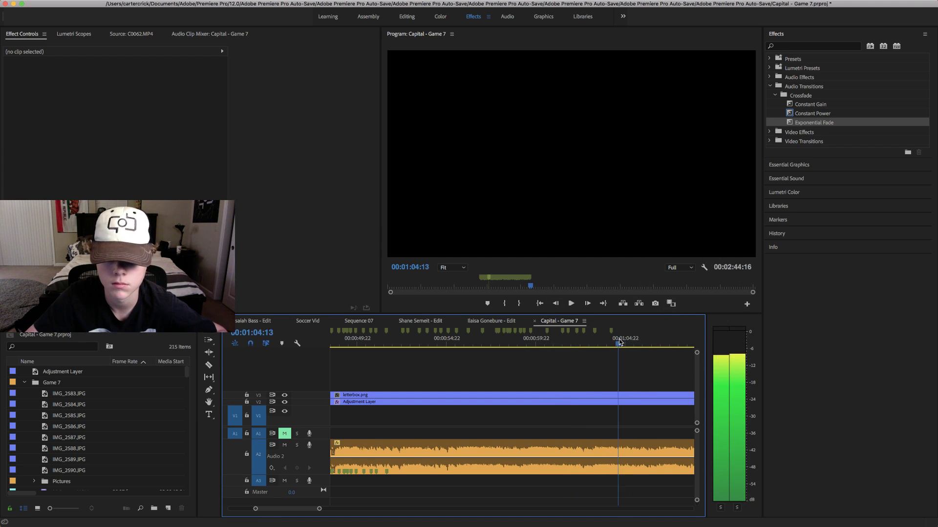
click(626, 341)
drag(628, 341, 567, 342)
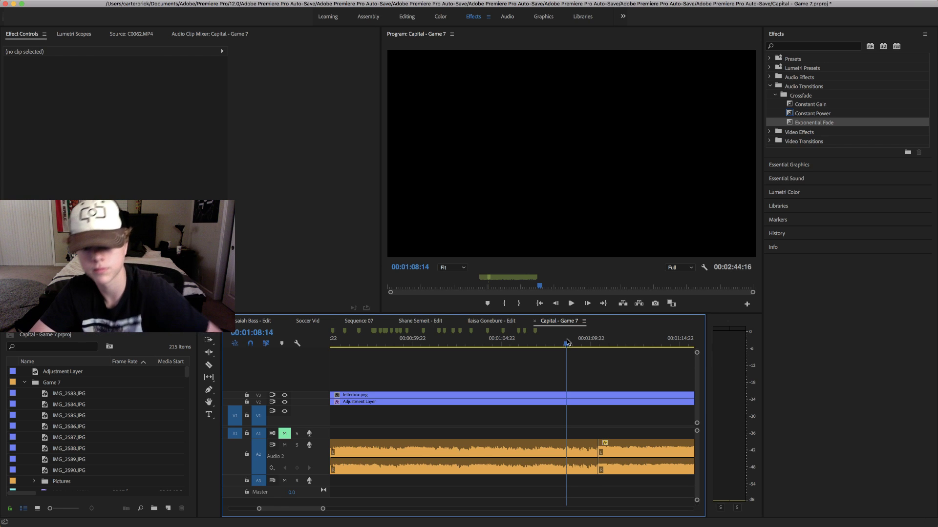
- Add sequence beat markers up to the music clip join at about 00:01:10:08 and play the marked section past the join
mouse_move(567, 343)
mouse_down()
mouse_move(599, 363)
mouse_move(563, 357)
mouse_up()
key(space)
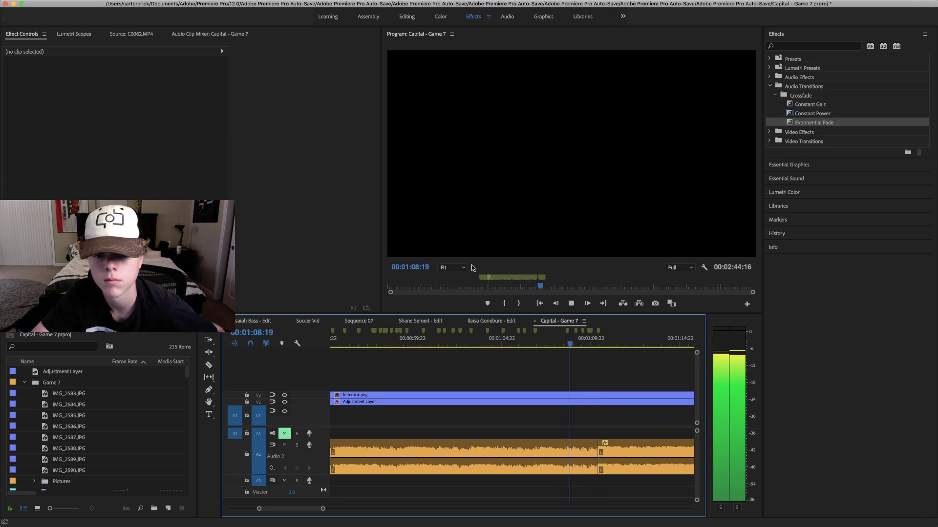
click(536, 343)
mouse_move(536, 344)
mouse_down()
mouse_move(552, 339)
mouse_move(530, 348)
mouse_up()
key(space)
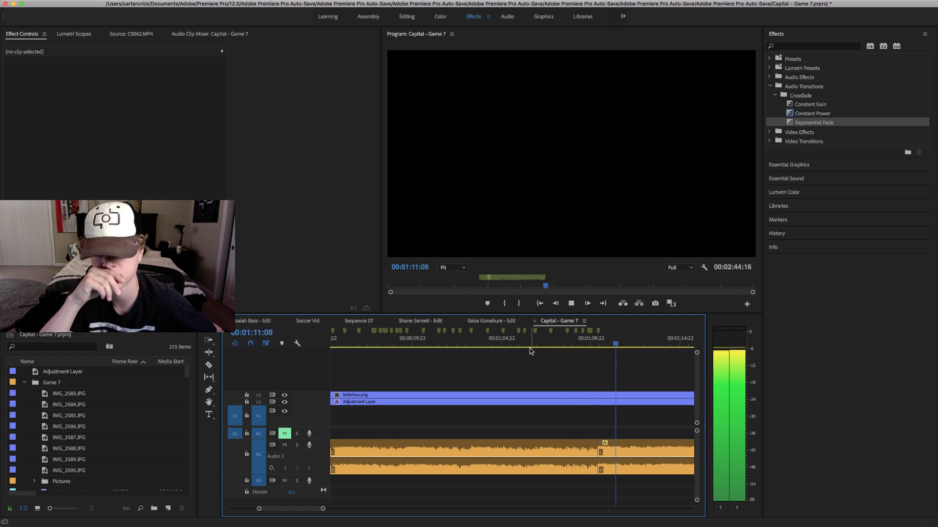
key(space)
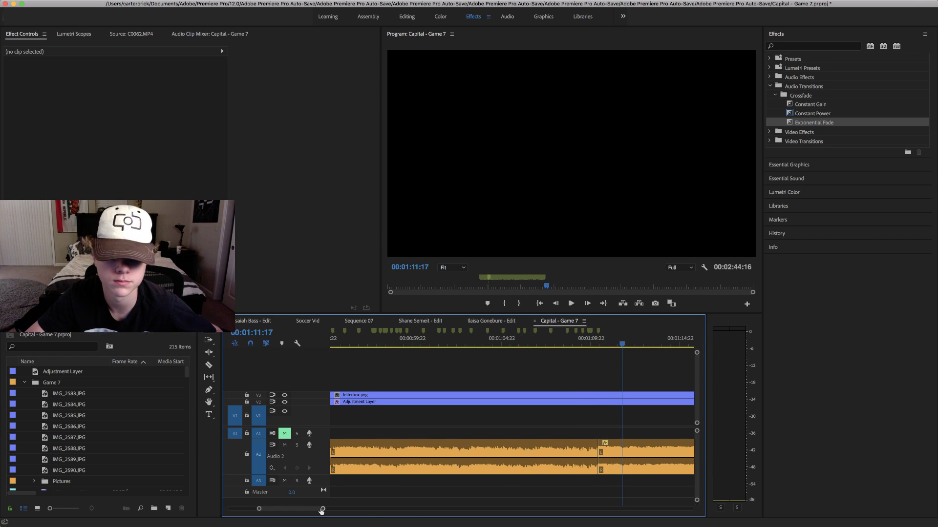
- Open the file locator for the missing clip C0224.MP4 and cancel it without relinking
drag(323, 509, 397, 508)
scroll(505, 420, down, 3)
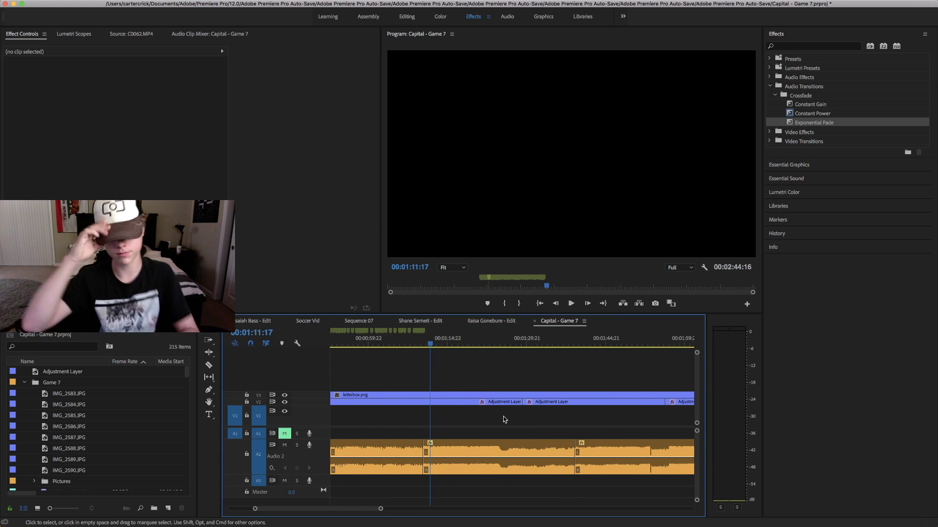
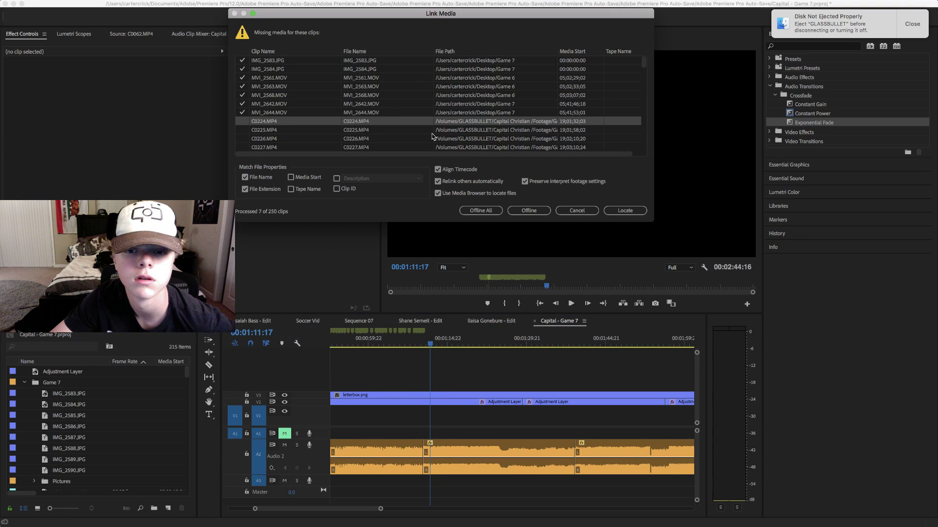
click(618, 211)
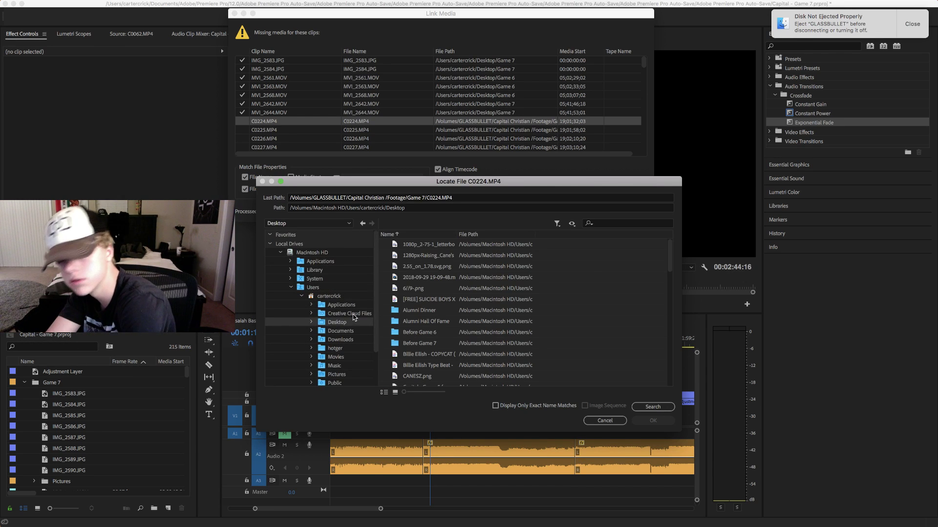
click(622, 420)
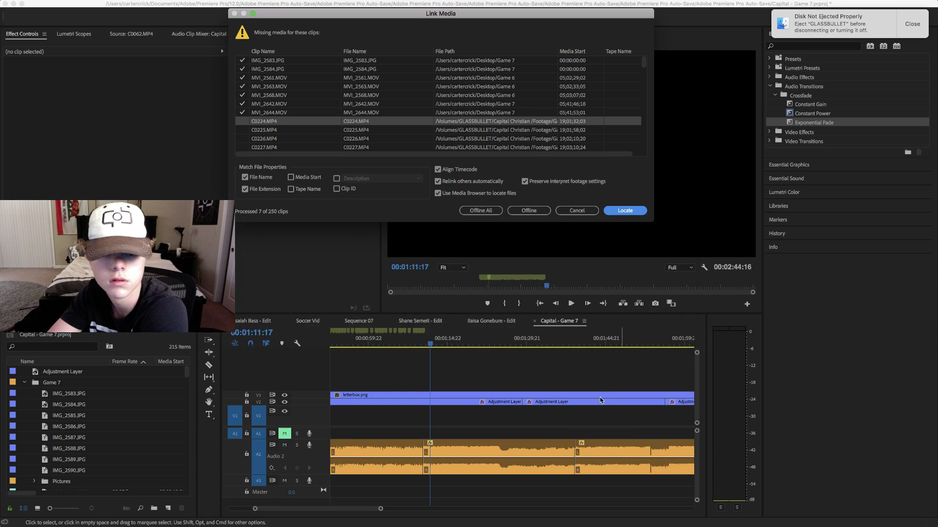
click(627, 212)
scroll(315, 317, down, 3)
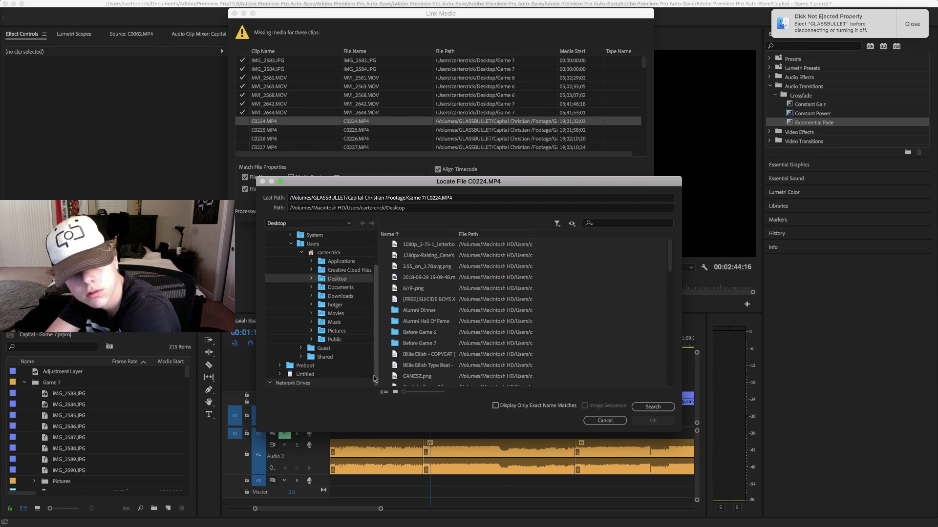
mouse_move(356, 526)
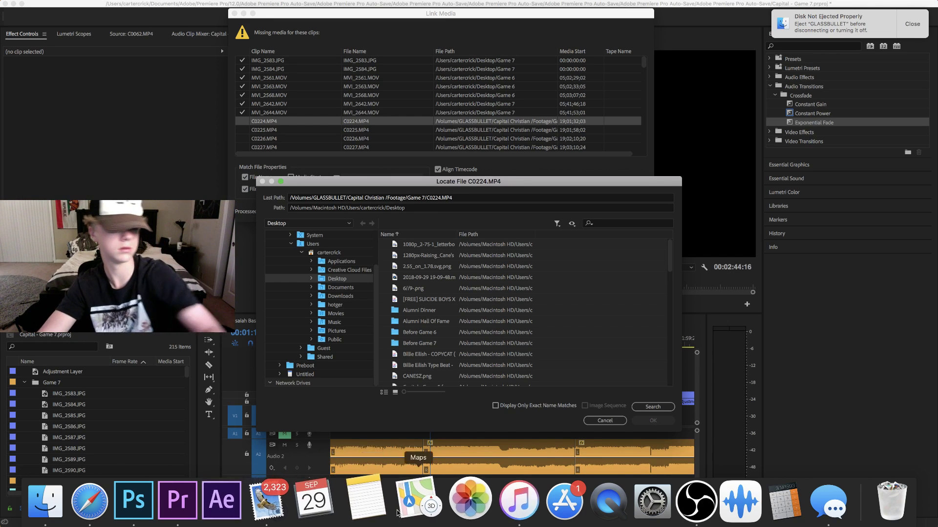
scroll(291, 325, up, 3)
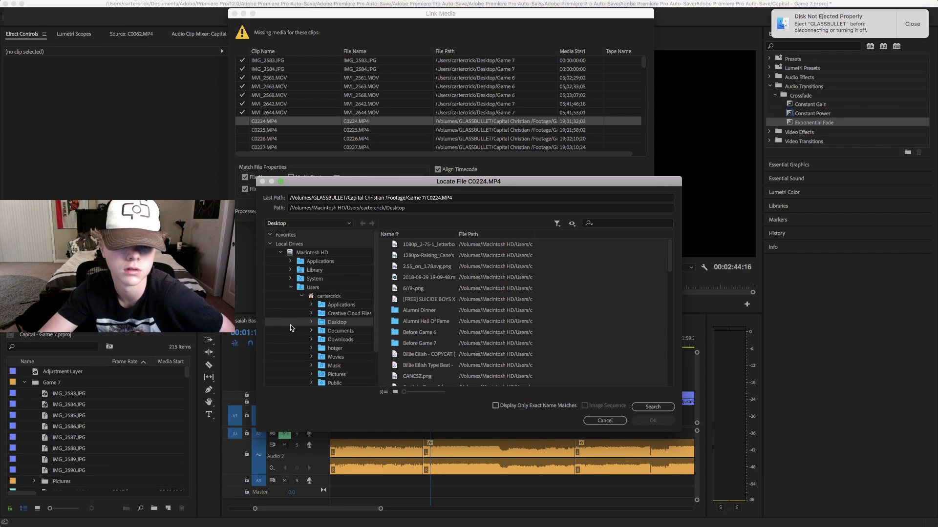
click(605, 421)
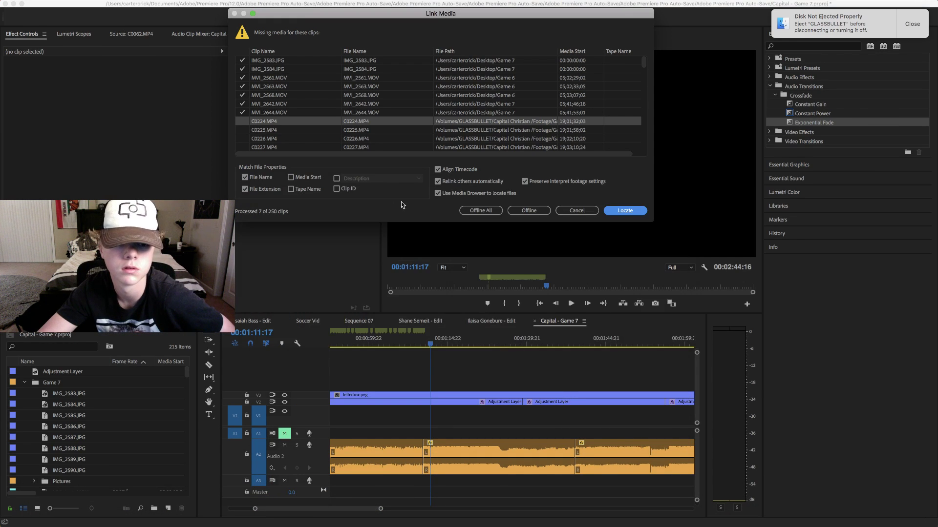
click(625, 211)
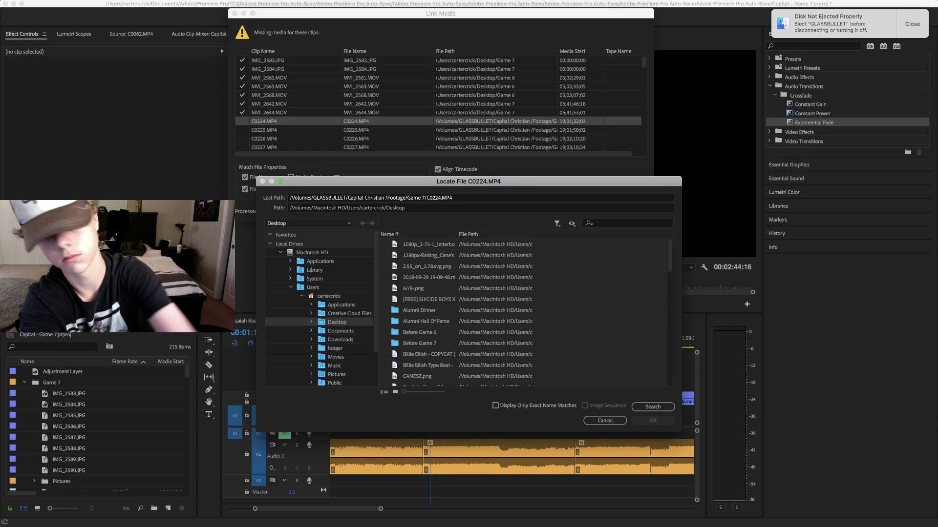
key(XF86AudioRaiseVolume)
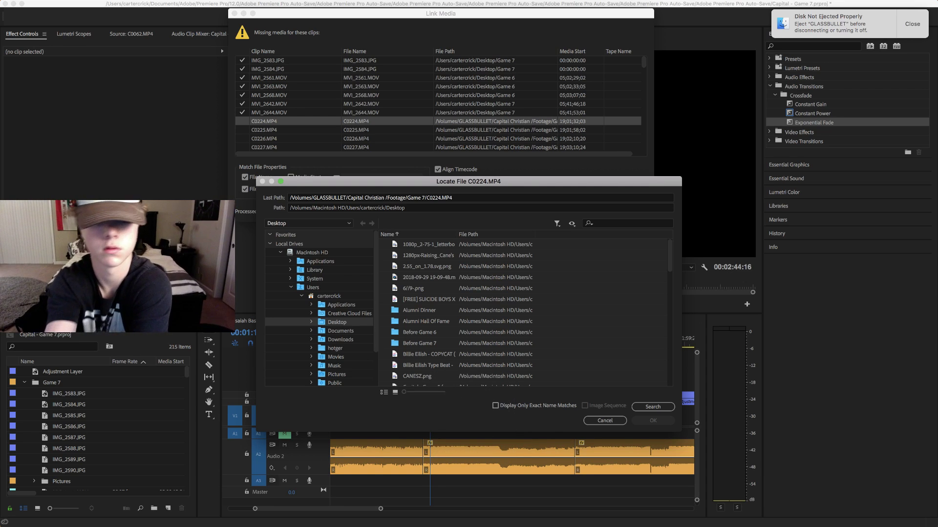
scroll(282, 348, down, 5)
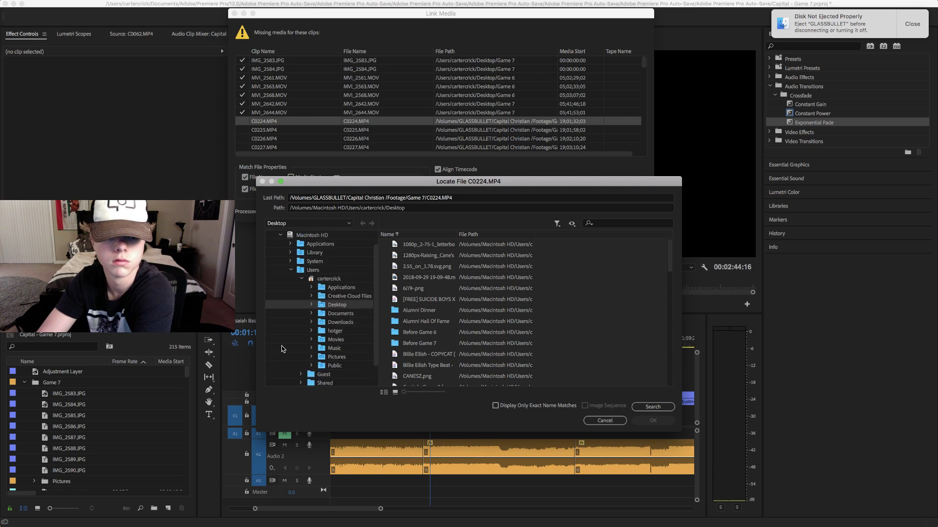
scroll(281, 348, up, 5)
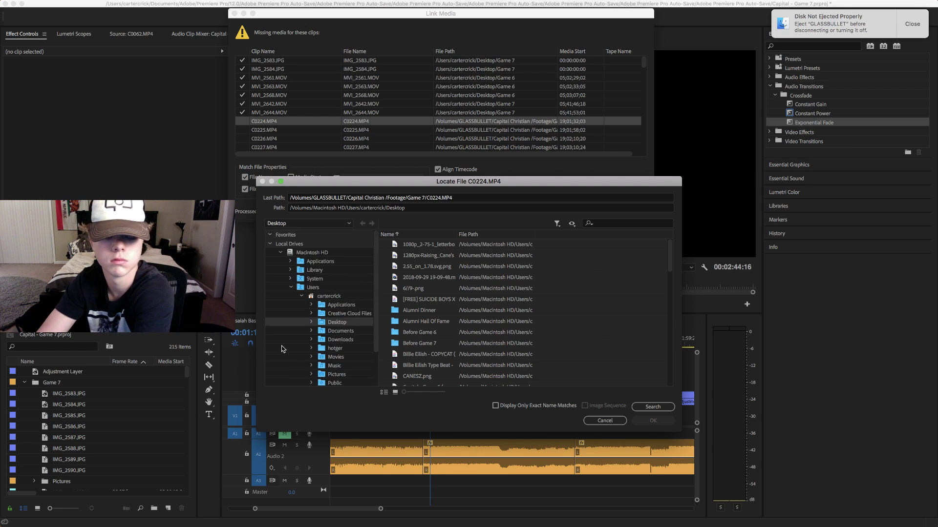
scroll(282, 349, down, 5)
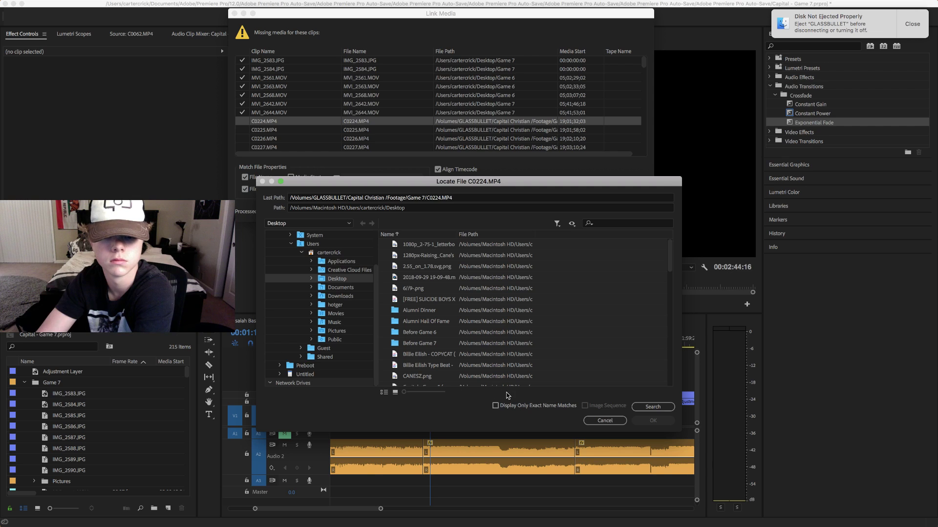
click(600, 418)
- Relink the missing clip C0224.MP4 to its file in the GLASSBULLET Game 7 footage folder, relinking the other clips automatically
mouse_move(72, 507)
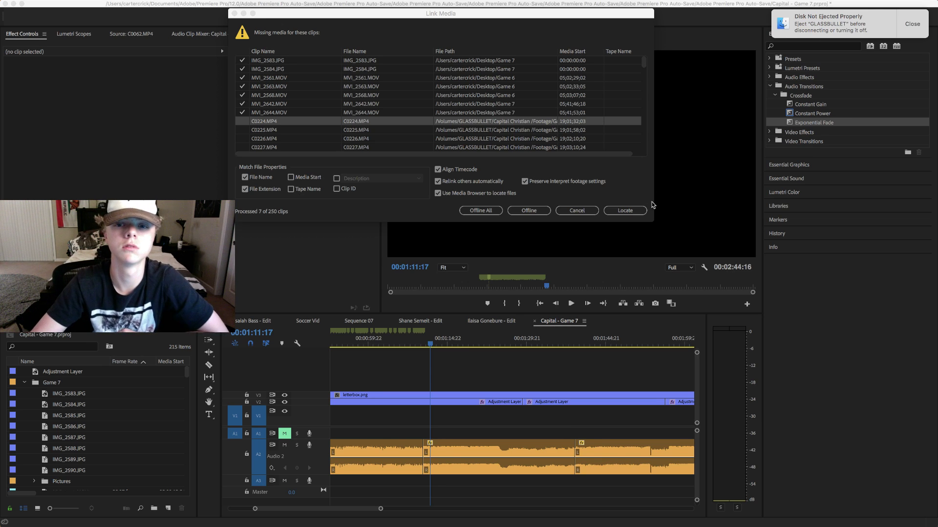
click(627, 211)
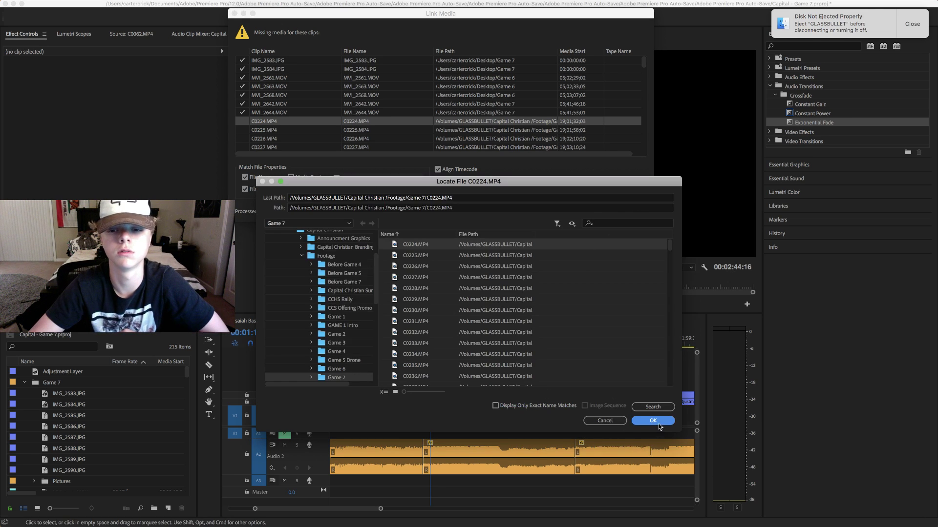
click(653, 421)
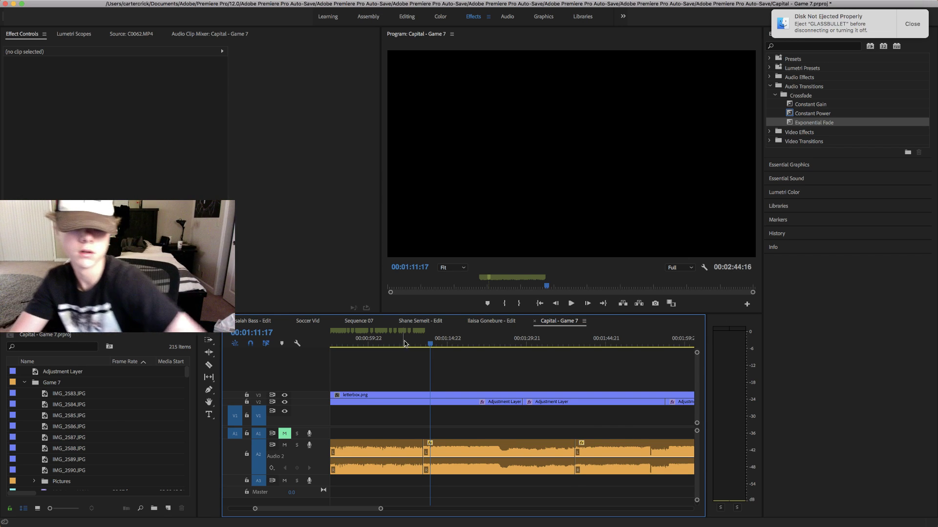
- Replay the music across the clip join at about 00:01:10:08, stopping at 00:01:11:04
drag(423, 342, 426, 341)
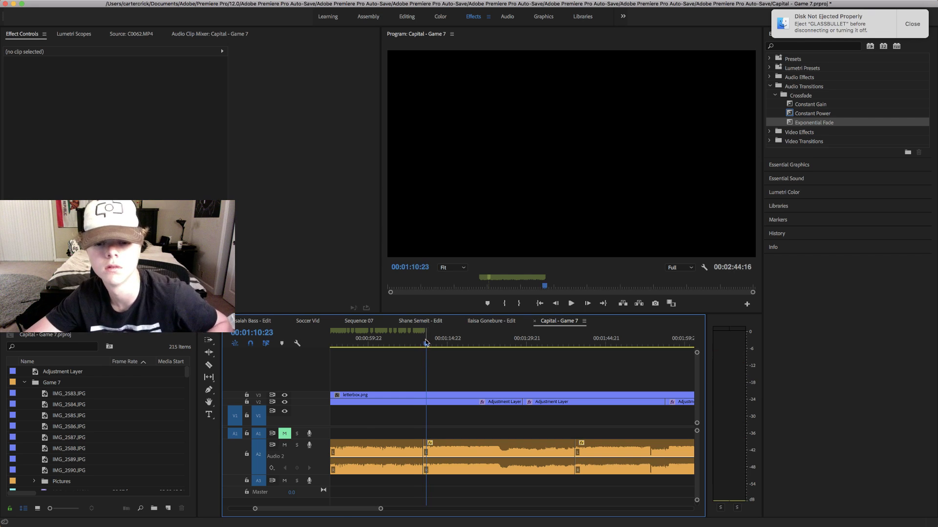
drag(381, 509, 429, 509)
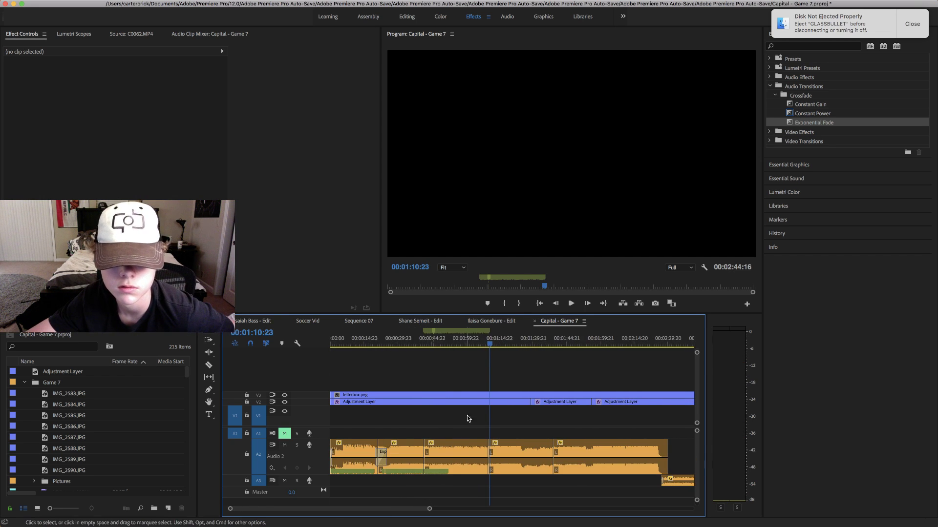
drag(488, 343, 484, 344)
key(space)
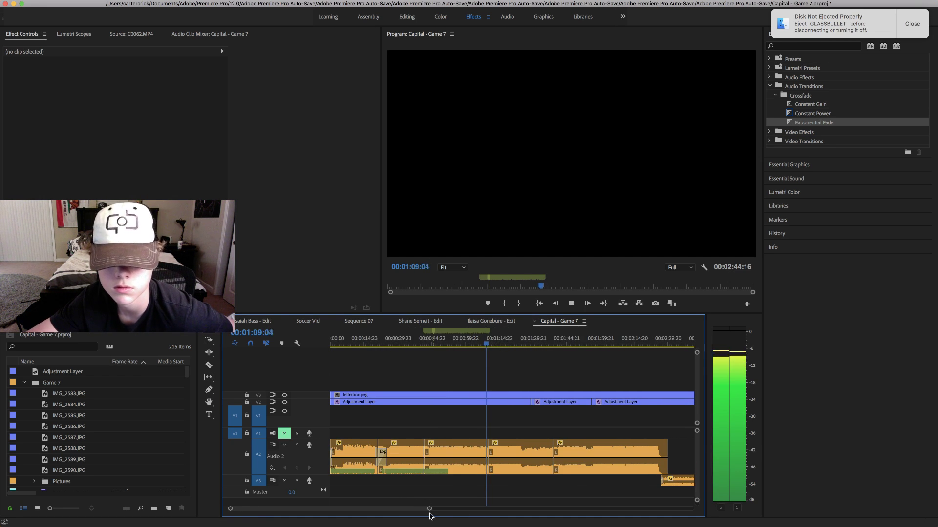
drag(430, 509, 363, 509)
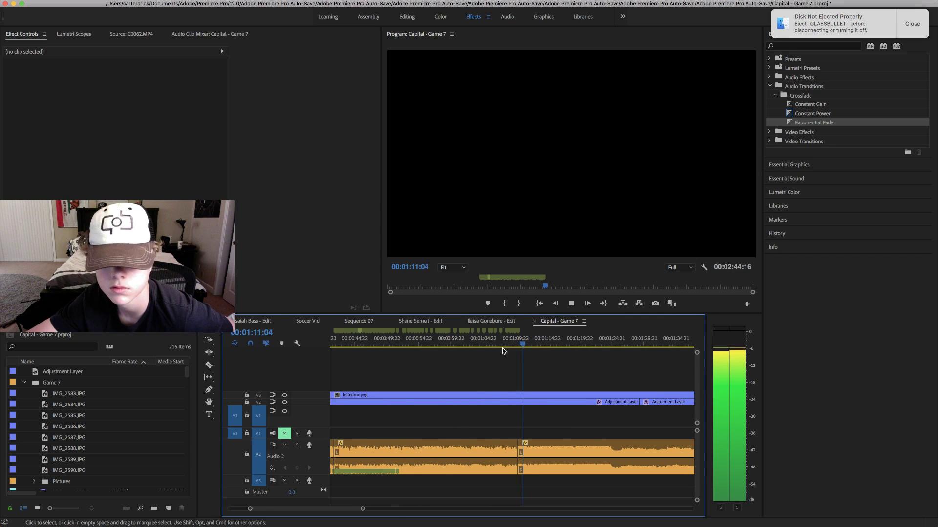
- Add a sequence beat marker at about 00:01:11:06 and play the music on to about 00:01:12:05
drag(523, 340, 526, 344)
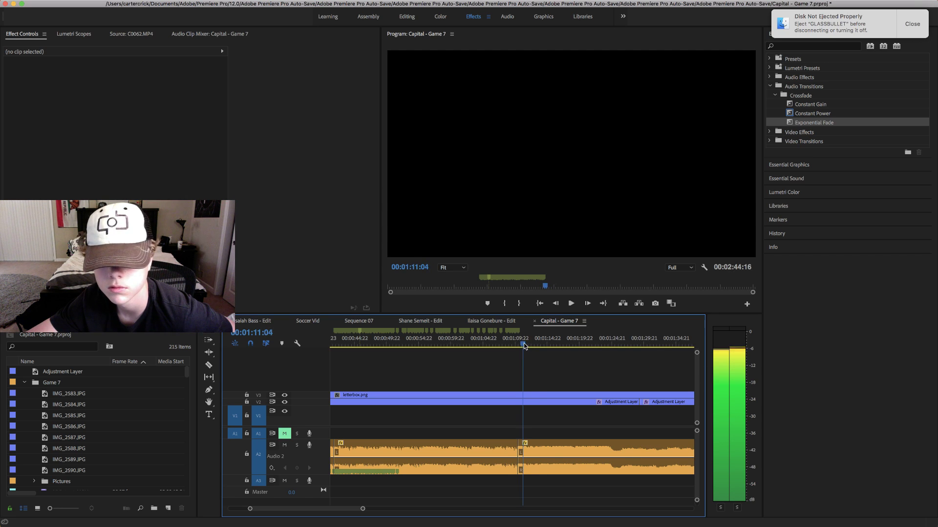
click(540, 448)
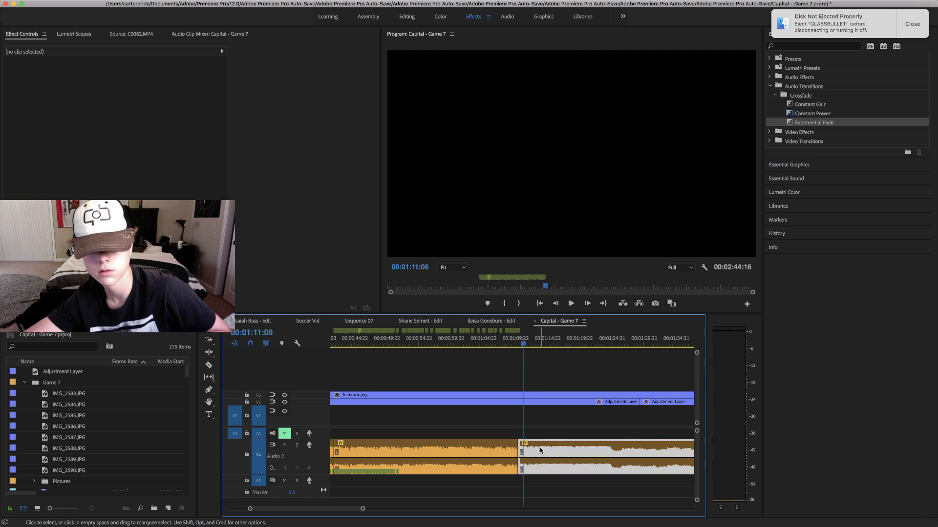
click(539, 428)
key(space)
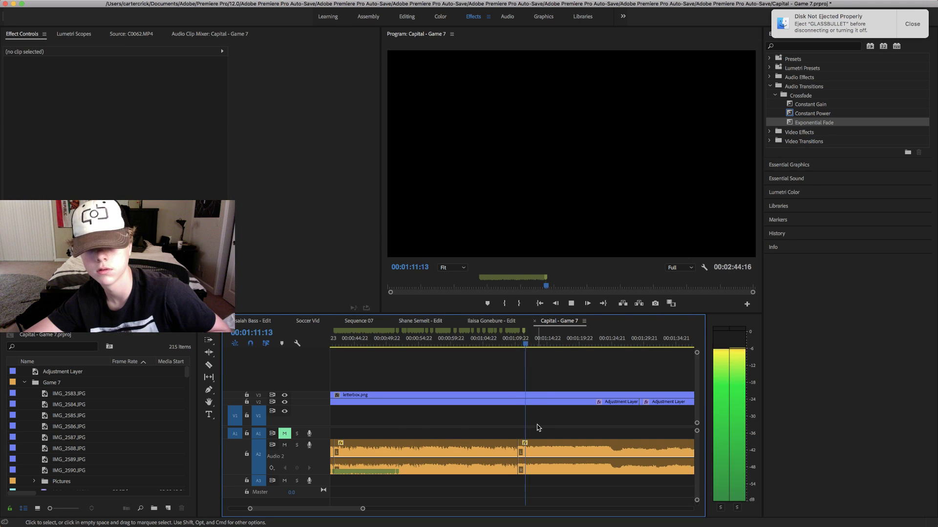
key(space)
- Dismiss the disk ejection notification, check the YouTube live dashboard in Safari, and return to Premiere Pro
mouse_move(683, 510)
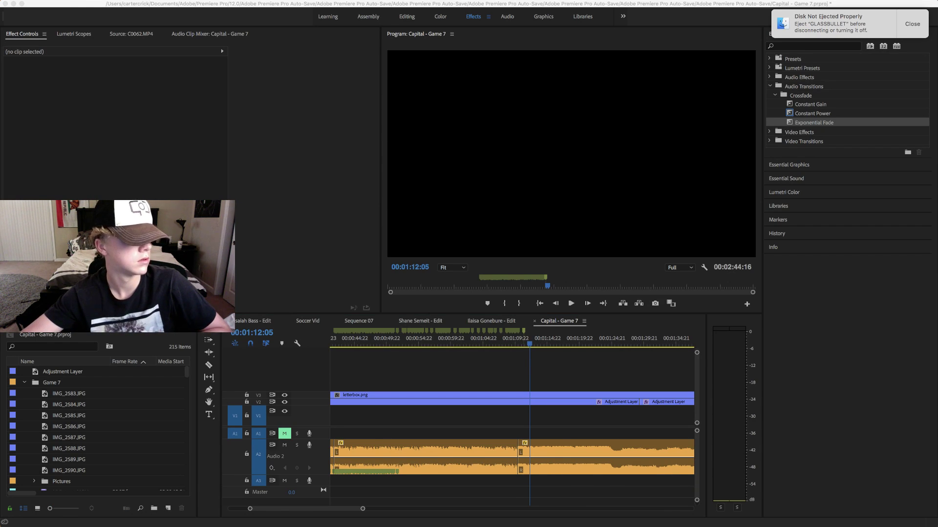
click(911, 28)
mouse_move(234, 525)
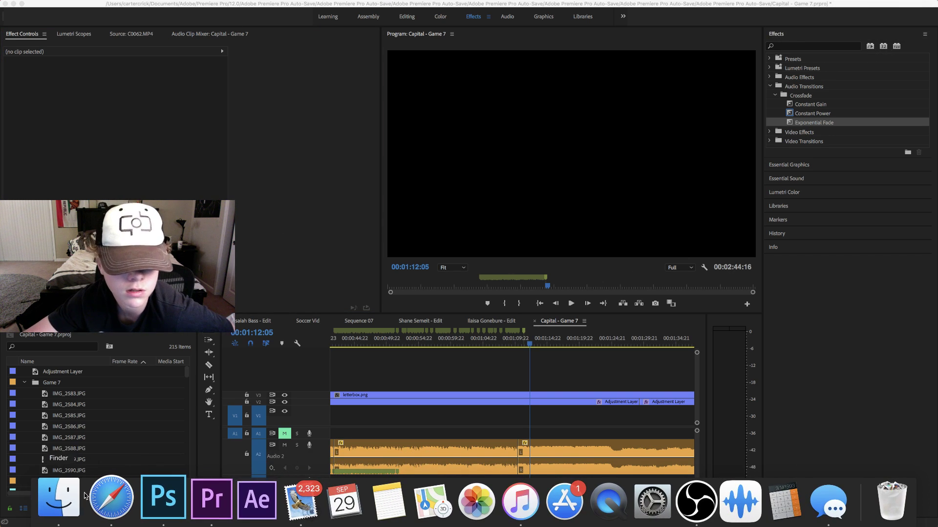
click(98, 493)
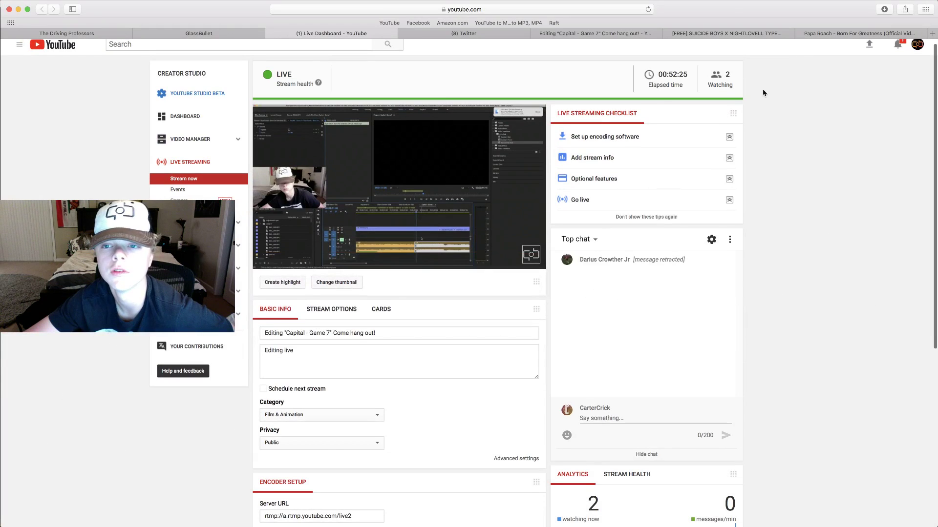
click(18, 9)
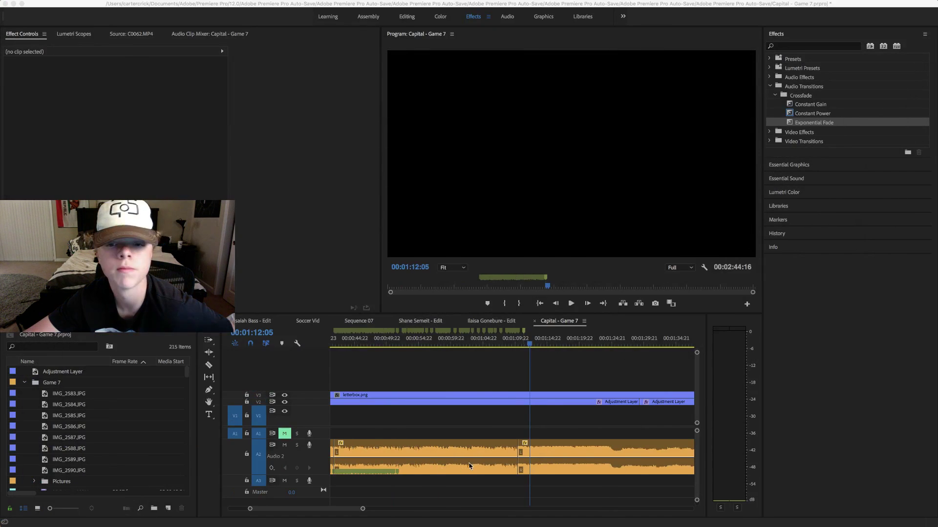
- Add sequence beat markers after the music clip join from about 00:01:12:04 to 00:01:15:08
click(458, 442)
drag(362, 510, 312, 510)
drag(506, 348, 510, 349)
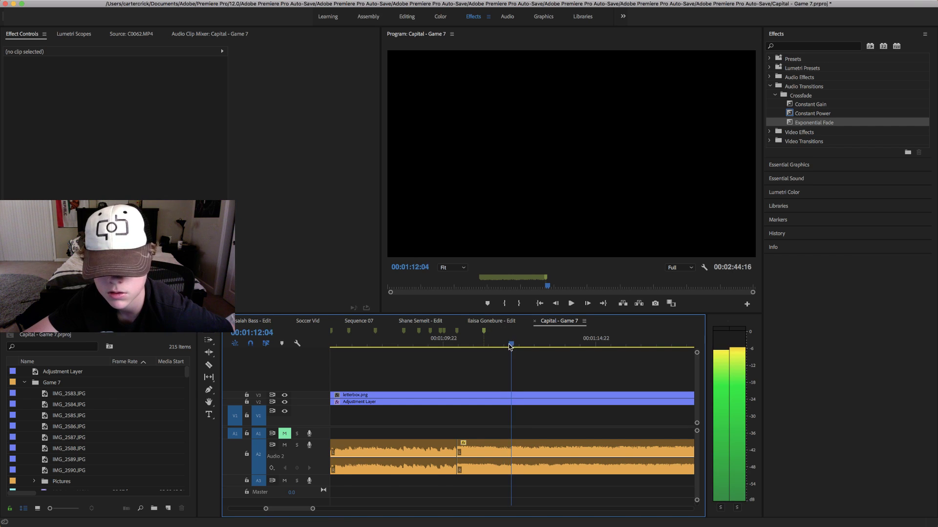
scroll(488, 354, up, 5)
scroll(488, 354, up, 10)
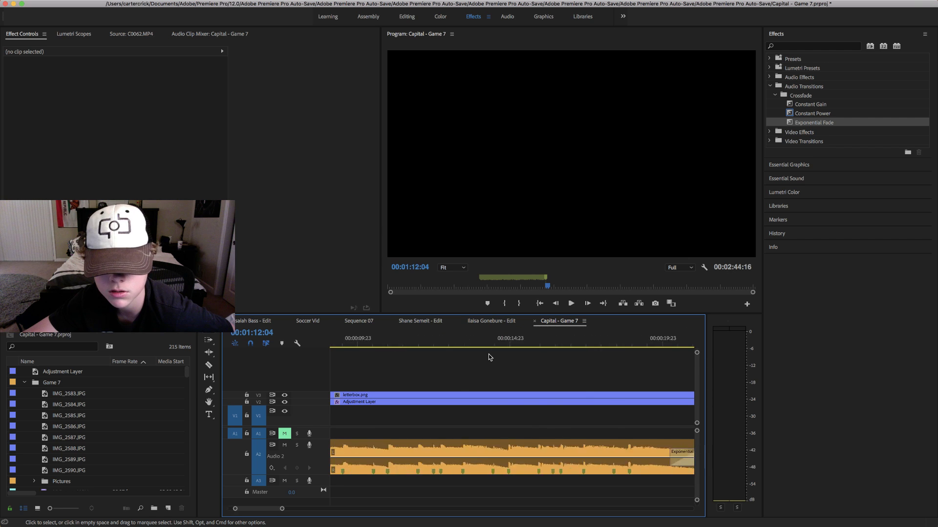
scroll(488, 353, down, 15)
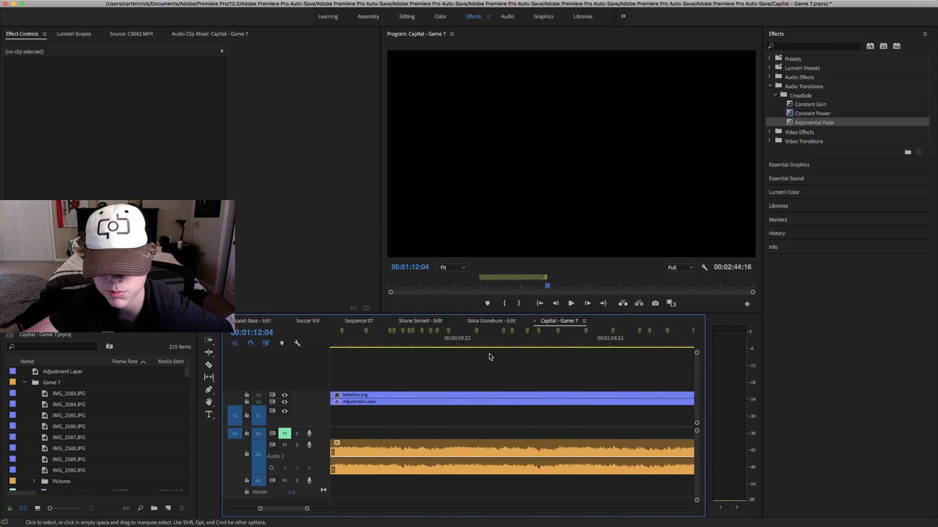
scroll(468, 398, up, 3)
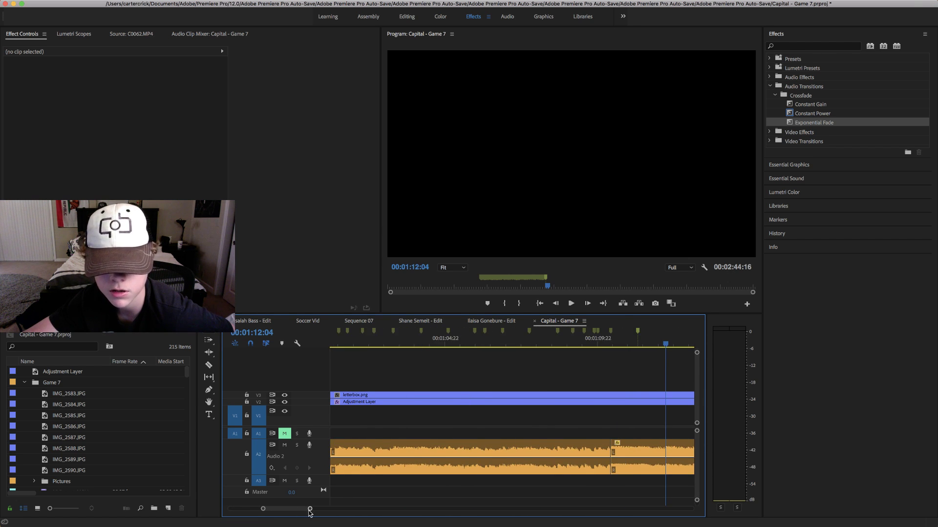
drag(310, 509, 338, 509)
key(=)
click(479, 346)
drag(478, 346, 625, 379)
click(482, 344)
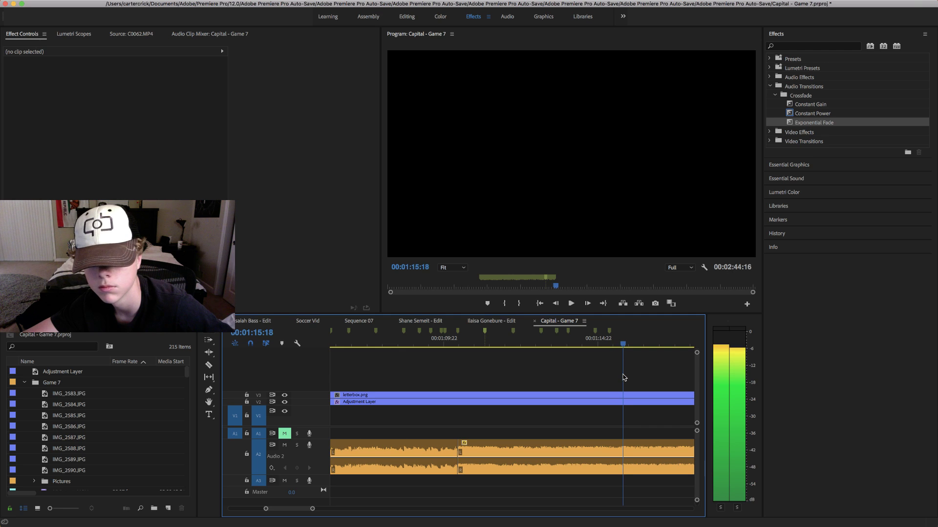
- Add a sequence beat marker at about 00:01:15:18 and replay the marked section from 00:01:11:03
drag(623, 377, 481, 357)
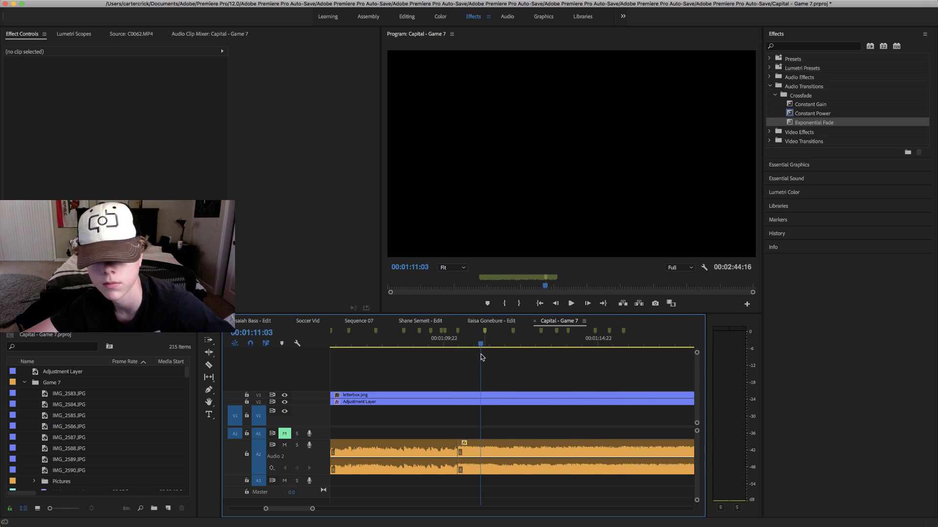
key(space)
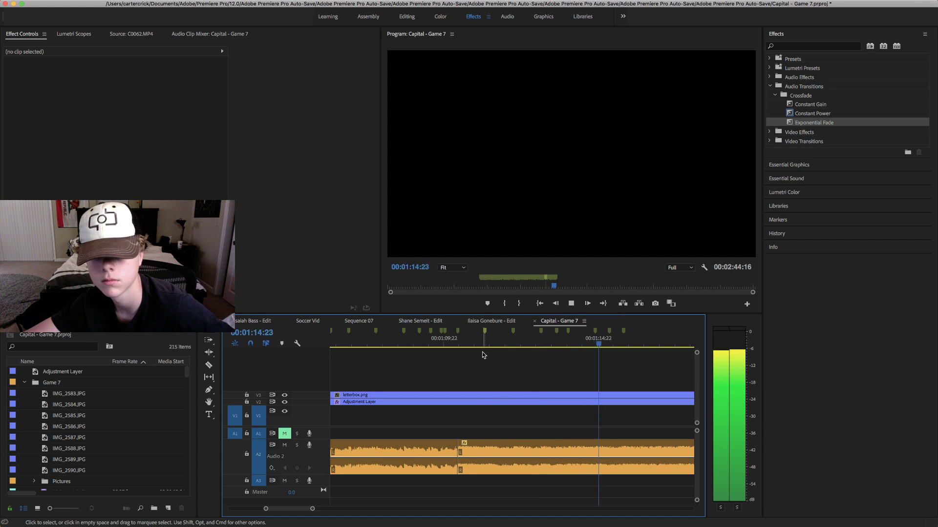
key(space)
- Add sequence beat markers at about 00:01:16:05, 00:01:16:14 and 00:01:17:02, replaying the music after each one
drag(629, 342, 638, 345)
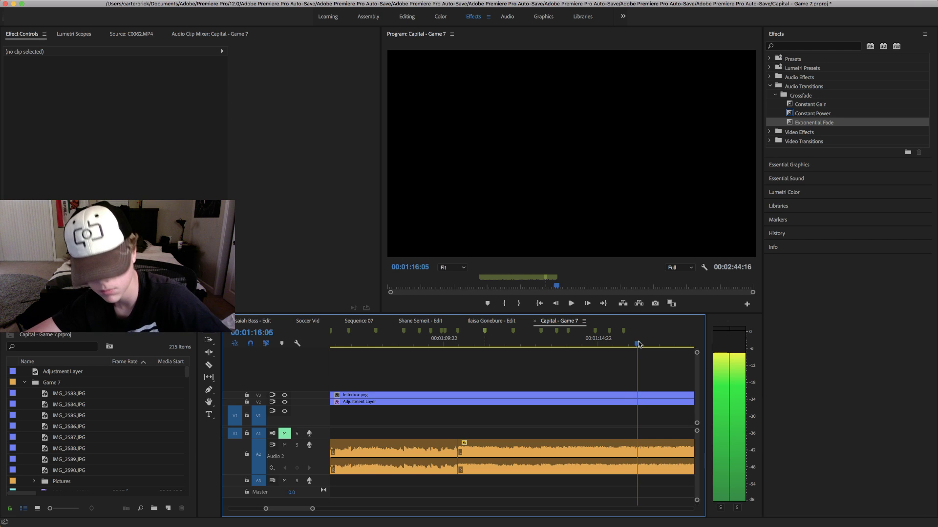
click(574, 345)
key(space)
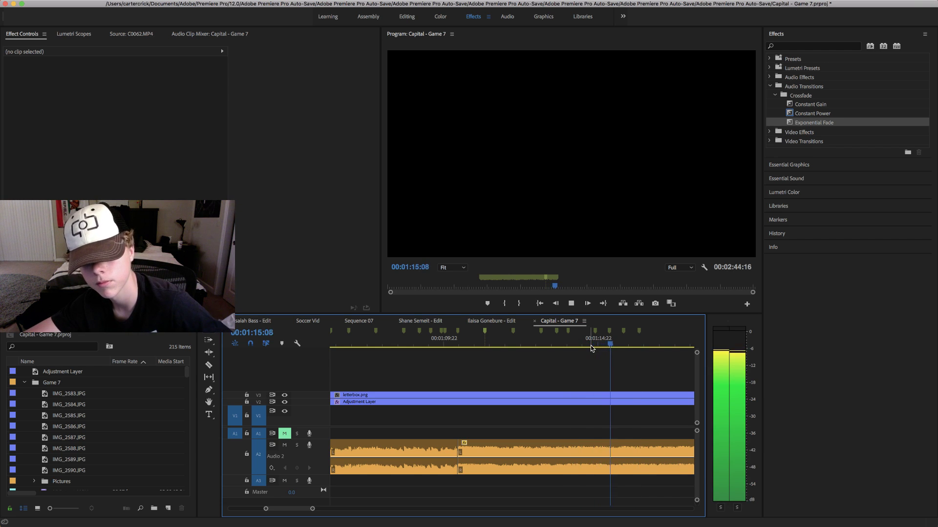
click(648, 344)
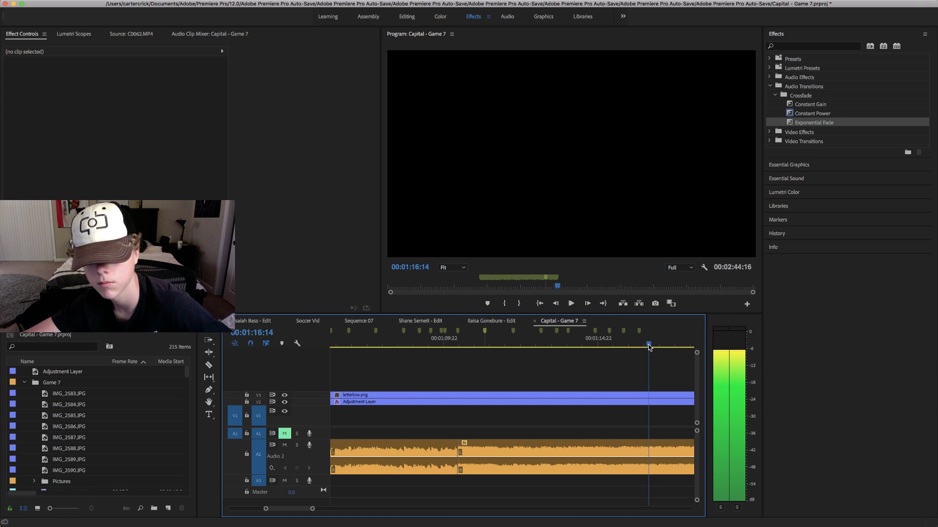
key(space)
click(597, 345)
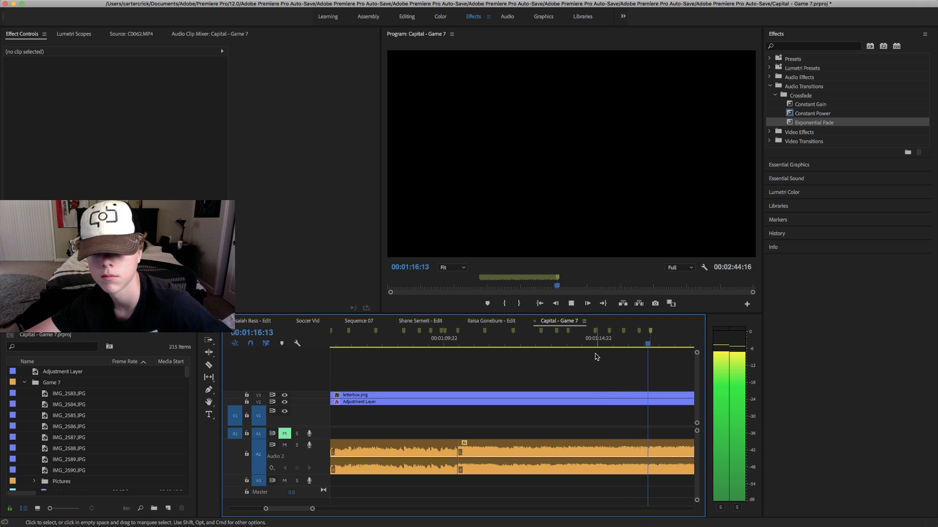
drag(650, 346, 664, 349)
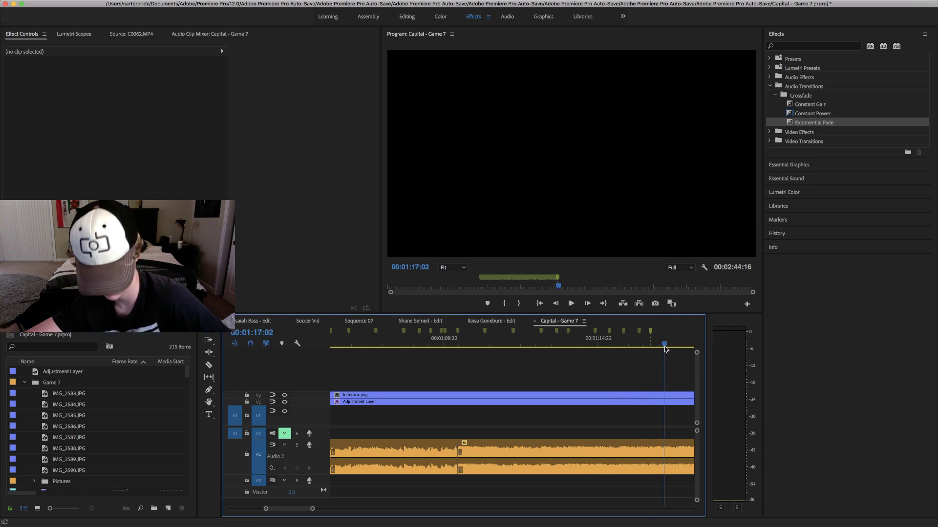
key(space)
click(596, 347)
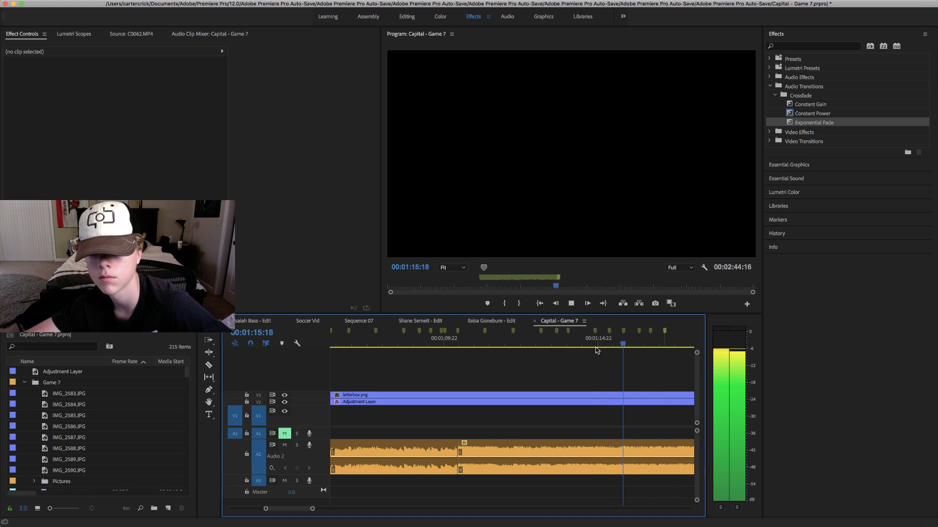
key(space)
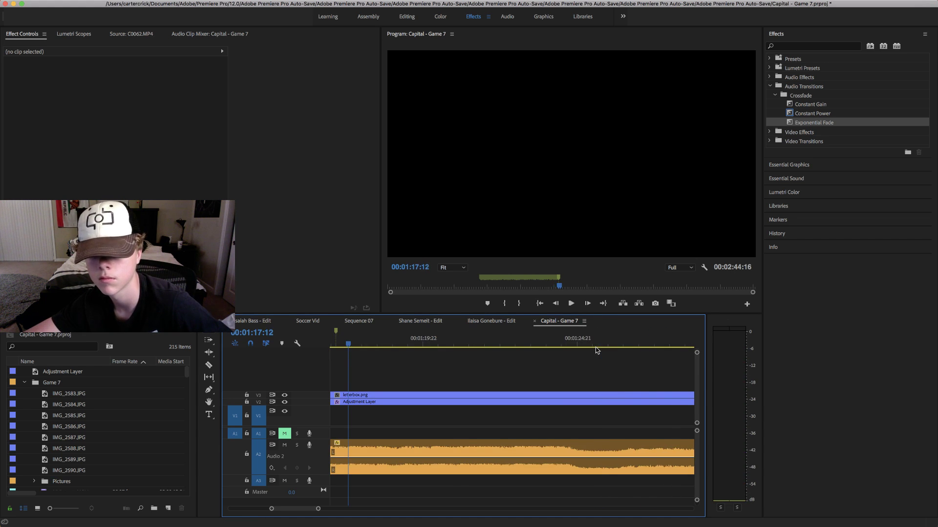
- Add sequence beat markers at about 00:01:17:12 and 00:01:18:10, replaying the music from about 00:01:14:16
scroll(453, 344, up, 4)
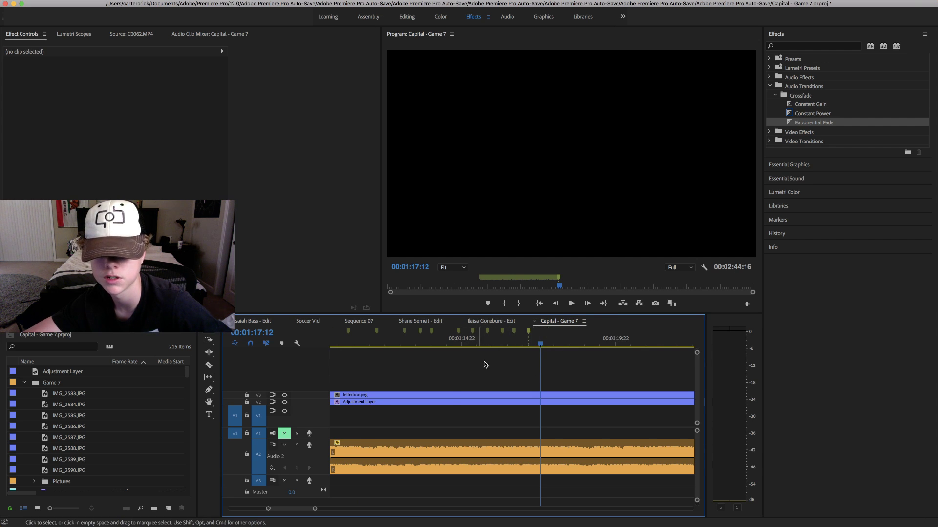
click(455, 342)
key(space)
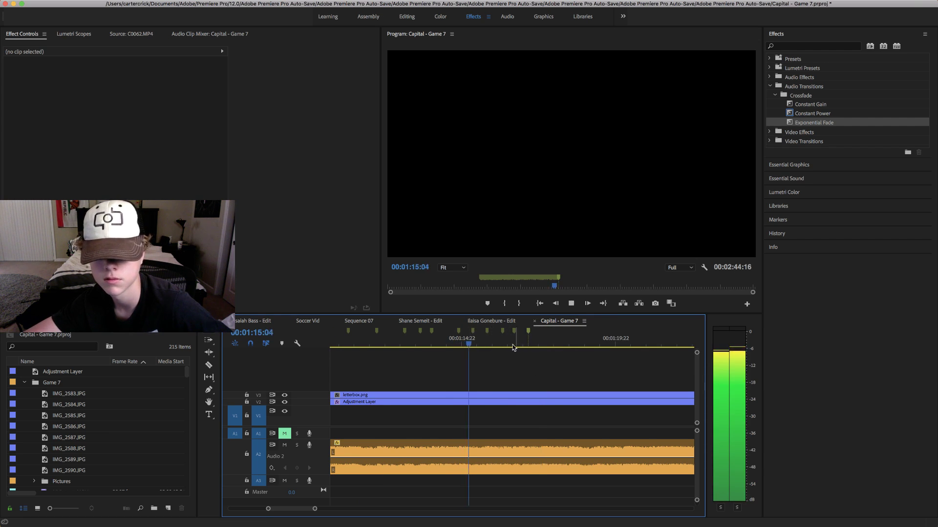
key(space)
mouse_move(531, 346)
mouse_down()
mouse_move(541, 348)
mouse_move(526, 348)
mouse_up()
click(459, 346)
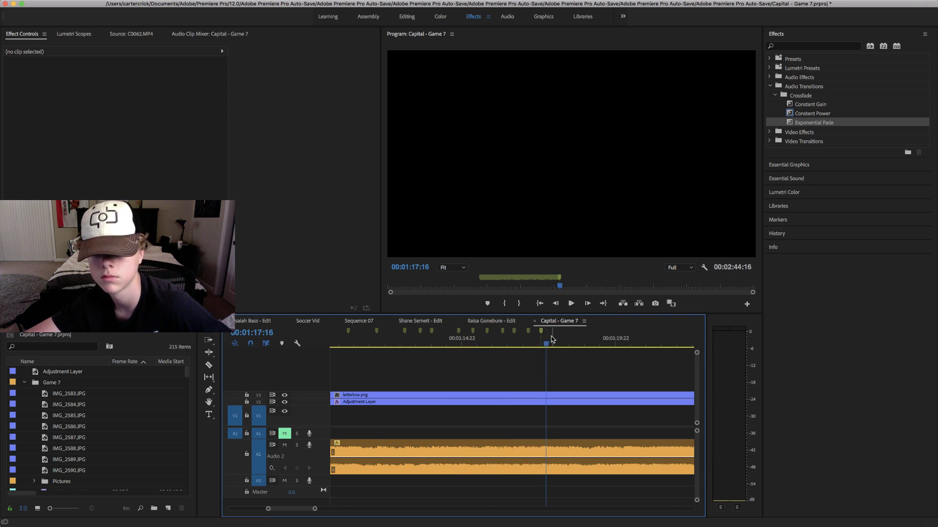
mouse_move(550, 343)
mouse_down()
mouse_move(571, 342)
mouse_move(582, 3)
mouse_up()
key(m)
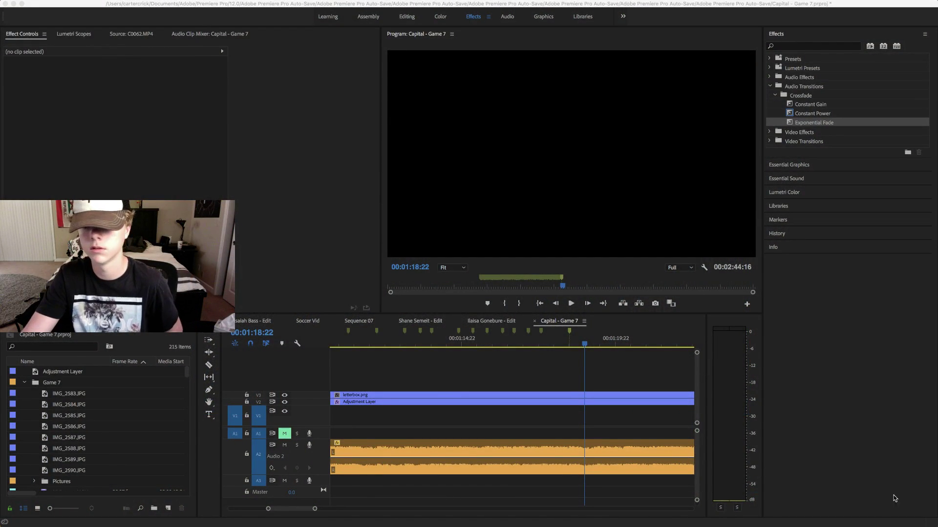
- Switch to iTunes, close its player window, and return to the Premiere Pro sequence
click(498, 505)
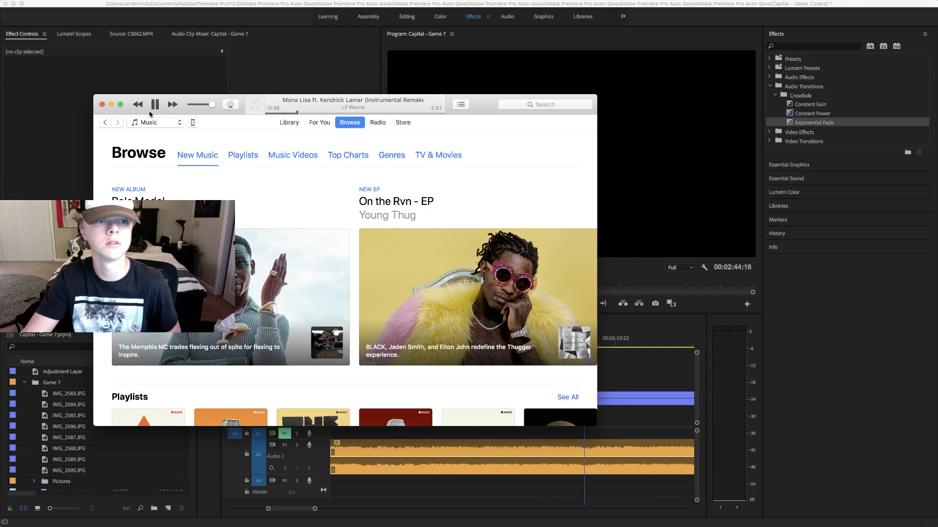
click(102, 105)
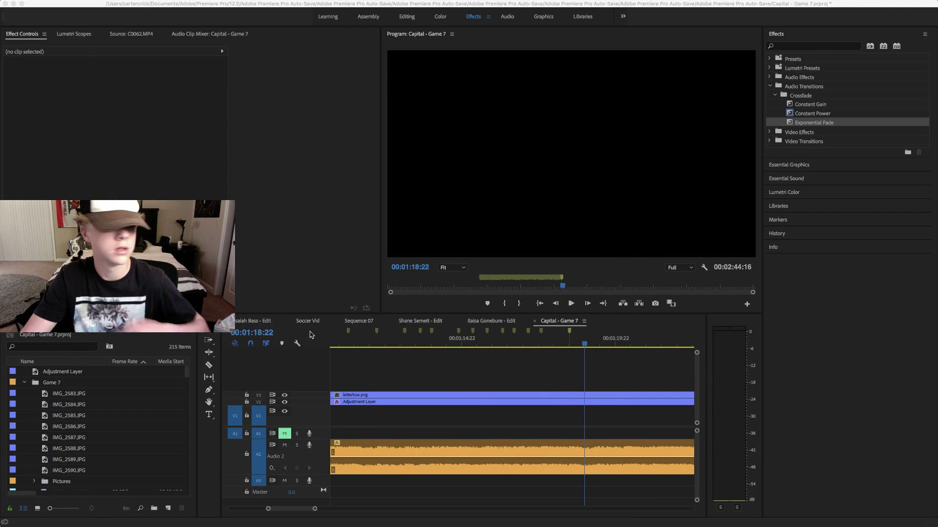
- Add sequence beat markers at about 00:01:19:07, 00:01:21:03 and 00:01:22:20
mouse_move(584, 345)
mouse_down()
mouse_move(572, 346)
mouse_move(597, 348)
mouse_up()
key(m)
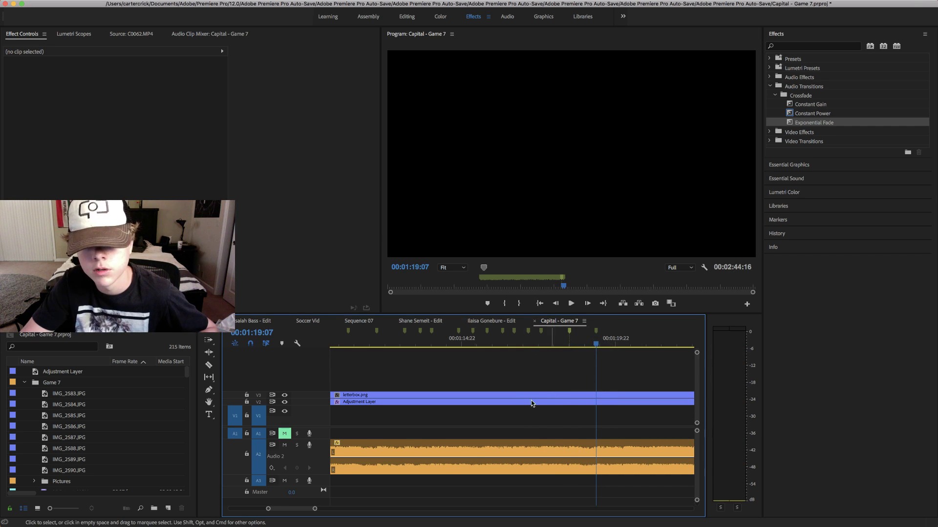
mouse_move(315, 511)
mouse_down()
mouse_move(440, 490)
mouse_move(394, 516)
mouse_move(354, 519)
mouse_up()
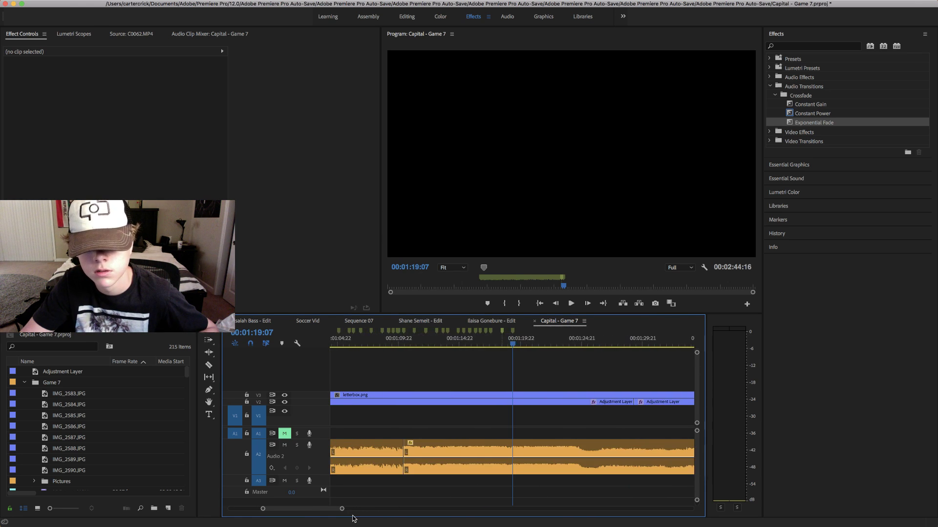
click(522, 344)
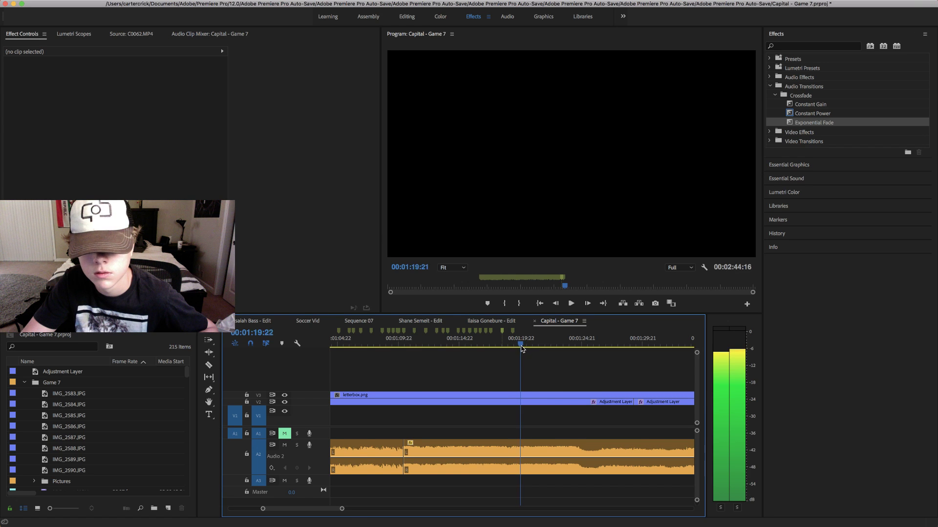
drag(524, 344, 528, 344)
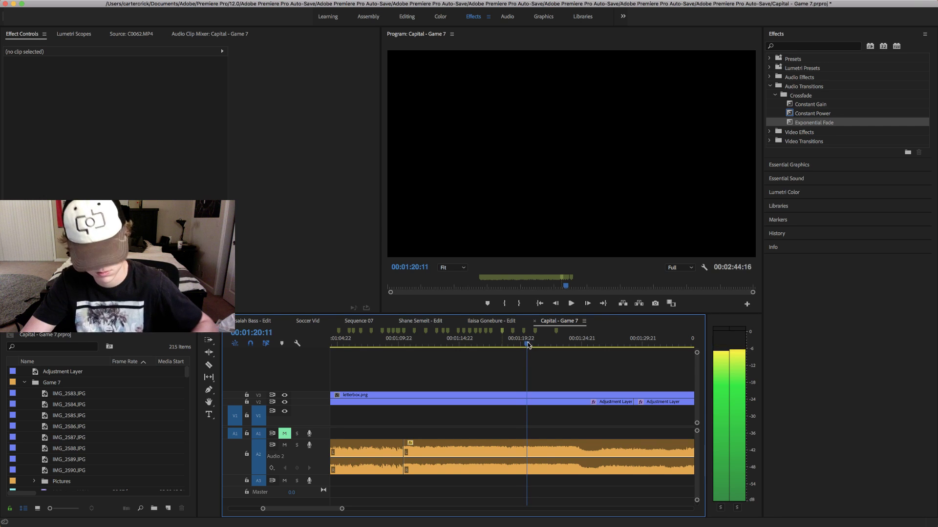
- Replay the music around 00:01:18 and fill in the missing sequence beat markers up to about 00:01:20:05
drag(341, 511, 321, 509)
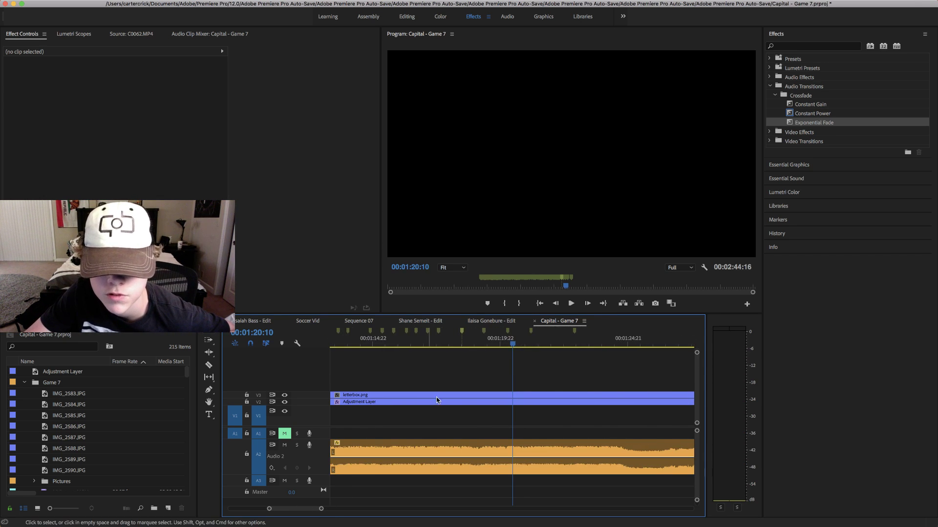
click(444, 347)
key(space)
mouse_move(461, 344)
mouse_down()
mouse_move(472, 344)
mouse_move(456, 344)
mouse_up()
key(space)
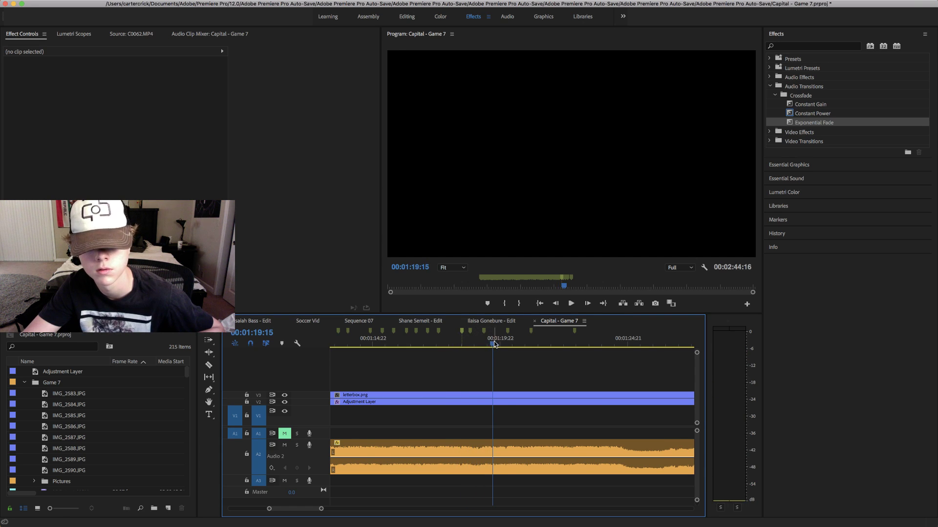
click(491, 344)
drag(494, 345, 461, 345)
key(space)
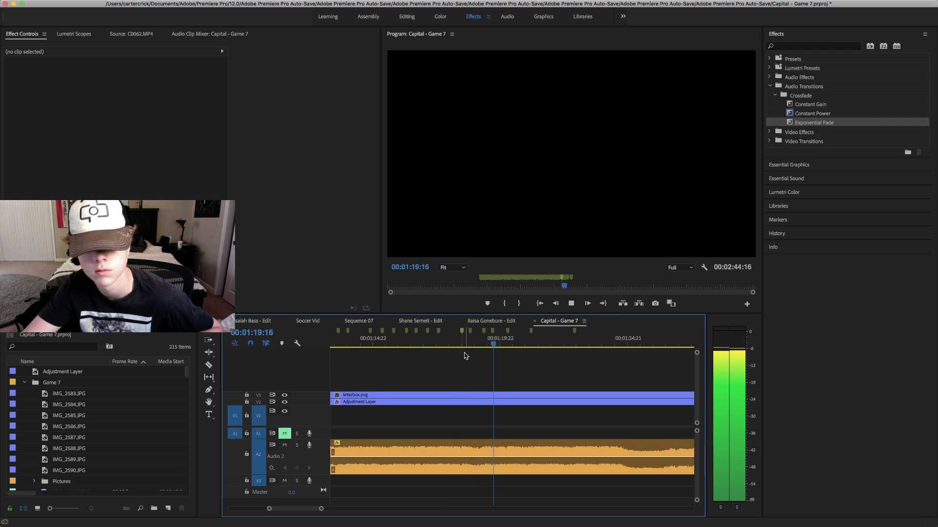
- Add a run of closely spaced sequence beat markers from about 00:01:20:18 to 00:01:22:05
drag(526, 345, 480, 345)
key(space)
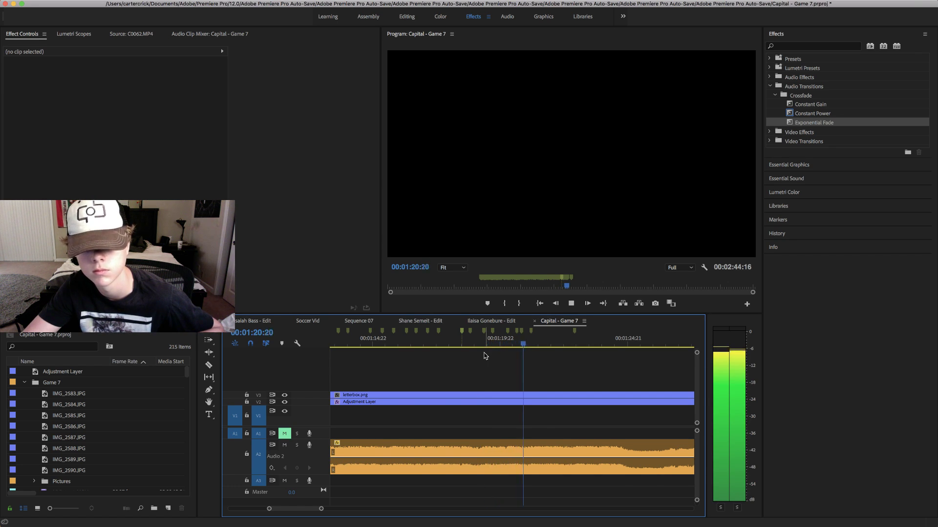
click(551, 345)
mouse_move(547, 346)
mouse_down()
mouse_move(527, 345)
mouse_move(565, 362)
mouse_move(538, 359)
mouse_up()
key(space)
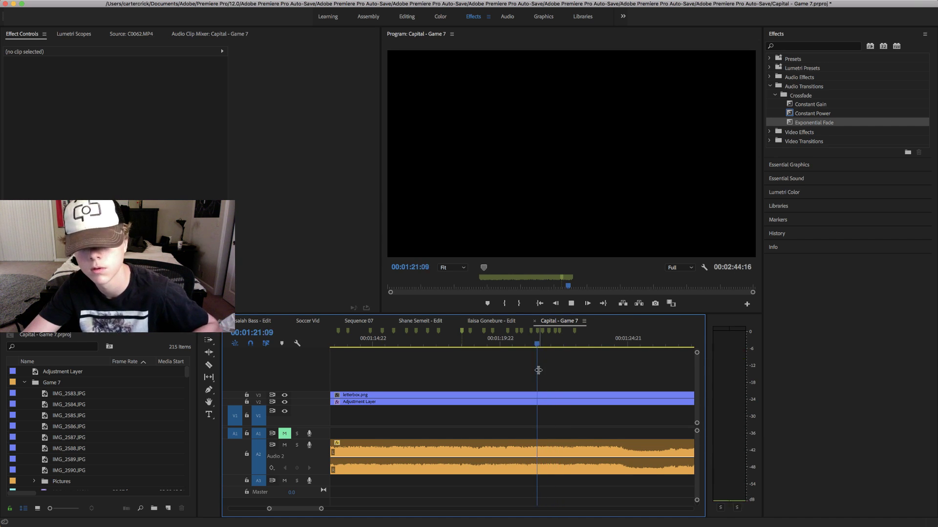
- Add sequence beat markers at about 00:01:23:18 and 00:01:24:06, playing the music on past them
key(space)
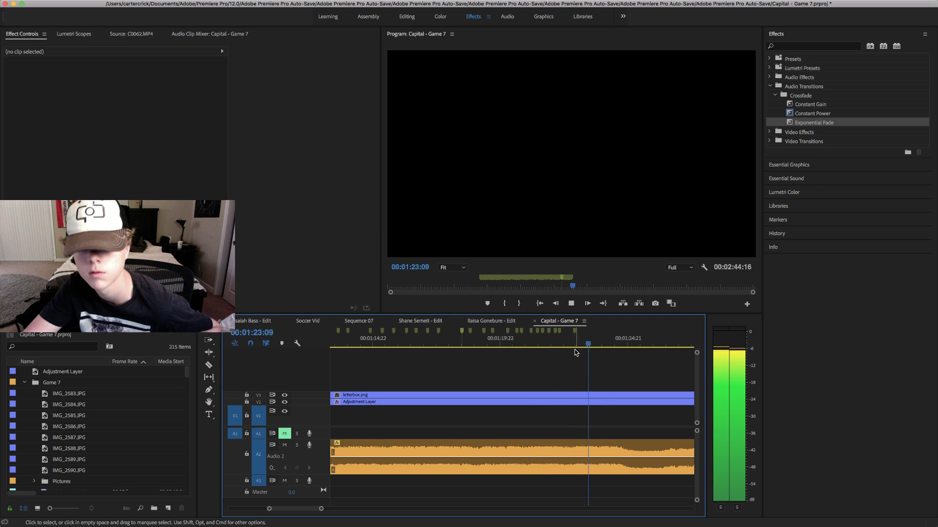
drag(584, 344, 631, 371)
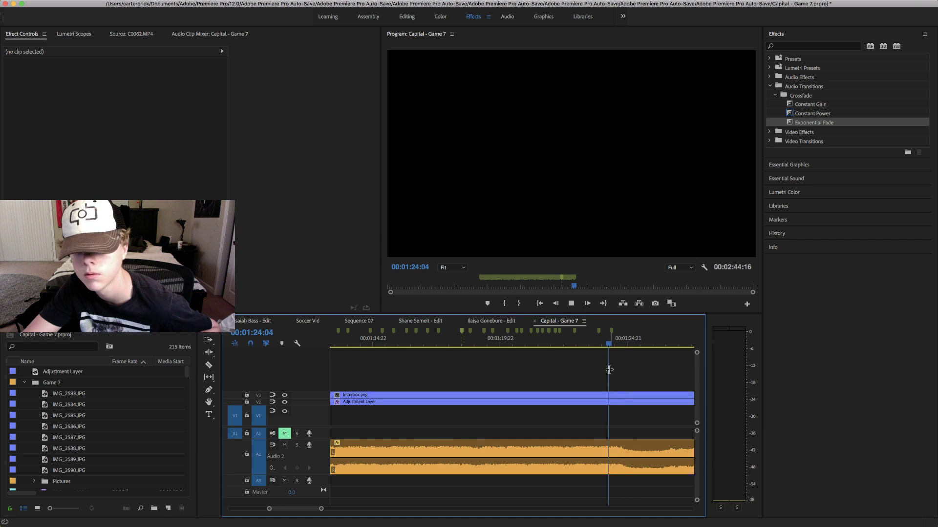
key(space)
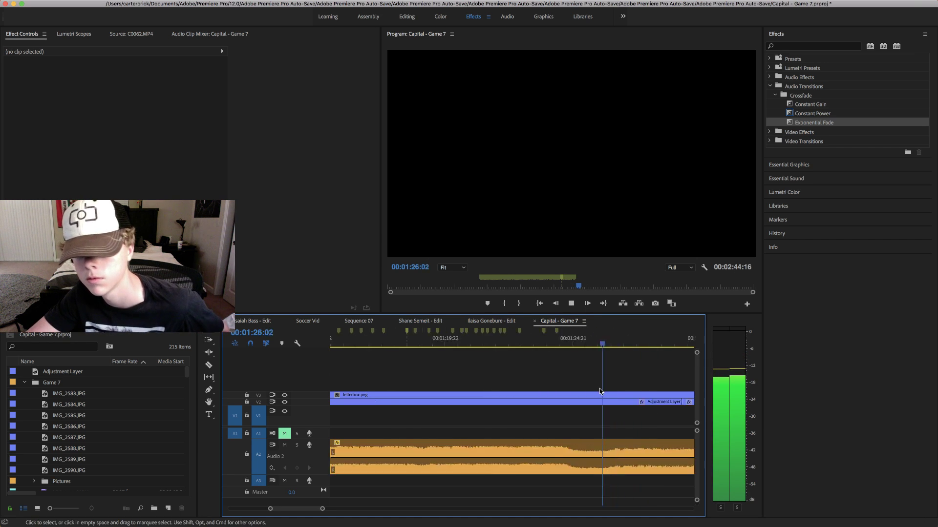
- Add sequence beat markers at about 00:01:26:11, 00:01:27:08 and 00:01:28:01 after the quiet part of the music
key(space)
drag(551, 351, 543, 351)
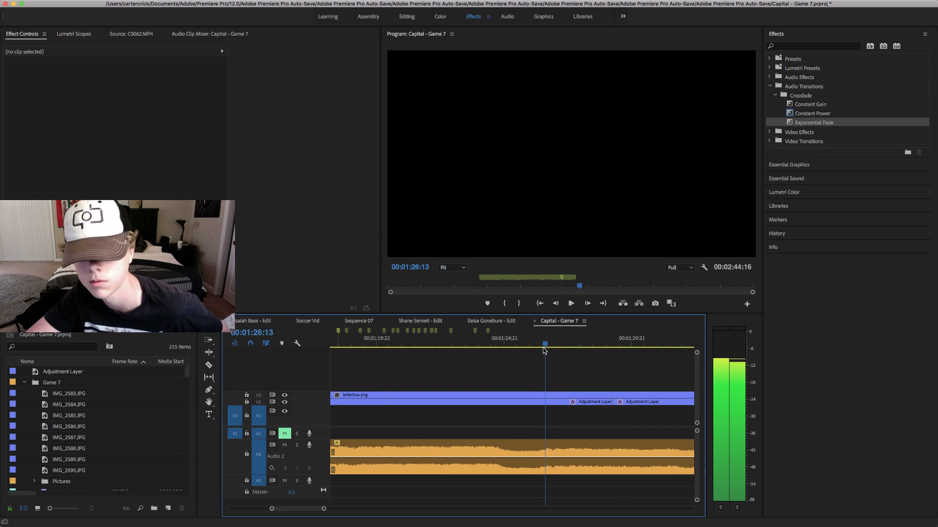
key(space)
key(minus)
key(equal)
key(equal)
drag(502, 342, 498, 341)
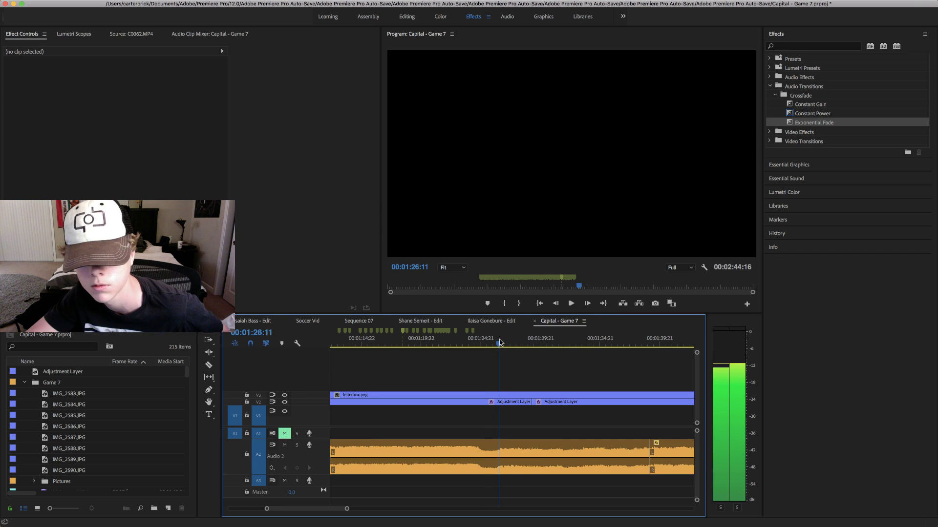
mouse_move(504, 339)
mouse_down()
mouse_move(522, 348)
mouse_move(493, 345)
mouse_up()
key(space)
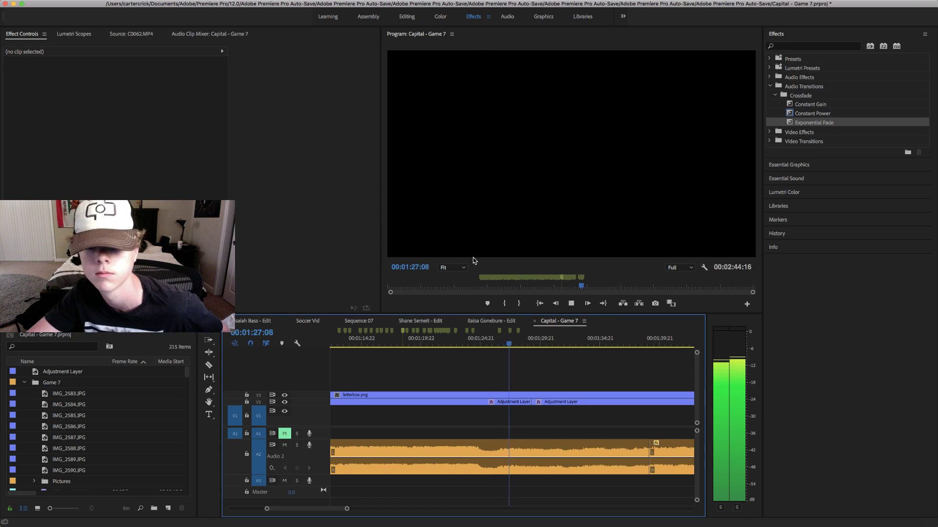
- Replay the music from about 00:01:25:13 and move the last sequence beat marker to about 00:01:28:10
key(space)
drag(512, 346, 489, 346)
key(space)
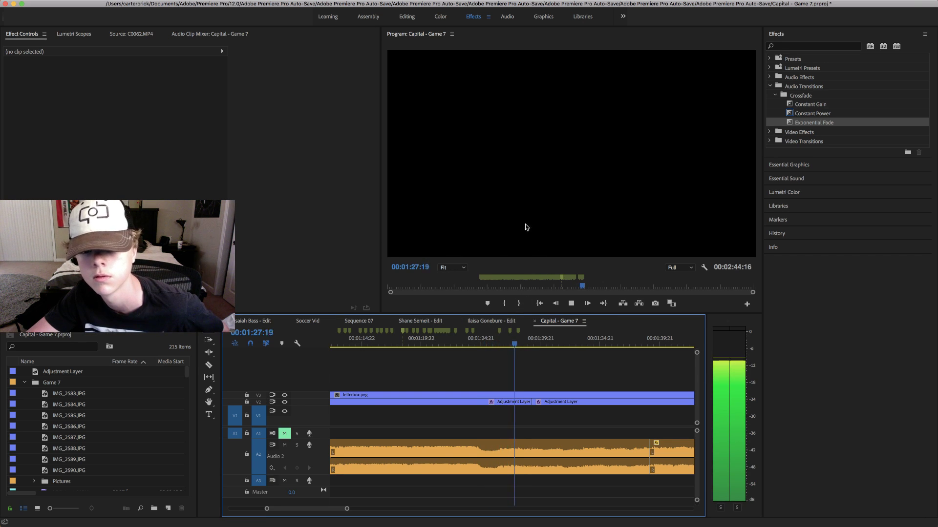
mouse_move(532, 345)
mouse_down()
mouse_move(511, 346)
mouse_move(523, 345)
mouse_up()
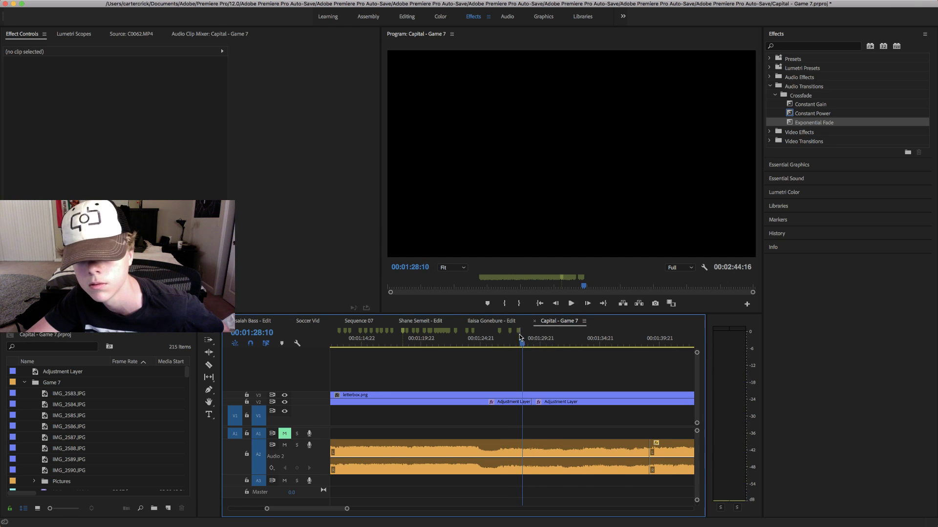
key(shift+k)
key(y)
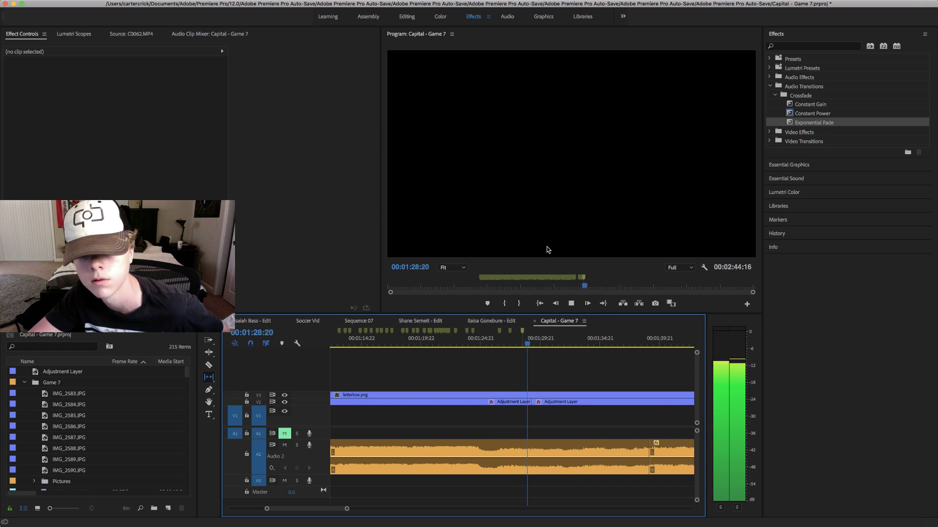
key(space)
mouse_move(530, 345)
mouse_down()
mouse_move(521, 348)
mouse_move(523, 334)
mouse_up()
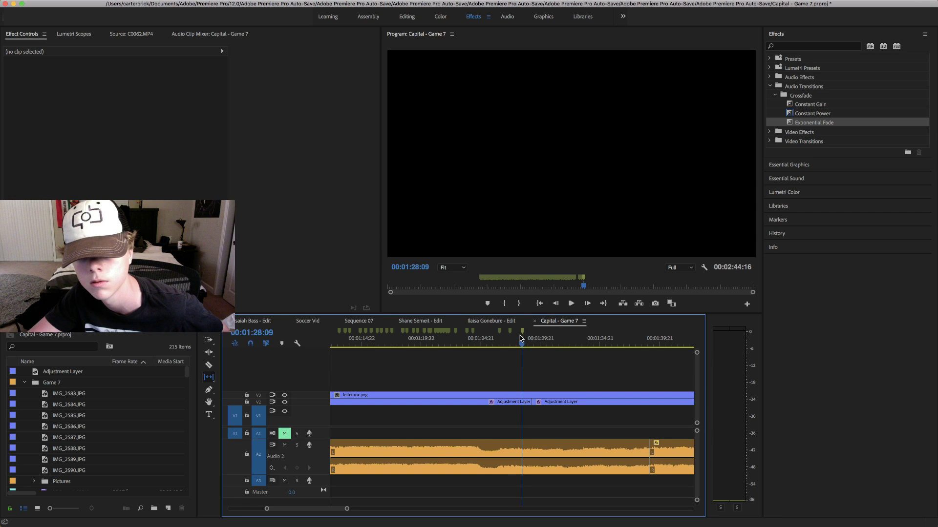
key(shift+k)
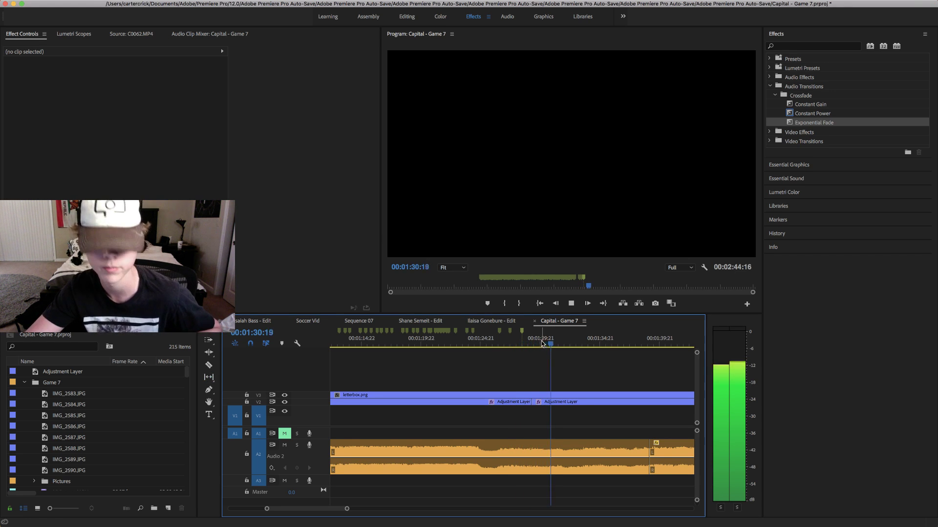
- Add a sequence beat marker at about 00:01:31:23 and replay the music leading up to it
click(563, 347)
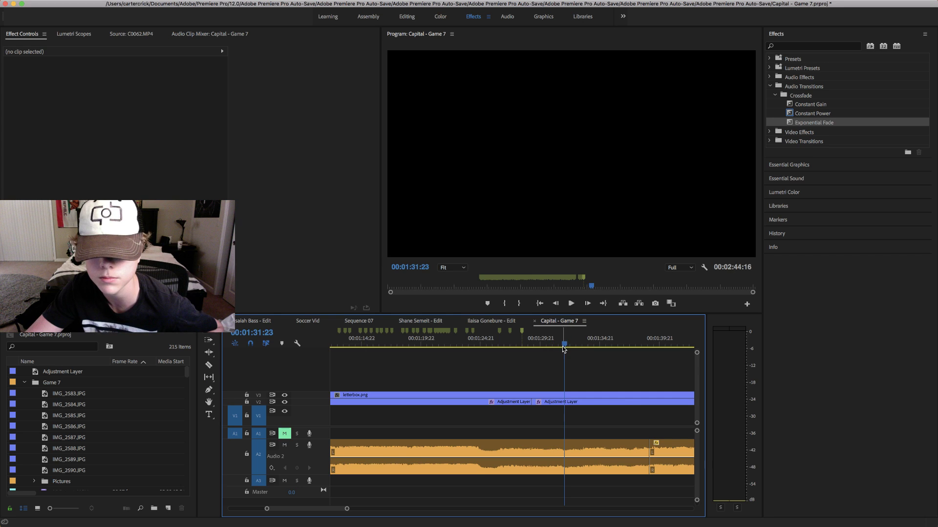
drag(563, 348, 473, 376)
key(space)
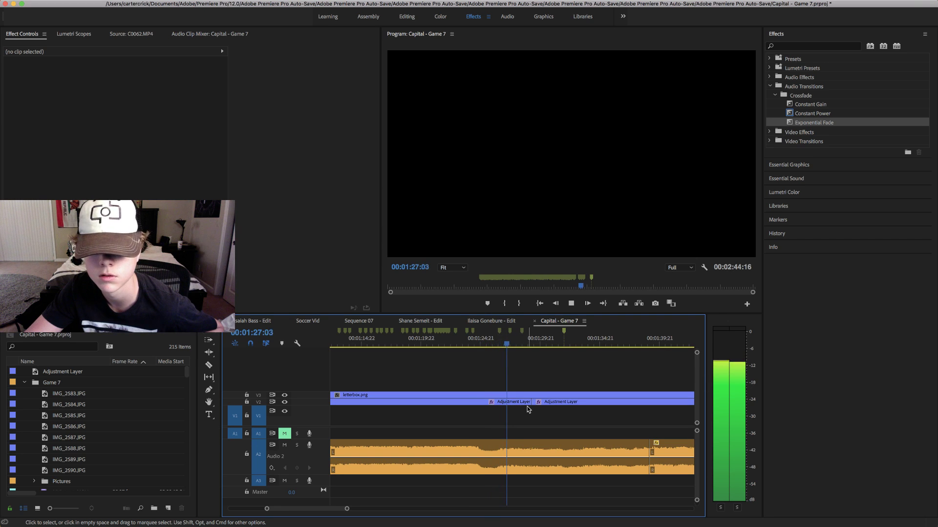
- Move the cut between the two adjustment layers on V2 earlier, to the beat marker at about 00:01:26:11
key(space)
drag(530, 402, 504, 404)
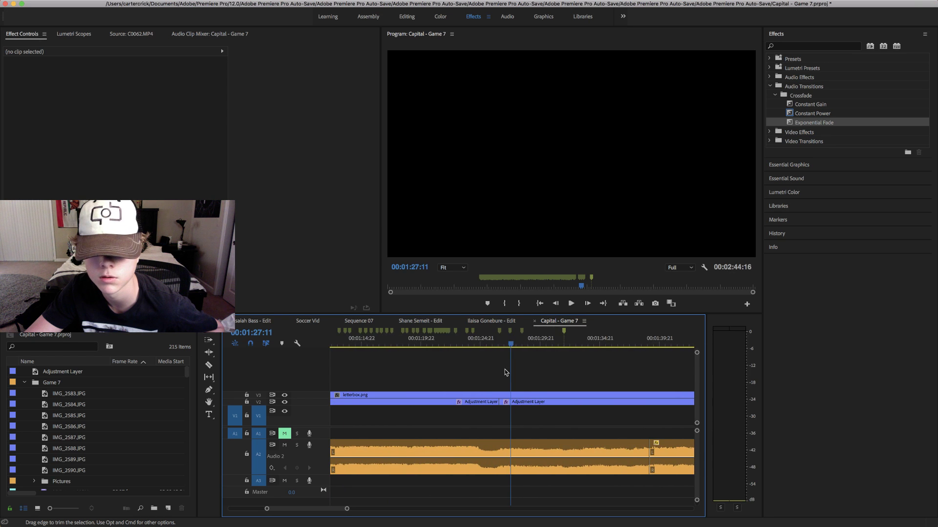
- Replay the music from before the moved cut and add a sequence beat marker at about 00:01:30:19
click(494, 343)
key(space)
click(548, 343)
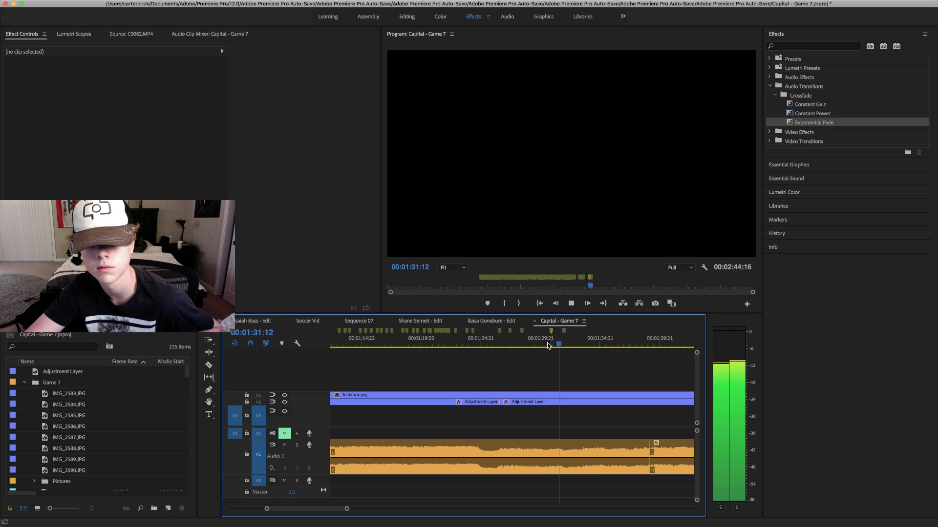
click(582, 343)
key(space)
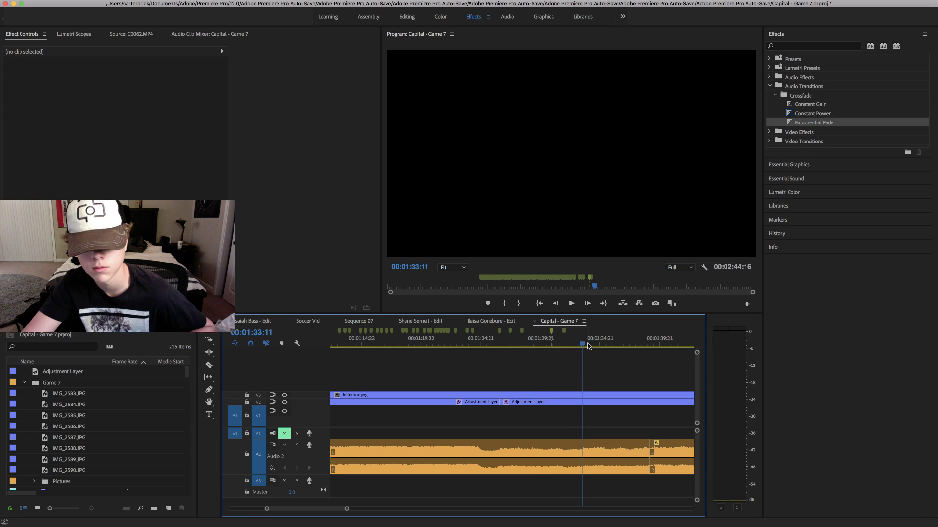
- Add two close sequence beat markers around 00:01:33:12 and another at about 00:01:34:13
drag(586, 346, 590, 344)
key(space)
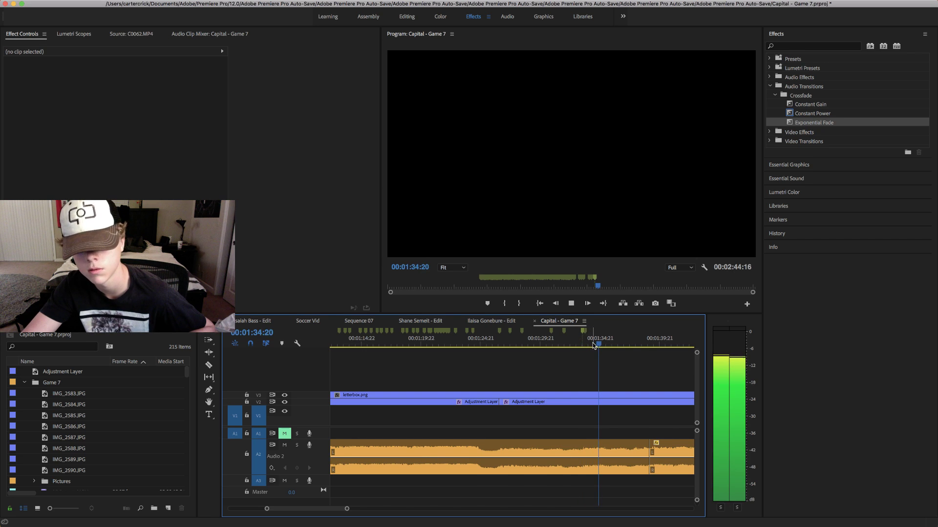
key(space)
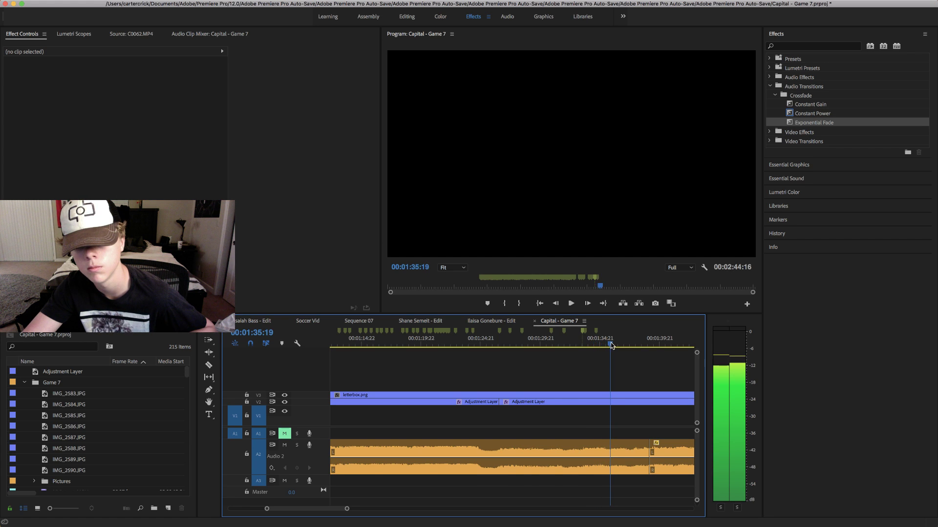
- Play the music on and add sequence beat markers at about 00:01:37:04 and 00:01:38:12
key(space)
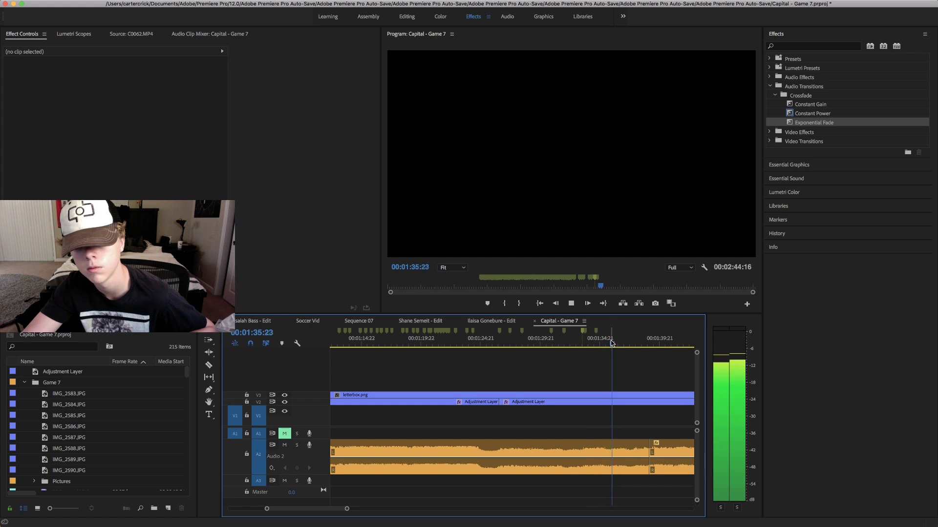
click(622, 346)
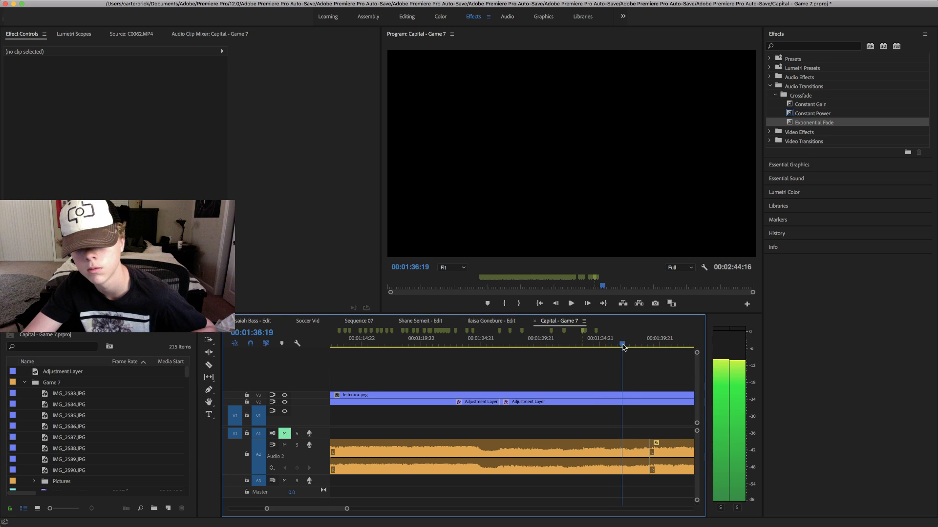
key(space)
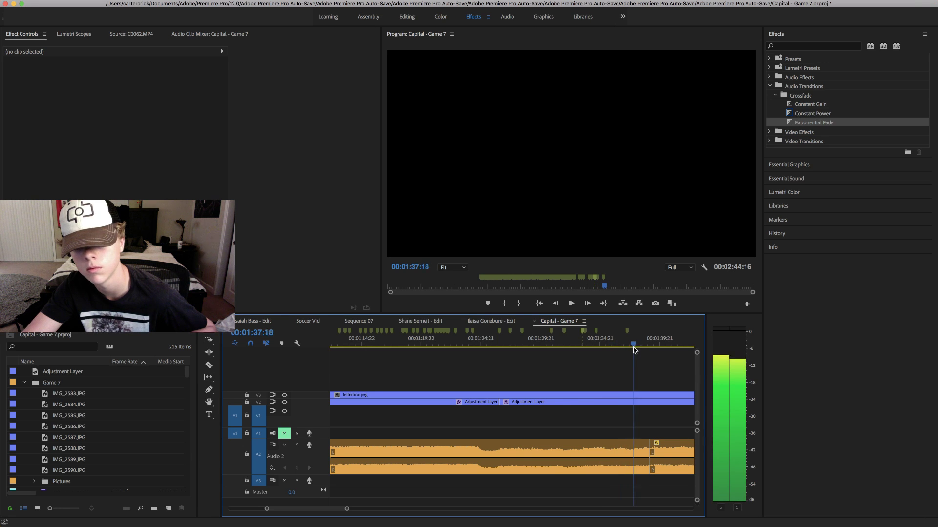
click(617, 346)
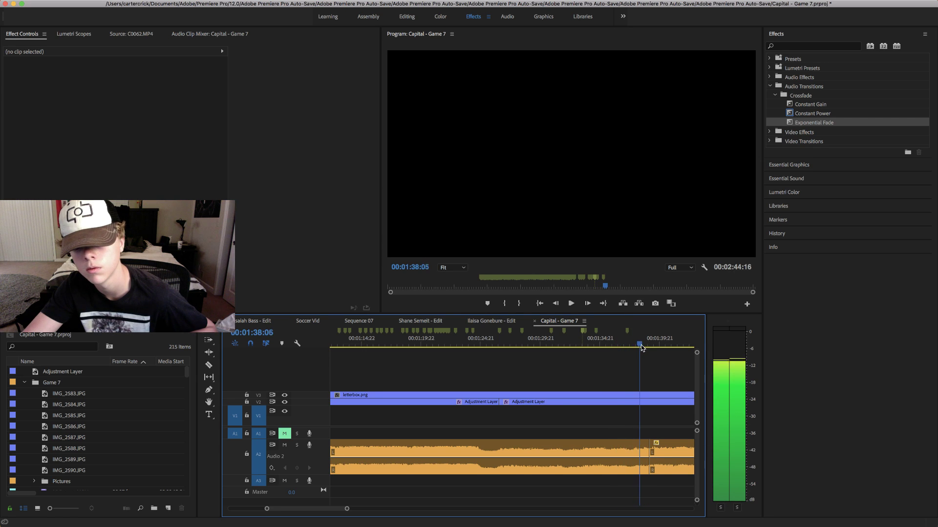
click(617, 346)
key(space)
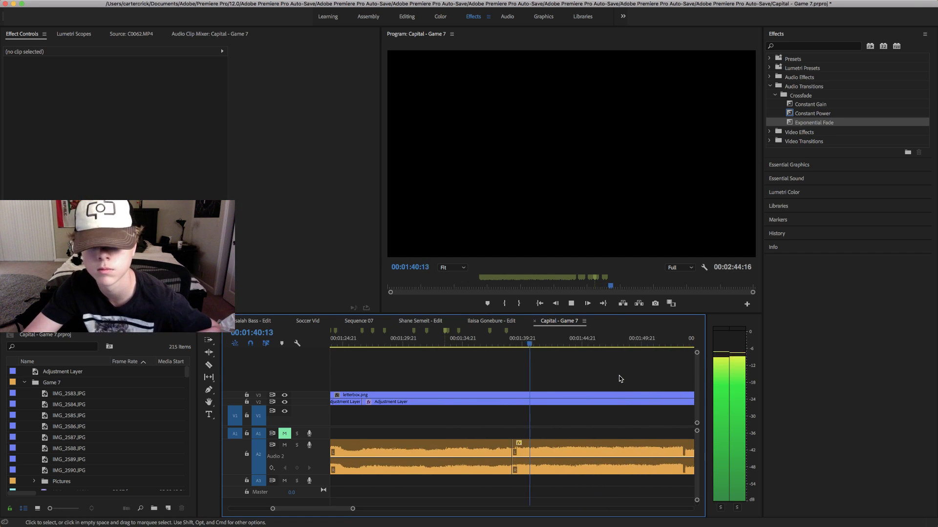
- Select the second music clip on A2 and add beat markers on the clip at about 00:01:40:00 and 00:01:40:17
mouse_move(446, 348)
mouse_down()
mouse_move(445, 358)
mouse_move(455, 349)
mouse_up()
click(487, 468)
key(space)
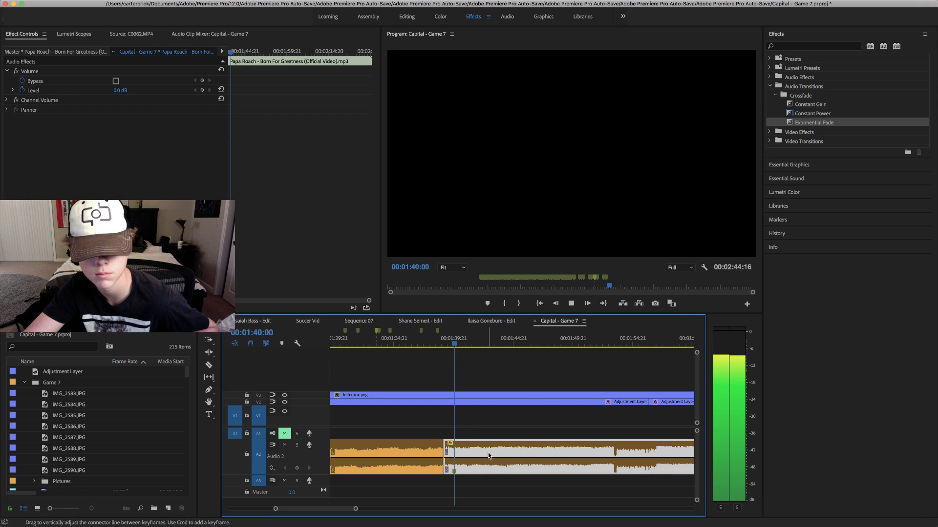
key(space)
click(462, 346)
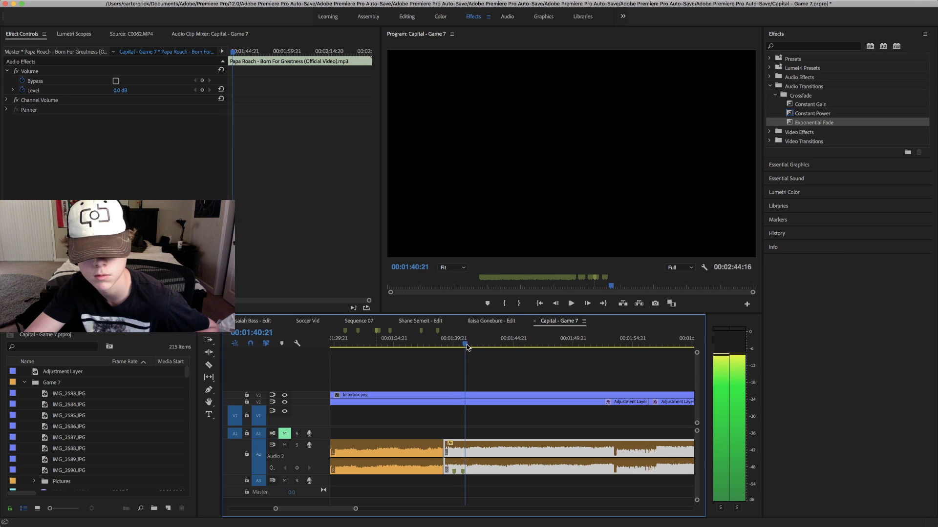
- Play the selected music clip from about 1:40:21 and add beat markers to it up to about 1:41:15
mouse_move(466, 347)
mouse_down()
mouse_move(477, 350)
mouse_move(452, 353)
mouse_up()
key(space)
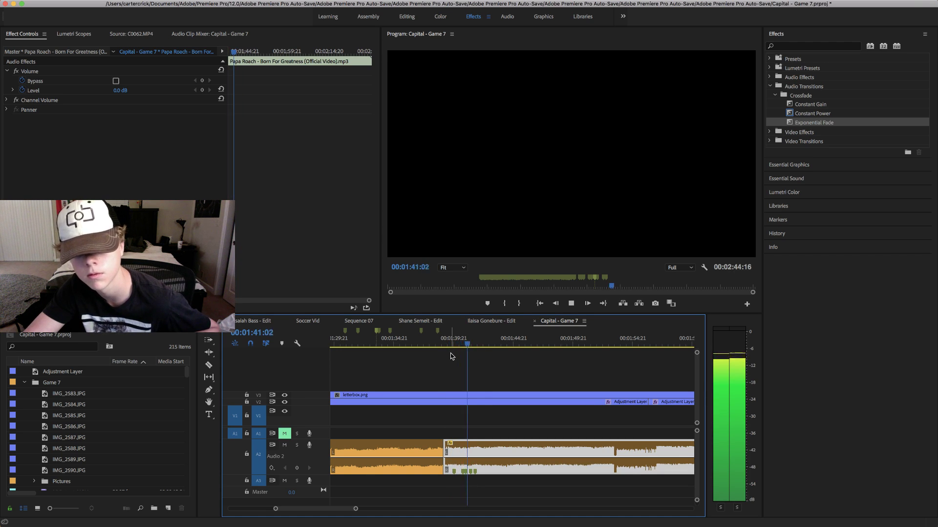
key(space)
click(476, 348)
key(space)
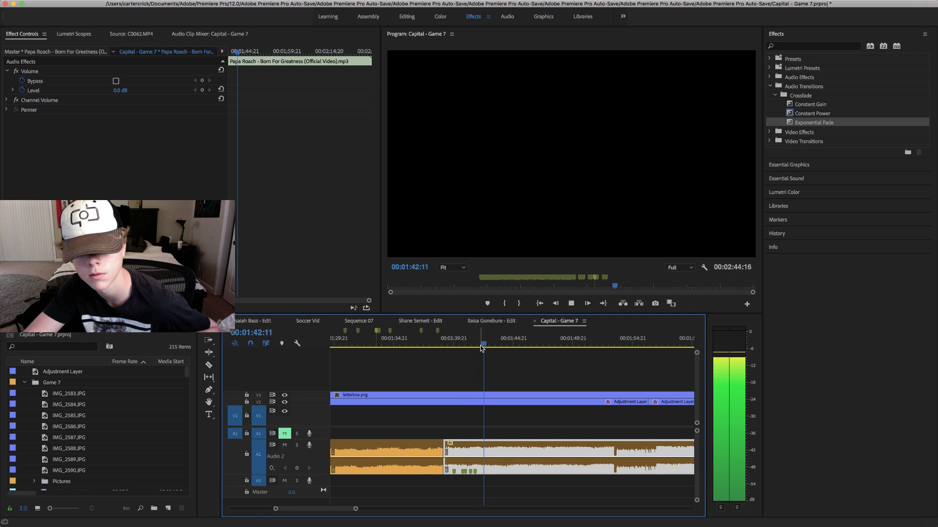
- Scrub through the music and add beat markers to the clip at about 1:42:13 and 1:43:01
click(481, 347)
drag(482, 347, 485, 347)
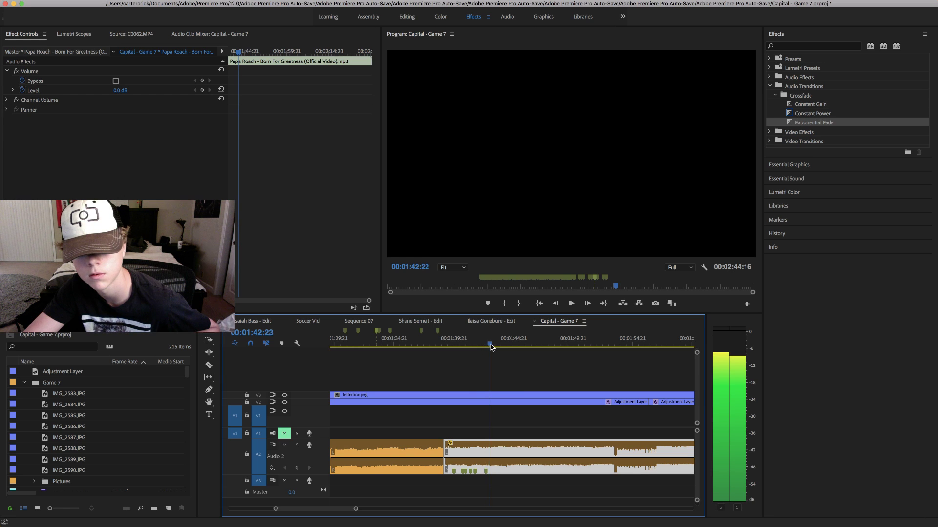
key(space)
drag(505, 344, 493, 352)
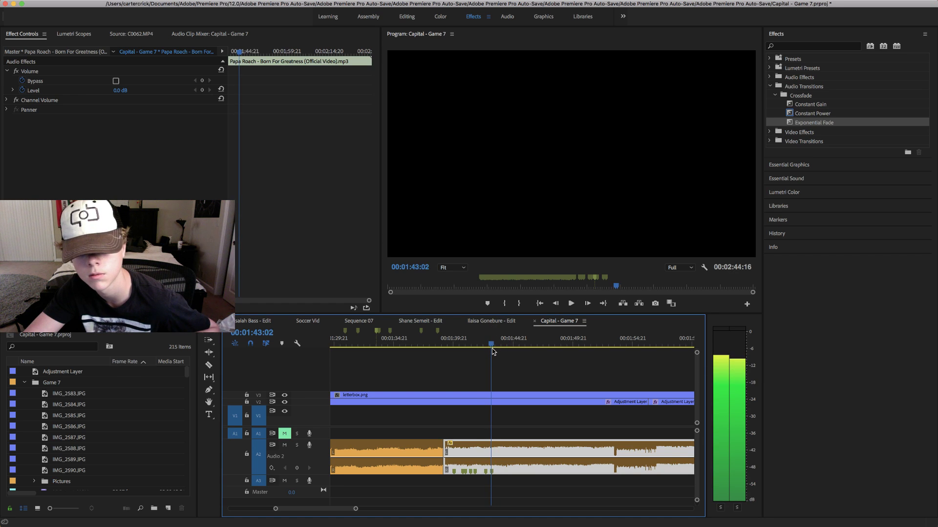
drag(496, 348, 498, 351)
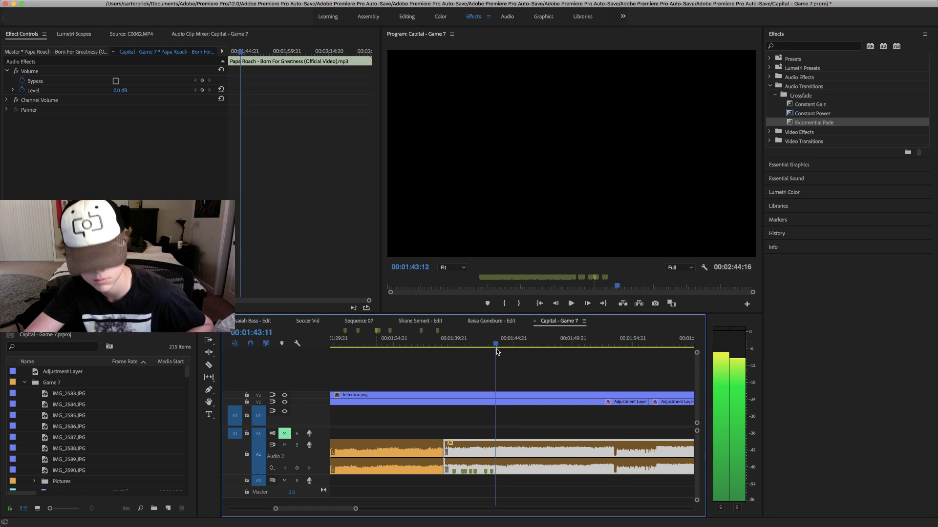
- Play and scrub onward, adding beat markers to the music clip from about 1:43:13 to 1:45:09
key(space)
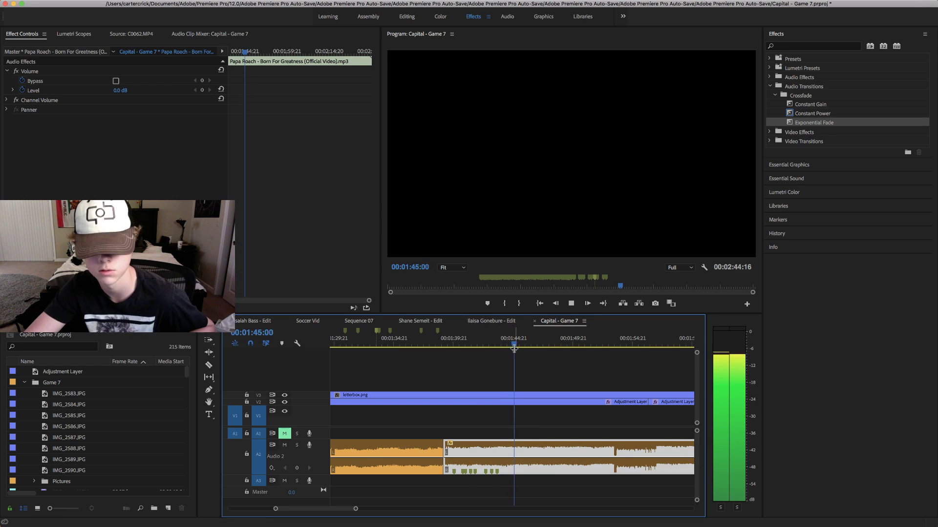
click(506, 350)
drag(507, 351, 520, 355)
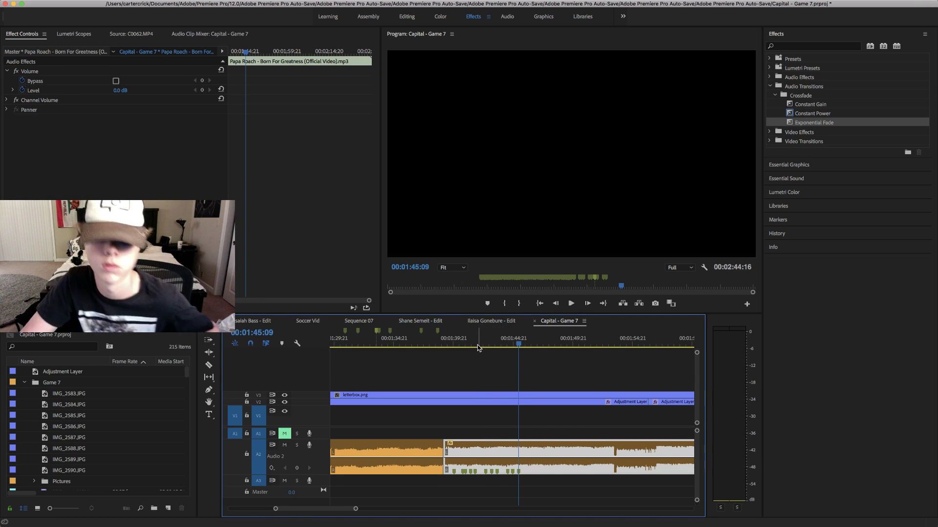
- Replay the marked section and continue adding beat markers to the music clip up to about 1:49:14
drag(470, 346, 445, 345)
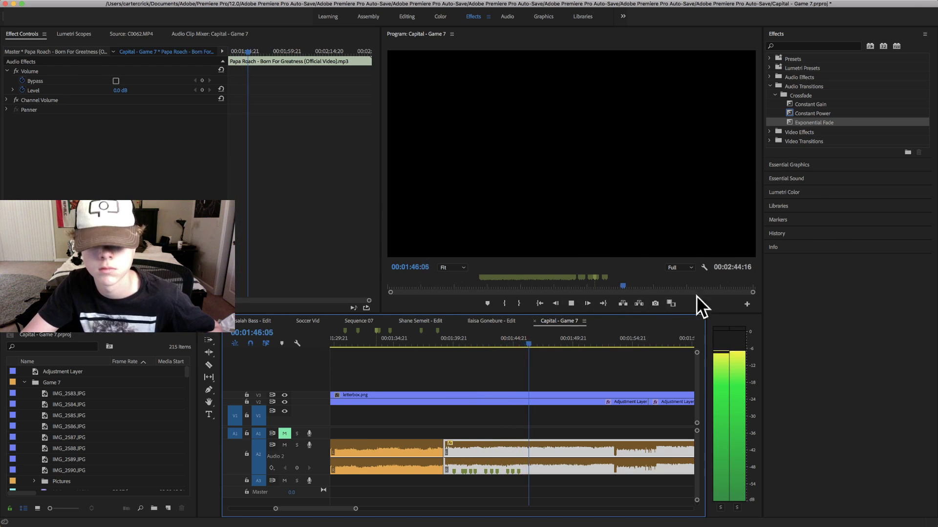
click(539, 342)
drag(538, 341, 570, 347)
- Listen to the music from about 1:49:14 to 1:53:12, then return the playhead to 1:49:21
key(space)
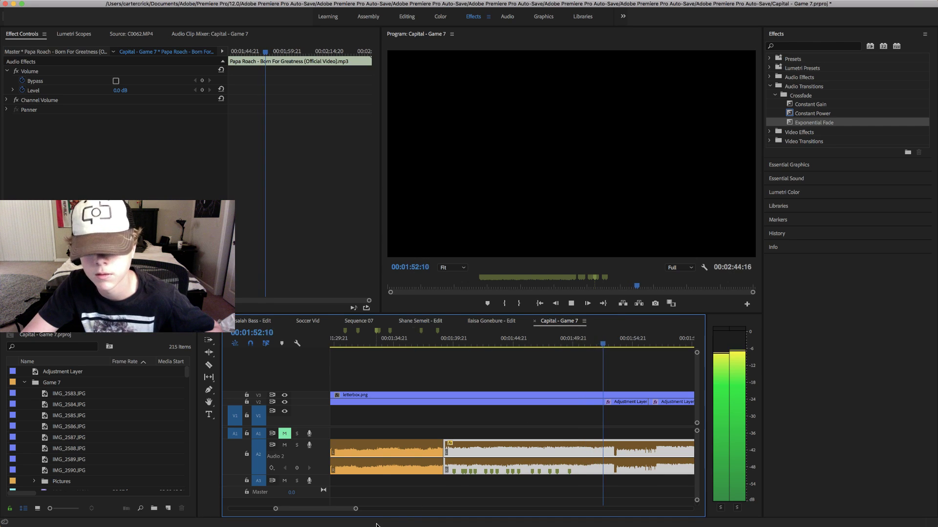
key(space)
drag(355, 510, 334, 509)
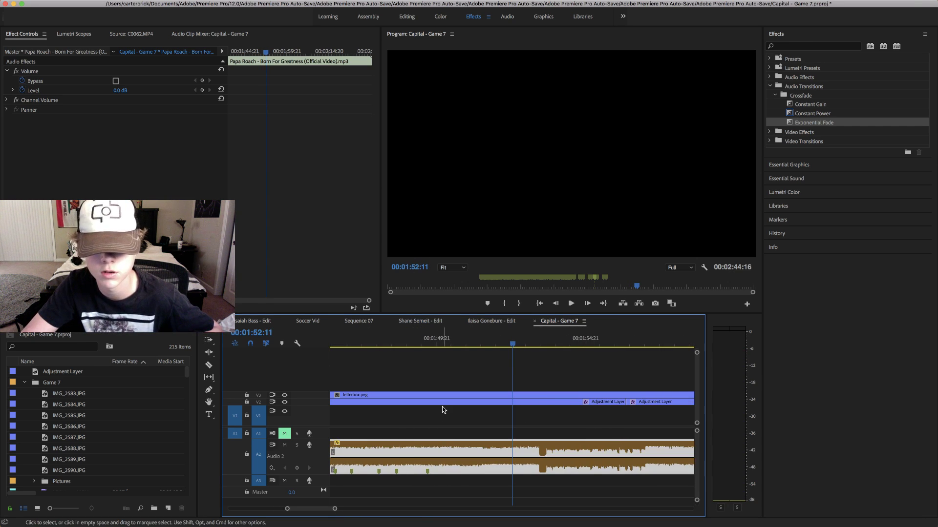
click(438, 349)
key(space)
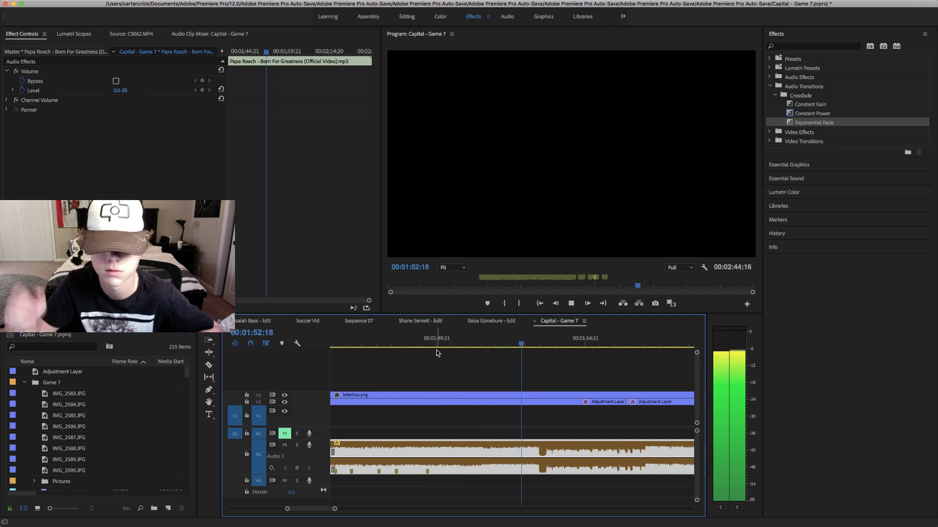
key(space)
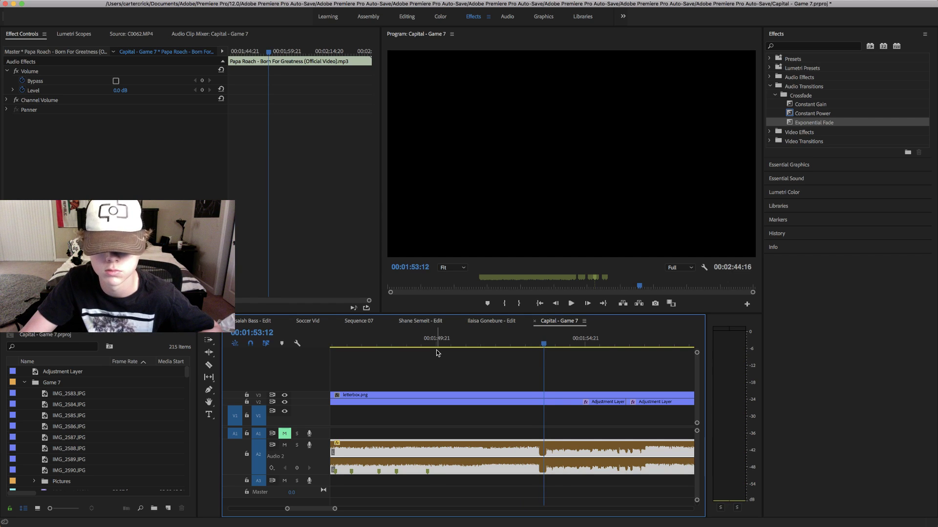
click(436, 346)
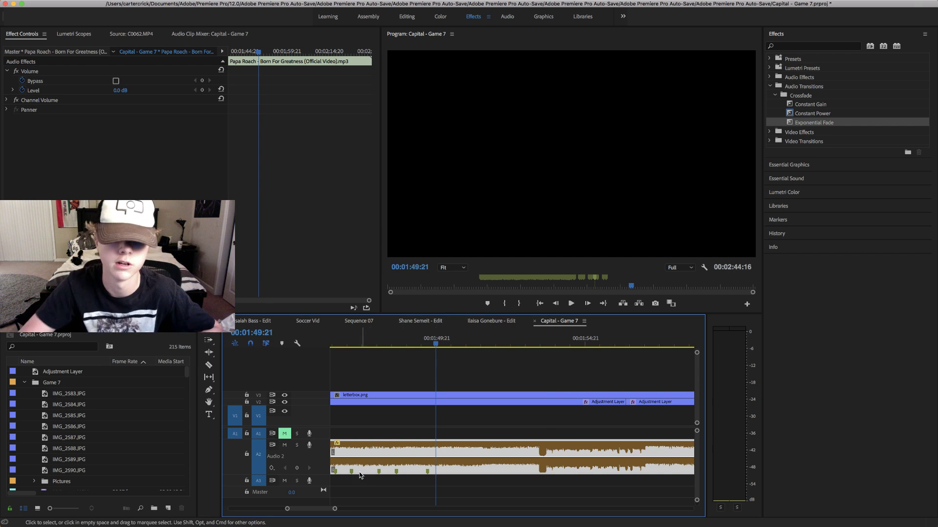
- Scrub and replay the unmarked passage between 1:49:14 and 1:53:08 in closer view to locate its beats
drag(334, 508, 319, 509)
scroll(408, 352, down, 3)
click(441, 345)
drag(441, 346, 517, 370)
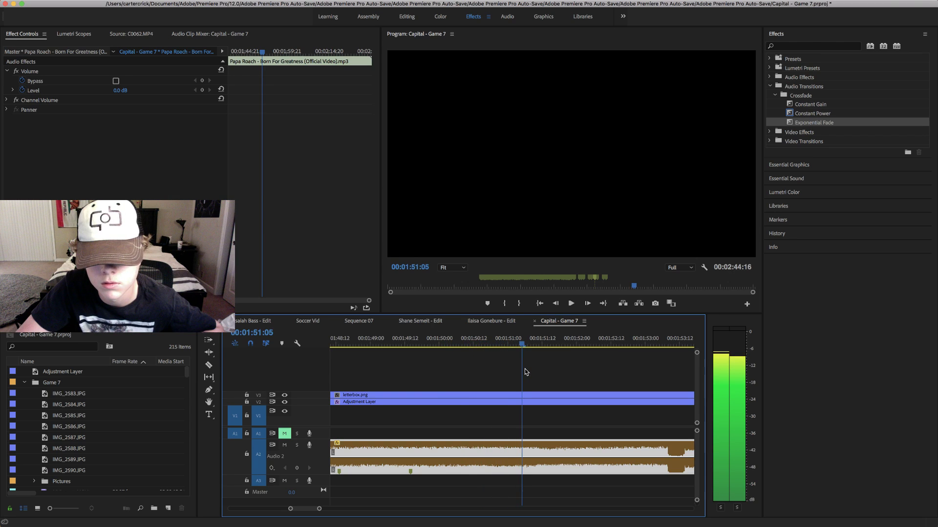
key(Down)
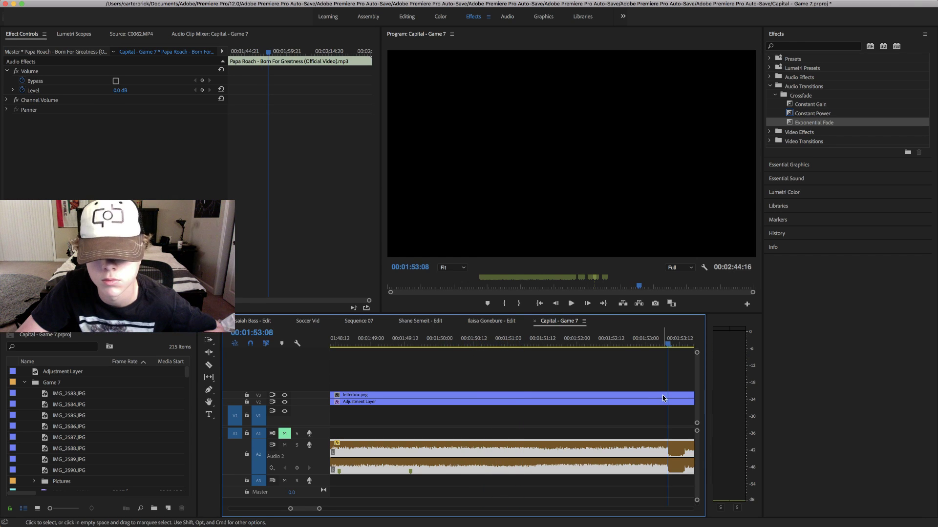
click(429, 344)
key(space)
click(436, 345)
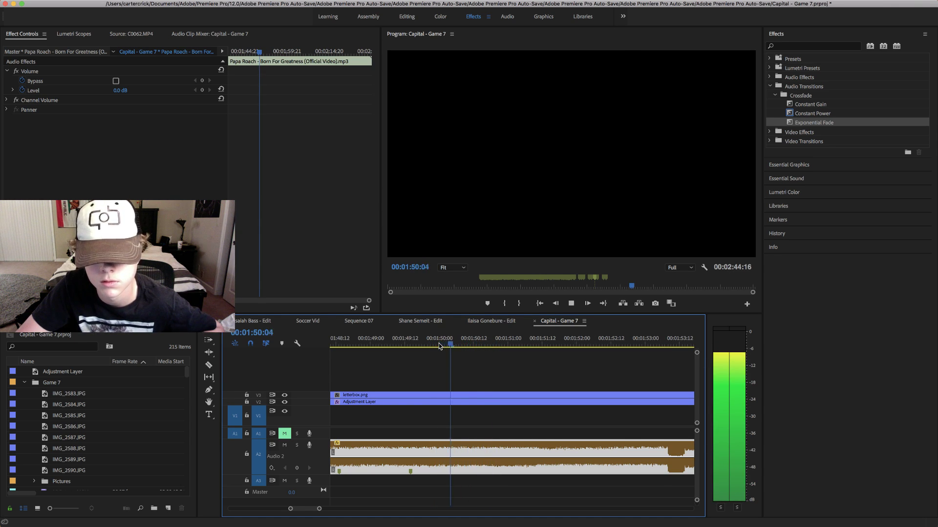
click(436, 345)
click(425, 344)
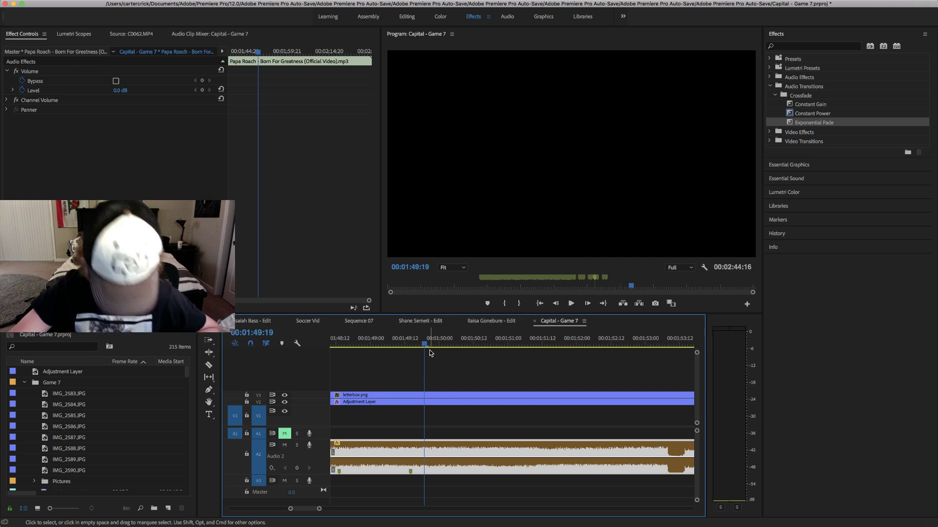
drag(425, 347, 410, 358)
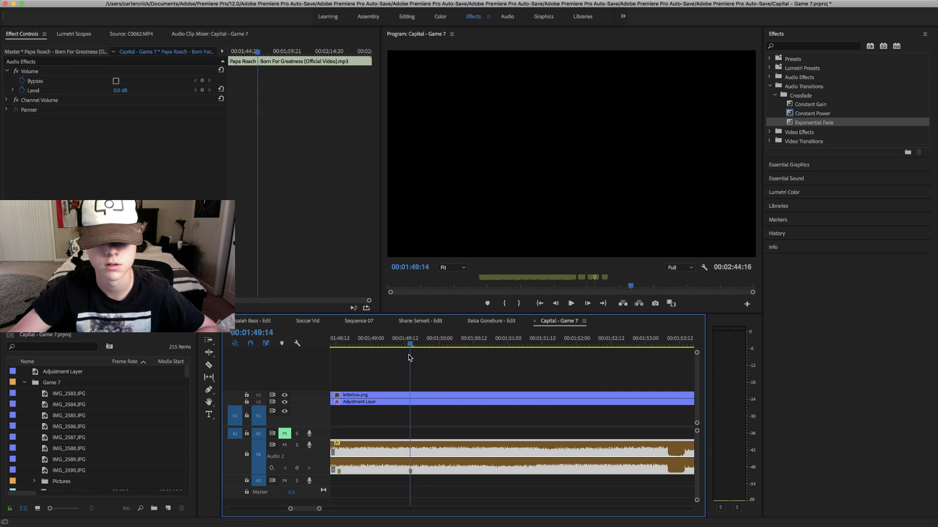
- Try marking the beats on the music clip during playback from 1:49:14 to about 1:53:04
key(space)
key(m)
key(m)
key(m)
key(m)
key(m)
key(m)
key(m)
key(m)
key(m)
key(m)
key(m)
key(m)
key(m)
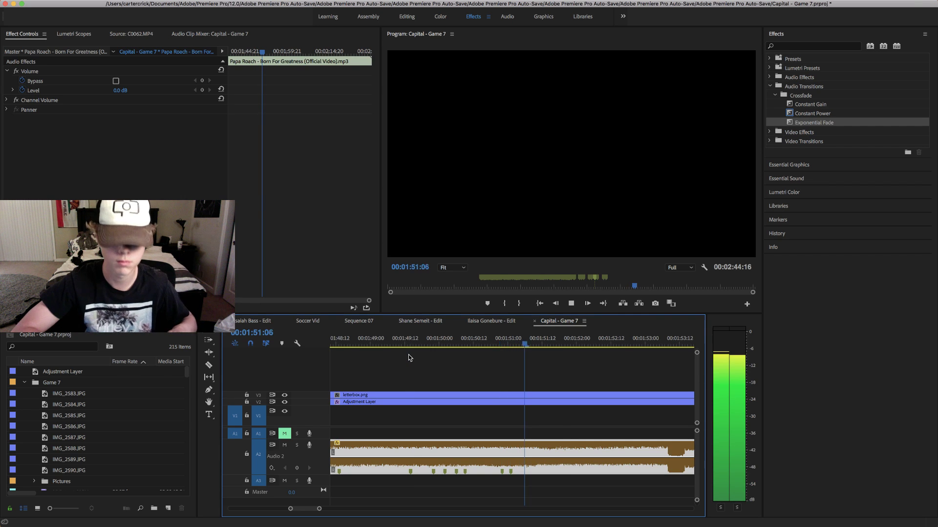
key(m)
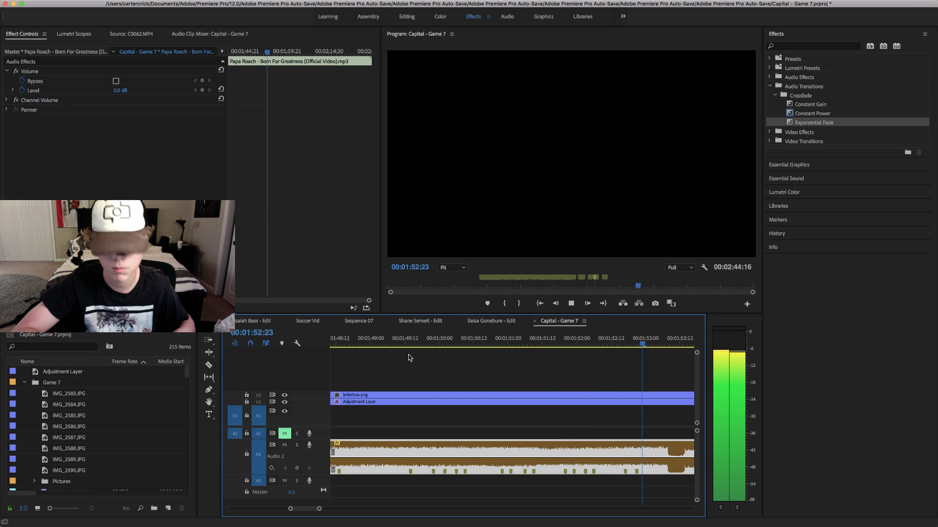
key(m)
key(m)
key(space)
- Replay parts of the passage between about 1:49:14 and 1:51:17 to check the beat markers against the music
click(404, 359)
key(space)
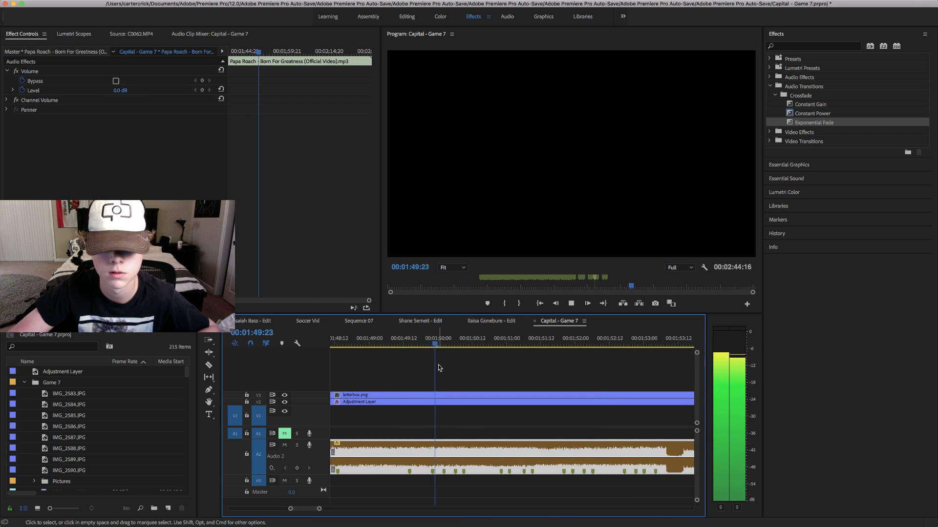
key(space)
click(533, 344)
key(space)
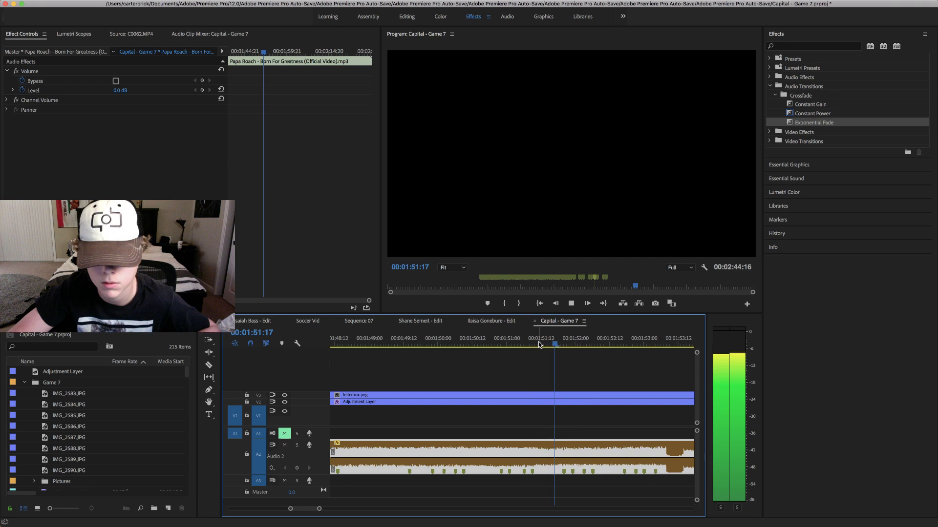
key(space)
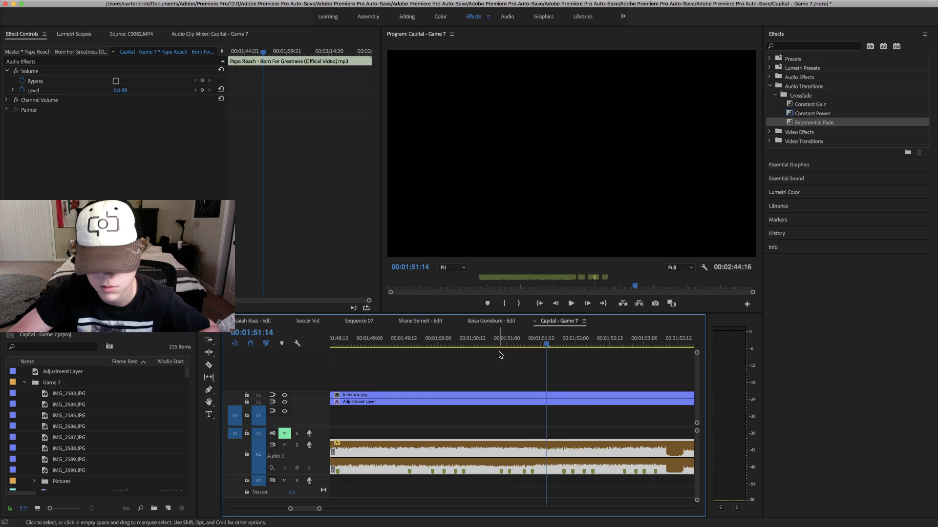
click(498, 359)
click(502, 346)
key(space)
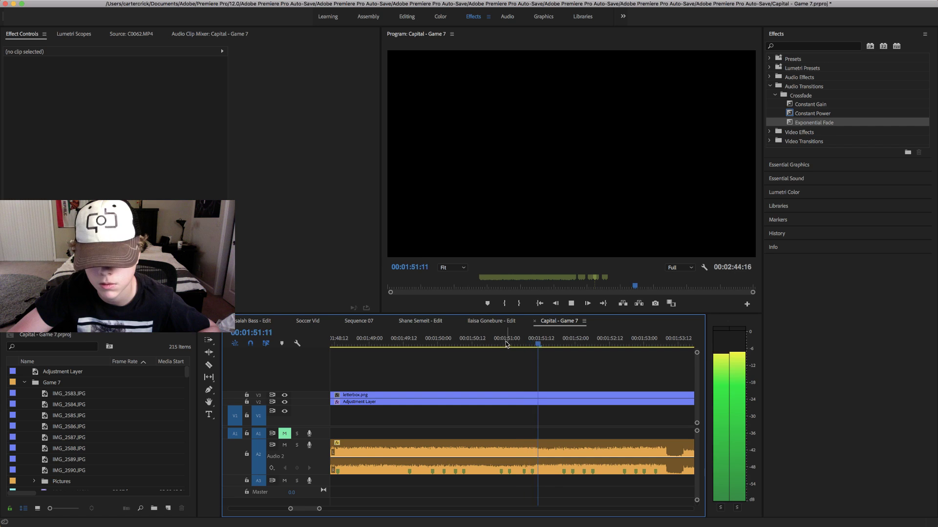
click(413, 345)
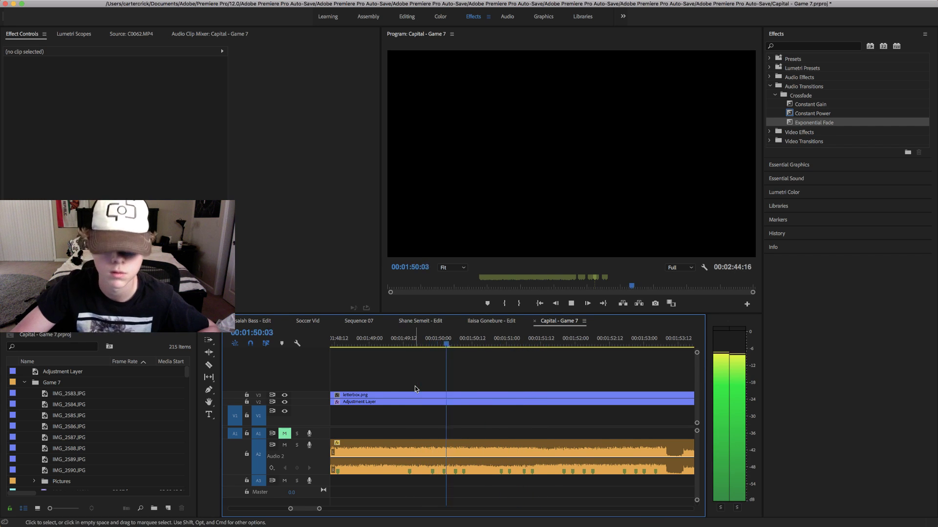
drag(433, 346, 437, 346)
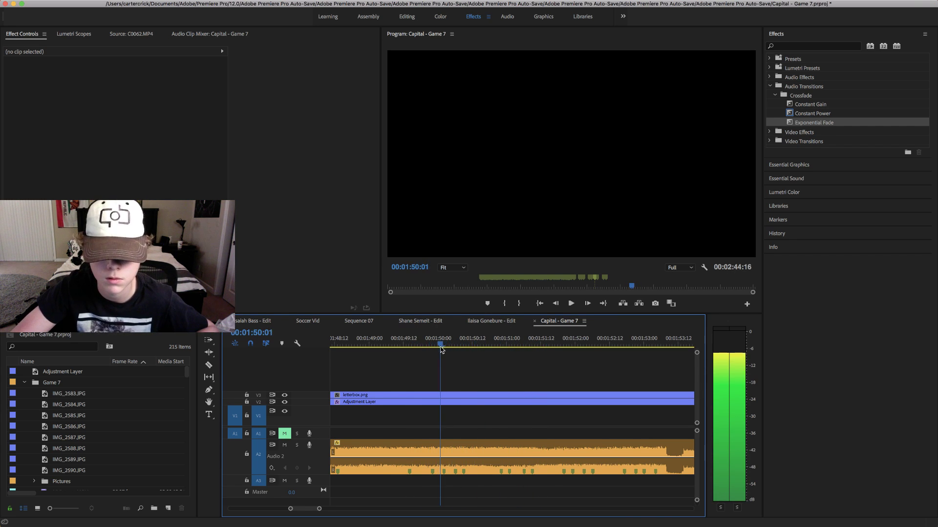
- Reselect the music clip and remove the beat markers placed after 1:49:14
click(433, 475)
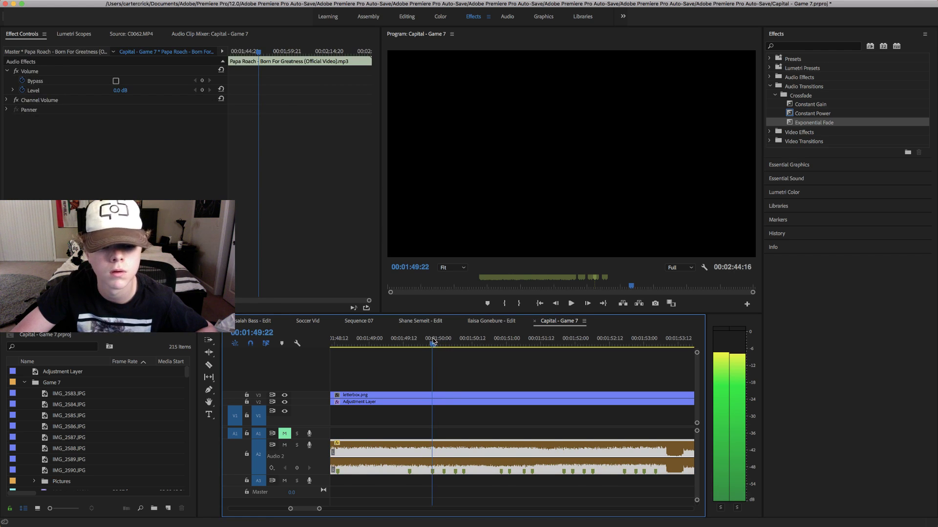
drag(426, 344, 401, 367)
key(space)
key(space)
key(space)
key(space)
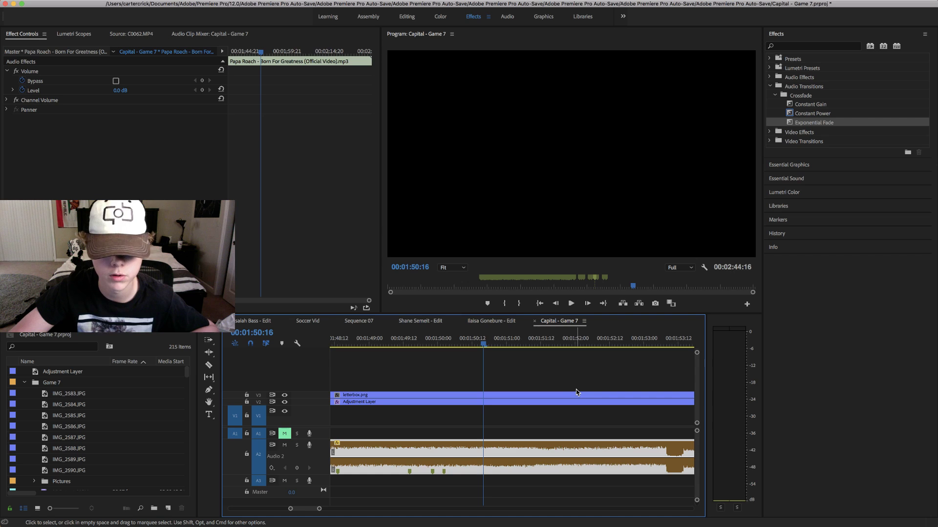
- Play the music clip from 1:49:14 and mark its beats again from about 1:50:05 to 1:53:07
drag(416, 349, 410, 345)
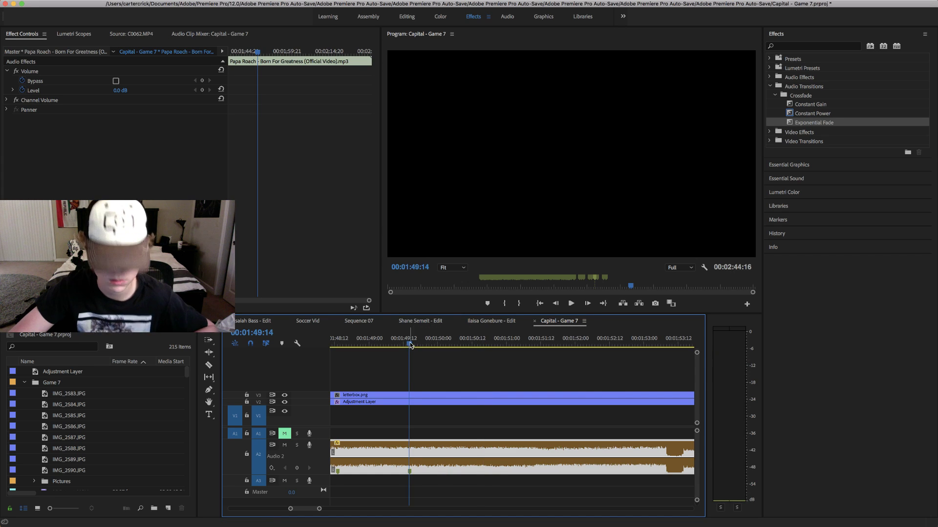
key(space)
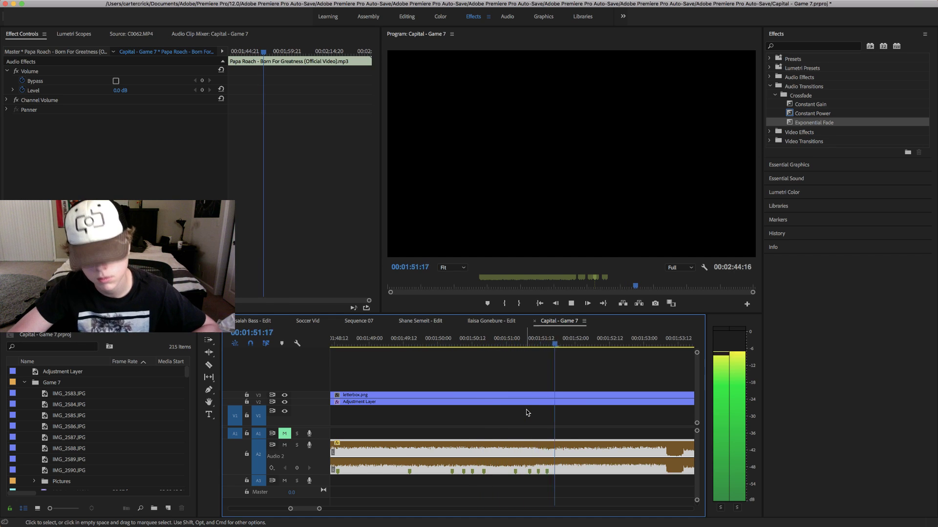
key(space)
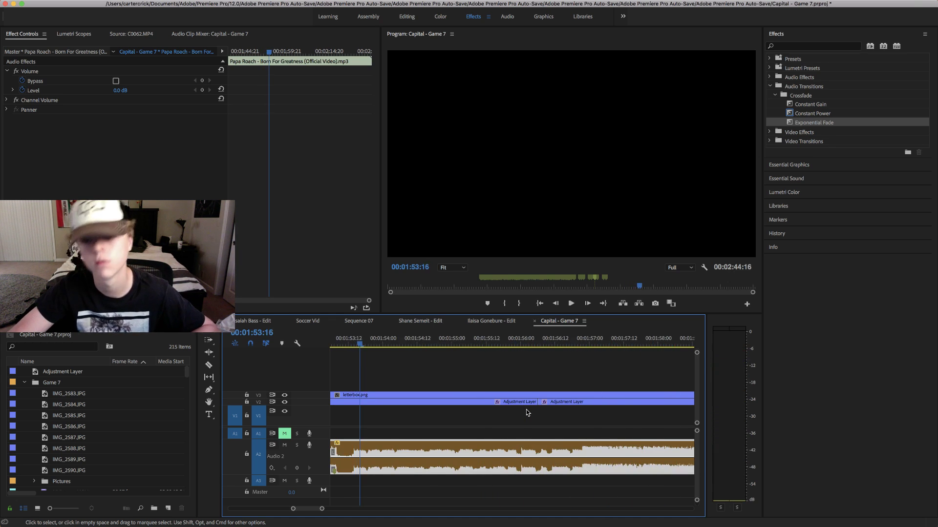
- Replay the marked passage from 1:50:07 to about 1:53:03 to check the beat markers against the music
scroll(518, 420, up, 3)
click(444, 344)
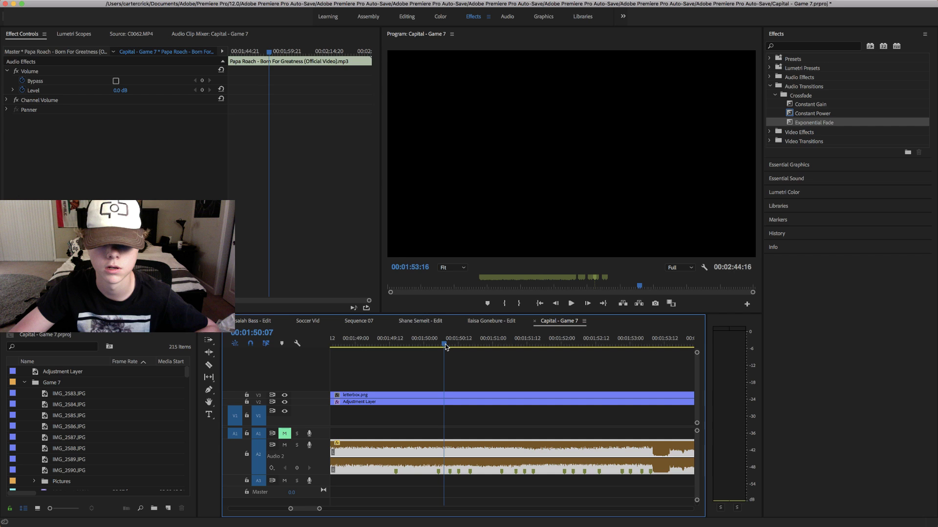
key(space)
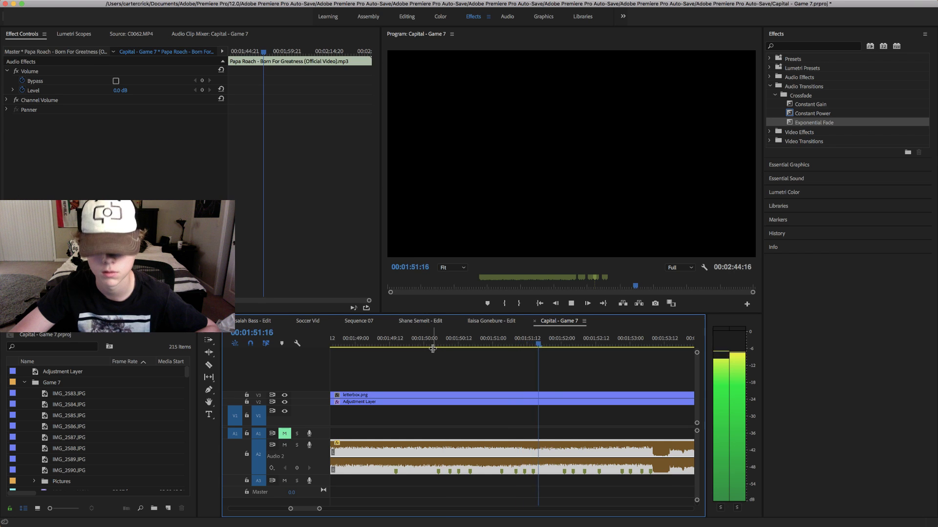
key(space)
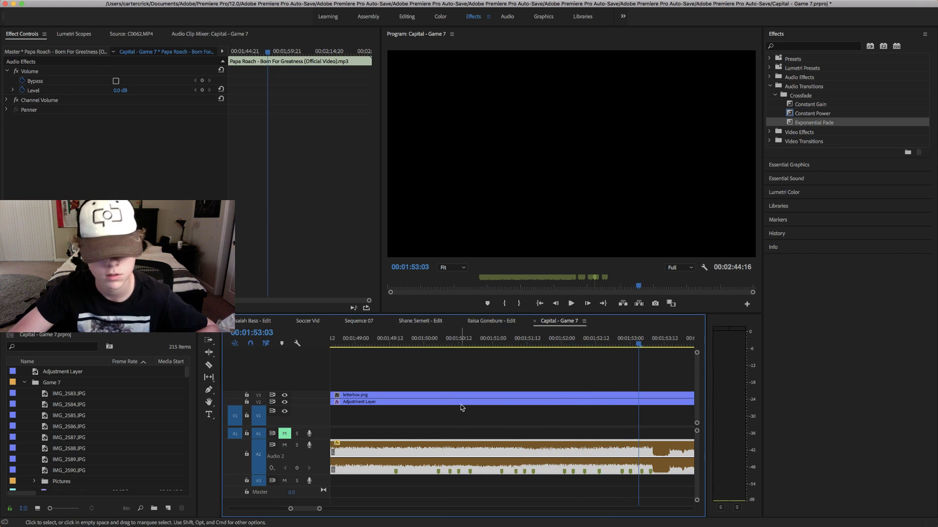
scroll(496, 446, down, 5)
click(460, 341)
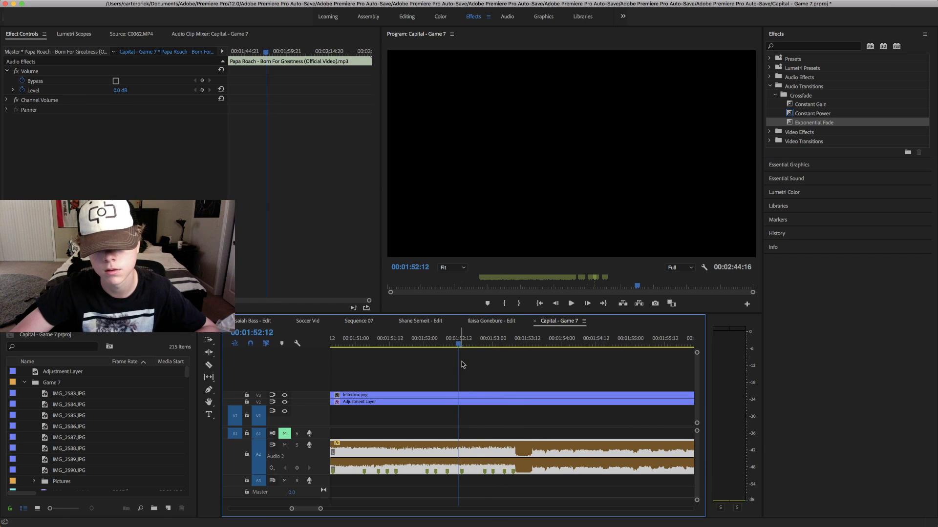
key(space)
- Play on from the quiet break near 1:53:13 and mark the music clip's beats up to about 1:55:15
click(526, 336)
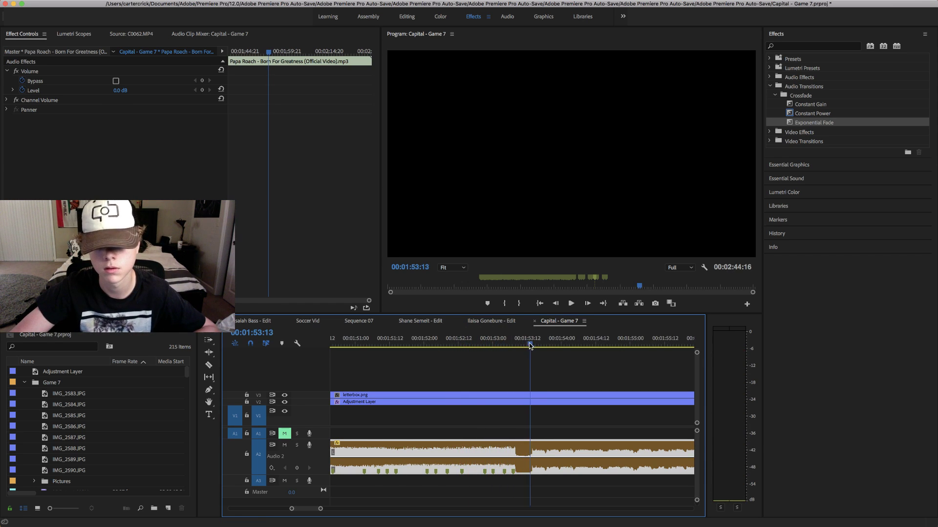
click(530, 346)
mouse_move(531, 347)
mouse_down()
mouse_move(505, 352)
mouse_move(524, 351)
mouse_move(521, 376)
mouse_move(495, 348)
mouse_move(519, 353)
mouse_up()
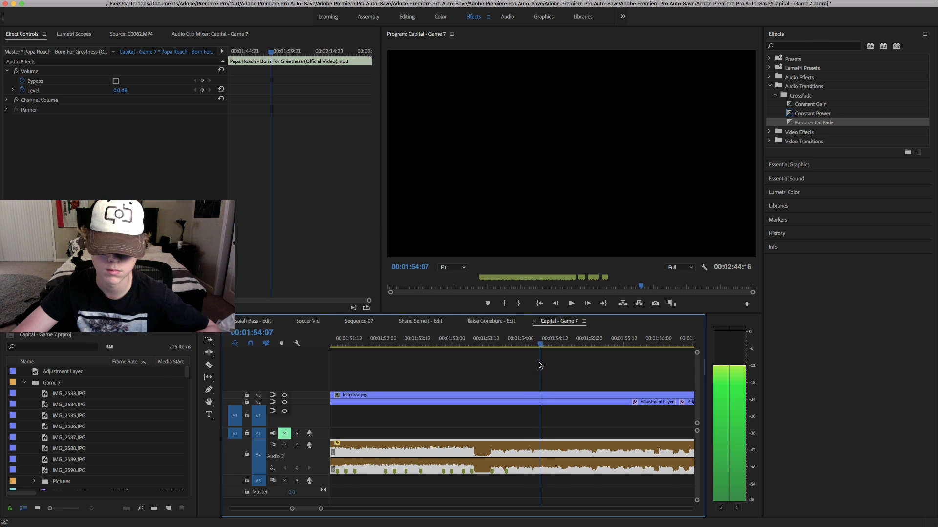
drag(544, 368, 618, 395)
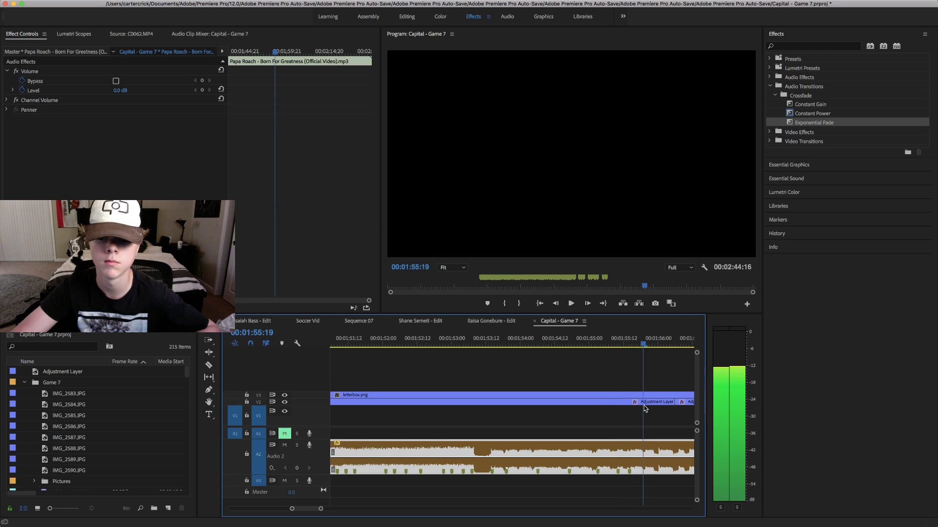
- Replay from about 1:53:08 and add sequence markers on the beats between about 1:56:07 and 1:56:21
click(475, 344)
key(space)
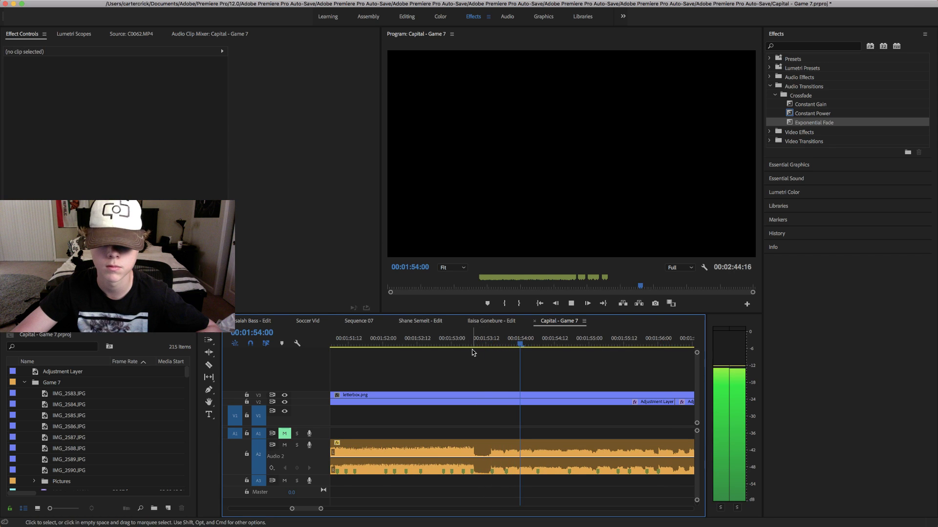
key(space)
mouse_move(534, 345)
mouse_down()
mouse_move(595, 351)
mouse_move(552, 342)
mouse_up()
key(m)
key(m)
key(space)
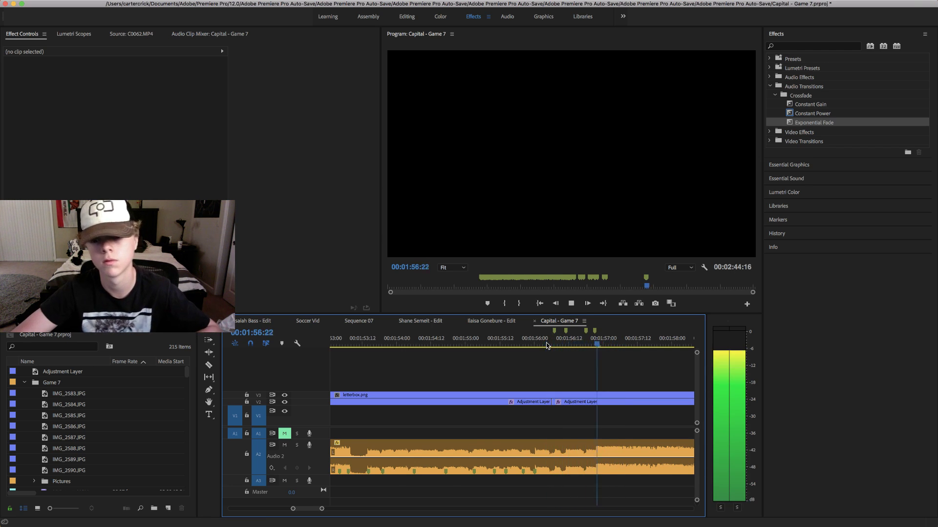
key(space)
- Examine the rest of the music clip and replay the passage around 1:56 to judge where the song could be shortened
scroll(547, 361, down, 5)
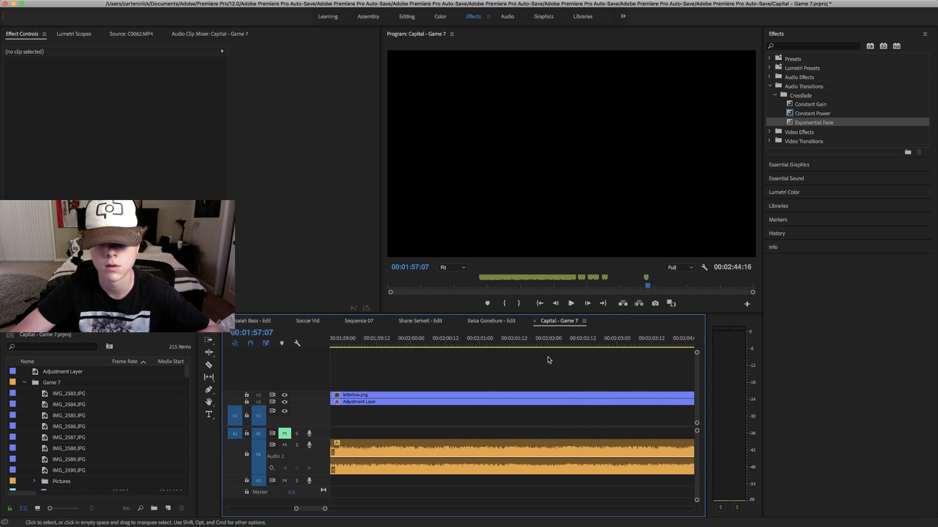
scroll(548, 360, up, 5)
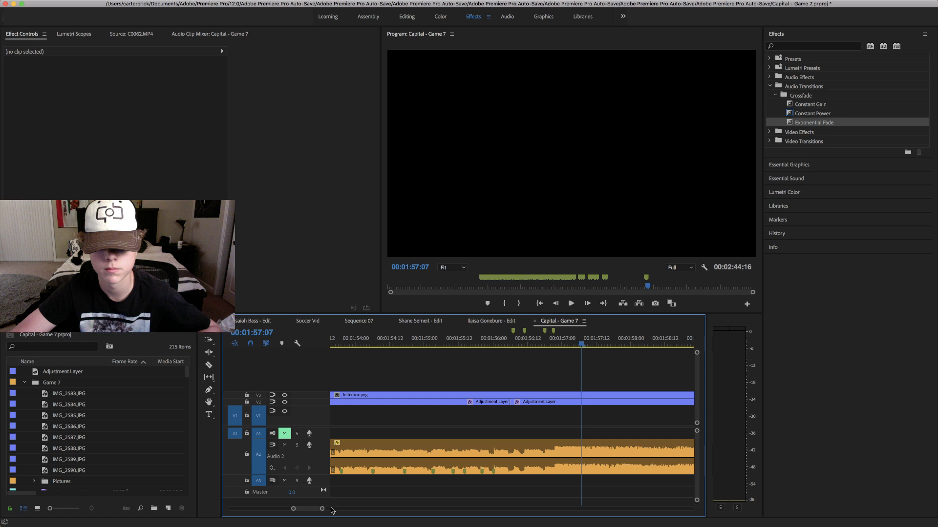
drag(323, 509, 367, 506)
scroll(473, 455, down, 3)
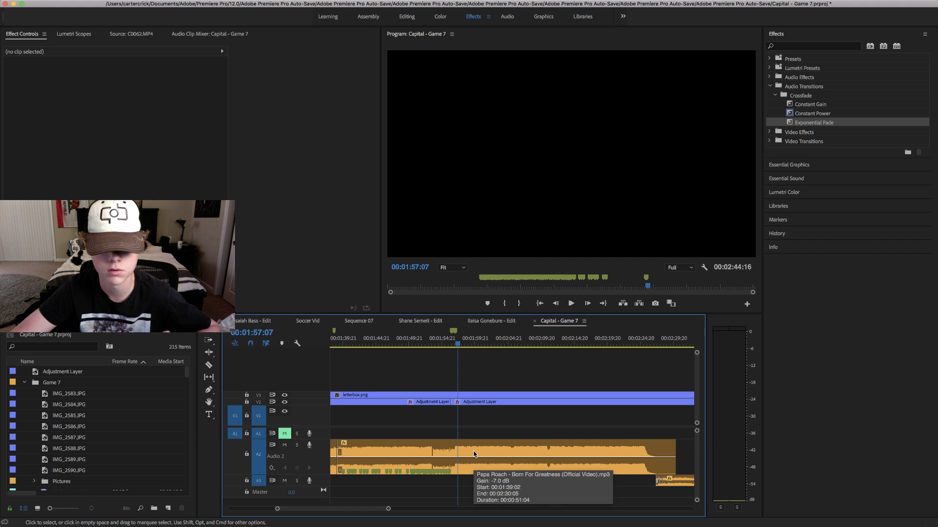
scroll(473, 455, up, 10)
scroll(473, 455, down, 6)
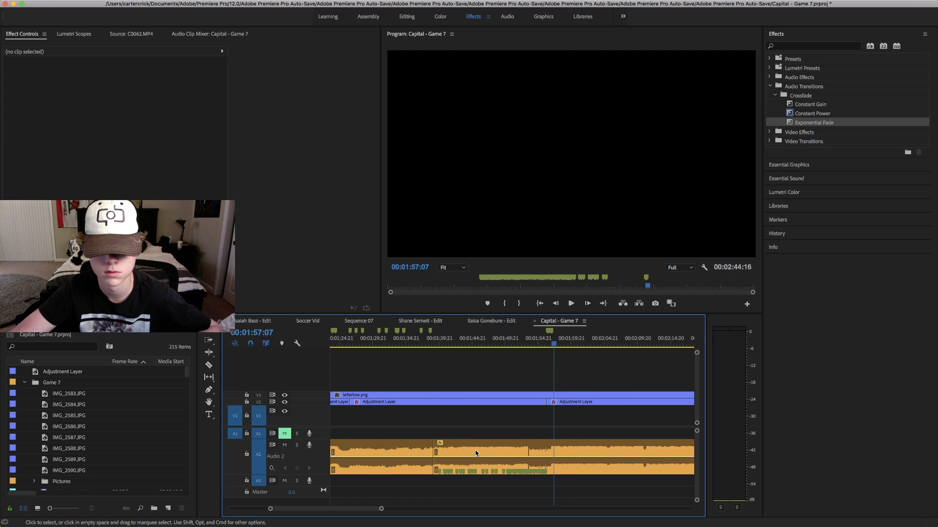
scroll(476, 453, down, 5)
click(426, 342)
key(space)
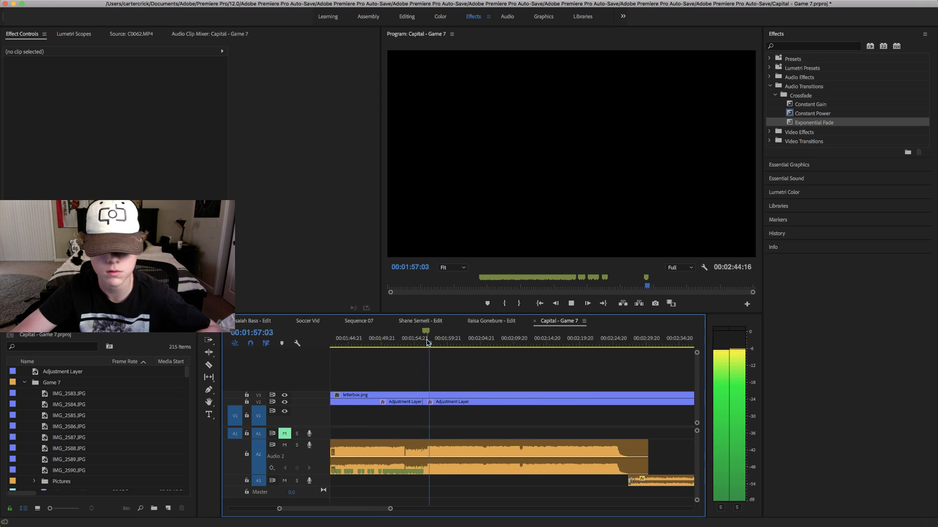
key(space)
drag(389, 509, 366, 508)
click(505, 344)
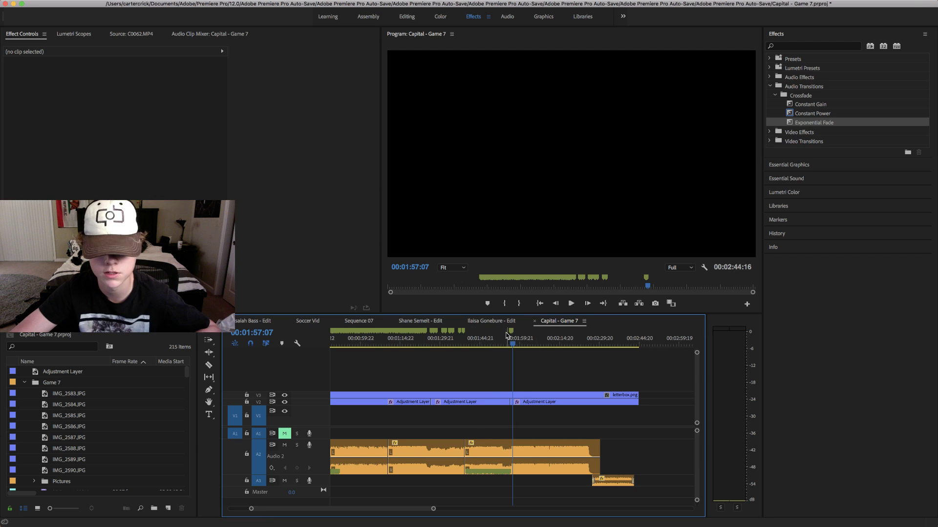
key(space)
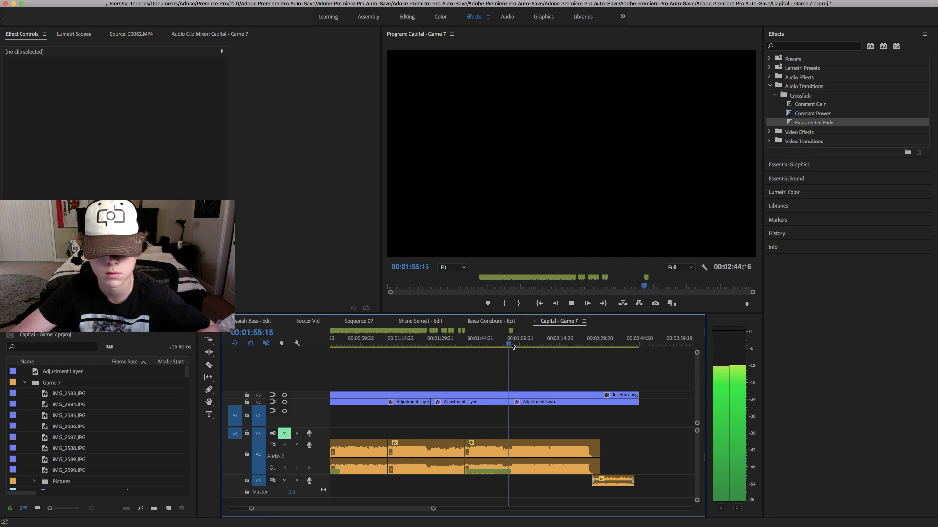
key(space)
- Listen to the music clip's final section up to 2:25:14 to locate its ending hit
mouse_move(575, 345)
mouse_down()
mouse_move(550, 345)
mouse_move(583, 344)
mouse_up()
key(space)
key(space)
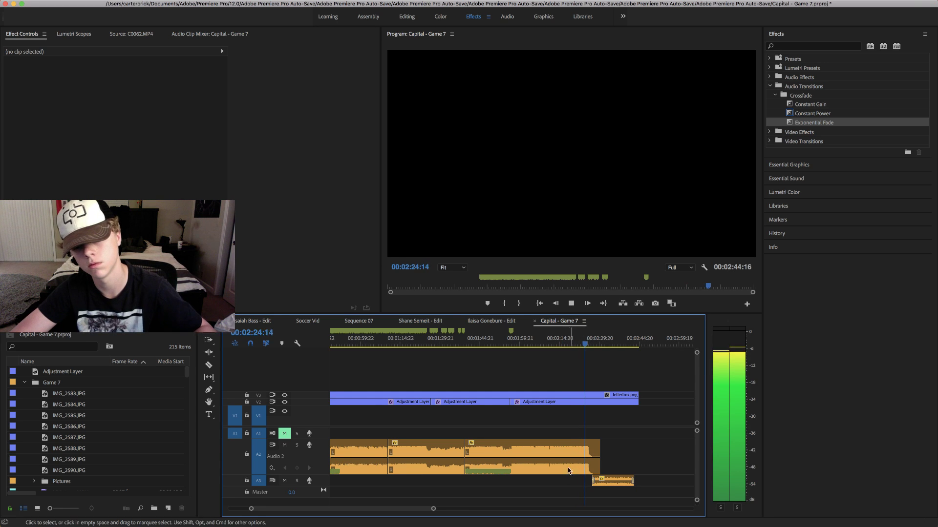
key(space)
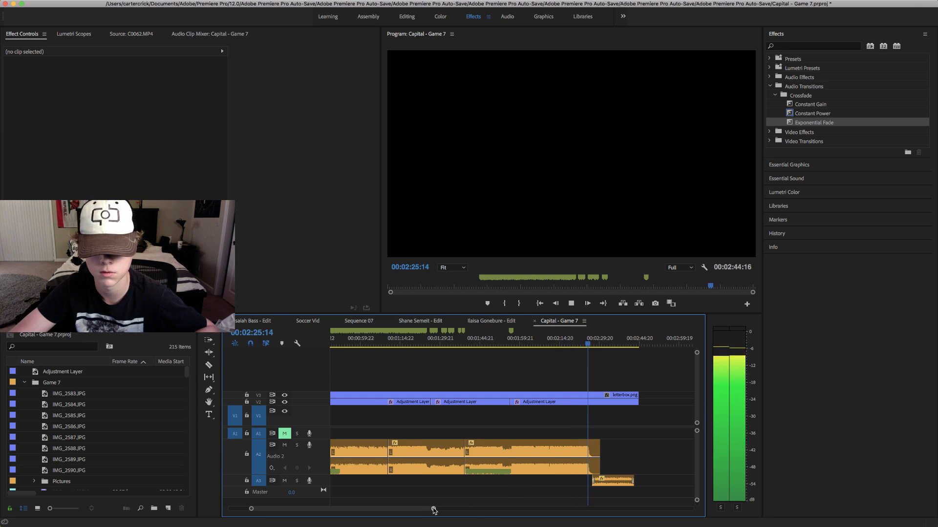
- Split the music clip at 2:25:11, where its ending fade-out begins, and play the separated ending
scroll(430, 509, up, 2)
scroll(414, 520, up, 3)
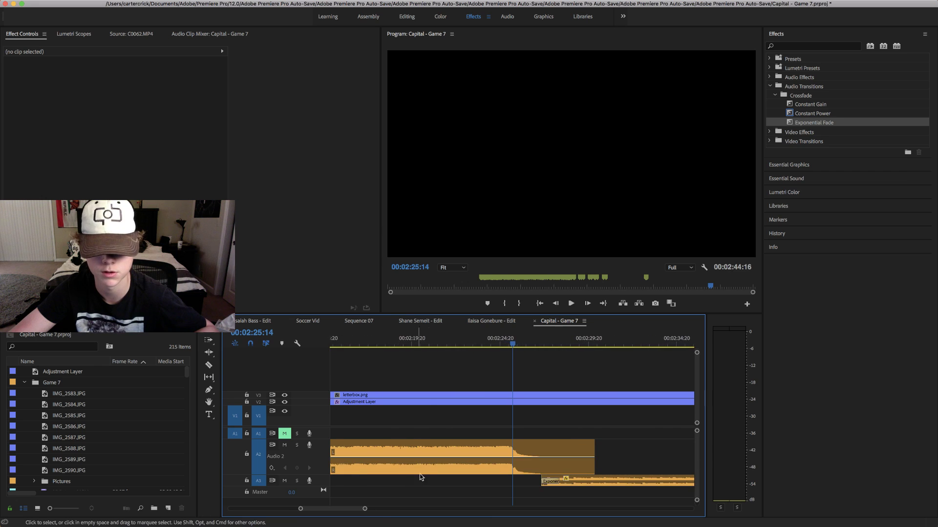
click(508, 350)
drag(508, 349, 510, 347)
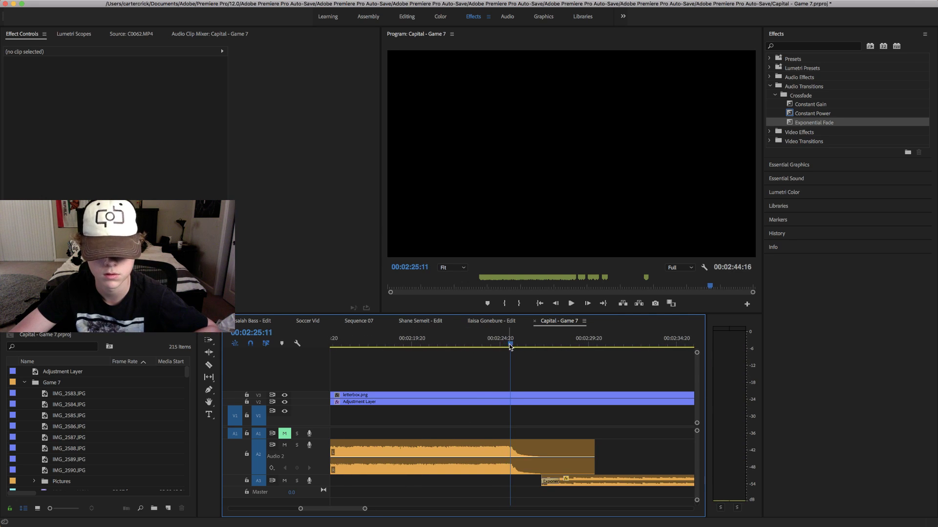
key(super+k)
key(space)
key(space)
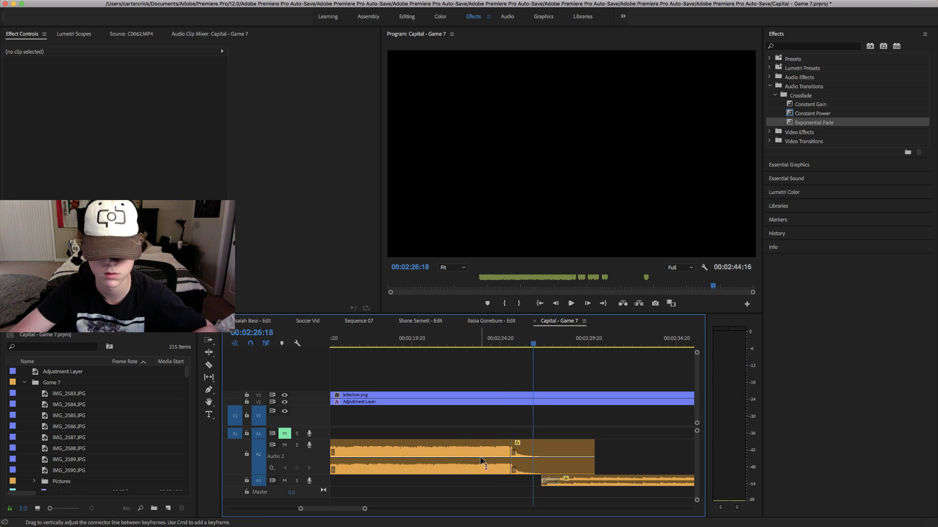
- Split the music clip at 1:56:21 and delete the section between this cut and the separated ending
scroll(473, 455, up, 5)
click(443, 348)
drag(443, 351, 446, 347)
key(Left)
key(super+k)
click(457, 451)
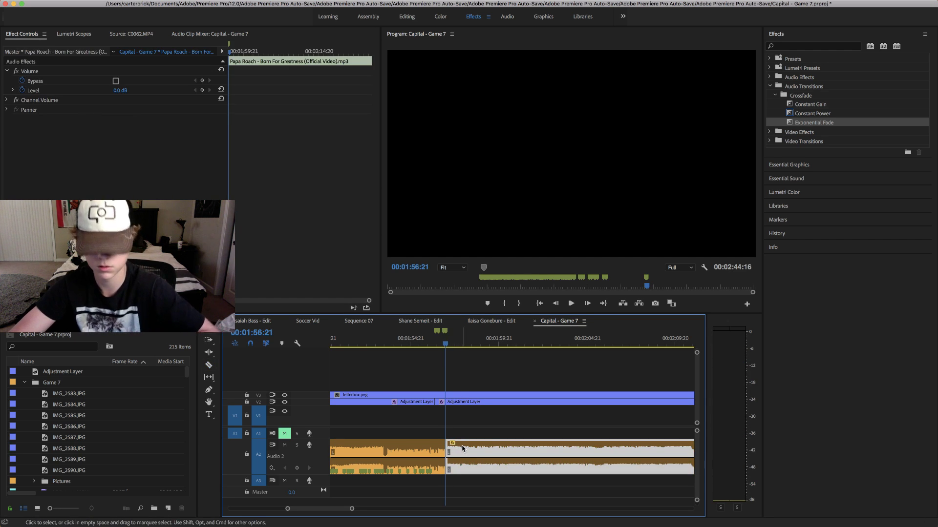
key(Delete)
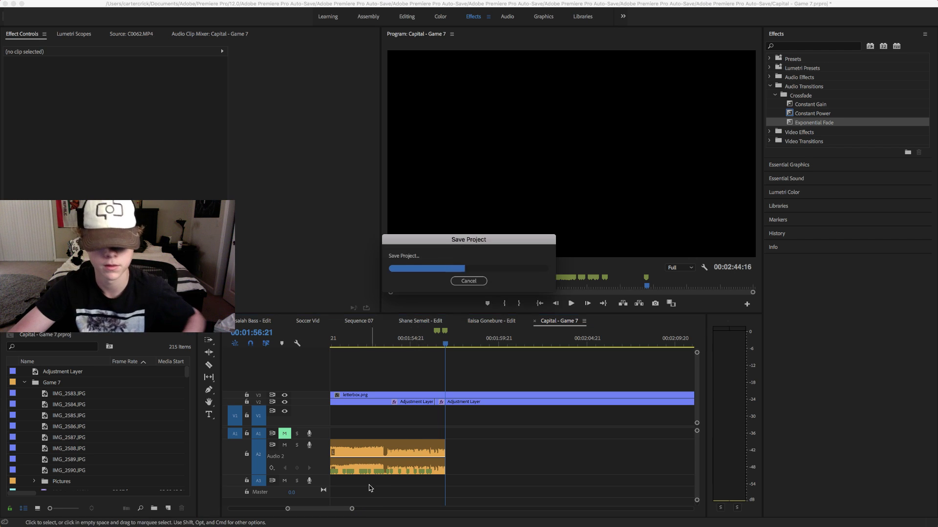
- Cut the letterbox and adjustment layer clips at 1:56:21 and at the start of the music's ending piece
drag(352, 509, 412, 486)
drag(513, 401, 514, 398)
click(513, 395)
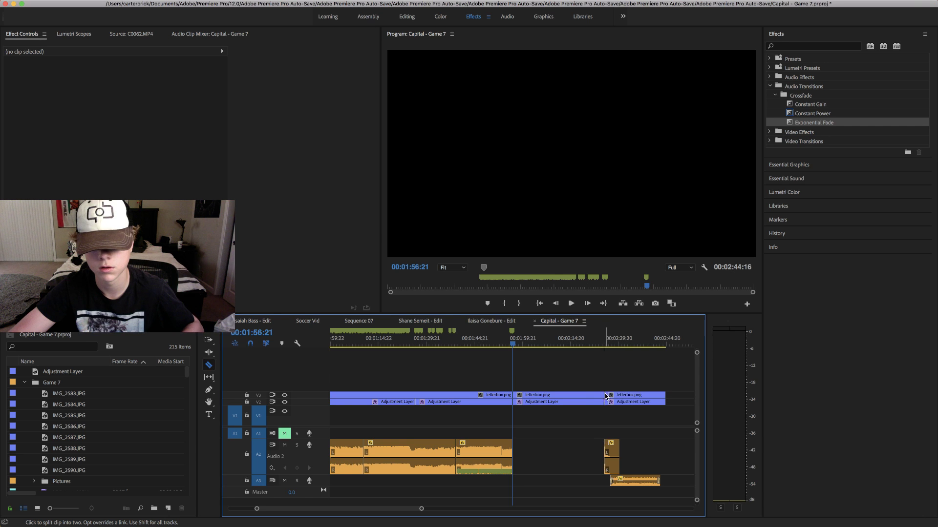
- Delete the letterbox and adjustment layer segments between the cuts and close the gap so the ending follows at 1:56:21
key(v)
click(557, 402)
key(=)
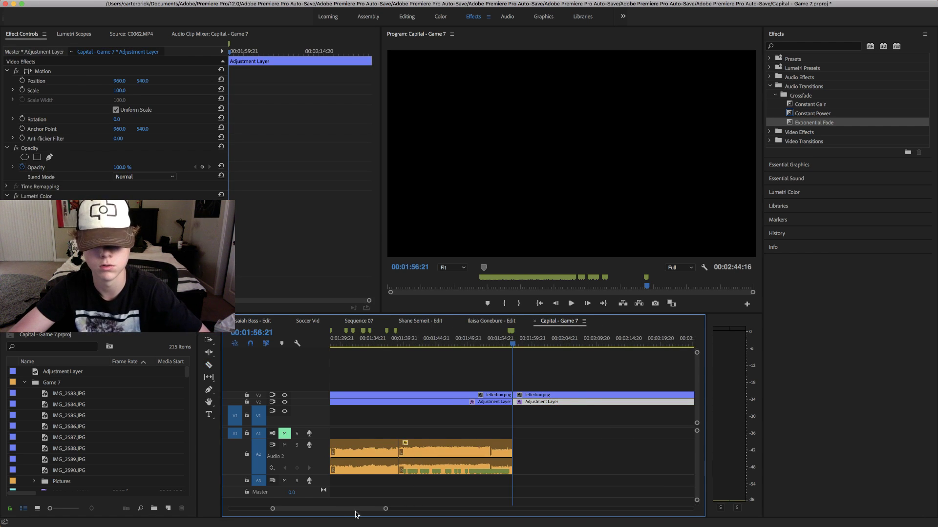
drag(385, 509, 432, 509)
click(555, 396)
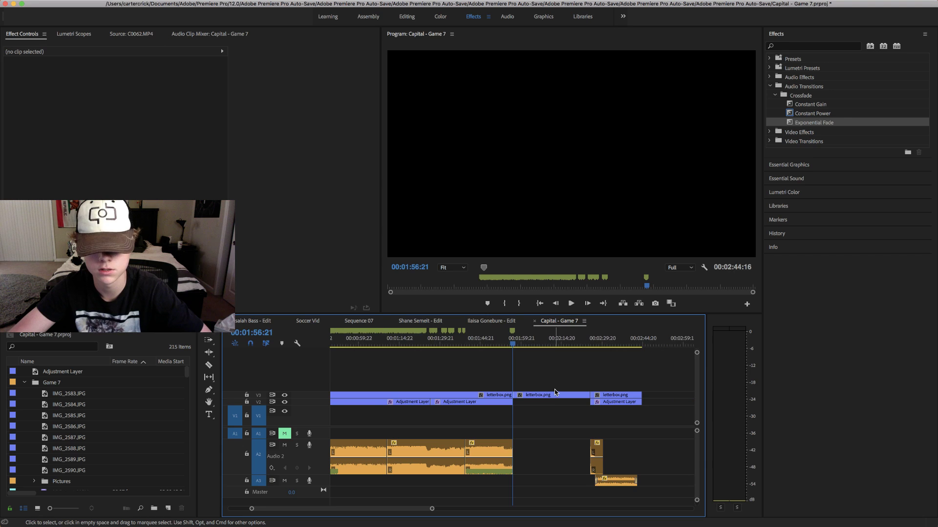
key(Delete)
click(543, 451)
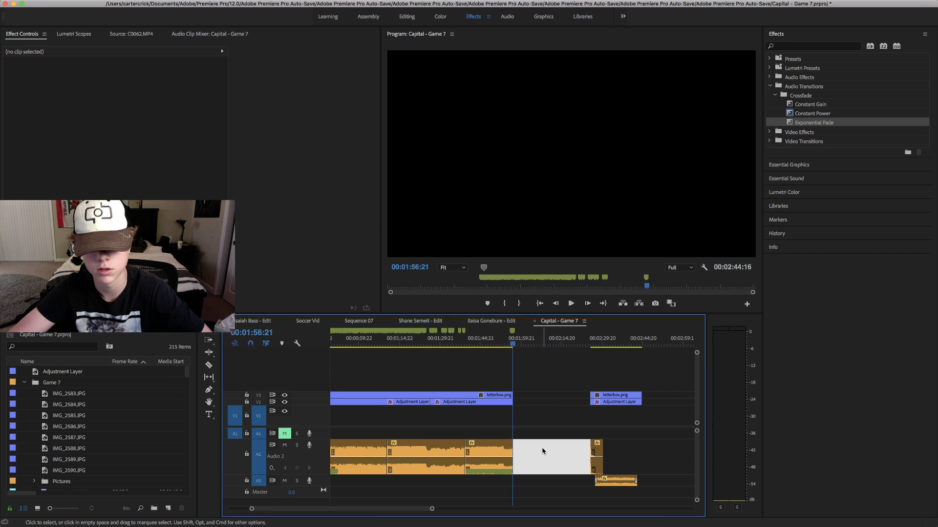
key(Delete)
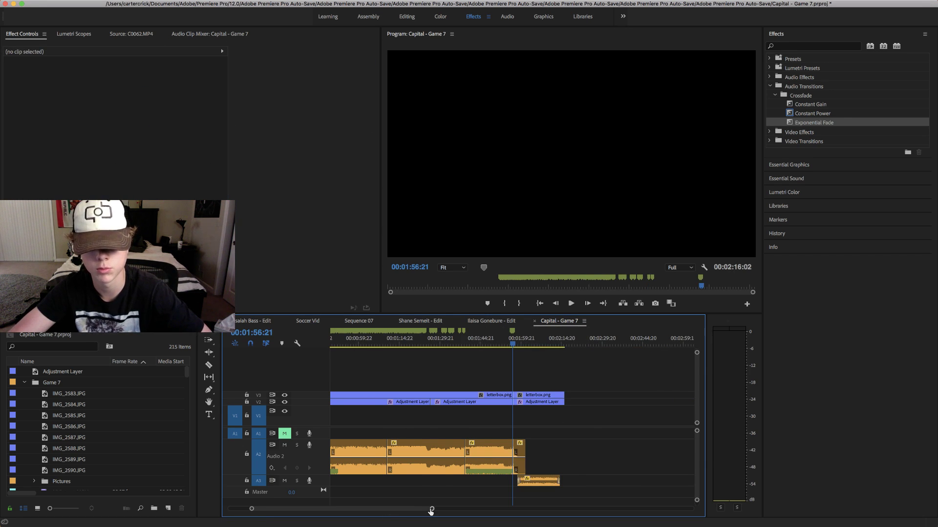
- Play across the new music join at 1:56:21 to check the transition into the ending
drag(430, 510, 388, 509)
click(508, 346)
key(Left)
key(Left)
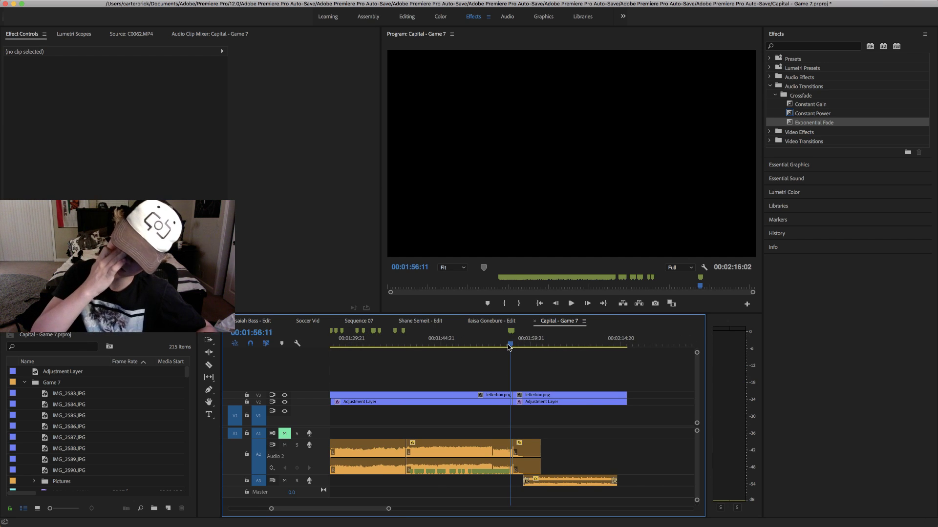
key(space)
key(space)
drag(388, 510, 319, 511)
click(442, 348)
key(space)
- Remove the first two frames of the ending music clip so that it starts at 1:56:23
drag(442, 348, 455, 347)
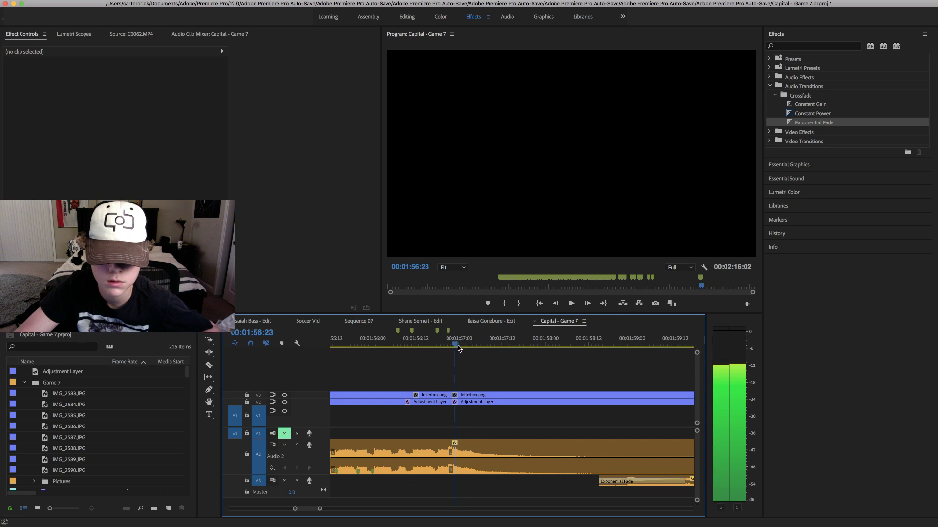
click(465, 444)
drag(455, 347, 442, 345)
click(465, 421)
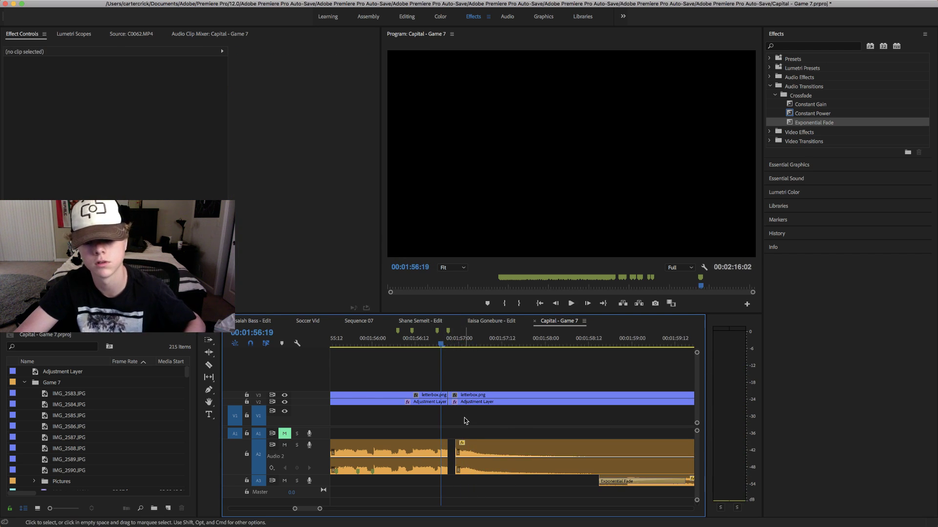
- Trim two frames from the start of the final adjustment layer and letterbox clips, and close the gap at the join
click(453, 403)
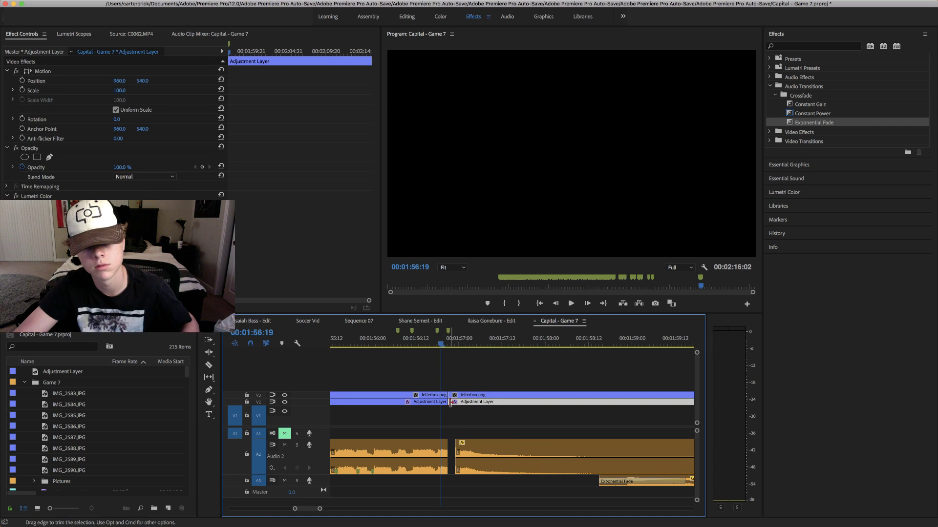
drag(452, 397, 458, 397)
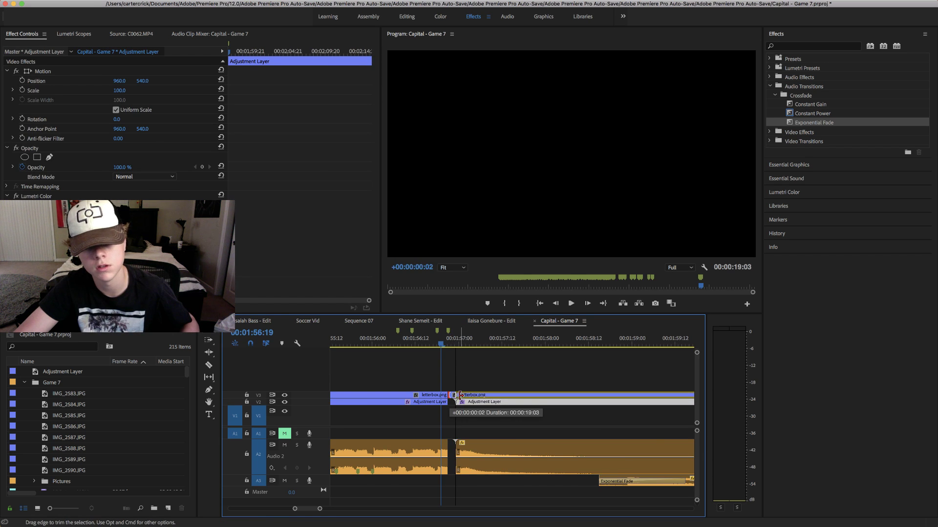
click(450, 449)
key(=)
key(Delete)
- Play across the tightened join from about 1:56:04 to 1:57:08 to check how the ending sounds
drag(517, 344, 403, 357)
key(space)
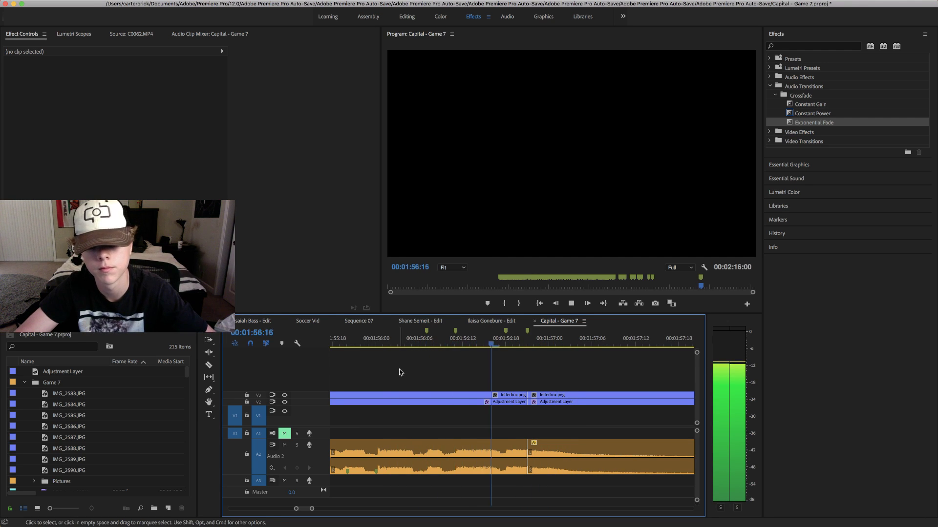
key(space)
drag(312, 509, 314, 509)
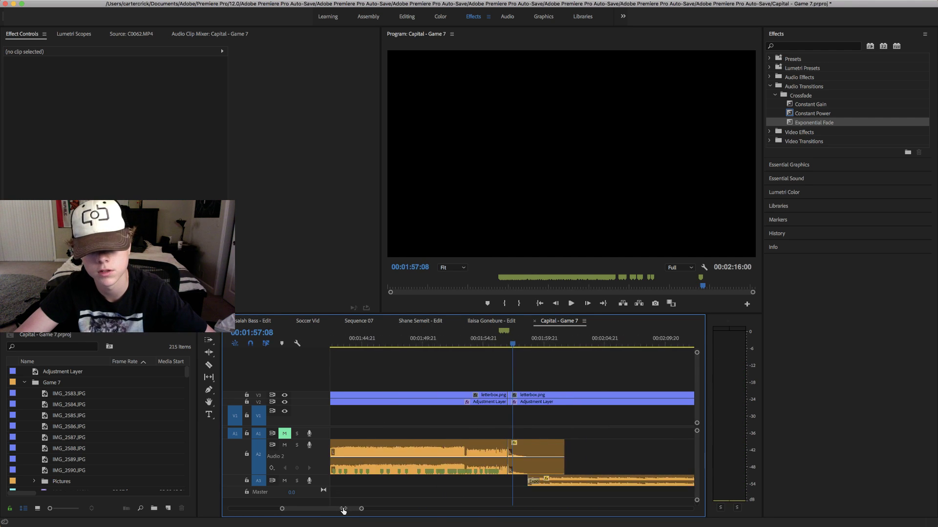
- Replay the music join from about 1:56:11 to 1:57:01 to judge the transition into the ending
drag(433, 344, 419, 377)
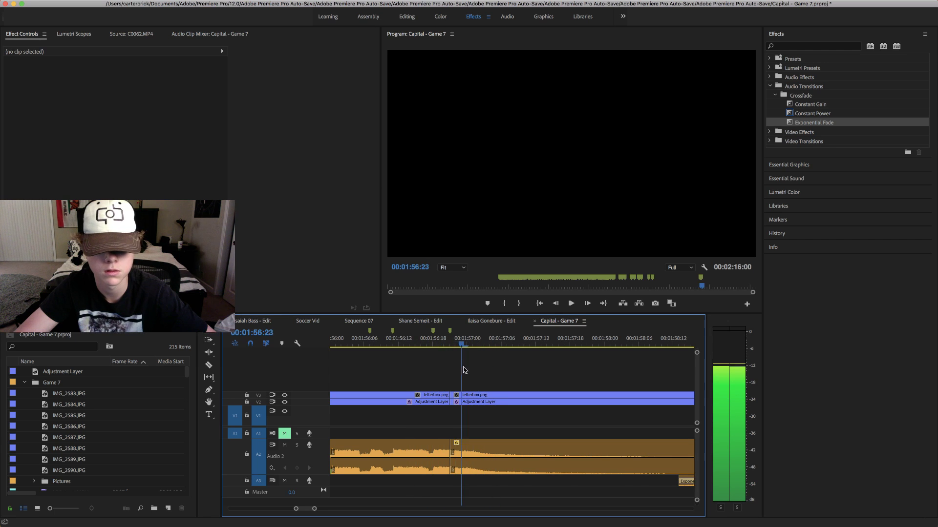
drag(461, 344, 395, 367)
key(space)
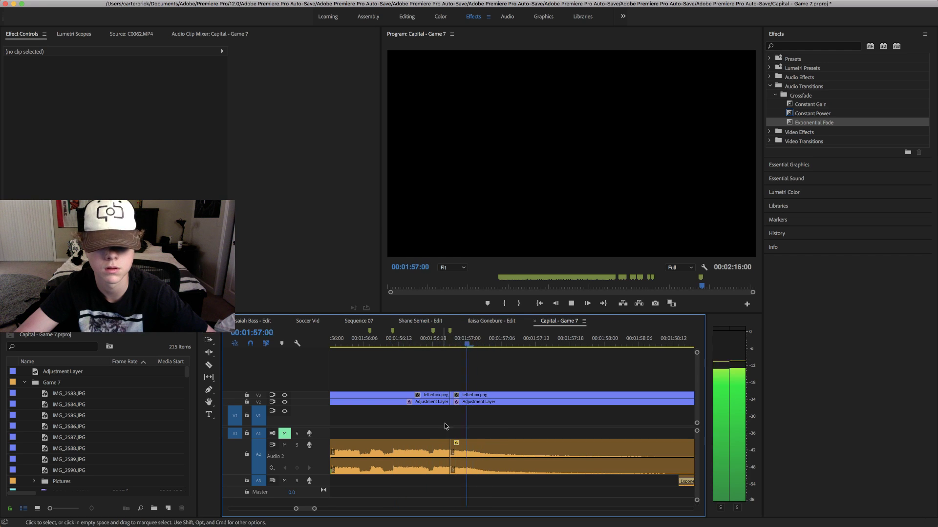
key(space)
- Move the ending music clip down to track A3 and extend its start to about 1:56:10 so it overlaps the main music
drag(315, 510, 342, 505)
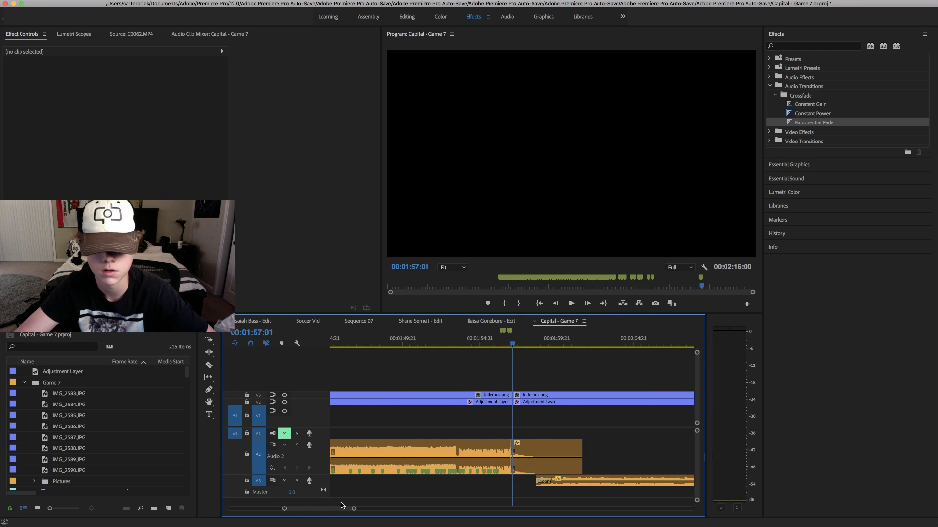
drag(583, 500, 510, 484)
click(511, 485)
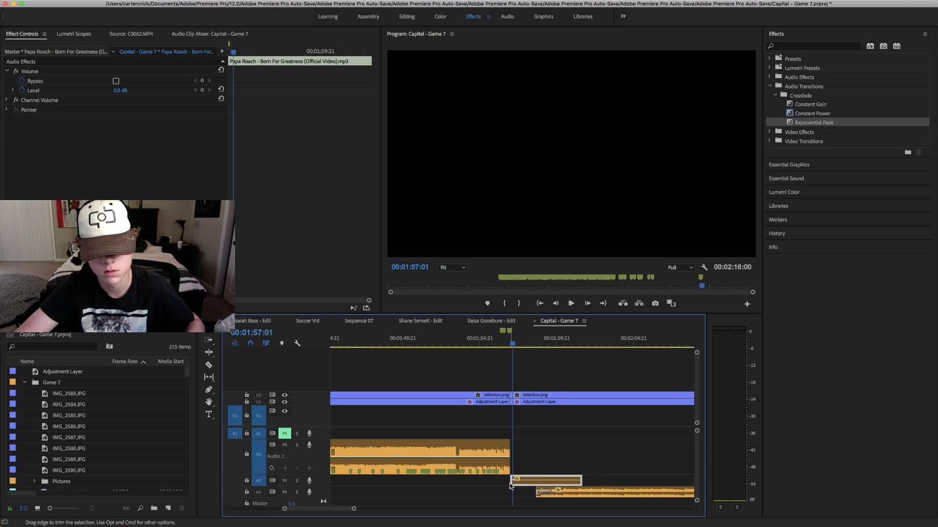
drag(507, 483, 502, 484)
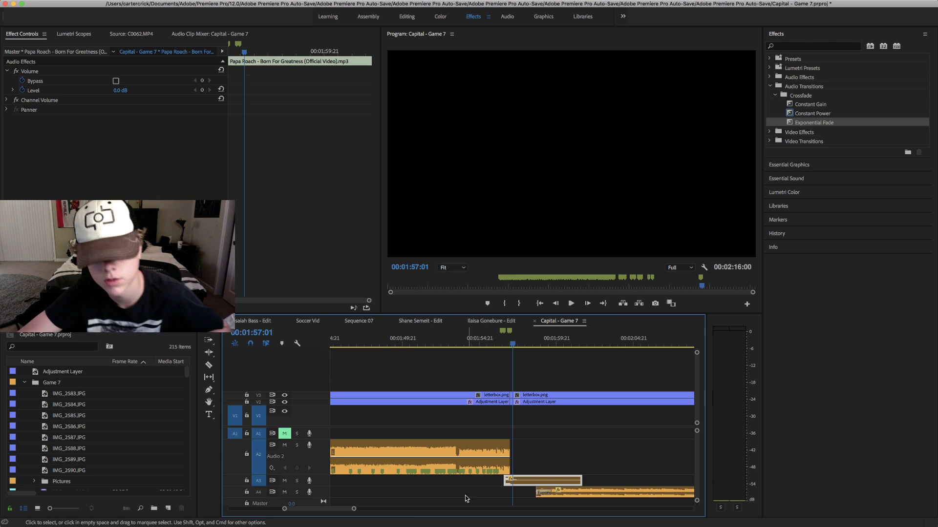
- Play across the overlap between the main music on A2 and the ending clip on A3 to check the blend
drag(354, 510, 326, 510)
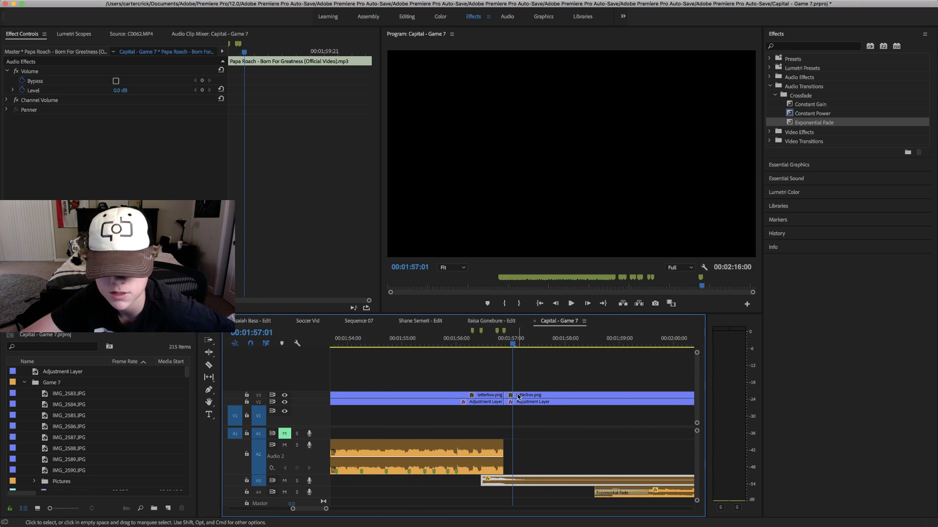
drag(456, 351, 432, 364)
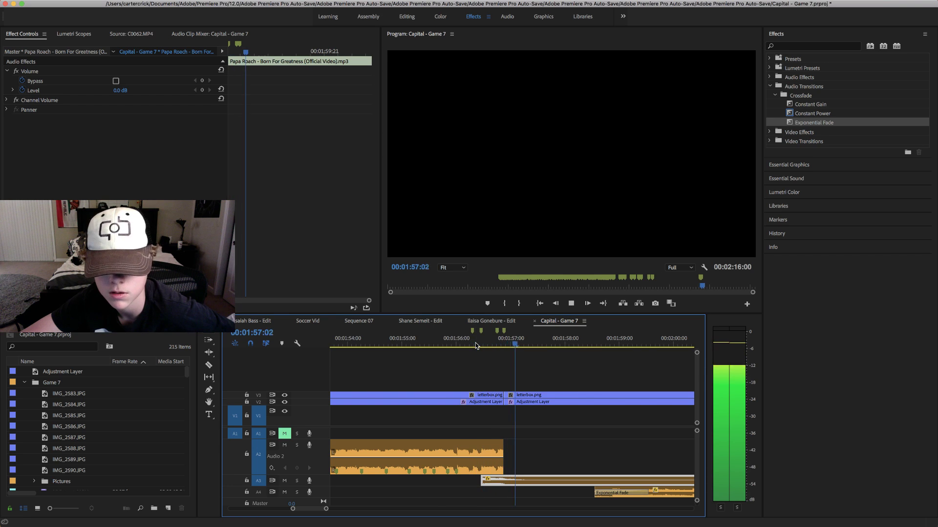
key(space)
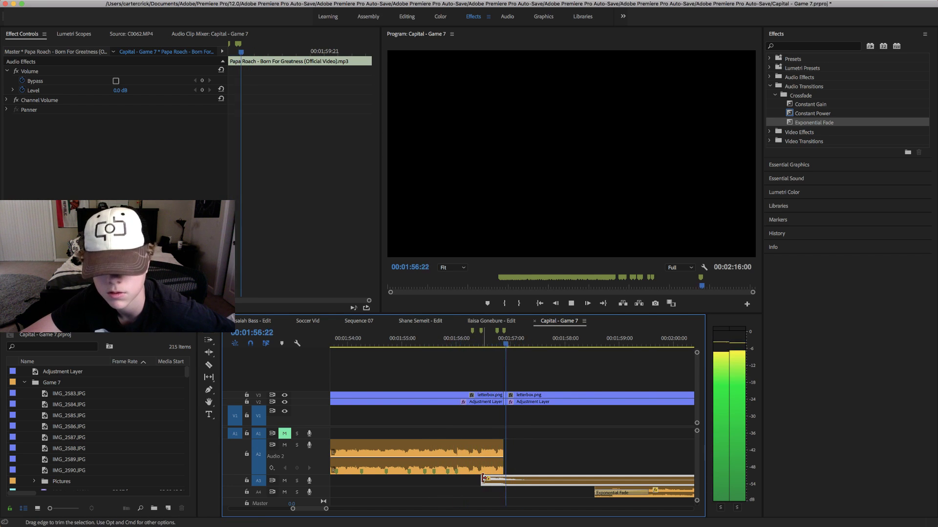
click(421, 345)
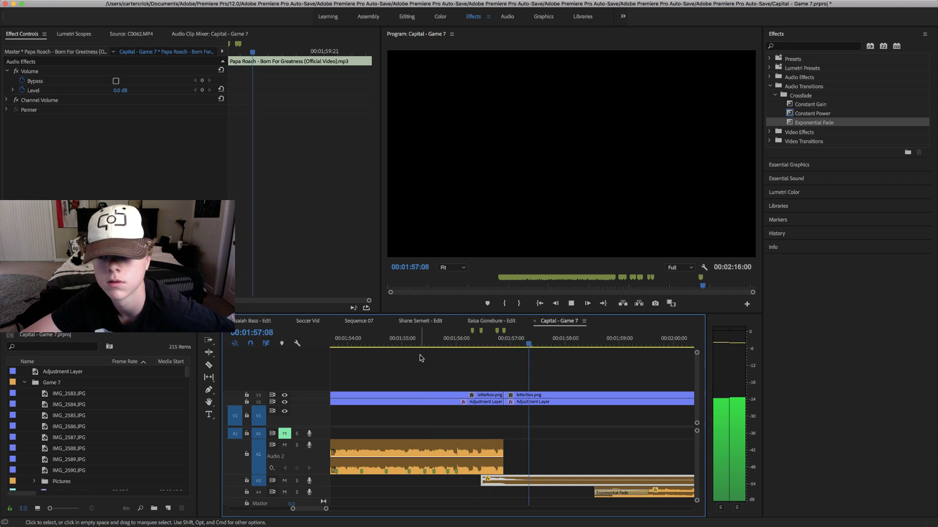
key(space)
drag(325, 508, 371, 509)
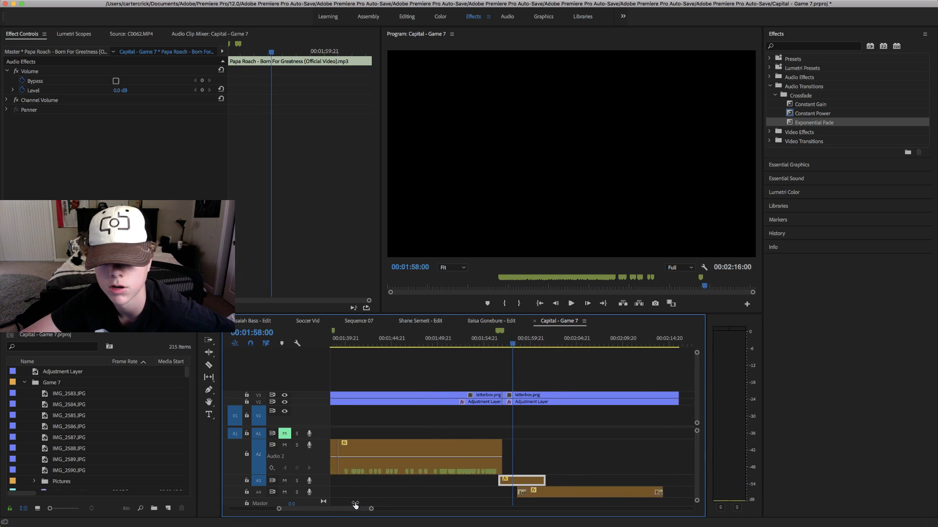
key(space)
click(472, 344)
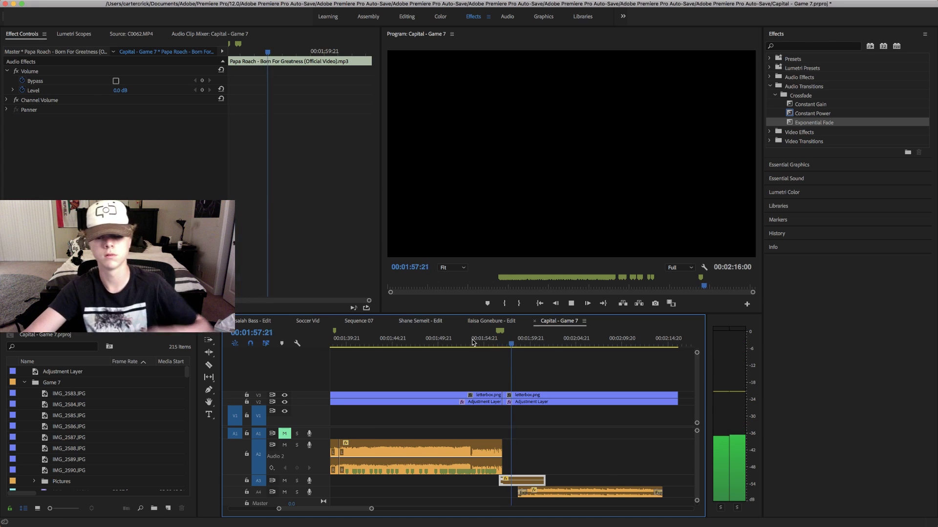
- Move the Lil Wayne - Mona Lisa clip on A4 earlier so it starts where the A2 music ends, checking the timing by playback
drag(536, 494, 527, 497)
click(491, 337)
key(space)
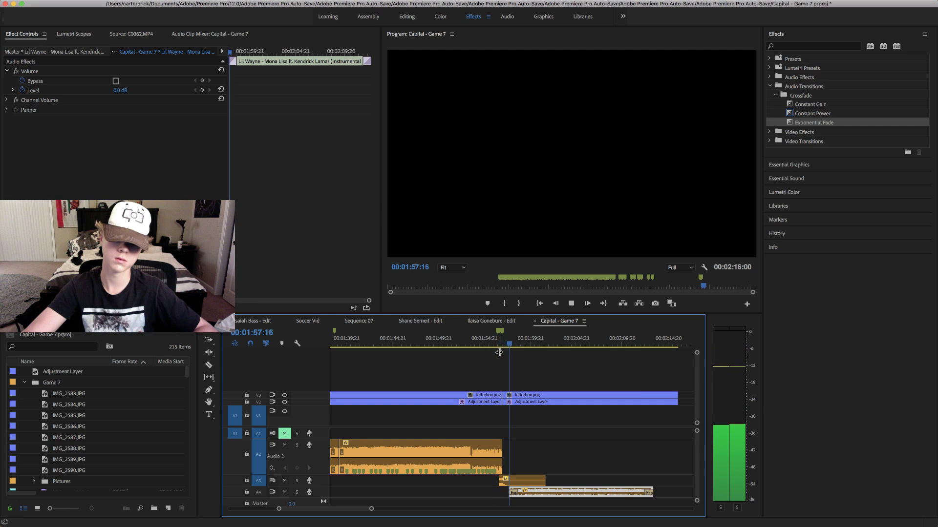
drag(525, 497, 525, 497)
click(495, 346)
key(space)
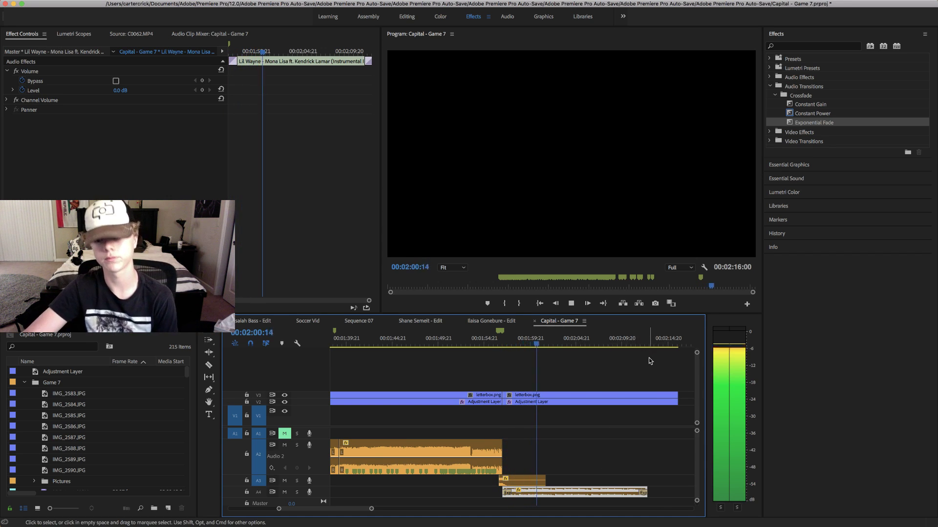
- Shorten the final adjustment layer and letterbox clips so they end with the Mona Lisa clip at 2:12:15
drag(372, 508, 415, 509)
drag(553, 402, 544, 395)
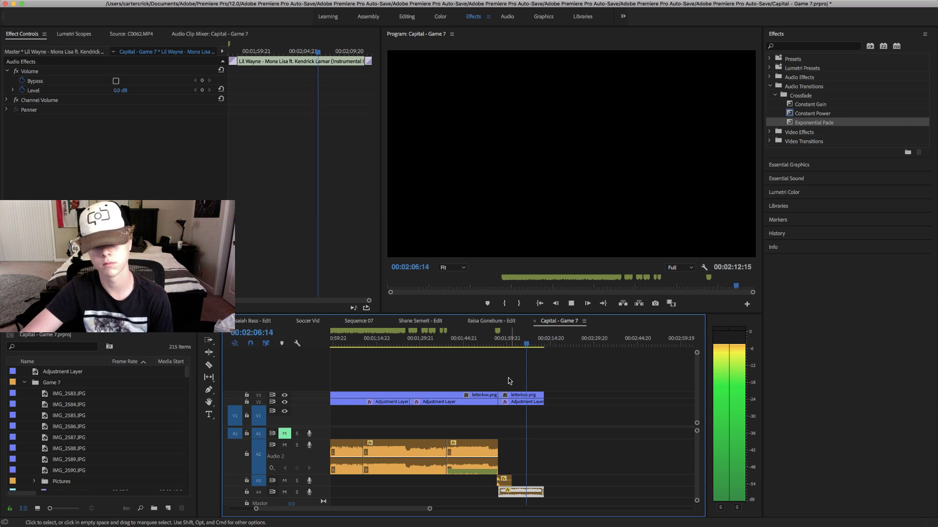
drag(430, 508, 483, 508)
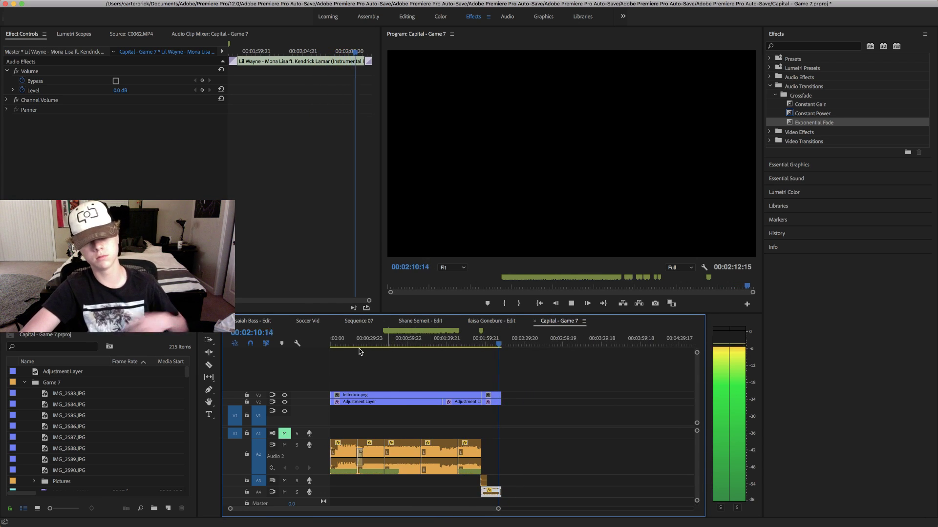
- Scrub through the whole sequence, return to 4:23 near its start, and briefly play the opening
click(331, 346)
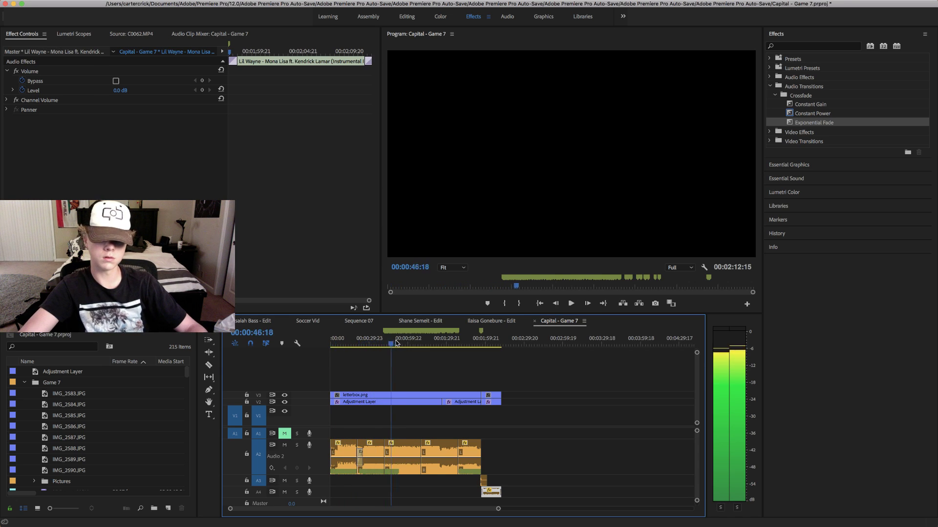
mouse_move(473, 356)
mouse_down()
mouse_move(493, 363)
mouse_move(478, 372)
mouse_up()
drag(409, 372, 338, 376)
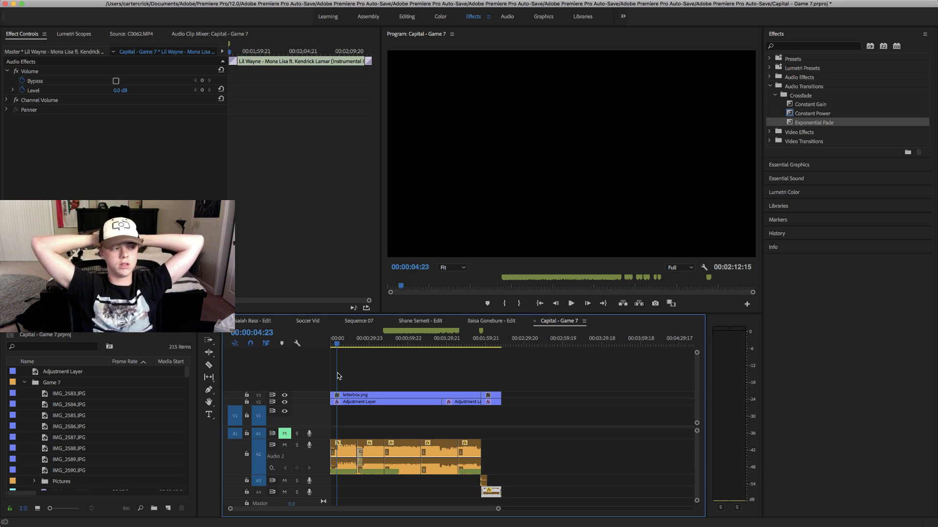
key(space)
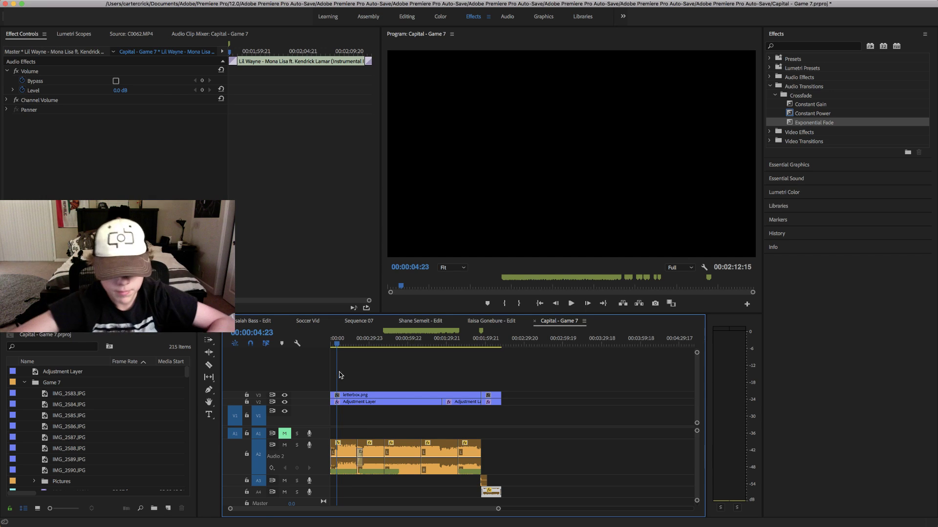
key(space)
- Switch to Safari to check the YouTube live dashboard and its chat, and return to Premiere Pro
mouse_move(235, 525)
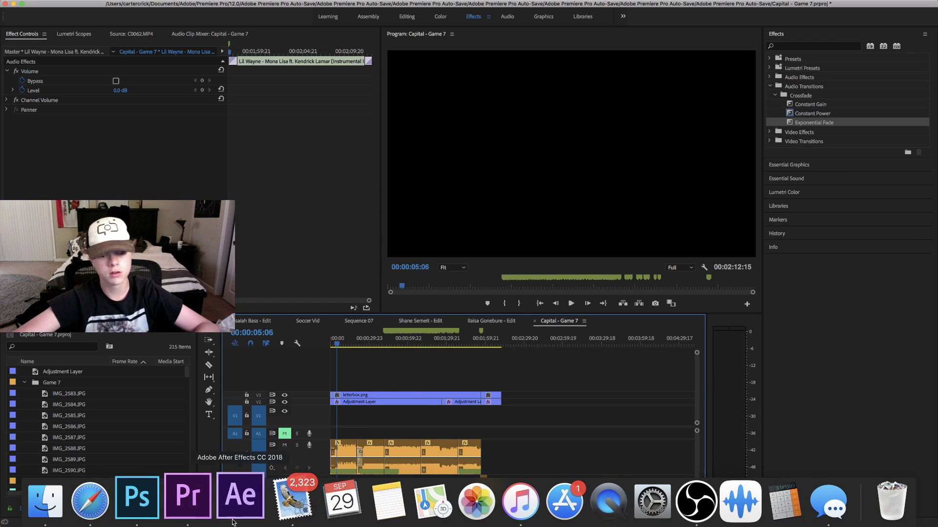
click(116, 518)
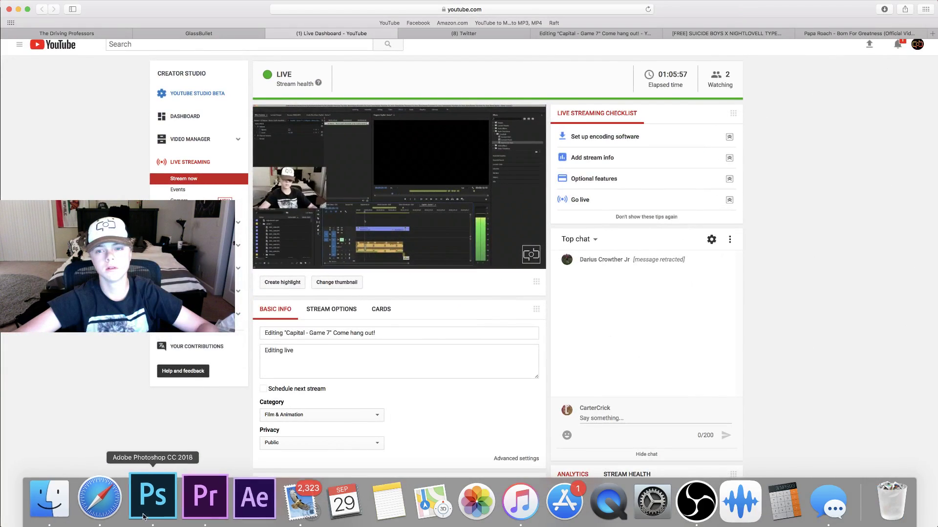
click(19, 9)
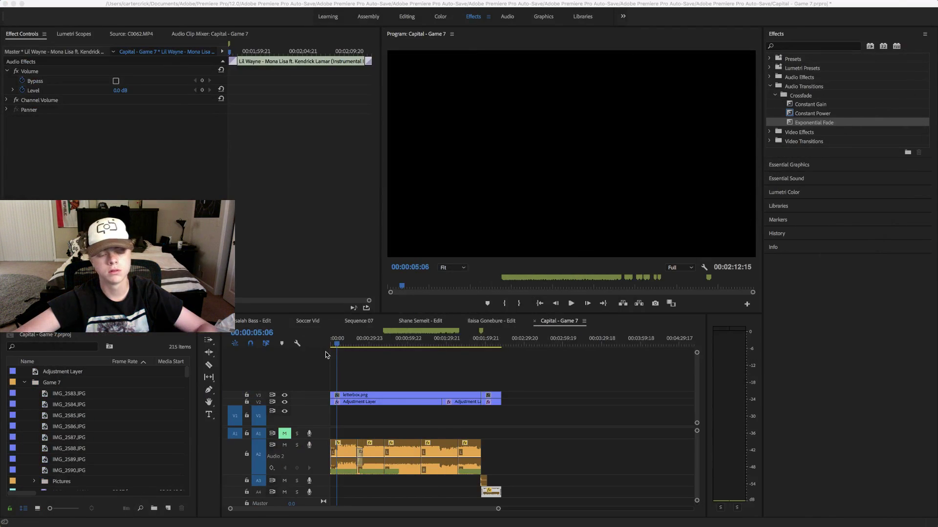
click(101, 503)
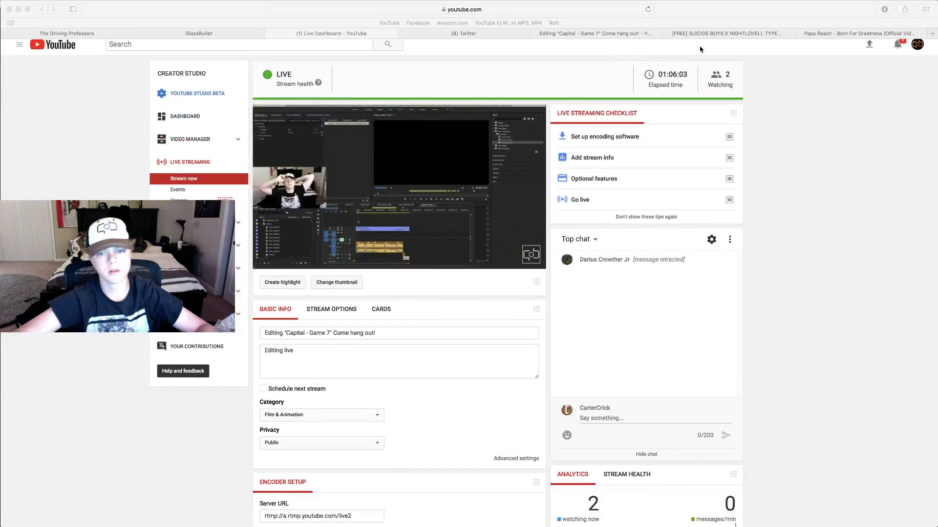
click(18, 10)
- Clear the clip selection and place the playhead at 2:33:08, in the empty area past the end of the music
mouse_move(479, 340)
mouse_down()
mouse_move(496, 342)
mouse_move(483, 342)
mouse_up()
click(391, 342)
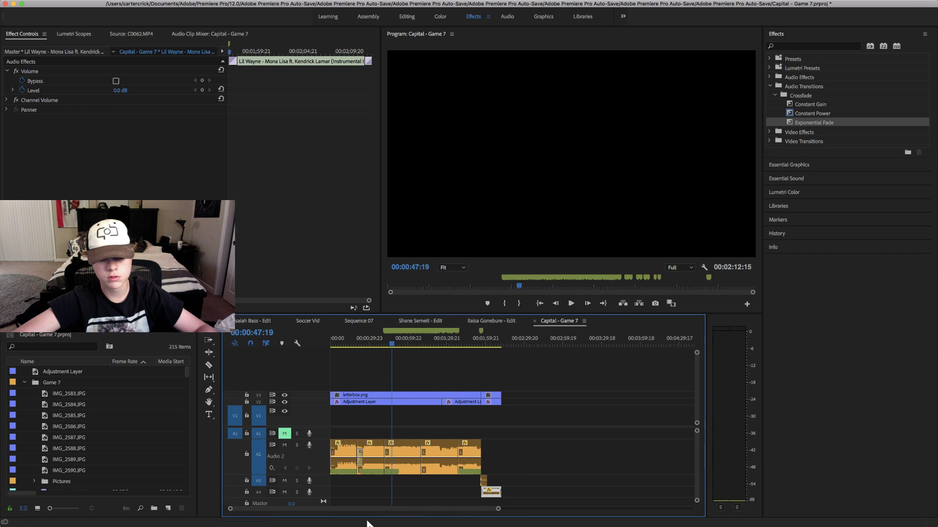
drag(497, 511, 531, 510)
click(499, 387)
click(490, 338)
- Select all the video clips in the Game 7 bin from MVI_2549.MOV onward and add them to V1 and A1 at 2:33:08
scroll(52, 394, down, 2)
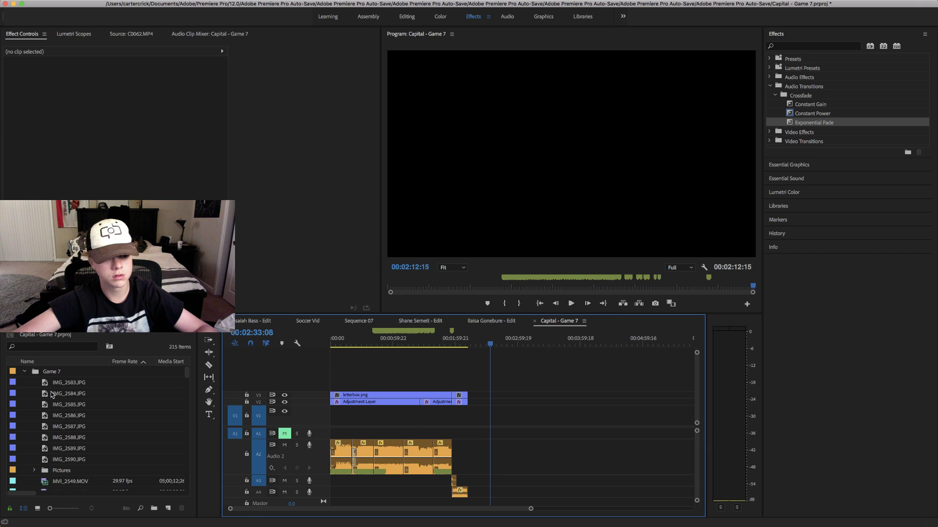
scroll(71, 433, down, 9)
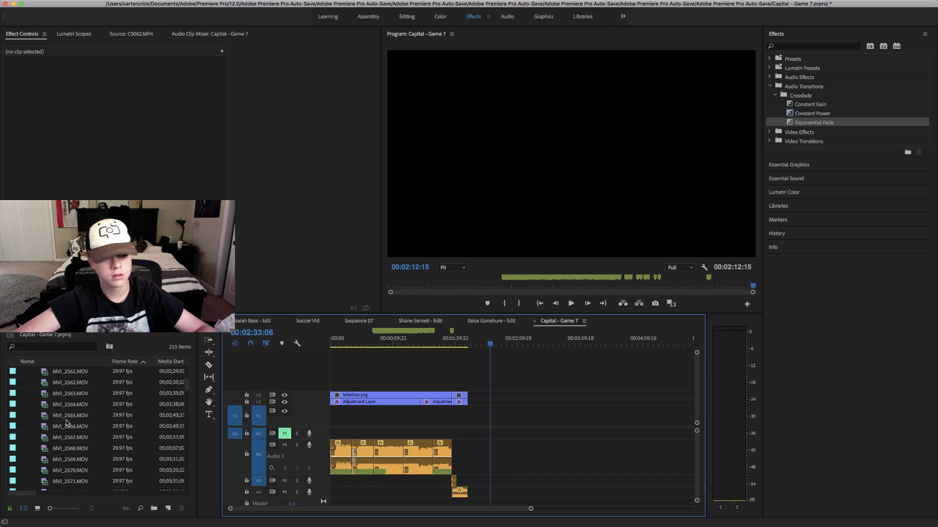
click(69, 417)
scroll(72, 428, down, 15)
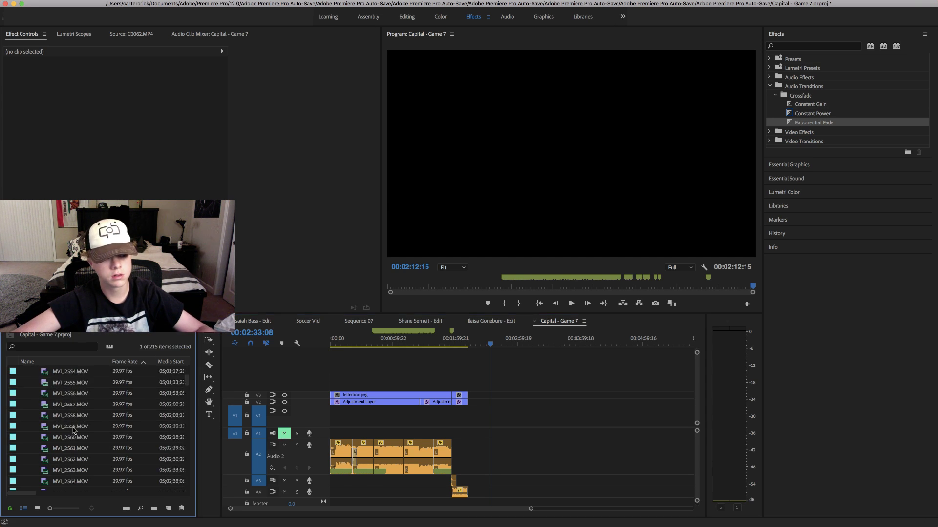
scroll(73, 428, down, 5)
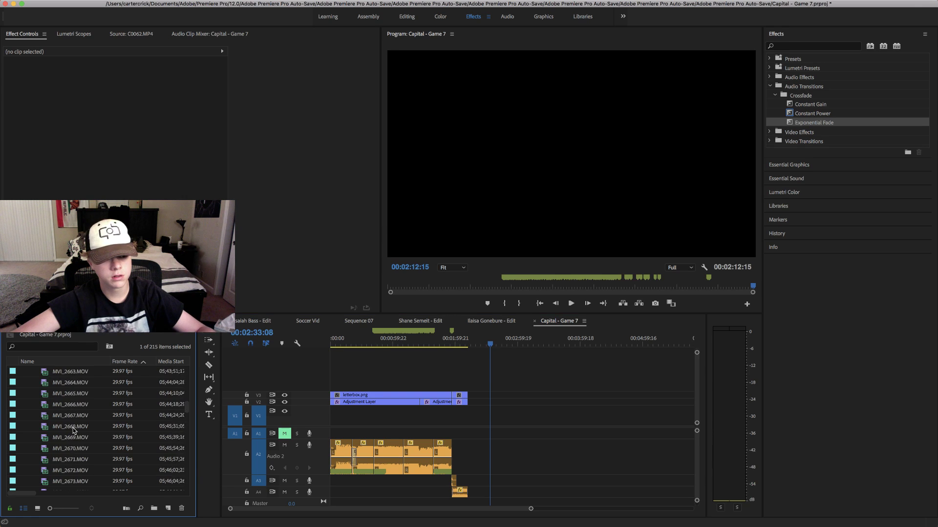
scroll(72, 428, down, 20)
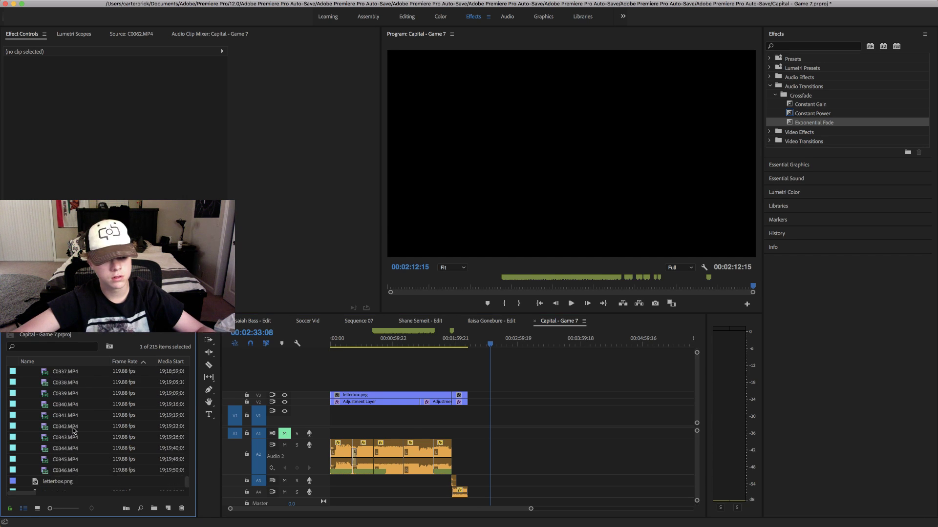
shift+click(73, 427)
scroll(72, 428, up, 20)
drag(53, 447, 491, 427)
scroll(454, 406, right, 5)
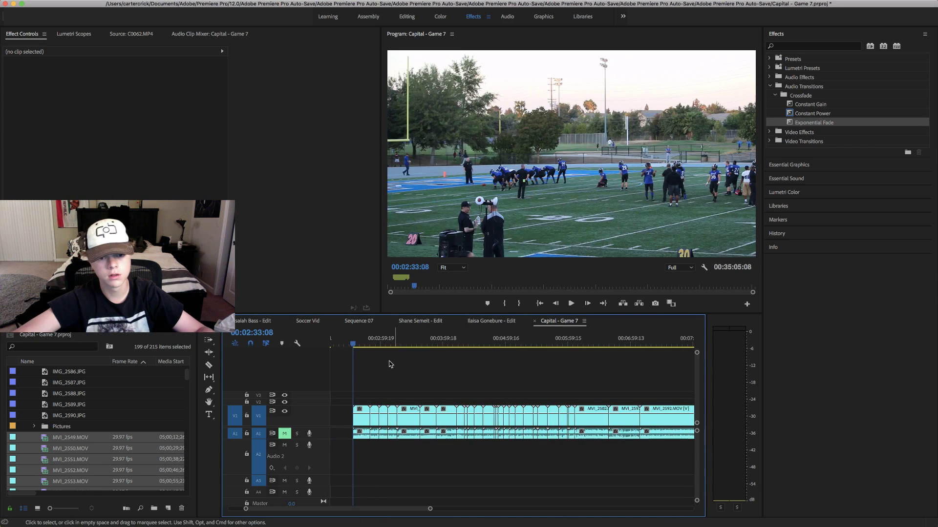
- Skim through the added game footage up to about 34:34 and return to its first clip at 2:34:01
drag(405, 341, 417, 373)
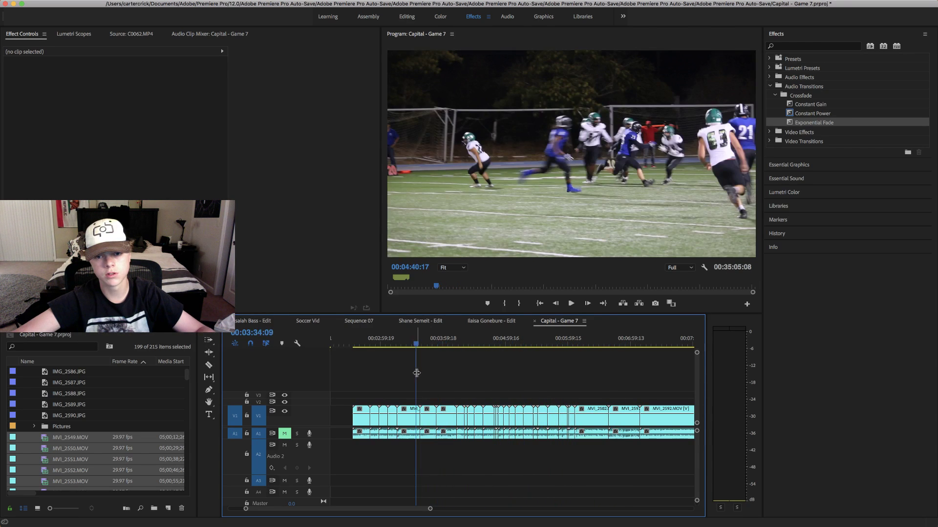
drag(430, 509, 514, 509)
drag(546, 339, 648, 351)
scroll(648, 351, down, 5)
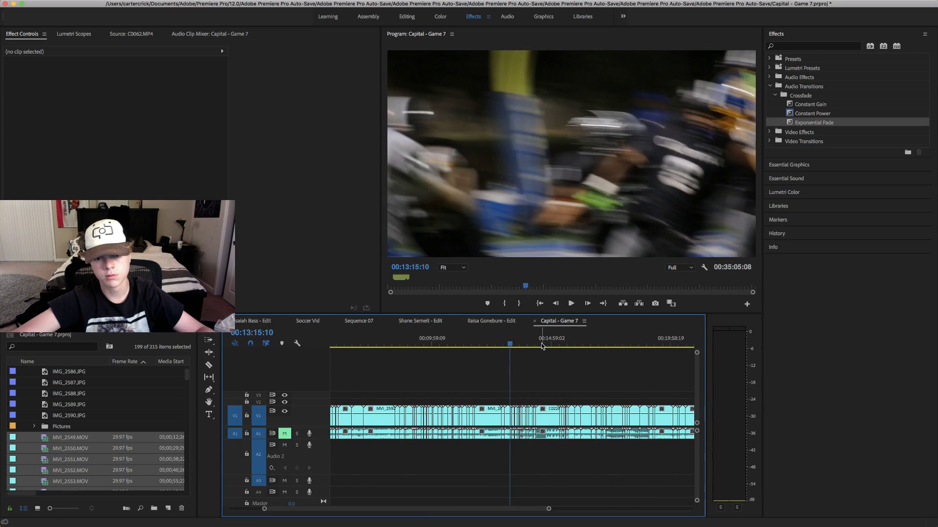
scroll(625, 352, down, 10)
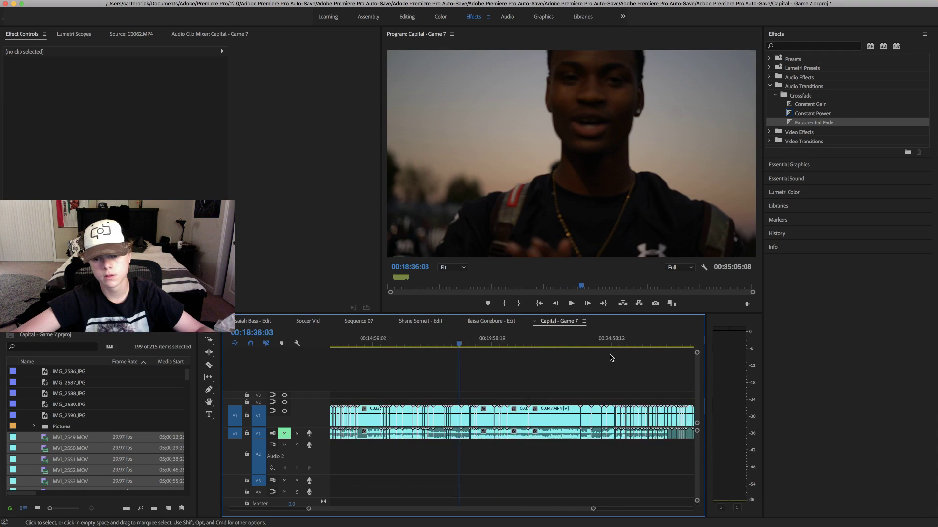
click(422, 344)
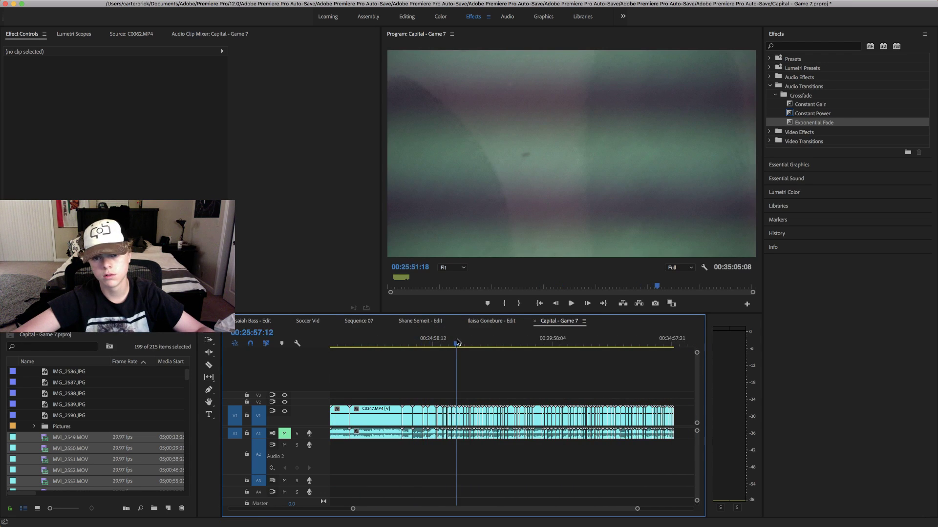
drag(483, 342, 663, 344)
scroll(382, 441, up, 14)
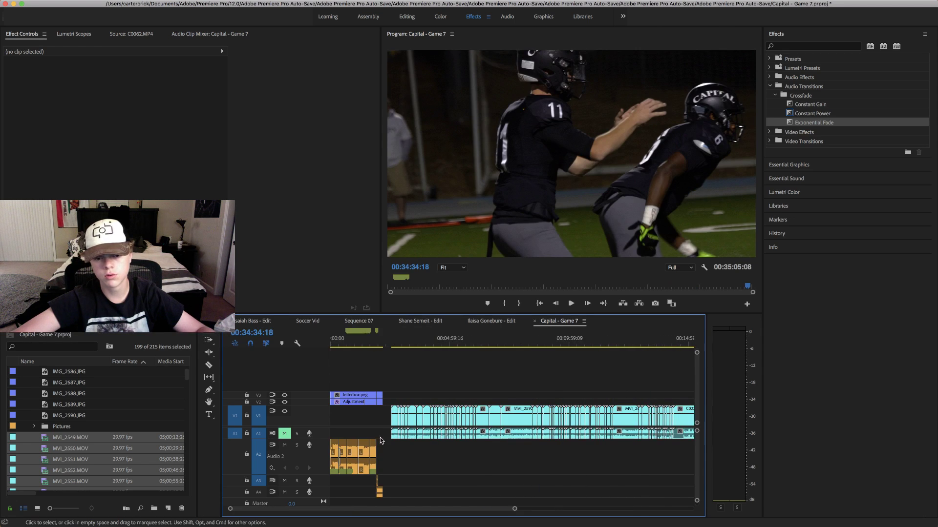
click(398, 349)
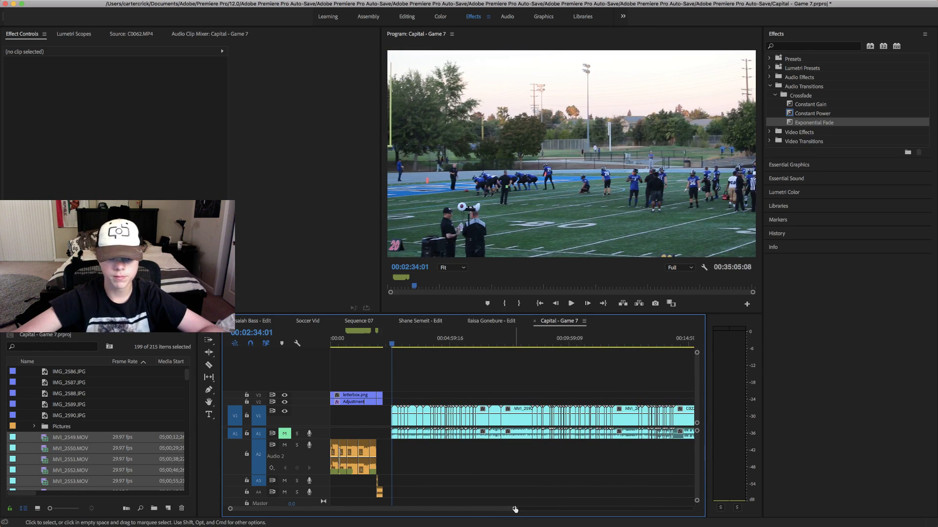
- Skim through the added game footage from its first clips to about 9:25:22
scroll(515, 509, up, 5)
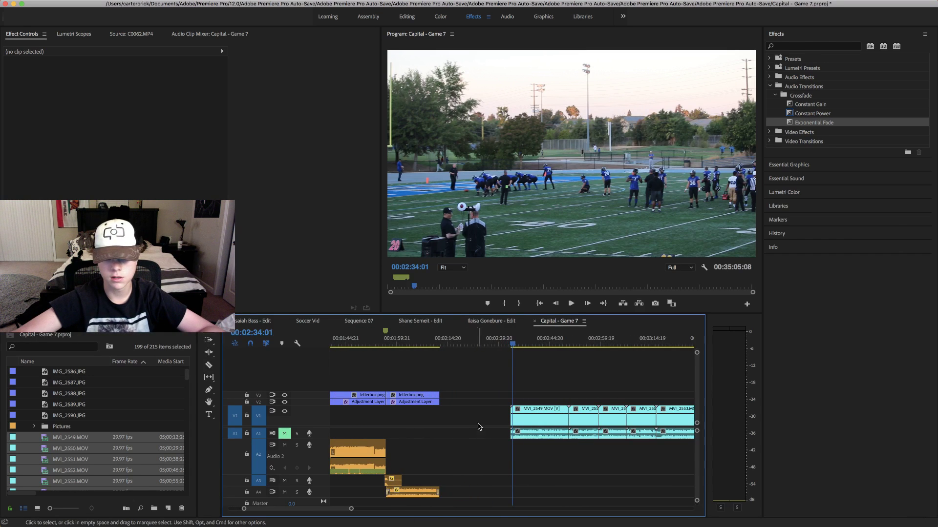
scroll(478, 423, down, 4)
drag(430, 340, 476, 338)
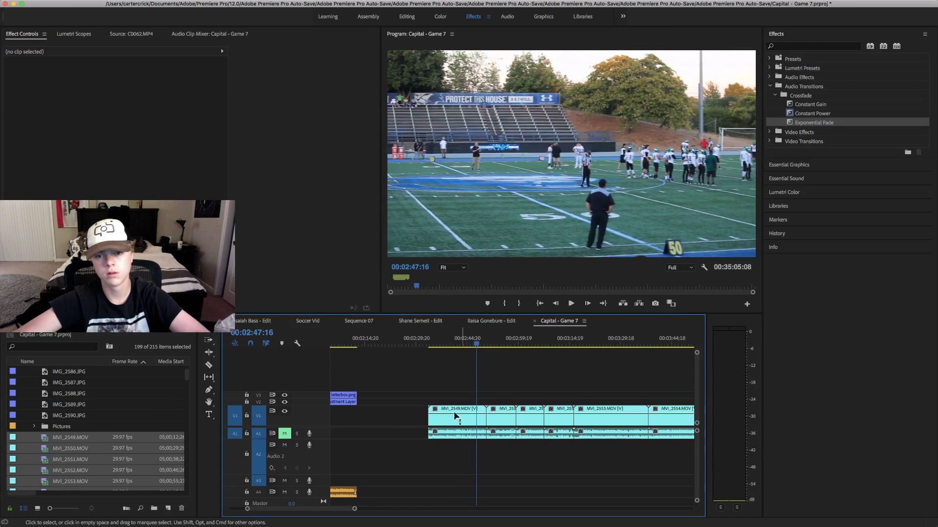
drag(355, 510, 397, 510)
scroll(459, 458, right, 5)
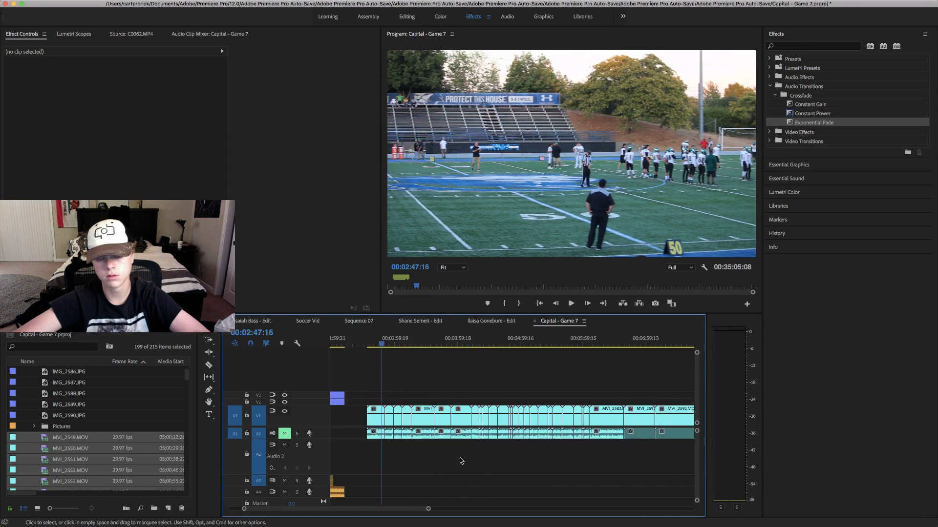
drag(587, 340, 608, 345)
scroll(613, 362, right, 5)
scroll(575, 353, right, 5)
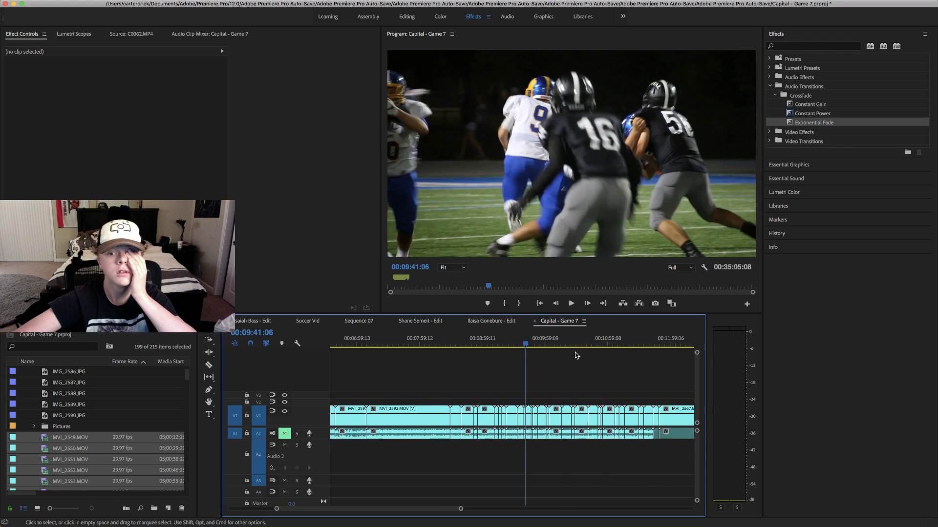
mouse_move(508, 343)
mouse_down()
mouse_move(486, 342)
mouse_move(510, 343)
mouse_up()
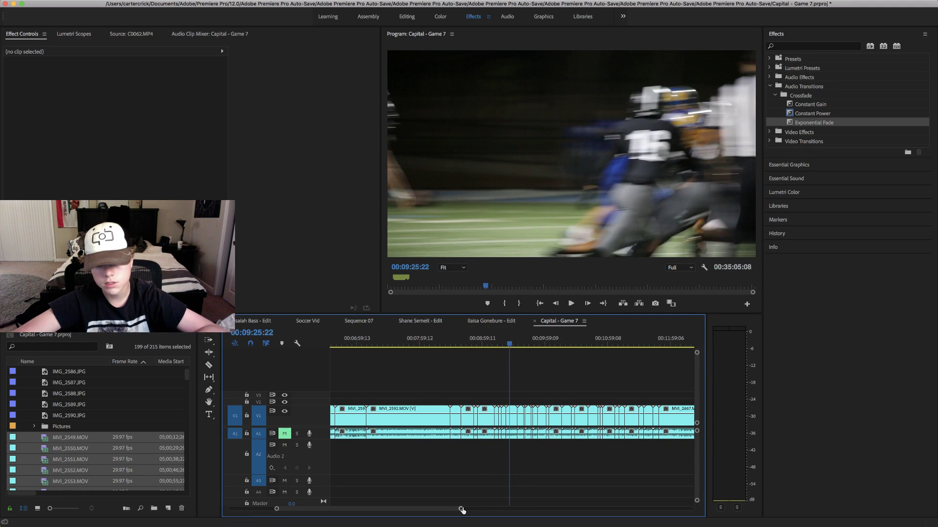
- Zoom in around MVI_2645.MOV and play the clip to about 9:30:09 to find the usable action
key(equal)
key(equal)
key(equal)
drag(498, 345, 486, 349)
key(space)
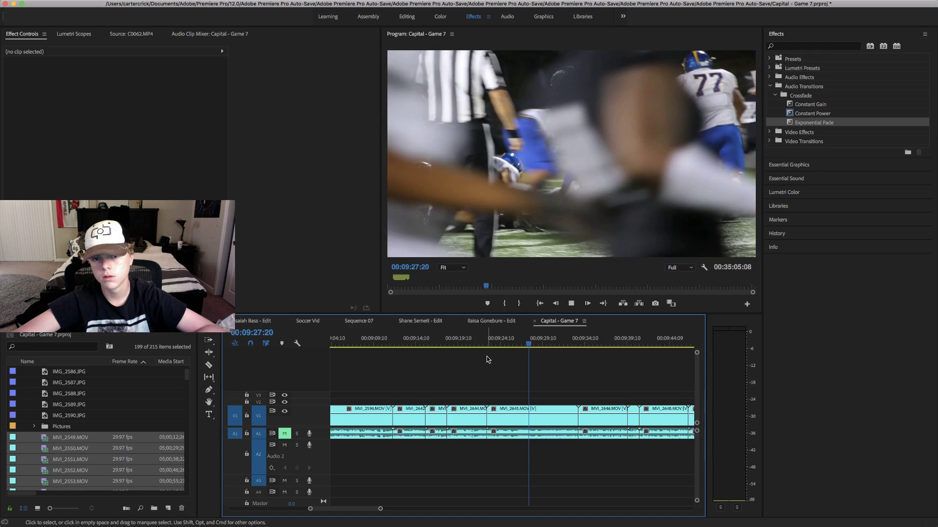
key(space)
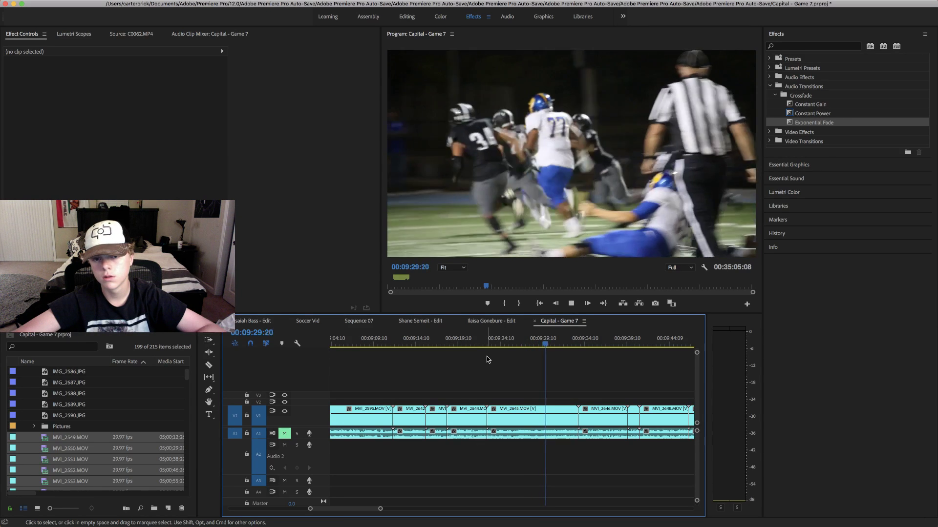
key(space)
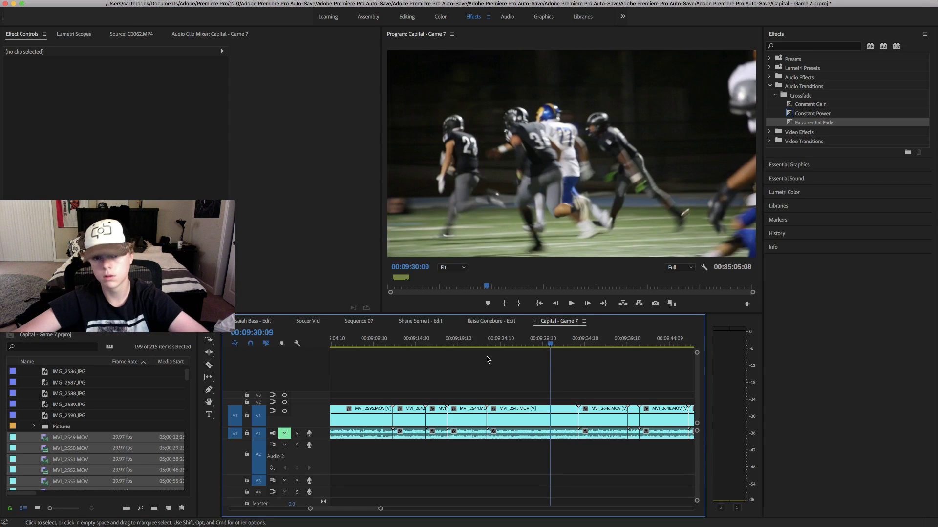
- Step back frame by frame to 9:30:00 and trim the start of MVI_2645.MOV to that point
key(Left)
key(Left)
key(Left)
key(Left)
key(Left)
key(Left)
key(Left)
key(Left)
key(Left)
key(Left)
key(Left)
key(Left)
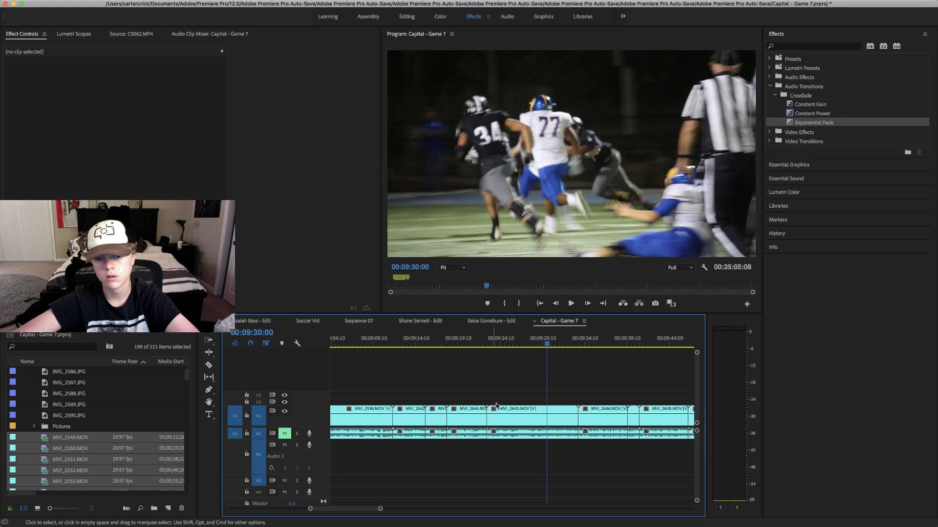
drag(492, 417, 551, 409)
- Play the rest of MVI_2645.MOV, split it at about 9:31:00 and delete the part after the cut
key(space)
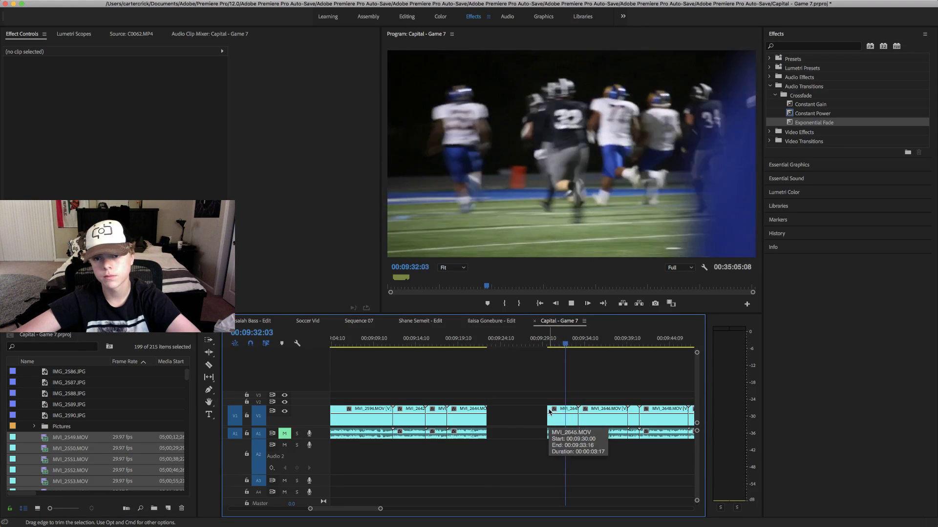
key(space)
drag(575, 342, 570, 342)
click(573, 420)
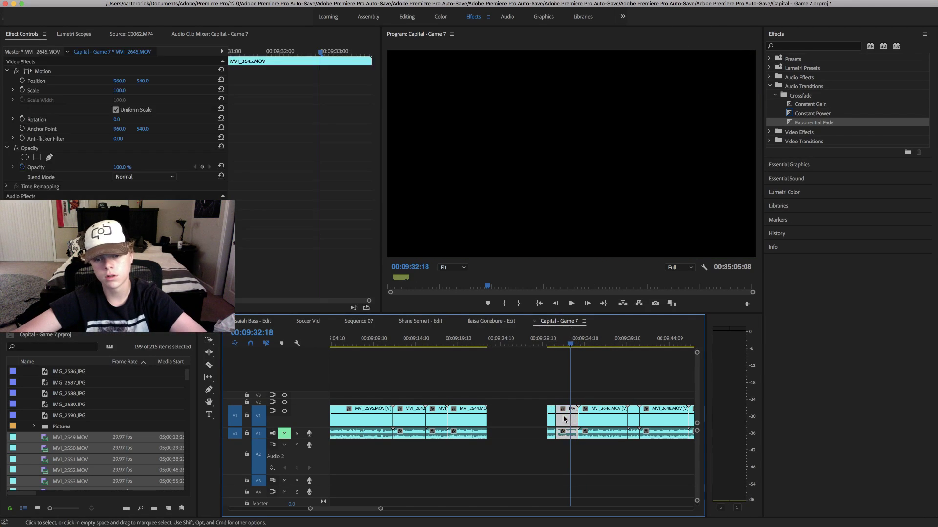
key(Delete)
- Try deleting the remaining short piece of MVI_2645.MOV and undo the deletion
click(551, 418)
scroll(532, 371, left, 3)
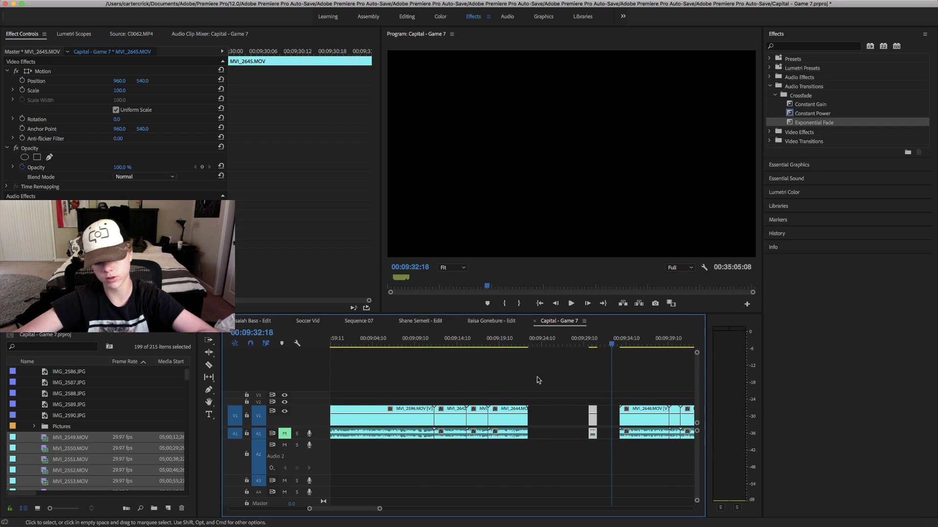
key(Delete)
key(super+z)
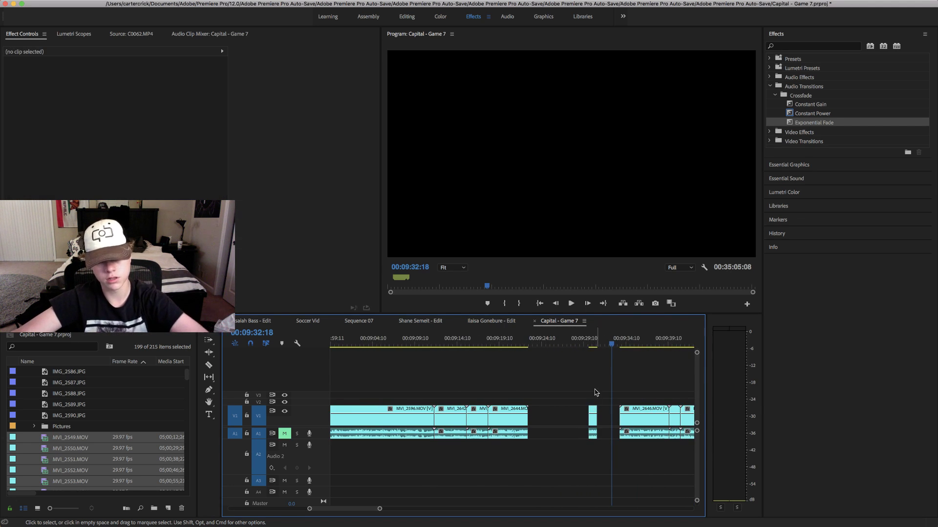
drag(594, 345, 588, 345)
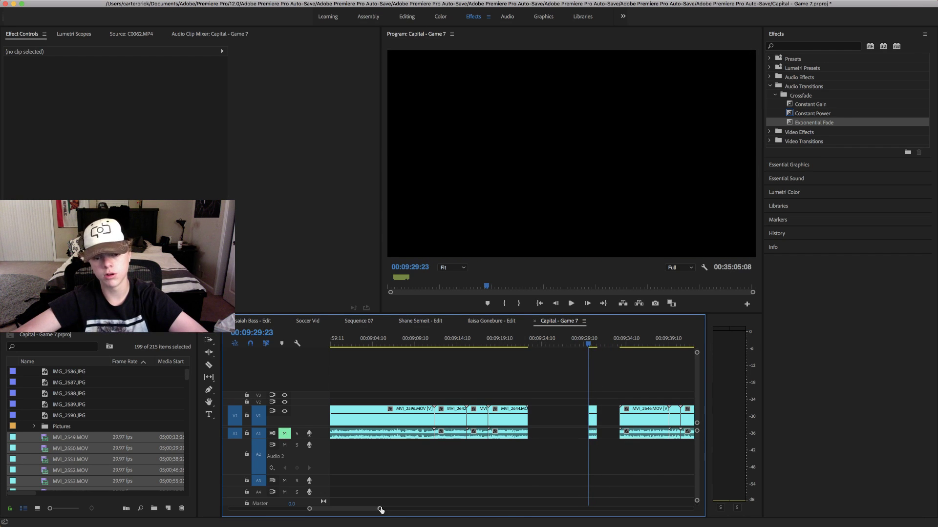
drag(381, 510, 419, 504)
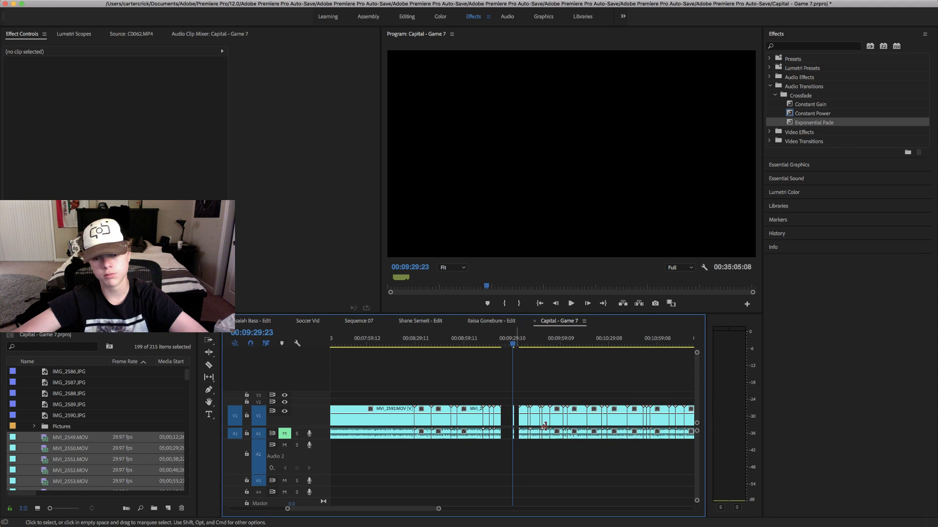
scroll(559, 411, right, 3)
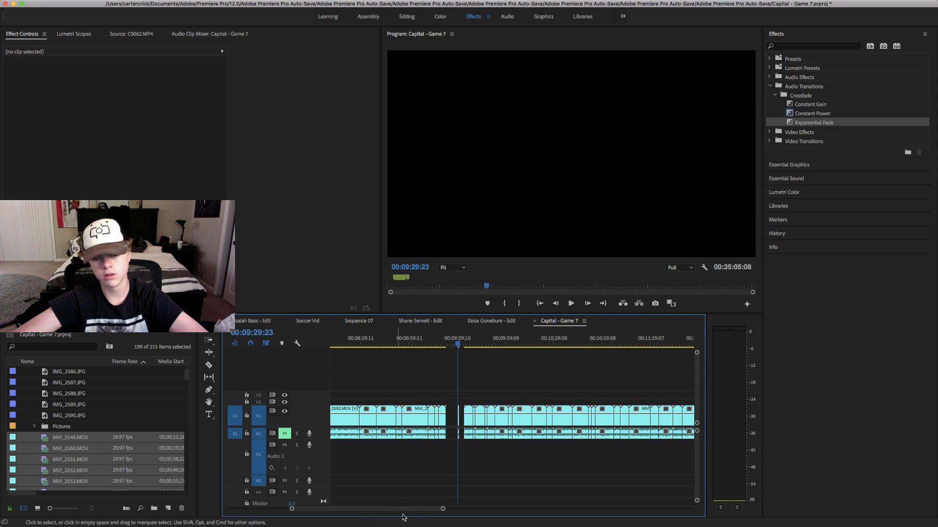
scroll(461, 480, left, 15)
drag(556, 406, 684, 432)
scroll(532, 423, right, 2)
scroll(532, 423, left, 1)
scroll(533, 424, left, 2)
mouse_move(571, 421)
mouse_down()
mouse_move(323, 427)
mouse_move(571, 422)
mouse_up()
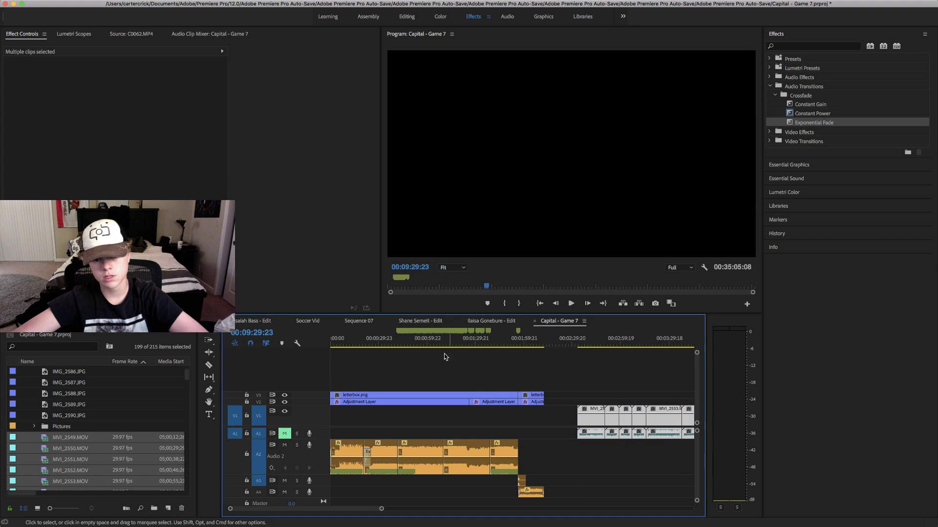
drag(448, 344, 477, 346)
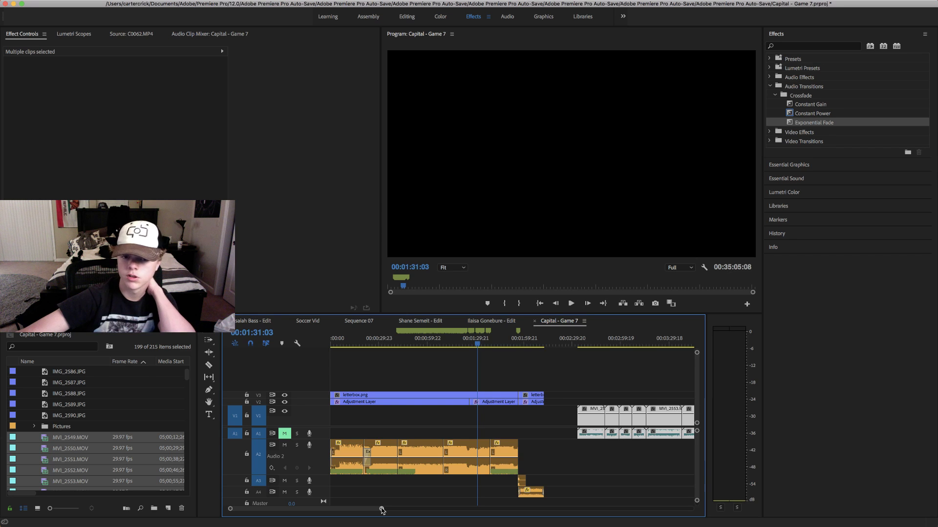
drag(382, 511, 424, 509)
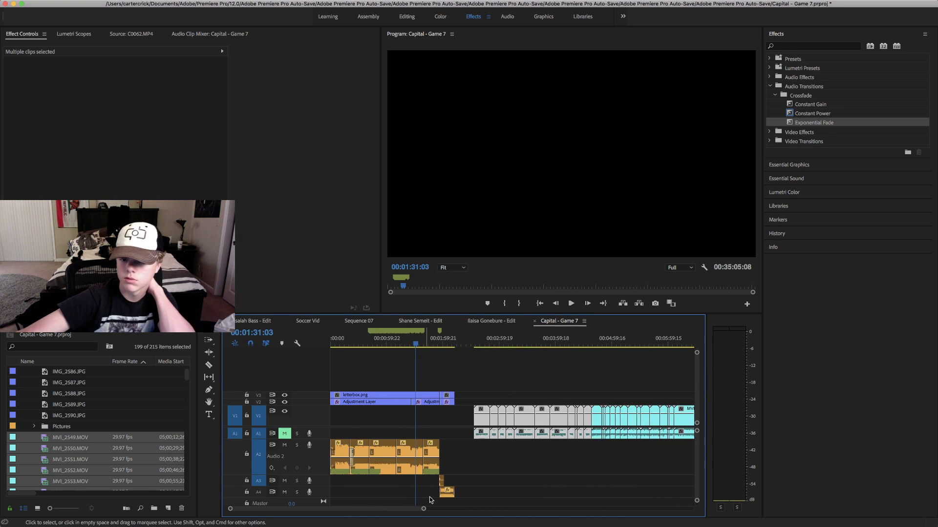
click(468, 478)
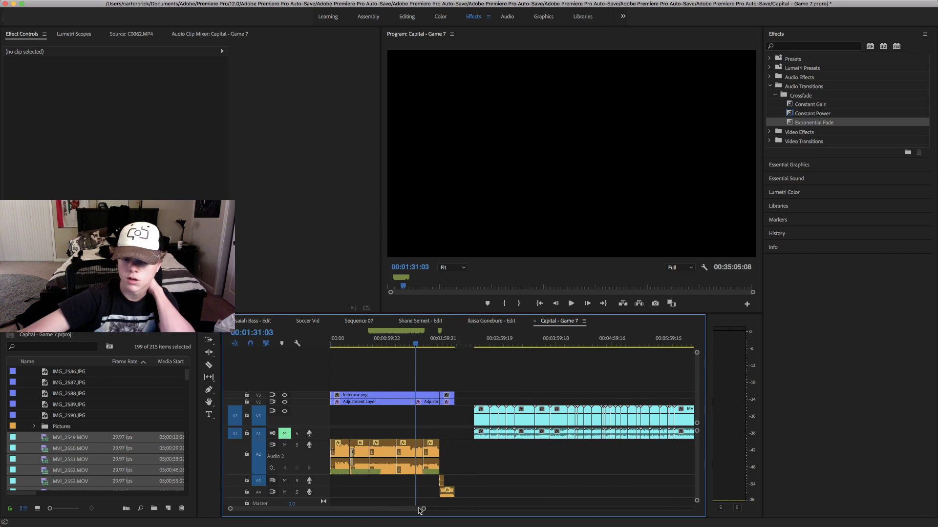
- Review the marked music section, play it from about 0:40:21, and place the playhead at 2:07:01
key(=)
key(=)
key(=)
key(=)
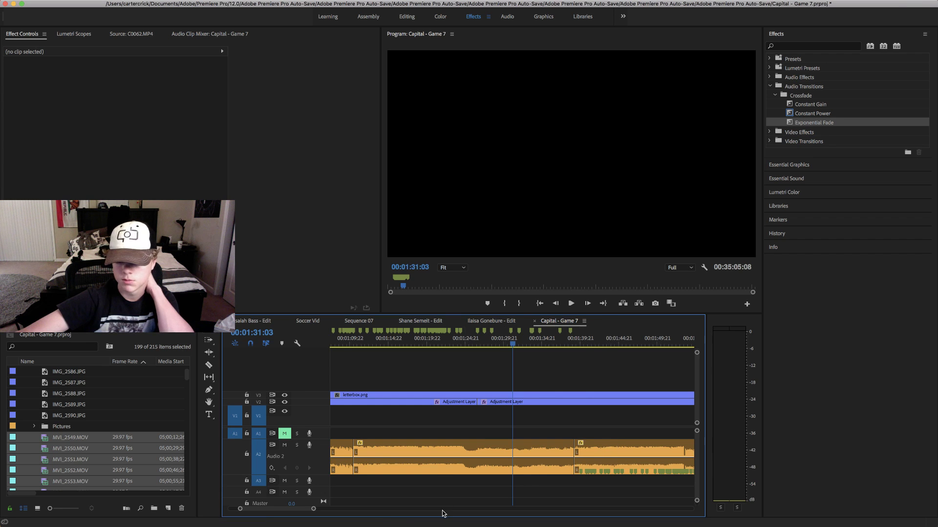
drag(314, 509, 385, 509)
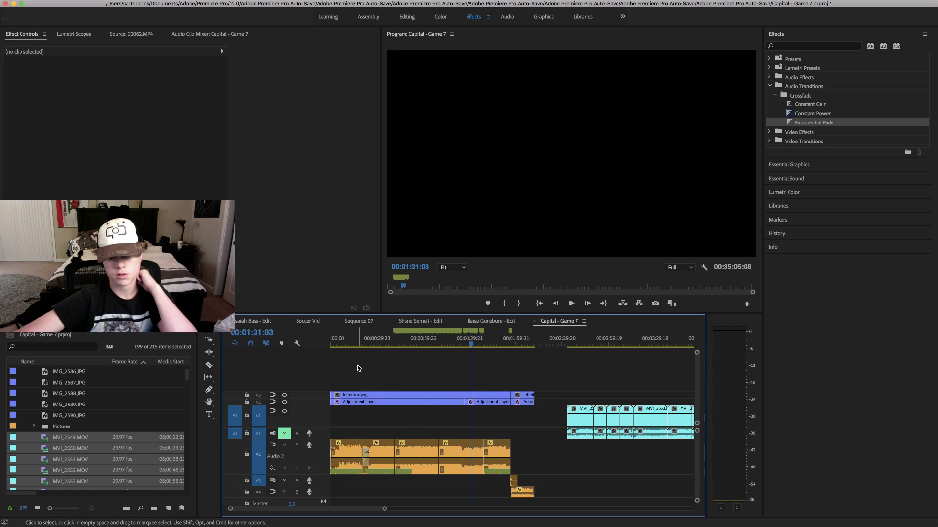
drag(359, 342, 393, 342)
key(space)
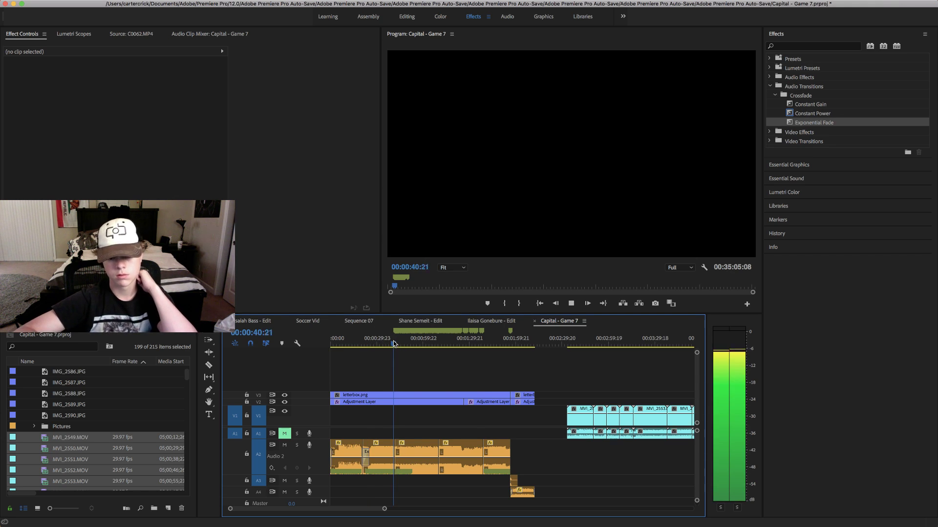
key(space)
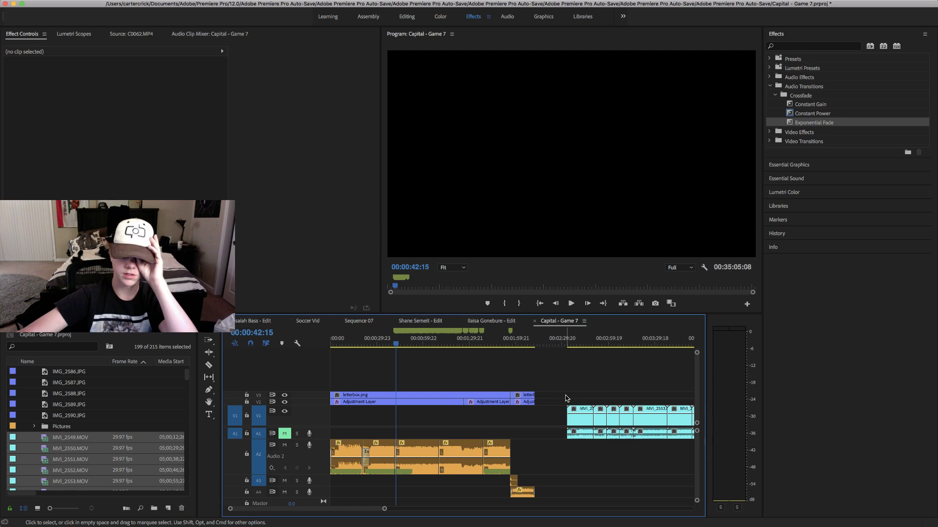
drag(513, 344, 526, 344)
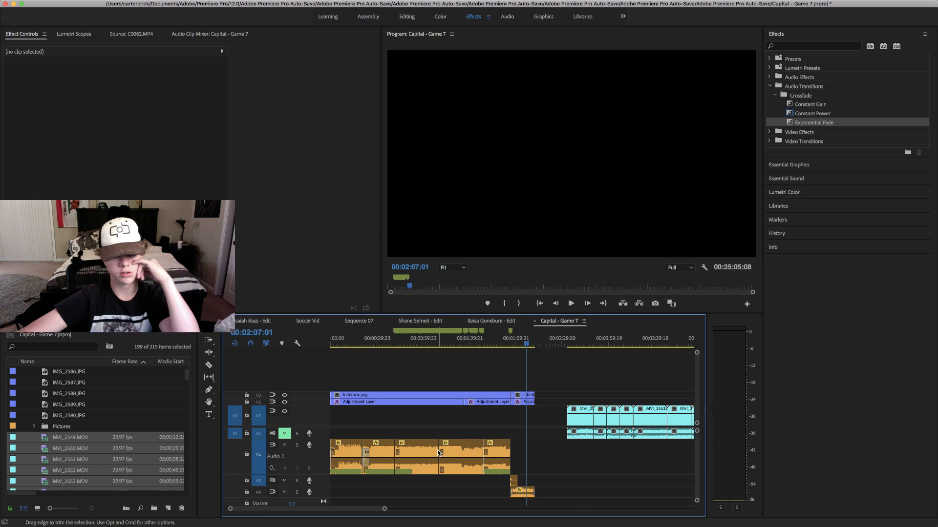
- Move the trimmed piece of MVI_2645.MOV back across the gap so it sits directly after the preceding clip
scroll(437, 450, down, 3)
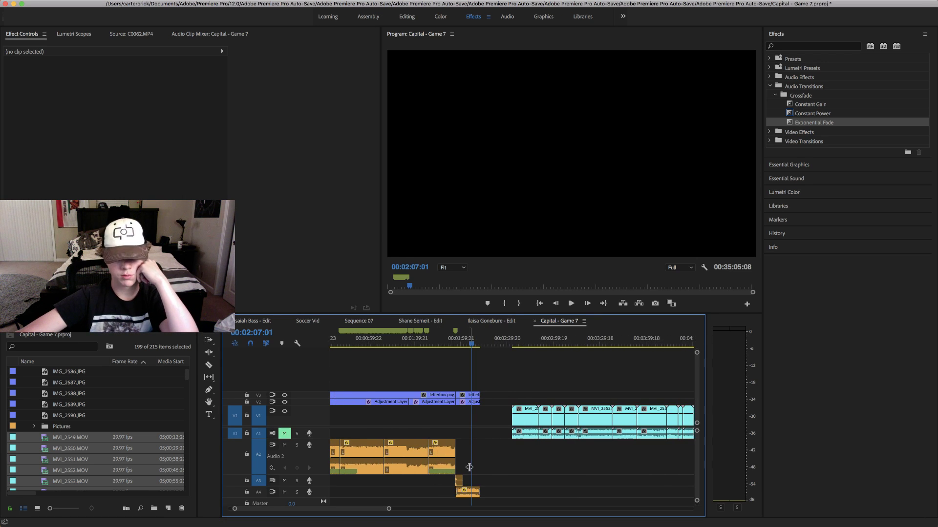
scroll(500, 454, down, 10)
scroll(504, 450, down, 10)
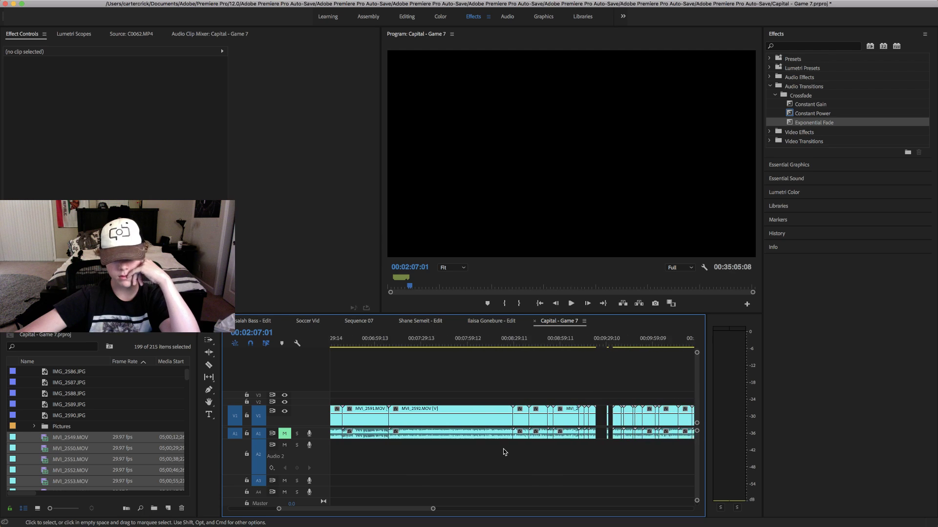
scroll(503, 449, up, 5)
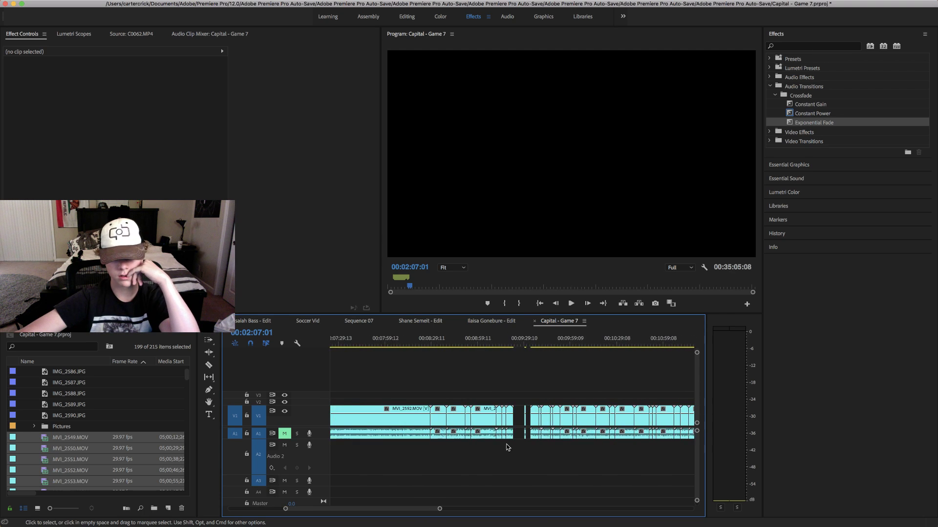
drag(554, 419, 517, 415)
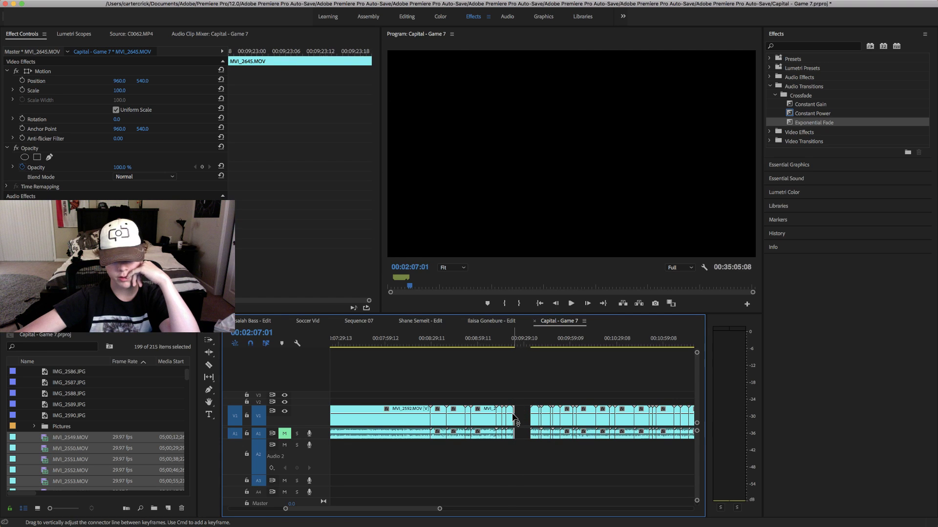
- Slow the trimmed MVI_2645.MOV piece to 20% speed
right_click(516, 412)
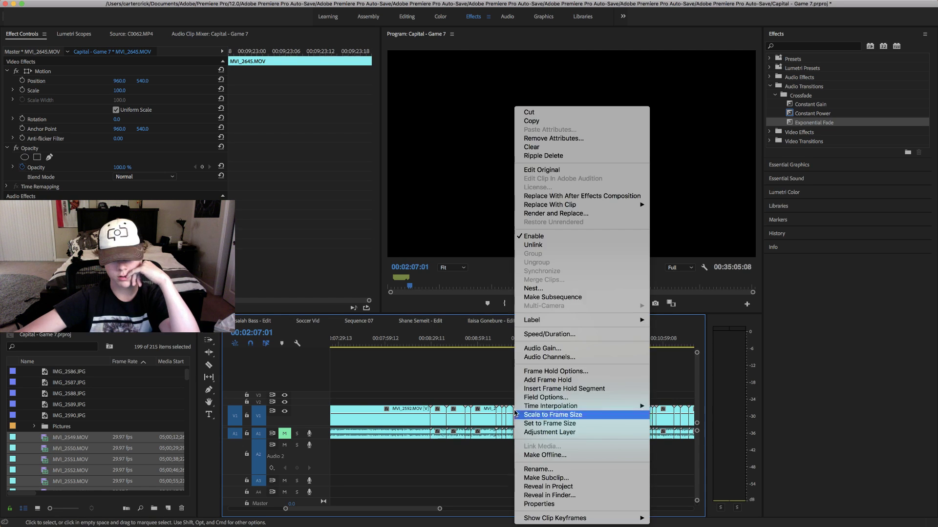
click(555, 334)
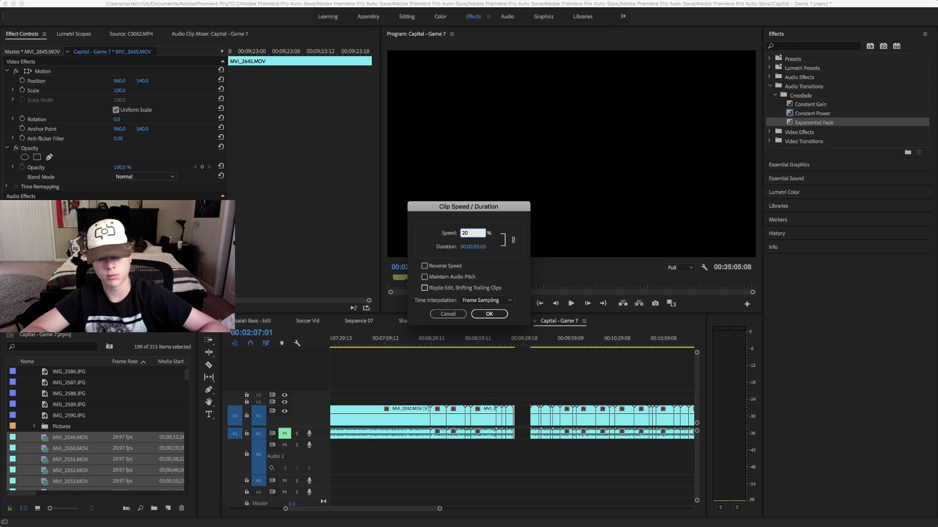
key(Return)
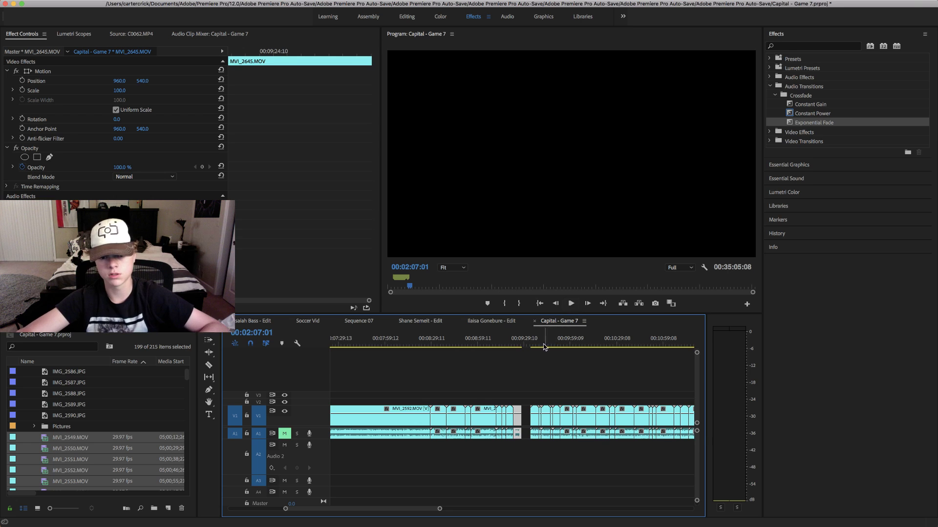
- Play the slowed MVI_2645.MOV piece from its start and open the clip's properties to examine its frame rate
click(513, 348)
key(space)
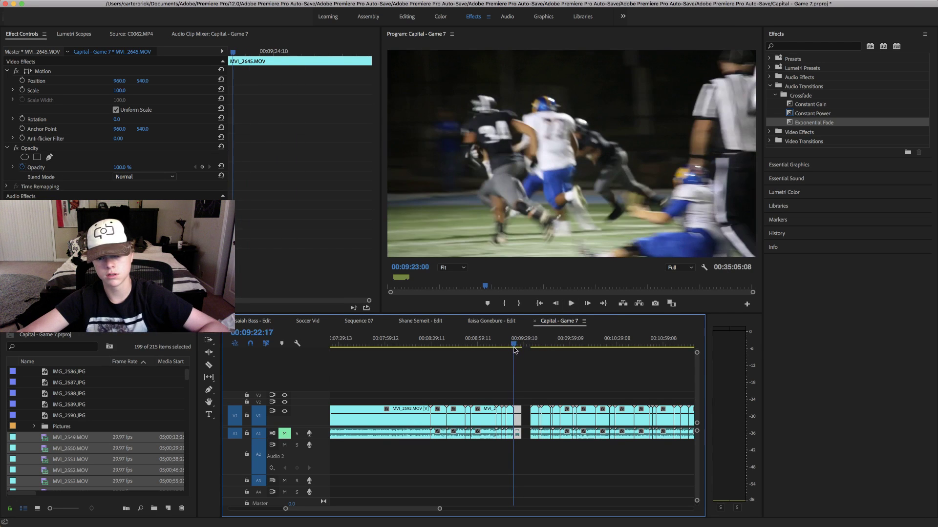
key(space)
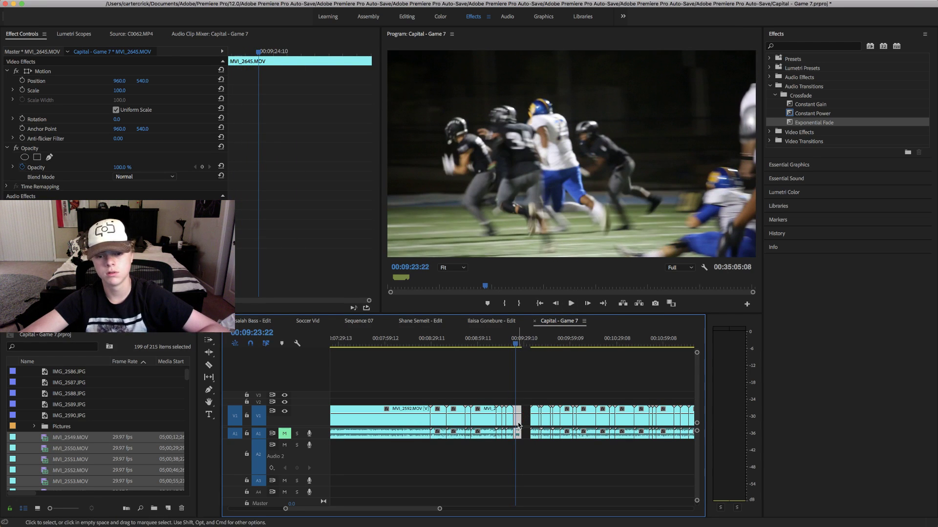
right_click(517, 416)
click(543, 504)
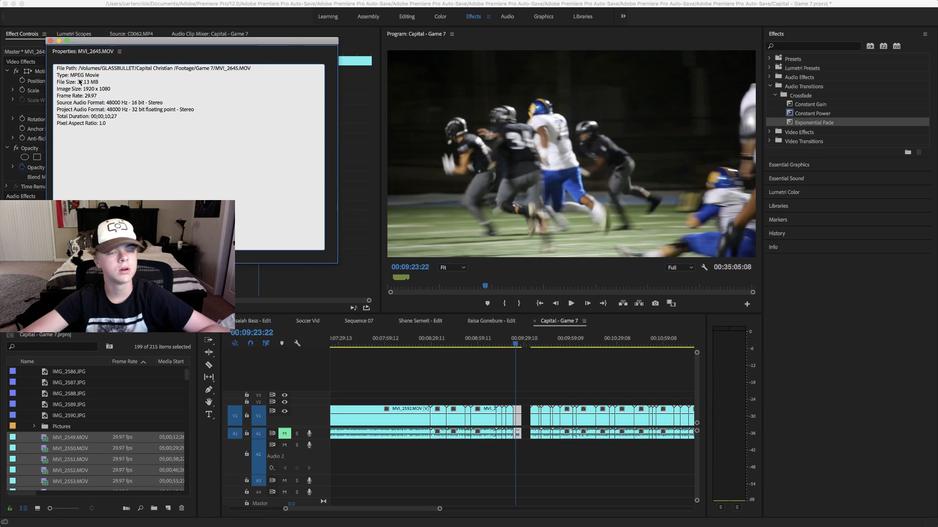
- Close the clip properties and delete the slowed MVI_2645.MOV piece from the timeline
click(51, 41)
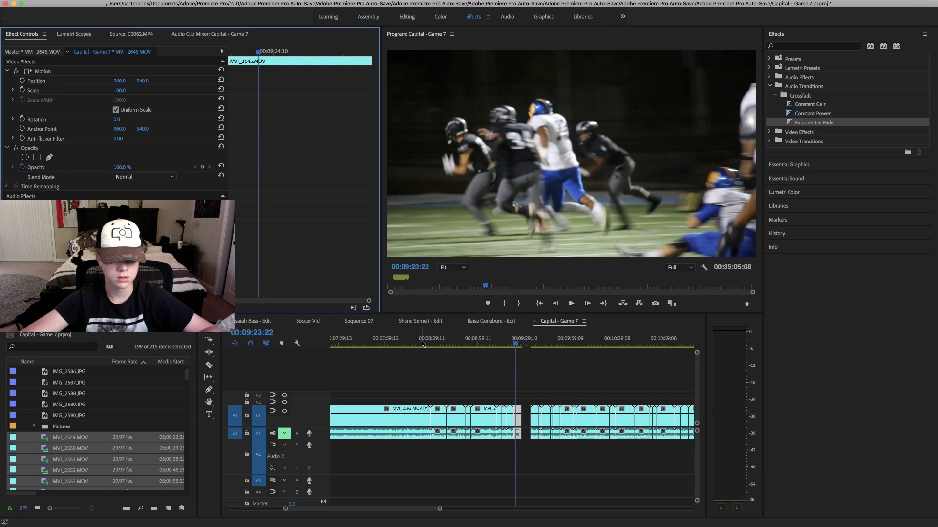
key(Delete)
- Scrub through the footage beyond 00:14:40 and play the team run-out shots, stopping at 00:16:11:07
scroll(603, 493, right, 5)
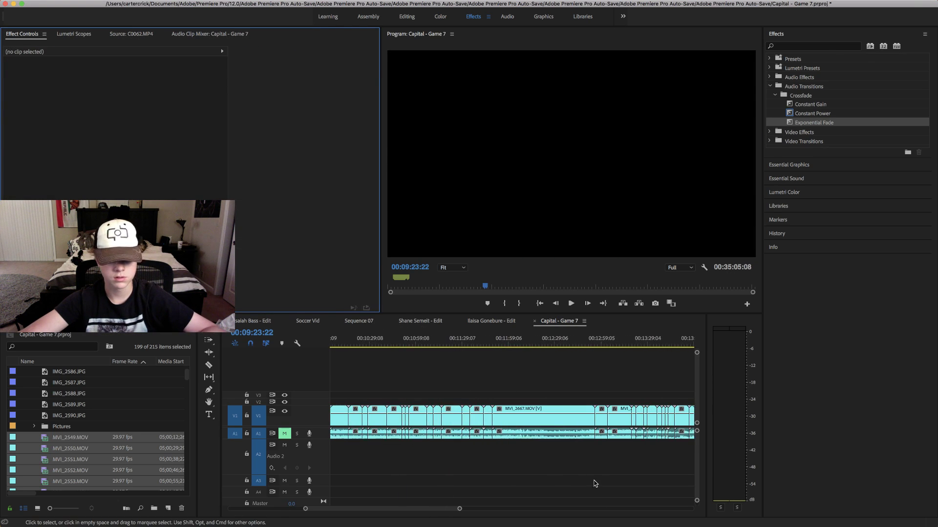
scroll(564, 352, right, 5)
click(505, 340)
mouse_move(505, 341)
mouse_down()
mouse_move(518, 341)
mouse_move(511, 344)
mouse_up()
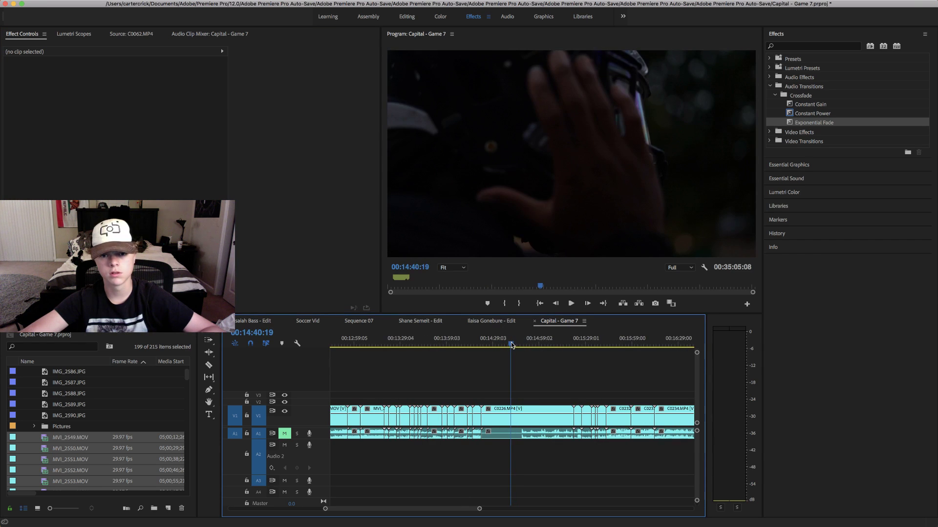
scroll(525, 354, right, 3)
click(533, 343)
drag(535, 344, 646, 360)
scroll(643, 360, right, 3)
drag(465, 340, 569, 346)
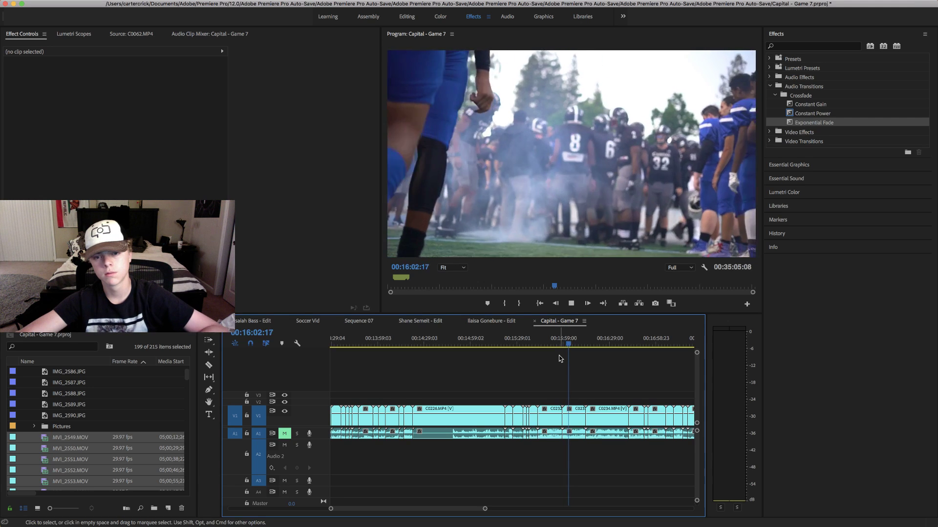
key(space)
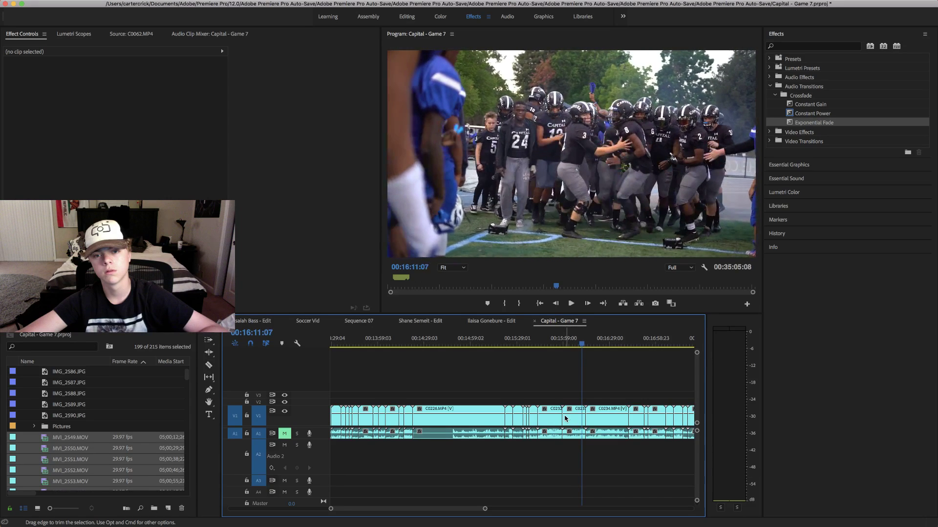
- Trim the start of C0233.MP4 to 00:16:11:07 and play on through the players' run toward the camera
drag(565, 419, 583, 409)
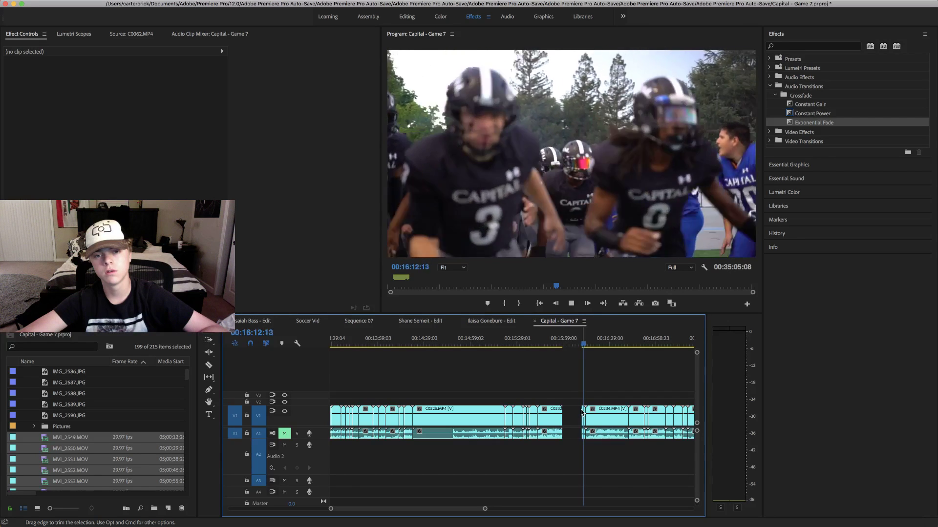
key(space)
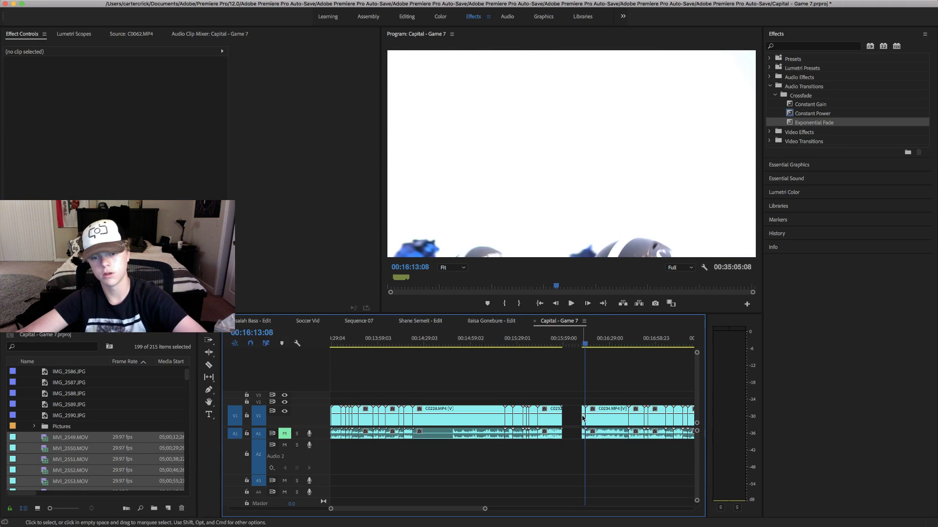
- Step frame by frame to the moment the player covers the lens and trim the end of C0233.MP4 to 00:16:13:02
key(Left)
key(Left)
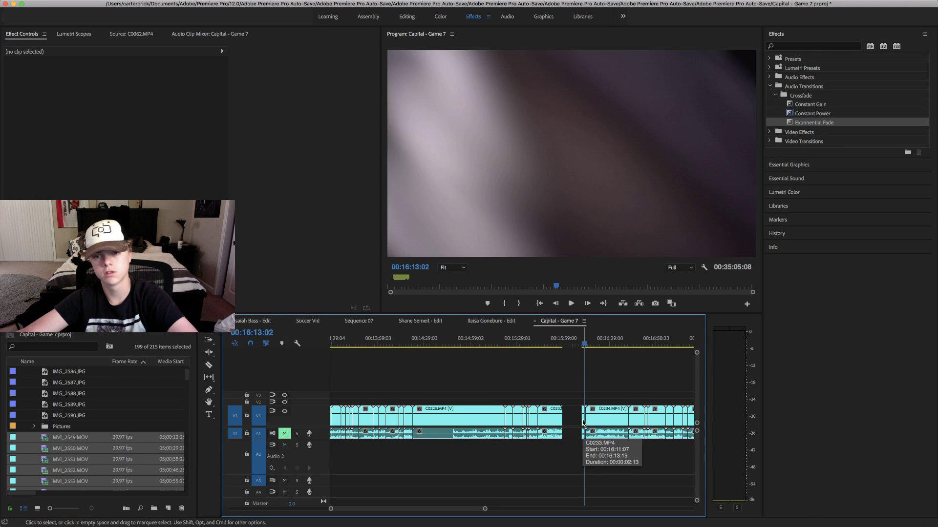
key(Left)
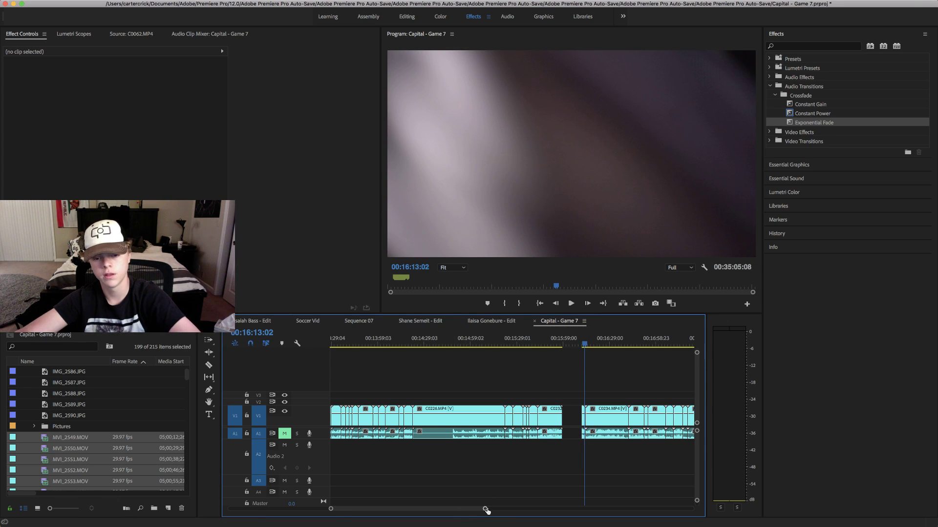
key(Left)
key(Left)
key(Left)
key(Left)
key(Left)
key(Left)
key(Left)
key(Left)
key(Left)
key(Left)
key(Left)
key(Left)
key(Left)
key(Left)
key(Left)
key(Left)
key(Left)
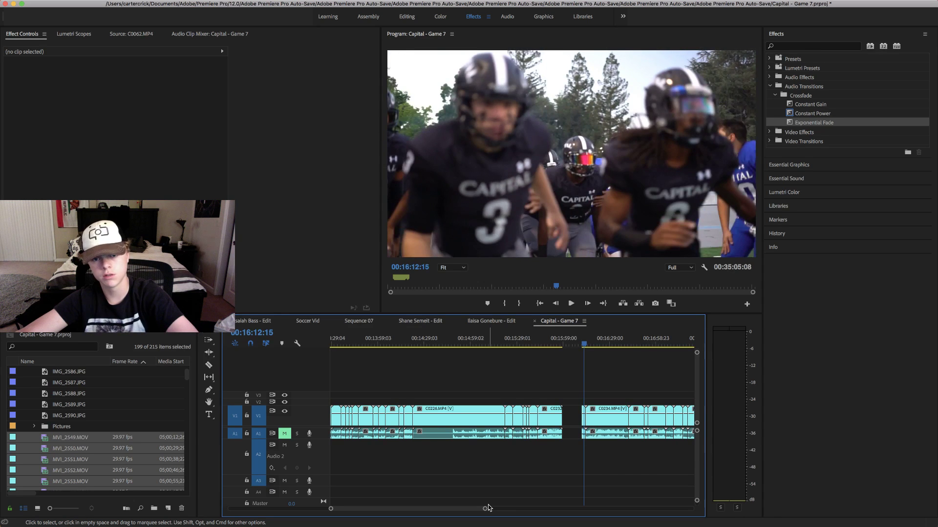
key(Right)
key(Right)
key(Right)
key(Right)
key(Right)
key(Right)
key(Right)
key(Right)
key(Right)
key(Right)
key(Right)
key(Right)
key(Right)
key(Right)
key(Right)
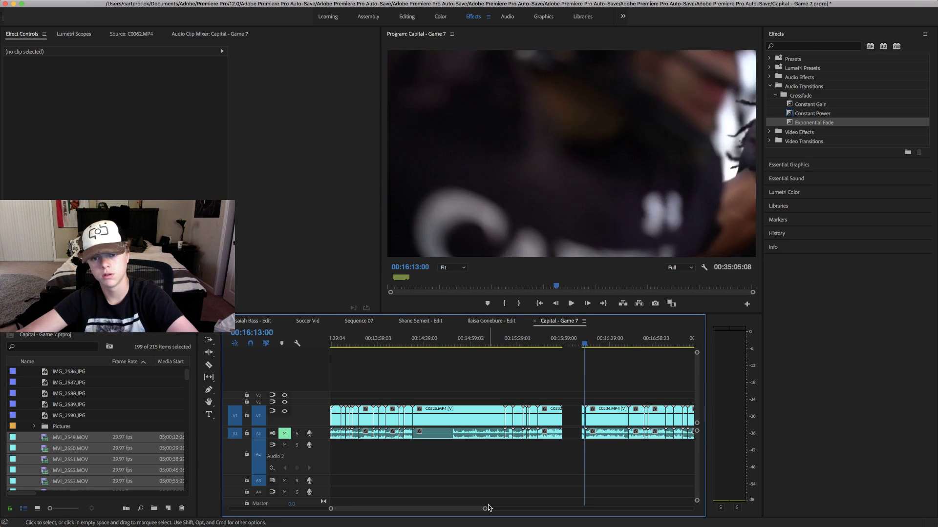
key(Right)
key(Right)
key(Right)
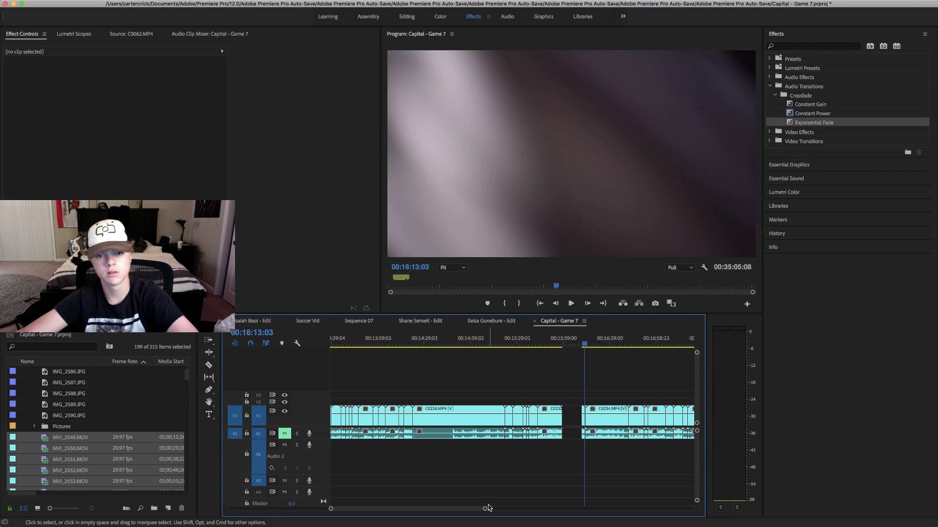
key(=)
key(=)
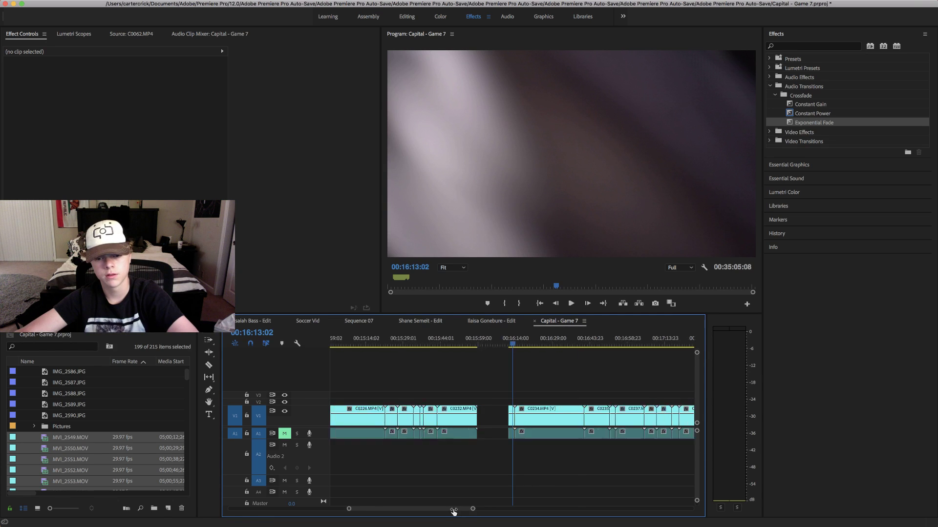
drag(517, 416, 511, 416)
scroll(488, 464, up, 3)
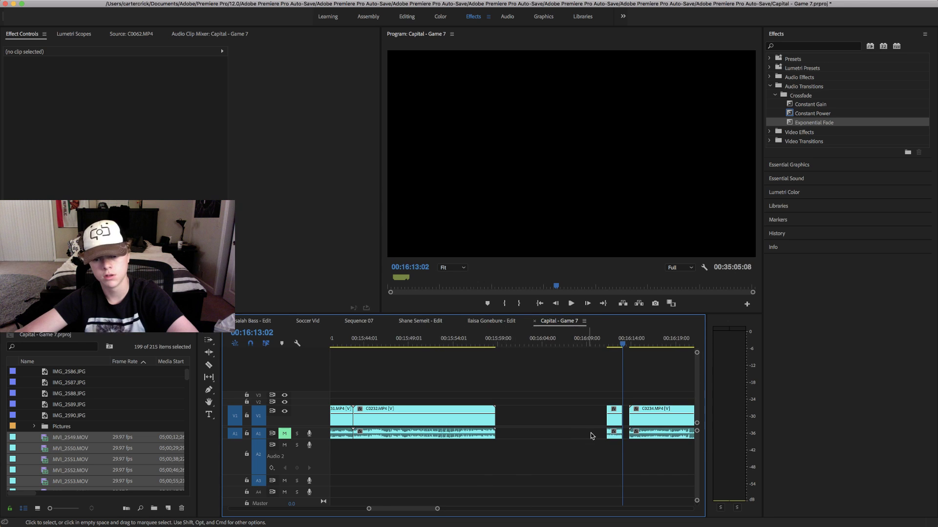
- Move the trimmed C0233.MP4 piece back against the end of C0232.MP4 and examine its frame rate in the clip properties
drag(614, 417, 501, 424)
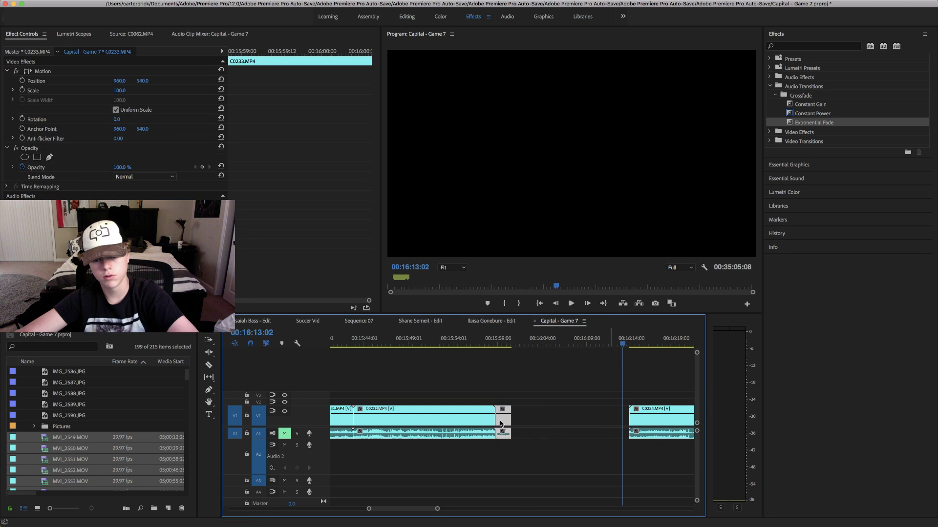
right_click(500, 424)
click(539, 506)
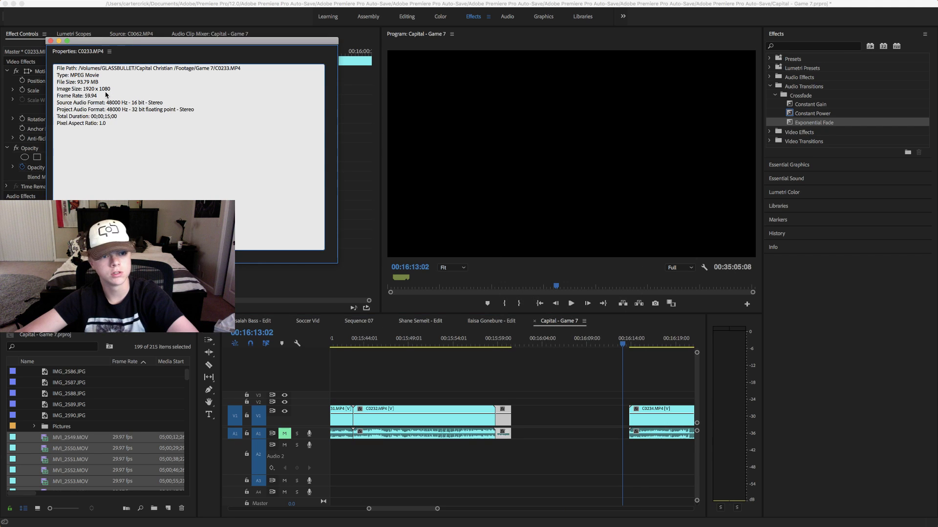
click(48, 40)
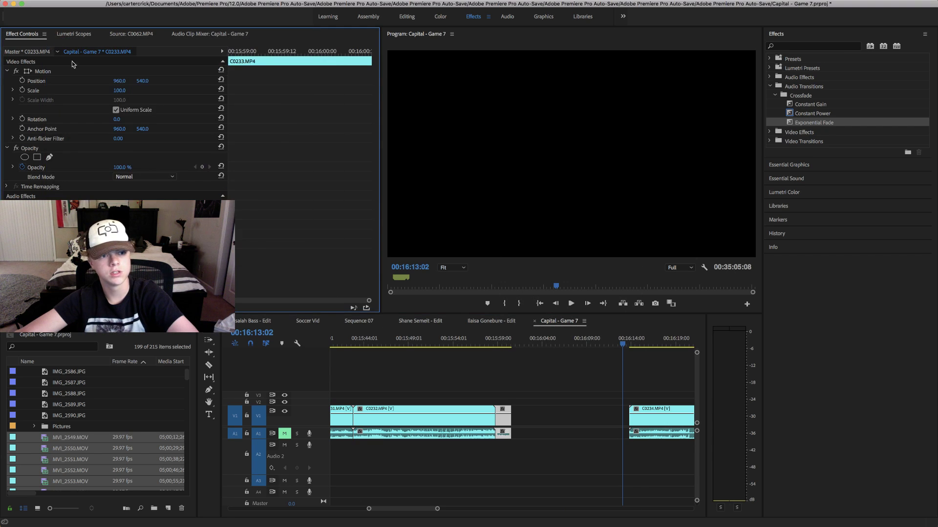
- Slow the trimmed C0233.MP4 piece to 40% speed and play it from its start
right_click(503, 422)
click(503, 421)
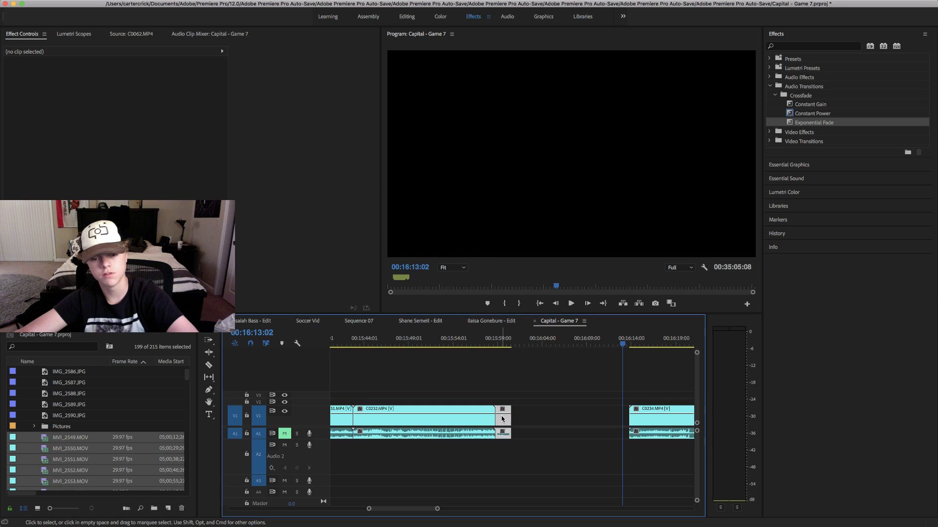
click(502, 423)
right_click(503, 423)
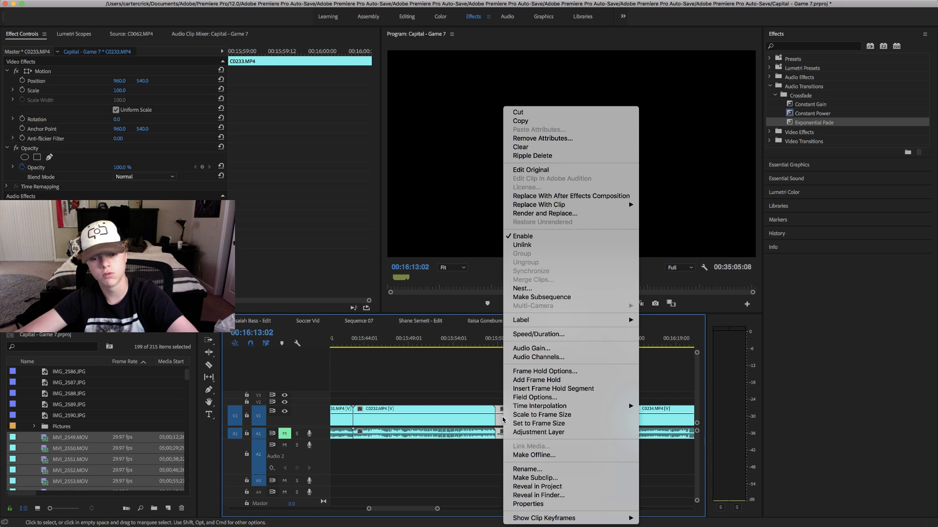
click(517, 338)
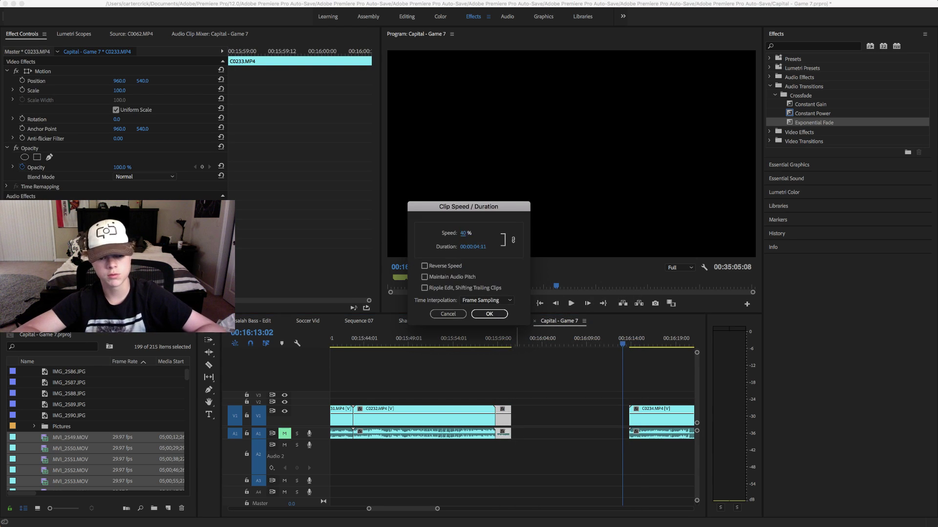
key(Return)
click(497, 345)
key(space)
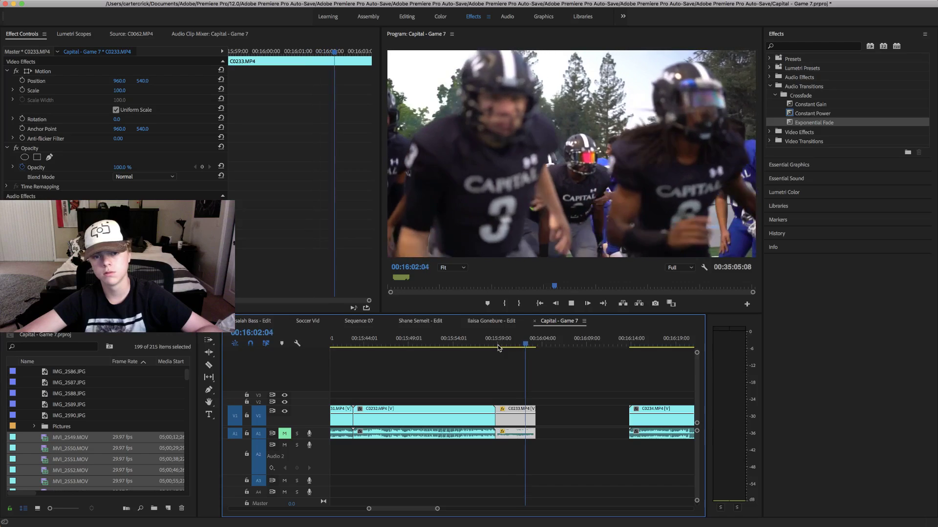
key(space)
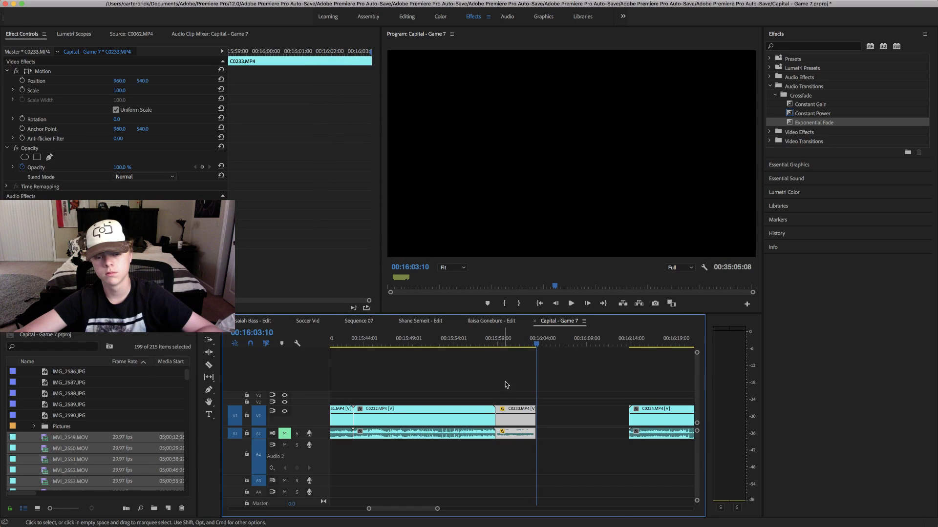
- Move the slowed C0233.MP4 clip to the very start of the sequence on V1 and play it beneath the letterbox
drag(436, 510, 566, 495)
scroll(507, 439, left, 10)
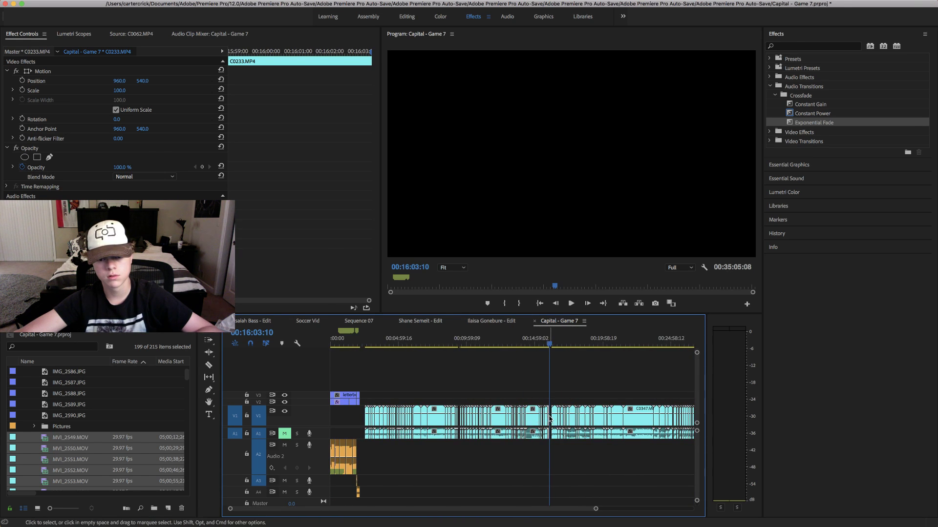
key(Home)
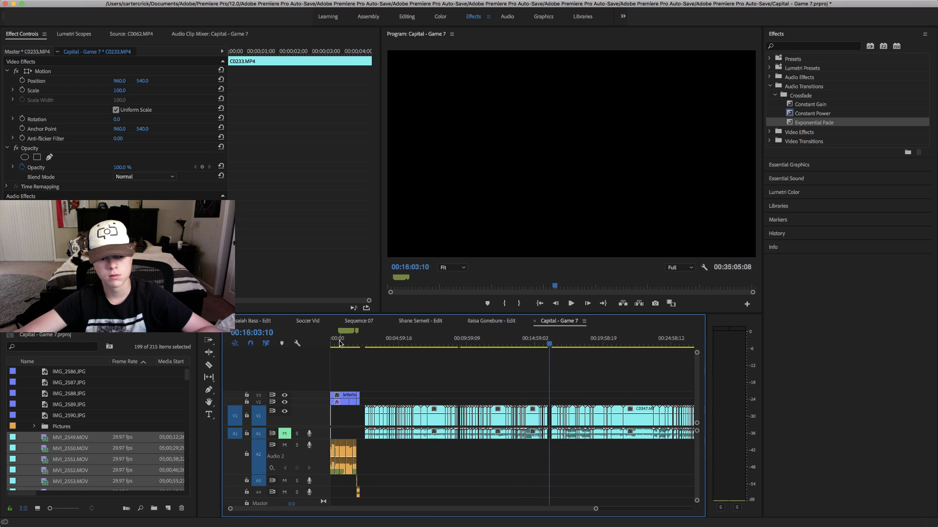
key(space)
drag(594, 509, 444, 512)
key(space)
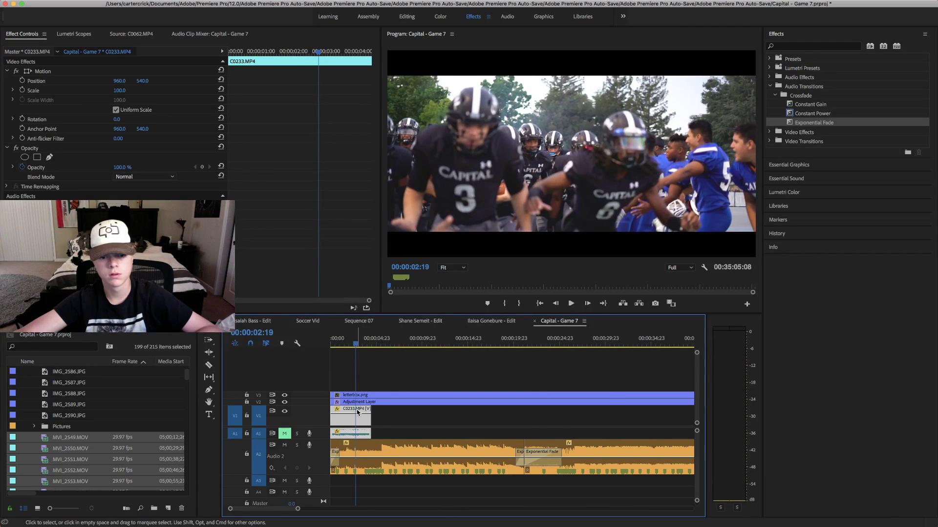
- Move C0233.MP4 to the music crossfade at 00:00:20:08 and play with the music to 00:00:26:16
drag(340, 419, 526, 419)
drag(544, 350, 521, 347)
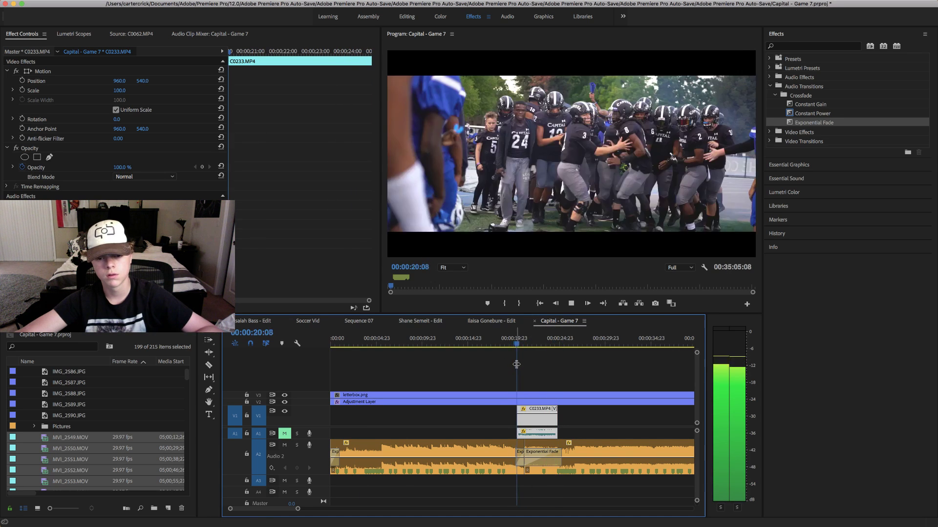
key(space)
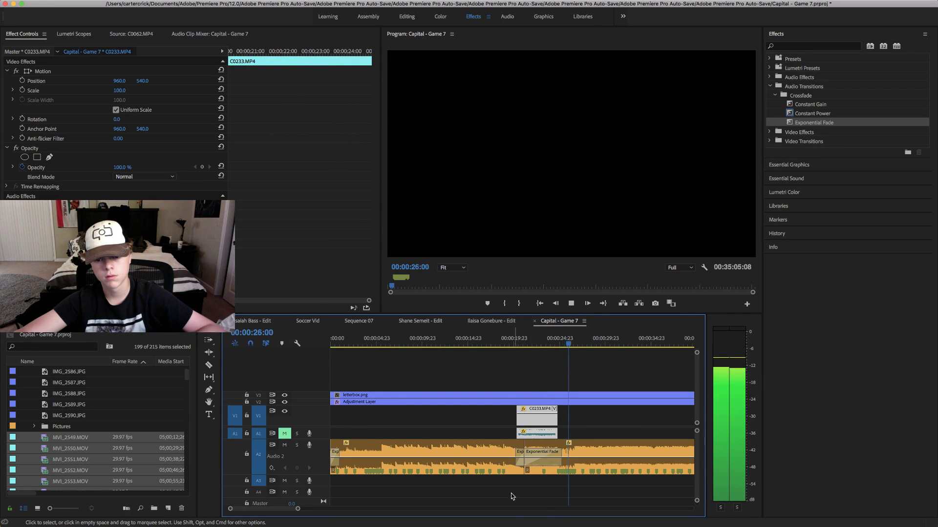
key(space)
key(Left)
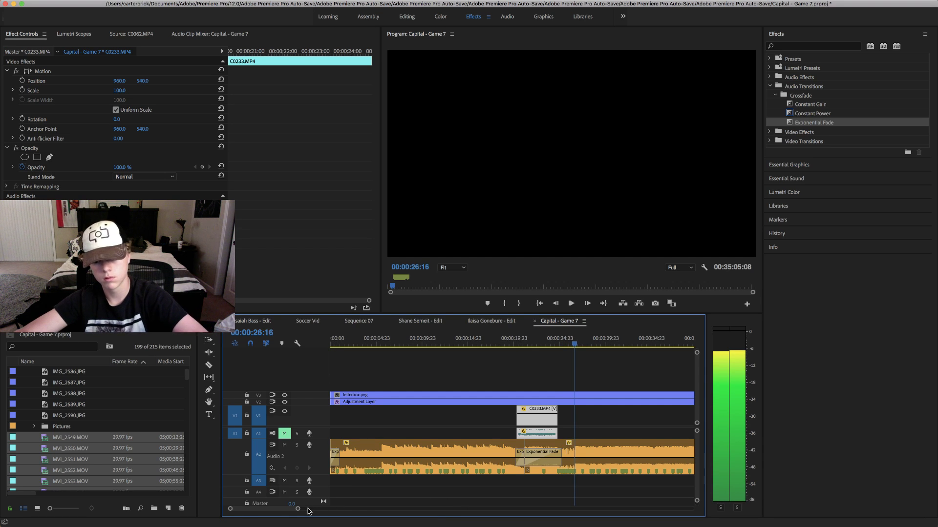
- Shift C0233.MP4 along the timeline so it ends at 00:00:26:16, and play it against the music
drag(535, 423, 552, 423)
click(528, 342)
key(space)
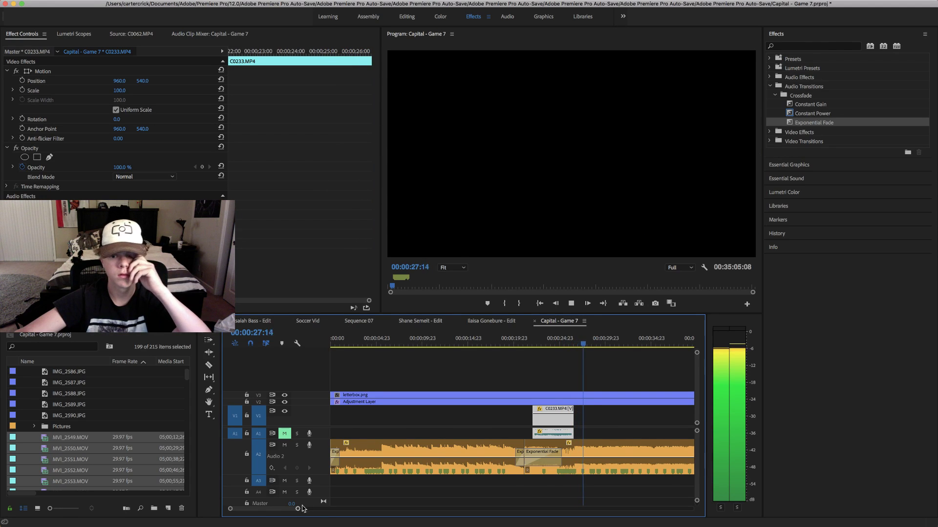
key(space)
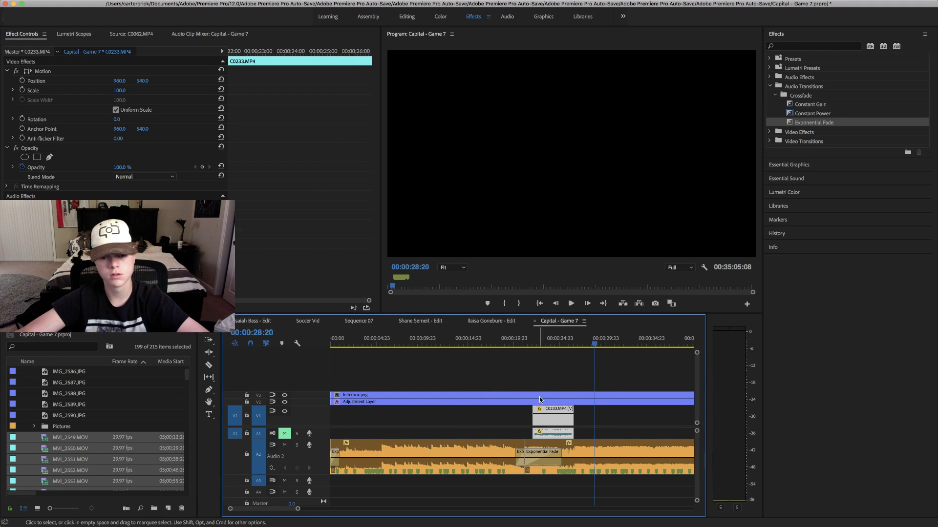
- Display the Time Remapping speed line on C0233.MP4 and place the playhead at 00:00:25:22 near the clip's end
right_click(547, 427)
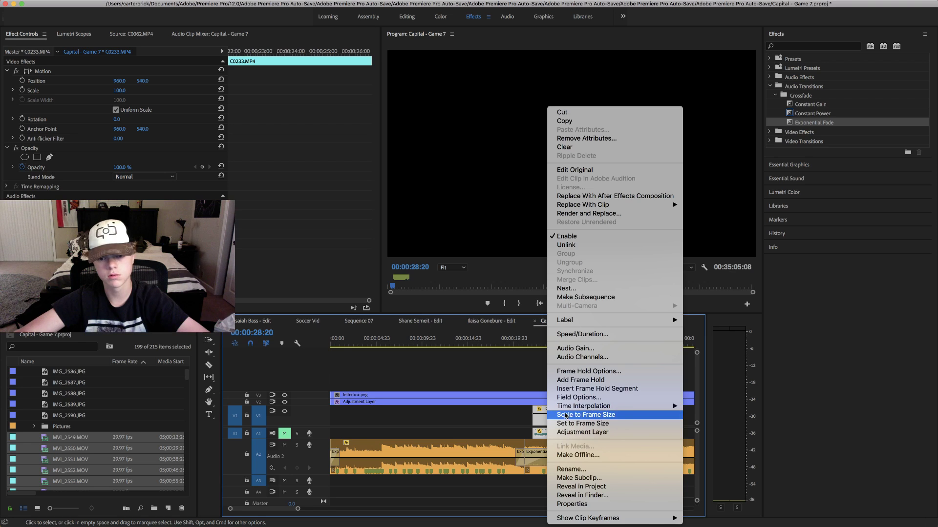
click(539, 415)
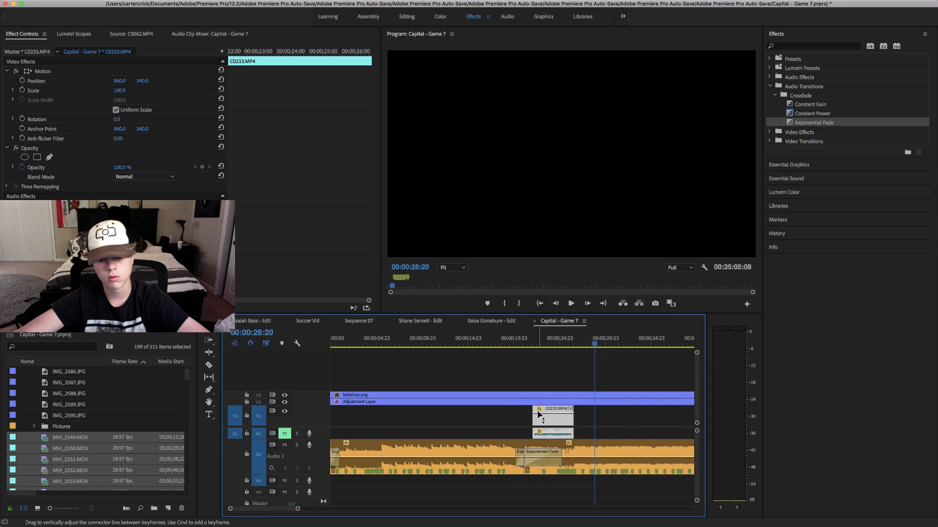
click(539, 410)
mouse_move(606, 436)
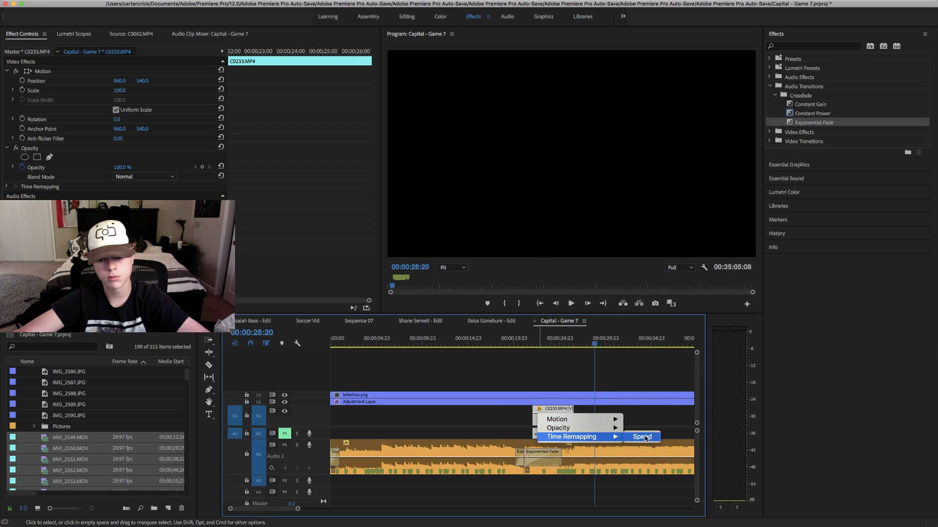
click(642, 437)
key(Up)
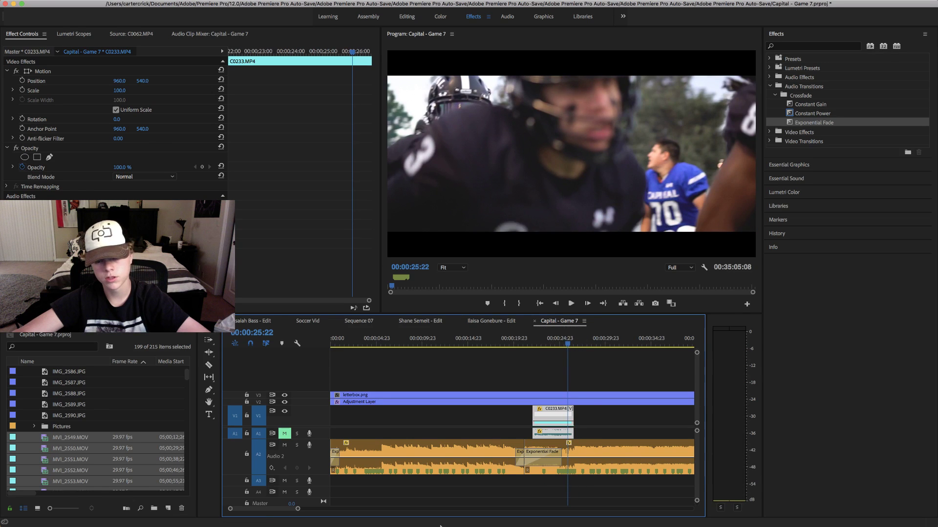
mouse_move(296, 510)
mouse_down()
mouse_move(272, 510)
mouse_move(287, 508)
mouse_up()
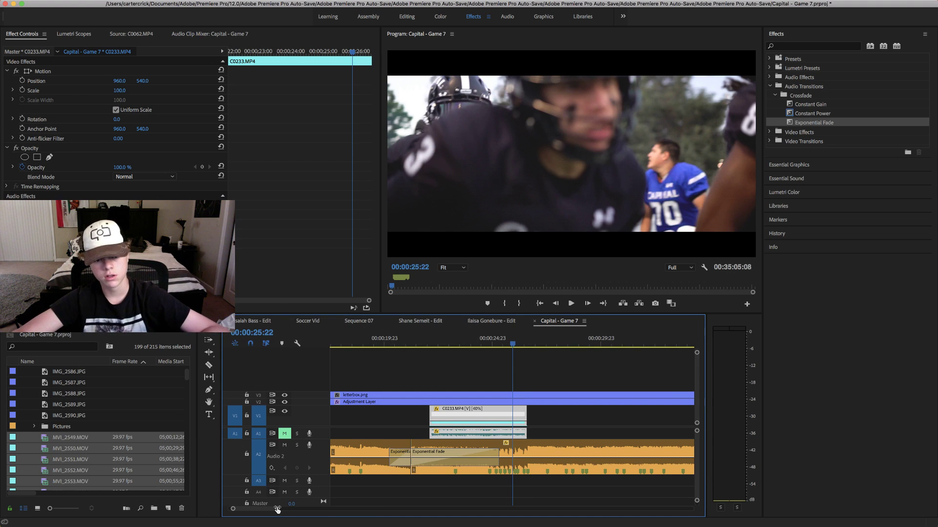
- Add a Time Remapping speed keyframe to C0233.MP4 at 00:00:24:20 and play the clip to its end
drag(277, 509, 256, 509)
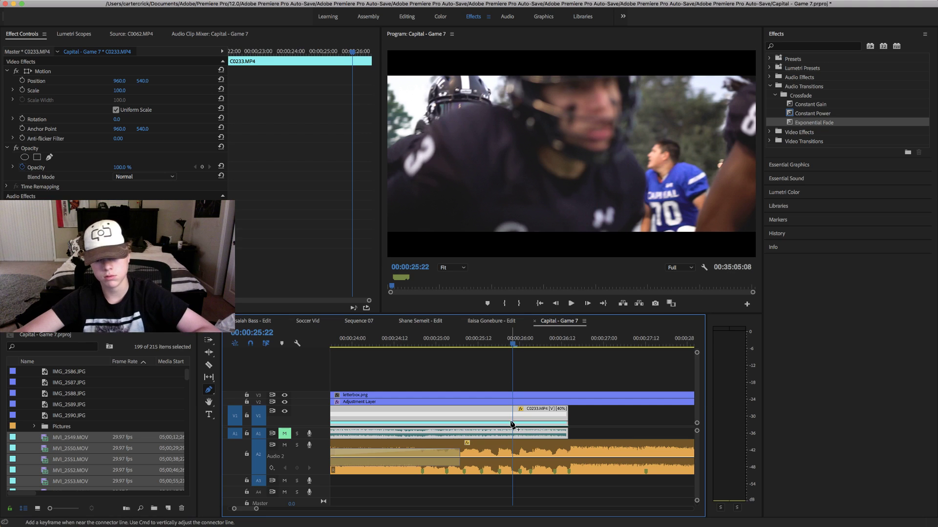
drag(513, 343, 421, 389)
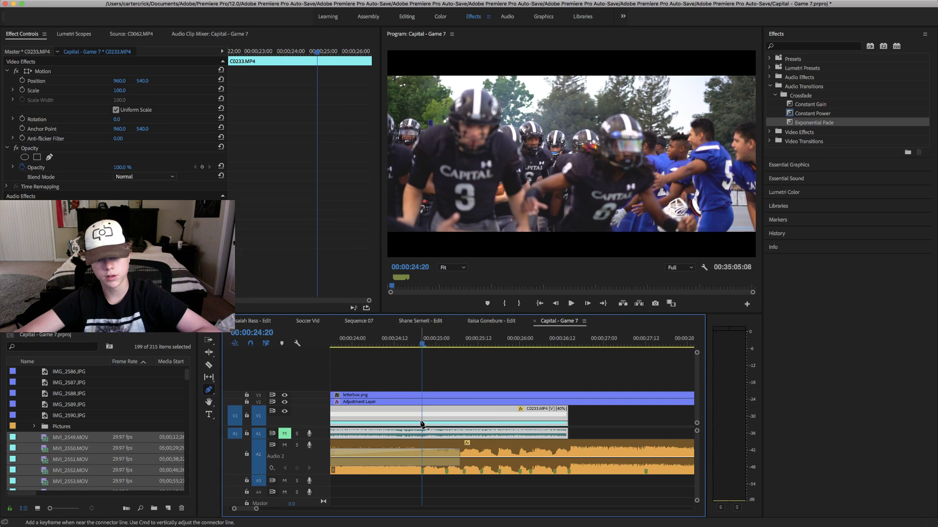
key(space)
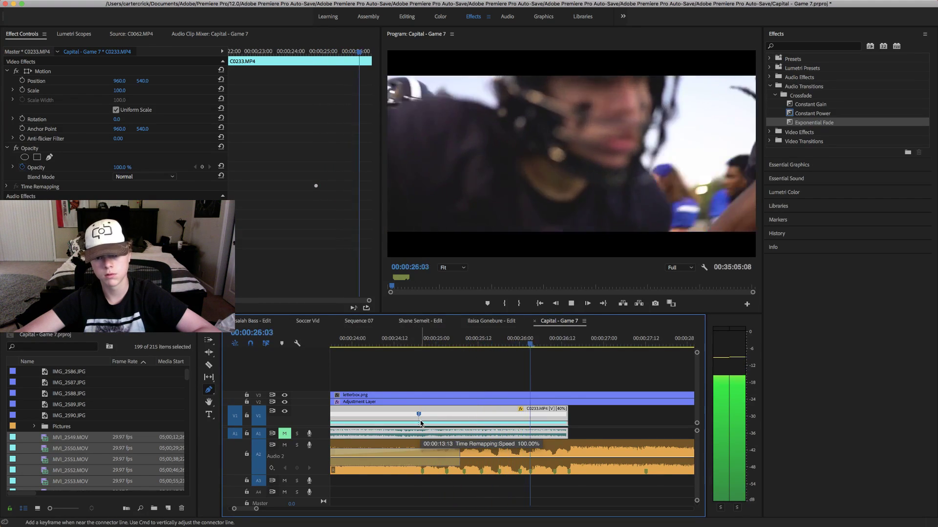
key(space)
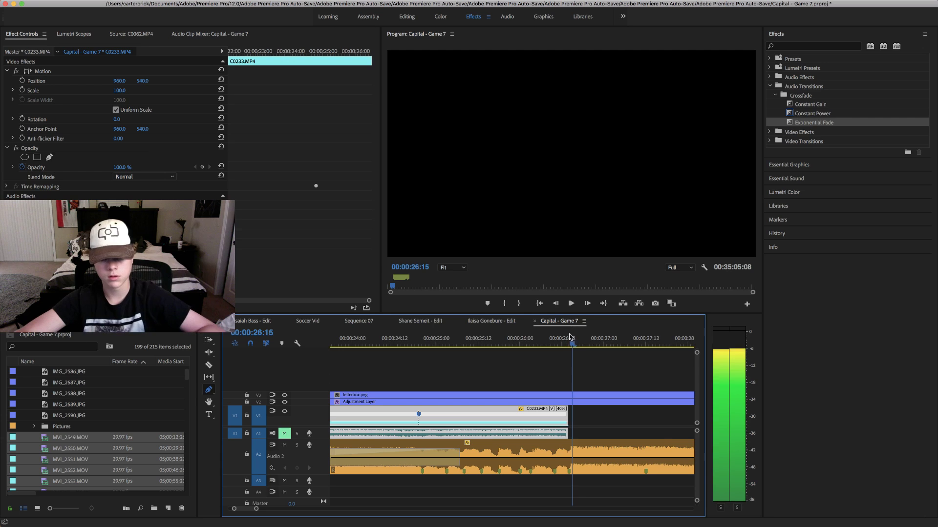
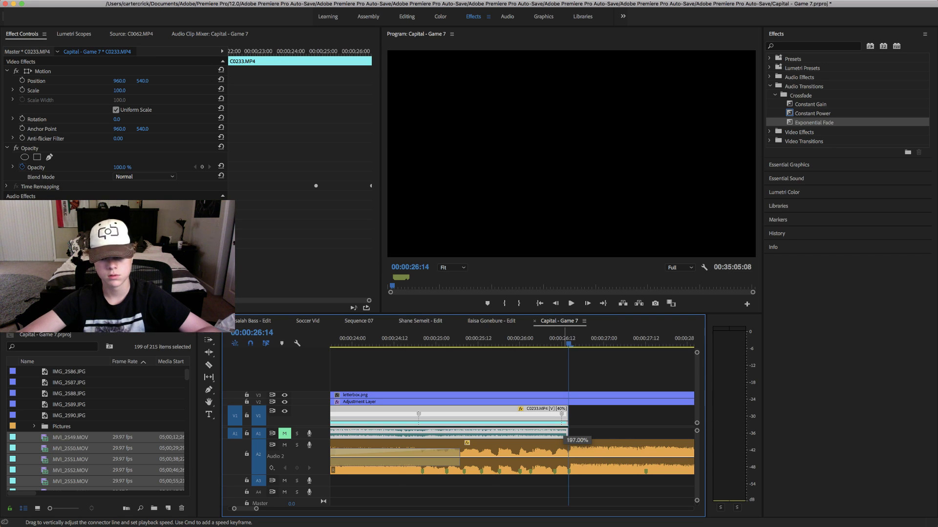
- Raise the speed after a second keyframe near C0233.MP4's end to about 197%, and split the 00:00:24:20 keyframe into a short speed ramp
drag(562, 435, 559, 423)
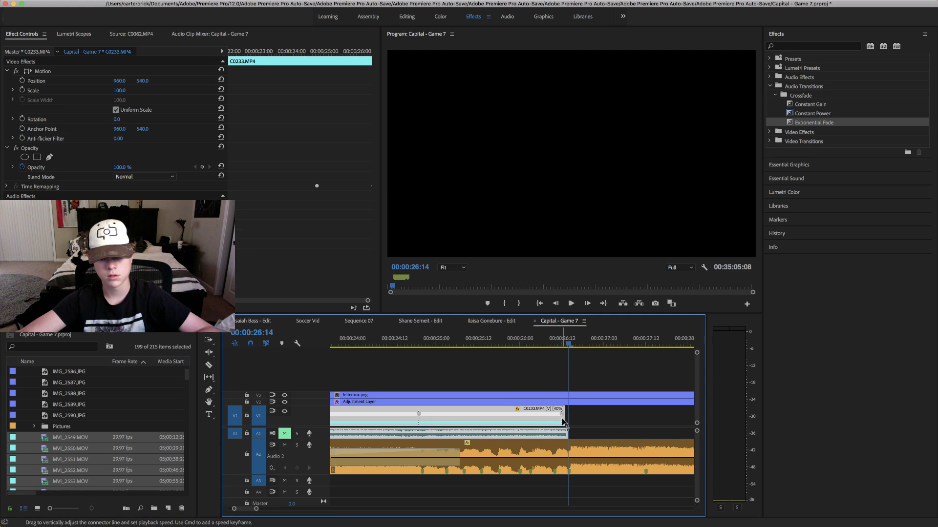
drag(419, 414, 410, 418)
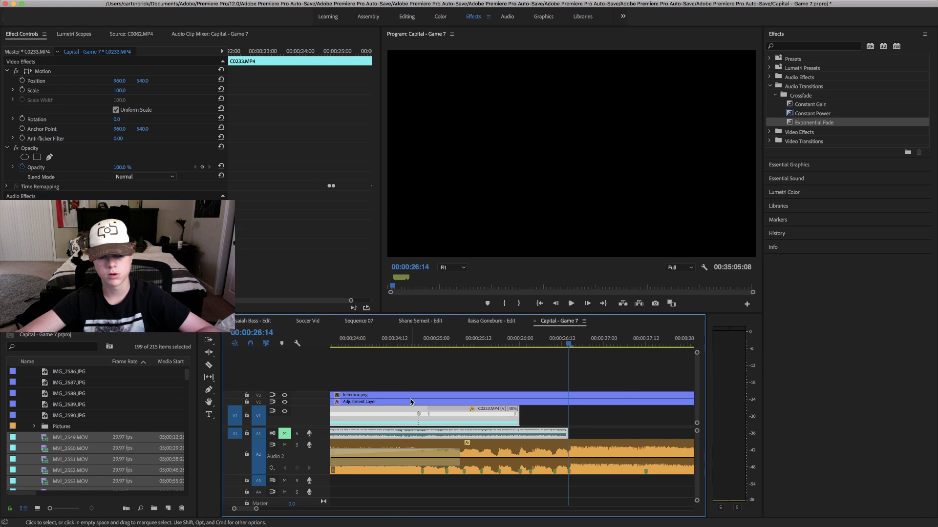
click(411, 341)
key(space)
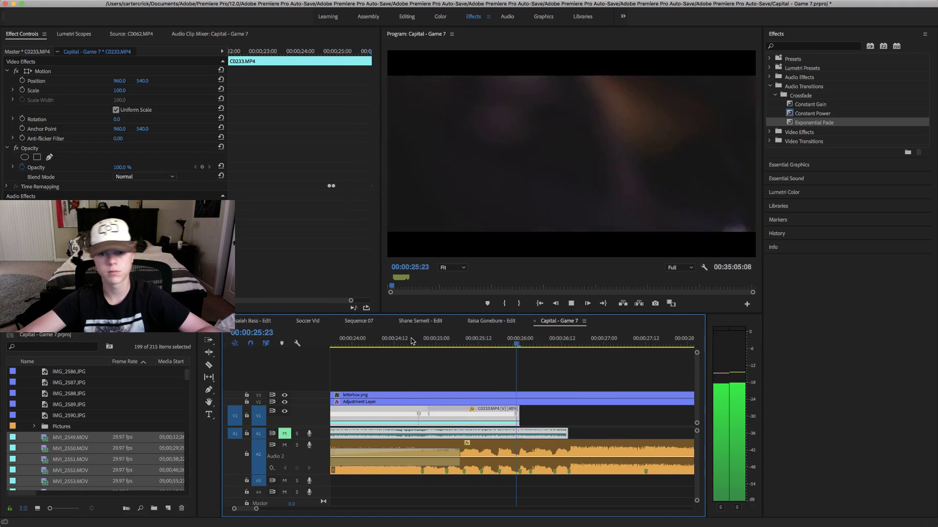
key(space)
scroll(423, 422, up, 2)
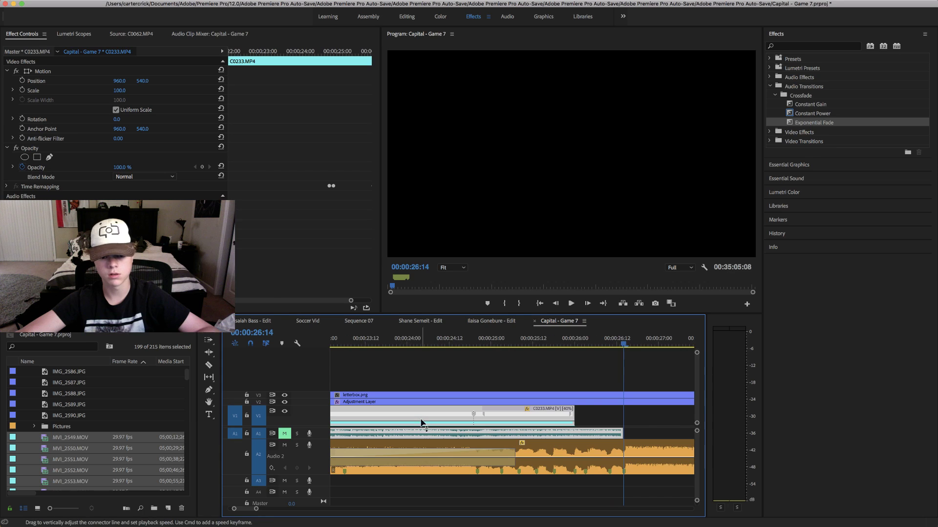
- Move C0233.MP4 so its video ends at 00:00:26:14, and trim its unlinked audio to the same end
drag(415, 415, 462, 413)
right_click(462, 413)
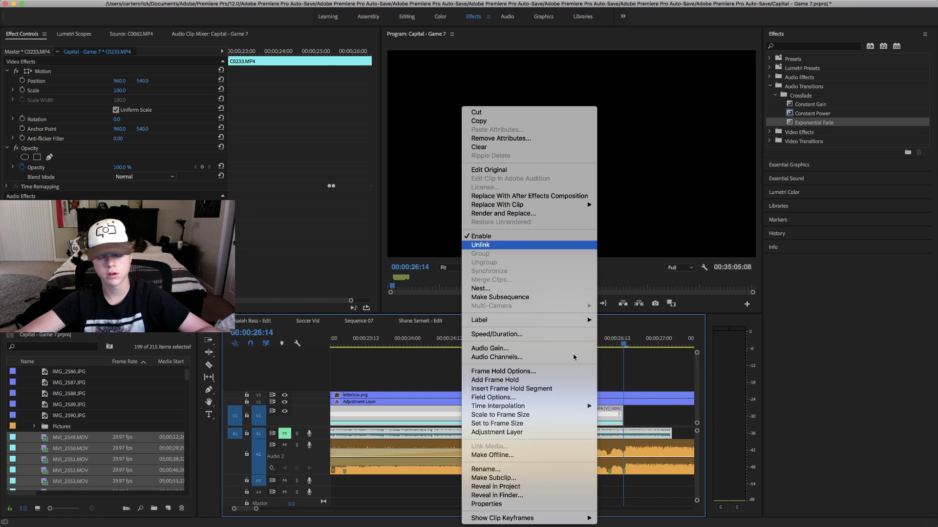
drag(624, 433, 615, 439)
- Play the speed-ramped C0233.MP4 against the music to check how its end meets the beat
scroll(614, 439, up, 5)
click(386, 345)
drag(257, 511, 291, 516)
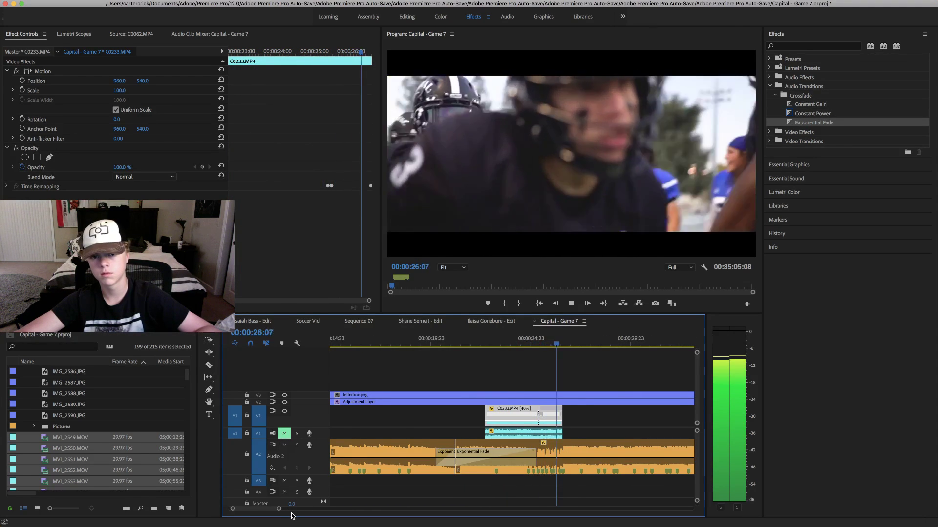
key(space)
key(Up)
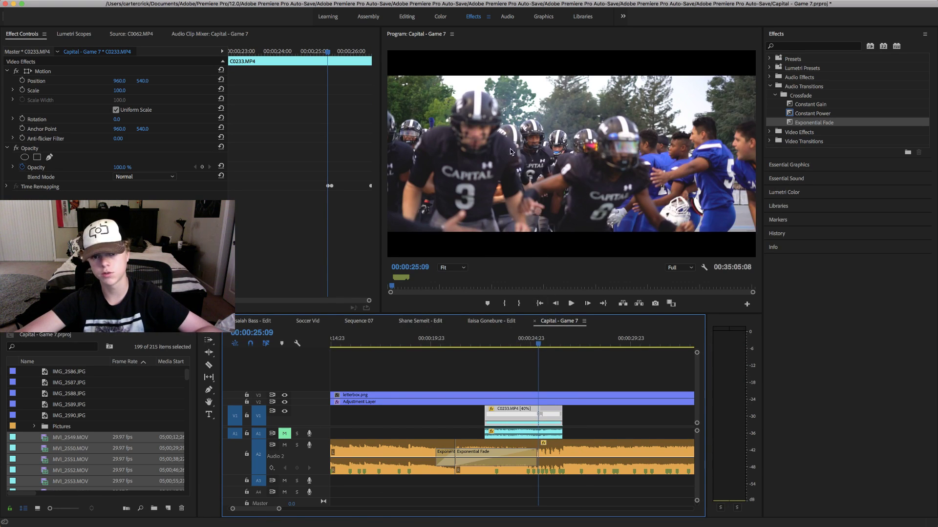
key(space)
key(space)
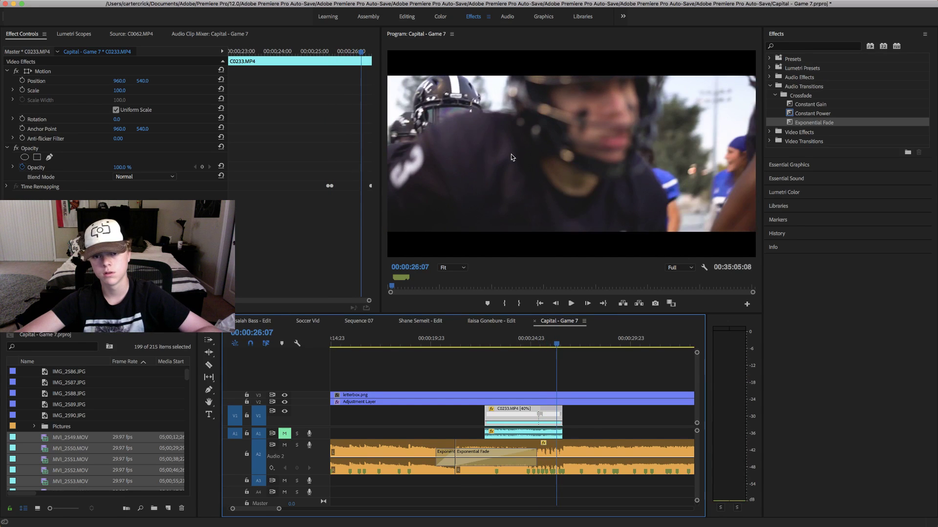
key(space)
key(space)
- Widen the first speed ramp on C0233.MP4 and trim the video's end back to the end of its audio
drag(279, 510, 248, 509)
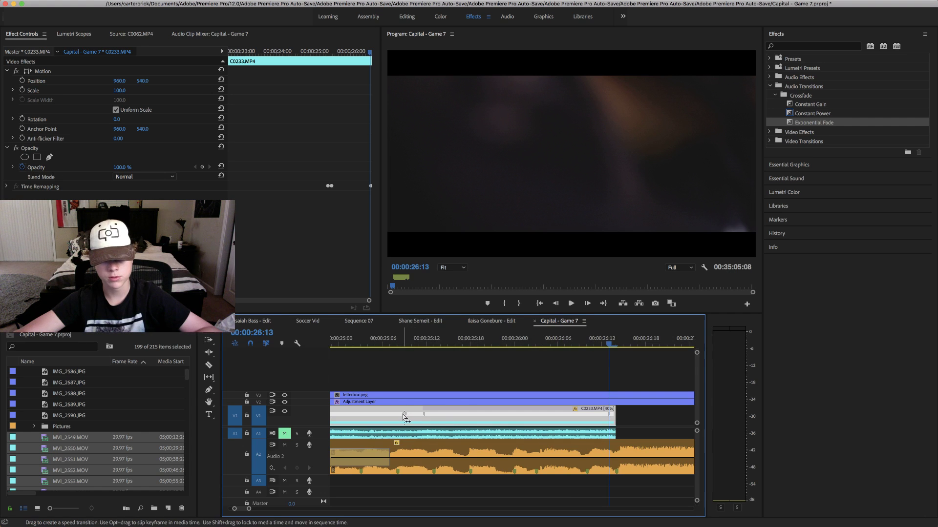
drag(403, 417, 437, 419)
click(432, 342)
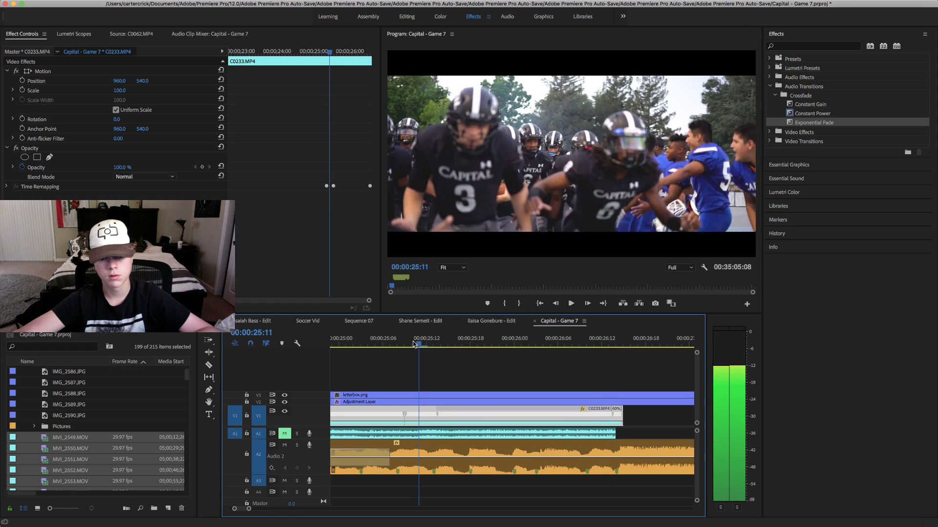
drag(431, 343, 615, 413)
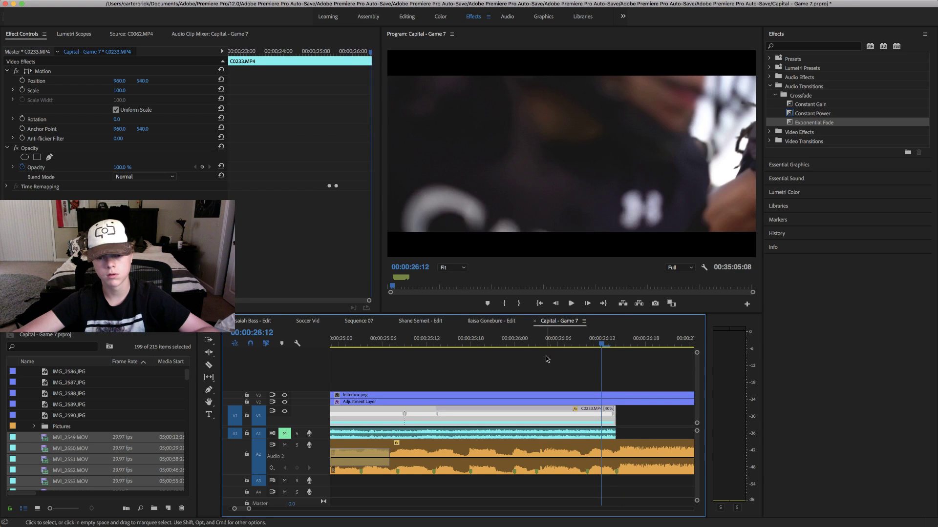
- Play the widened ramp from 00:00:25:07 and place the playhead at 00:00:26:10 near the clip's end
click(390, 343)
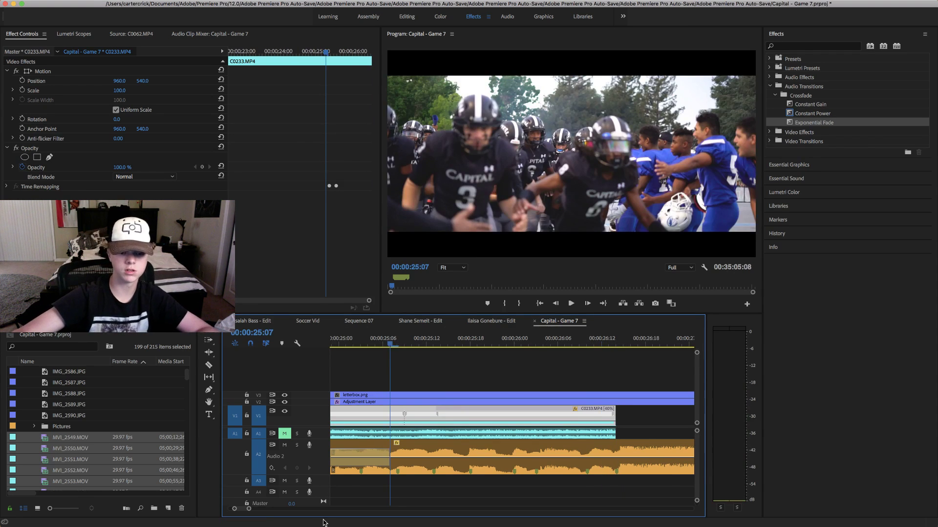
key(space)
mouse_move(248, 509)
mouse_down()
mouse_move(288, 508)
mouse_move(262, 509)
mouse_up()
key(space)
click(552, 347)
key(Left)
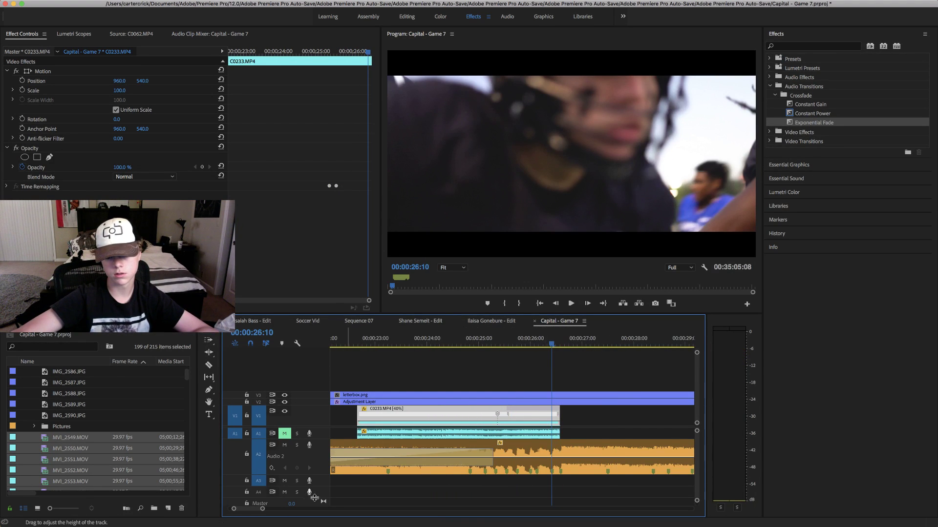
- Try speeding up C0233.MP4's section after the ramp to about 303%, with its audio trimmed to match, and play it
drag(262, 508, 245, 509)
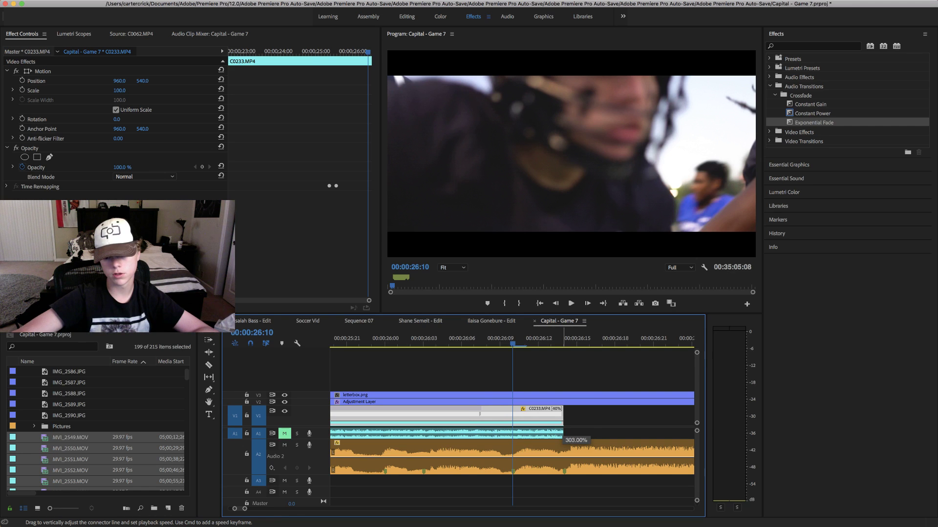
drag(561, 434, 472, 418)
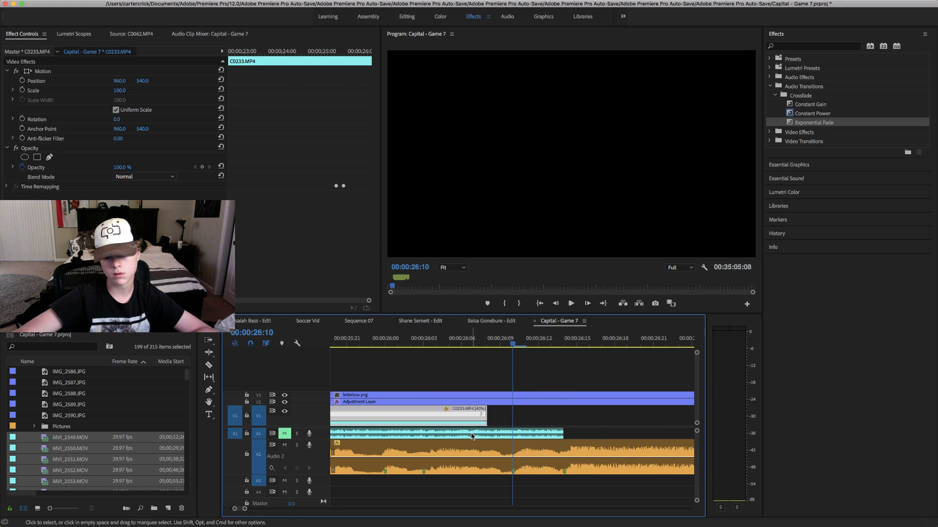
drag(652, 436, 569, 435)
scroll(402, 355, up, 3)
key(space)
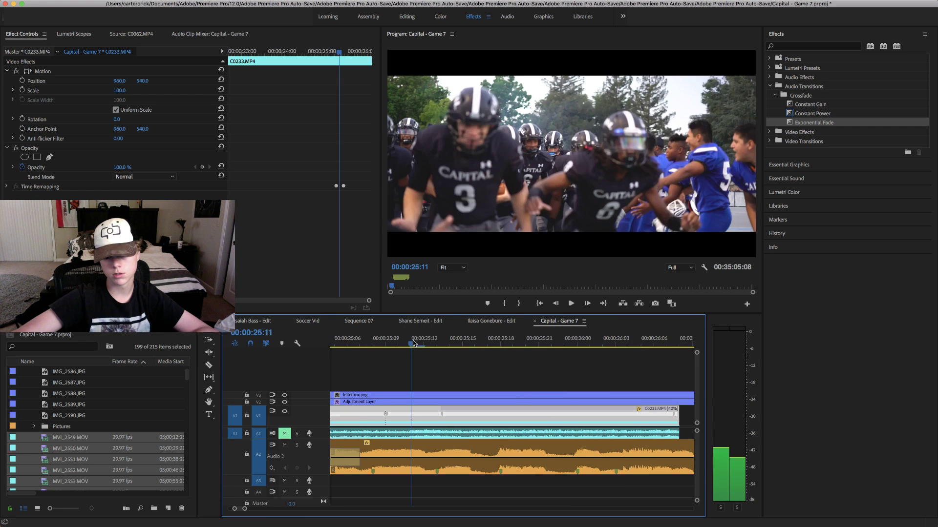
key(space)
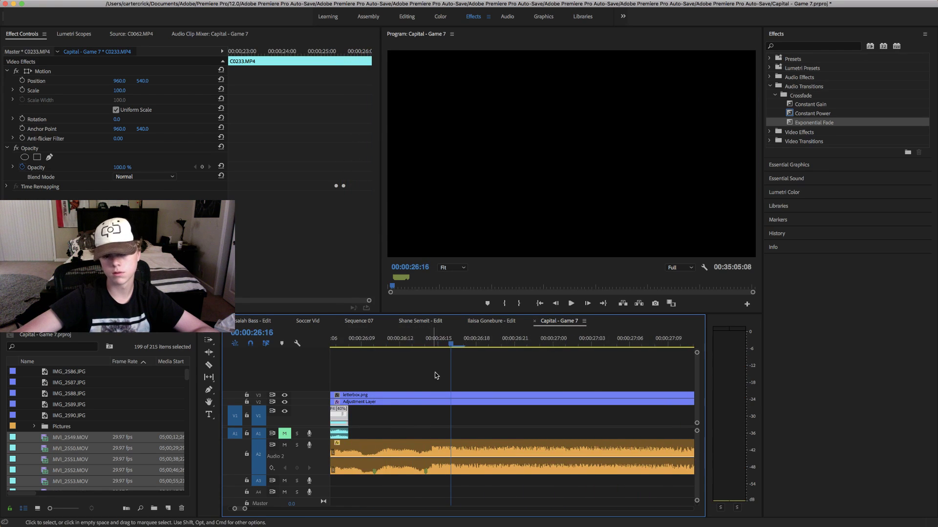
- Restore the slower speed after C0233.MP4's ramp, trim the video's end to the audio's end at 00:00:26:14, and play the ending
scroll(430, 391, up, 4)
drag(391, 421, 414, 420)
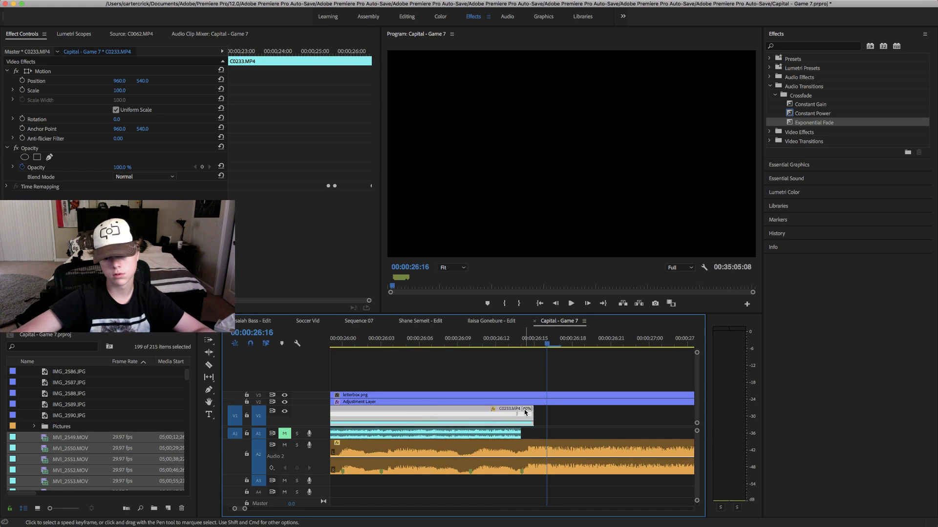
drag(525, 413, 521, 413)
scroll(495, 396, up, 2)
click(365, 343)
key(space)
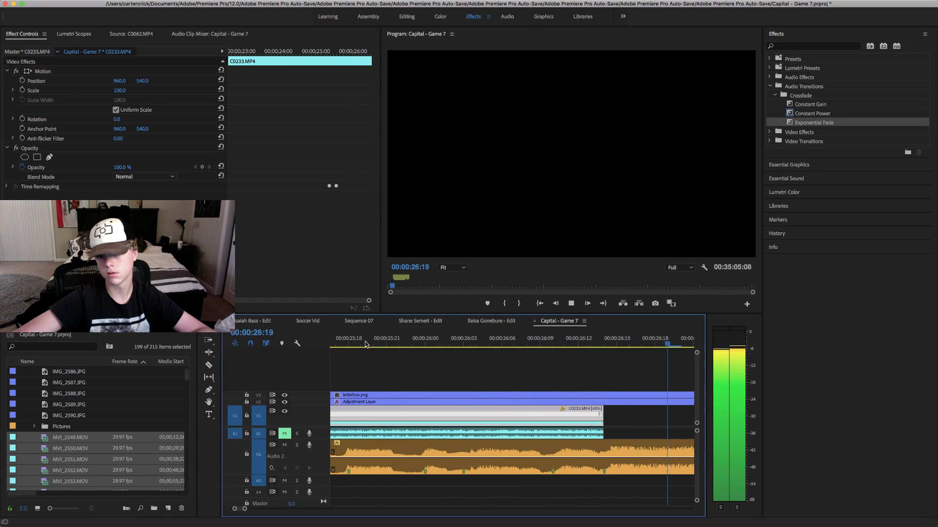
key(space)
- Play the music from about 00:00:21:00 into the start of C0233.MP4, stopping at 00:00:23:11
scroll(407, 414, left, 5)
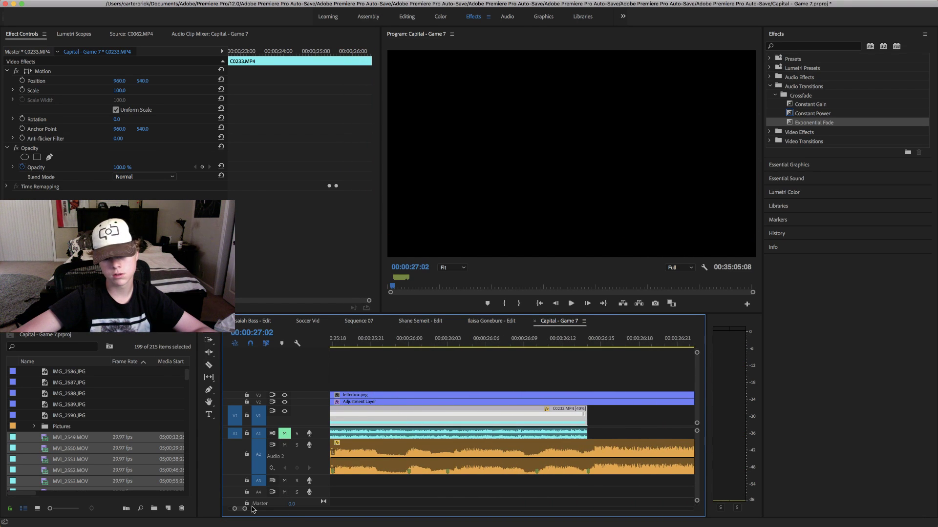
drag(245, 511, 263, 511)
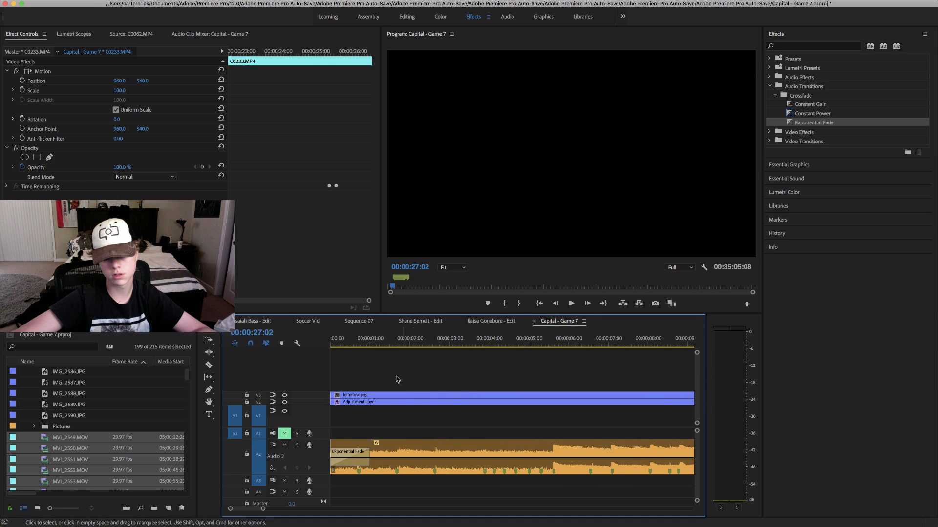
scroll(497, 378, right, 10)
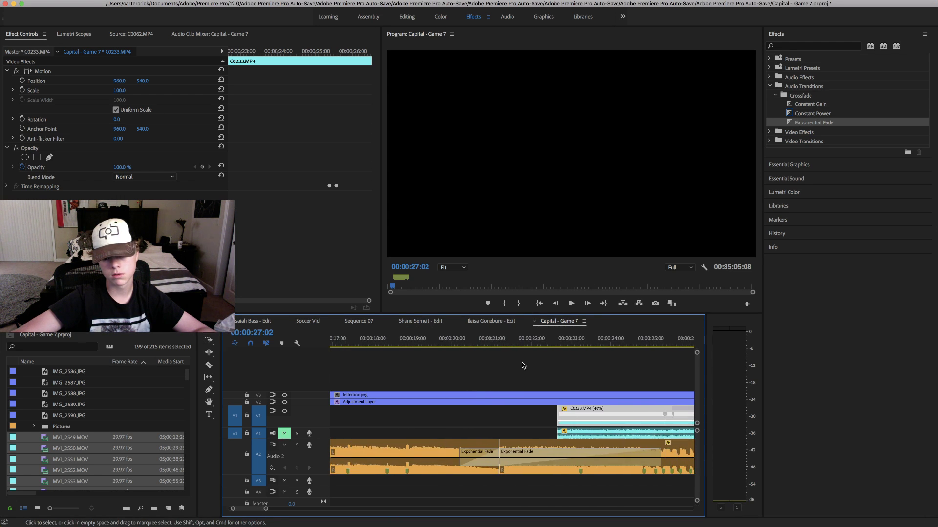
scroll(559, 366, right, 2)
key(space)
click(382, 347)
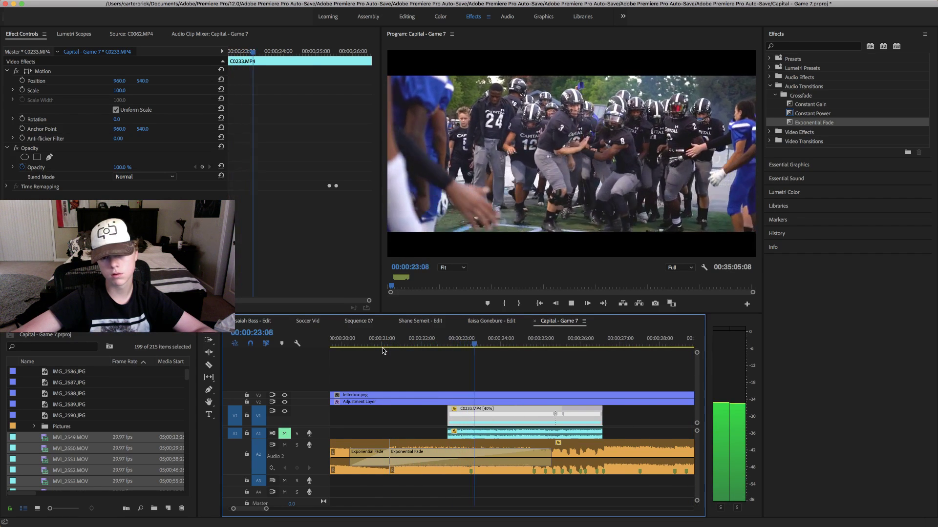
key(space)
- Apply a Dip to Black video transition to the start of C0233.MP4 on V1
click(770, 141)
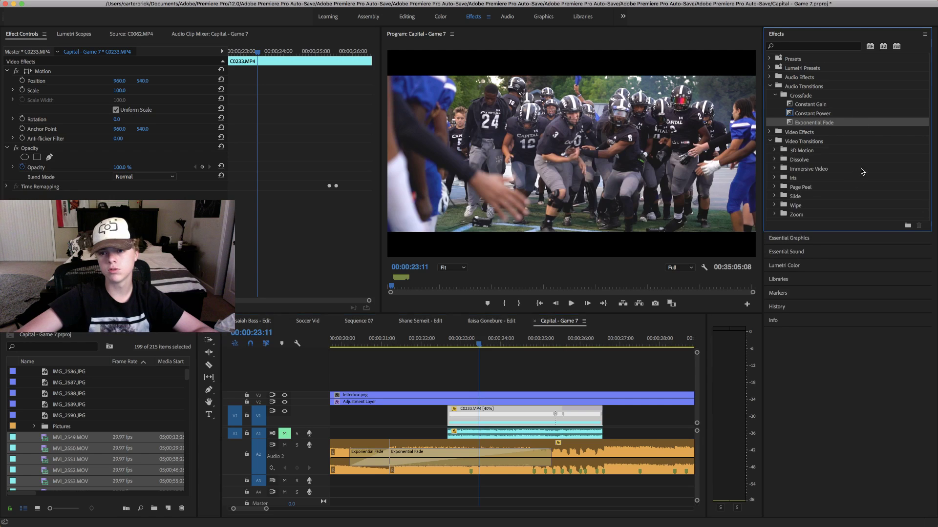
click(774, 160)
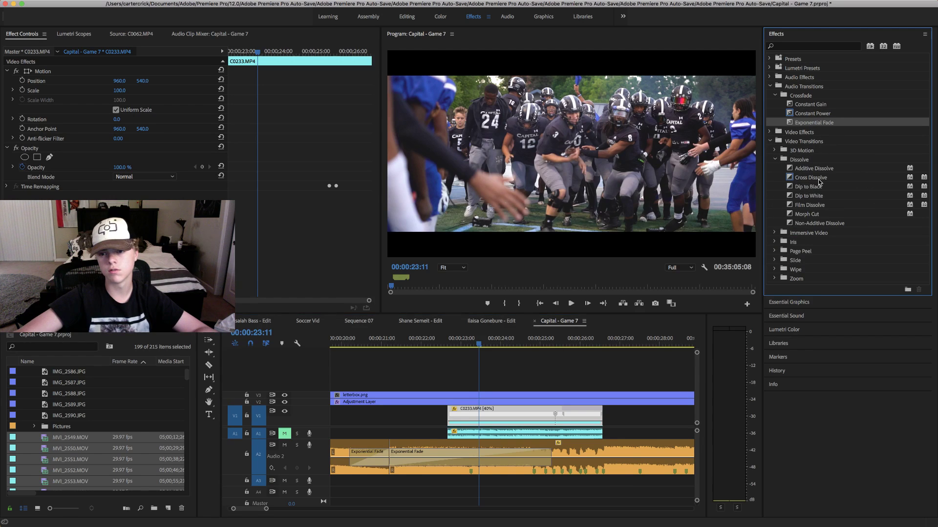
drag(819, 186, 469, 415)
- Shorten the Dip to Black transition to 14 frames so it ends at 00:00:23:06
click(492, 415)
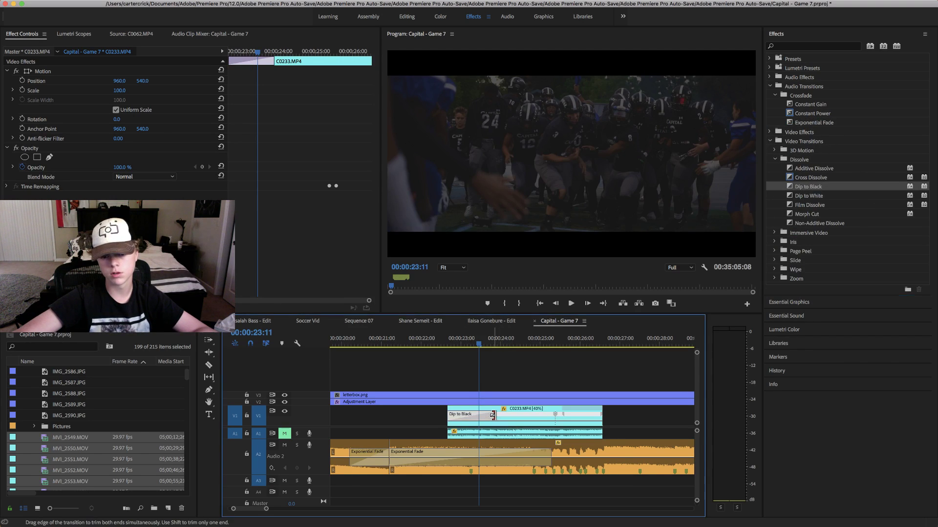
click(492, 338)
drag(492, 339, 479, 343)
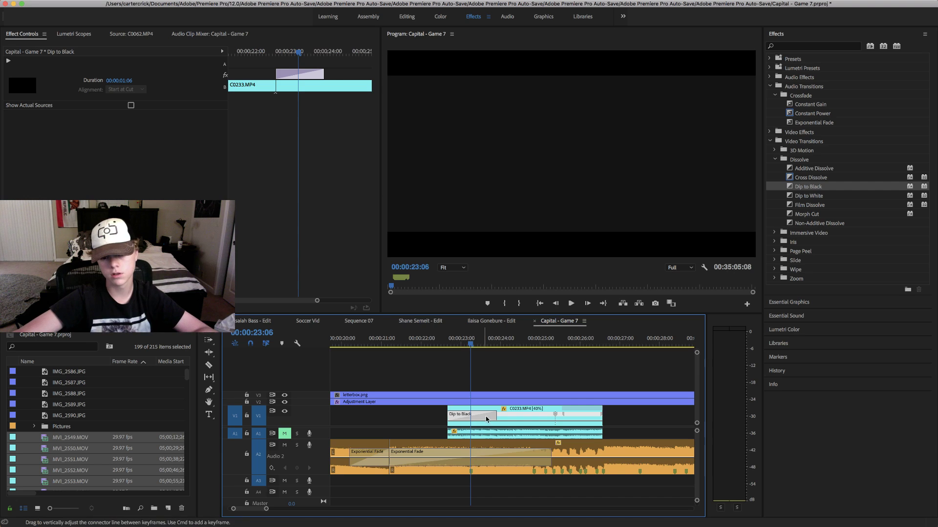
drag(496, 422, 468, 423)
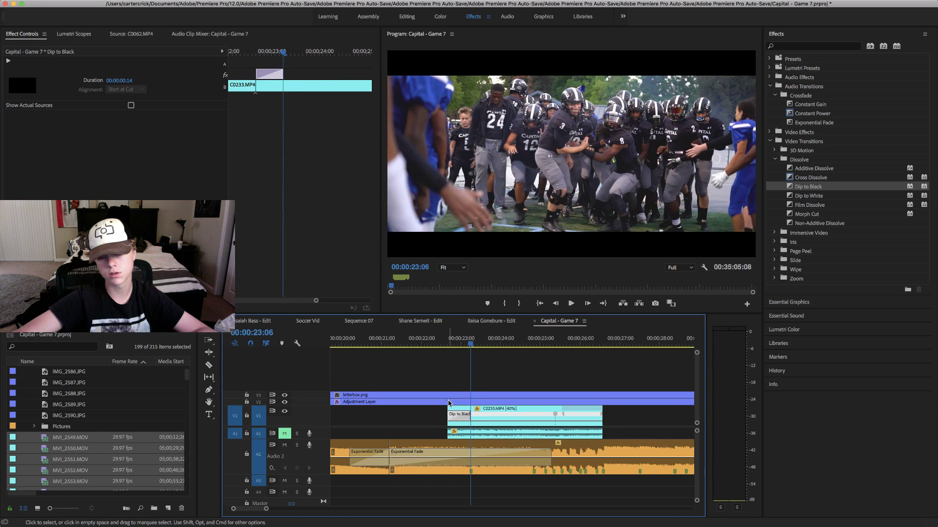
- Play the shortened Dip to Black at C0233.MP4's start and return the playhead to 00:00:23:00
click(444, 341)
key(Up)
key(space)
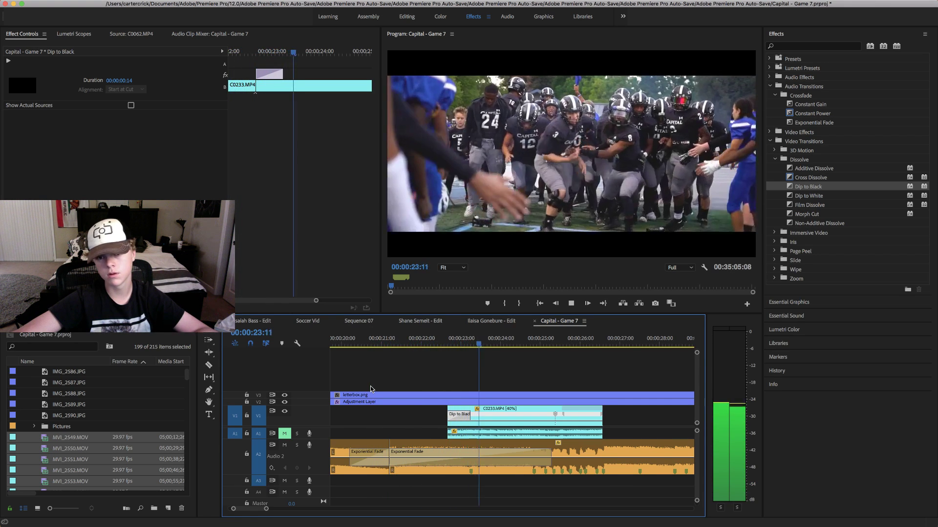
click(461, 344)
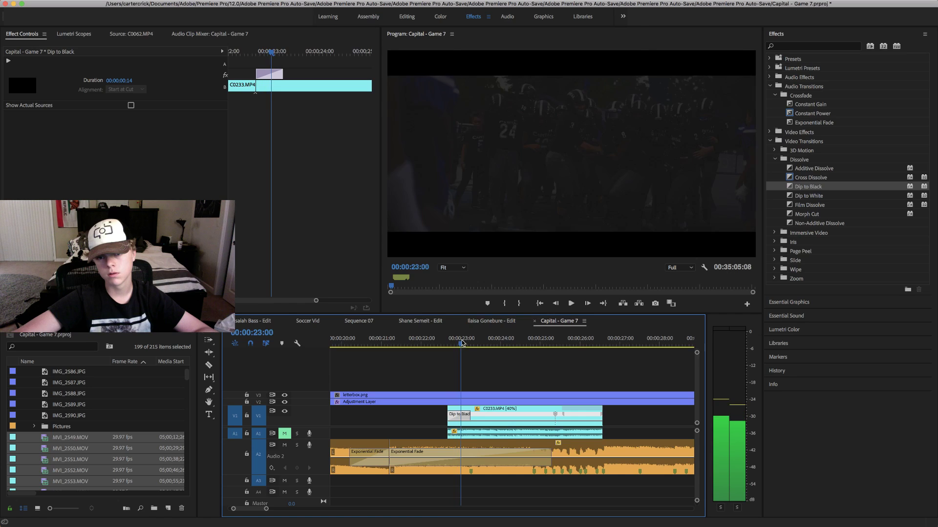
- Play through the Dip to Black at the start of C0233.MP4 and return the playhead to 00:00:23:07
drag(462, 345, 457, 344)
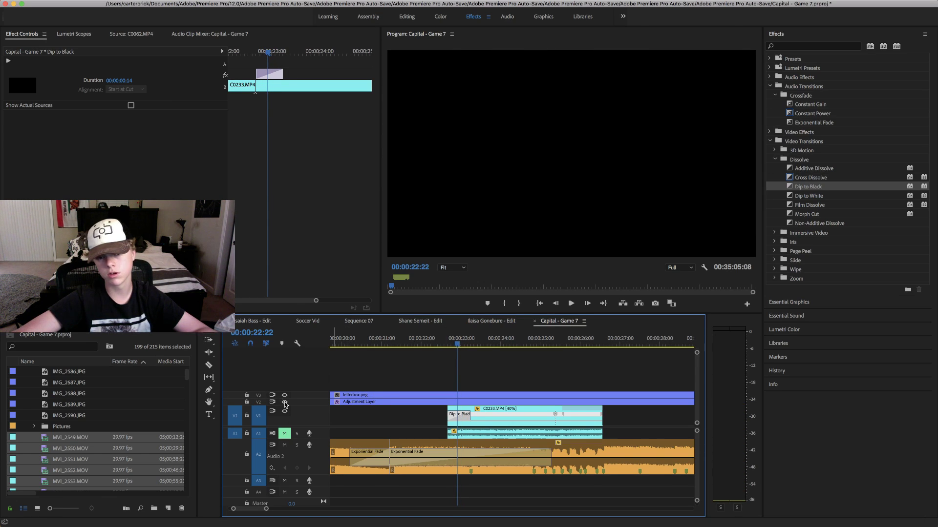
drag(462, 345, 448, 345)
key(space)
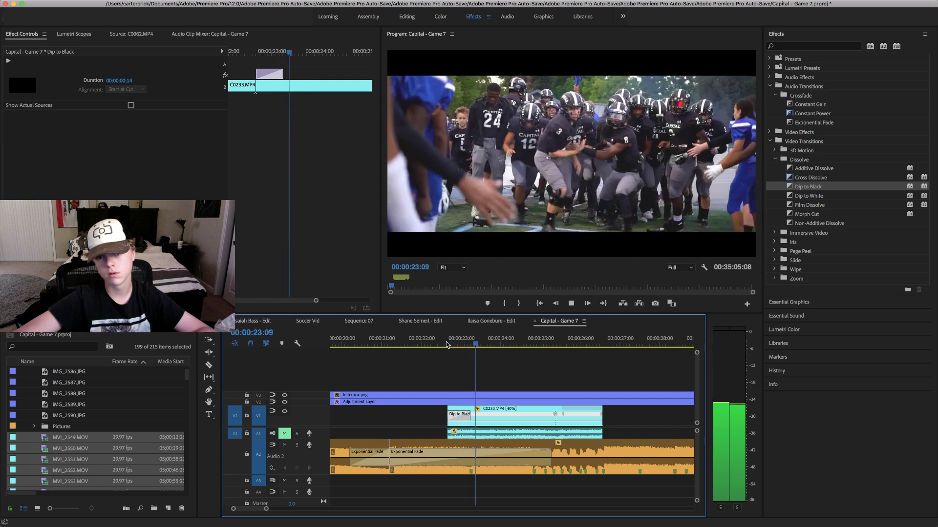
drag(446, 344, 473, 342)
click(502, 420)
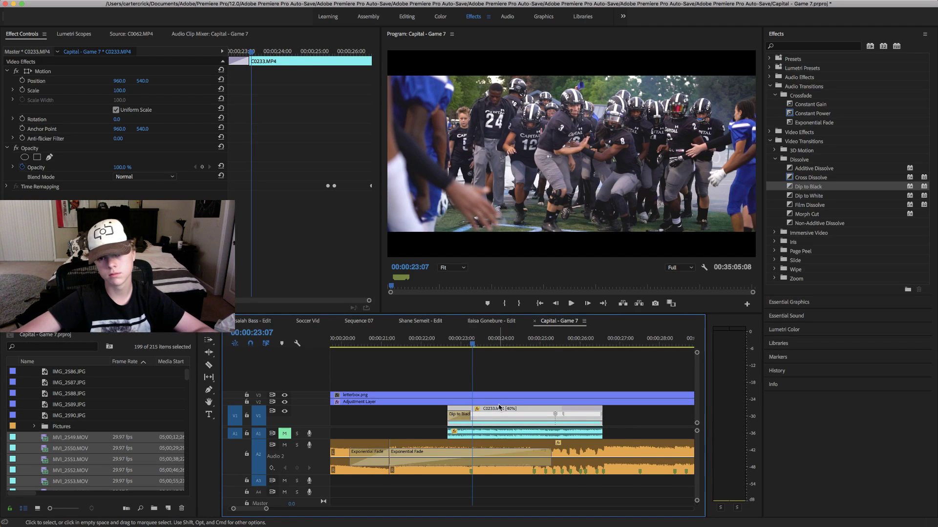
click(472, 321)
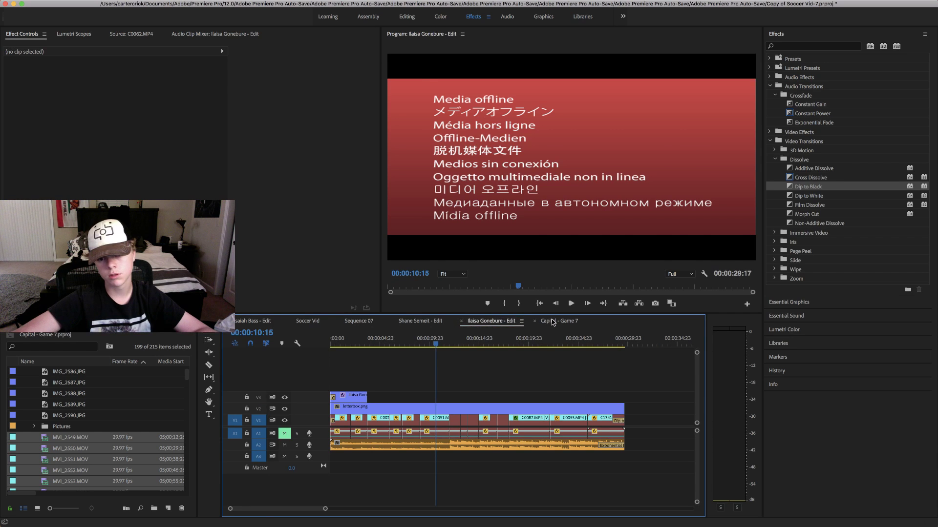
click(552, 322)
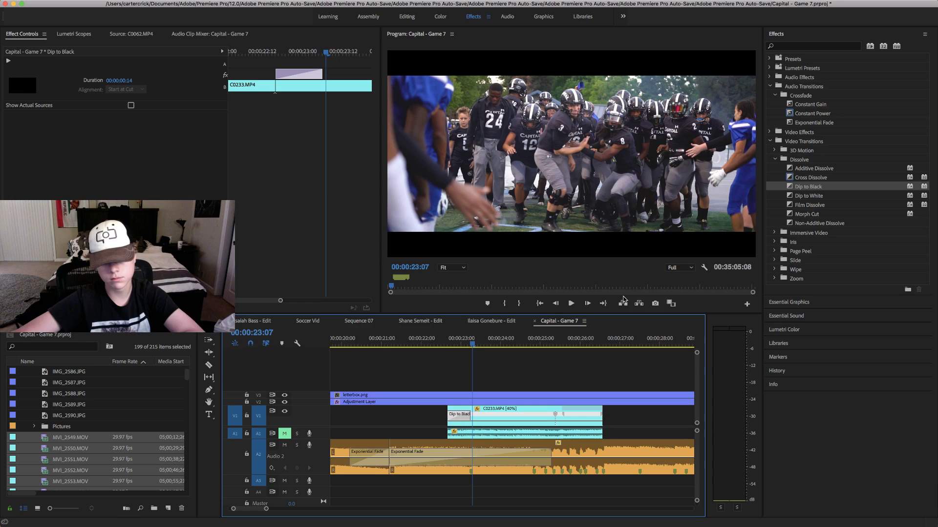
- Replay the Dip to Black, and play the music from about 00:00:21:12 past C0233.MP4's end, stopping at 00:00:27:21
drag(471, 342, 449, 345)
key(space)
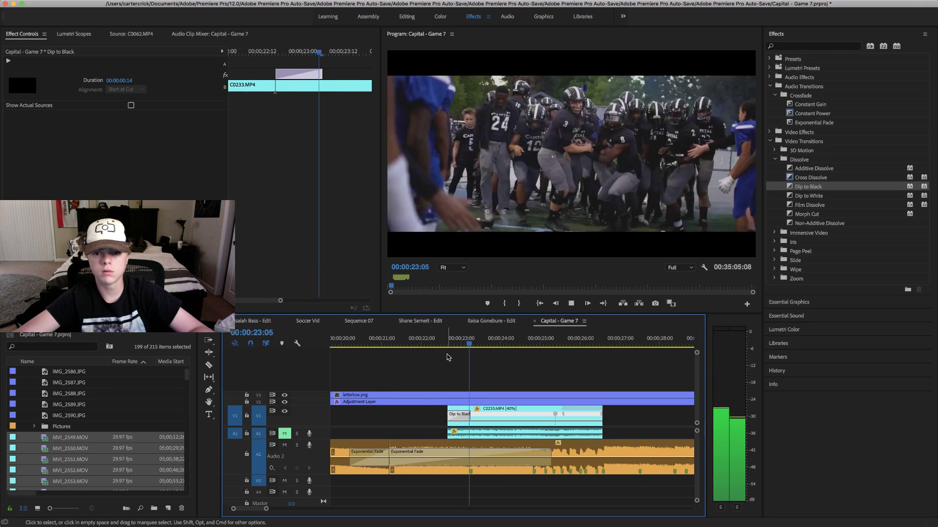
key(space)
click(402, 341)
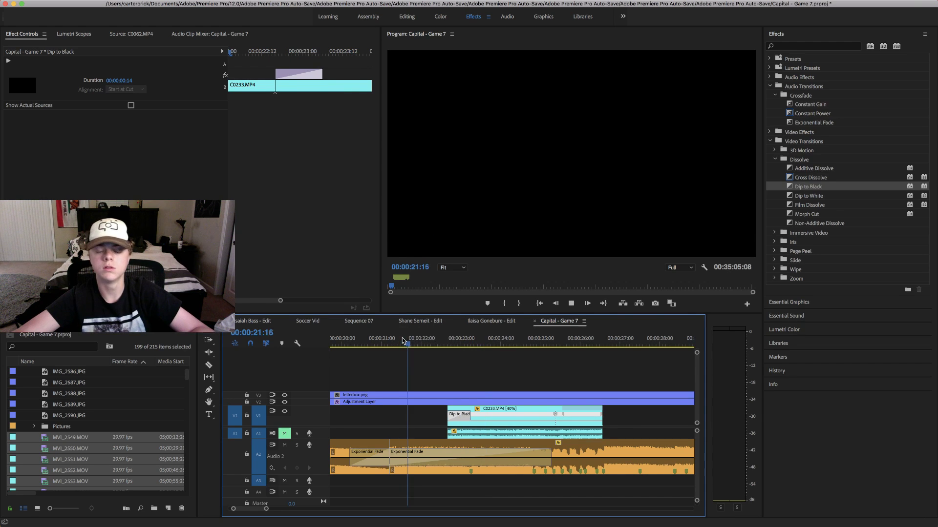
key(space)
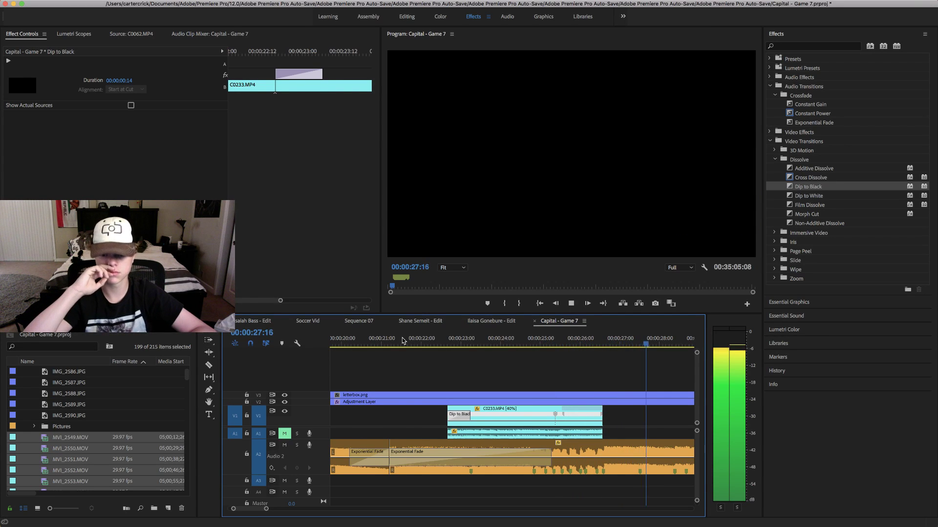
key(space)
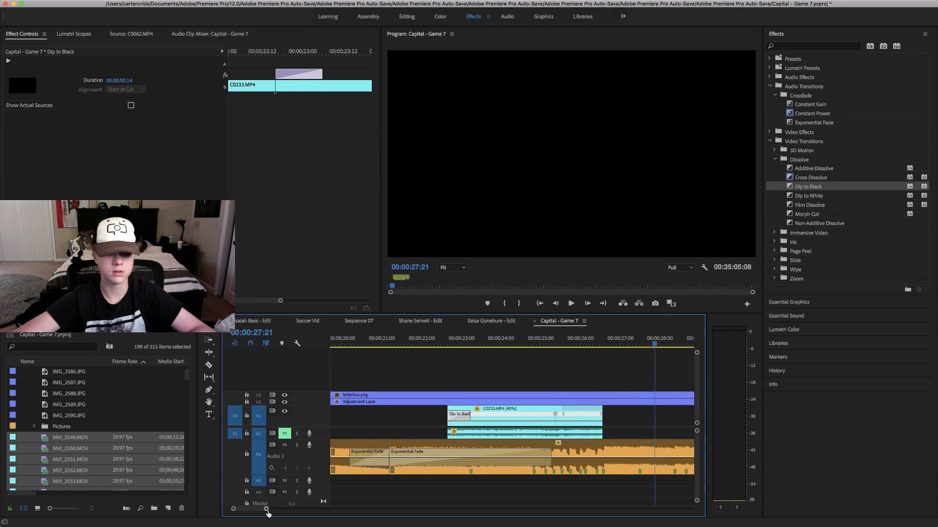
- Select C0233.MP4 on V1, set the playhead to 00:00:24:12 and switch to the Color workspace
click(521, 418)
click(521, 343)
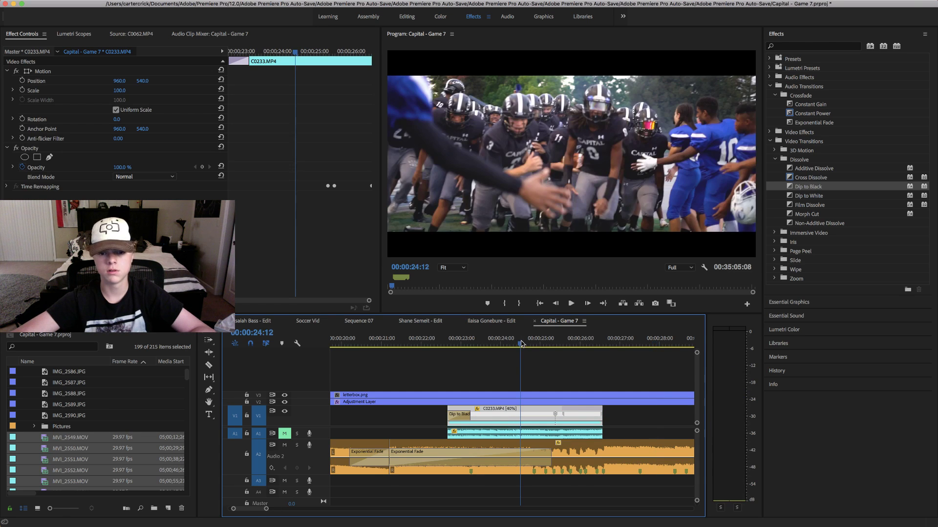
key(alt+shift+4)
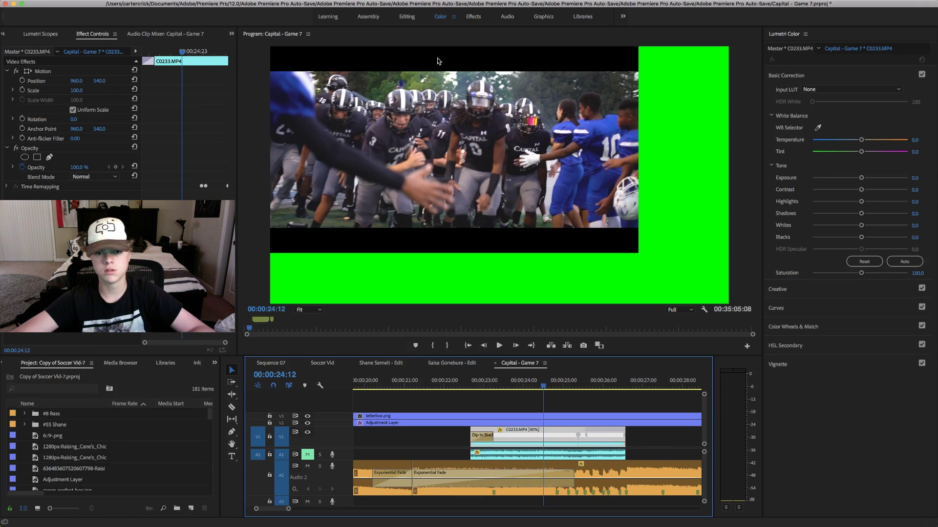
- Try C0233.MP4 in black and white with a Lumetri saturation of 0 and play it back
drag(842, 274, 581, 277)
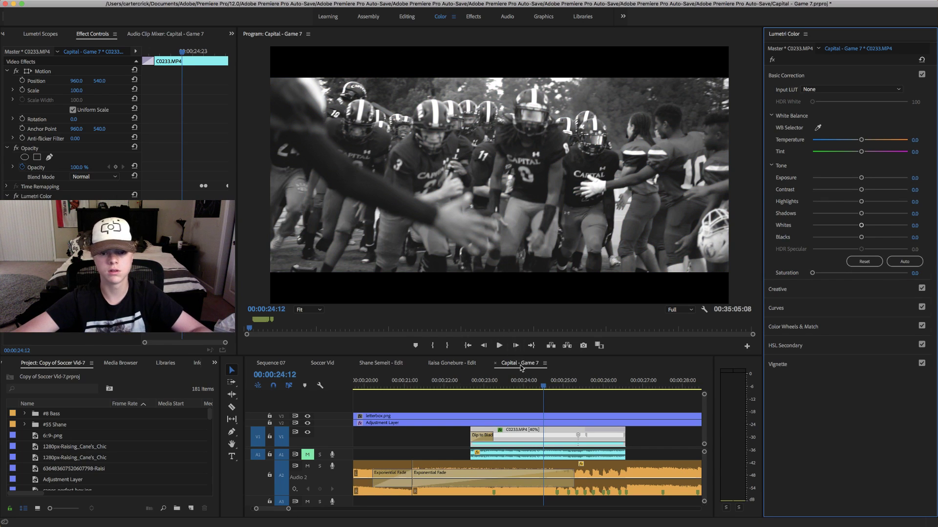
click(481, 376)
key(space)
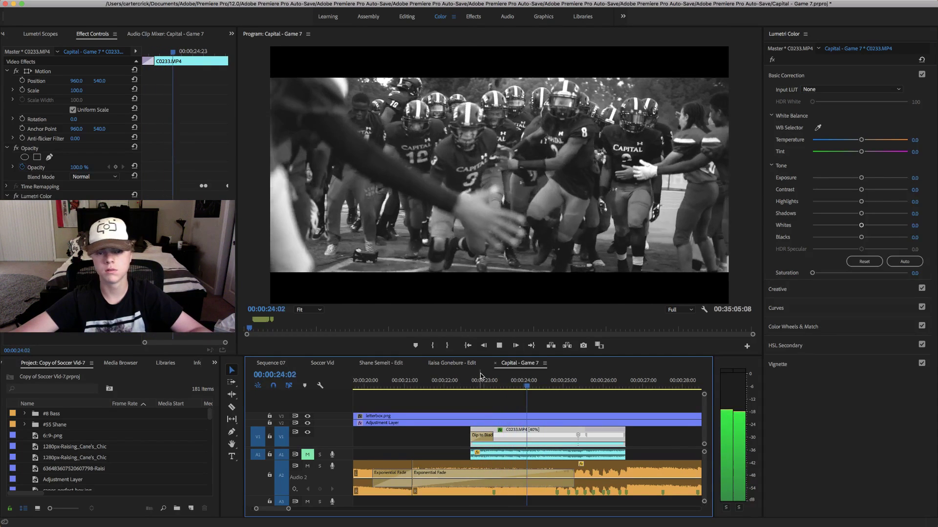
key(space)
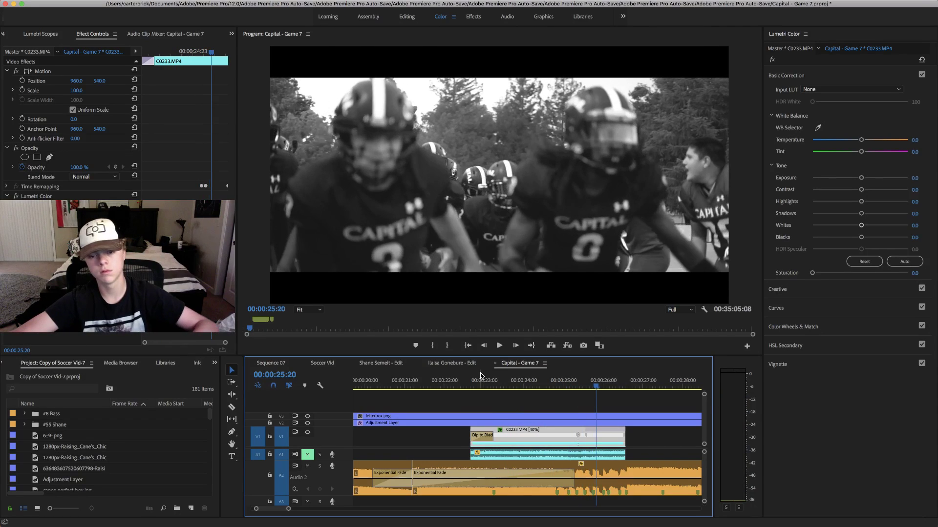
- Extend the video end of C0233.MP4 on V1 to about 00:00:26:16, fine-tuning it against the music's beat
drag(560, 383, 630, 380)
key(space)
key(space)
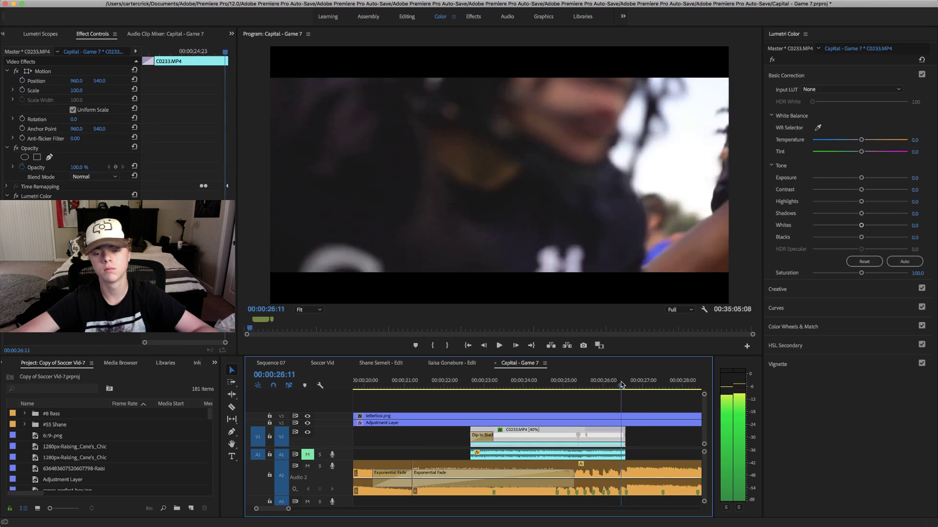
drag(625, 430, 629, 431)
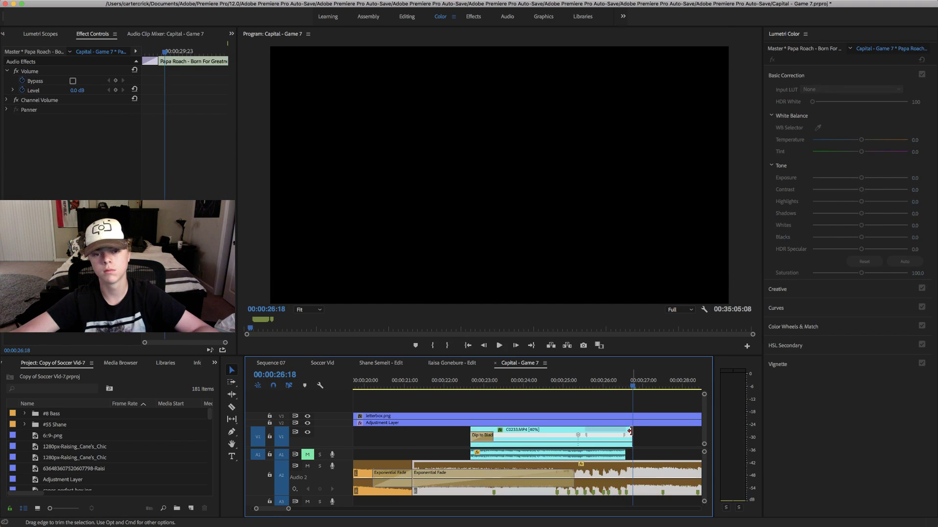
click(631, 386)
click(630, 388)
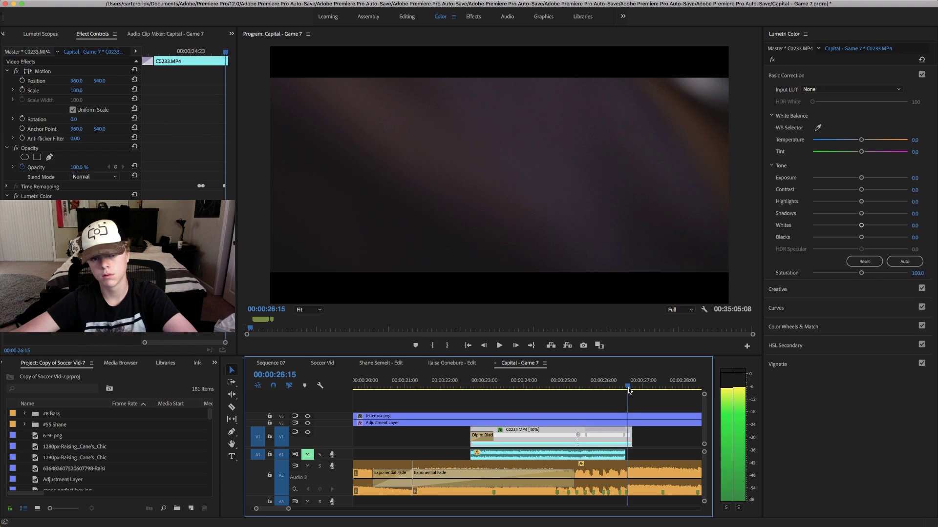
drag(629, 390, 626, 390)
drag(635, 431, 628, 431)
- Play across the new end of C0233.MP4 several times, and play the whole clip through to 00:00:27:14
click(628, 387)
key(space)
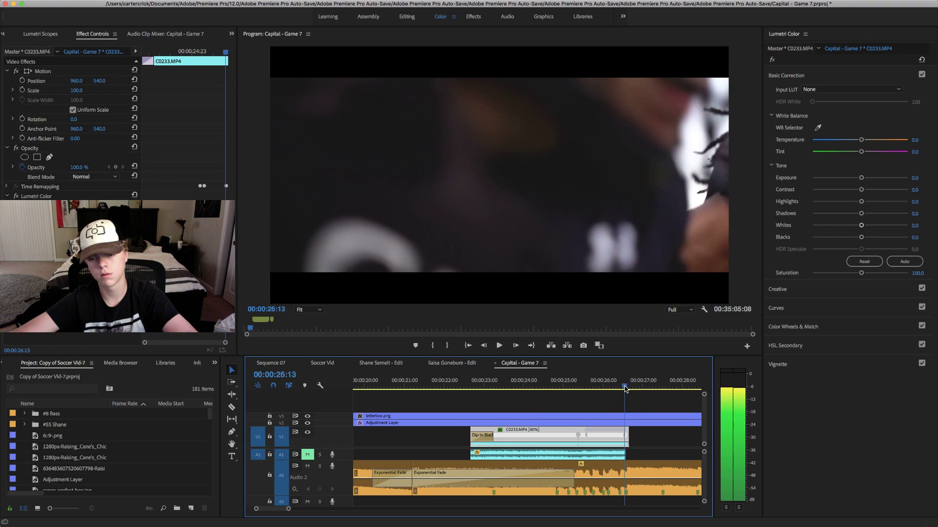
click(606, 389)
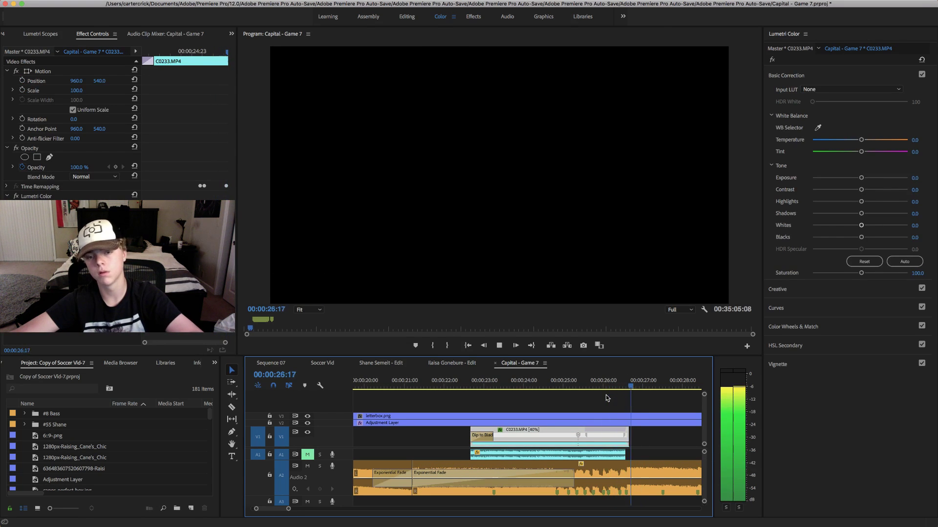
click(610, 387)
key(space)
key(space)
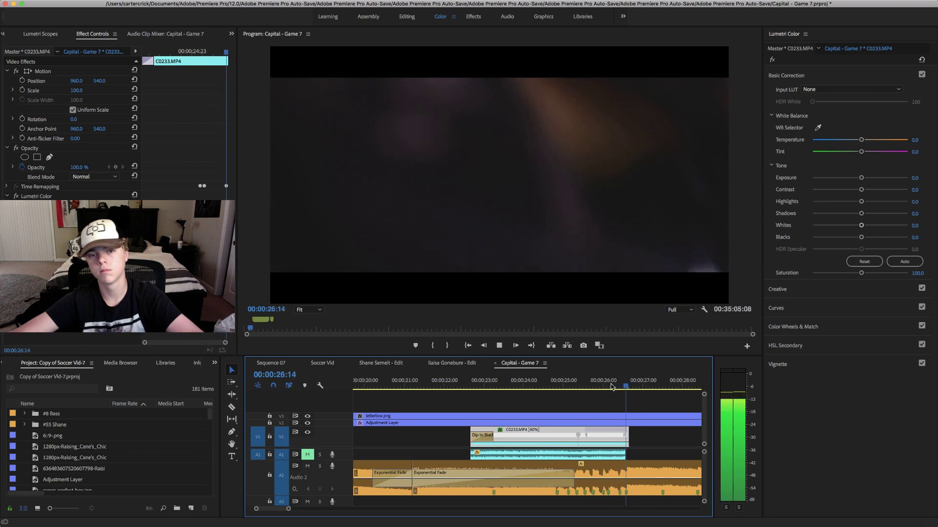
key(space)
drag(641, 381, 474, 386)
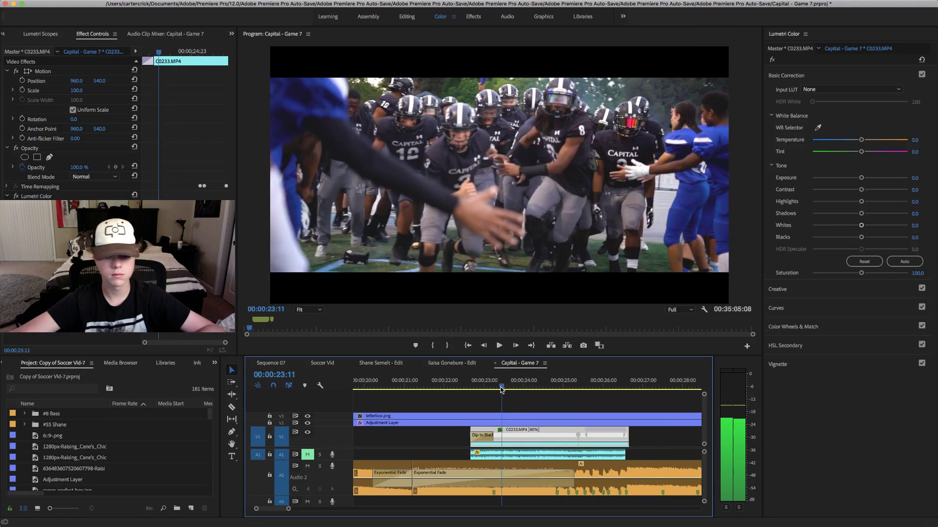
key(space)
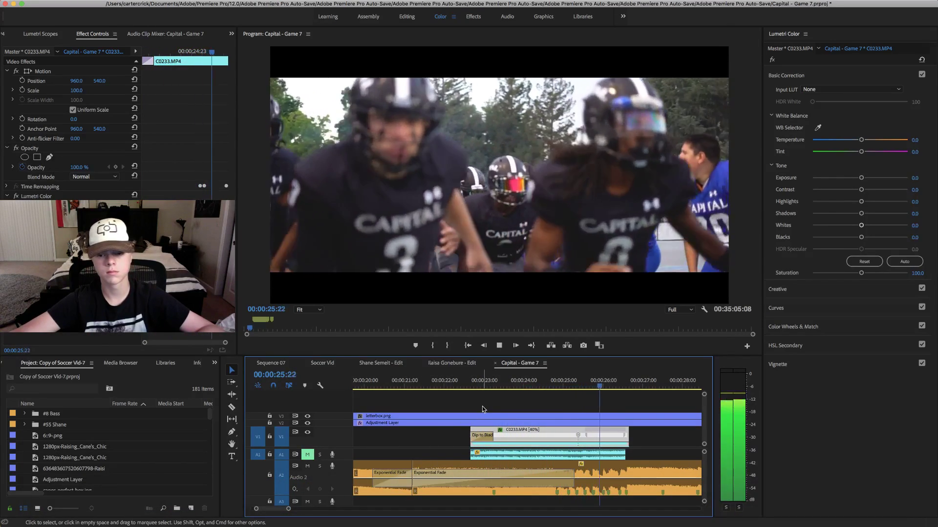
click(468, 481)
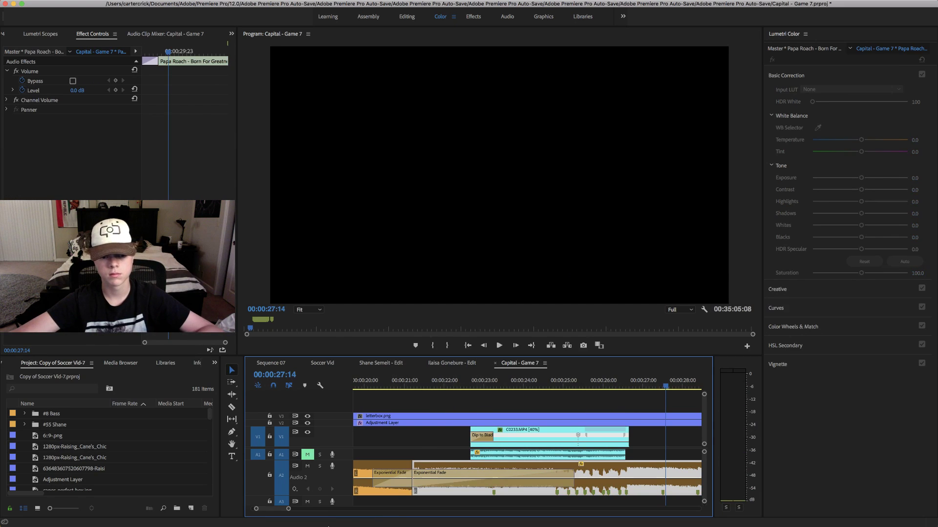
- Create a new sequence named Capital - Game 7 (ad) using the custom Videos preset
drag(288, 509, 333, 509)
click(869, 4)
click(869, 4)
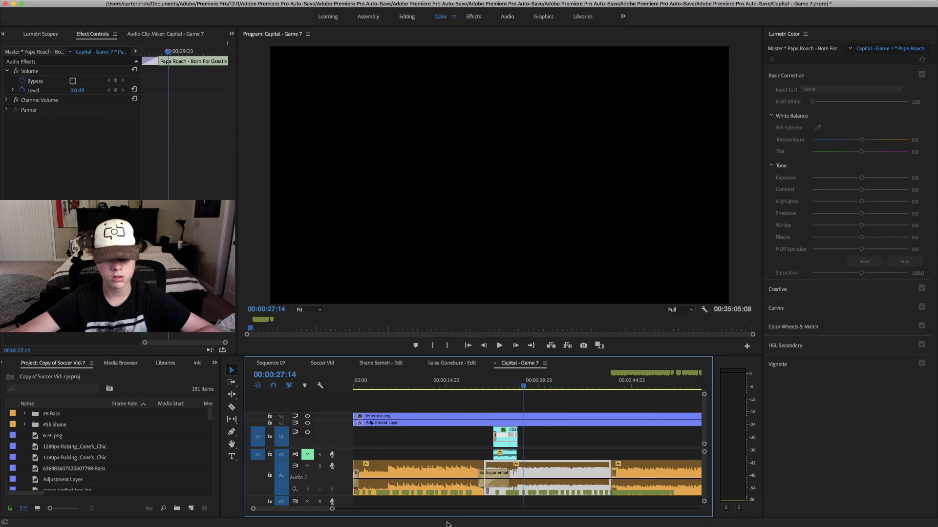
drag(333, 511, 308, 509)
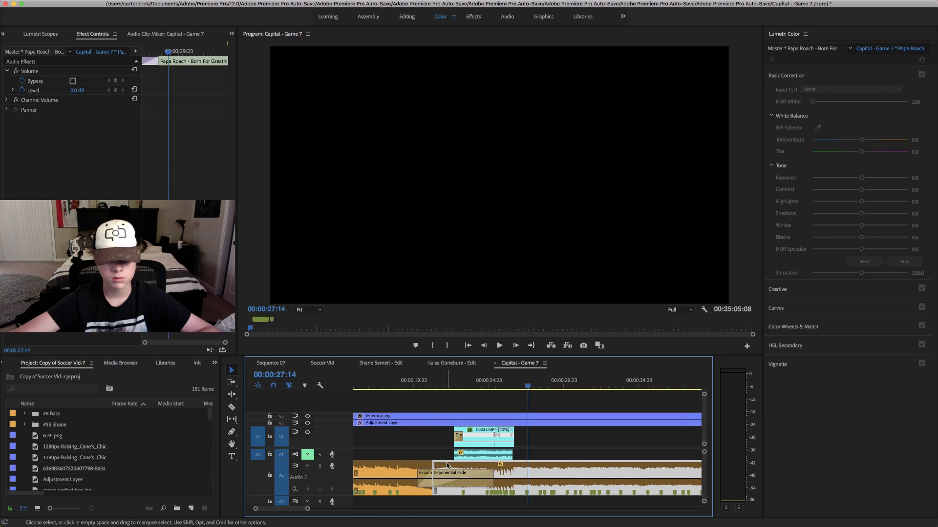
mouse_move(120, 2)
click(90, 4)
mouse_move(106, 19)
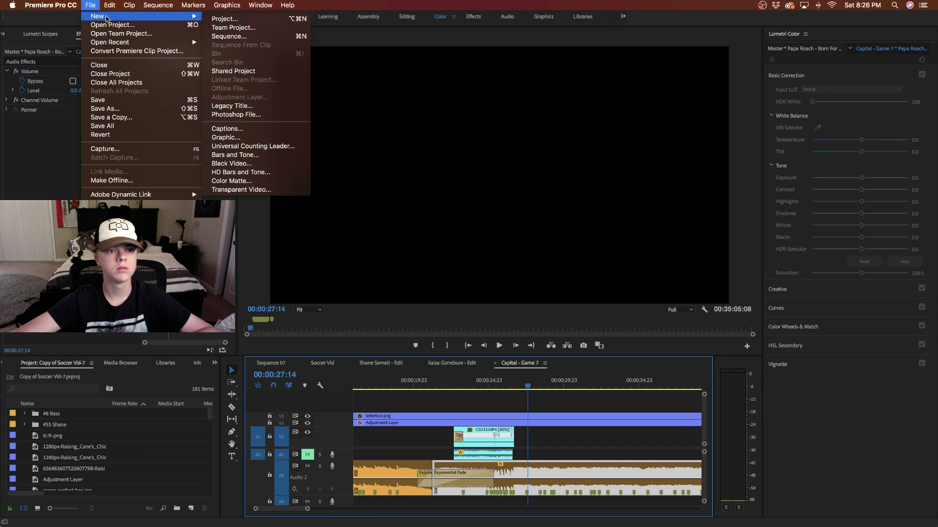
click(244, 37)
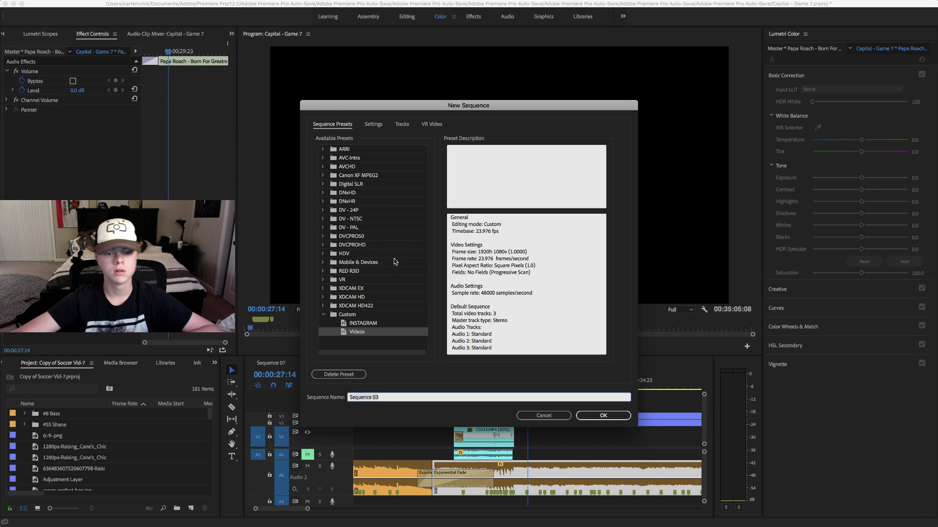
text(Capital - Game 7 (ad)
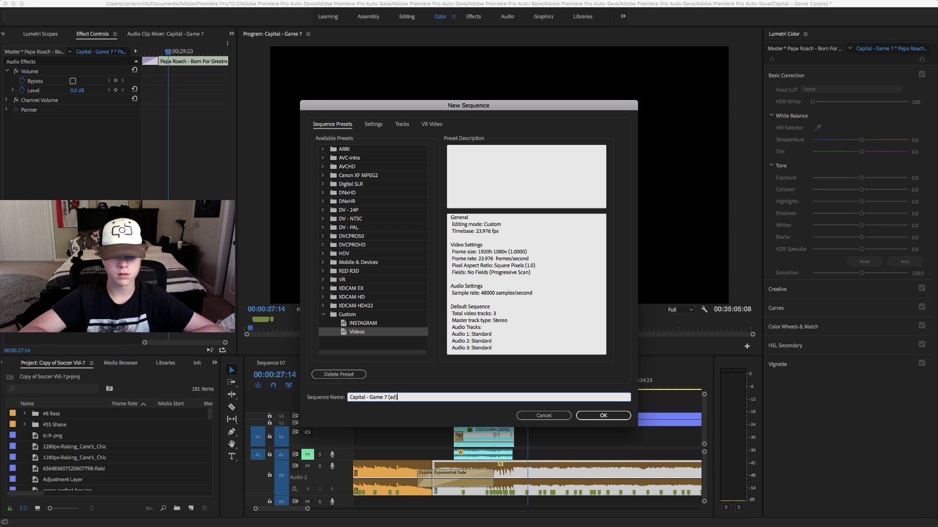
key(Return)
- In the Capital - Game 7 sequence, razor letterbox.png and the Adjustment Layer at the music cut just before C0233.MP4
click(519, 362)
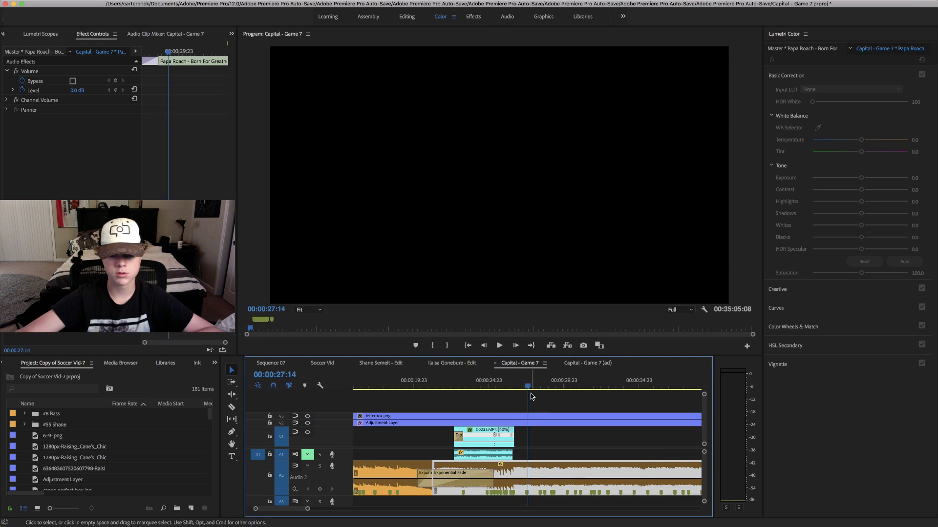
click(431, 443)
key(c)
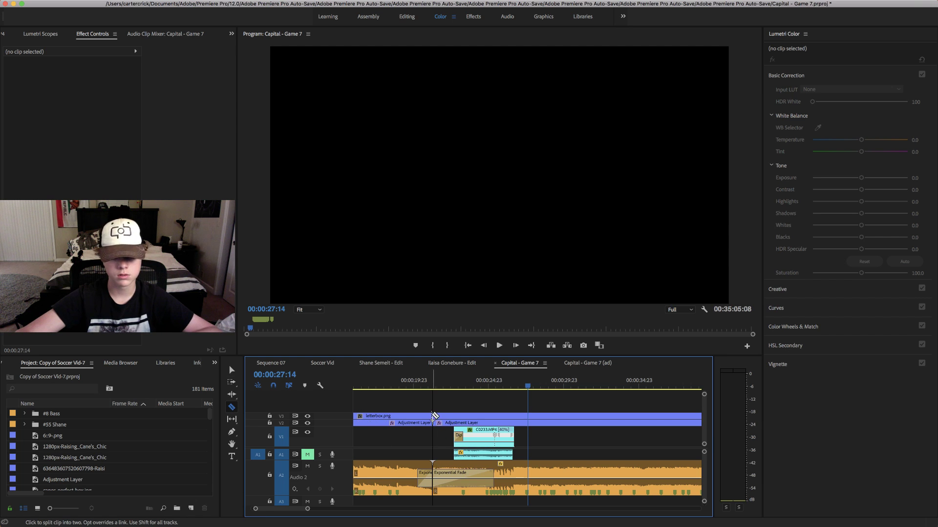
- Split the music, the Adjustment Layer and letterbox.png at about 00:00:27:12, just after C0233.MP4
drag(519, 387, 527, 393)
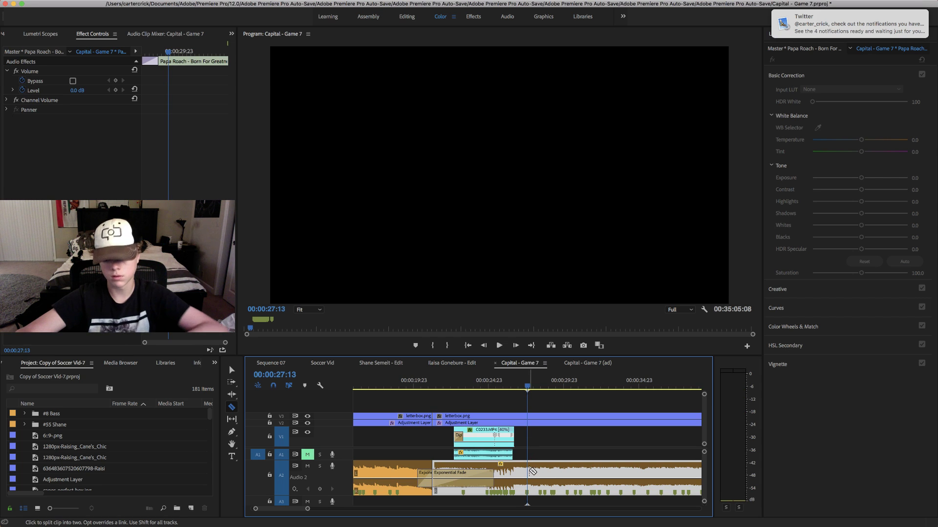
key(Left)
click(529, 474)
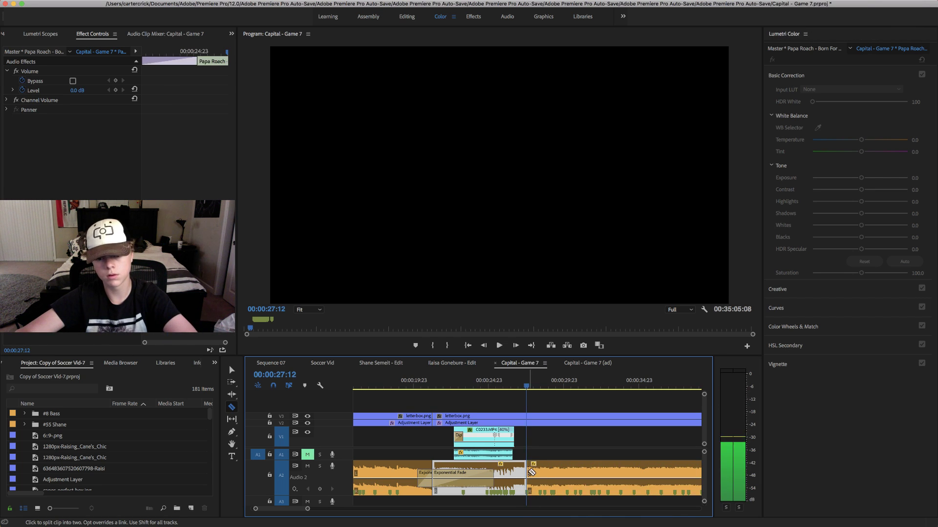
click(528, 423)
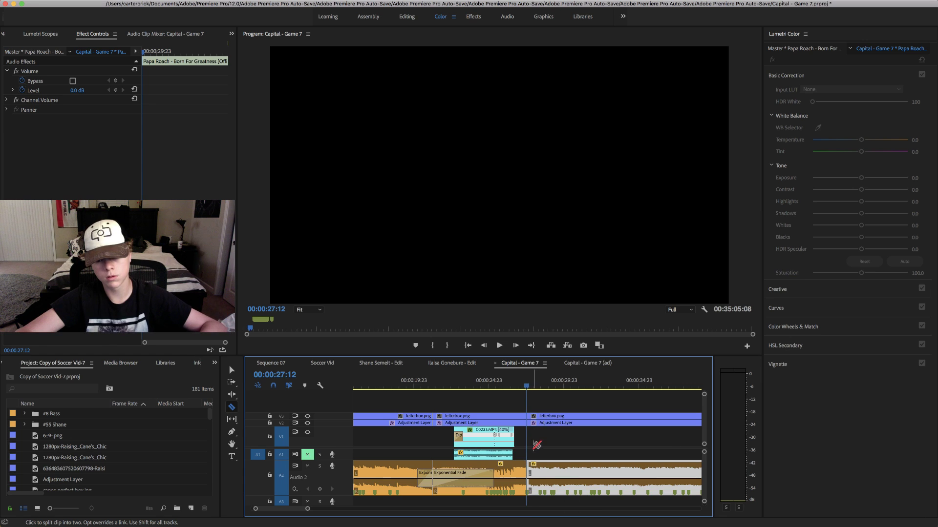
- Copy the isolated section with its overlays, C0233.MP4 and music into the Capital - Game 7 (ad) sequence and play it
key(v)
drag(496, 407, 493, 481)
scroll(508, 415, left, 5)
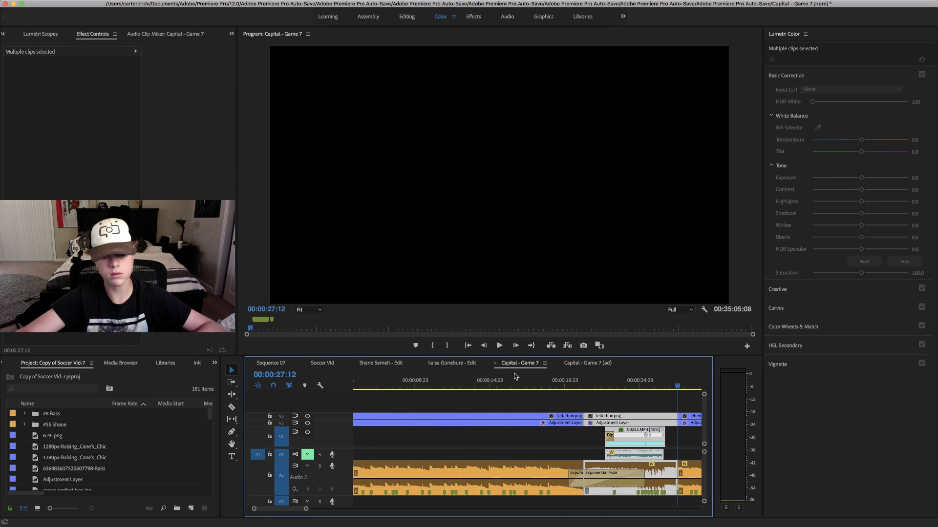
click(583, 365)
key(space)
drag(463, 509, 408, 521)
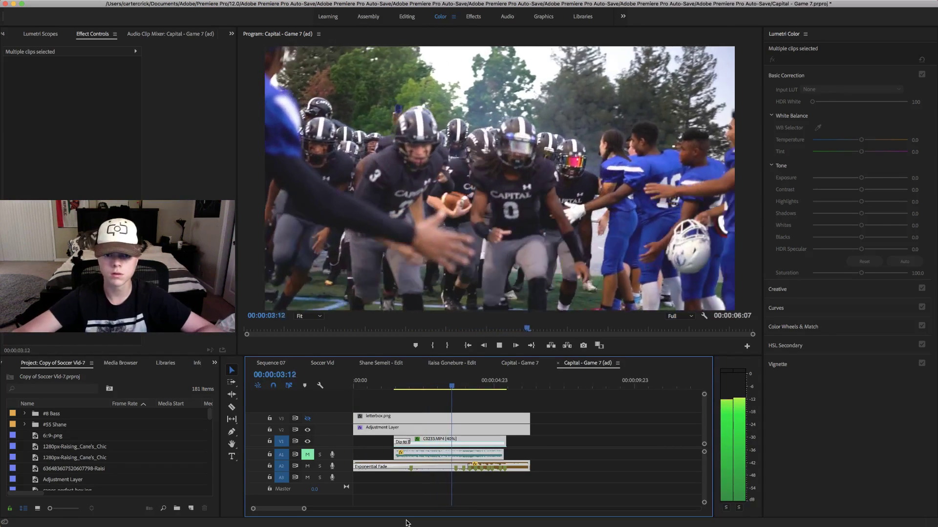
- Extend the music to 00:00:10:00, add a Constant Power crossfade at its end and play the ending
click(560, 469)
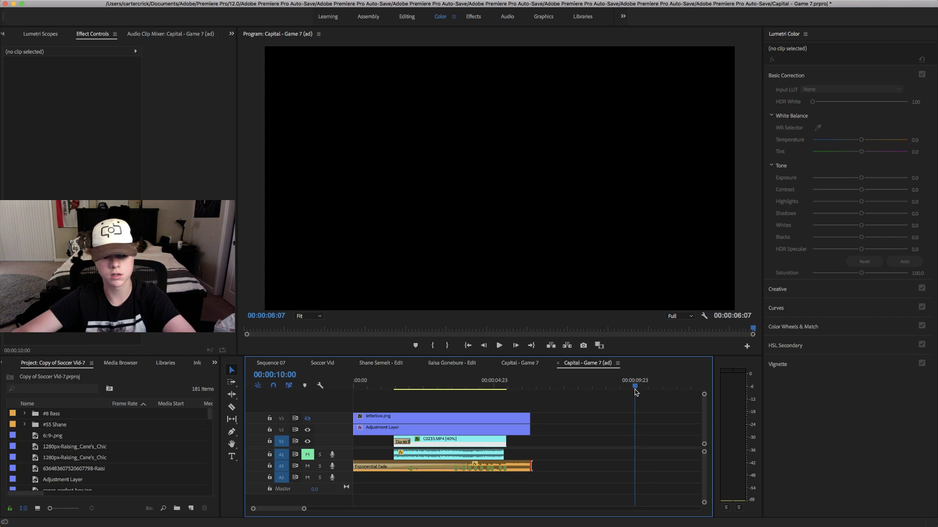
drag(531, 467, 633, 465)
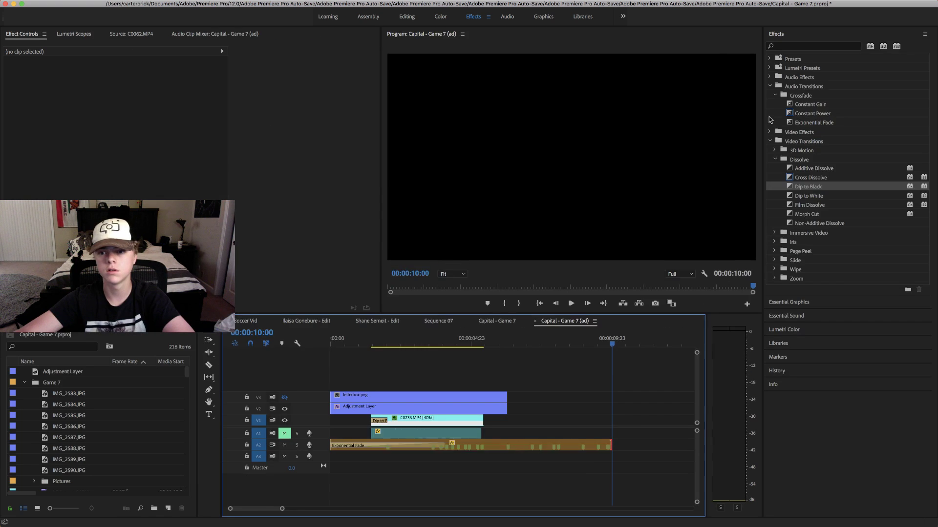
click(816, 125)
click(823, 115)
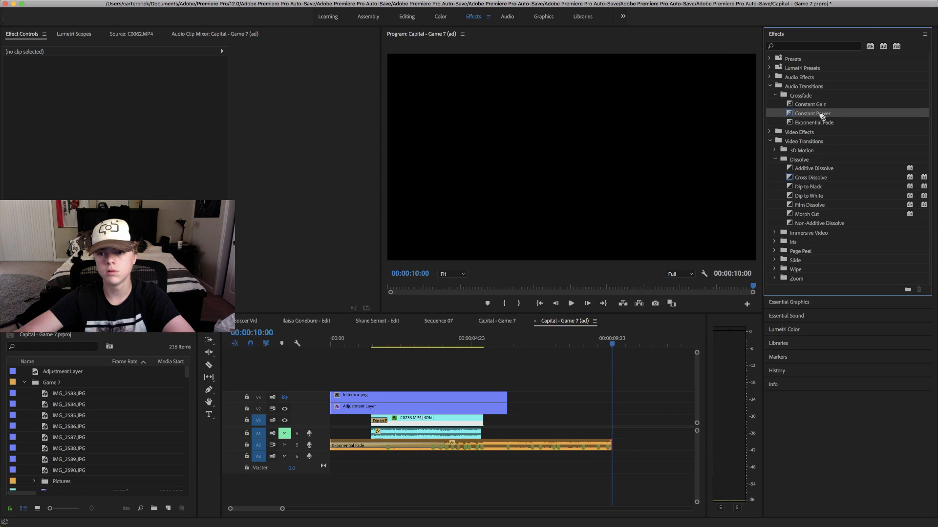
drag(613, 454, 612, 452)
click(581, 340)
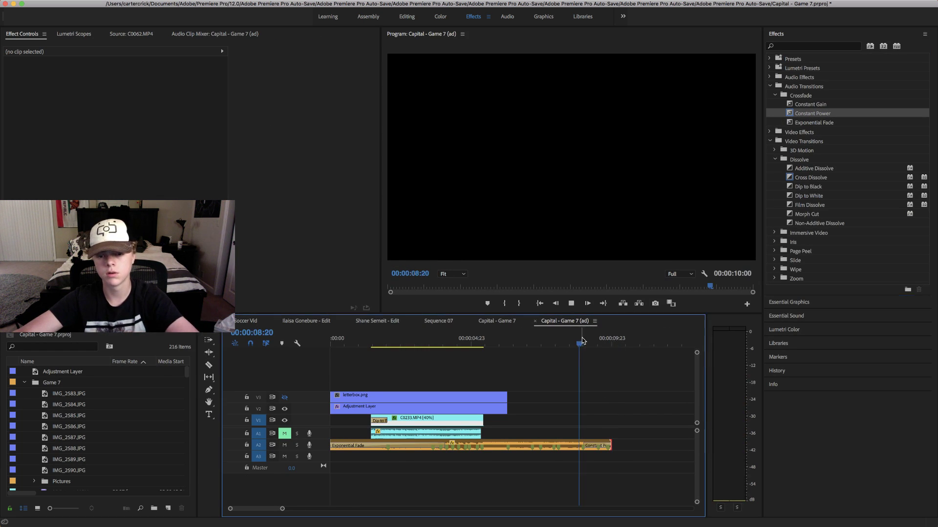
key(space)
click(580, 341)
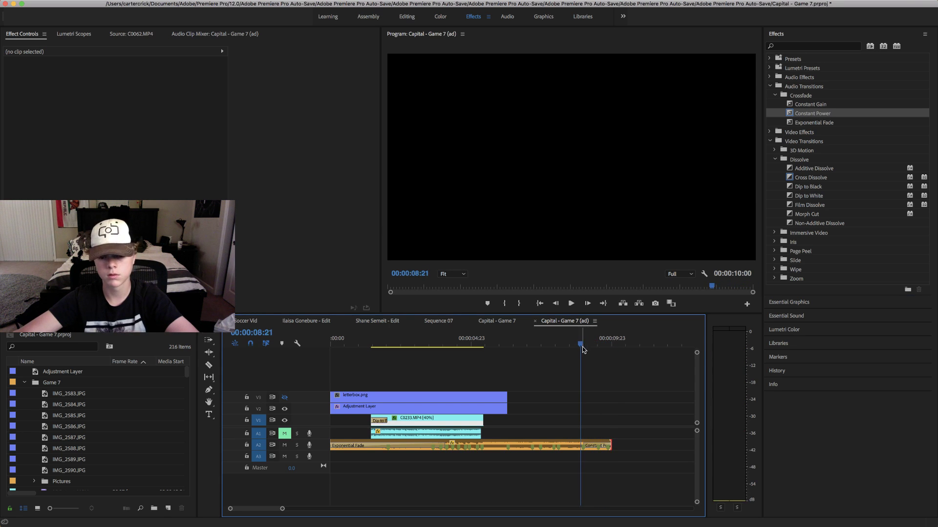
key(space)
click(595, 449)
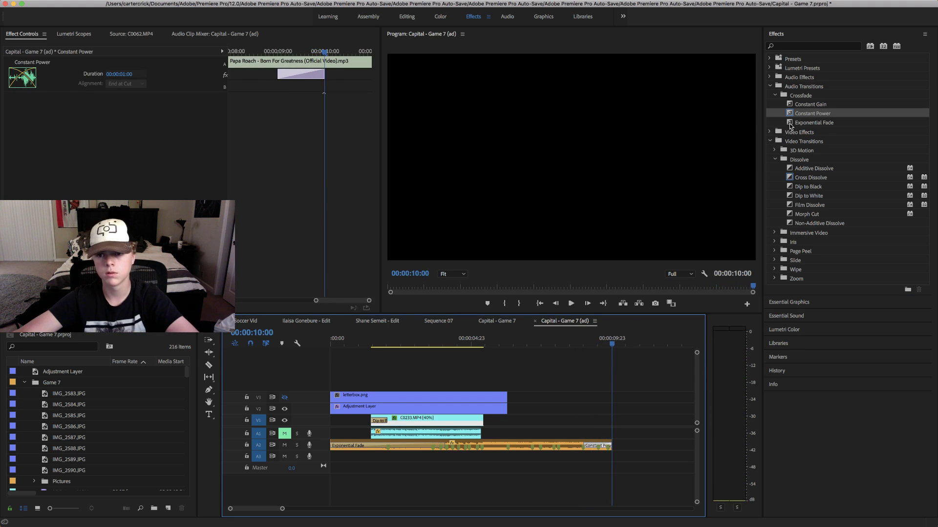
- Trim the end of the music with its fade to 00:00:08:23 and play the ending
click(562, 342)
key(space)
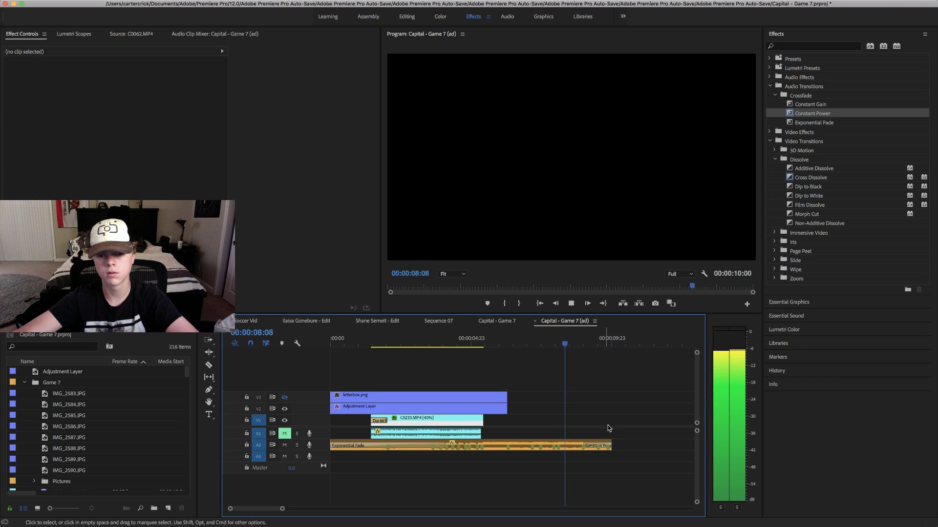
drag(615, 448, 582, 447)
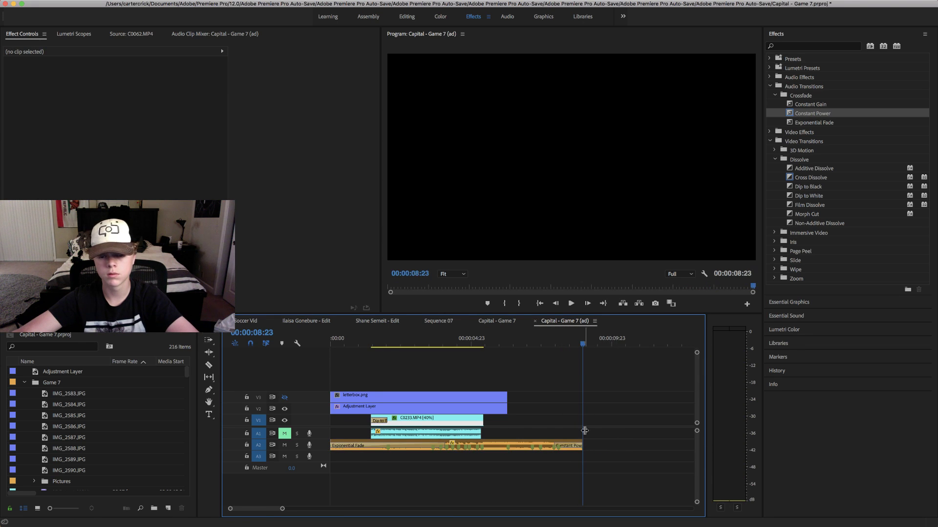
click(552, 338)
key(space)
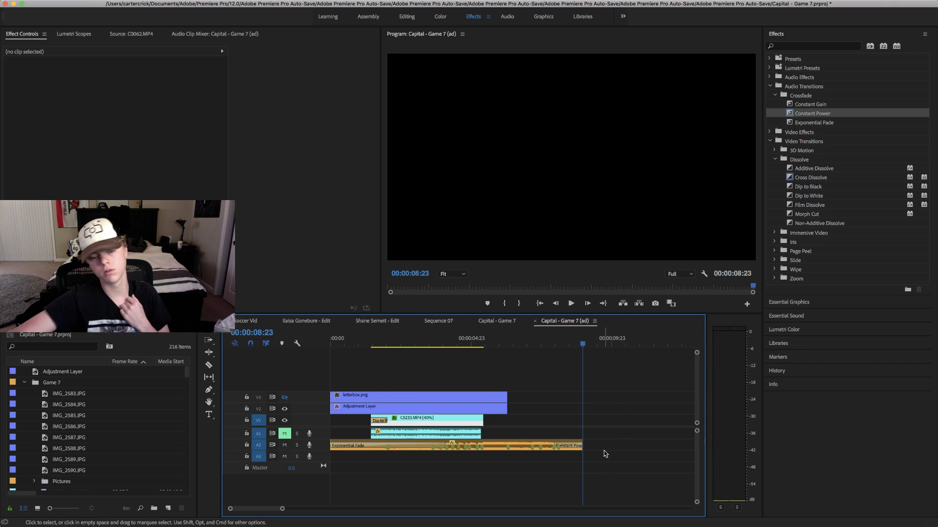
- Play the end of the footage and trim letterbox.png and the Adjustment Layer to the end of C0233.MP4
drag(583, 344, 457, 364)
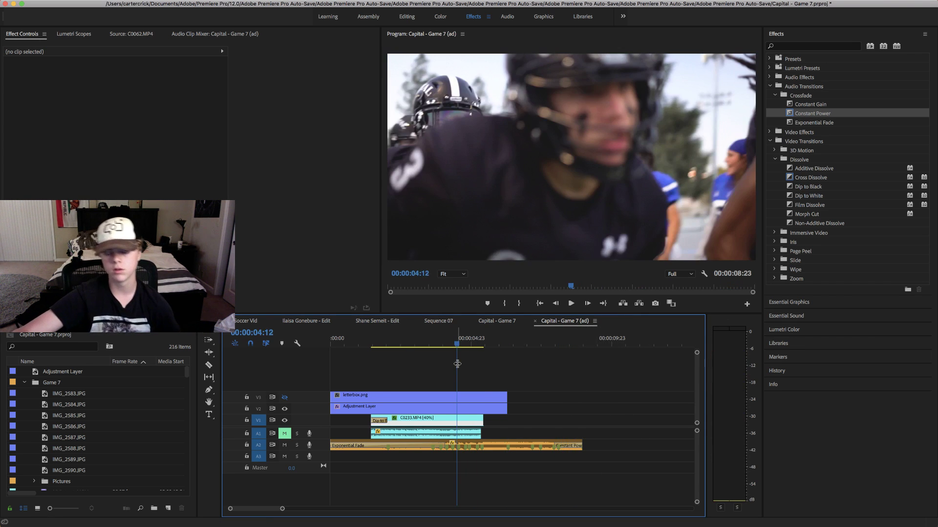
key(space)
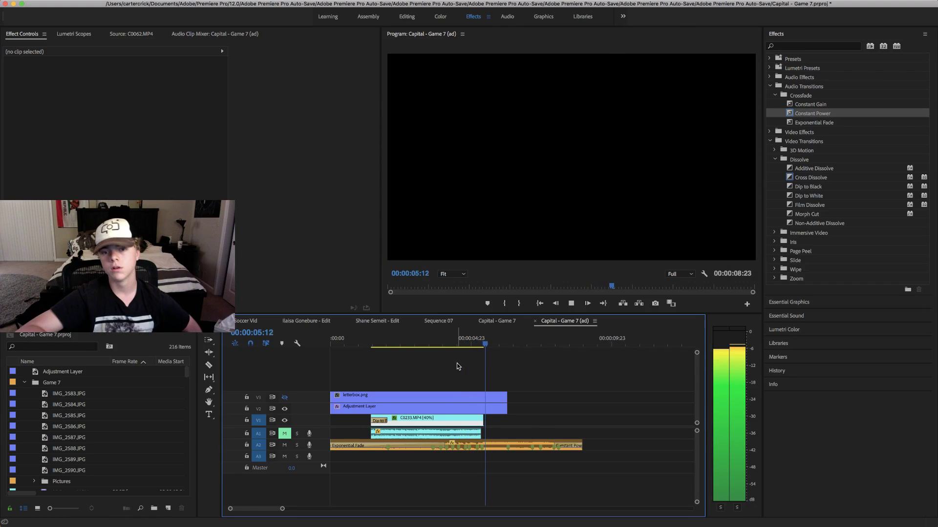
drag(507, 408, 482, 397)
- Add a two-line title reading "CAPITAL - Game 7" and "Sunday 10am" right after C0233.MP4 at 00:00:05:11
drag(481, 345, 486, 347)
click(209, 415)
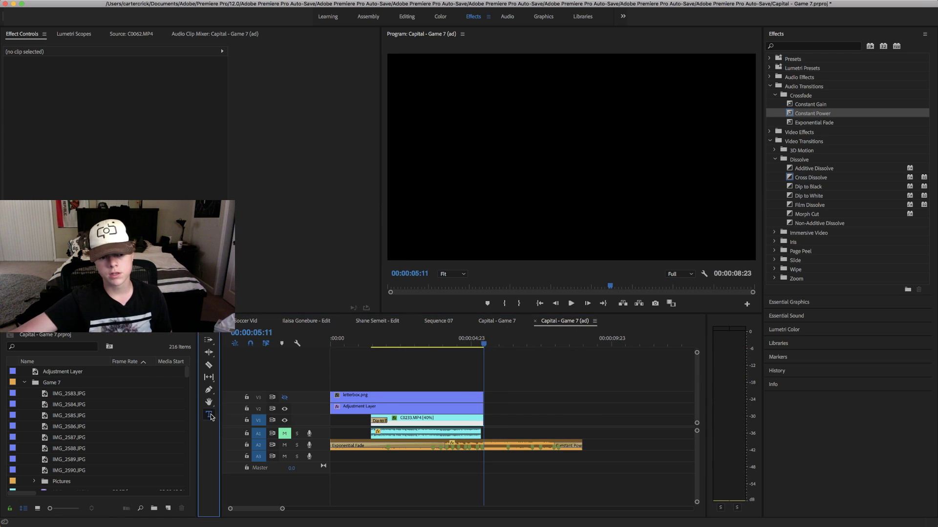
click(442, 140)
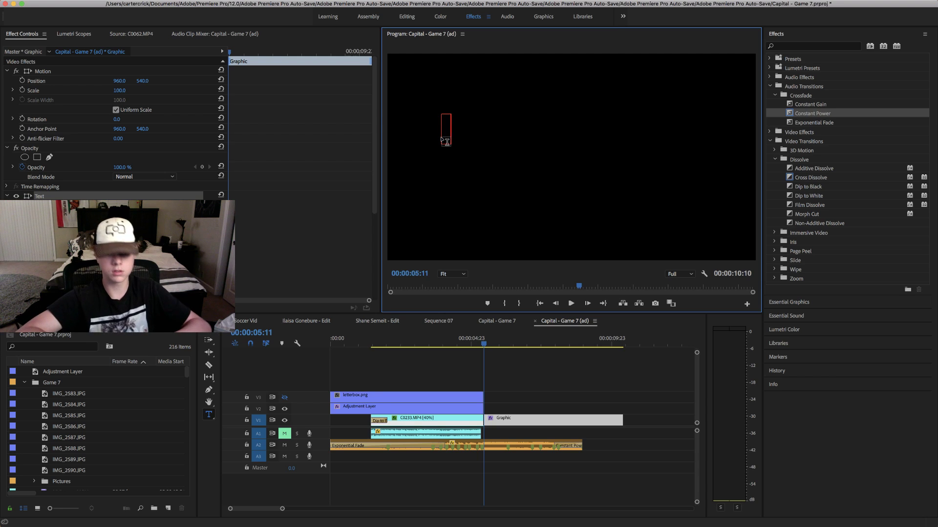
text(CAPITAL - Game 7 Sunday 10am)
key(super+q)
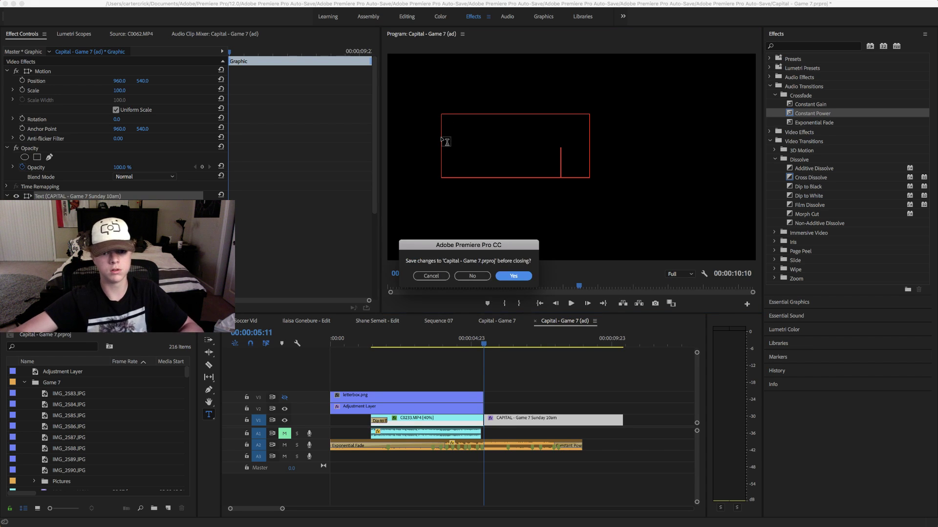
click(425, 275)
key(super+a)
key(BackSpace)
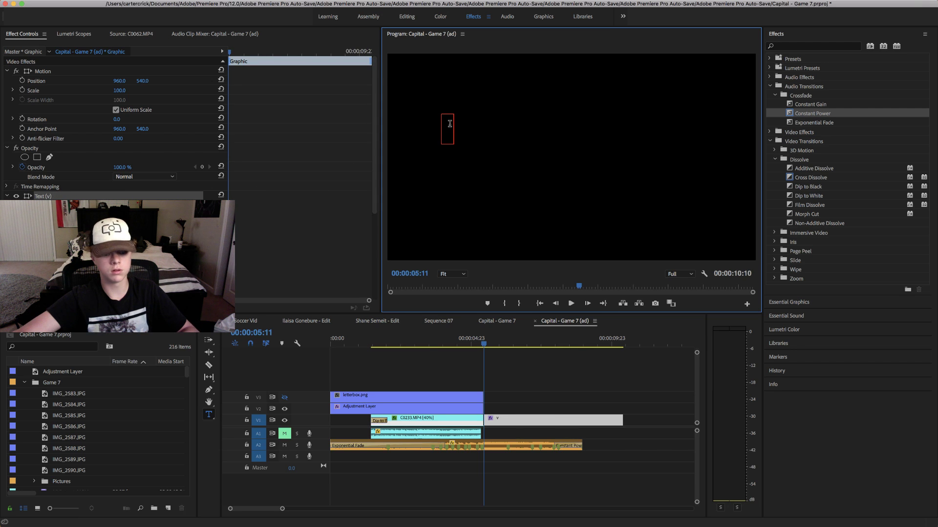
key(super+z)
- Give the title text a white stroke with a width of 9.0
scroll(112, 127, down, 5)
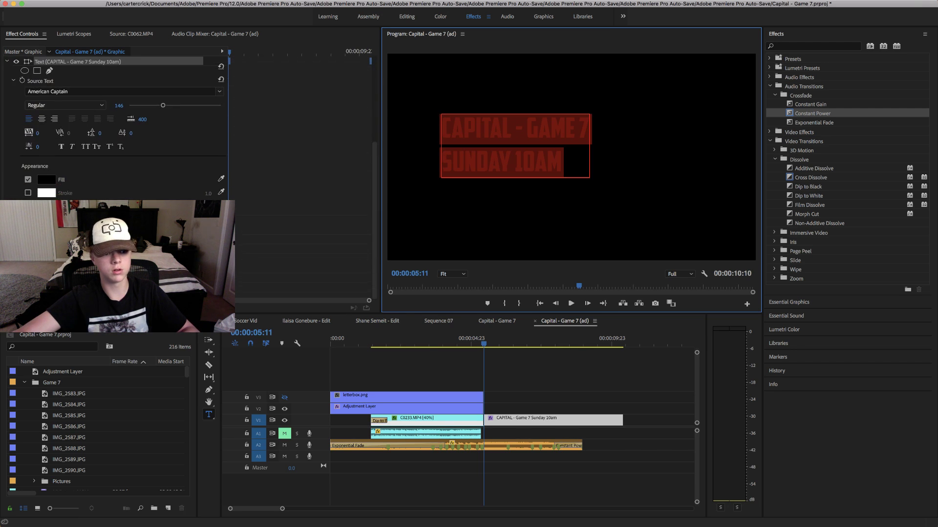
click(28, 193)
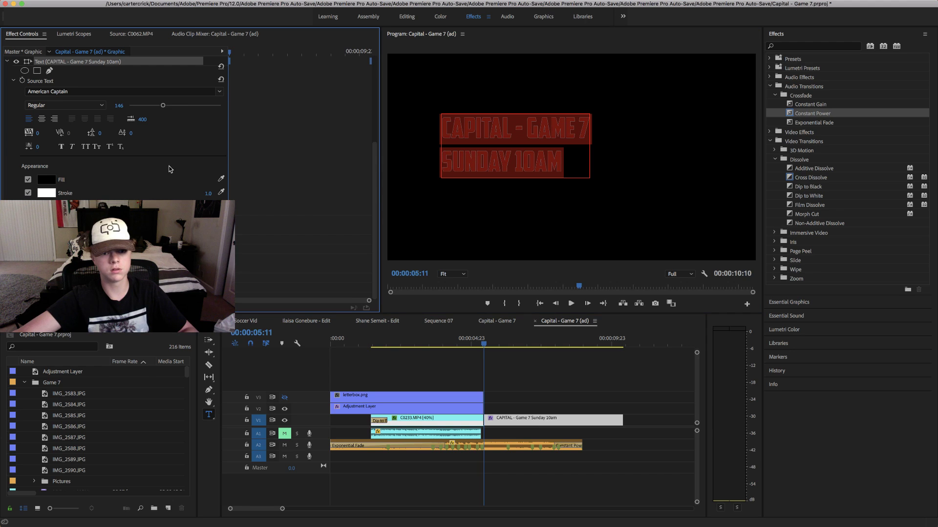
drag(561, 158, 352, 107)
drag(208, 193, 213, 193)
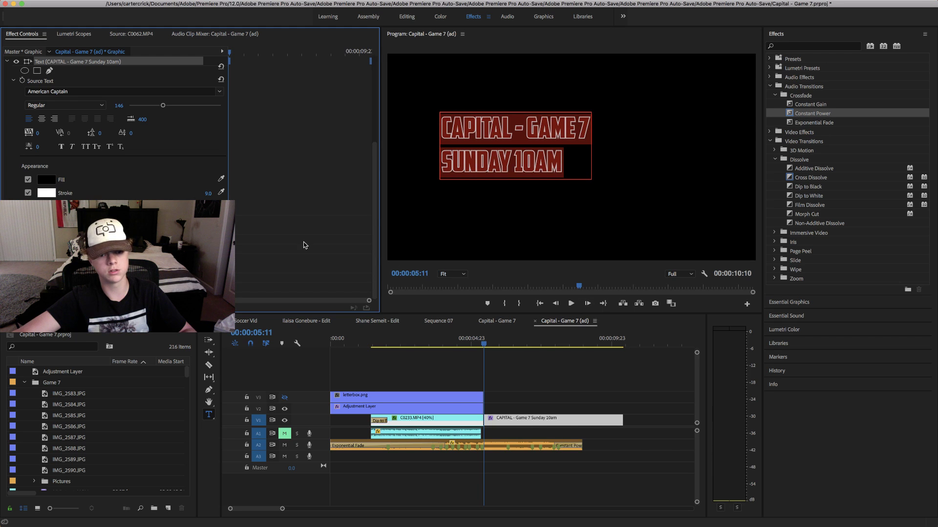
- Center-align the two title lines and move the text block to the middle of the frame
scroll(86, 188, up, 5)
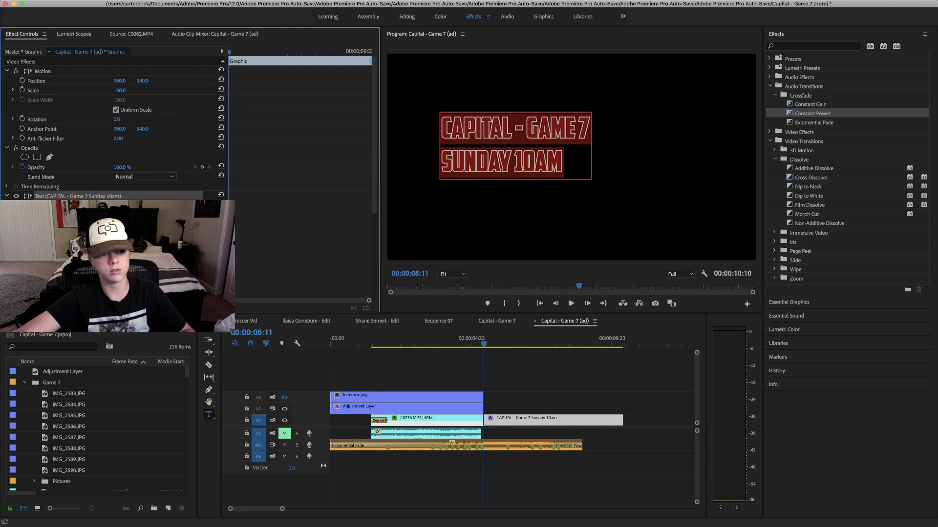
click(442, 164)
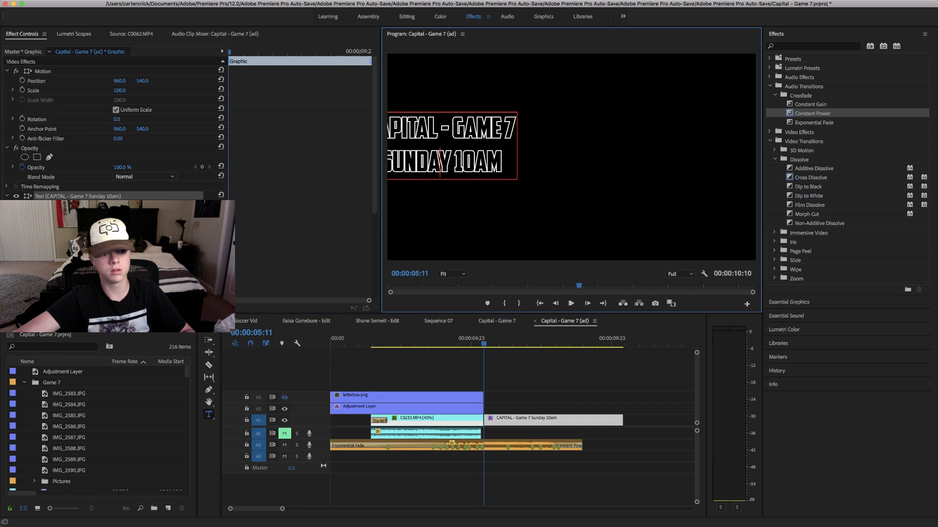
click(211, 334)
drag(435, 165, 586, 151)
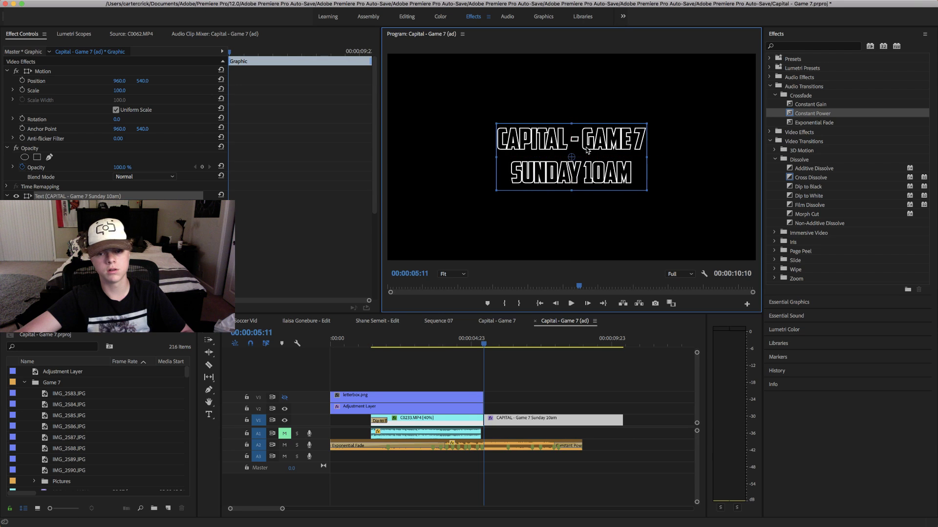
- Enlarge all of the title text to font size 336
double_click(586, 151)
scroll(147, 146, down, 5)
drag(169, 151, 206, 158)
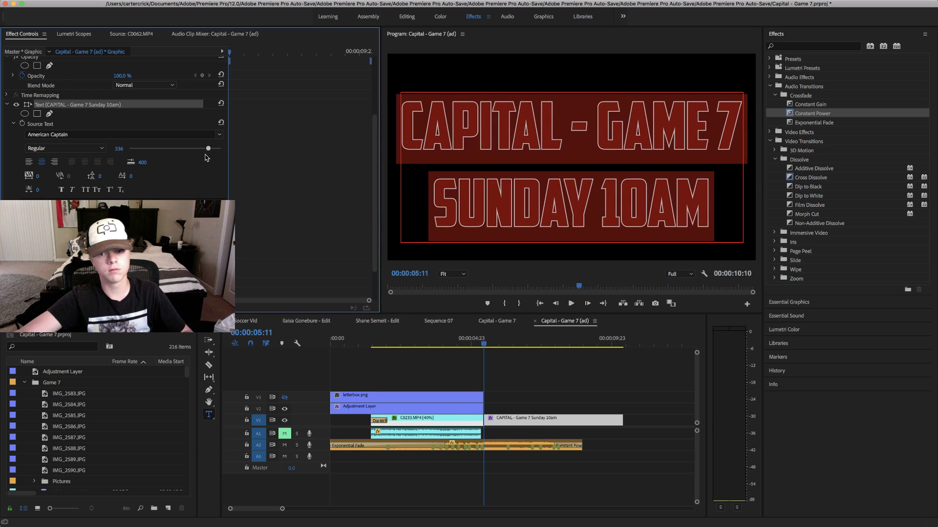
click(510, 383)
- Play the cut into the title and move the title clip up to V4, starting at 00:00:05:09 over the end of C0233.MP4
drag(484, 344, 454, 363)
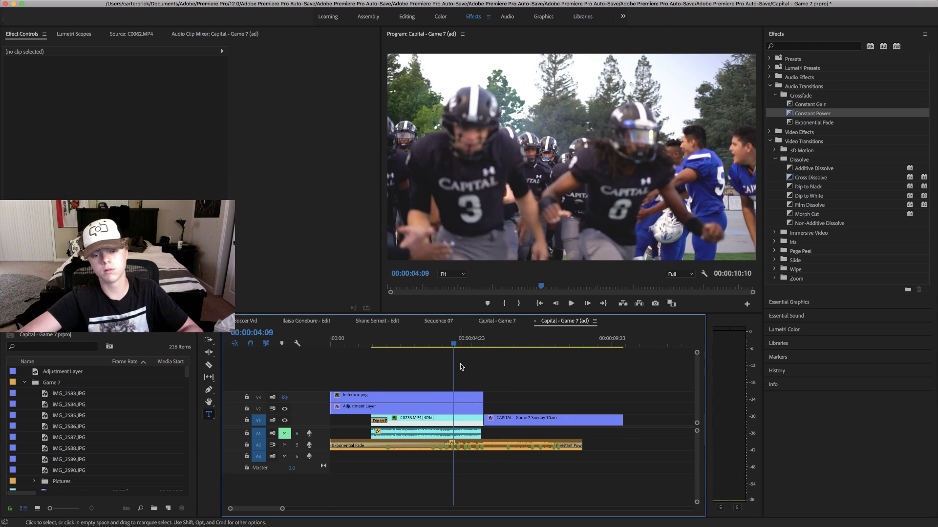
key(space)
key(space)
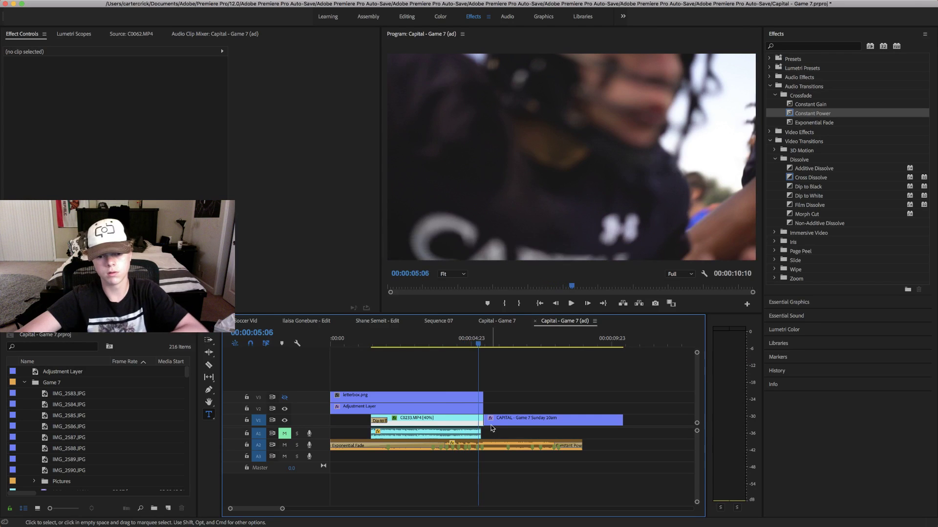
key(space)
click(491, 425)
drag(492, 425, 488, 386)
mouse_move(481, 343)
mouse_down()
mouse_move(455, 343)
mouse_move(481, 344)
mouse_up()
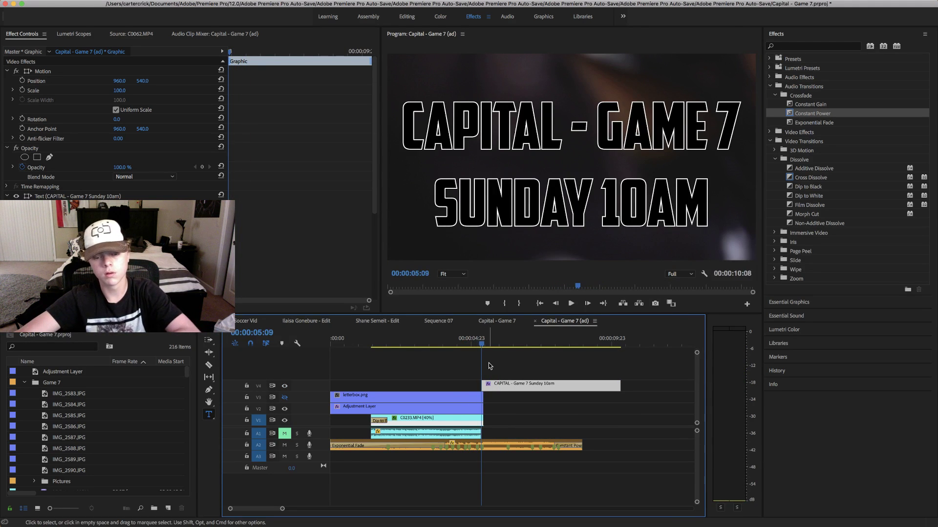
- Check the title's entrance frame by frame and in playback
key(Left)
key(Left)
key(Right)
key(Right)
key(Right)
key(Right)
key(space)
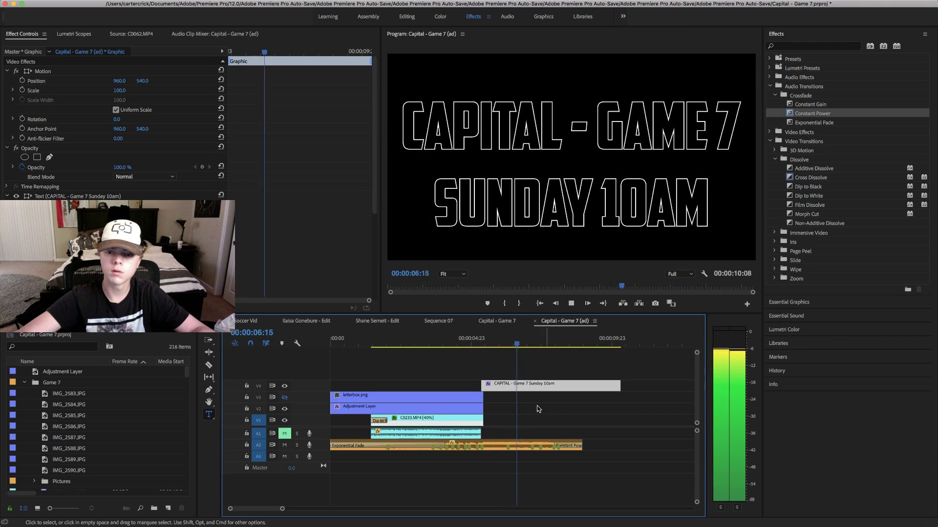
key(space)
click(490, 343)
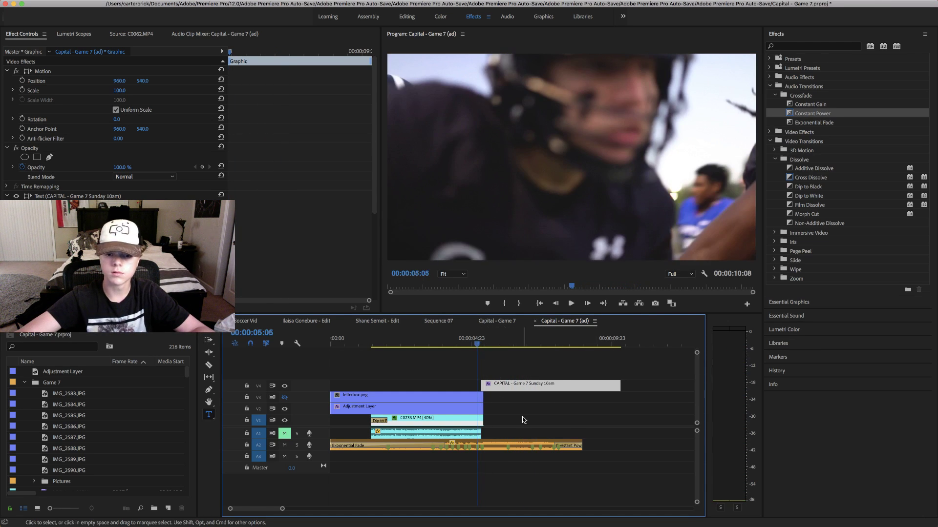
- Apply a Cross Dissolve to the start of the title clip, shorten it to 5 frames and preview it
drag(283, 509, 246, 509)
drag(807, 182, 448, 387)
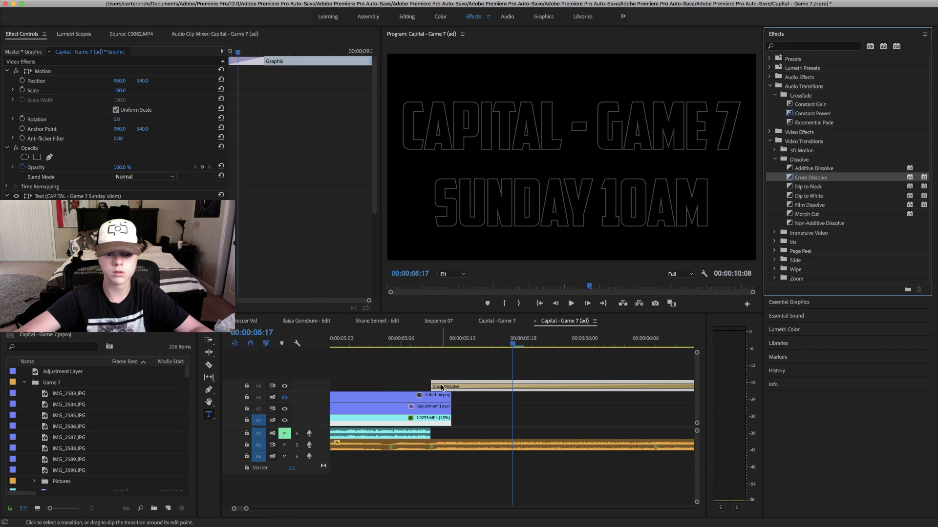
click(441, 387)
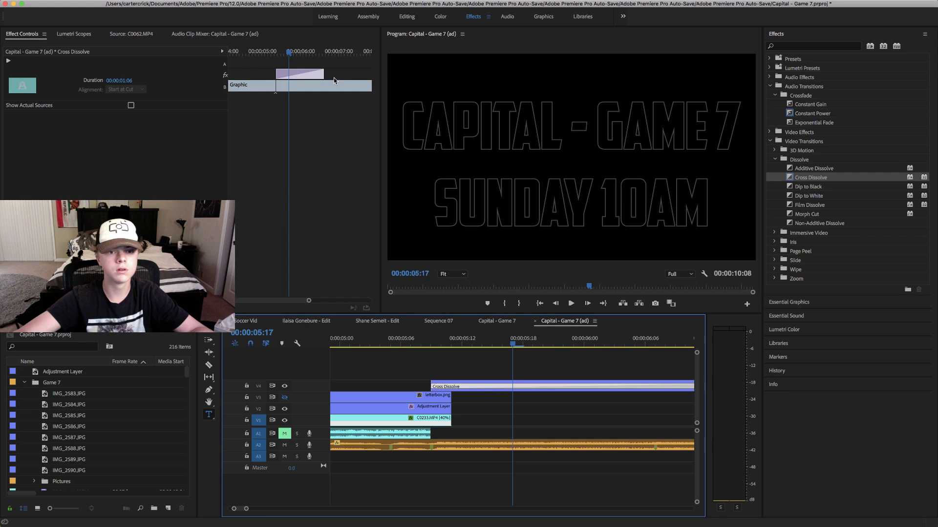
click(322, 77)
drag(283, 81, 235, 54)
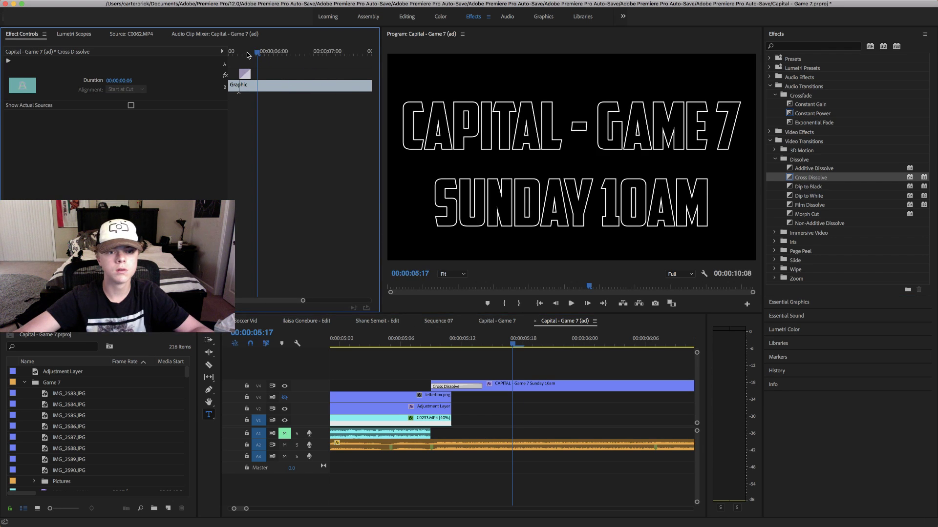
key(space)
key(space)
- Shorten the title's Cross Dissolve to 2 frames and play the transition
drag(479, 386, 447, 386)
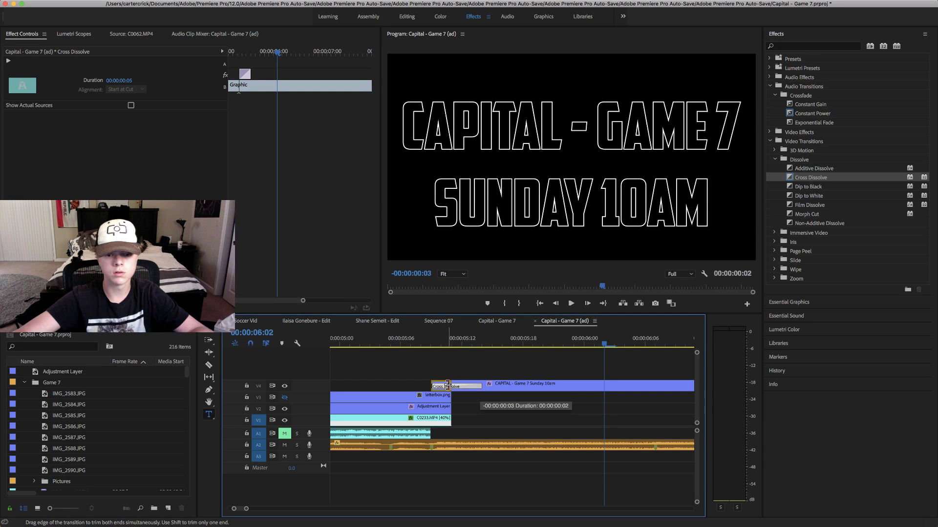
click(423, 340)
key(space)
click(425, 340)
mouse_move(425, 339)
mouse_down()
mouse_move(438, 325)
mouse_move(427, 332)
mouse_up()
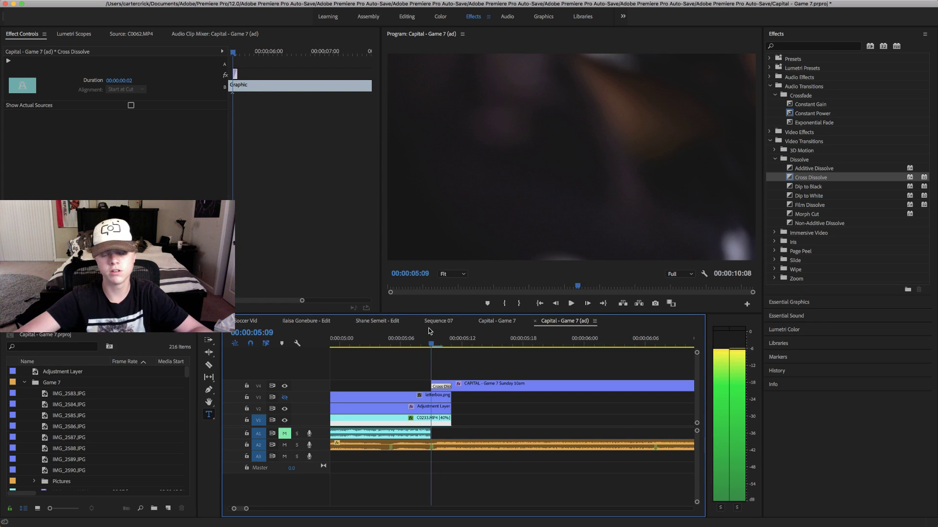
- Step through the frames around the title's dissolve and replay the change from footage to title
key(Right)
key(Left)
key(Left)
key(Left)
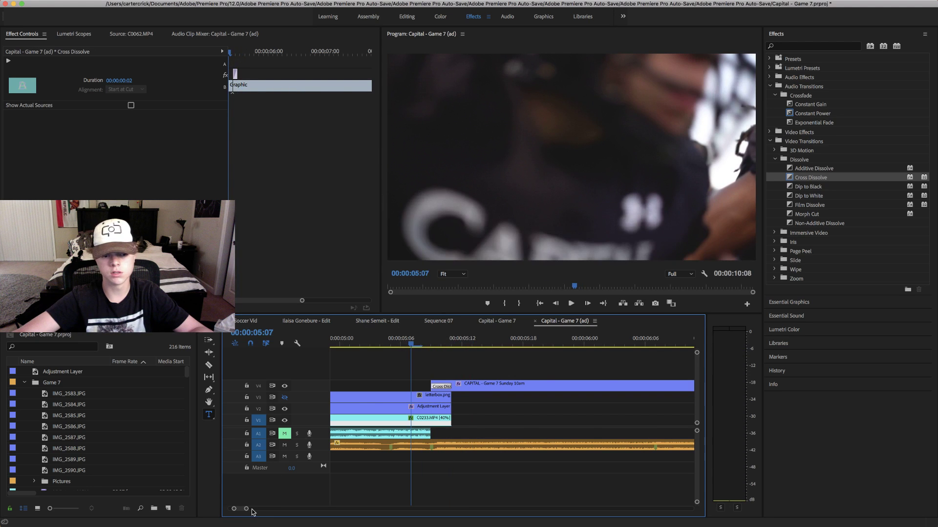
drag(247, 509, 277, 510)
key(space)
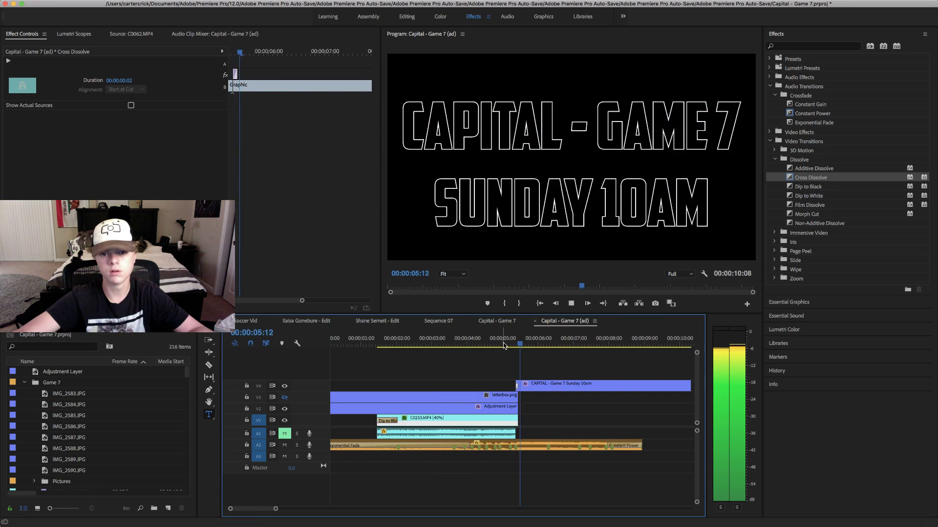
click(478, 344)
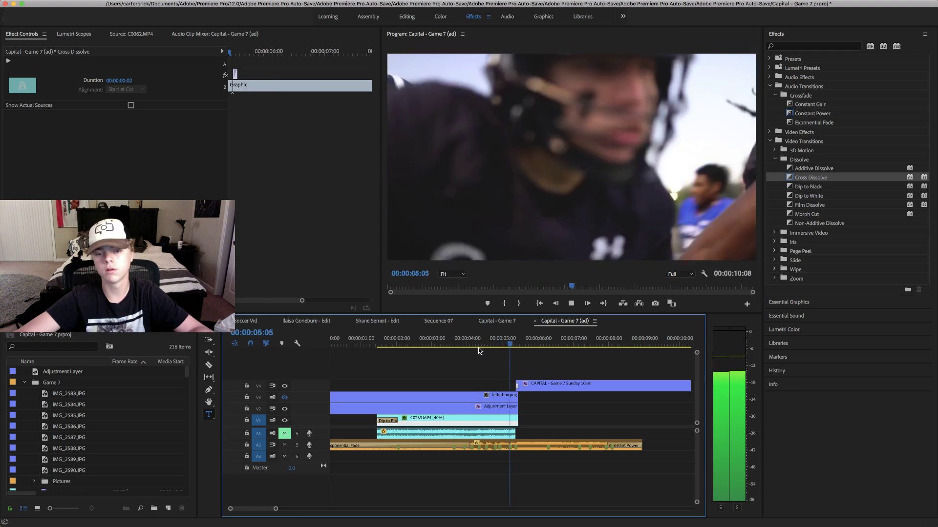
- Trim the end of the closing title clip back to where the music ends
drag(275, 511, 292, 510)
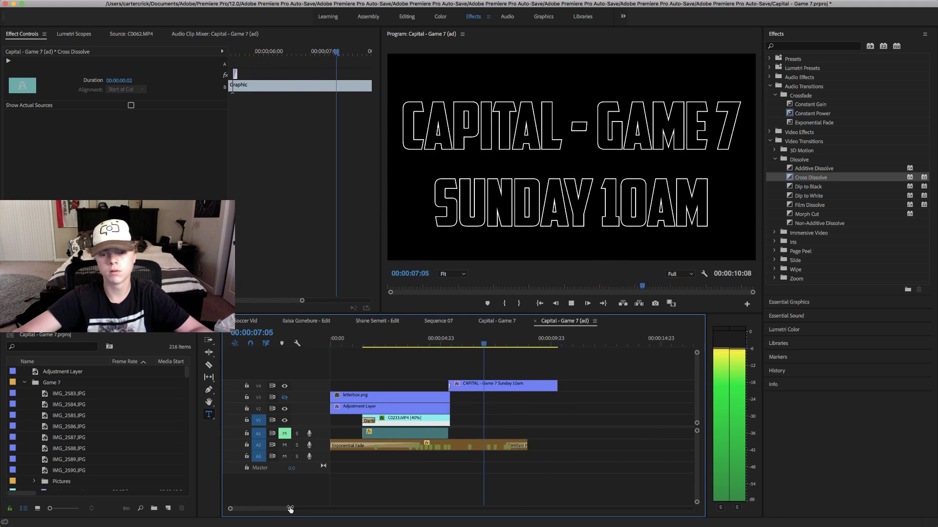
drag(549, 385, 520, 395)
drag(497, 344, 452, 345)
- Duplicate the title clip onto the track above and delete the "CAPITAL - Game 7" line from the copy, leaving "Sunday 10am"
click(469, 388)
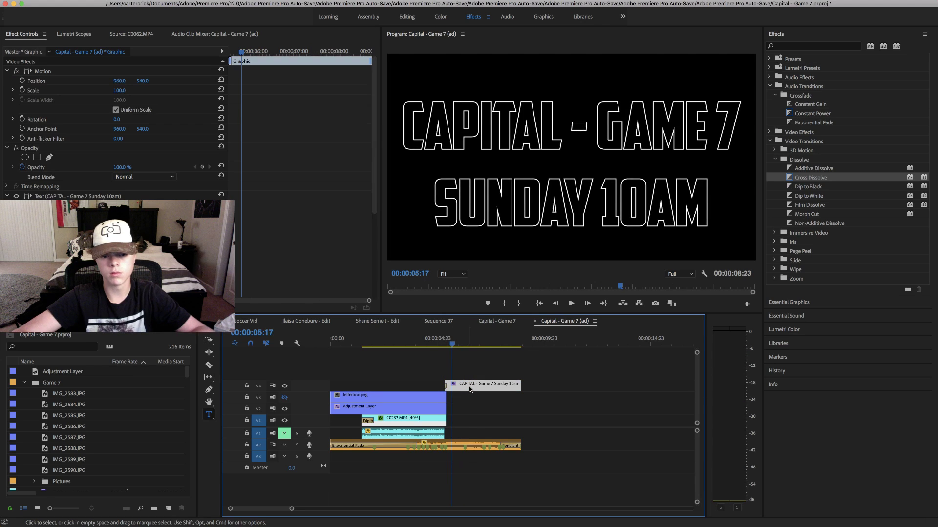
drag(470, 388, 470, 376)
key(space)
key(space)
click(626, 157)
drag(731, 138, 424, 145)
key(BackSpace)
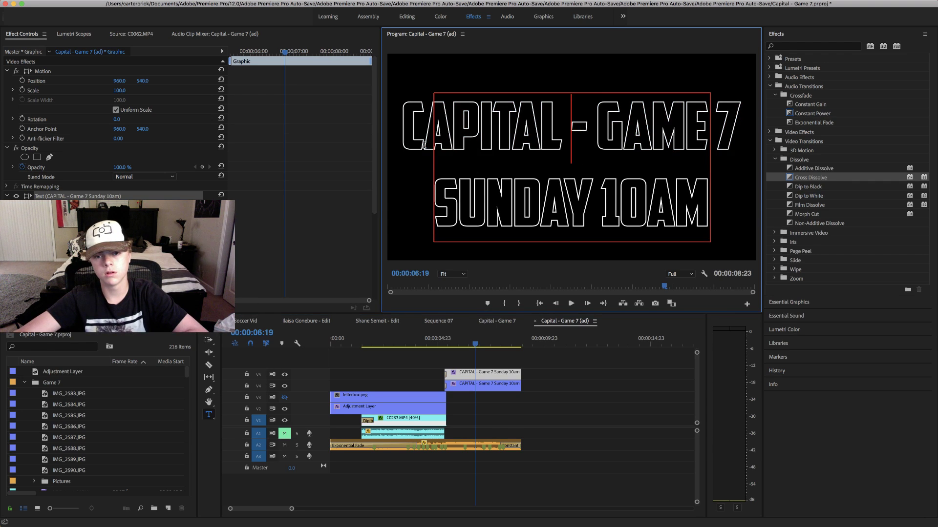
key(BackSpace)
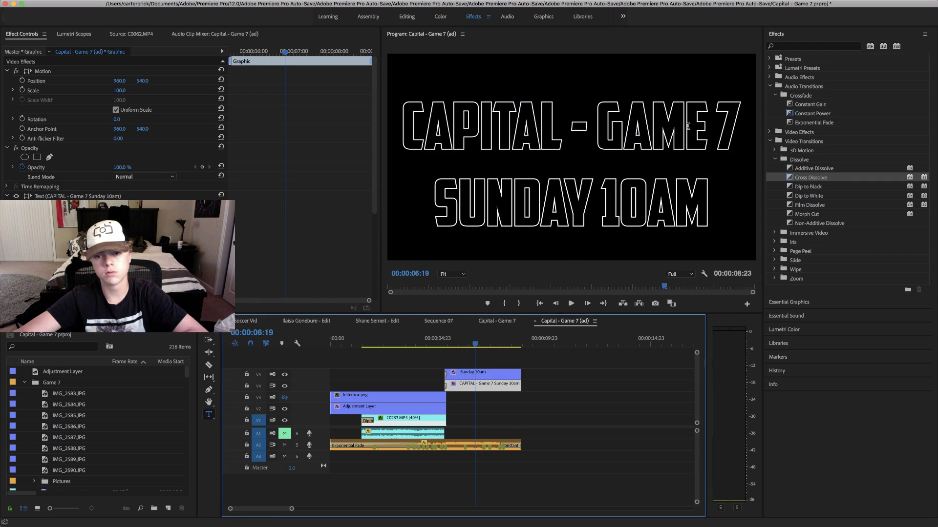
- Try to select the "Sunday 10am" line in the original title lying beneath its copy
drag(702, 188, 432, 200)
click(572, 200)
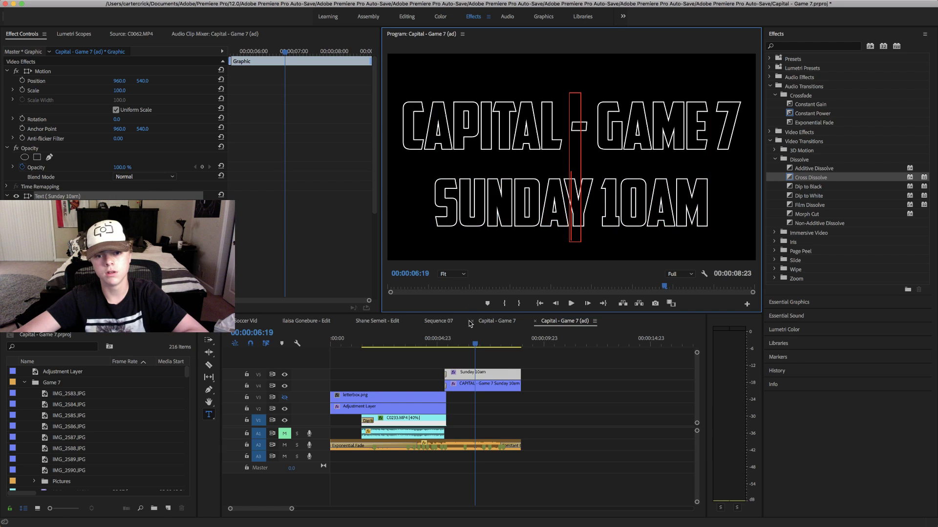
click(518, 373)
click(493, 374)
click(493, 355)
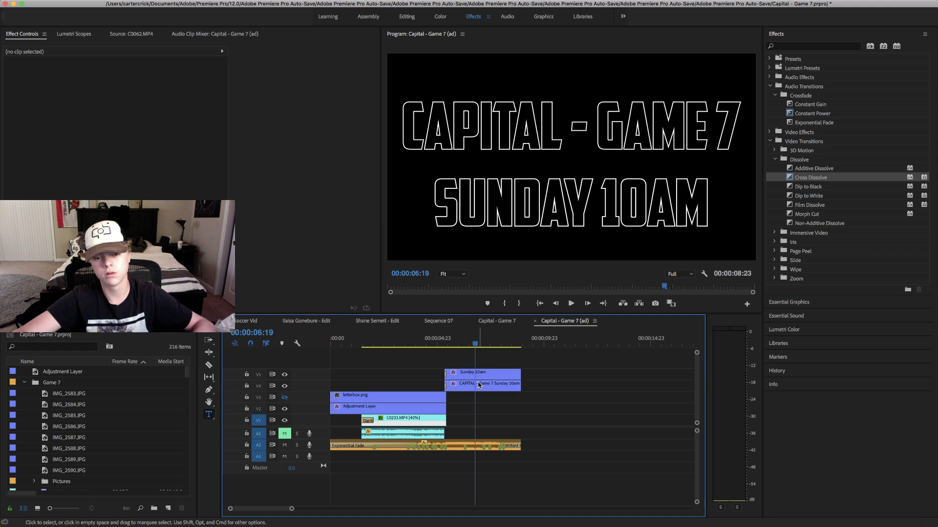
click(638, 219)
drag(700, 200, 431, 203)
click(491, 385)
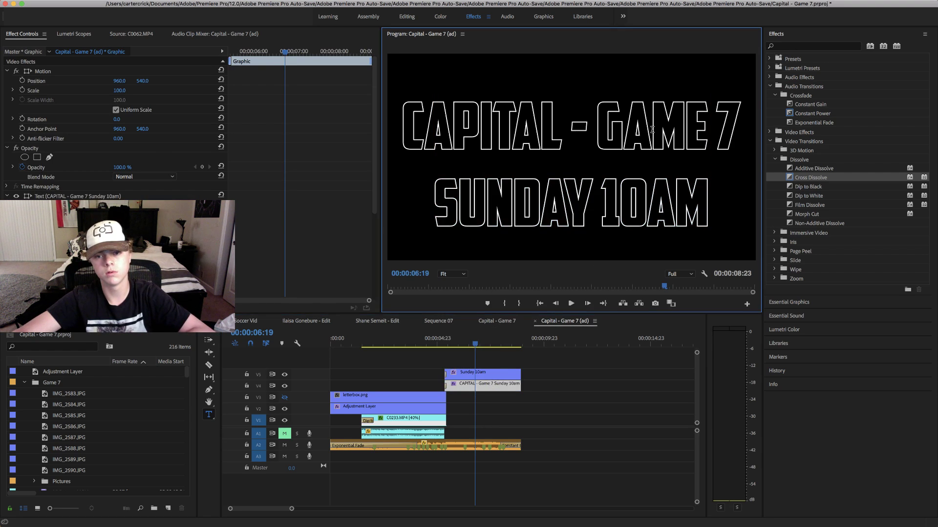
- Move the original title clip above the copy to V6 and delete its "Sunday 10am" line, leaving "CAPITAL - Game 7"
click(497, 384)
drag(499, 384, 493, 364)
click(619, 184)
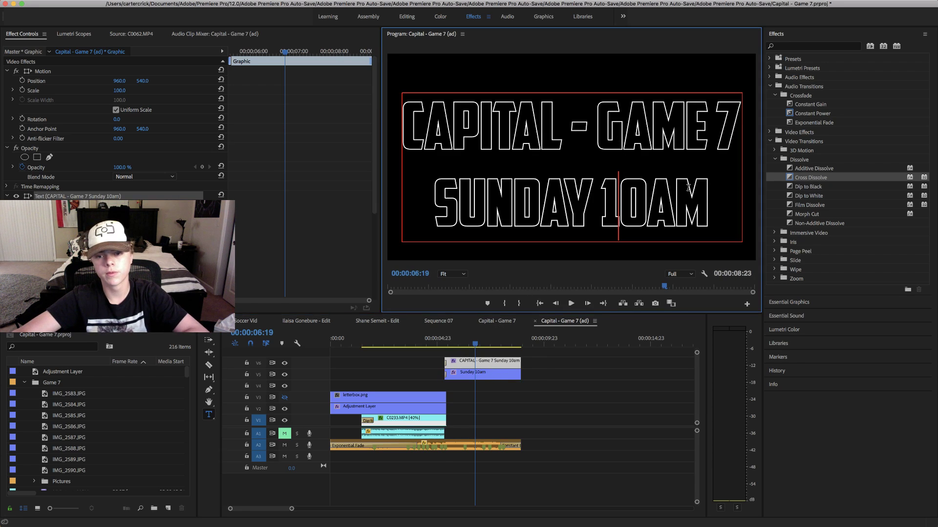
drag(704, 191, 431, 194)
key(BackSpace)
click(547, 351)
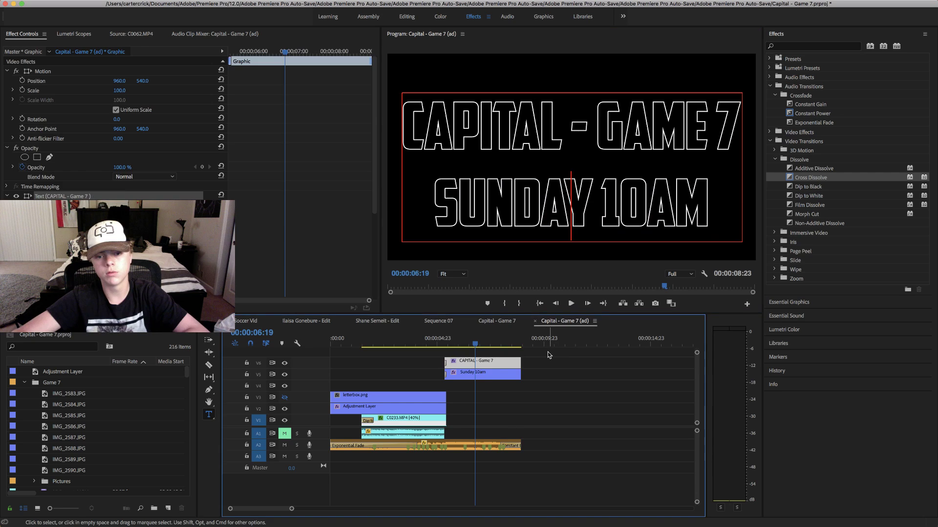
- Move both title clips down one track so they sit on V4 and V5
click(492, 365)
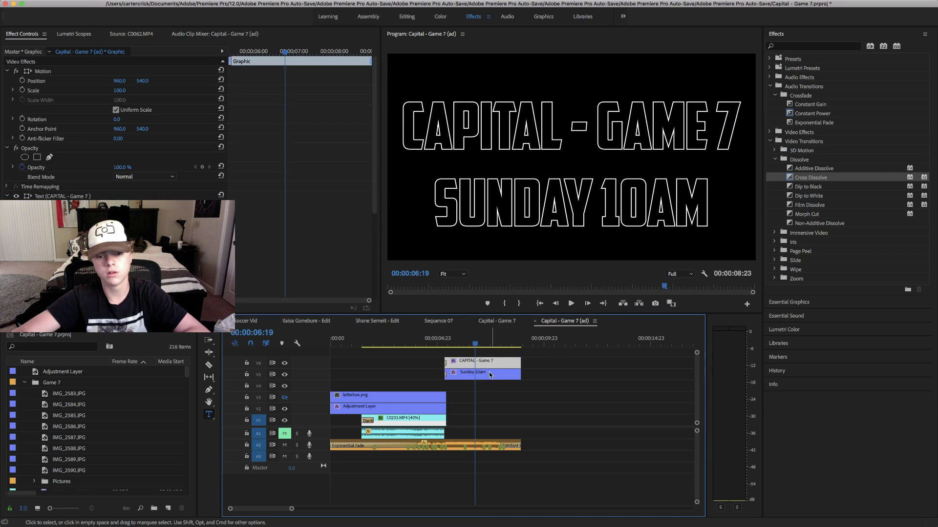
shift+click(486, 364)
drag(486, 364, 487, 375)
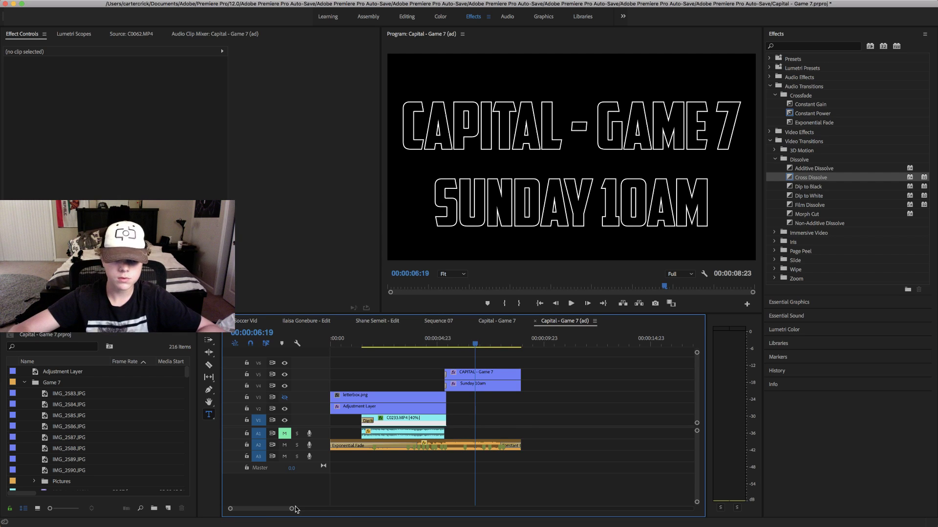
- Play the music under the titles and trim the start of the "Sunday 10am" clip to 00:00:06:07
drag(294, 511, 255, 509)
key(space)
click(411, 351)
key(space)
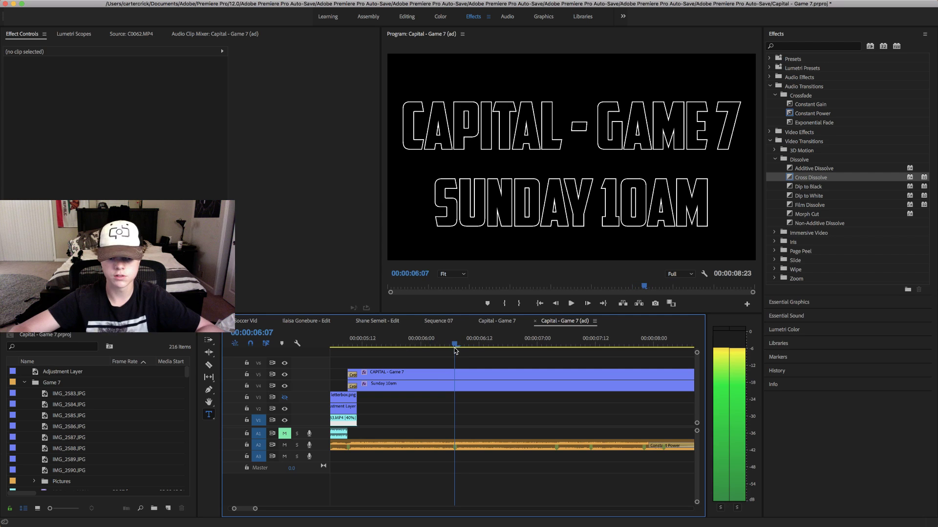
drag(350, 383, 458, 385)
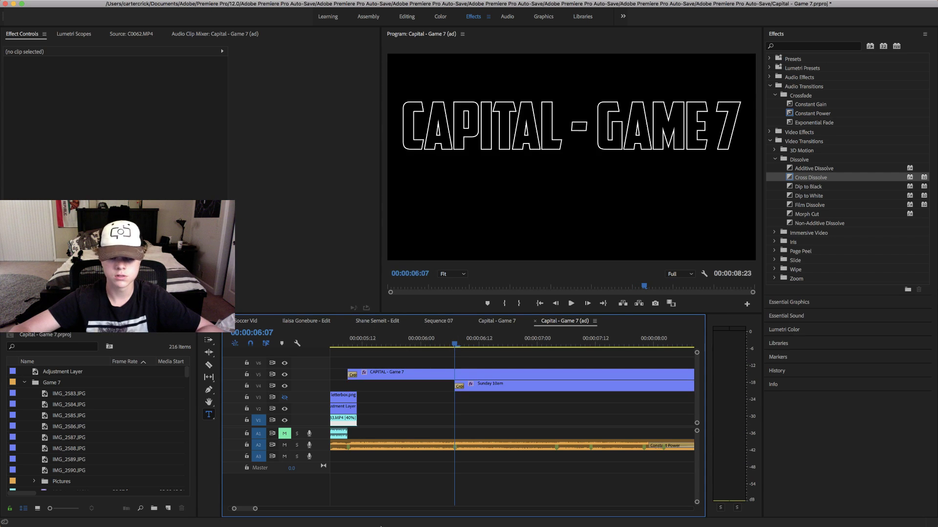
- Remove the Cross Dissolve from the start of the "Sunday 10am" clip and play the staggered title entrances
click(345, 348)
key(space)
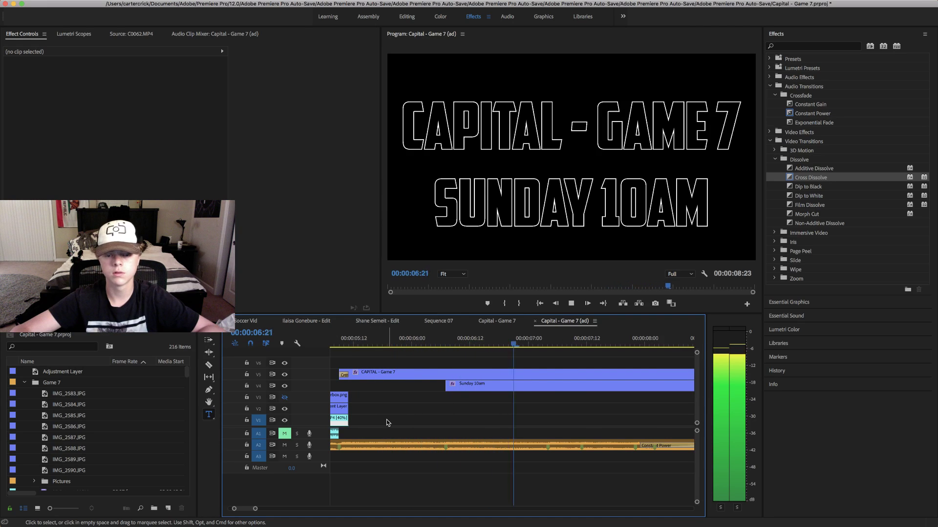
key(space)
- Apply Dip to Black to the ends of both title clips, with the "Sunday 10am" clip's transition set to 13 frames
drag(255, 509, 275, 511)
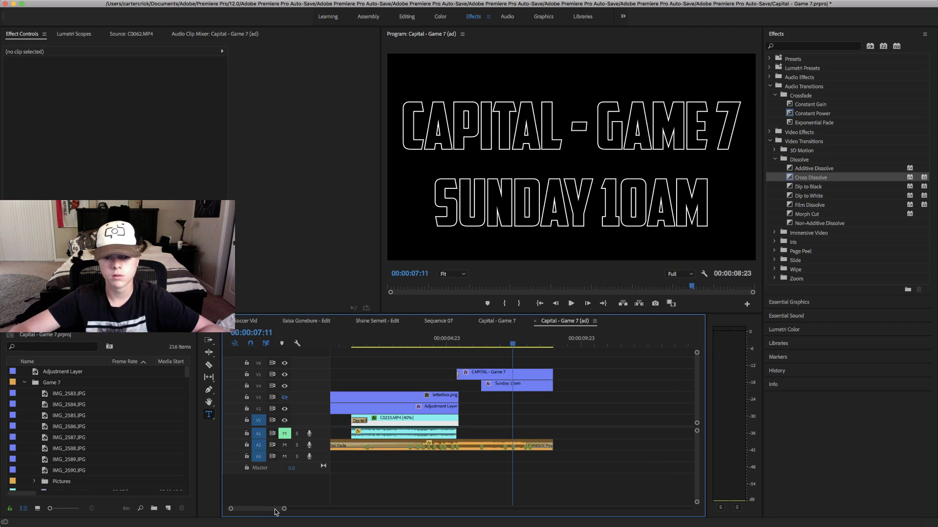
click(525, 347)
drag(525, 347, 524, 346)
drag(812, 186, 707, 237)
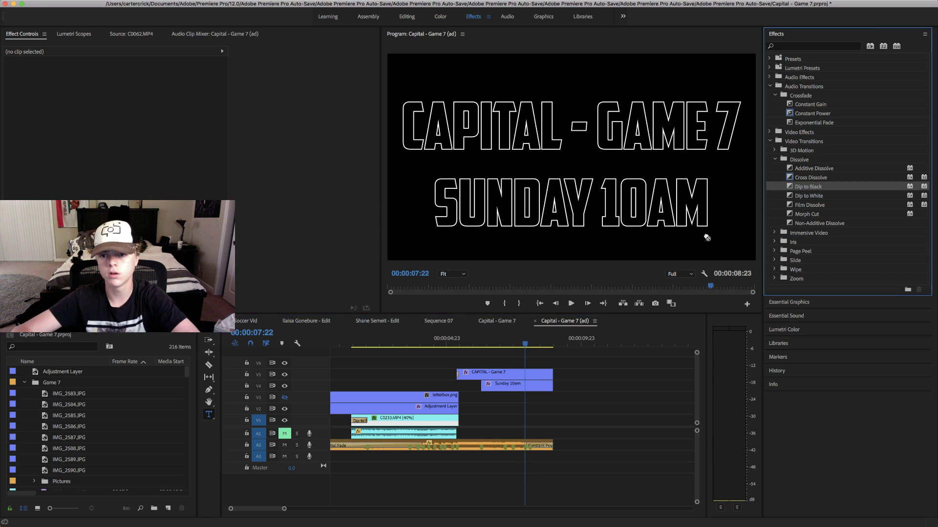
mouse_move(551, 392)
mouse_down()
mouse_move(539, 376)
mouse_move(542, 387)
mouse_up()
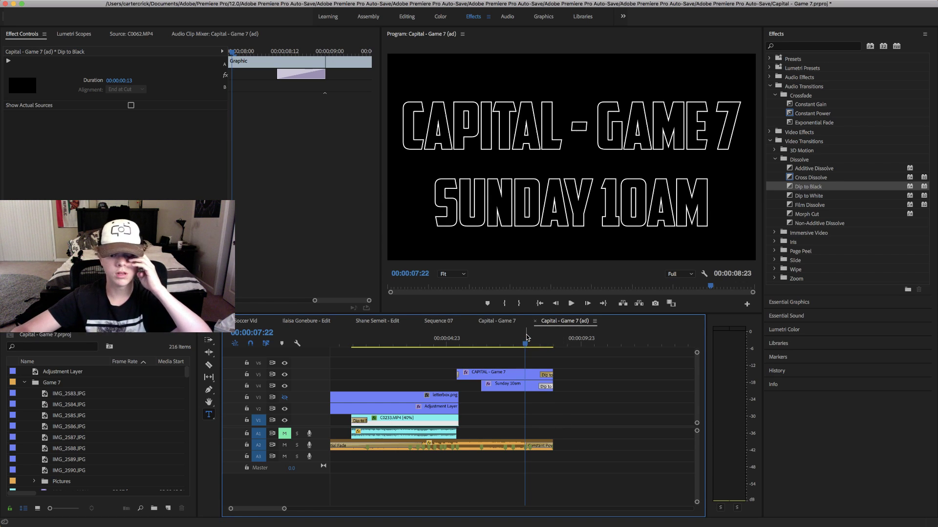
- Play and scrub through the ending to compare how the two title lines fade to black
key(space)
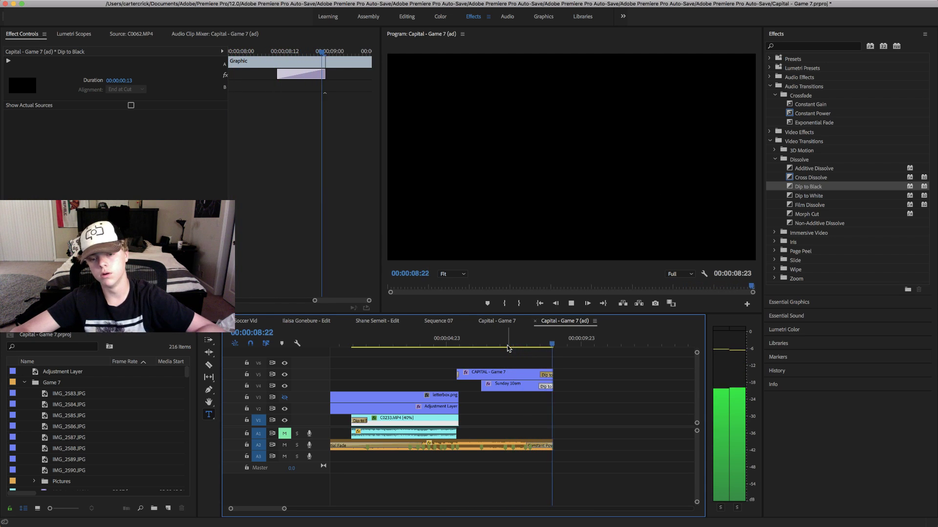
click(540, 343)
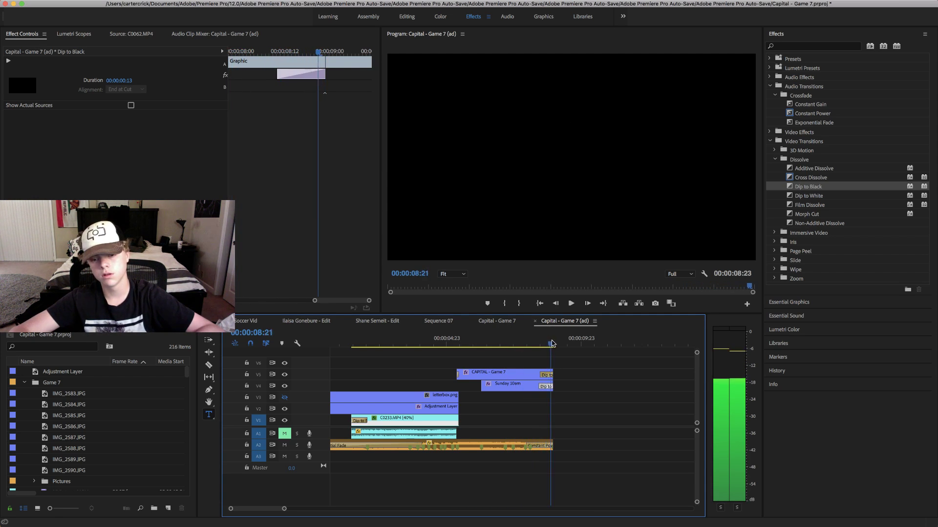
click(528, 344)
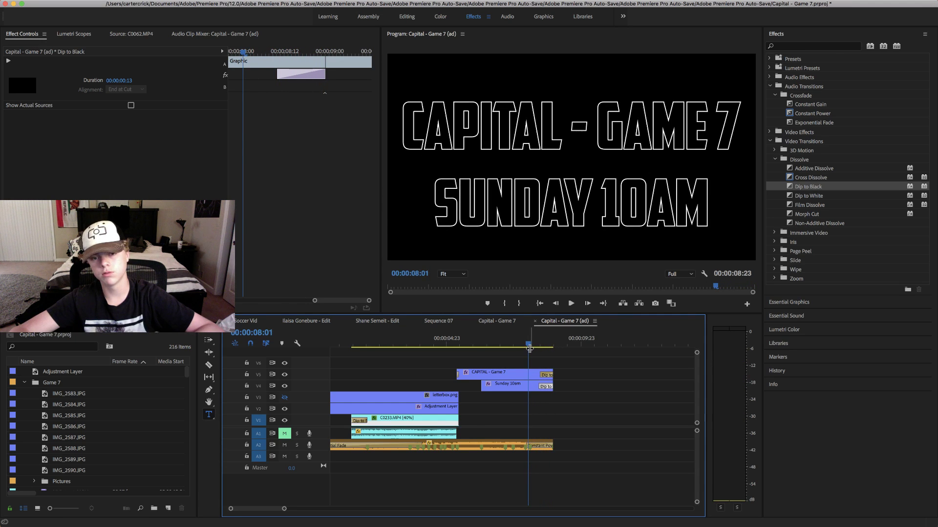
key(space)
drag(526, 346, 544, 345)
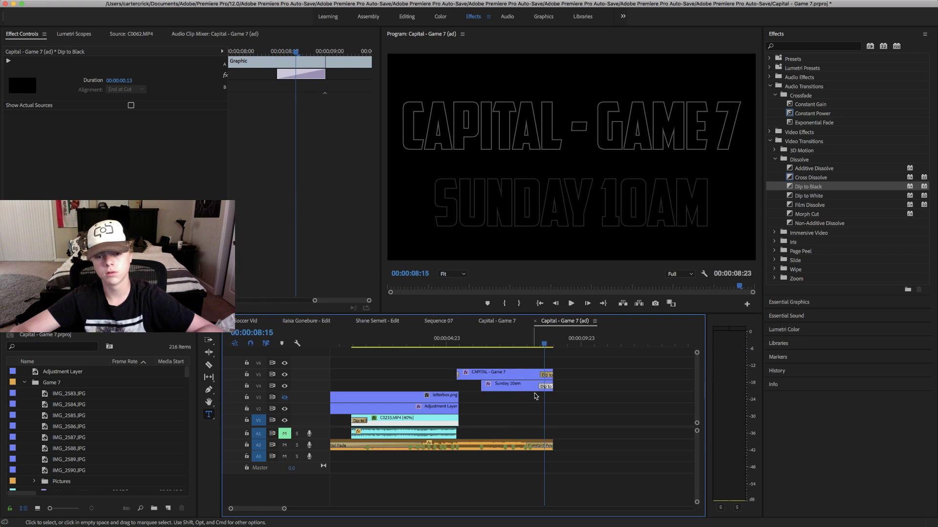
- Shorten the Dip to Black transitions on both title clips to match at 9 frames and play the fade-out
drag(541, 387, 545, 386)
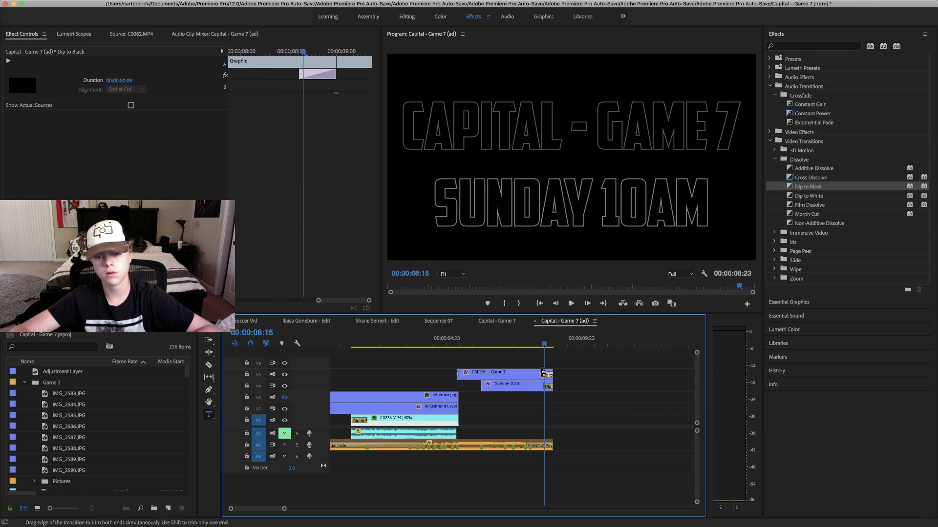
click(526, 346)
key(space)
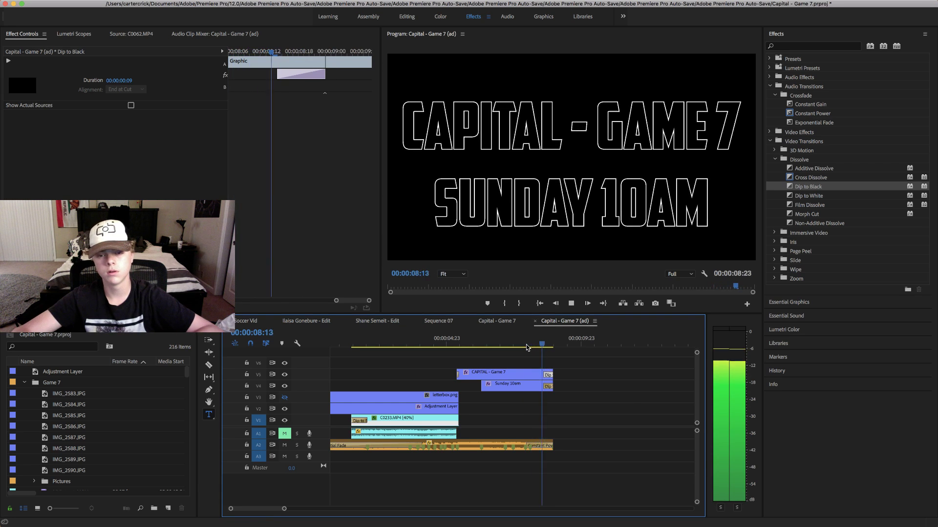
click(526, 347)
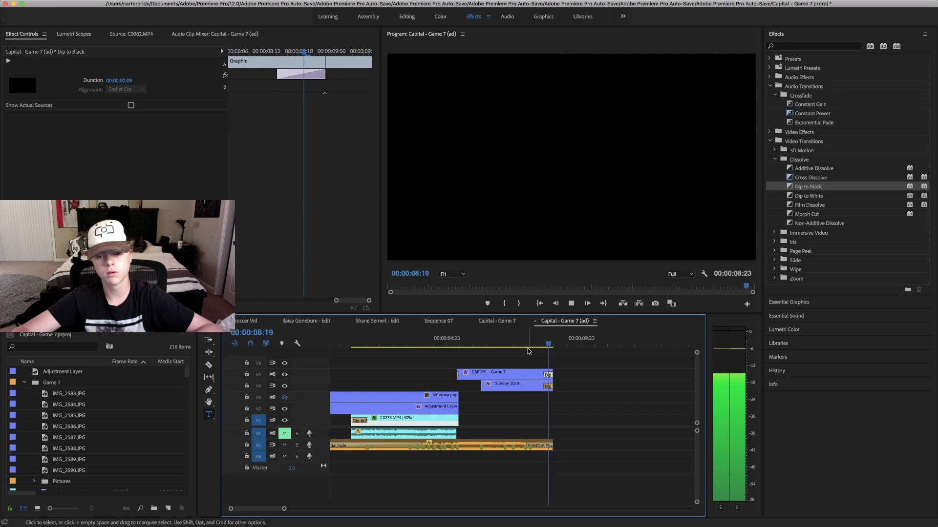
- Play the ad from its opening footage through to the two closing title lines
scroll(498, 357, left, 1)
click(328, 346)
drag(326, 348, 361, 343)
key(space)
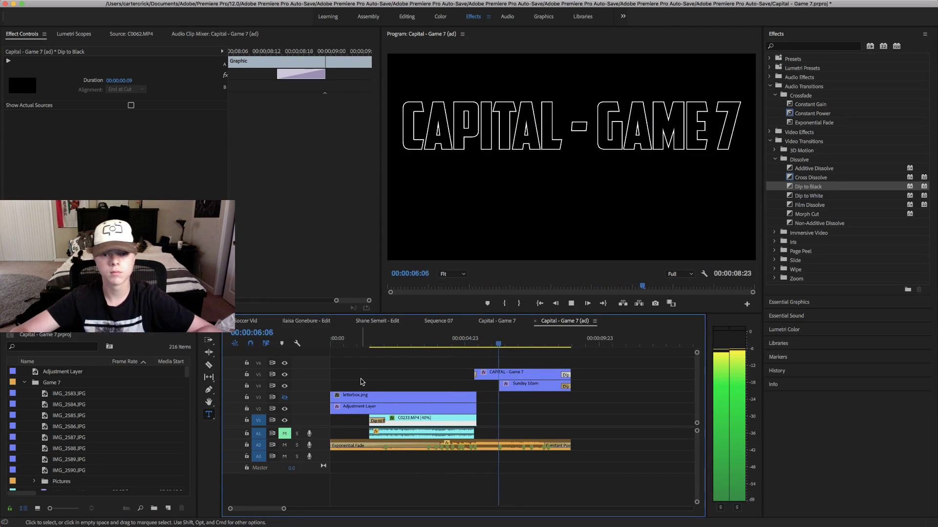
key(space)
- Export the Capital - Game 7 (ad) sequence as a media file
click(90, 5)
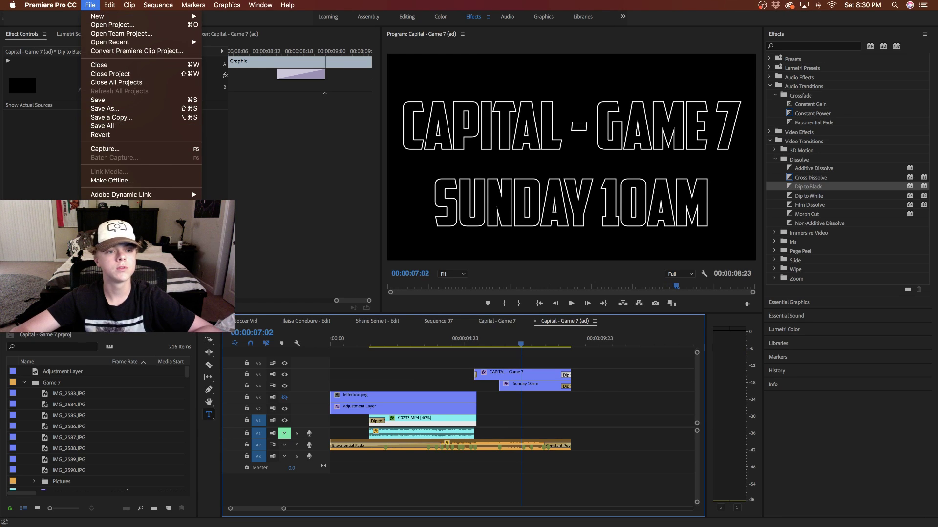
mouse_move(122, 250)
click(274, 250)
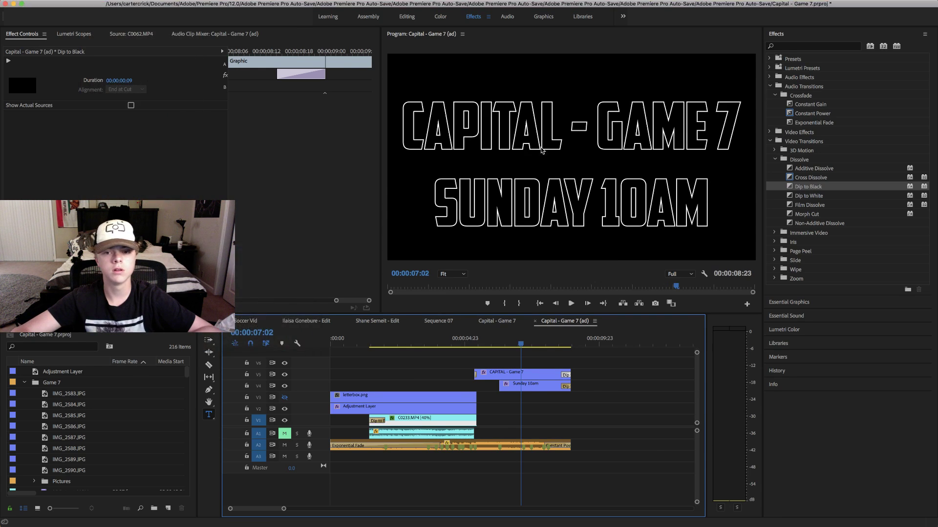
click(650, 449)
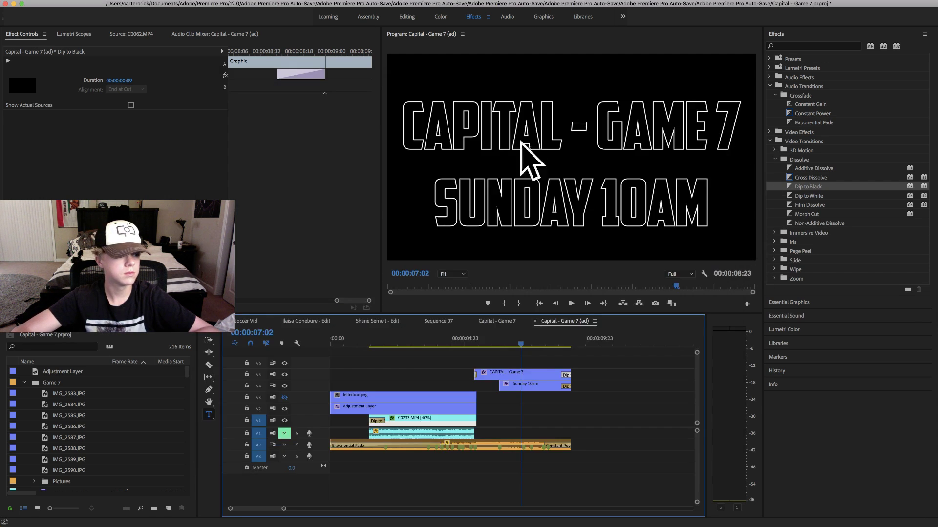
- Minimize the open editing windows and select the exported Capital - Game 7 (ad).mp4 on the desktop
click(13, 4)
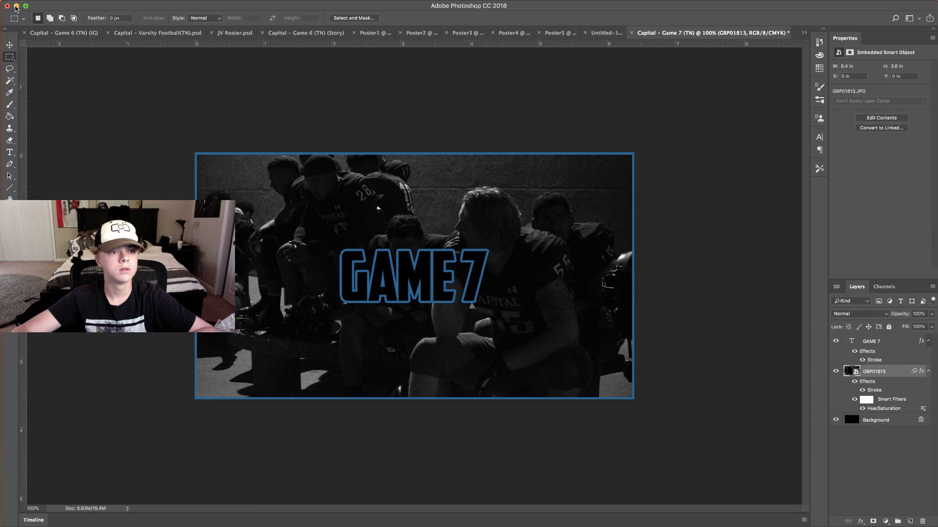
click(15, 6)
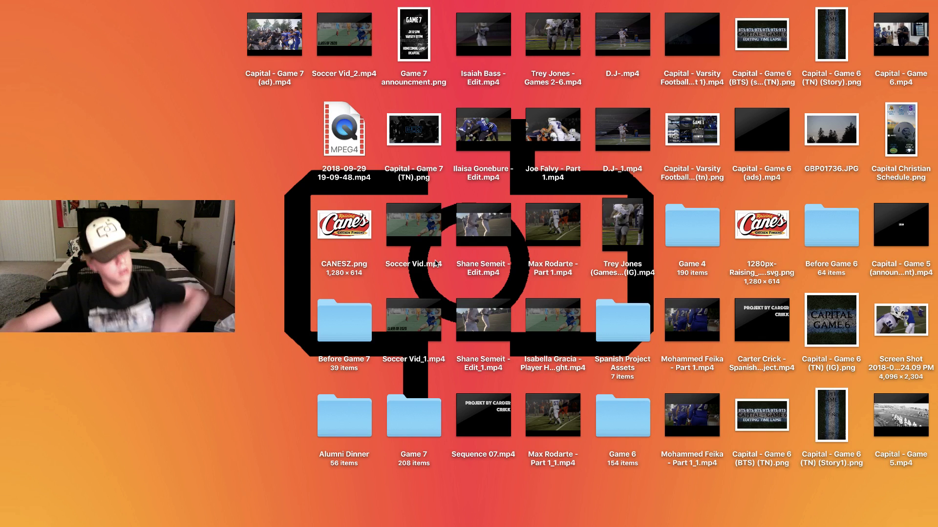
click(256, 45)
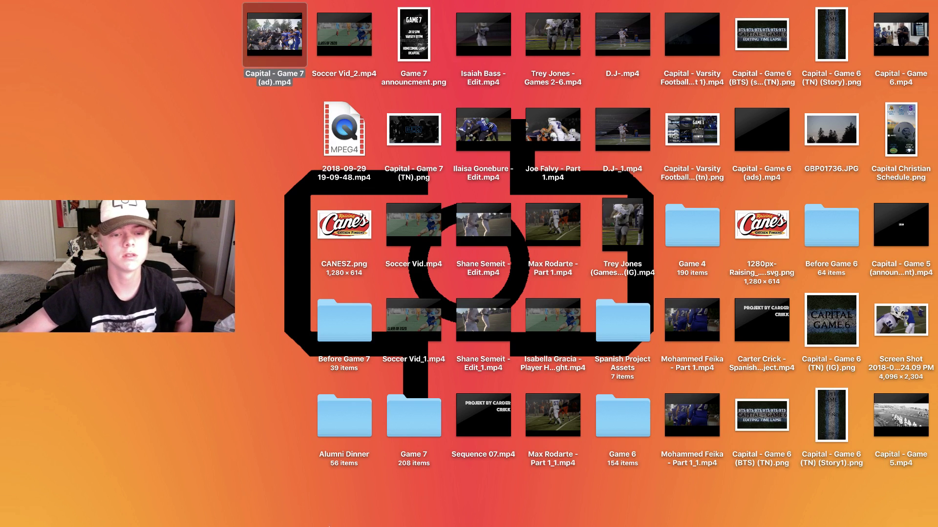
mouse_move(254, 507)
click(121, 505)
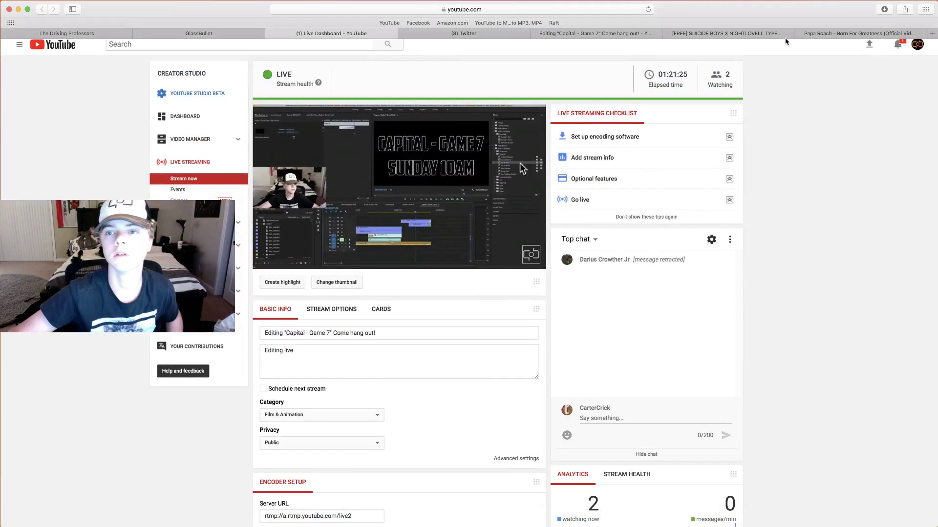
click(504, 35)
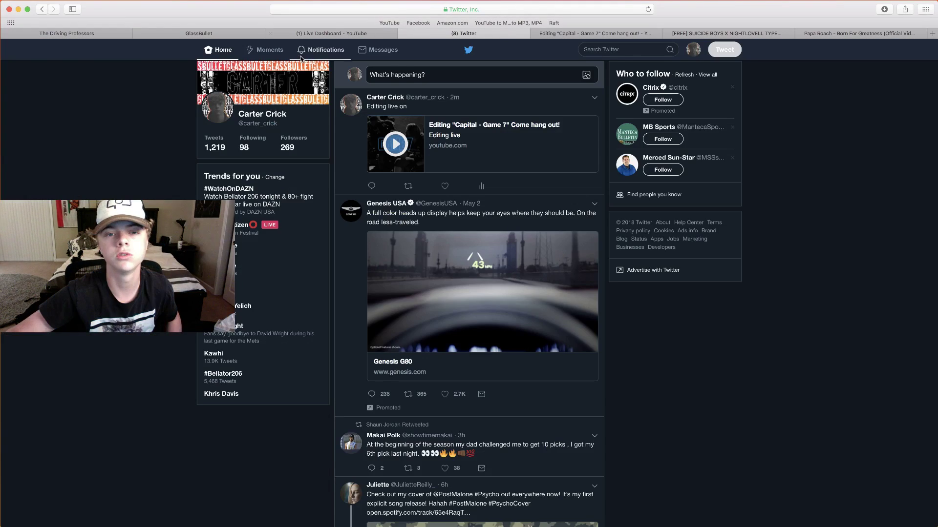
click(417, 78)
drag(260, 27, 391, 191)
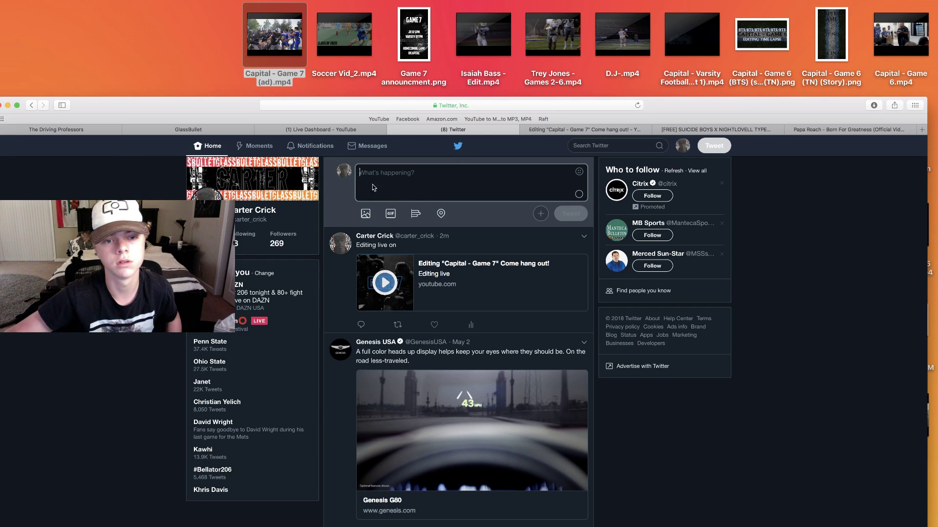
click(793, 261)
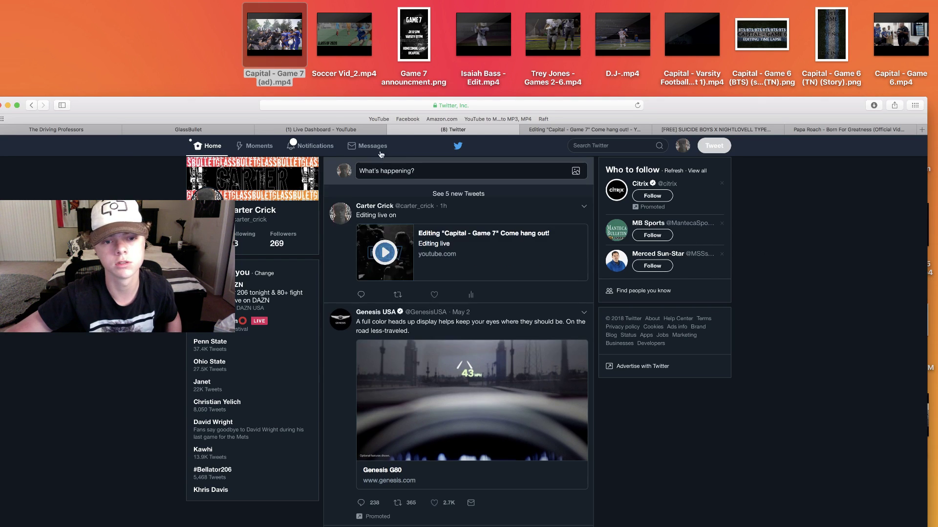
drag(131, 113, 276, 108)
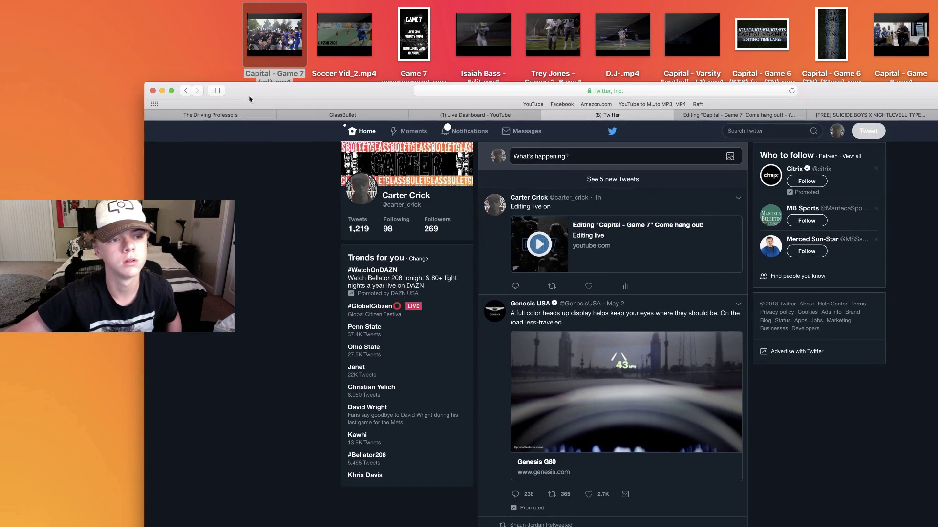
click(155, 106)
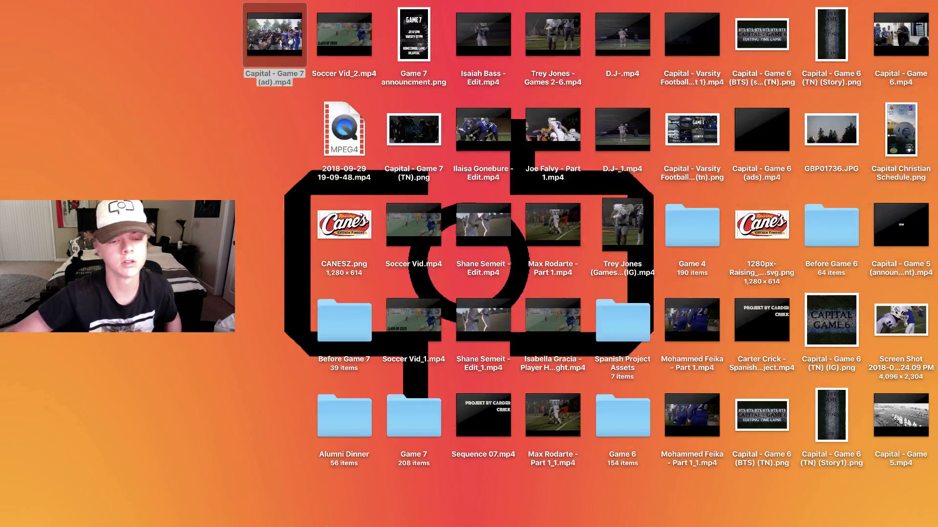
- Share the Capital - Game 7 (ad).mp4 file from the desktop to the listed iPhone through AirDrop
right_click(290, 32)
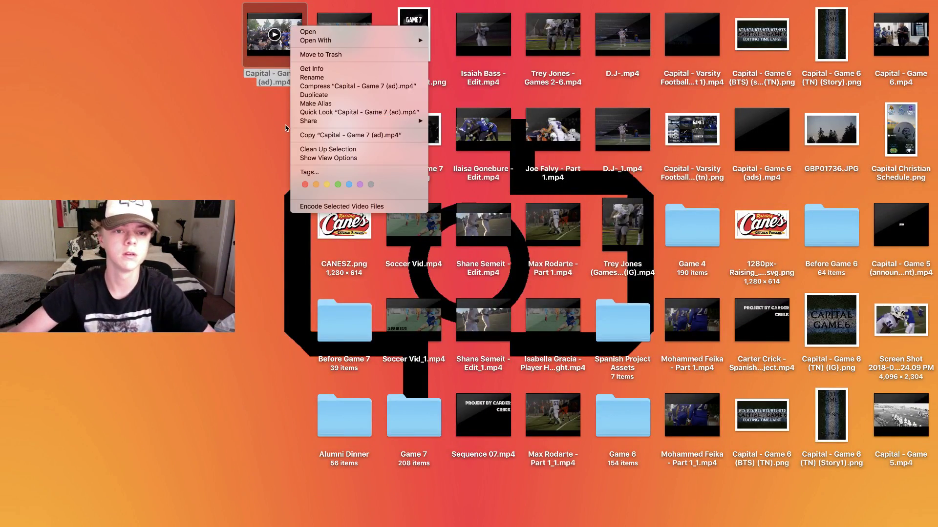
mouse_move(347, 121)
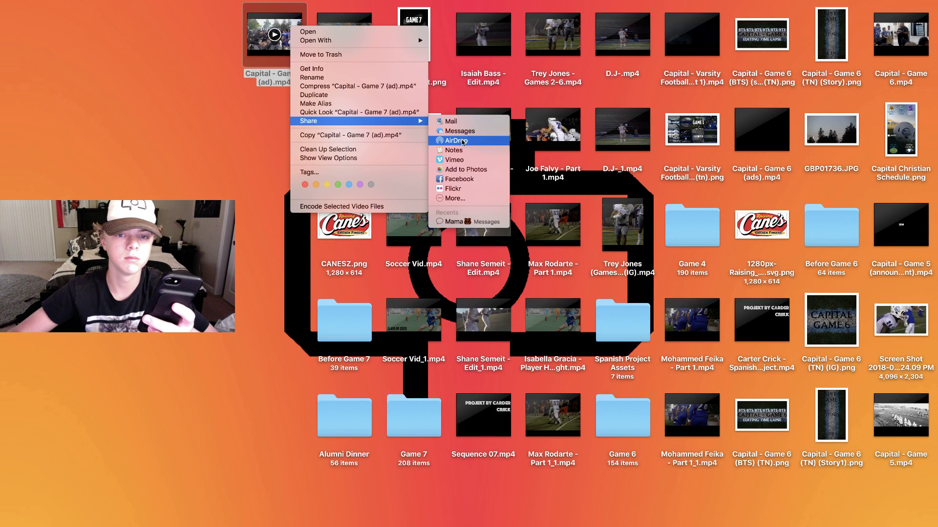
click(462, 140)
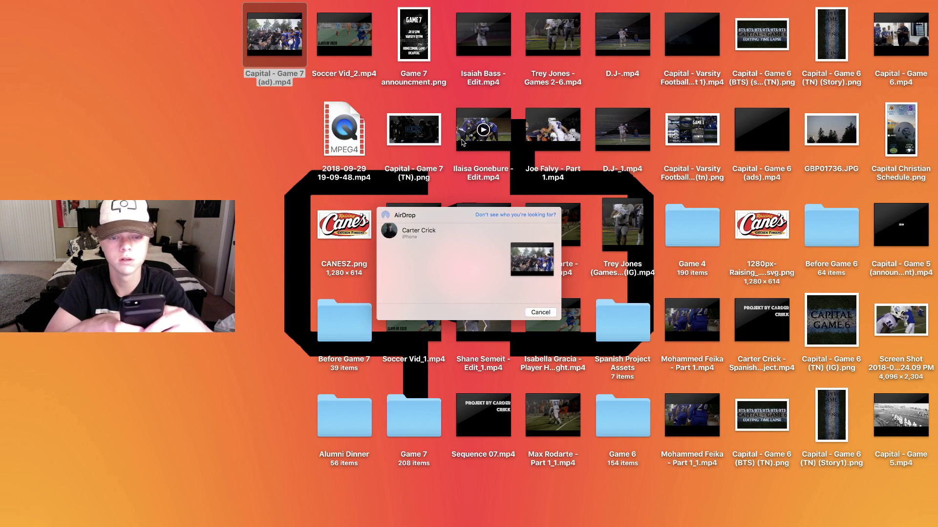
click(398, 235)
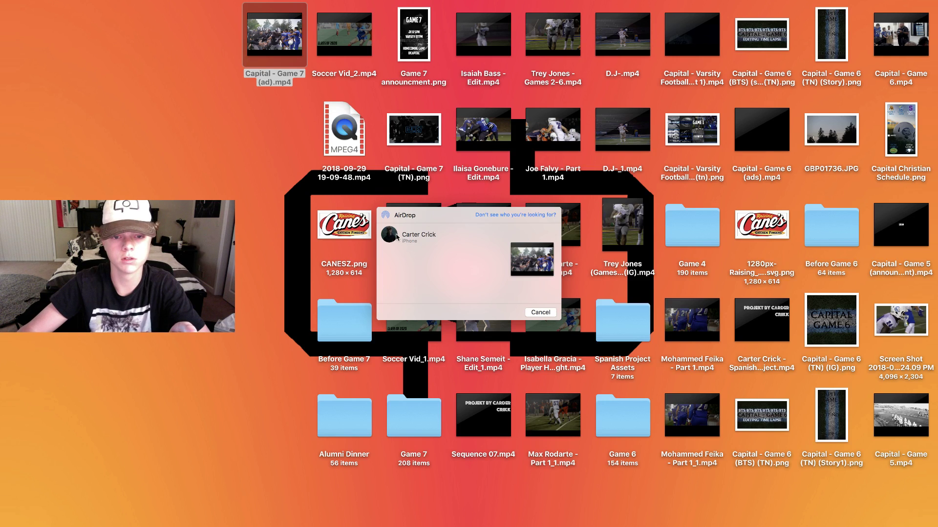